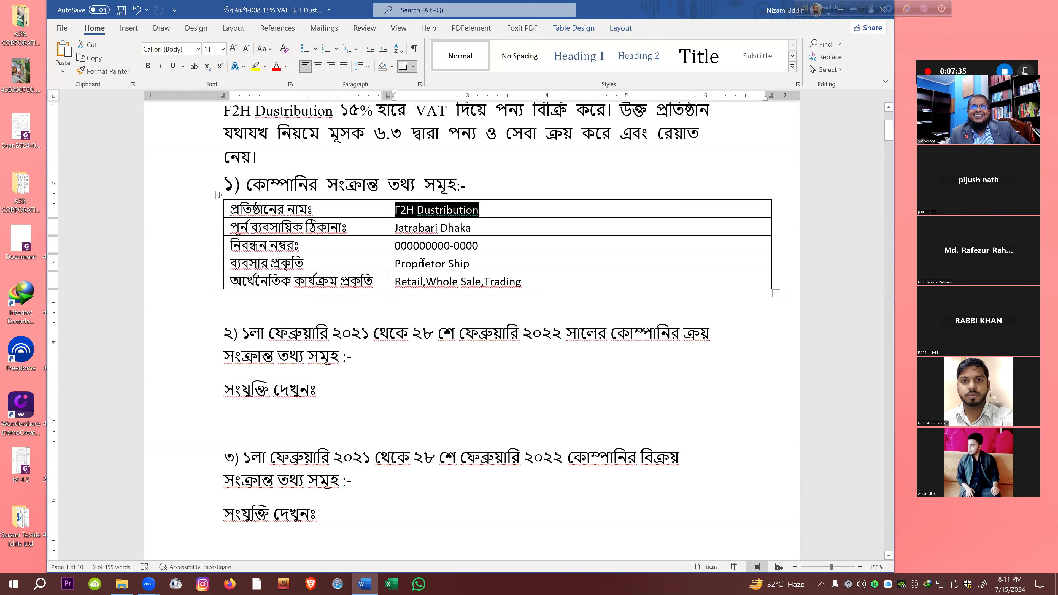
# Review the company information table's name, address, registration number, business type and economic activity, plus the purchase and sales sections below it
pyautogui.click(483, 239)
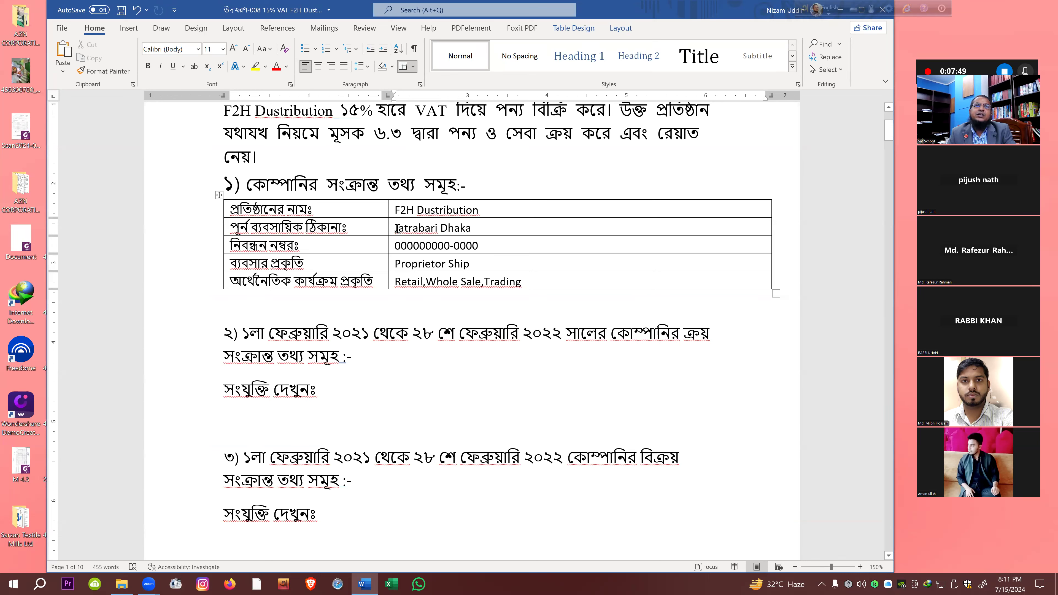
pyautogui.moveTo(397, 228); pyautogui.dragTo(484, 230)
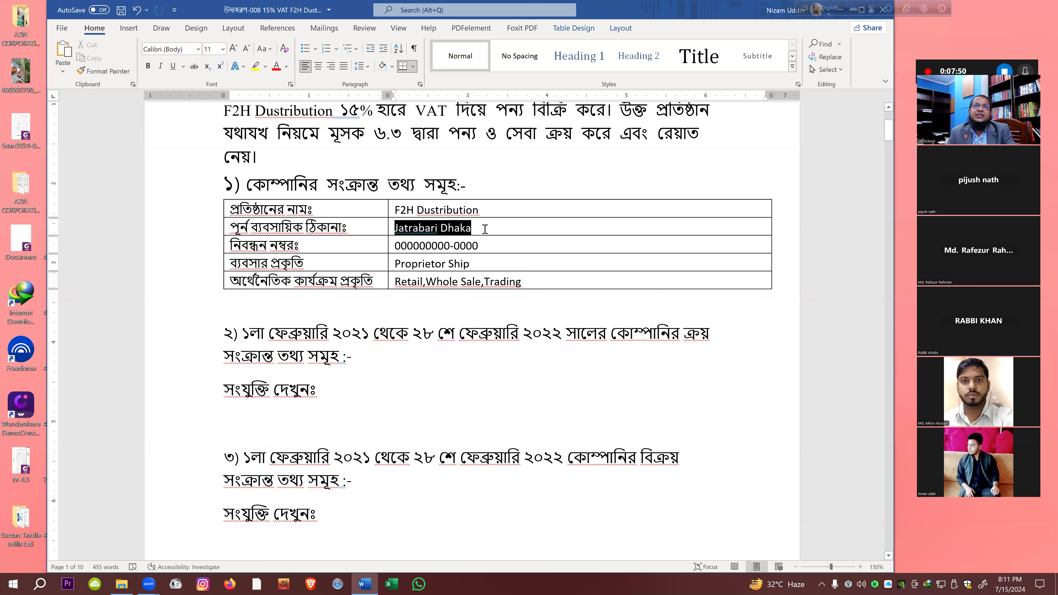
pyautogui.click(460, 245)
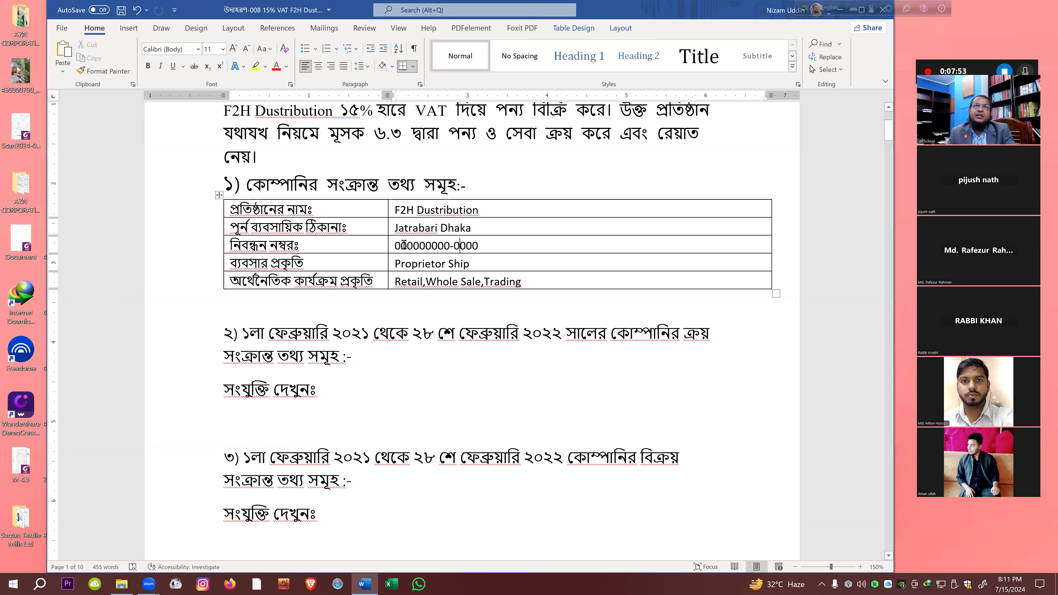
pyautogui.moveTo(397, 246); pyautogui.dragTo(479, 245)
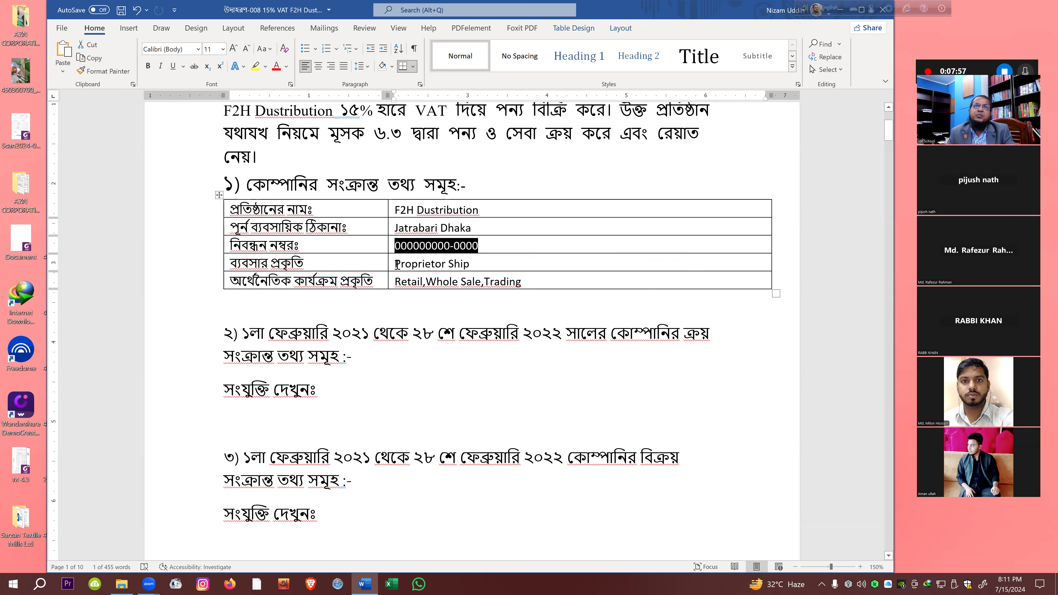
pyautogui.moveTo(397, 264); pyautogui.dragTo(480, 267)
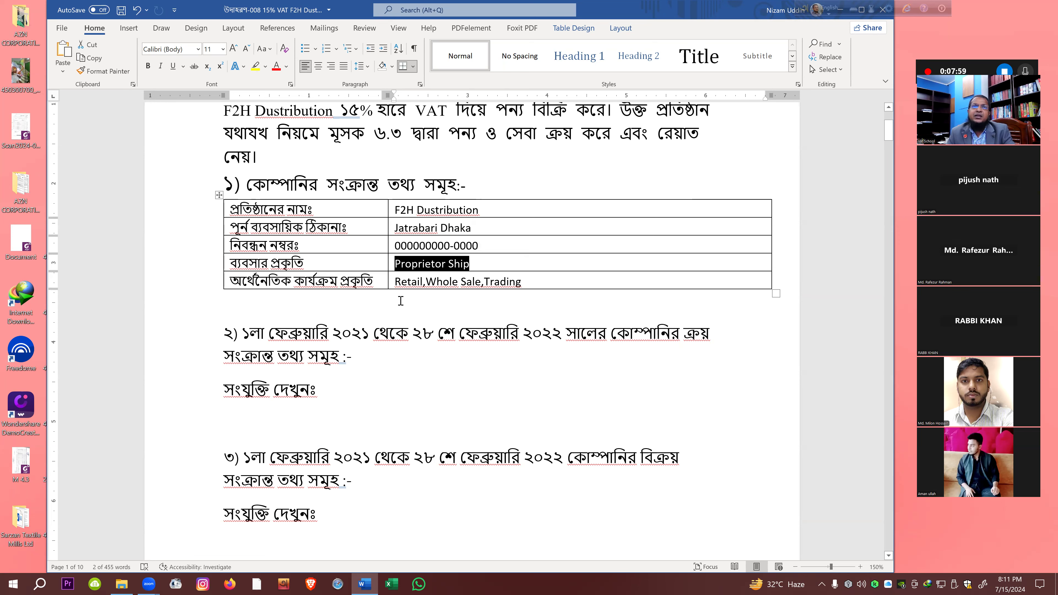
pyautogui.click(401, 289)
pyautogui.click(392, 285)
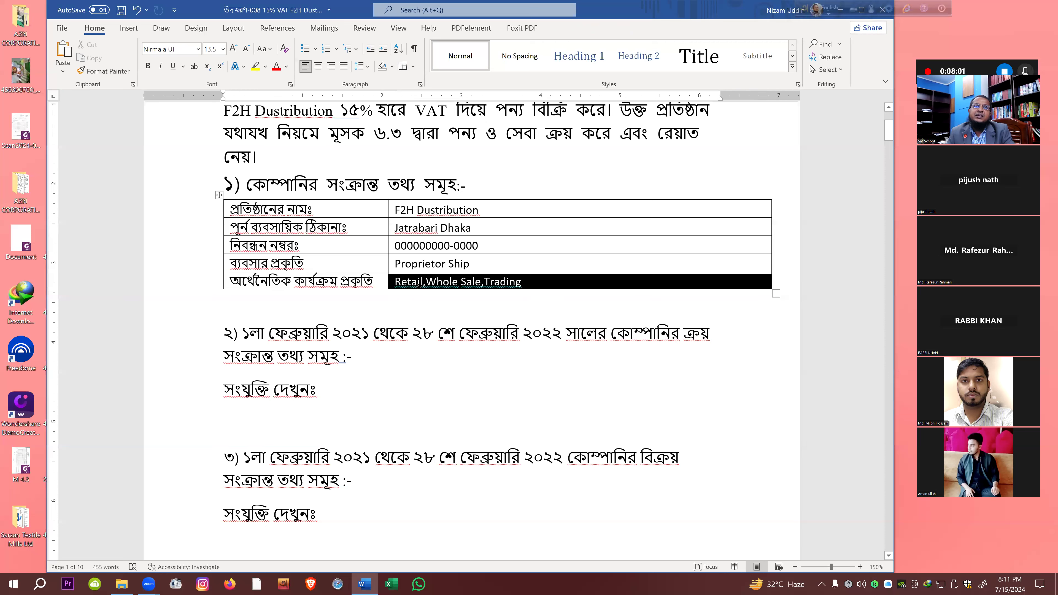
pyautogui.click(455, 299)
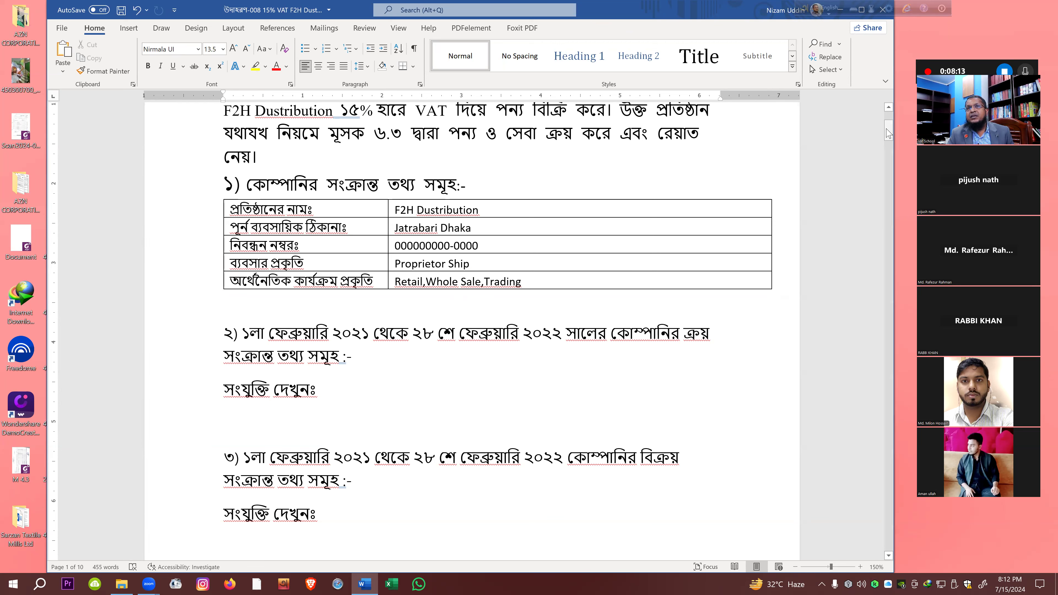
pyautogui.moveTo(888, 133); pyautogui.dragTo(888, 138)
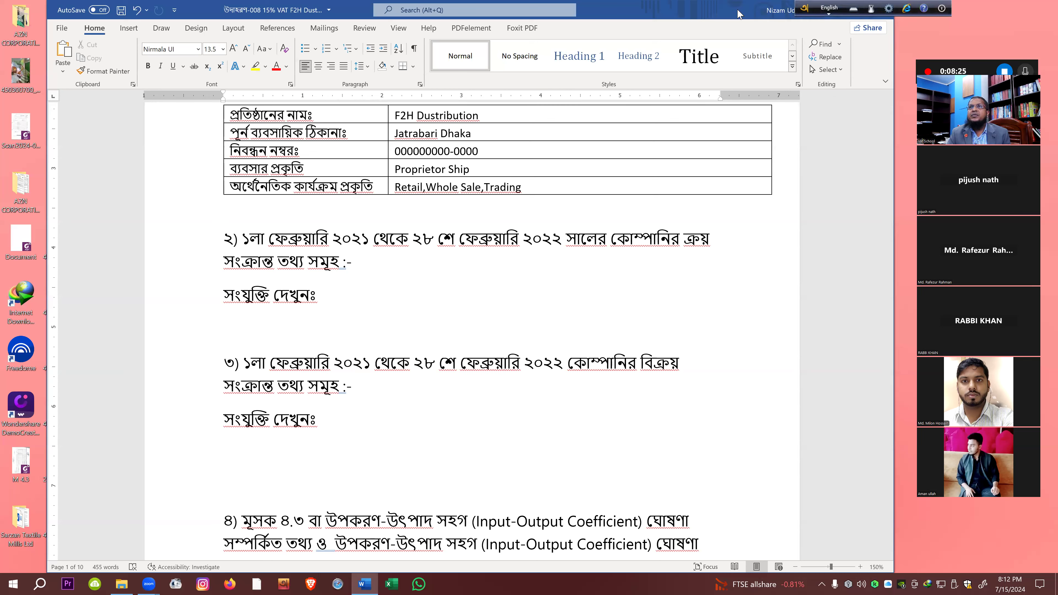
# Clear away the document and ExportFiles windows and open the desktop folder 2025 BVST TM 36 Example 18
pyautogui.moveTo(753, 6); pyautogui.dragTo(753, 26)
pyautogui.click(837, 29)
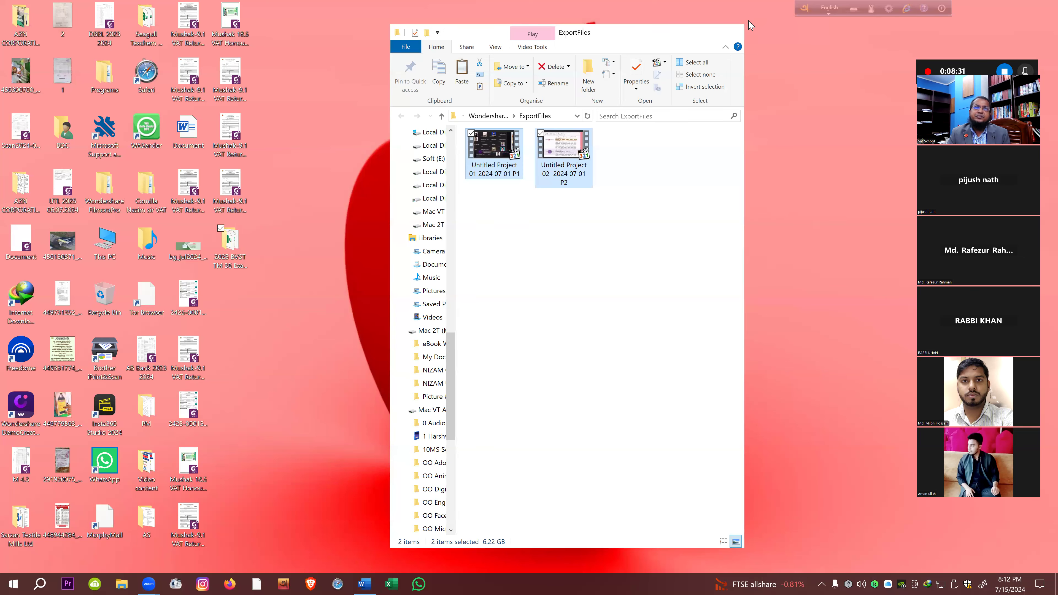
pyautogui.click(731, 32)
pyautogui.doubleClick(230, 245)
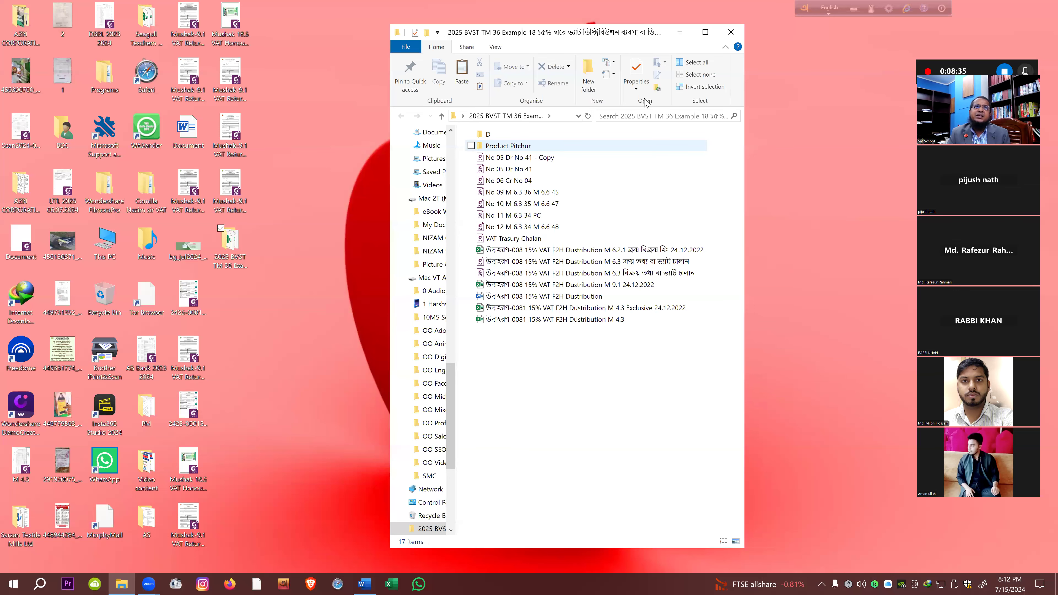
pyautogui.moveTo(584, 31); pyautogui.dragTo(241, 32)
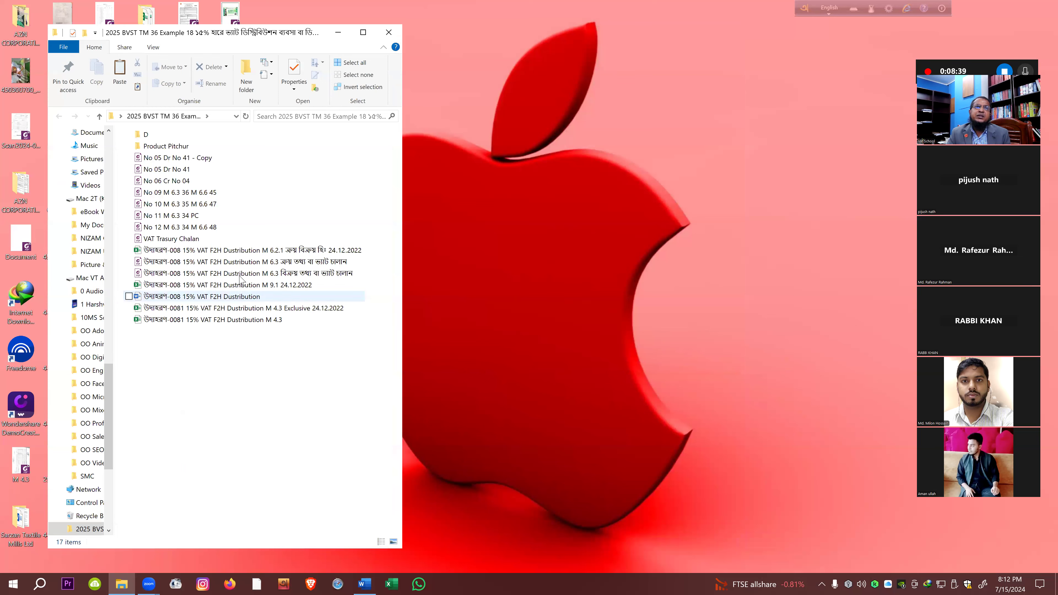
# Open the F2H Dustribution M 6.3 ক্রয় তথ্য বা ভ্যাট চালান PDF and widen its window
pyautogui.click(287, 250)
pyautogui.doubleClick(289, 261)
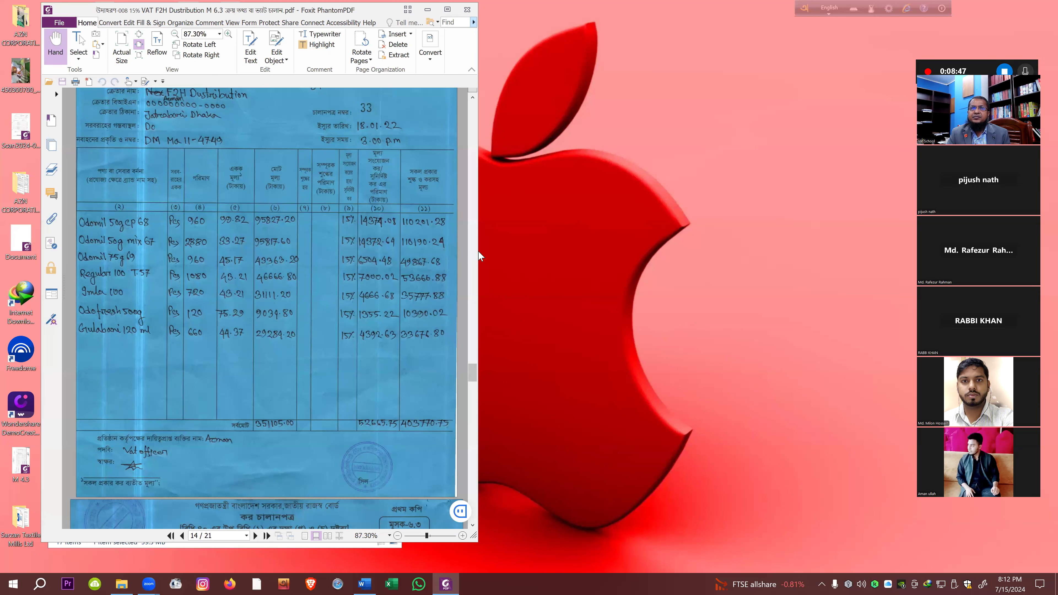
pyautogui.moveTo(476, 251); pyautogui.dragTo(614, 253)
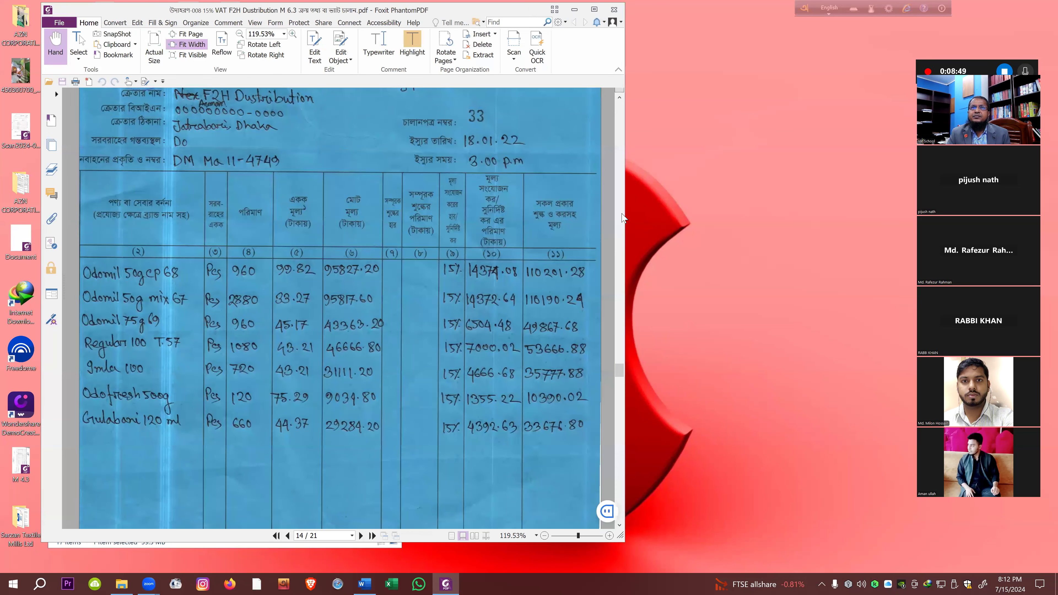
# Examine the scanned Mushak 6.3 purchase invoices, starting from the first page and continuing to page 17
pyautogui.moveTo(619, 370); pyautogui.dragTo(621, 86)
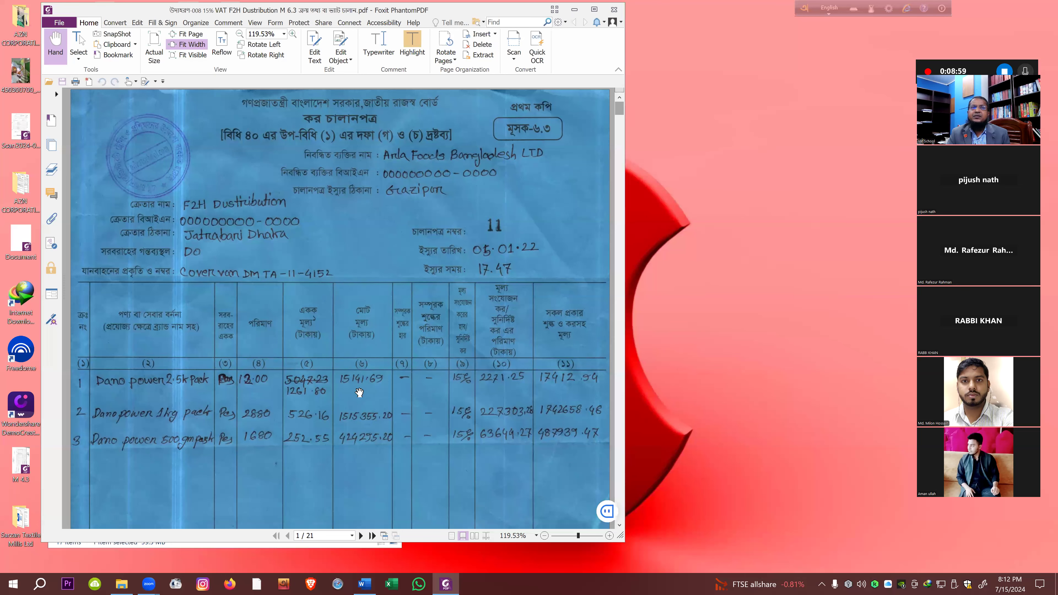
pyautogui.click(361, 536)
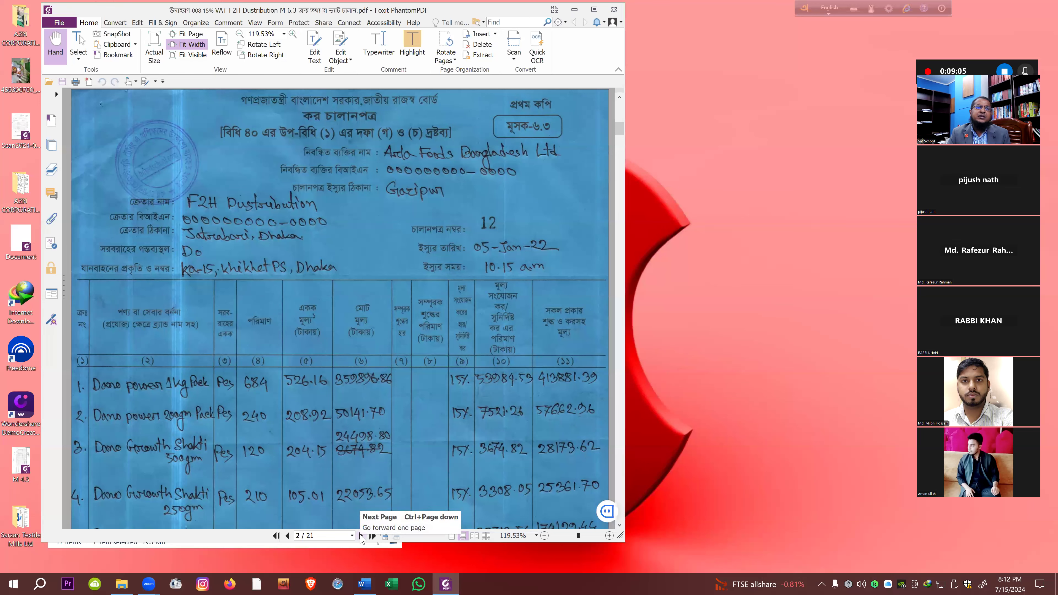
pyautogui.click(361, 536)
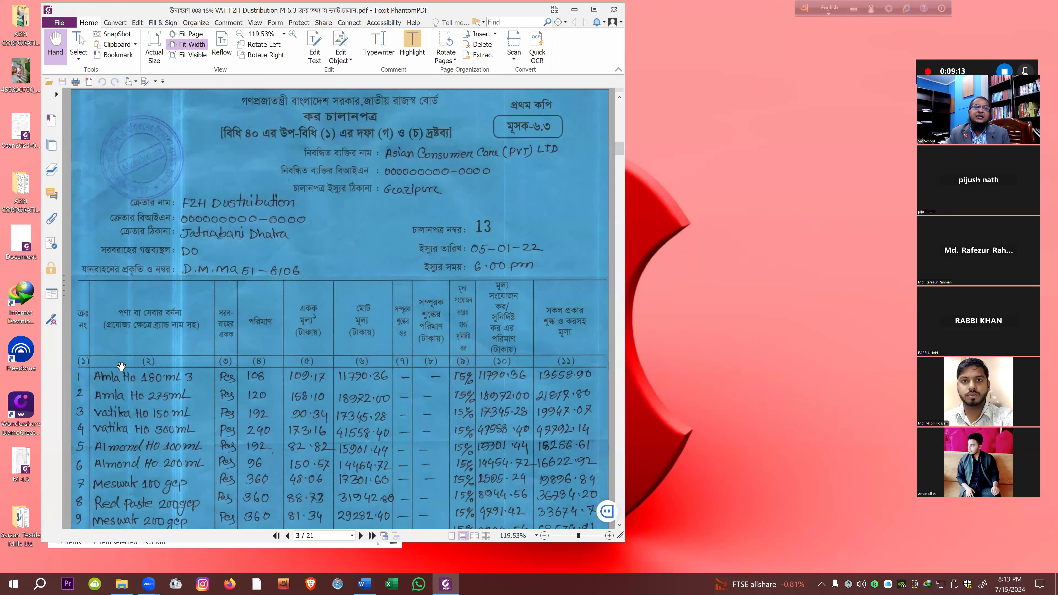
pyautogui.moveTo(621, 151); pyautogui.dragTo(606, 438)
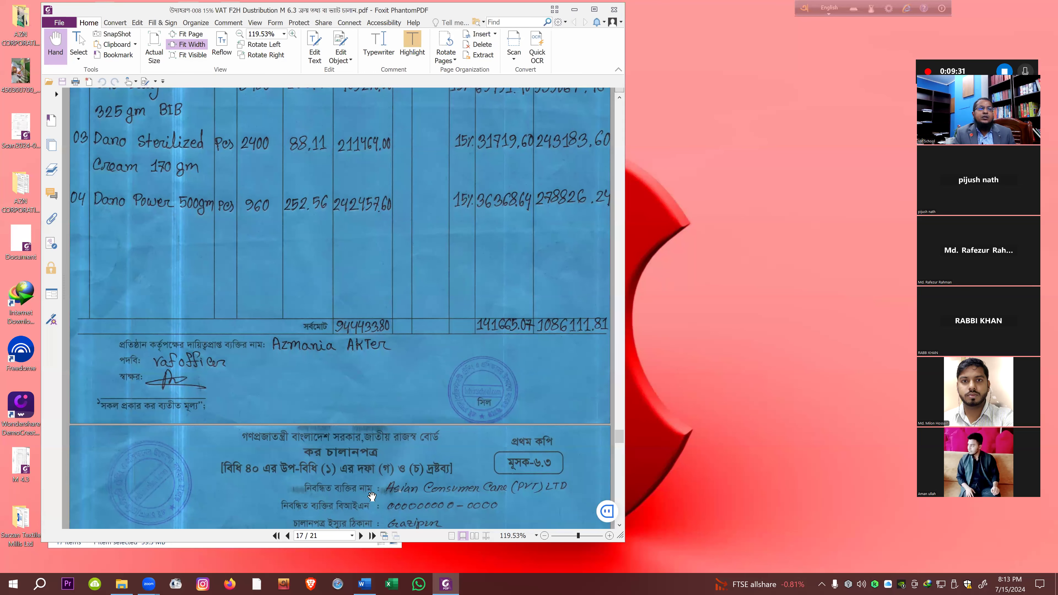
# Switch back to the Word document and look through the numbered product pictures and section 4 on the input-output coefficient
pyautogui.click(122, 583)
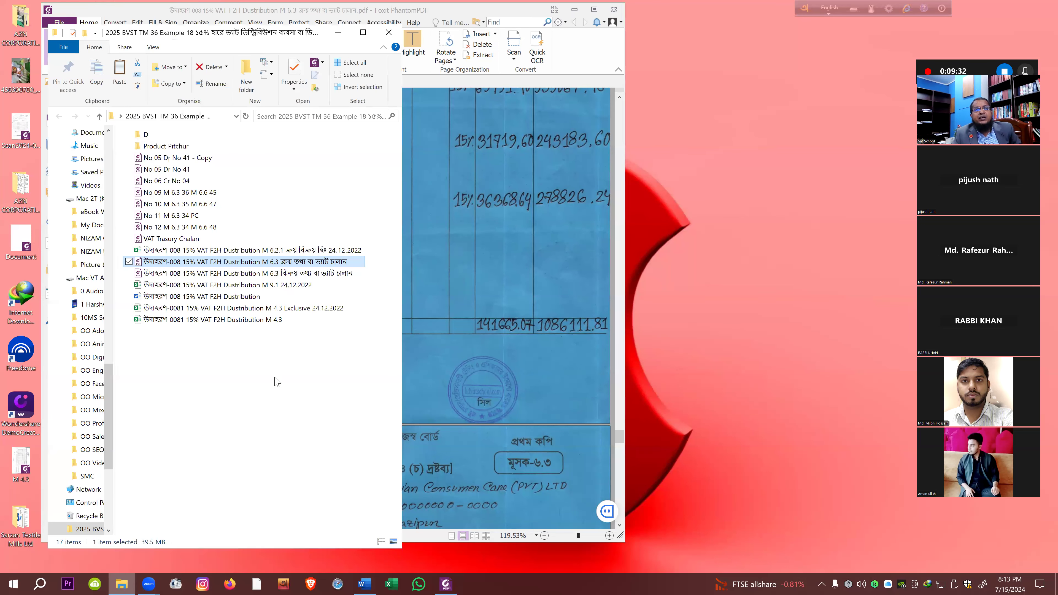
pyautogui.click(367, 584)
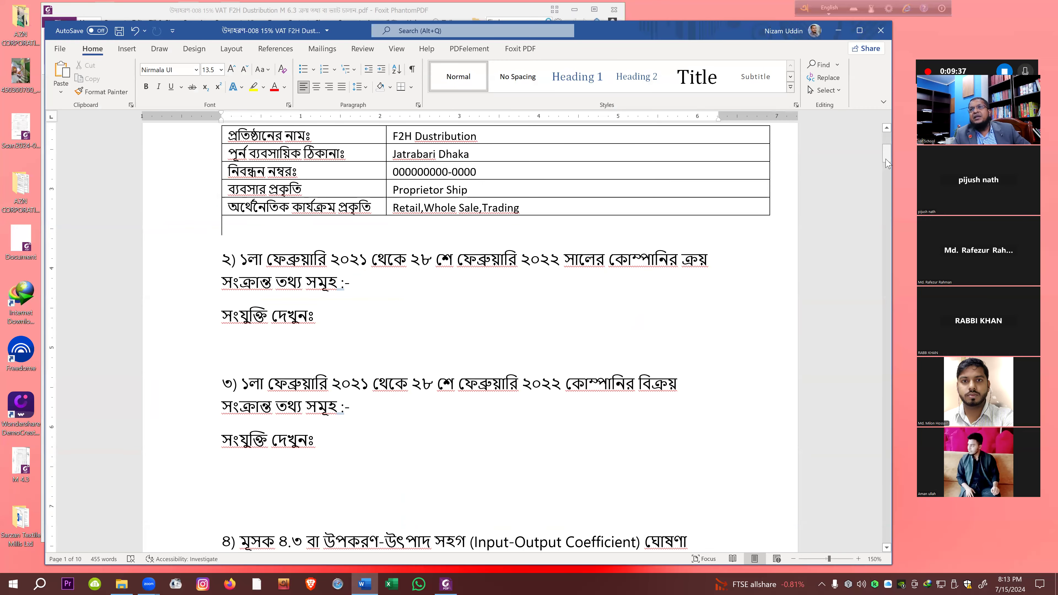
pyautogui.moveTo(886, 163); pyautogui.dragTo(886, 396)
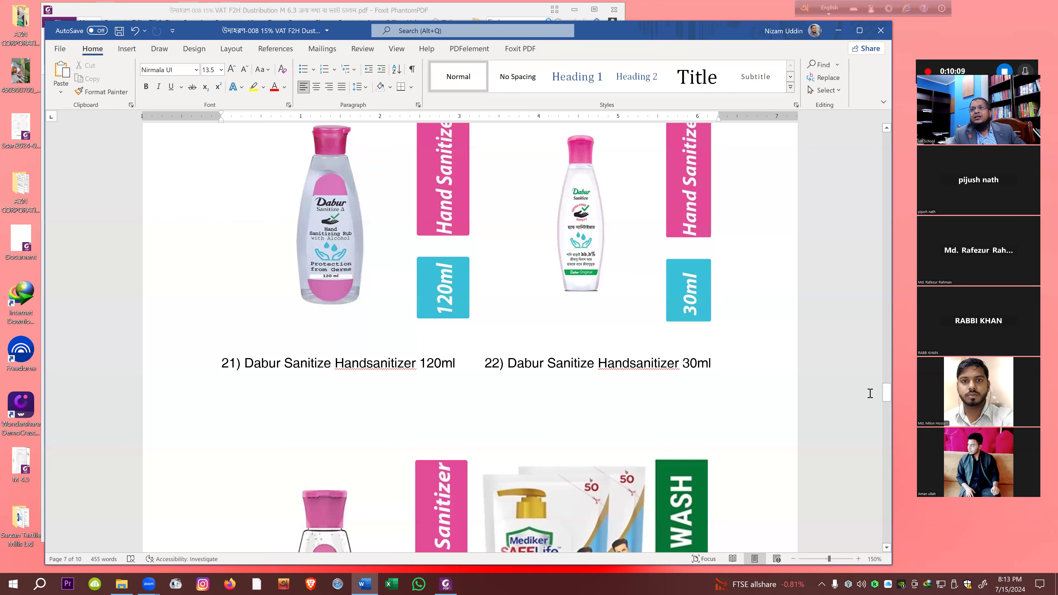
pyautogui.moveTo(887, 394); pyautogui.dragTo(872, 476)
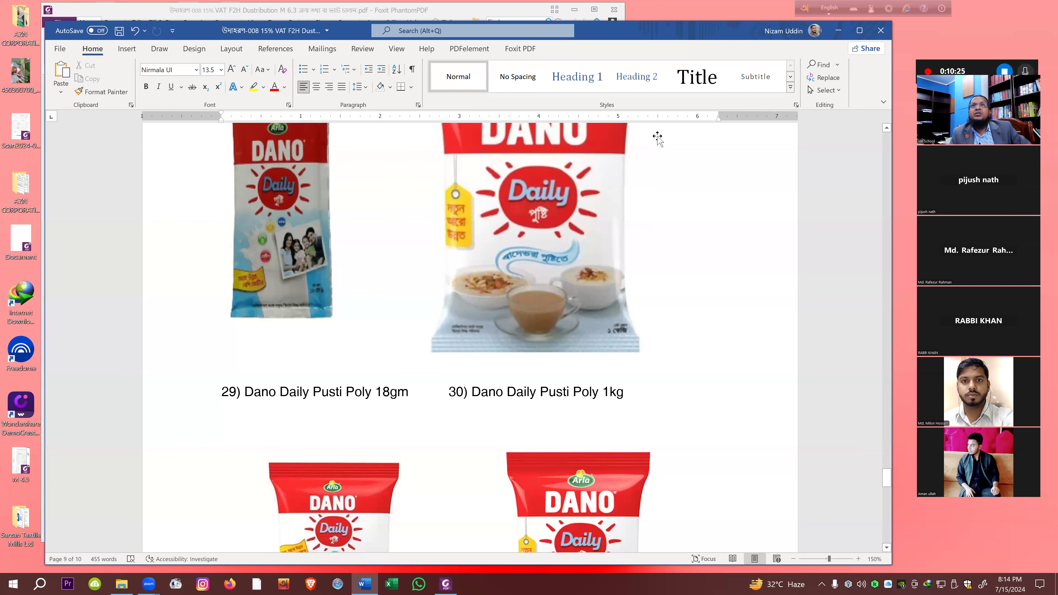
pyautogui.moveTo(886, 485); pyautogui.dragTo(886, 174)
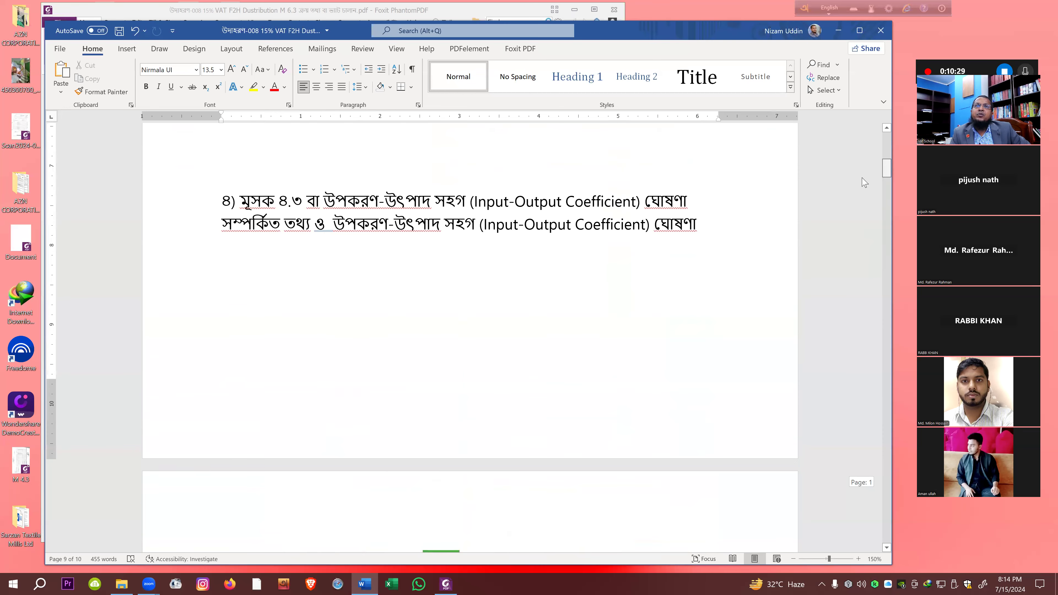
pyautogui.scroll(-10, 864, 182)
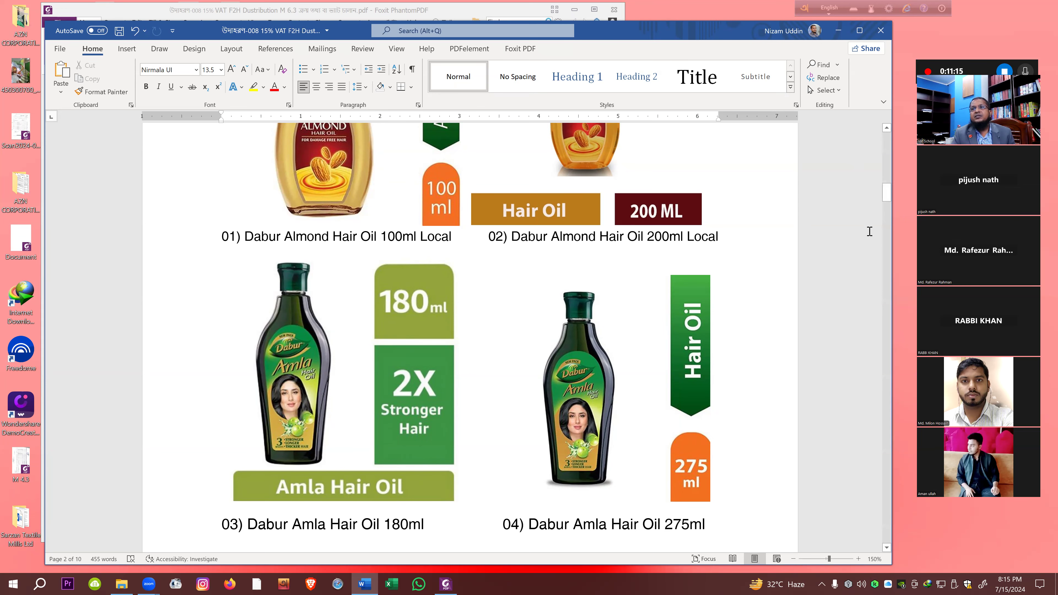
pyautogui.moveTo(887, 192)
pyautogui.mouseDown()
pyautogui.moveTo(891, 153)
pyautogui.moveTo(883, 184)
pyautogui.mouseUp()
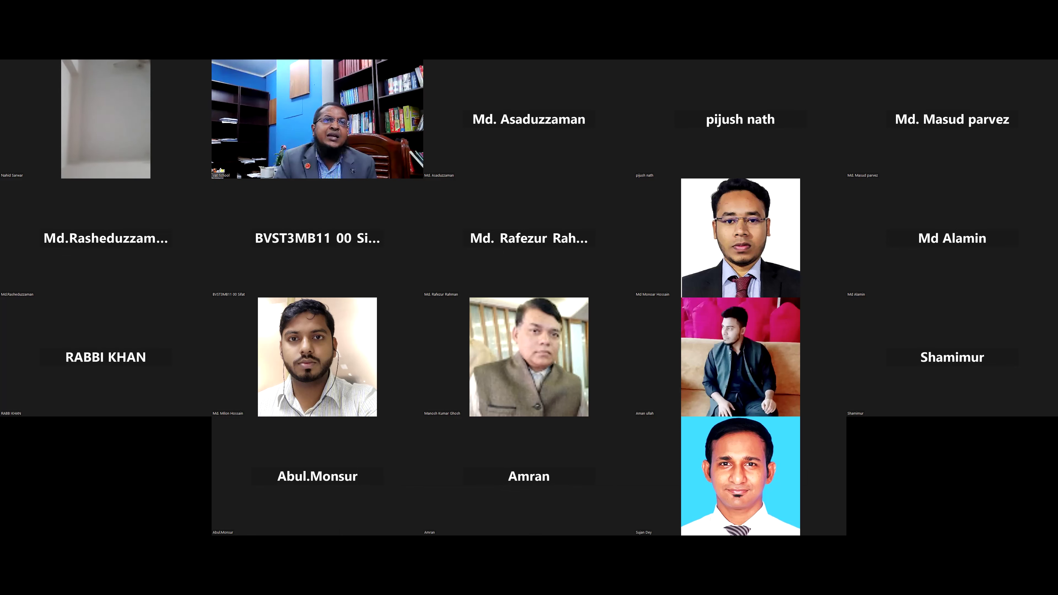
# Minimize the Word document and open the F2H Dustribution M 6.2.1 ক্রয় বিক্রয় হিঃ 24.12.2022 workbook from the folder
pyautogui.hotkey('alt', 'Tab')
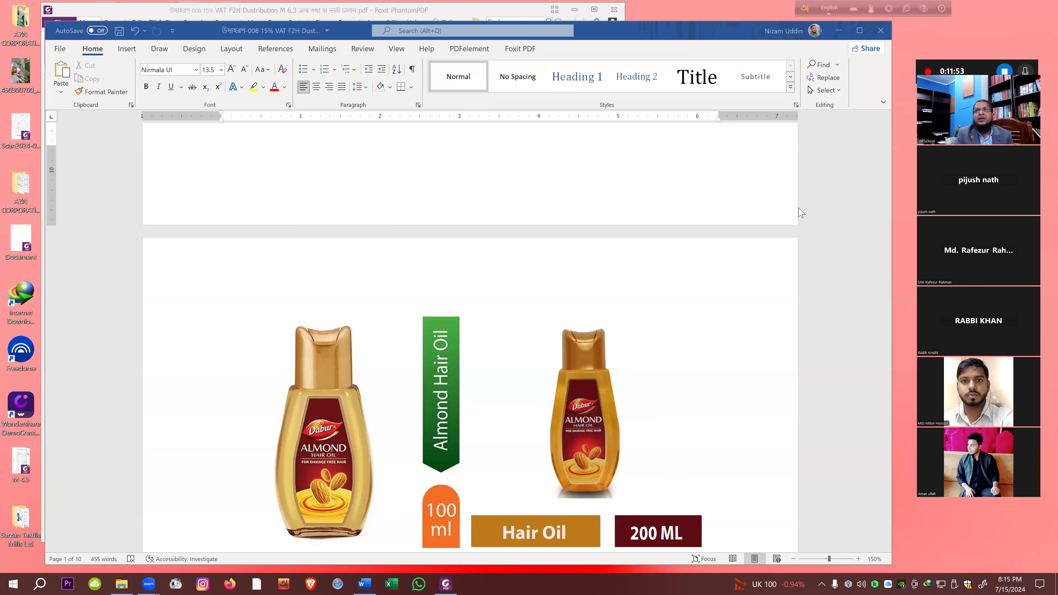
pyautogui.click(838, 30)
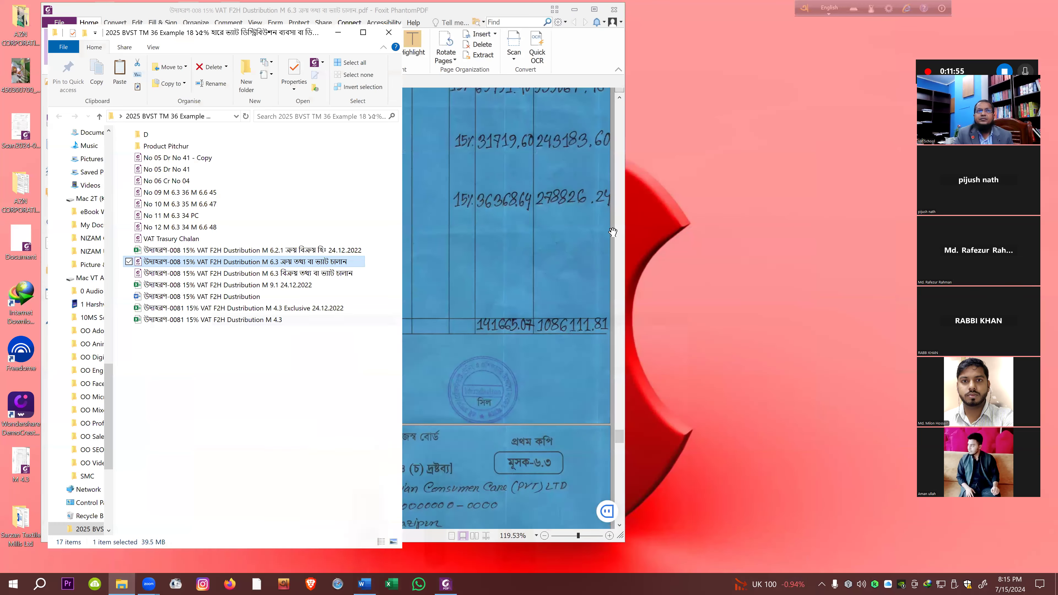
pyautogui.click(320, 415)
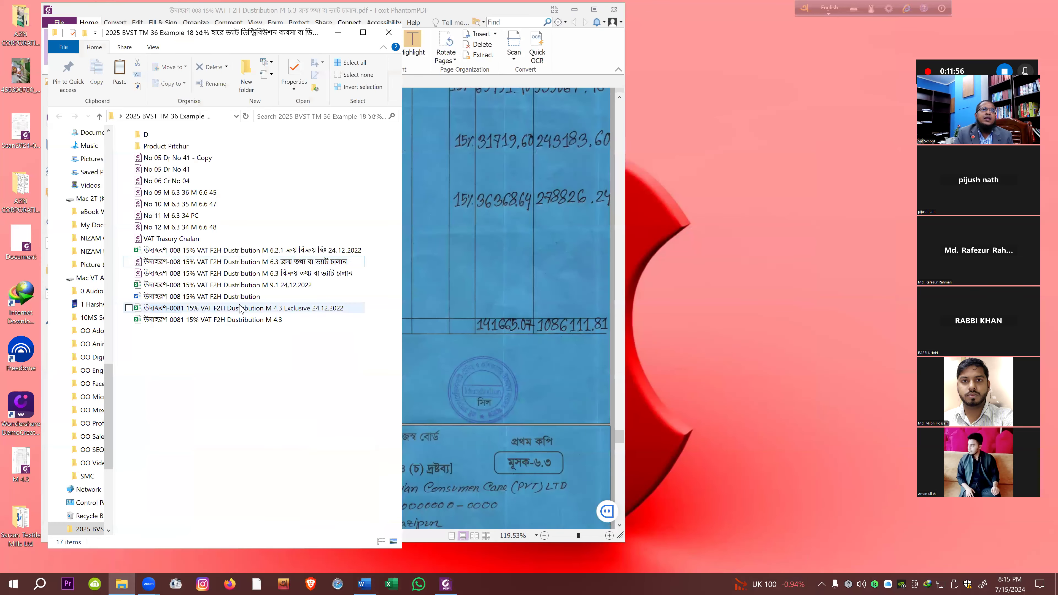
pyautogui.doubleClick(272, 251)
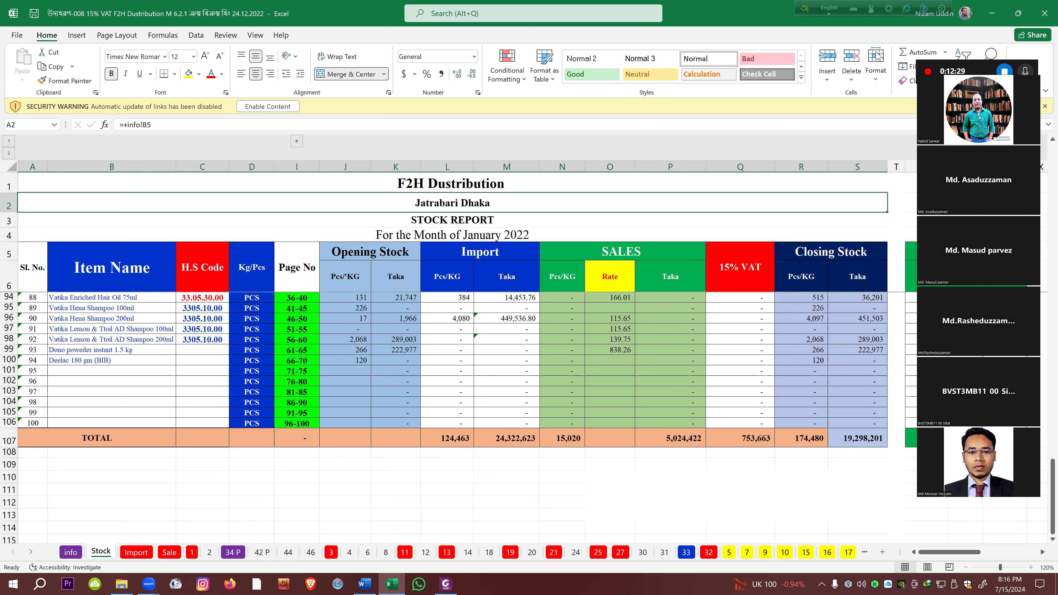
# Examine the Stock sheet's company name, address, title and month rows, and the serial-numbered item list down to its last entries
pyautogui.press('F2')
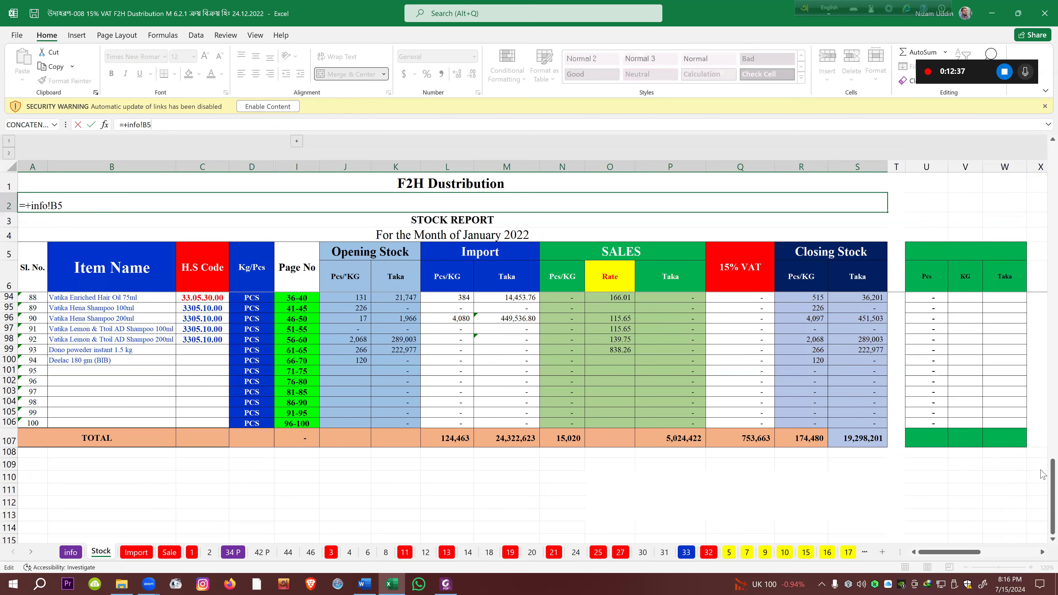
pyautogui.moveTo(1047, 469); pyautogui.dragTo(1042, 167)
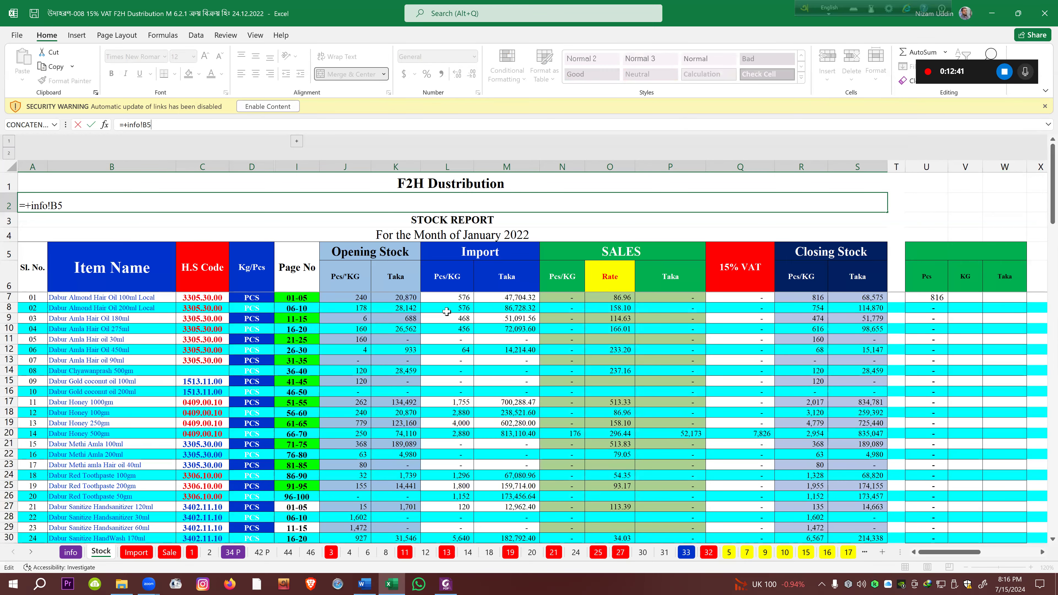
pyautogui.click(433, 186)
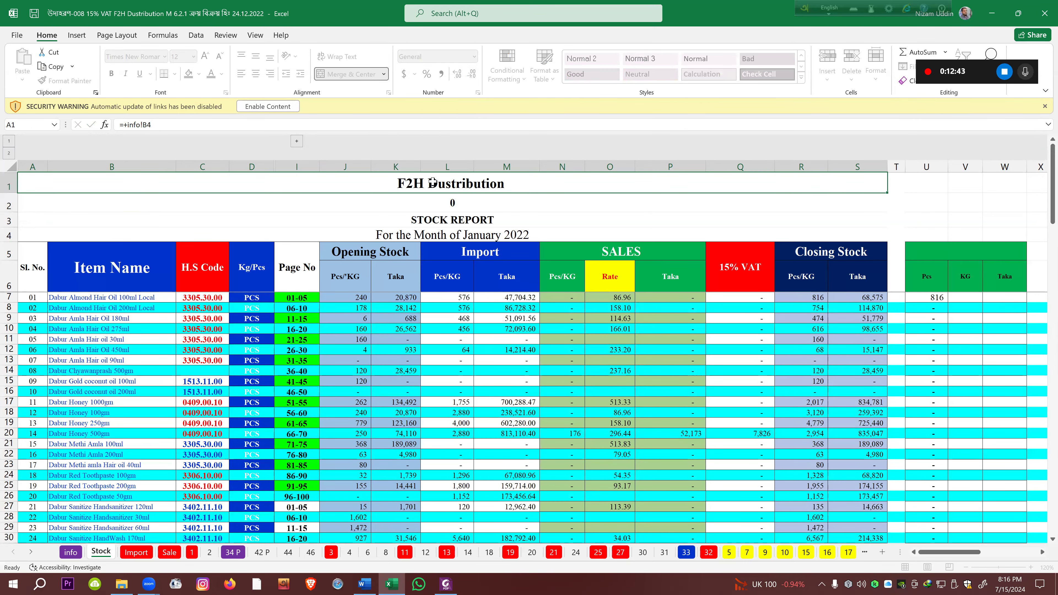
pyautogui.click(436, 204)
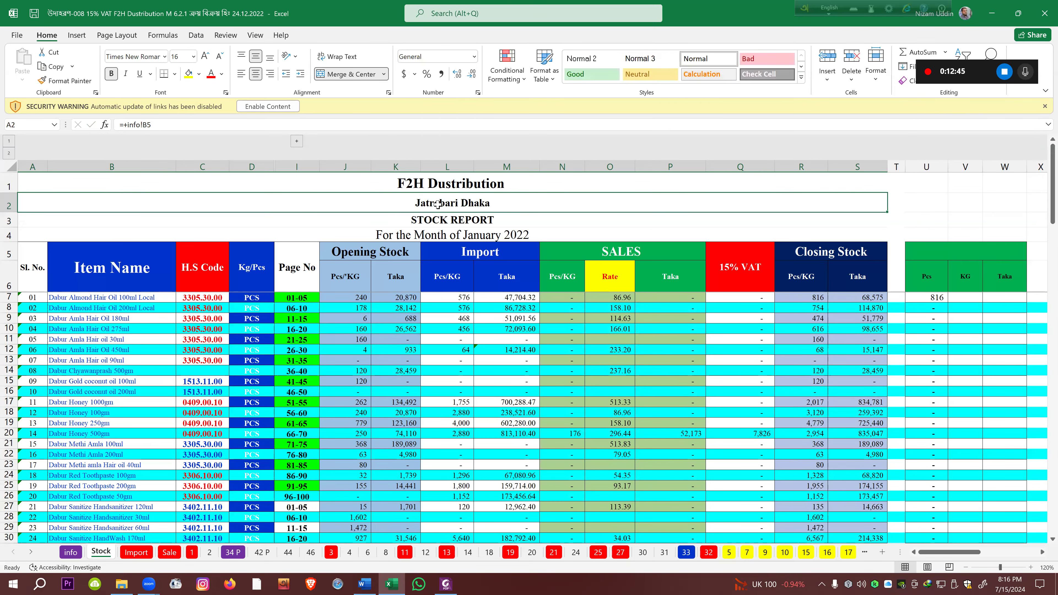
pyautogui.click(443, 220)
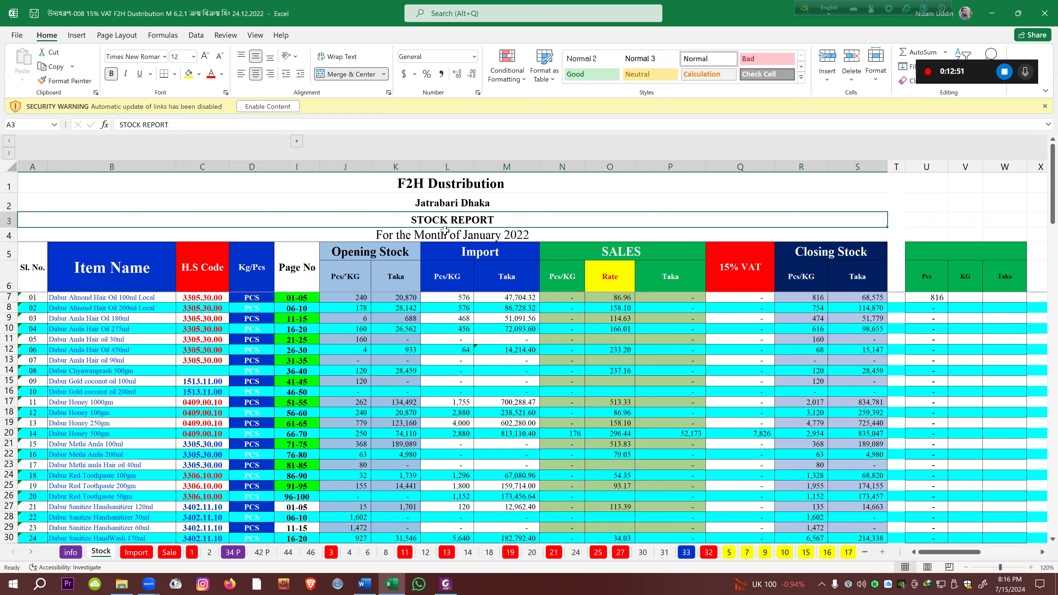
pyautogui.click(445, 233)
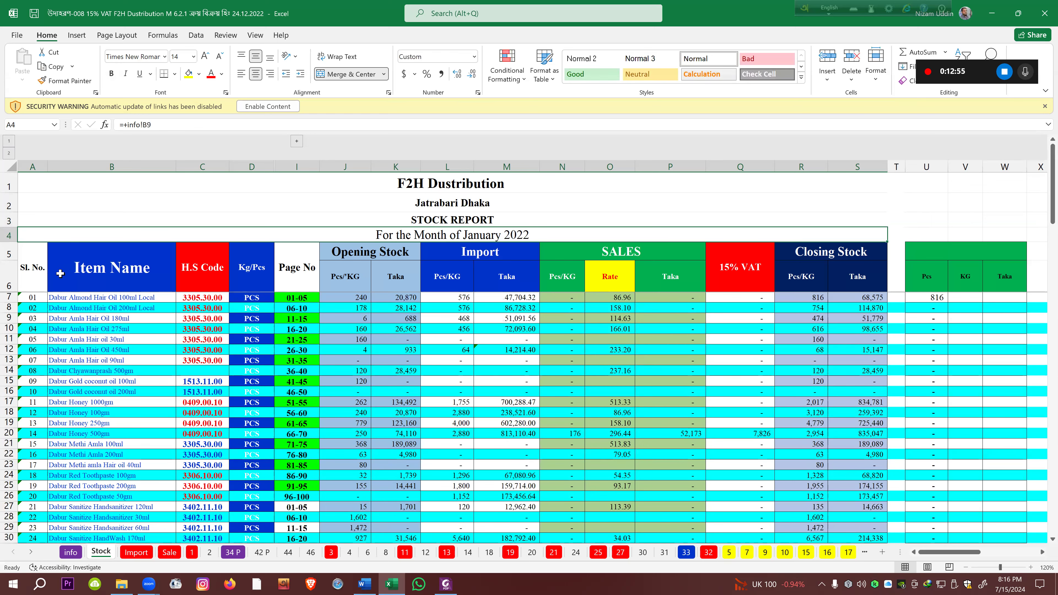
pyautogui.click(32, 166)
pyautogui.moveTo(1052, 204); pyautogui.dragTo(1043, 465)
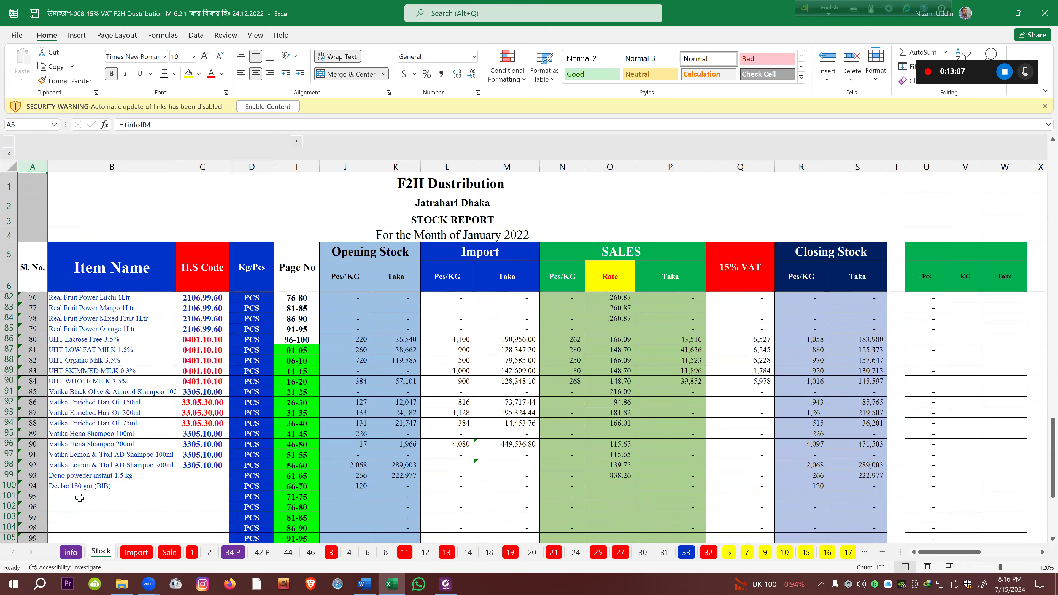
# Examine the Stock sheet's item names from Dabur Almond Hair Oil 100ml Local through the honey products to the last entry, Deelac 180 gm (BIB)
pyautogui.click(75, 486)
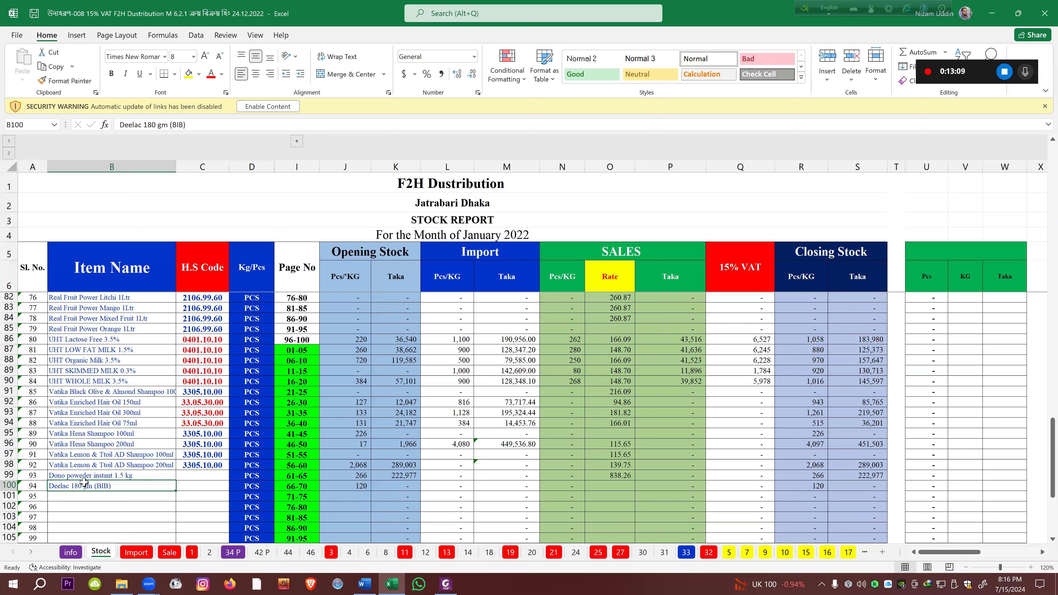
pyautogui.moveTo(1042, 475); pyautogui.dragTo(1043, 180)
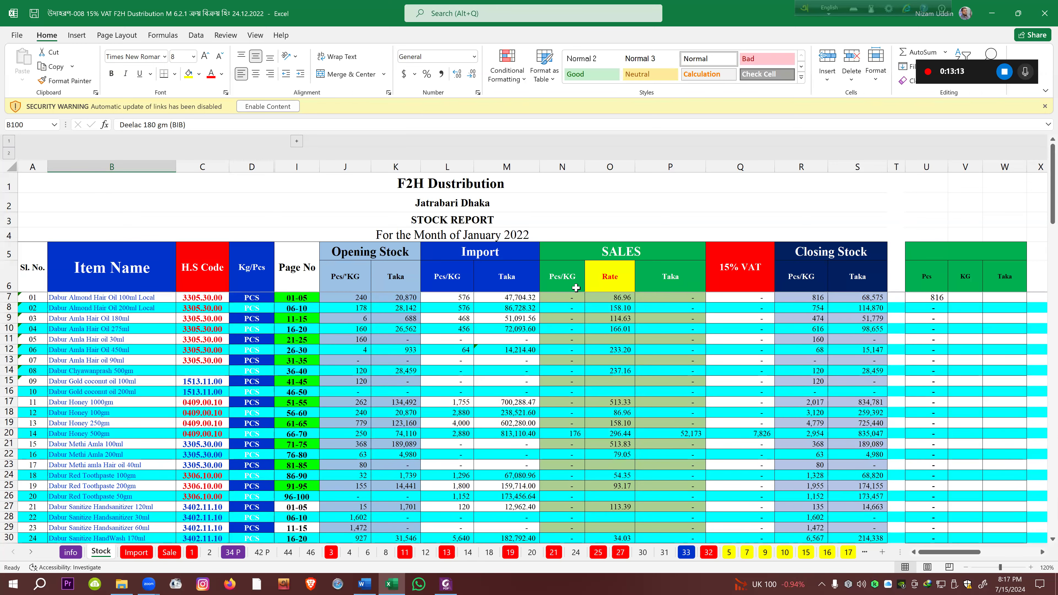
pyautogui.click(96, 296)
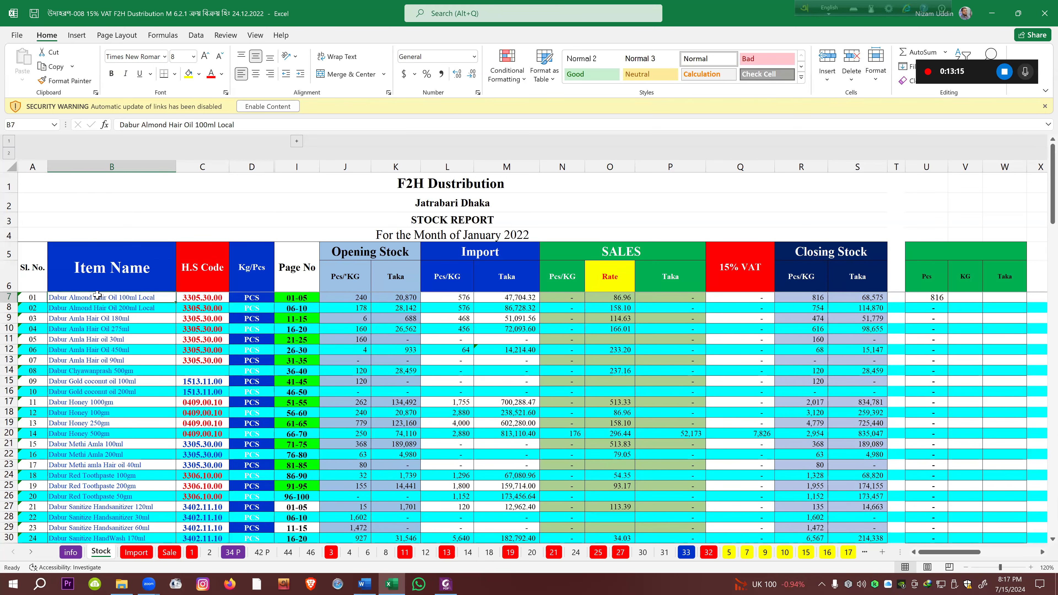
pyautogui.click(126, 311)
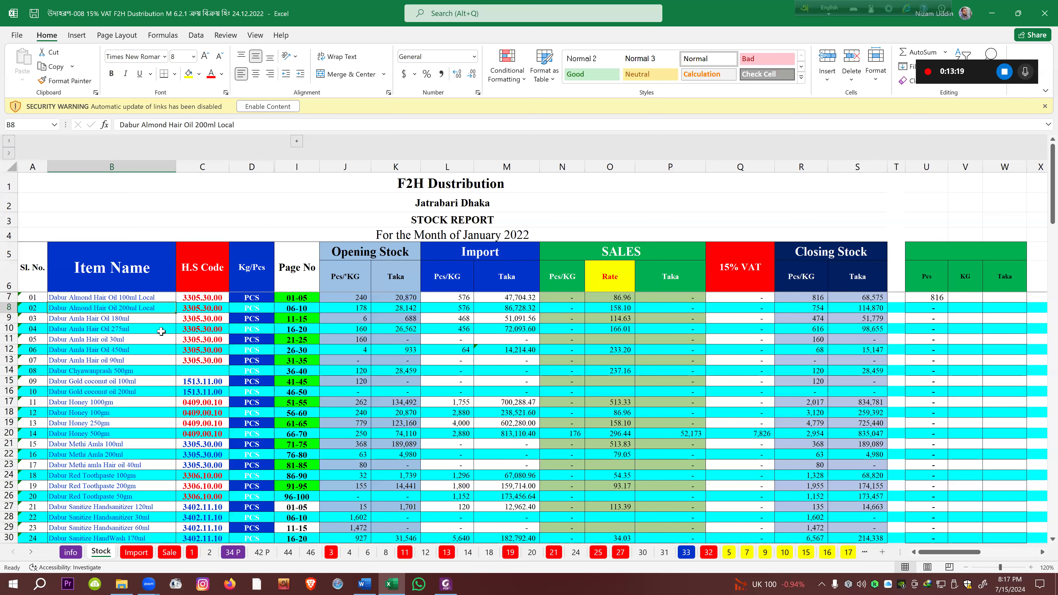
pyautogui.click(62, 320)
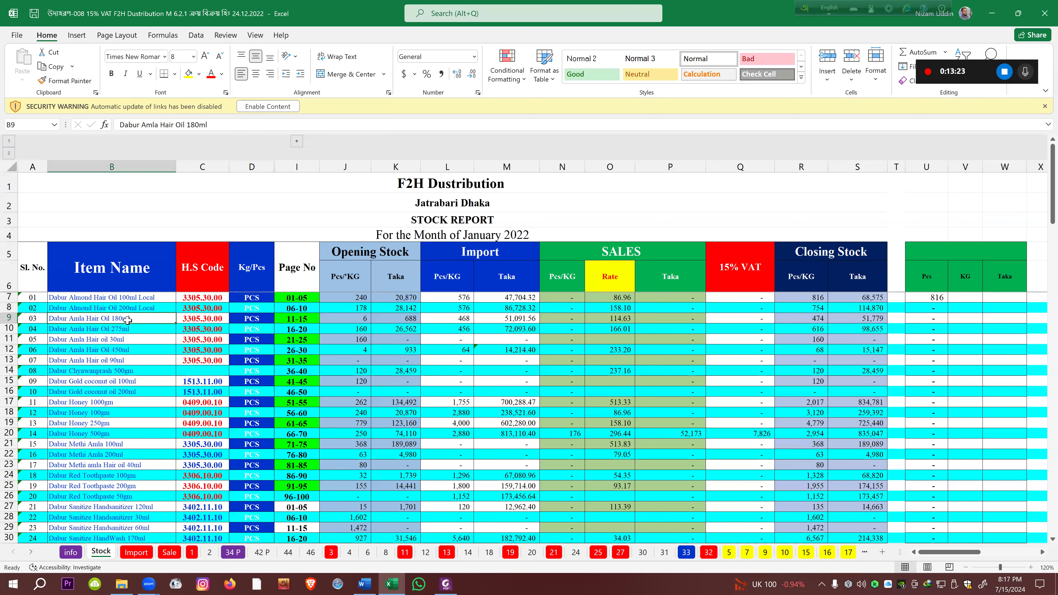
pyautogui.click(96, 330)
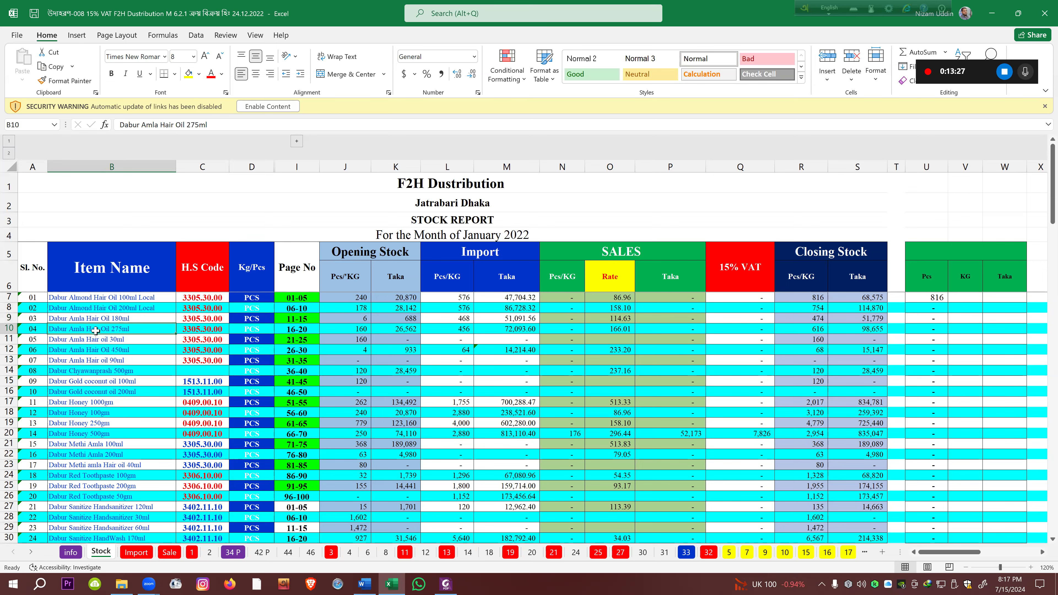
pyautogui.click(146, 348)
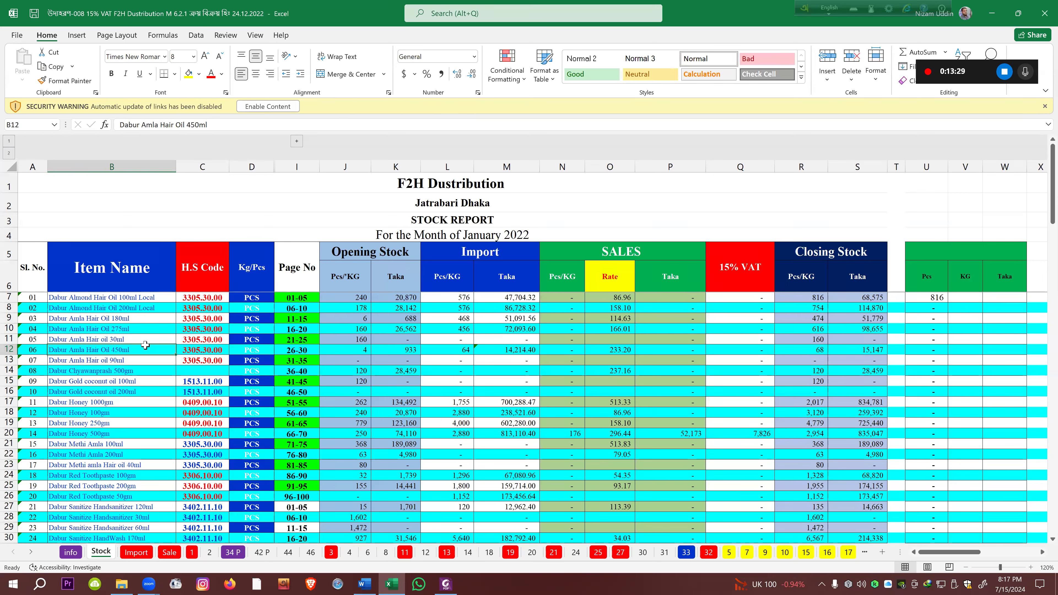
pyautogui.moveTo(146, 298); pyautogui.dragTo(151, 394)
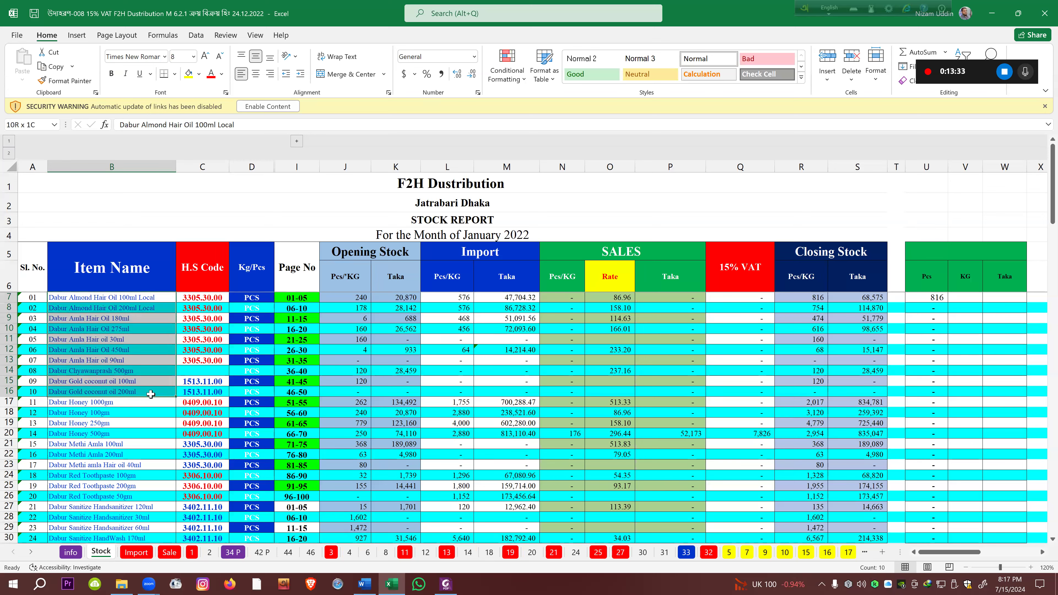
pyautogui.click(114, 442)
pyautogui.moveTo(114, 401); pyautogui.dragTo(114, 444)
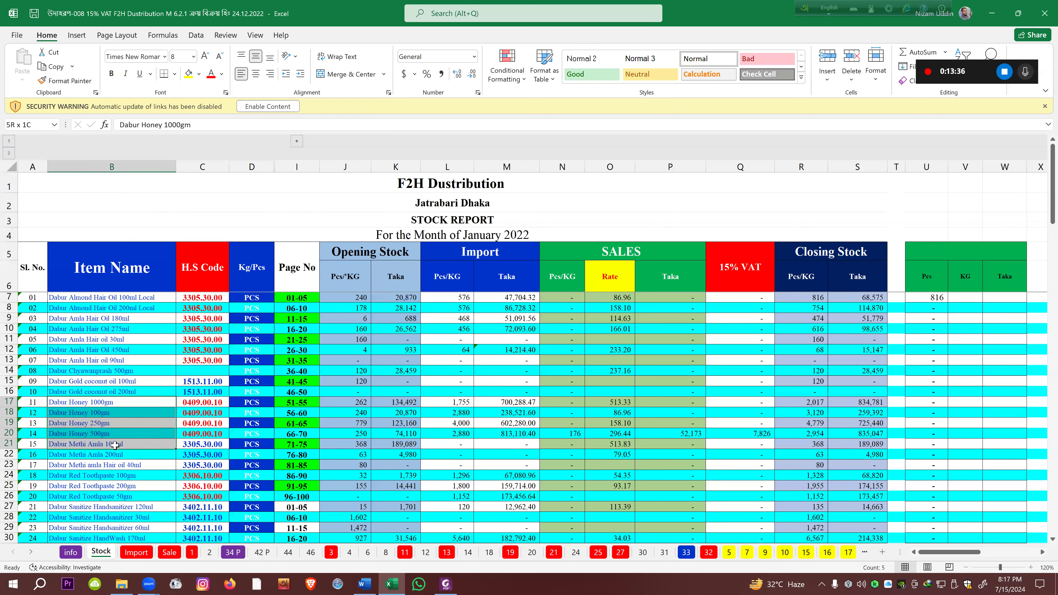
pyautogui.click(129, 423)
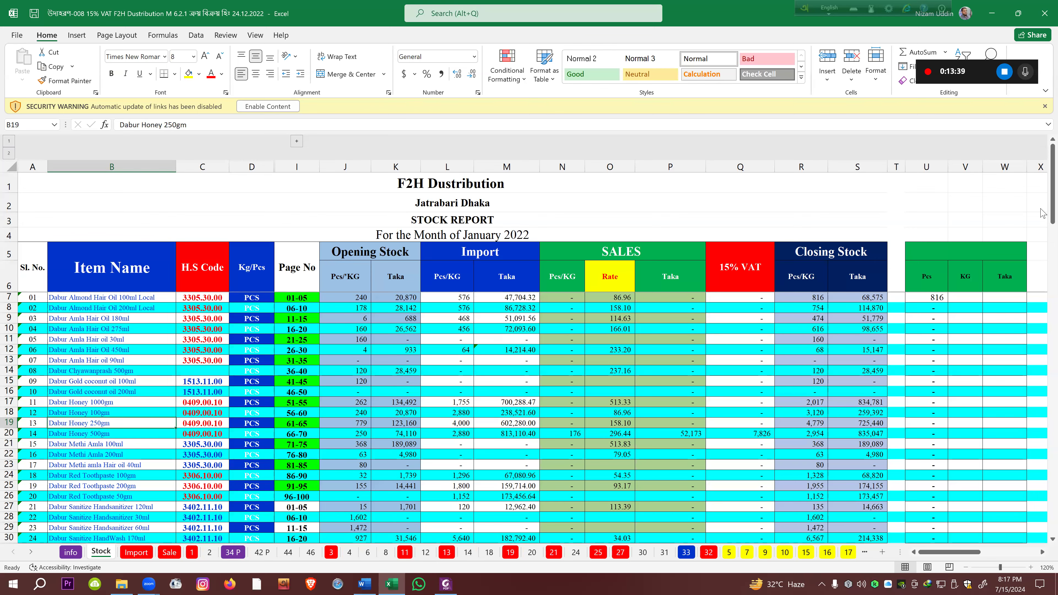
pyautogui.moveTo(1050, 206); pyautogui.dragTo(1043, 489)
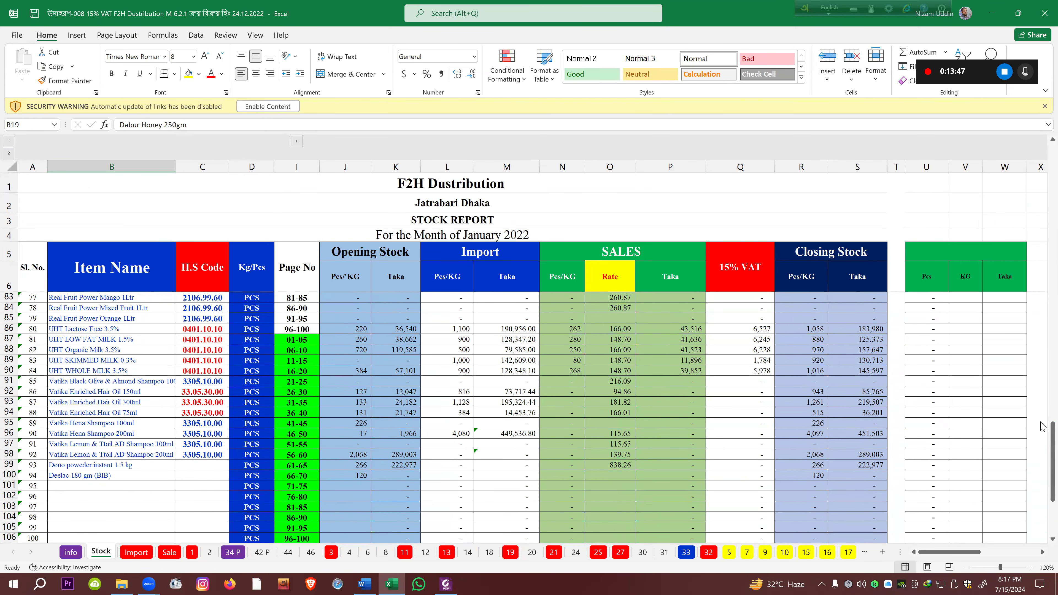
pyautogui.moveTo(1043, 430); pyautogui.dragTo(1042, 137)
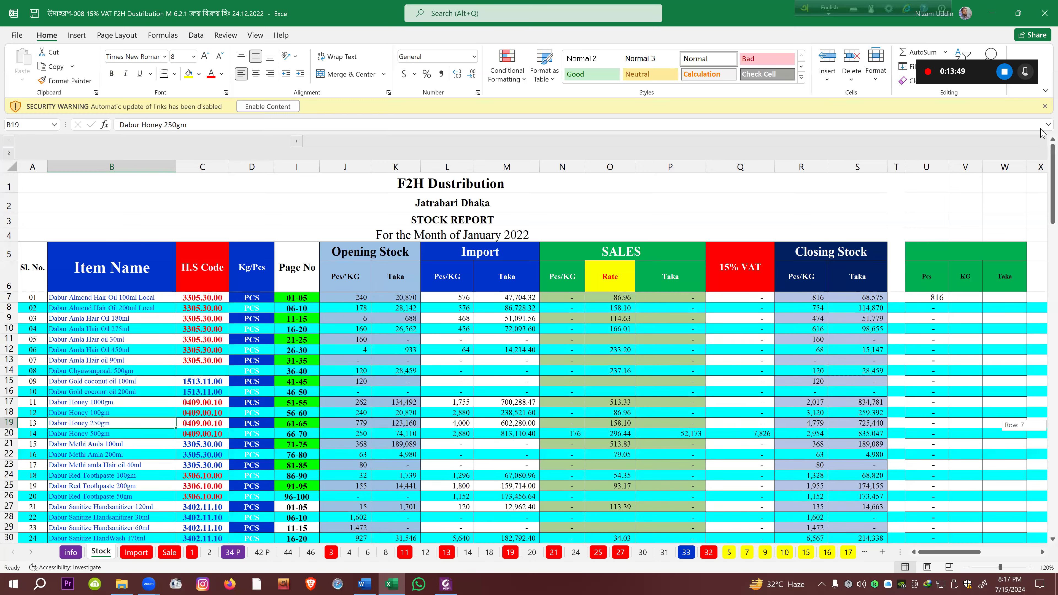
pyautogui.click(144, 296)
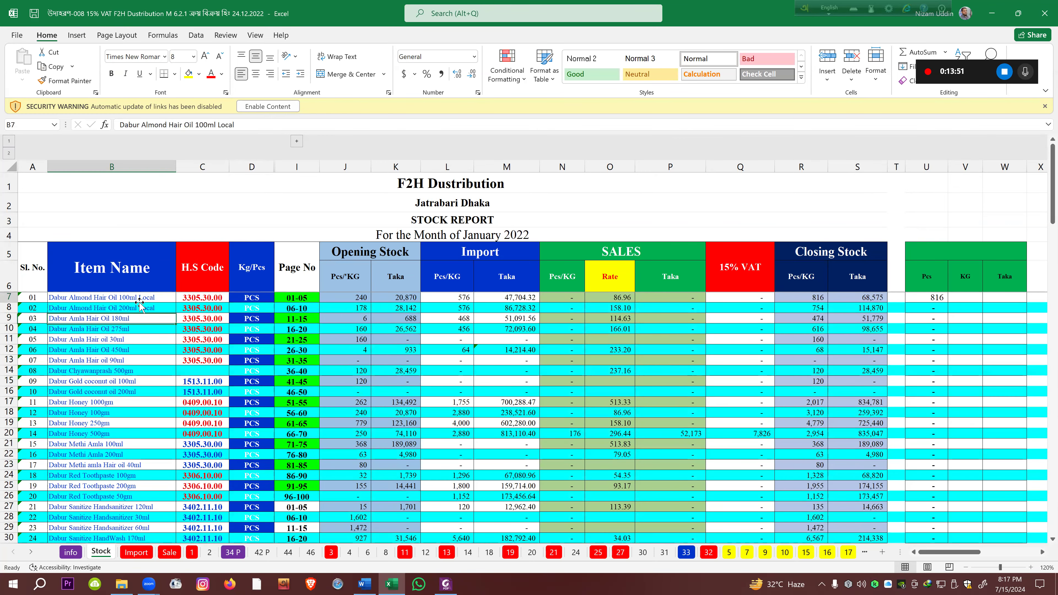
# Fill the H.S Code cells of items 01 to 07, C7 to C13, with bright green
pyautogui.moveTo(183, 297); pyautogui.dragTo(200, 359)
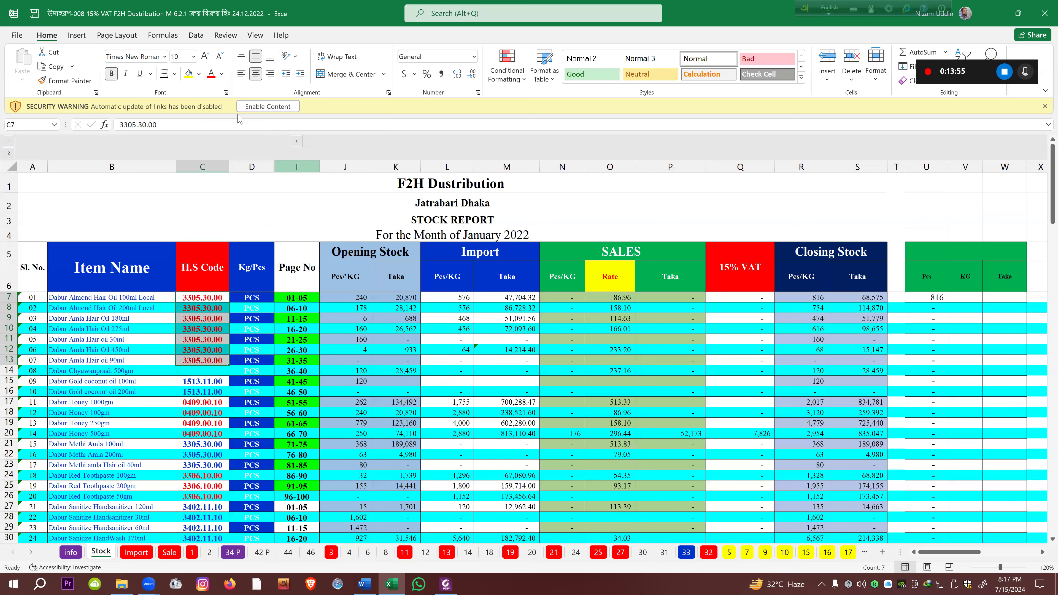
pyautogui.click(199, 75)
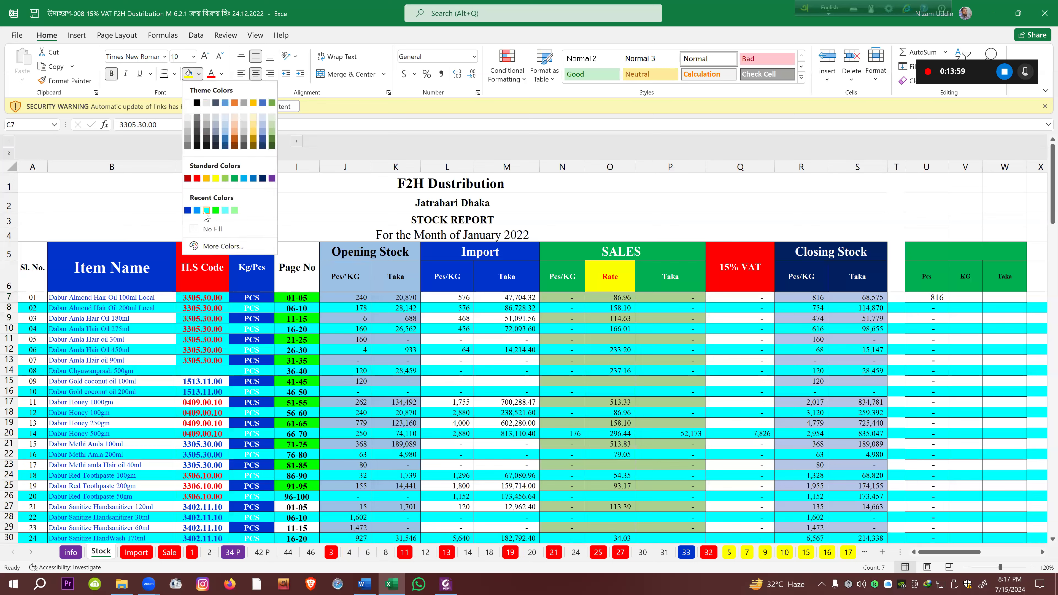
pyautogui.click(216, 210)
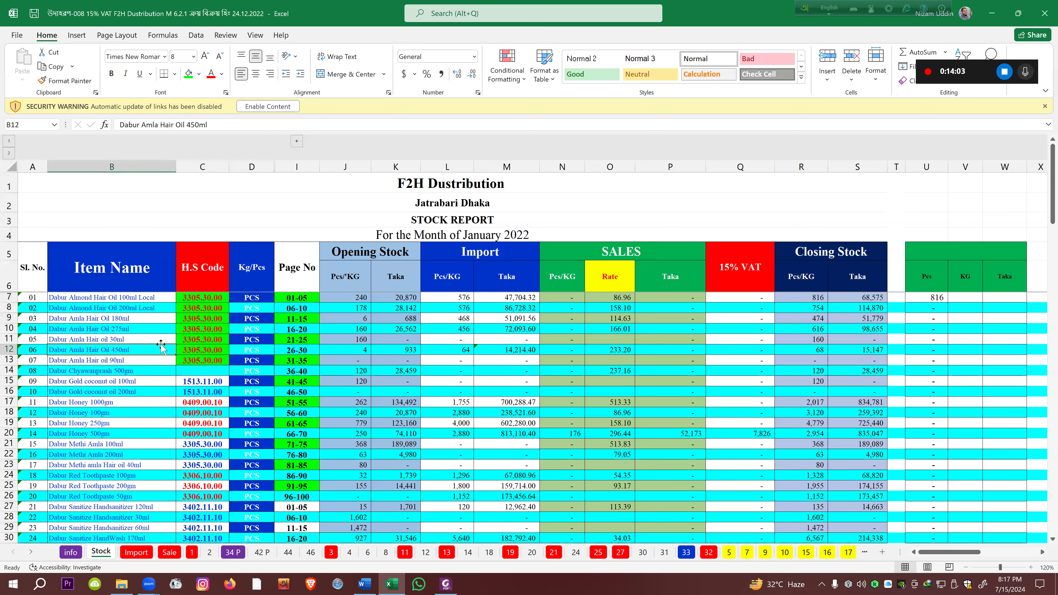
# Examine the Page No column against the item names, from the first hair oils through item 20 and down to the last entries
pyautogui.click(145, 298)
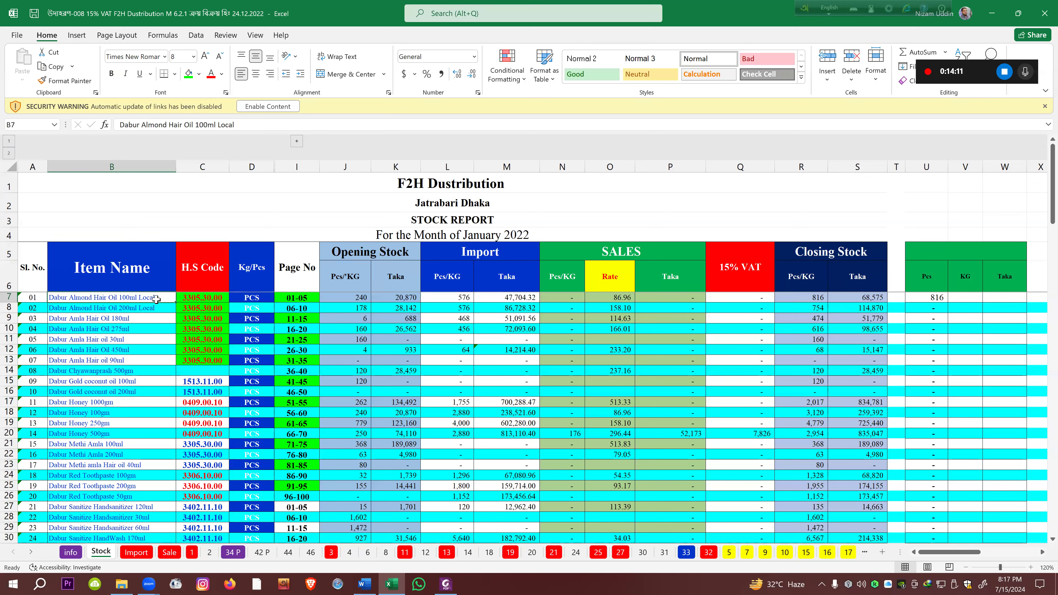
pyautogui.click(288, 300)
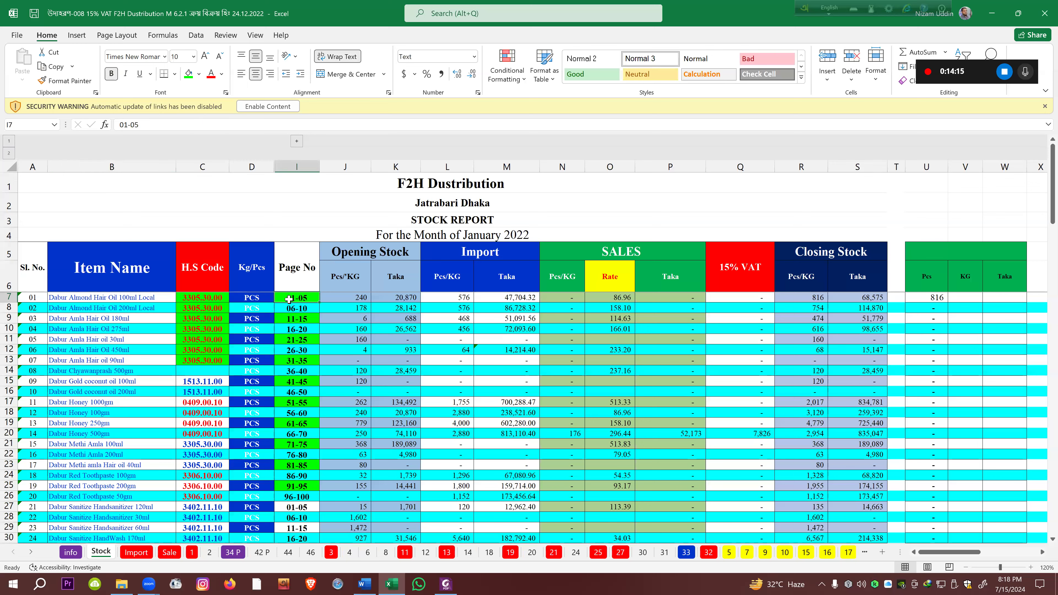
pyautogui.click(150, 309)
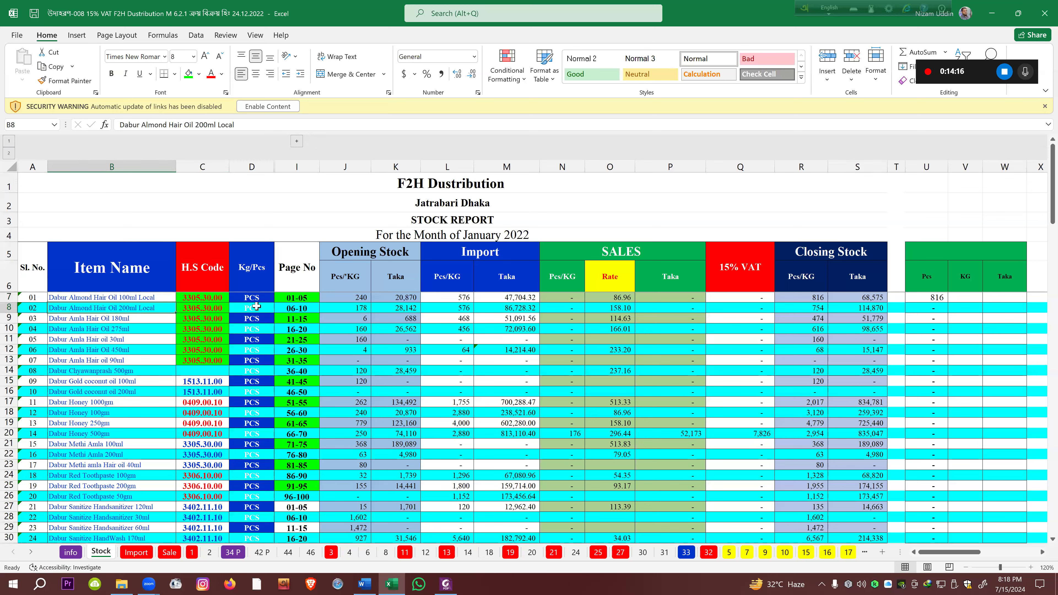
pyautogui.click(283, 309)
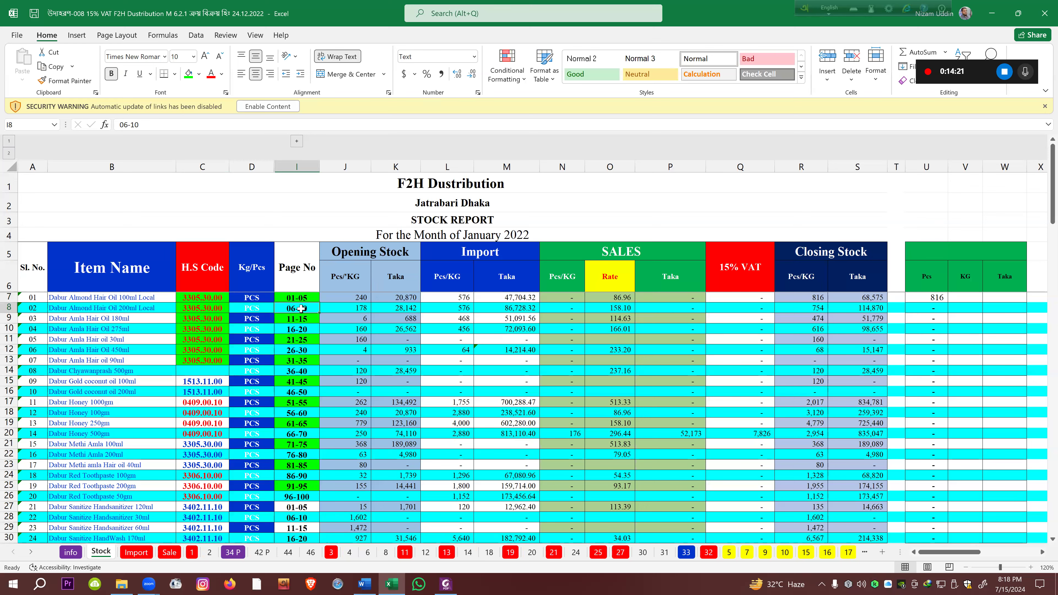
pyautogui.click(295, 320)
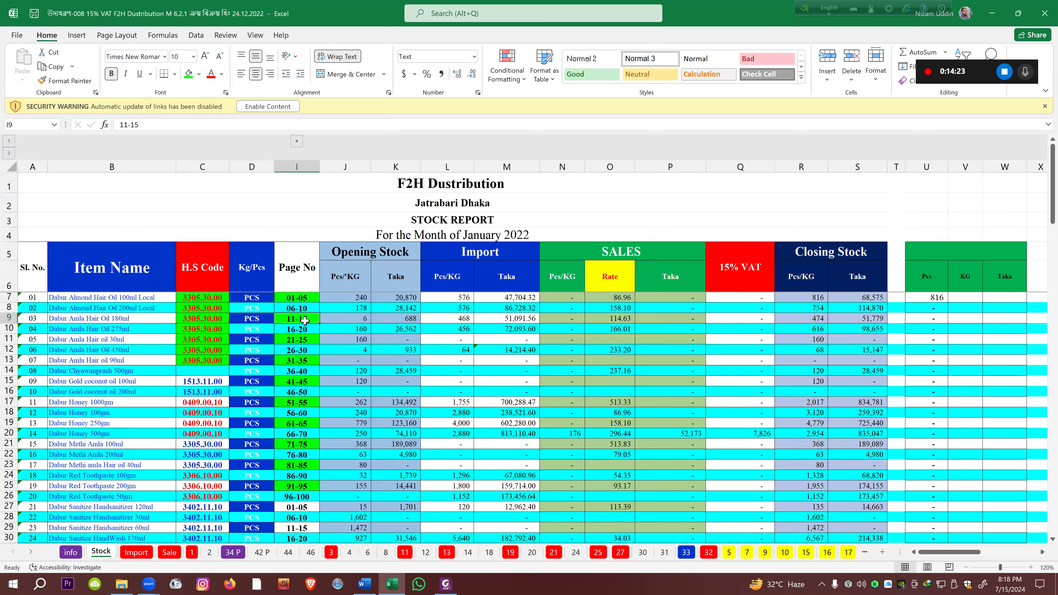
pyautogui.click(286, 331)
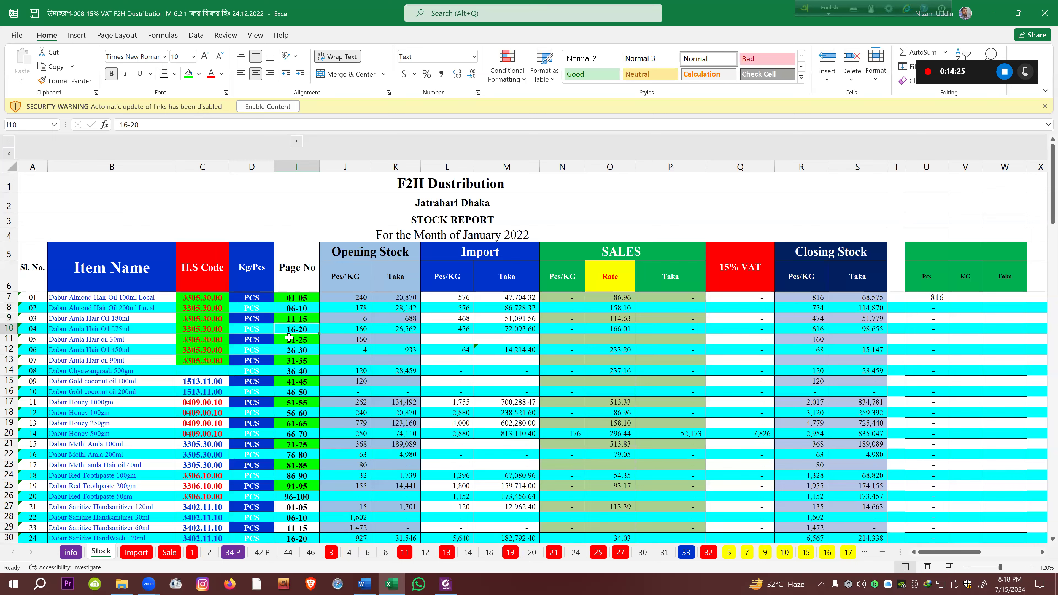
pyautogui.moveTo(294, 298); pyautogui.dragTo(286, 361)
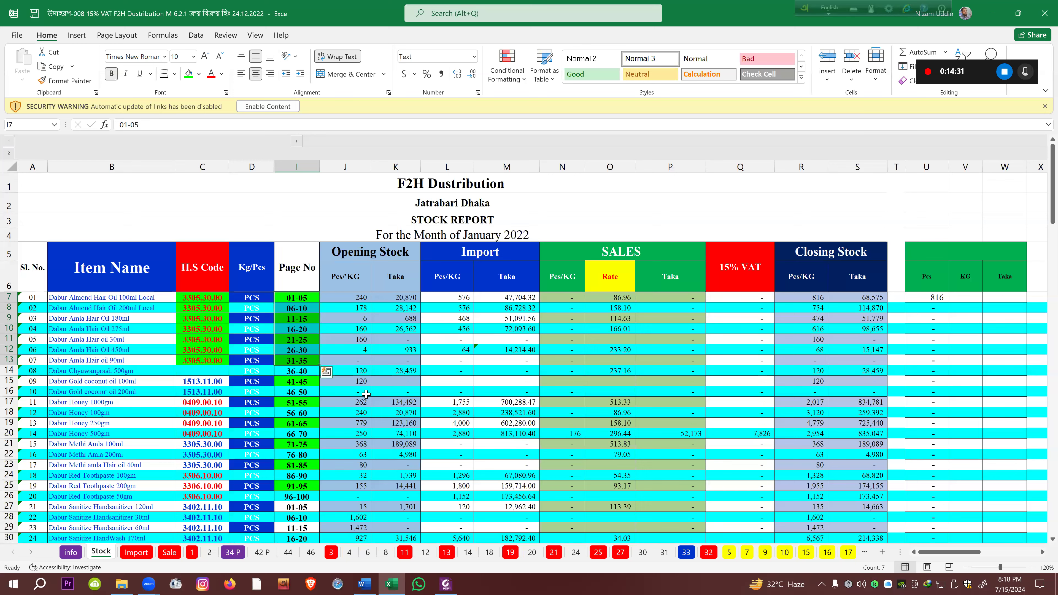
pyautogui.click(138, 326)
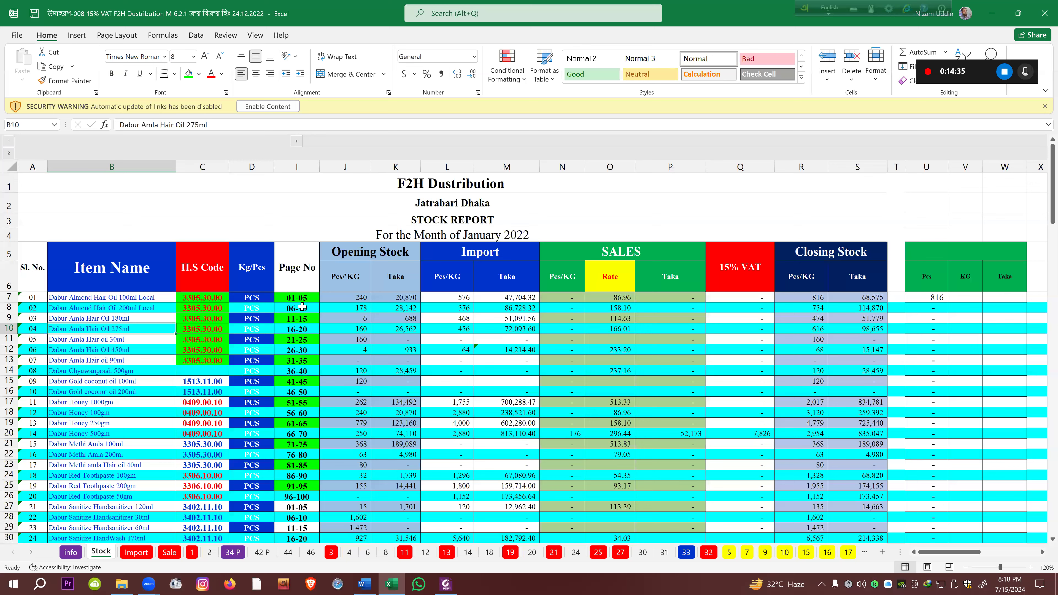
pyautogui.moveTo(297, 298); pyautogui.dragTo(278, 495)
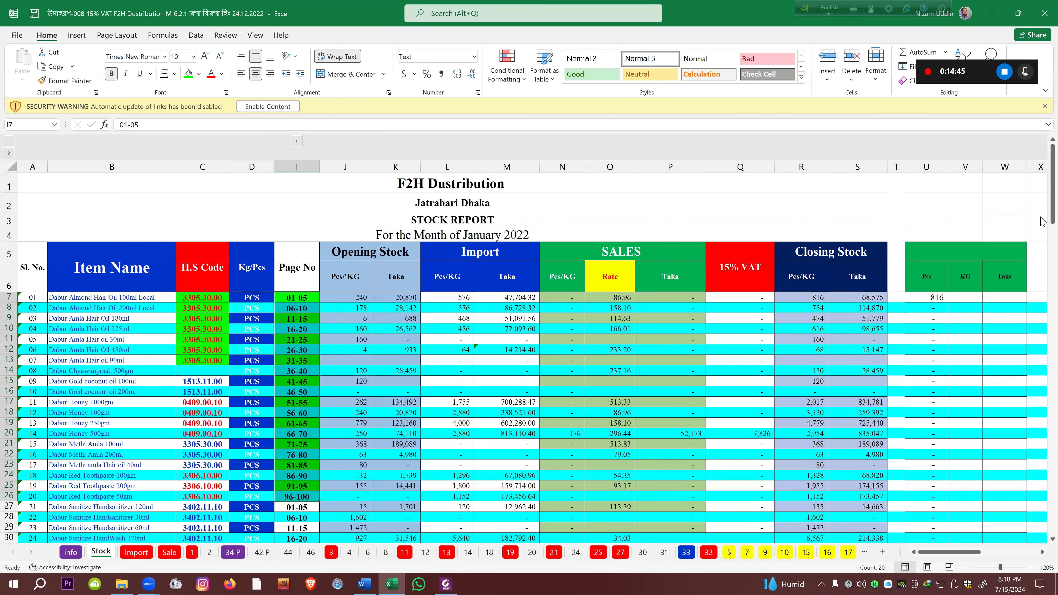
pyautogui.moveTo(1043, 220); pyautogui.dragTo(1042, 493)
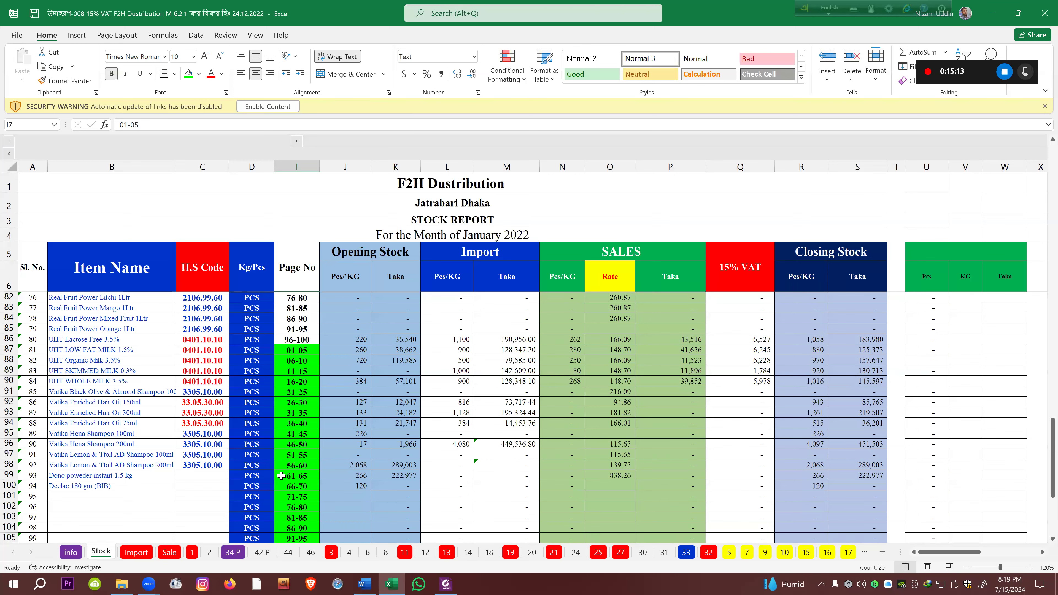
pyautogui.moveTo(1043, 450); pyautogui.dragTo(1041, 160)
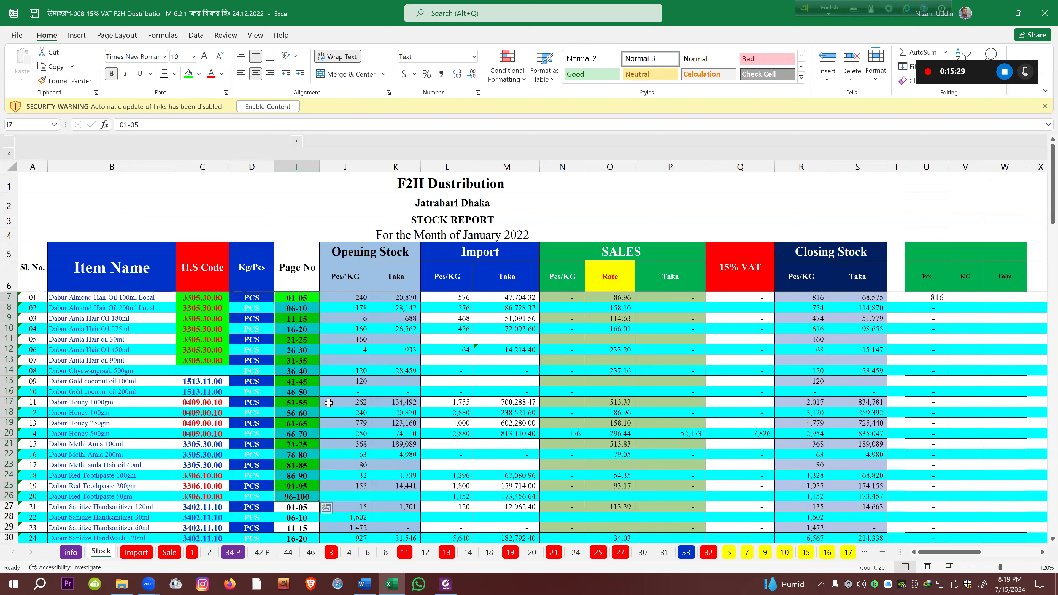
# Examine the Opening Stock quantity column, matching the first hair oil items with their quantities and reviewing the entries through item 19
pyautogui.click(345, 166)
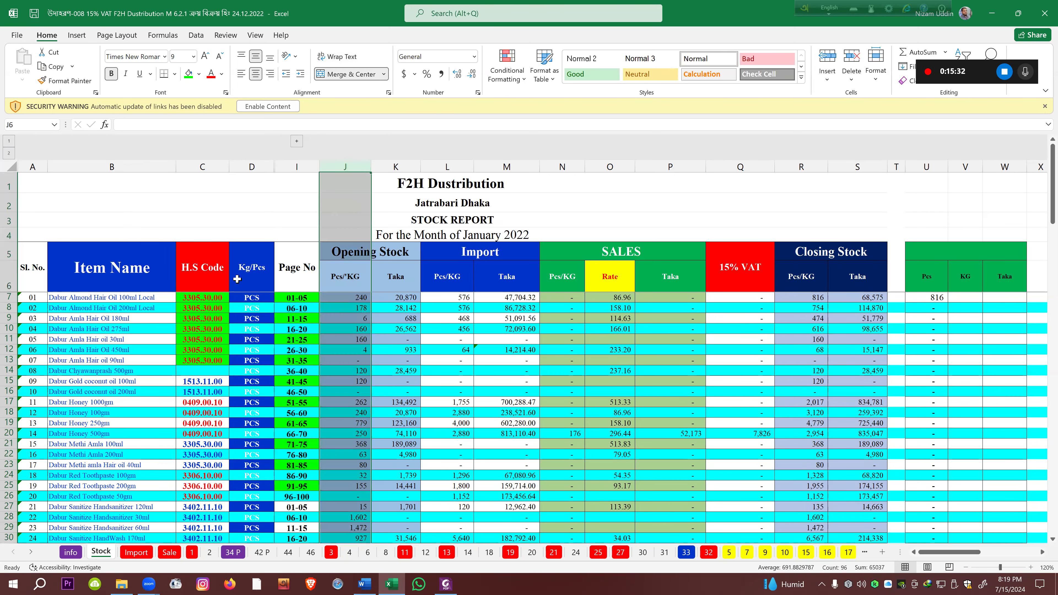
pyautogui.click(136, 298)
pyautogui.click(341, 301)
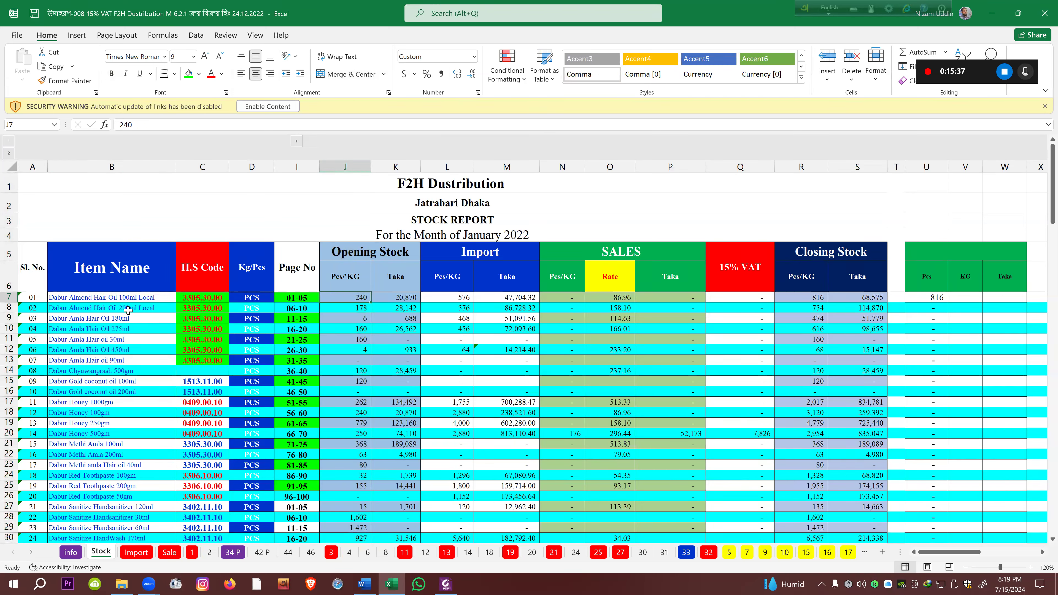
pyautogui.click(138, 309)
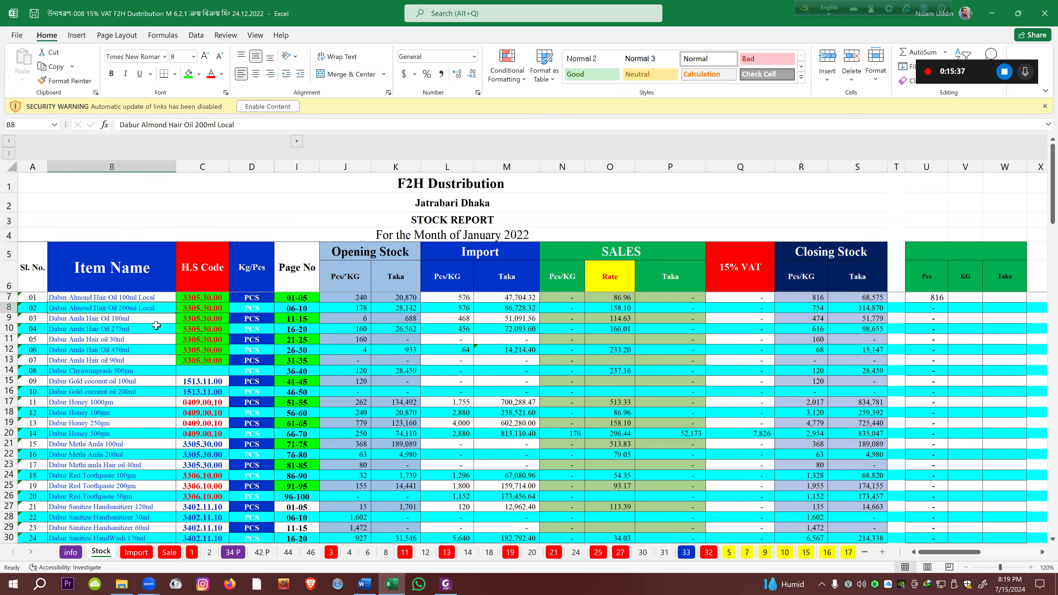
pyautogui.click(358, 308)
pyautogui.click(117, 319)
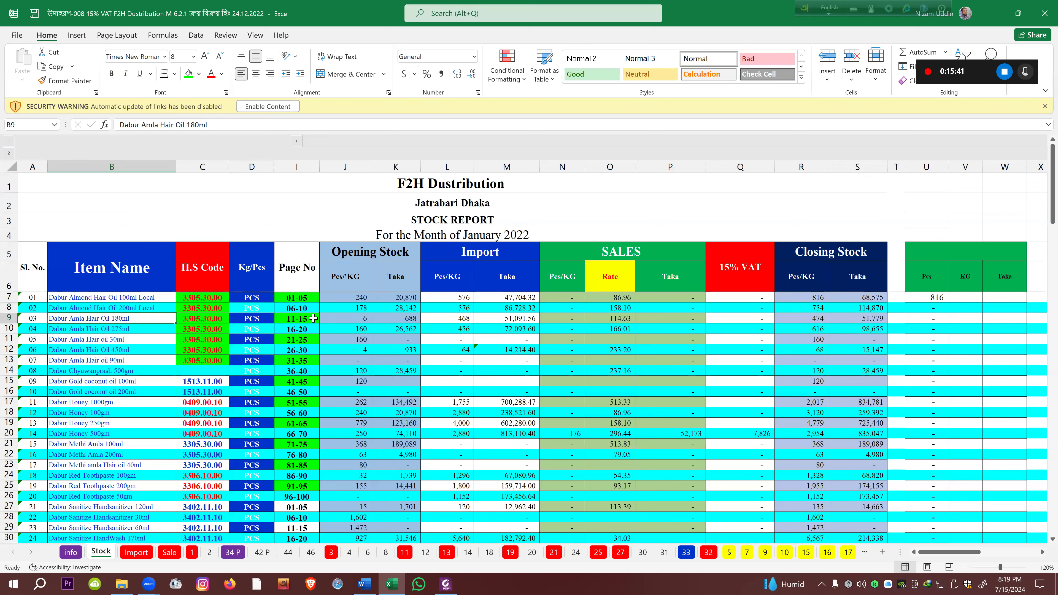
pyautogui.moveTo(339, 297); pyautogui.dragTo(349, 486)
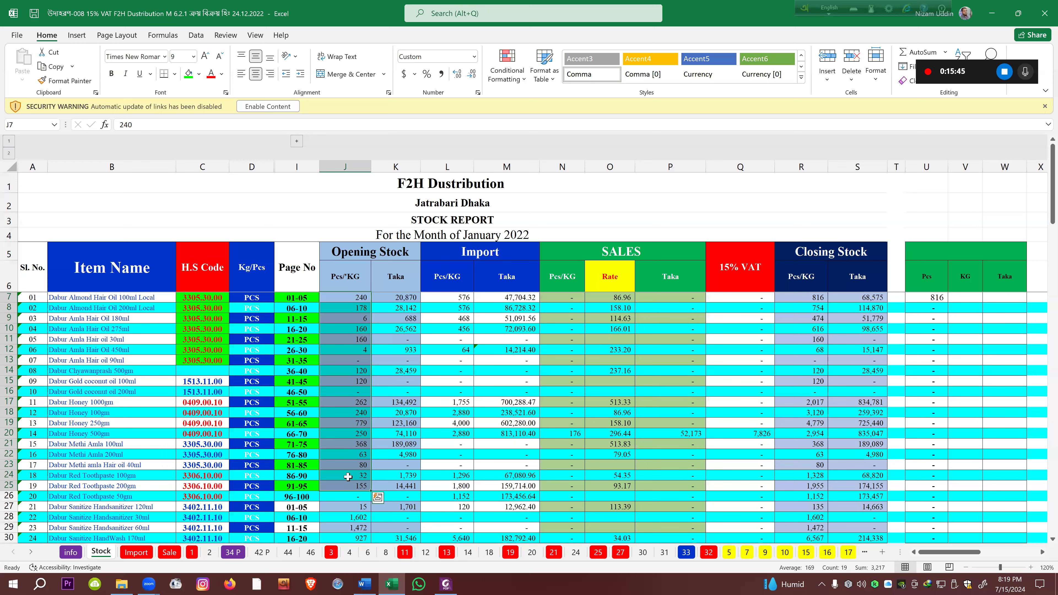
pyautogui.click(348, 474)
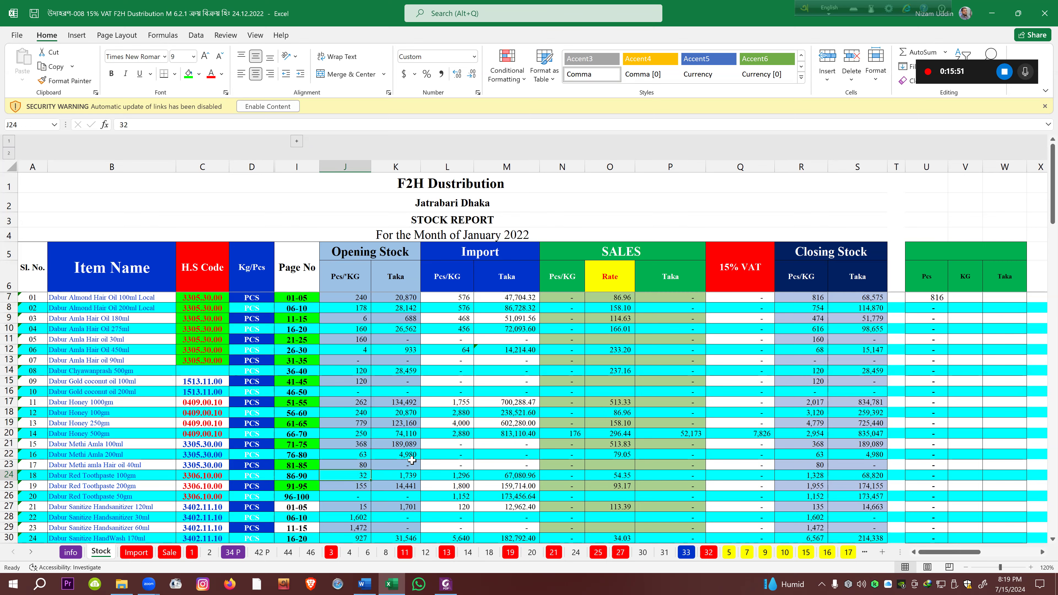
# Open sheet 1, the Mushak 6.2.1 purchase-sales account for Dabur Almond Hair Oil 100ml Local, and enlarge it to 120%
pyautogui.click(191, 554)
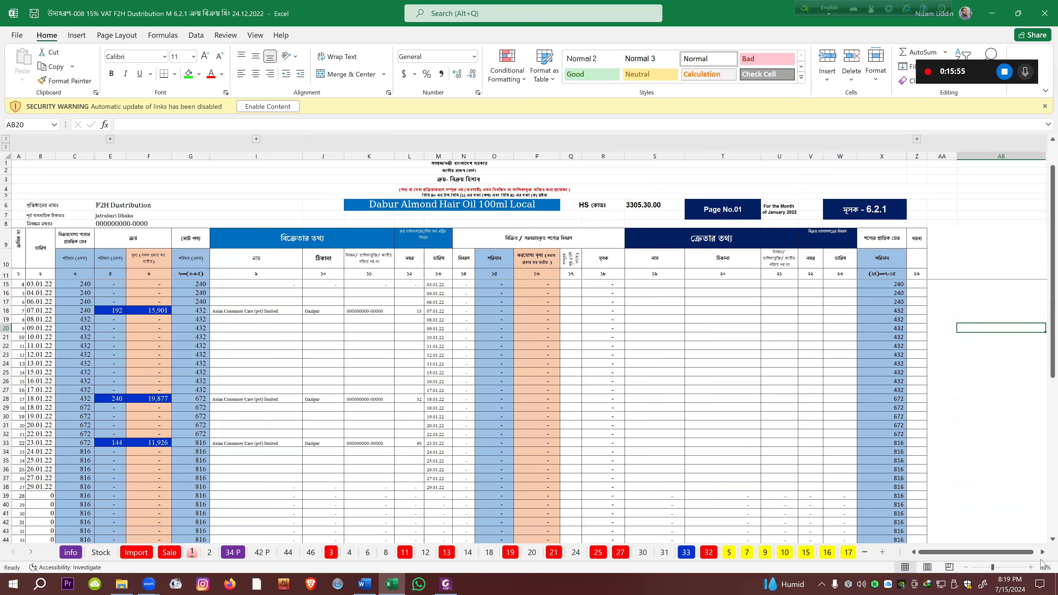
pyautogui.click(1030, 568)
pyautogui.click(1029, 567)
pyautogui.click(1030, 567)
pyautogui.click(1030, 567)
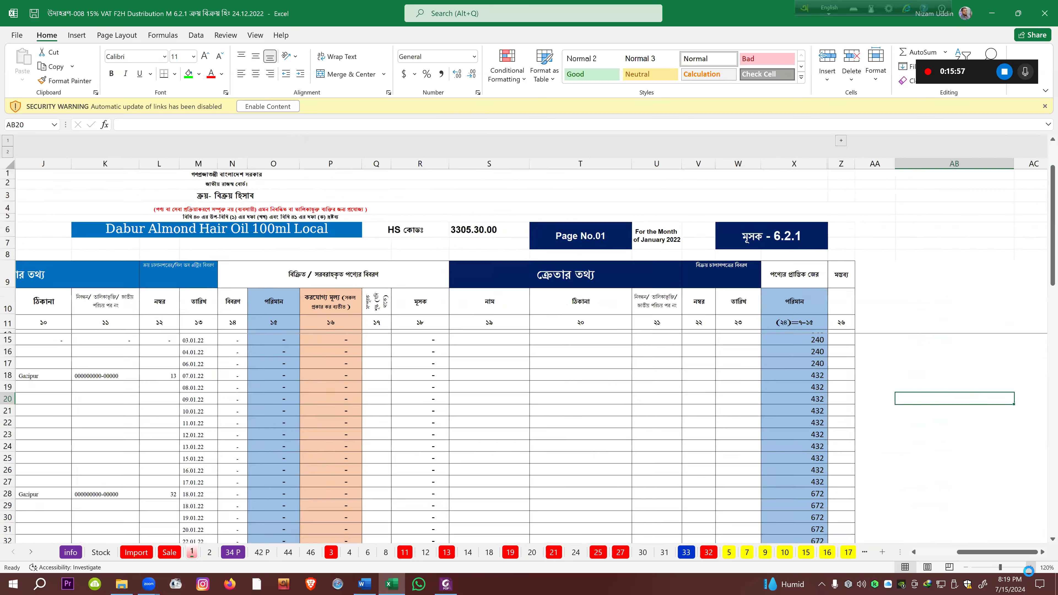
# Enlarge sheet 1 to 130% and review the Dabur Almond Hair Oil 100ml Local purchase entries against the Stock sheet
pyautogui.click(1029, 568)
pyautogui.moveTo(1020, 553); pyautogui.dragTo(487, 539)
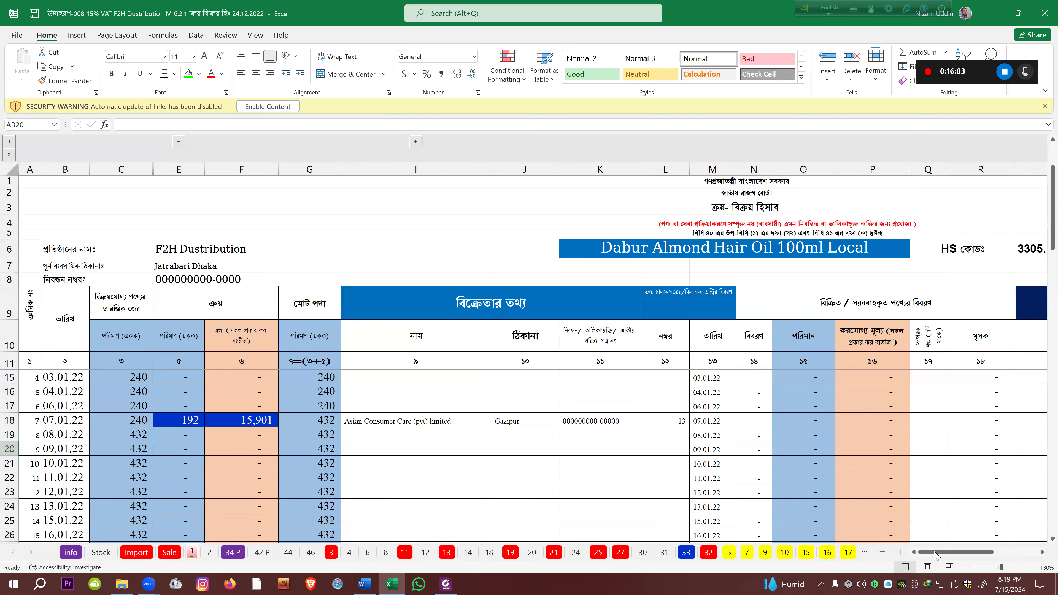
pyautogui.scroll(-1, 492, 469)
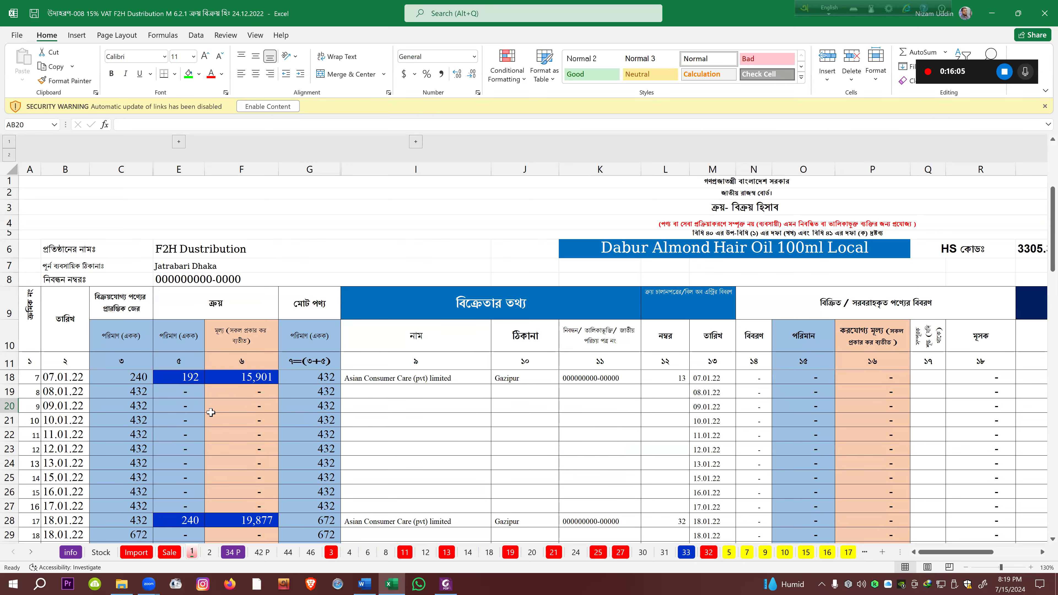
pyautogui.click(100, 552)
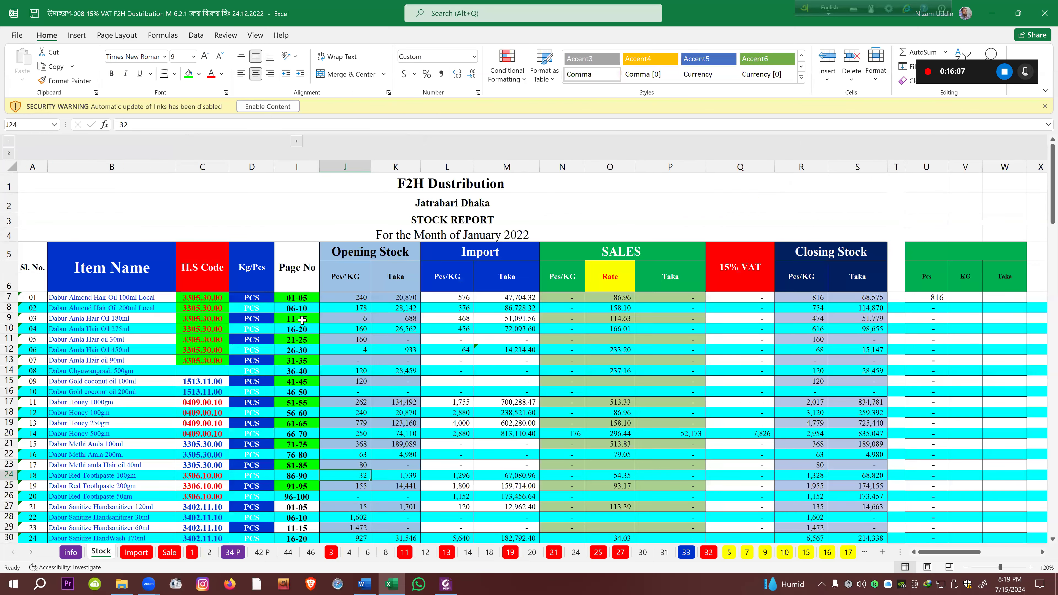
pyautogui.click(192, 552)
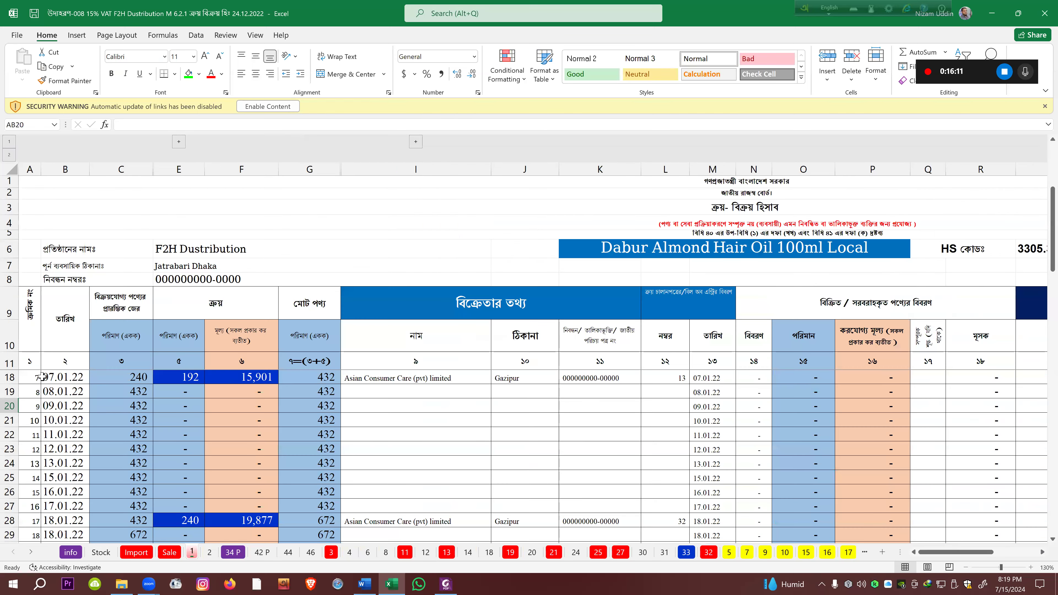
# Fill the first row's date and opening quantity cells on sheet 1, B12 and C12, with bright green
pyautogui.click(53, 377)
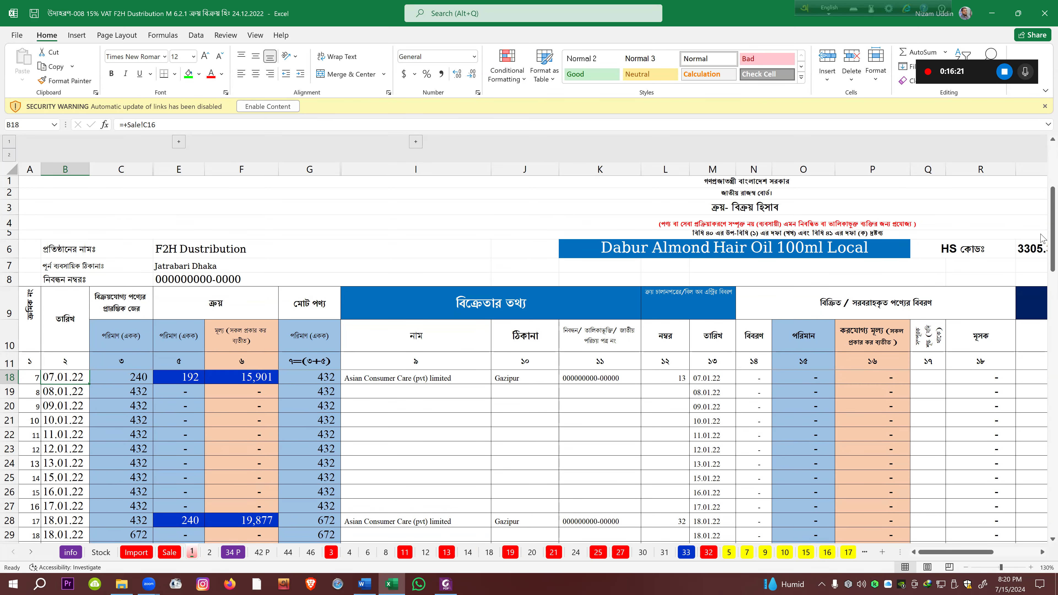
pyautogui.moveTo(1042, 224); pyautogui.dragTo(1042, 162)
pyautogui.click(54, 379)
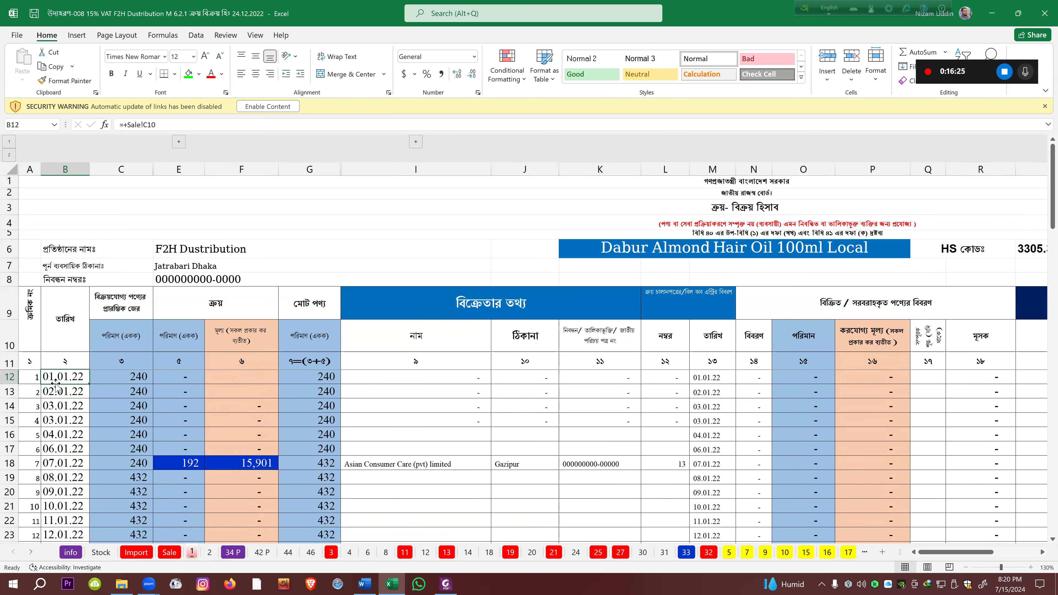
pyautogui.click(188, 74)
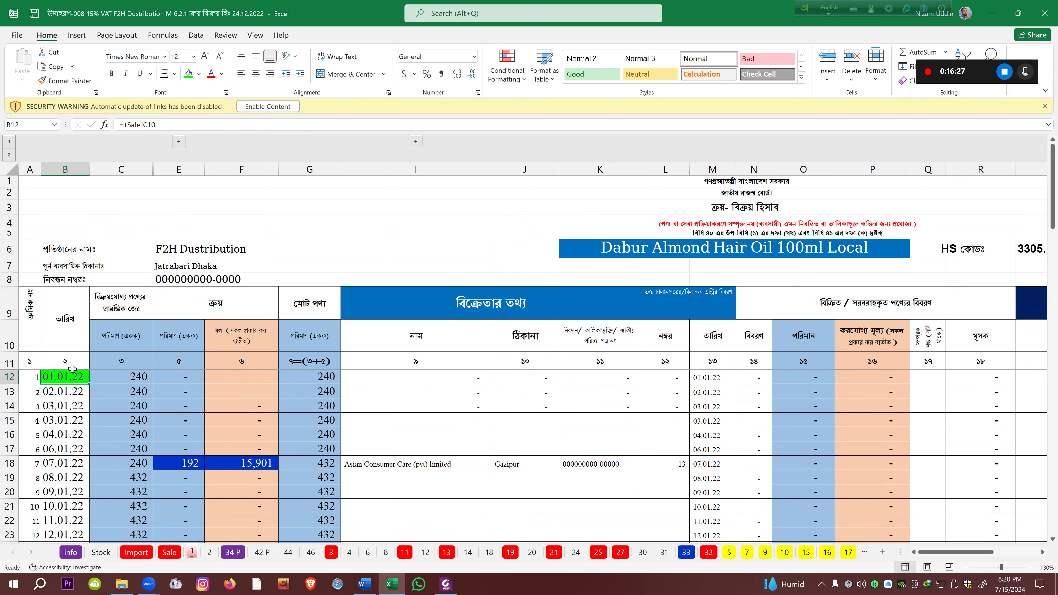
pyautogui.click(128, 378)
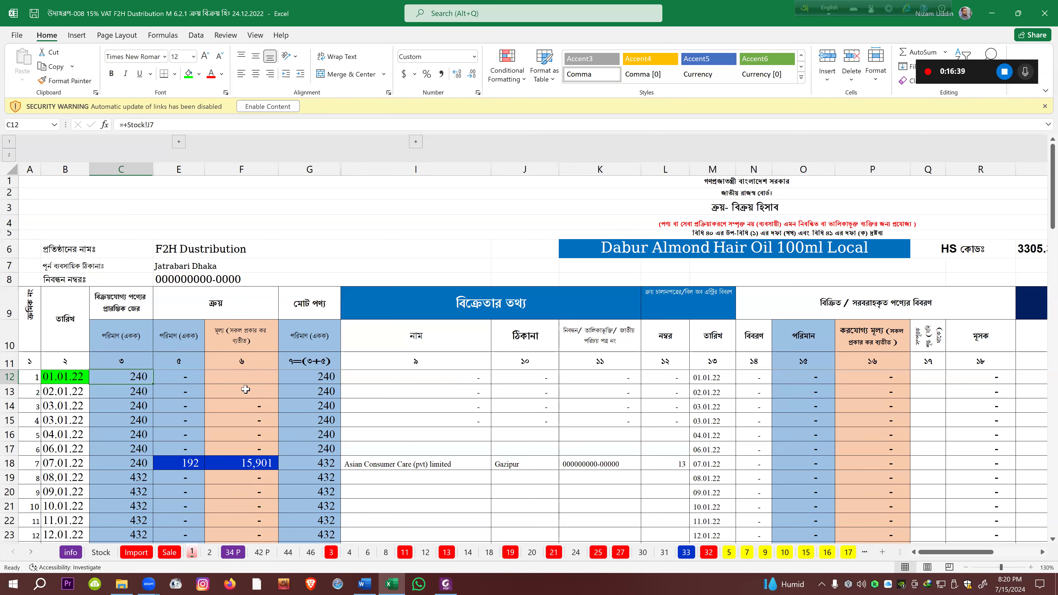
pyautogui.click(109, 378)
pyautogui.click(188, 74)
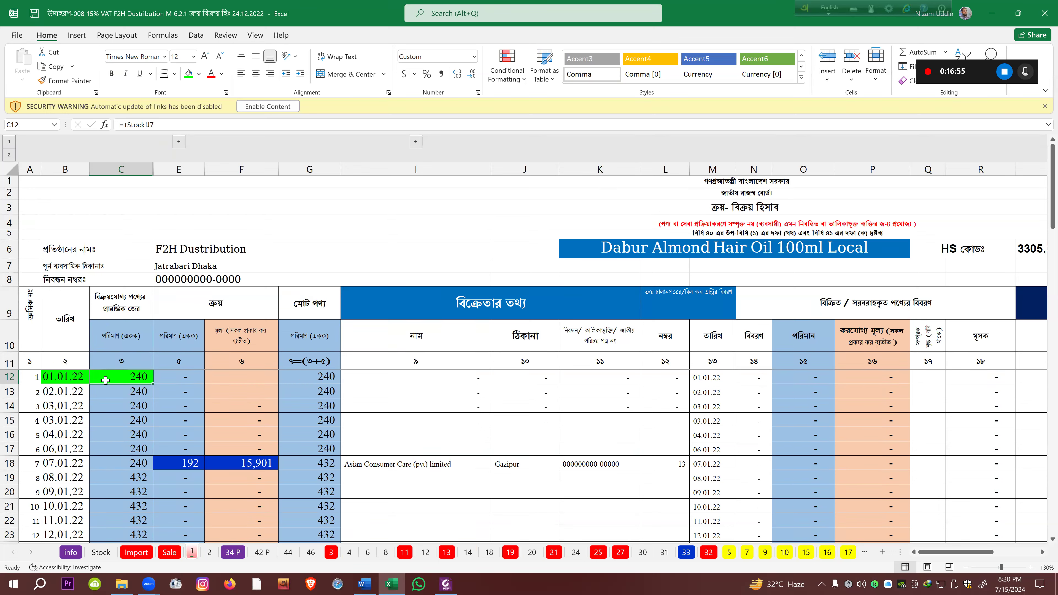
# Fill the first row's total quantity cell G12 and closing balance cell X12 on sheet 1 with bright green
pyautogui.click(186, 377)
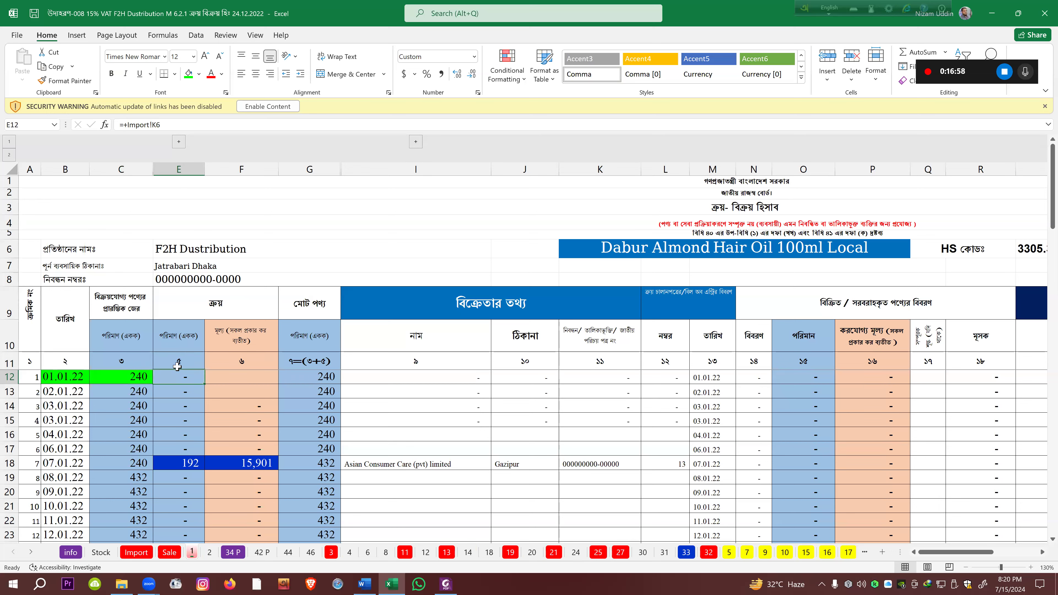
pyautogui.click(138, 380)
pyautogui.click(173, 378)
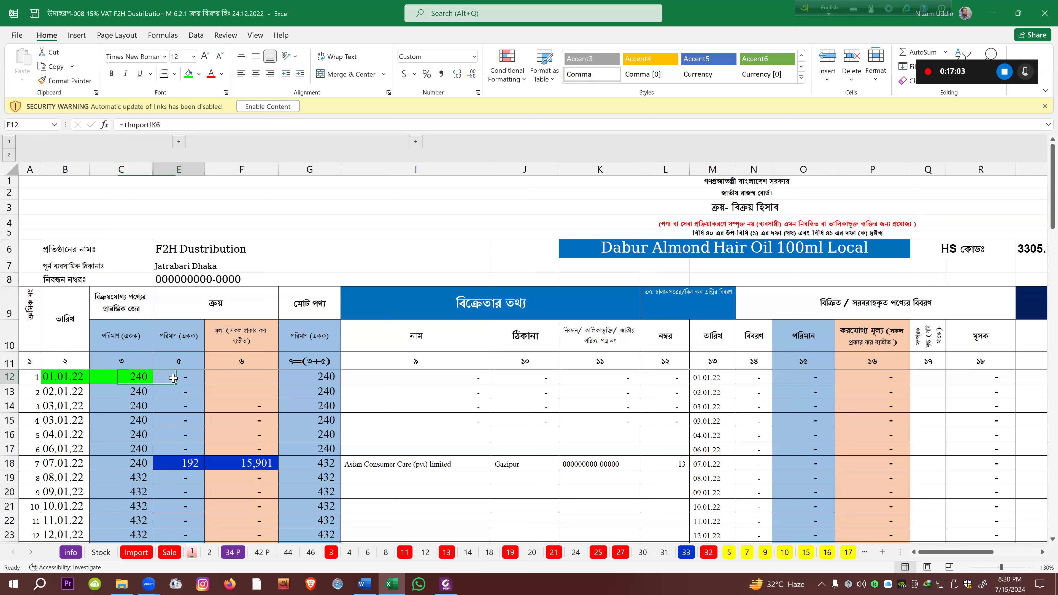
pyautogui.click(291, 377)
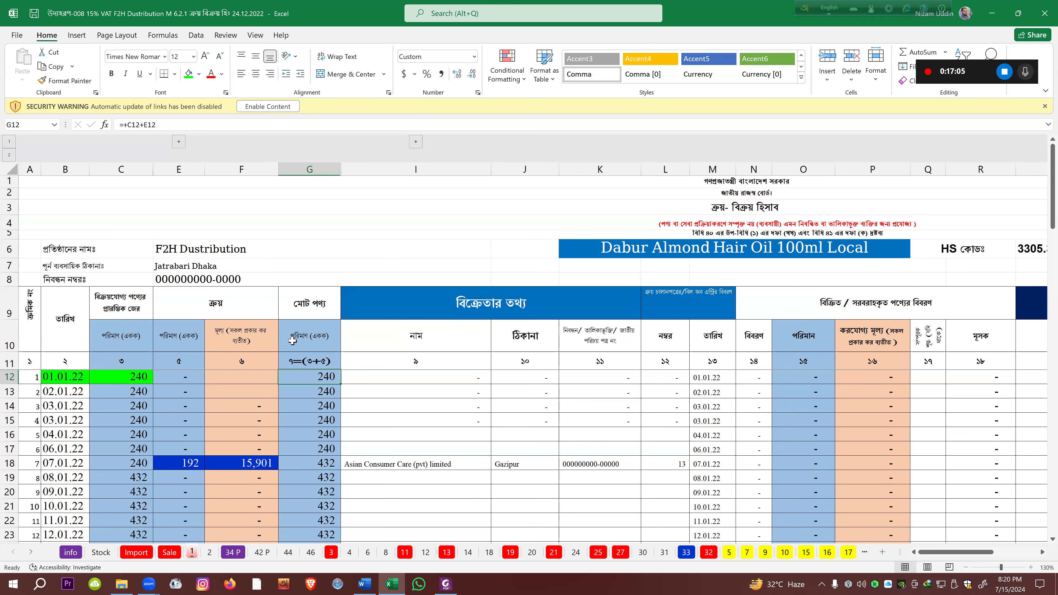
pyautogui.click(188, 74)
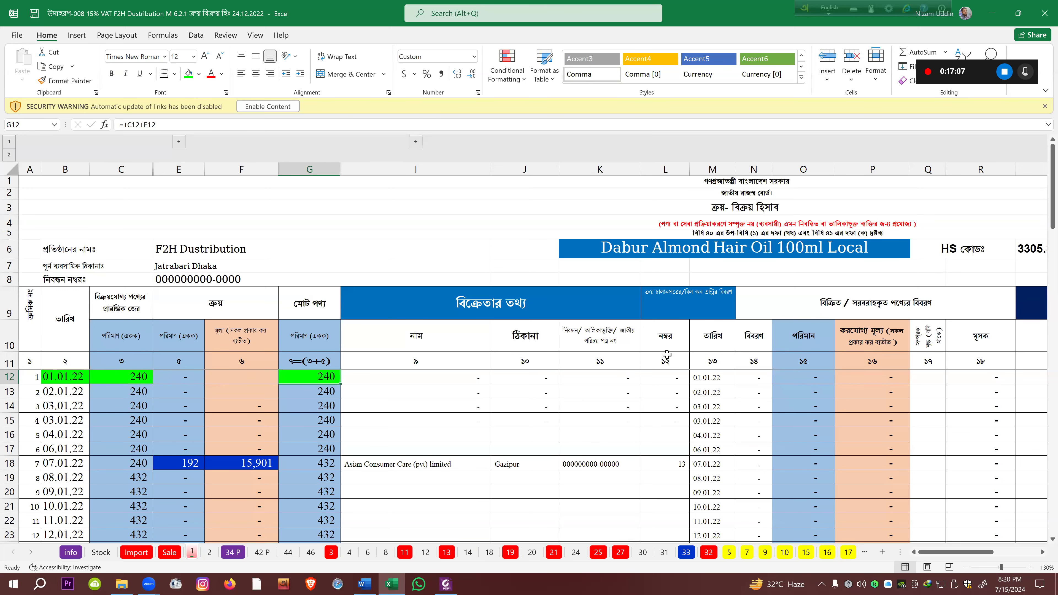
pyautogui.moveTo(947, 554); pyautogui.dragTo(1015, 551)
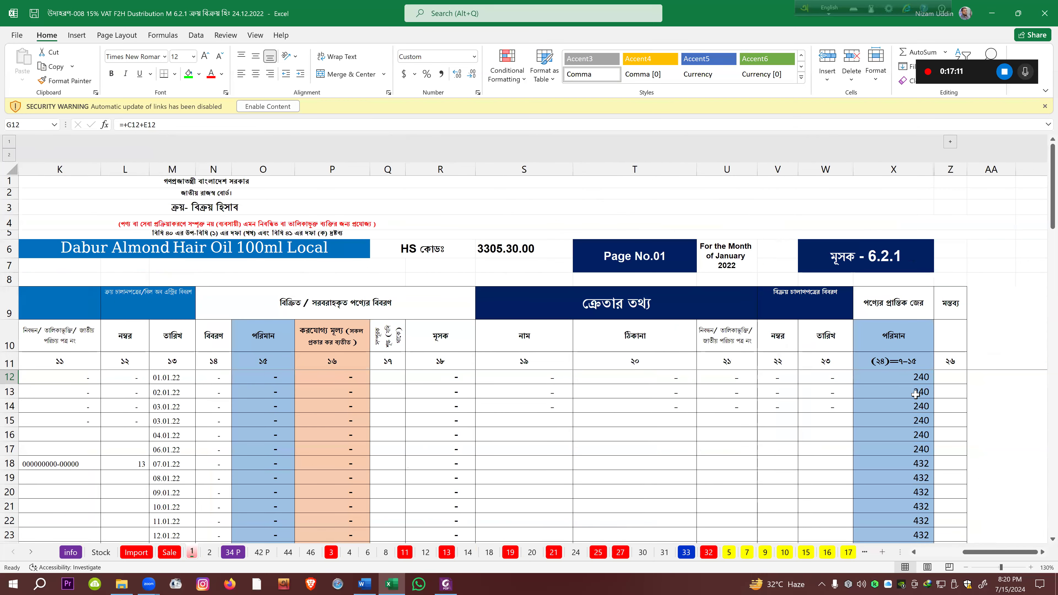
pyautogui.click(905, 379)
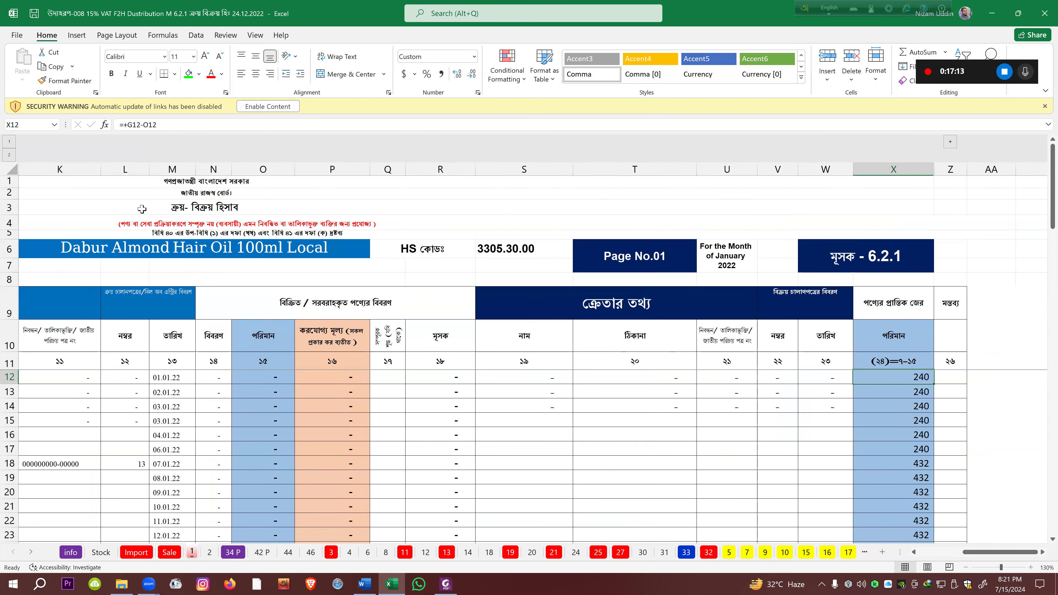
pyautogui.click(190, 75)
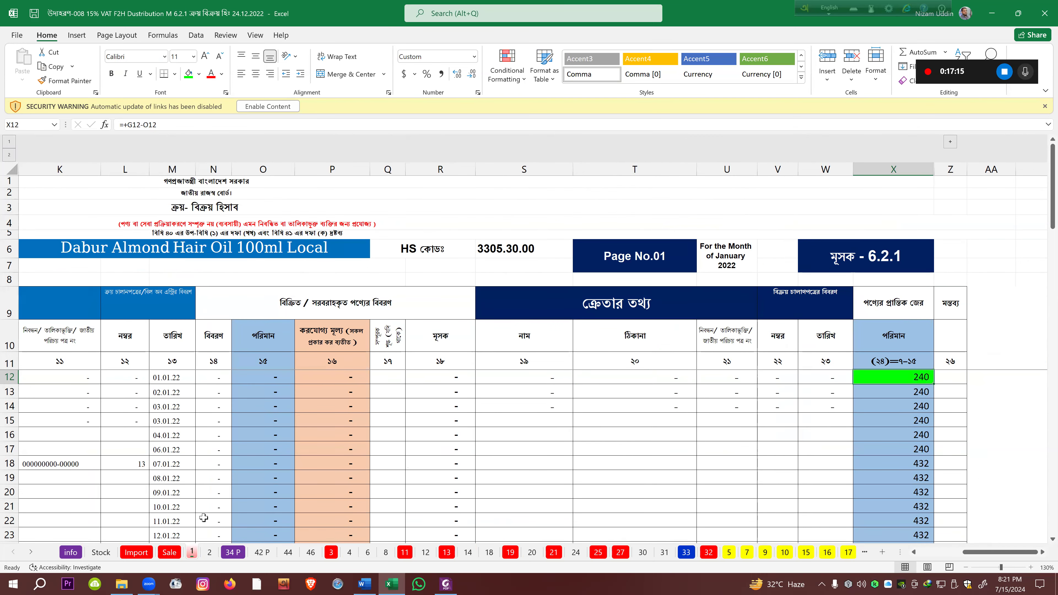
# Check the opening quantities of the first three hair oils on the Stock sheet, and return to the first columns of sheet 1
pyautogui.click(101, 552)
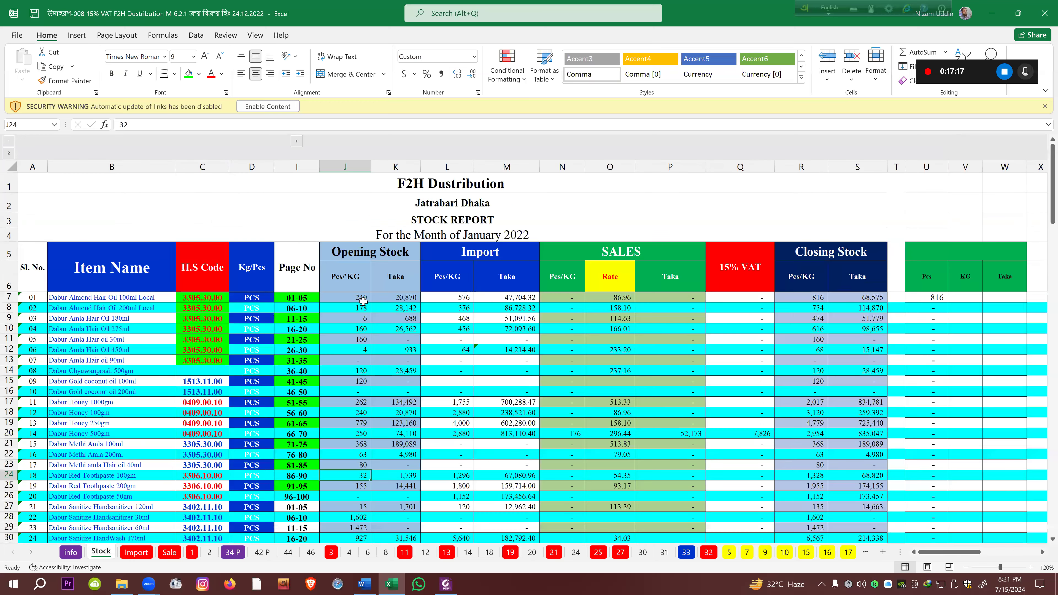
pyautogui.click(348, 296)
pyautogui.click(354, 309)
pyautogui.click(346, 319)
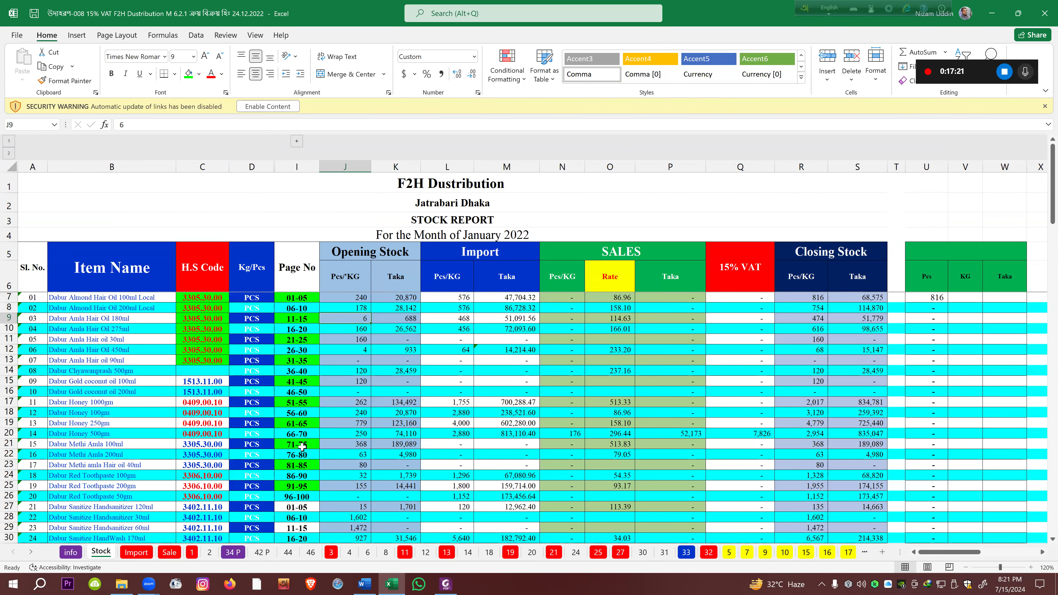
pyautogui.click(192, 553)
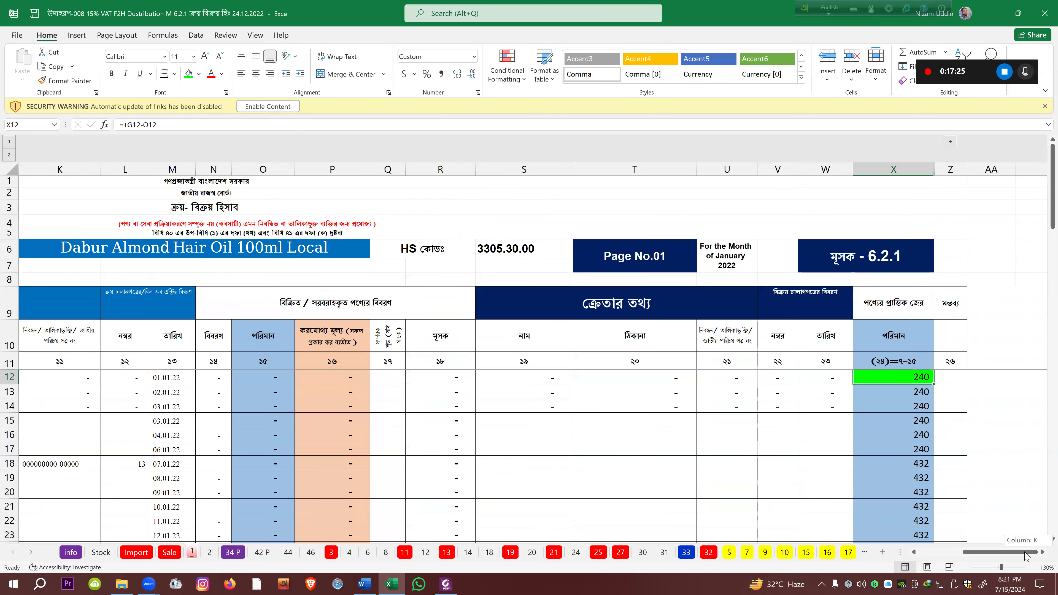
pyautogui.moveTo(1031, 551); pyautogui.dragTo(921, 551)
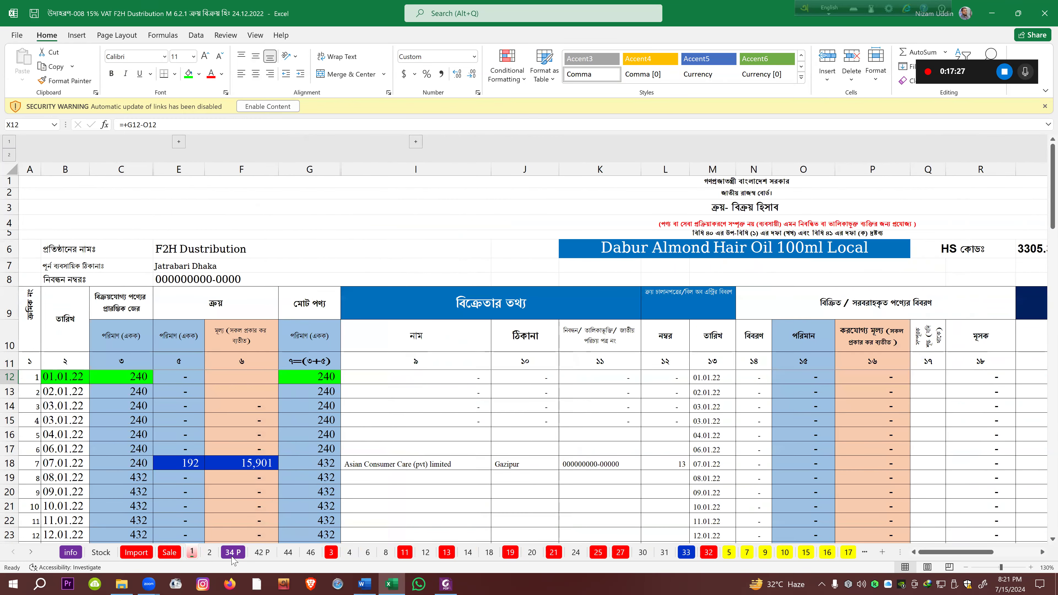
# Fill the opening quantity cells C12 on sheet 2 and D12 on sheet 34 P with bright green
pyautogui.click(210, 553)
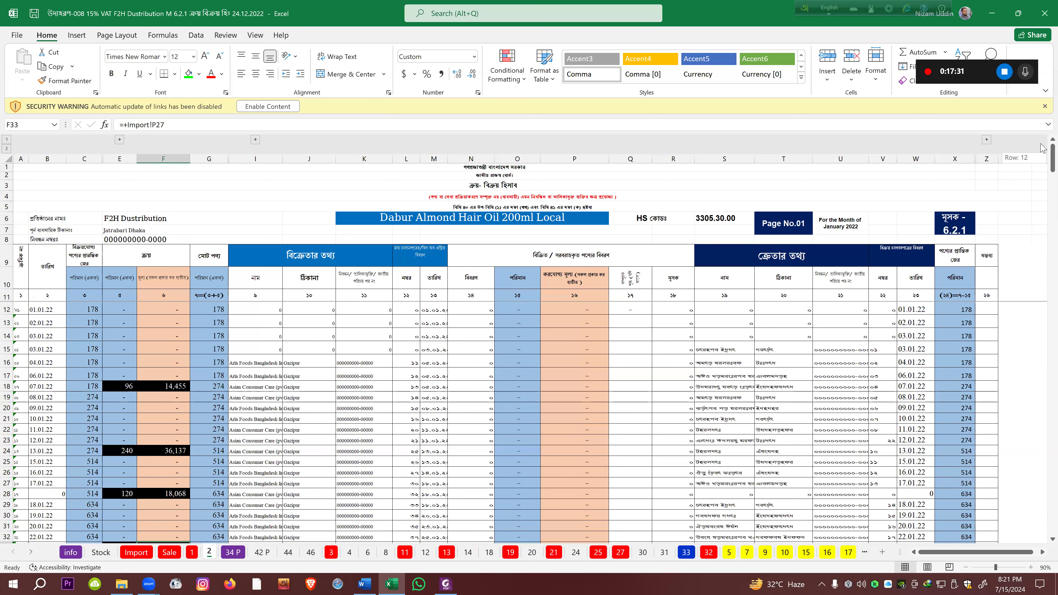
pyautogui.click(85, 309)
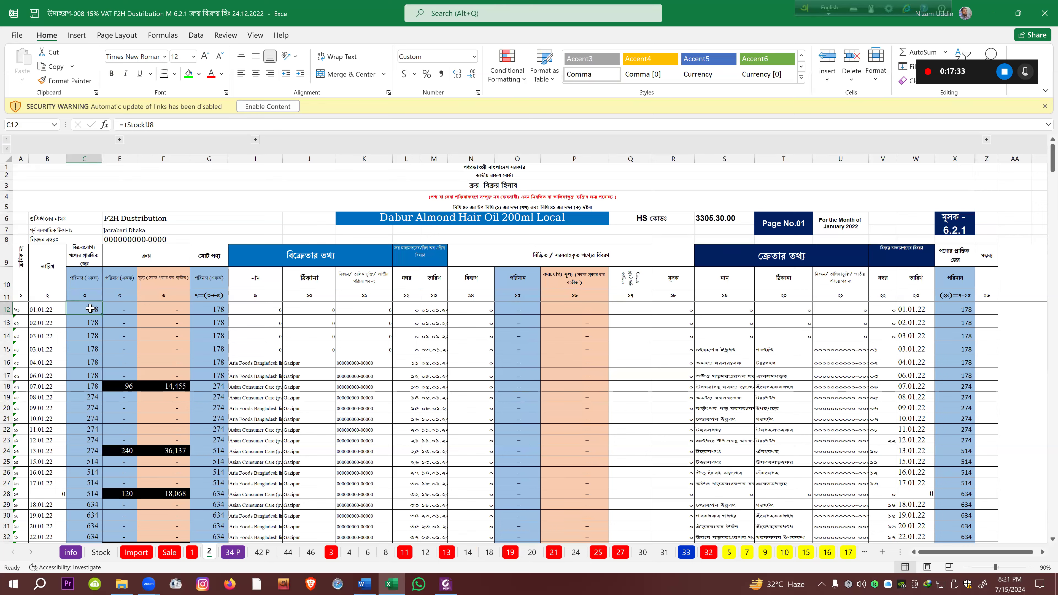
pyautogui.click(189, 74)
pyautogui.click(236, 554)
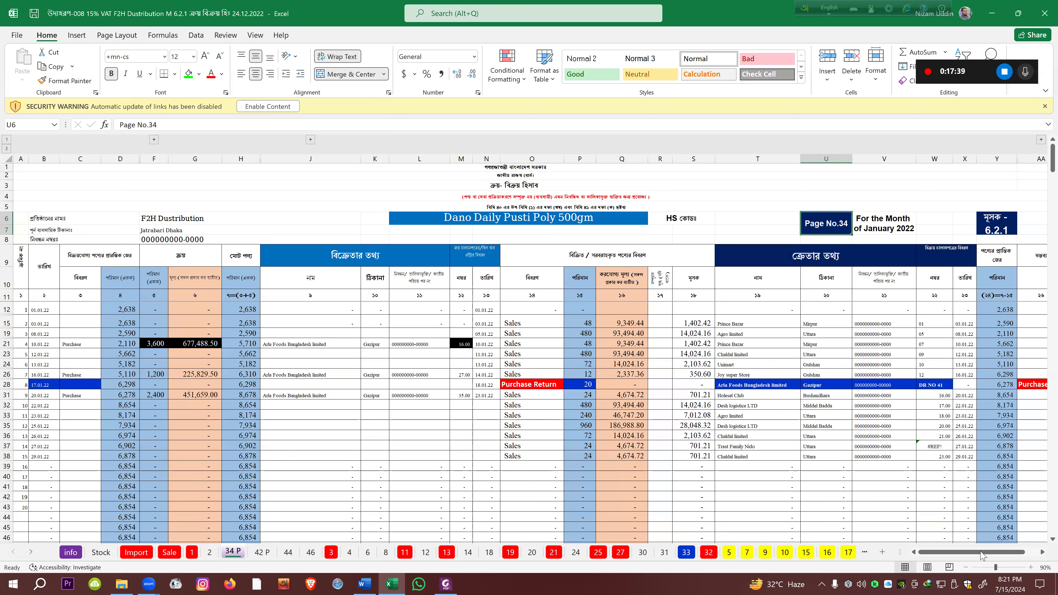
pyautogui.click(119, 309)
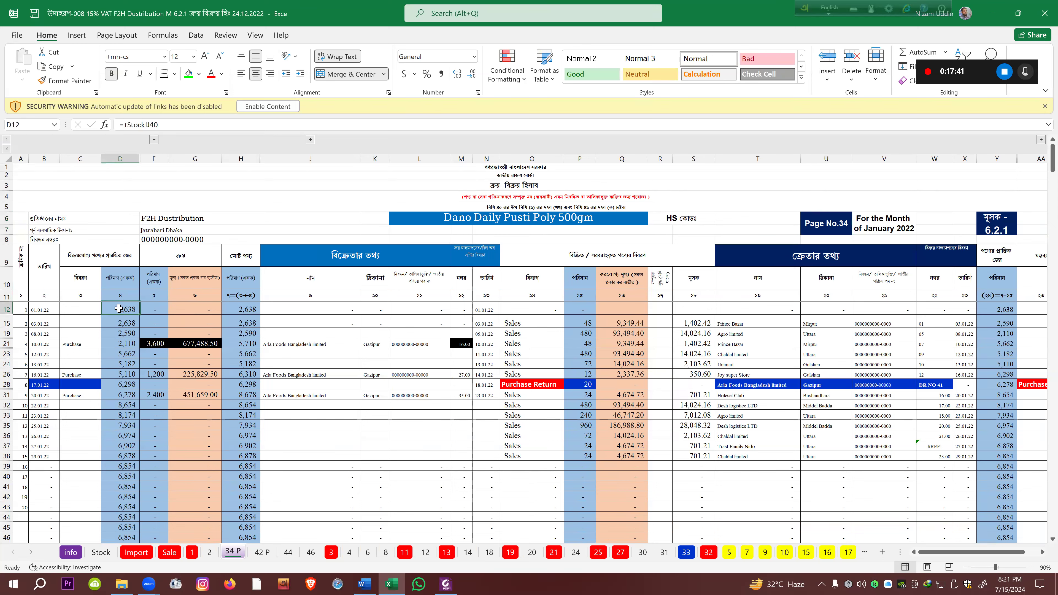
pyautogui.click(190, 75)
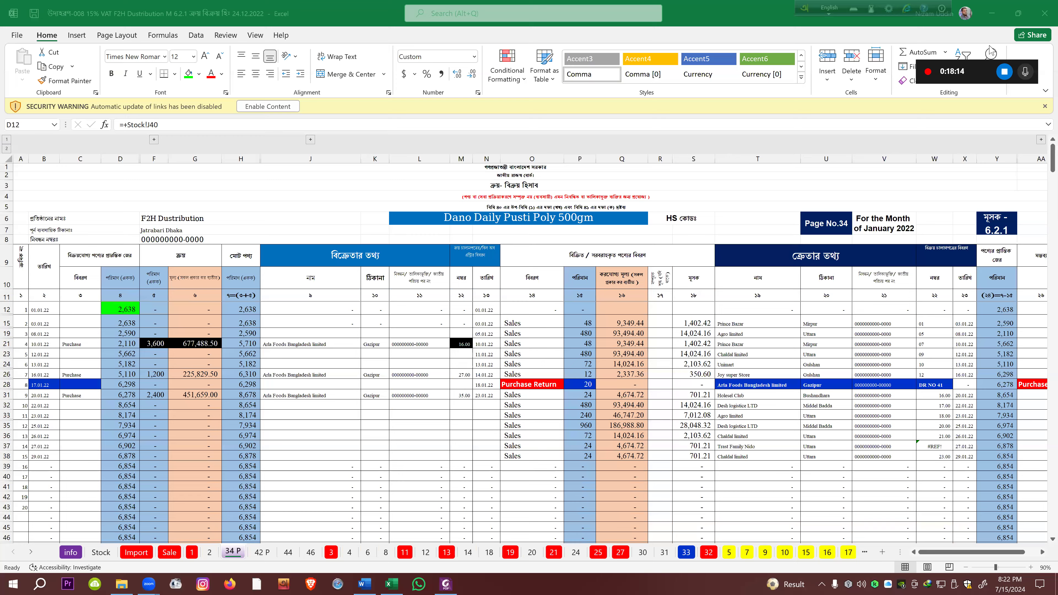
# Switch to the M 6.3 purchase invoice PDF in Foxit PhantomPDF and go back to its first page
pyautogui.click(991, 13)
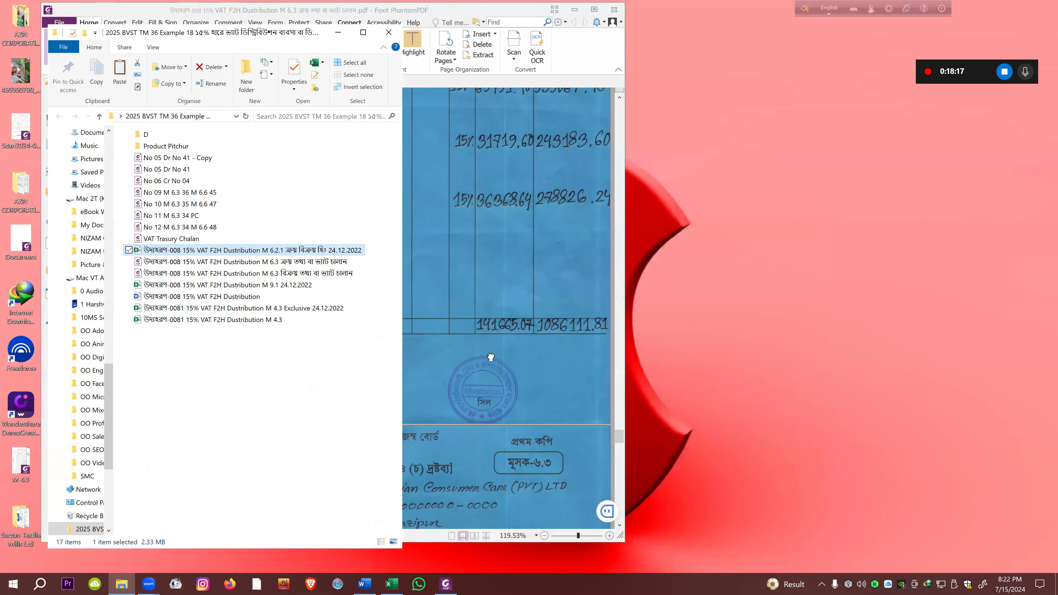
pyautogui.click(490, 357)
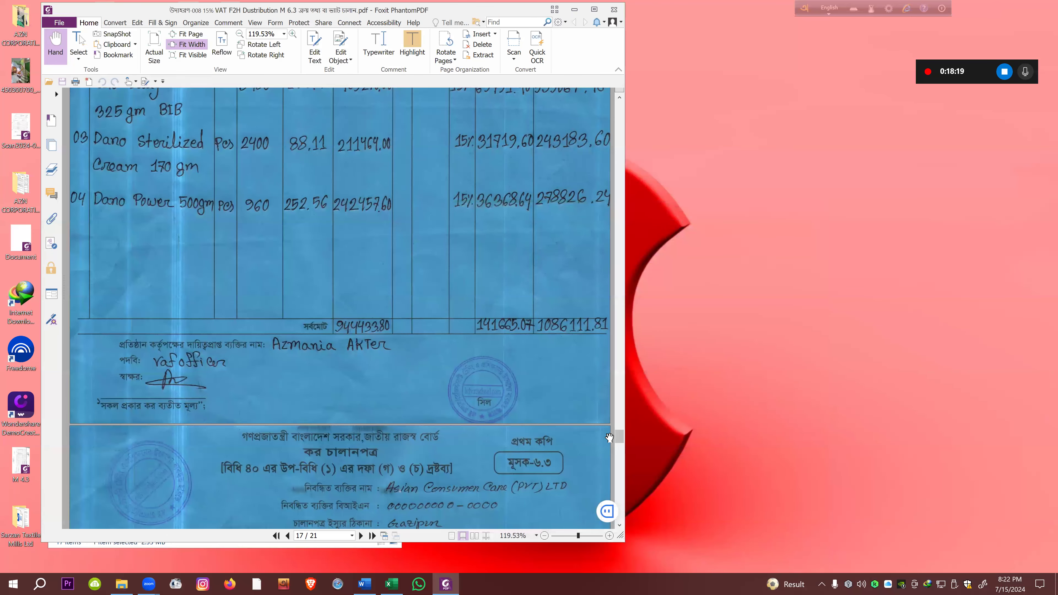
pyautogui.moveTo(620, 436); pyautogui.dragTo(620, 227)
pyautogui.moveTo(634, 113); pyautogui.dragTo(634, 102)
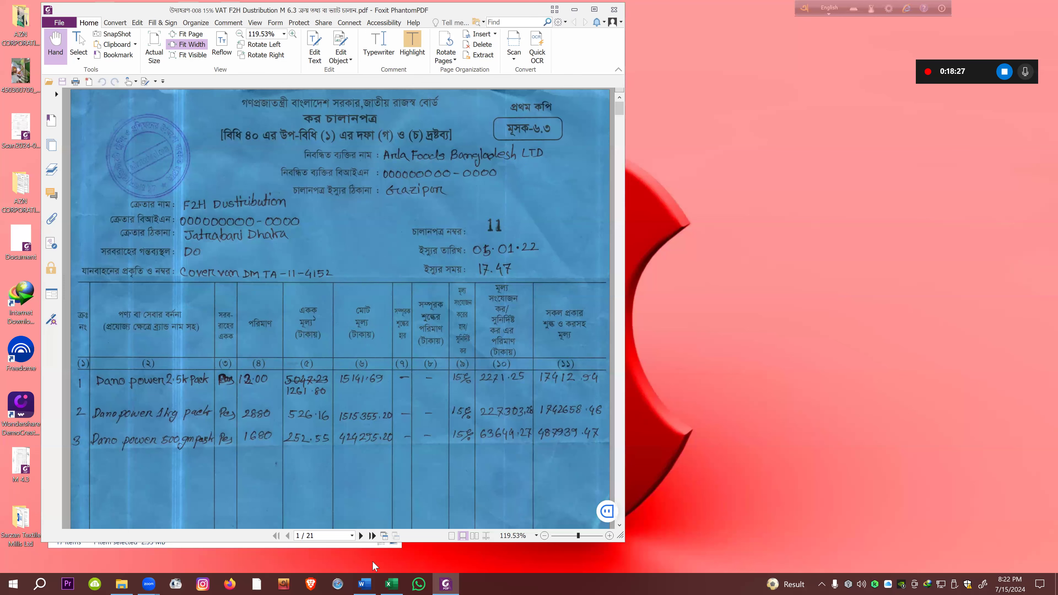
# Look over the Dabur hair oil product pictures in the Word document, and return to the invoice PDF
pyautogui.click(364, 584)
pyautogui.moveTo(887, 179)
pyautogui.mouseDown()
pyautogui.moveTo(890, 166)
pyautogui.moveTo(890, 203)
pyautogui.moveTo(886, 174)
pyautogui.moveTo(887, 184)
pyautogui.mouseUp()
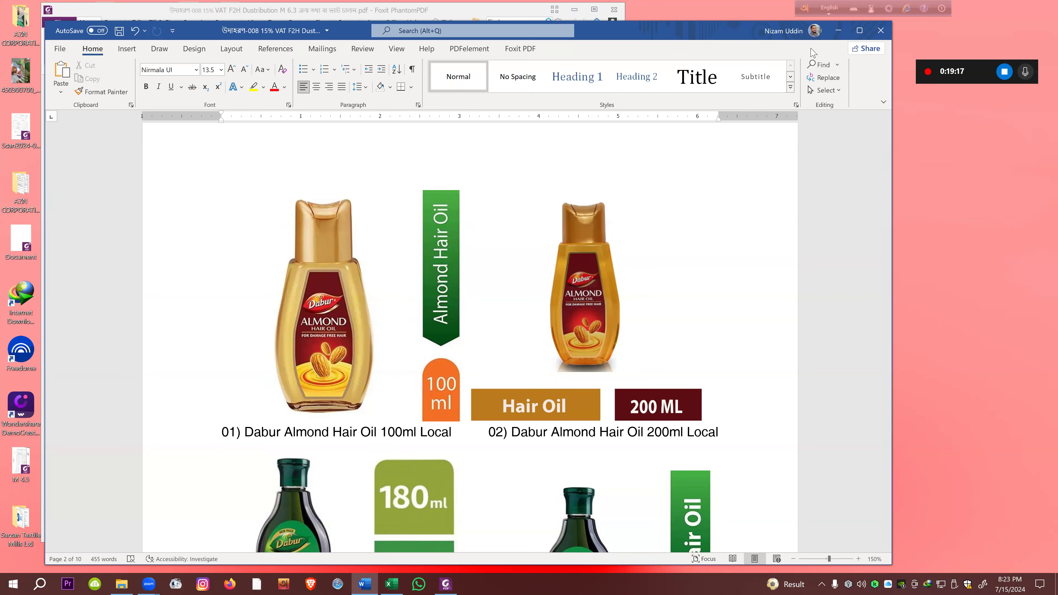
pyautogui.click(838, 32)
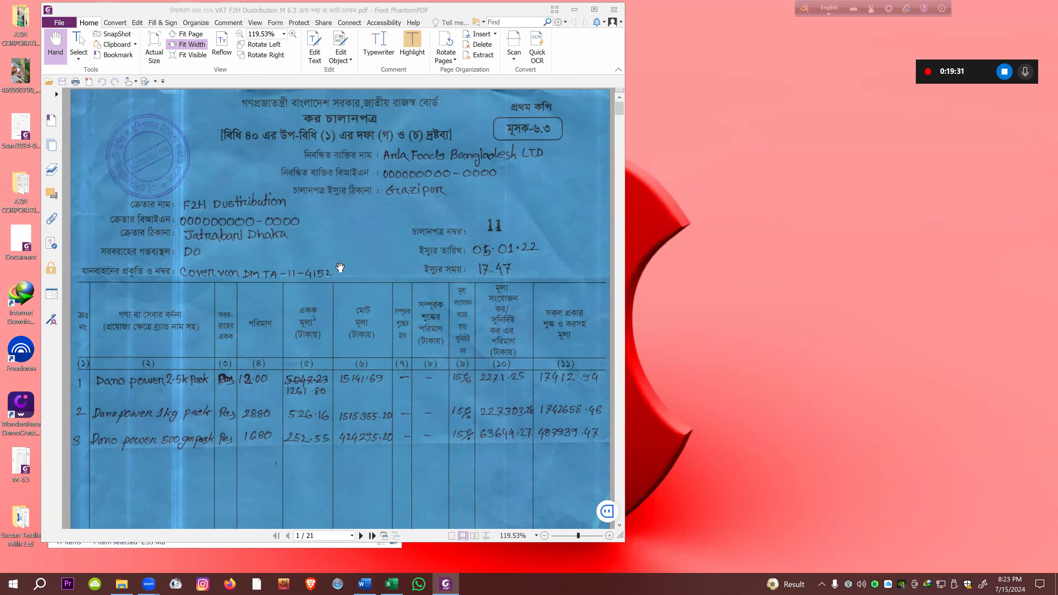
# Examine the M 6.3 purchase invoices in the PDF page by page, from invoice 11 on page 1 through page 10
pyautogui.moveTo(620, 110)
pyautogui.mouseDown()
pyautogui.moveTo(620, 130)
pyautogui.moveTo(621, 107)
pyautogui.mouseUp()
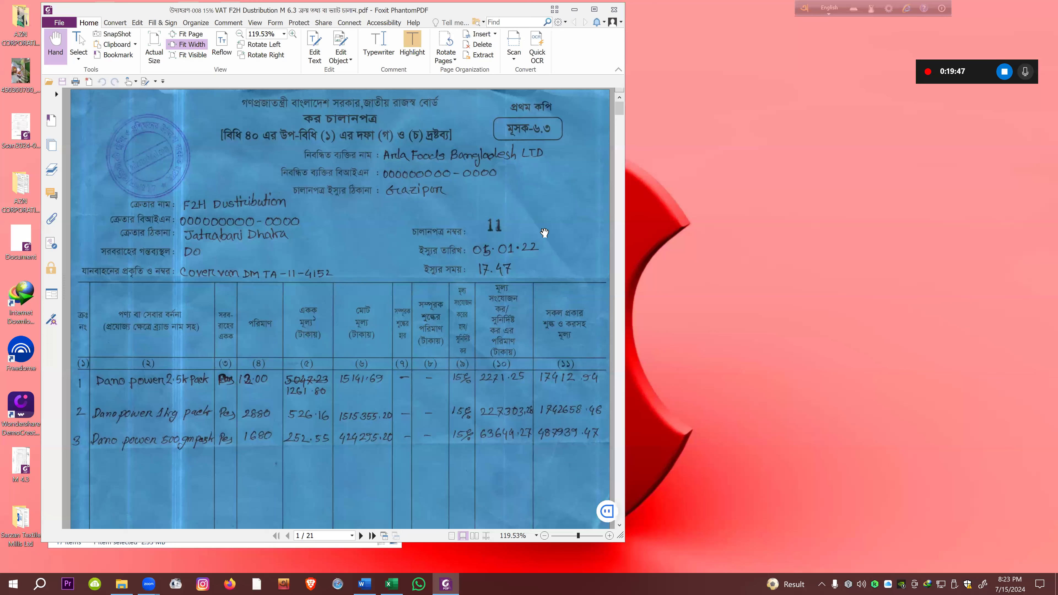
pyautogui.click(361, 536)
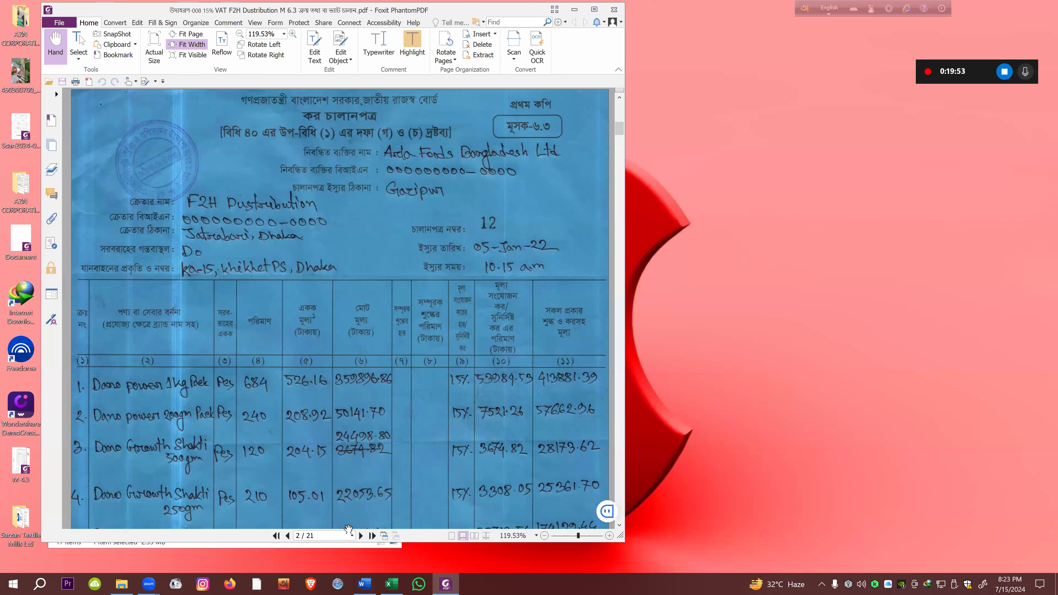
pyautogui.click(360, 536)
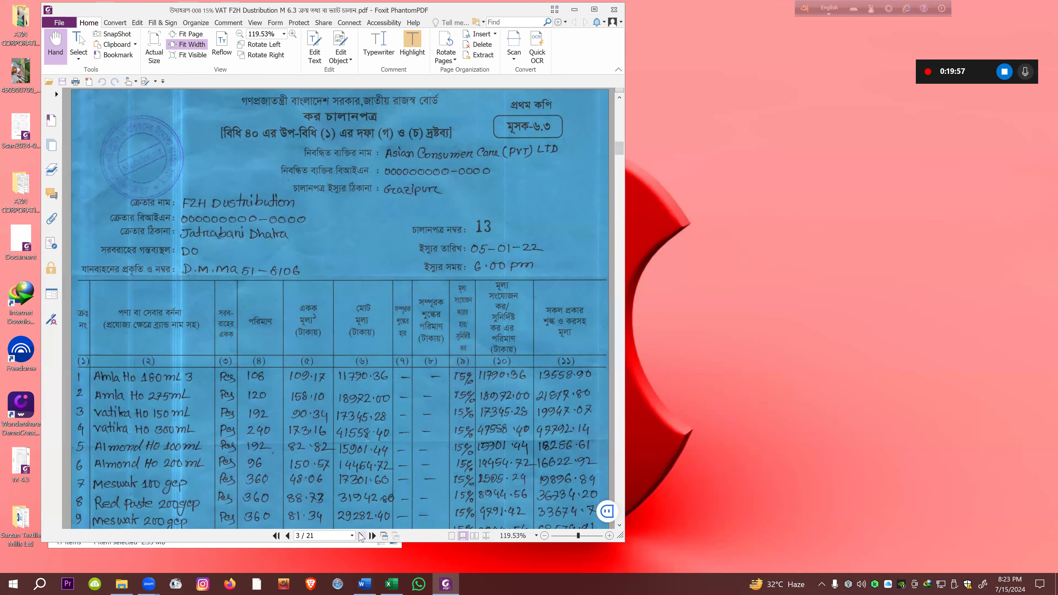
pyautogui.click(361, 536)
pyautogui.click(361, 536)
pyautogui.click(360, 536)
pyautogui.click(361, 536)
pyautogui.click(360, 536)
pyautogui.click(361, 536)
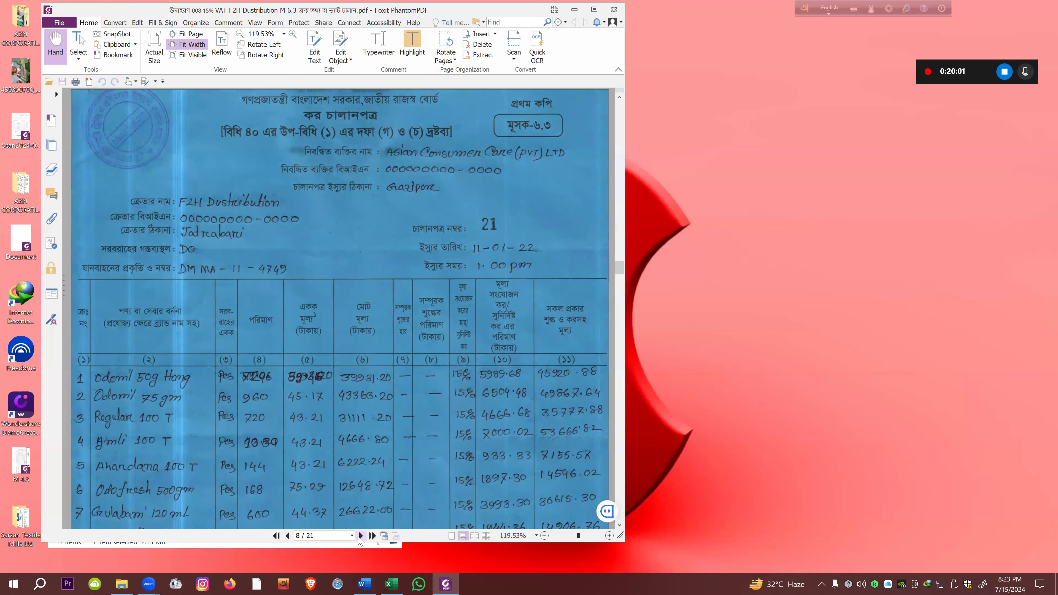
pyautogui.click(360, 536)
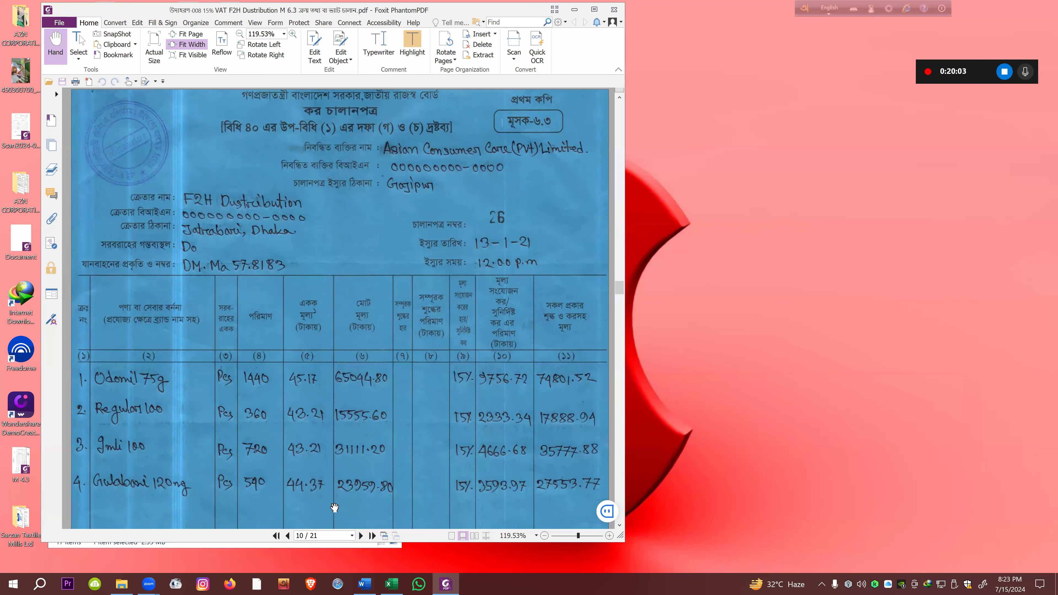
# Return the invoice PDF to its first page, and switch to the Stock sheet in the Excel workbook
pyautogui.moveTo(620, 288); pyautogui.dragTo(611, 103)
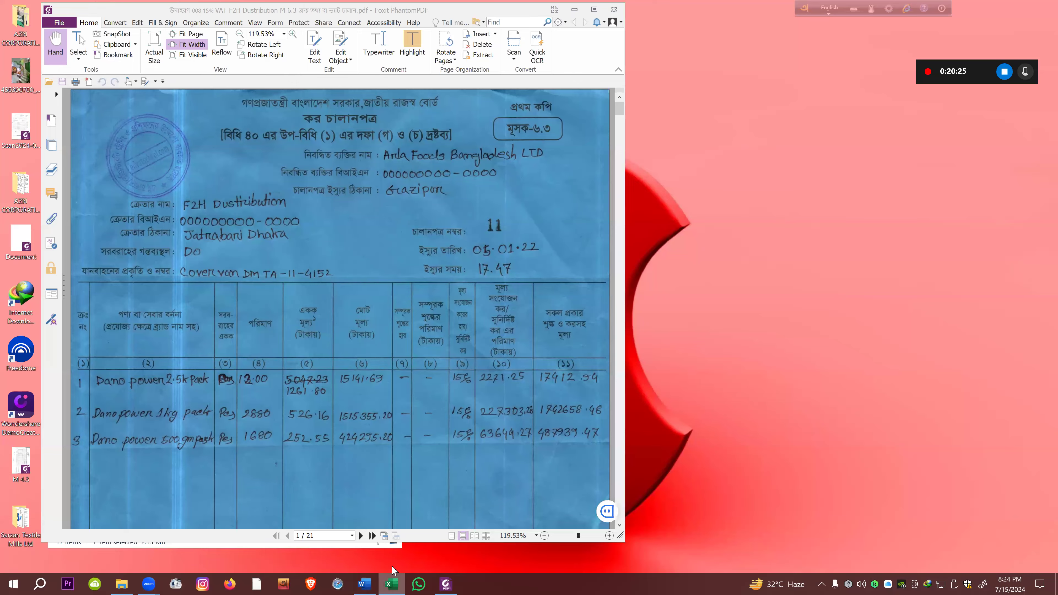
pyautogui.click(390, 583)
pyautogui.click(101, 553)
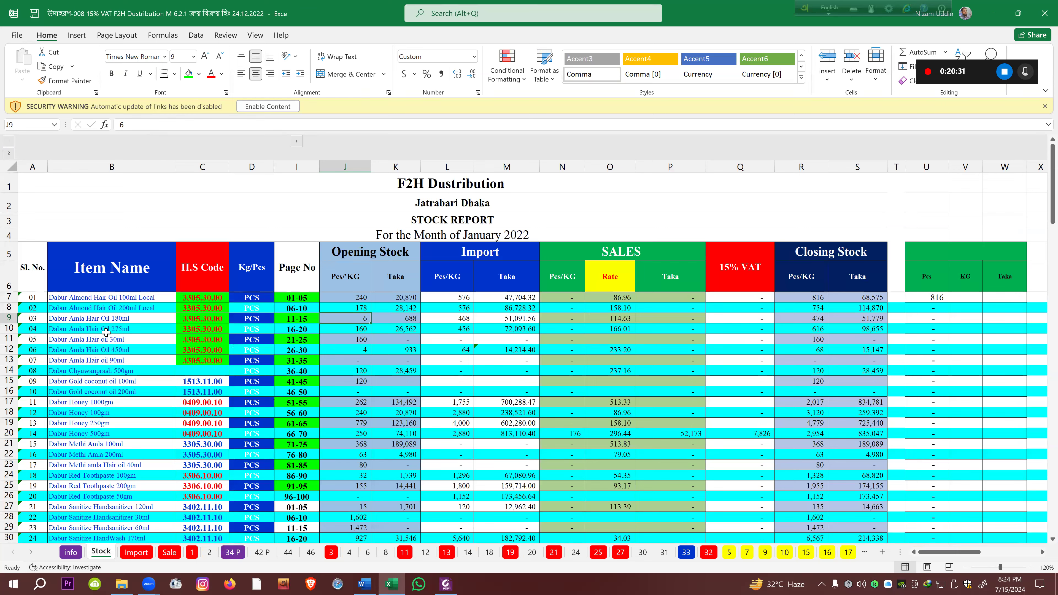
# Look down the item names in the Stock sheet from Dabur Almond Hair Oil 100ml to DANO GROTH SHAKTI 45X200GM
pyautogui.click(125, 296)
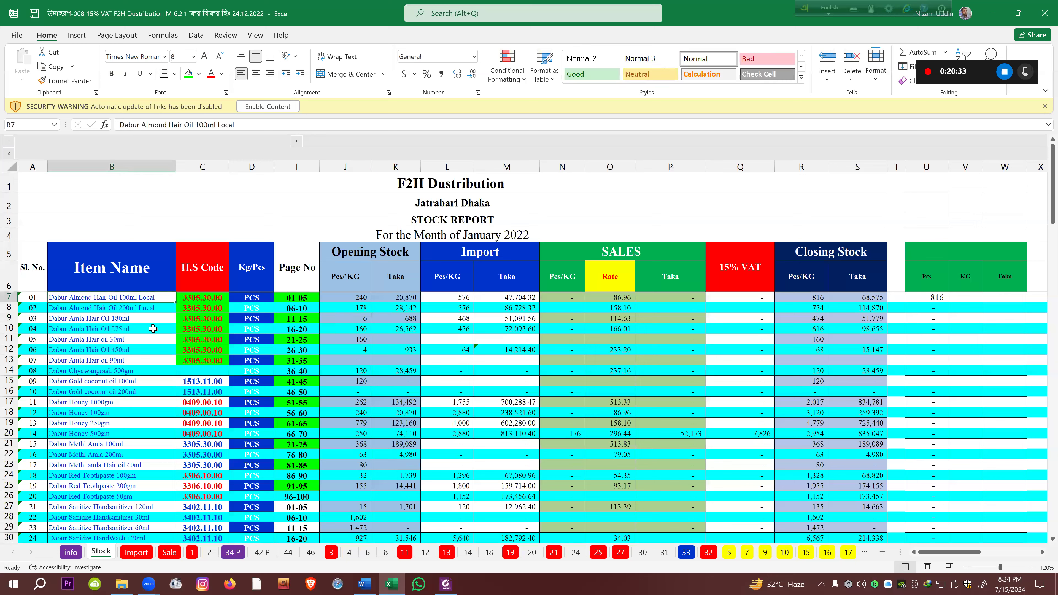
pyautogui.press('Down')
pyautogui.press('Down')
pyautogui.press('Down')
pyautogui.press('Down')
pyautogui.press('Down')
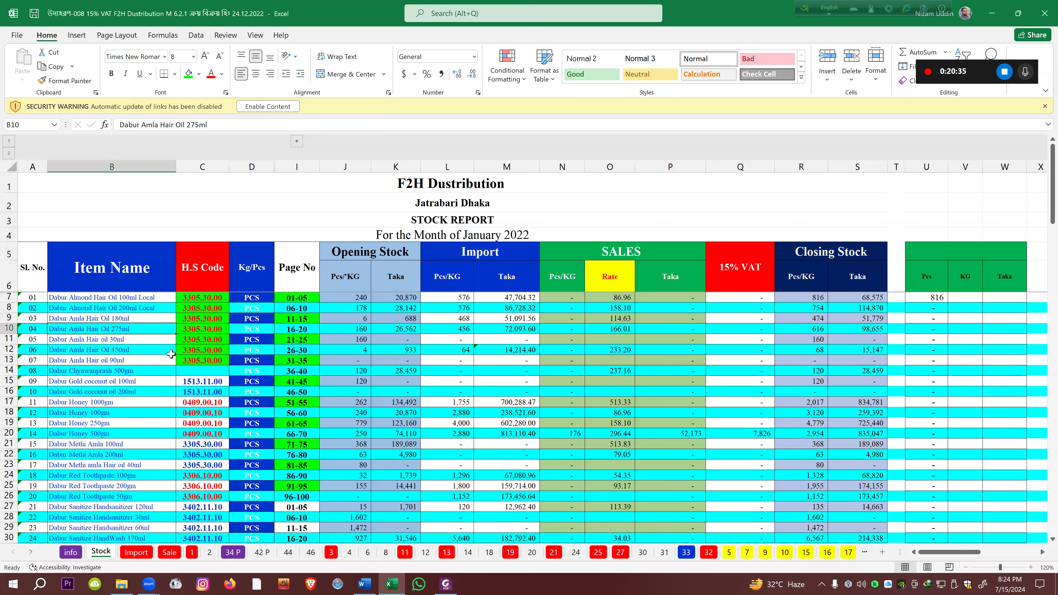
pyautogui.press('Down')
pyautogui.press('Down')
pyautogui.press('Down')
pyautogui.press('Down')
pyautogui.press('Down')
pyautogui.press('Down')
pyautogui.press('Down')
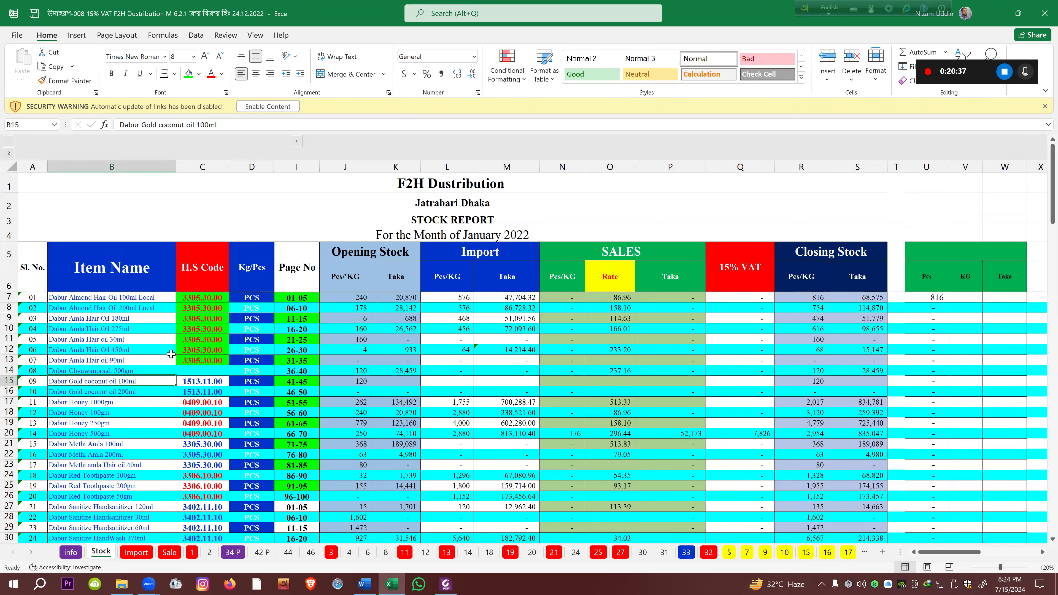
pyautogui.press('Down')
pyautogui.press('Down')
pyautogui.press('Down')
pyautogui.press('Down')
pyautogui.press('Down')
pyautogui.press('Down')
pyautogui.press('Down')
pyautogui.press('Down')
pyautogui.press('Down')
pyautogui.press('Down')
pyautogui.press('Down')
pyautogui.press('Down')
pyautogui.press('Down')
pyautogui.press('Down')
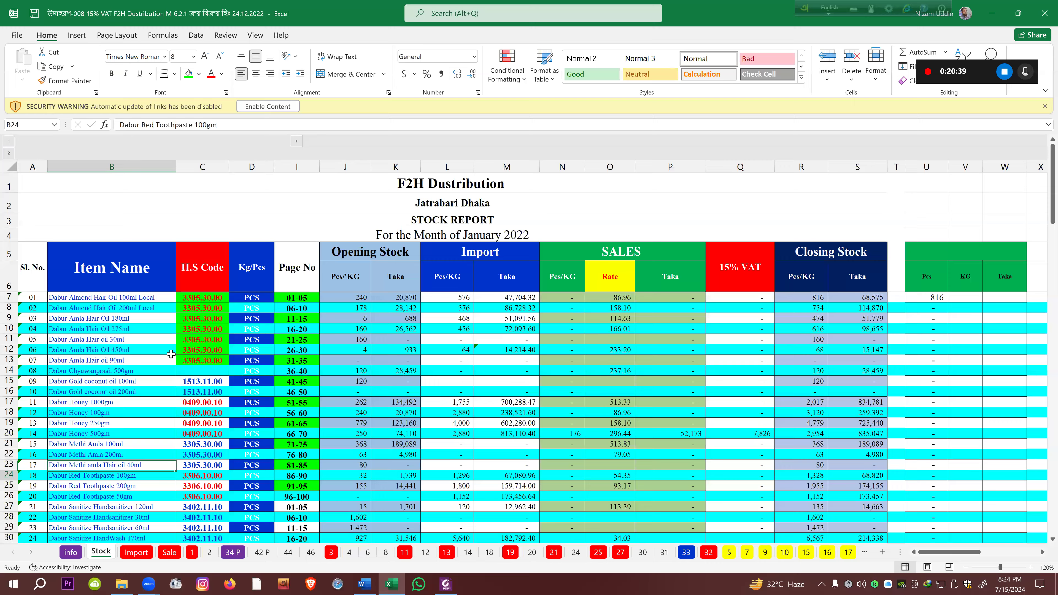
pyautogui.press('Down')
pyautogui.press('Down')
pyautogui.press('Down')
pyautogui.press('Down')
pyautogui.press('Down')
pyautogui.press('Down')
pyautogui.press('Down')
pyautogui.press('Down')
pyautogui.press('Down')
pyautogui.press('Down')
pyautogui.press('Down')
pyautogui.press('Down')
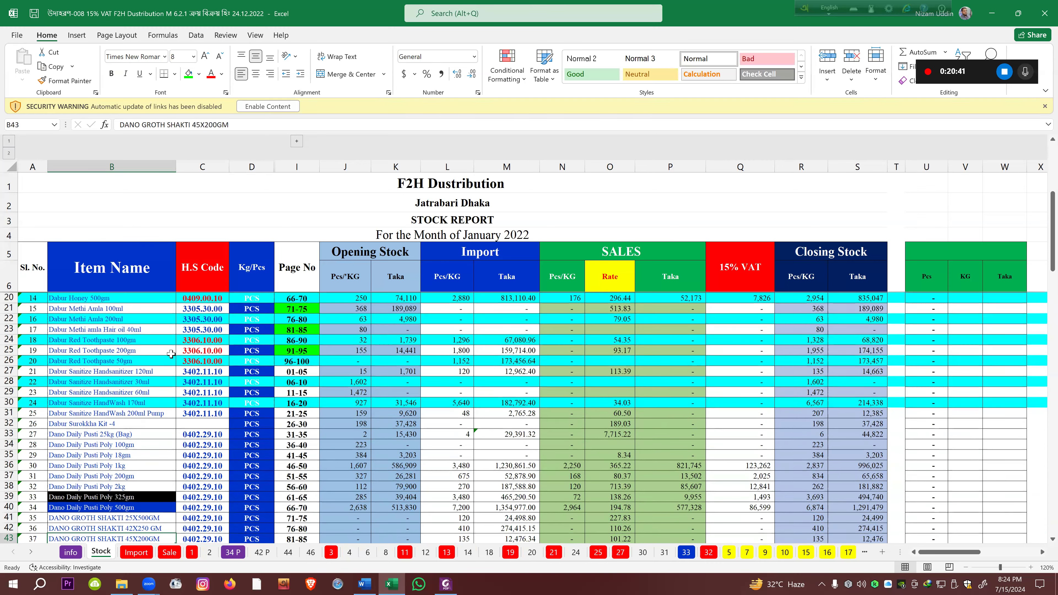
# Go through the Stock sheet's item names to find Dano Power Instant 2.5kg, the first item on invoice 11
pyautogui.click(99, 474)
pyautogui.press('Up')
pyautogui.press('Up')
pyautogui.press('Up')
pyautogui.press('Up')
pyautogui.press('Up')
pyautogui.press('Up')
pyautogui.press('Up')
pyautogui.press('Up')
pyautogui.press('Up')
pyautogui.press('Up')
pyautogui.press('Up')
pyautogui.press('Up')
pyautogui.press('Up')
pyautogui.press('Up')
pyautogui.press('Up')
pyautogui.press('Up')
pyautogui.press('Up')
pyautogui.press('Up')
pyautogui.press('Up')
pyautogui.press('Up')
pyautogui.press('Up')
pyautogui.press('Up')
pyautogui.press('Up')
pyautogui.press('Up')
pyautogui.press('Down')
pyautogui.press('Down')
pyautogui.press('Down')
pyautogui.press('Down')
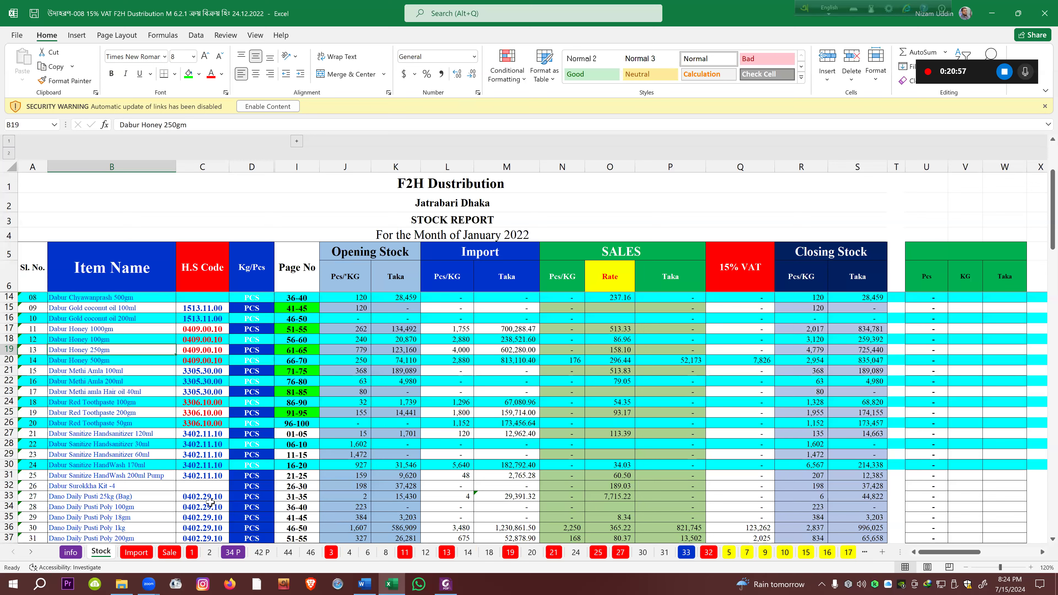
pyautogui.press('Down')
pyautogui.press('Down')
pyautogui.press('Down')
pyautogui.press('Down')
pyautogui.press('Down')
pyautogui.press('Down')
pyautogui.press('Down')
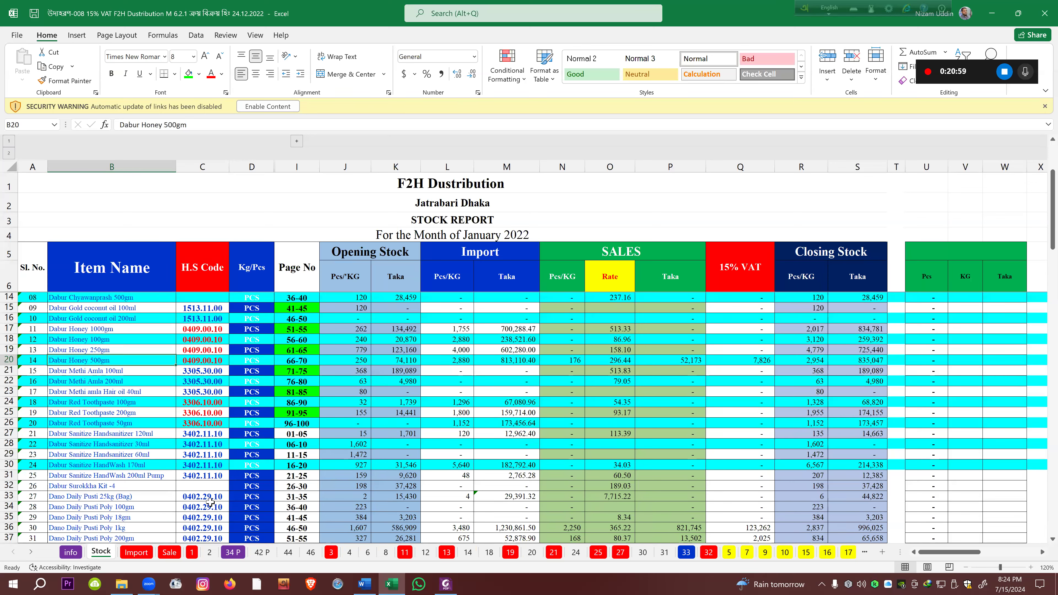
pyautogui.press('Down')
pyautogui.press('Down')
pyautogui.press('Down')
pyautogui.press('Down')
pyautogui.press('Down')
pyautogui.press('Down')
pyautogui.press('Down')
pyautogui.press('Down')
pyautogui.press('Down')
pyautogui.press('Down')
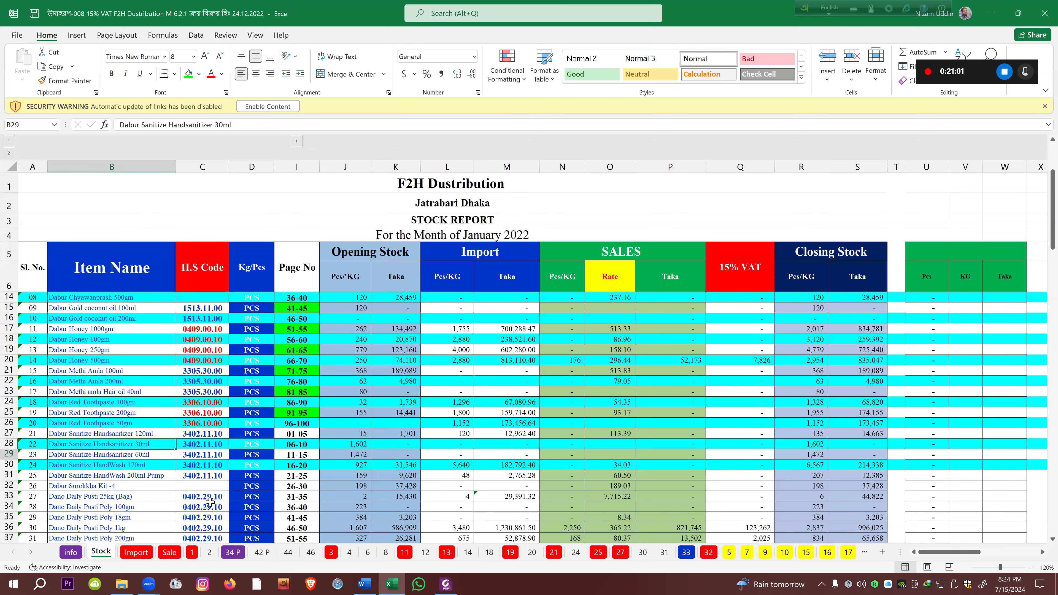
pyautogui.press('Down')
pyautogui.press('Down')
pyautogui.press('Down')
pyautogui.press('Down')
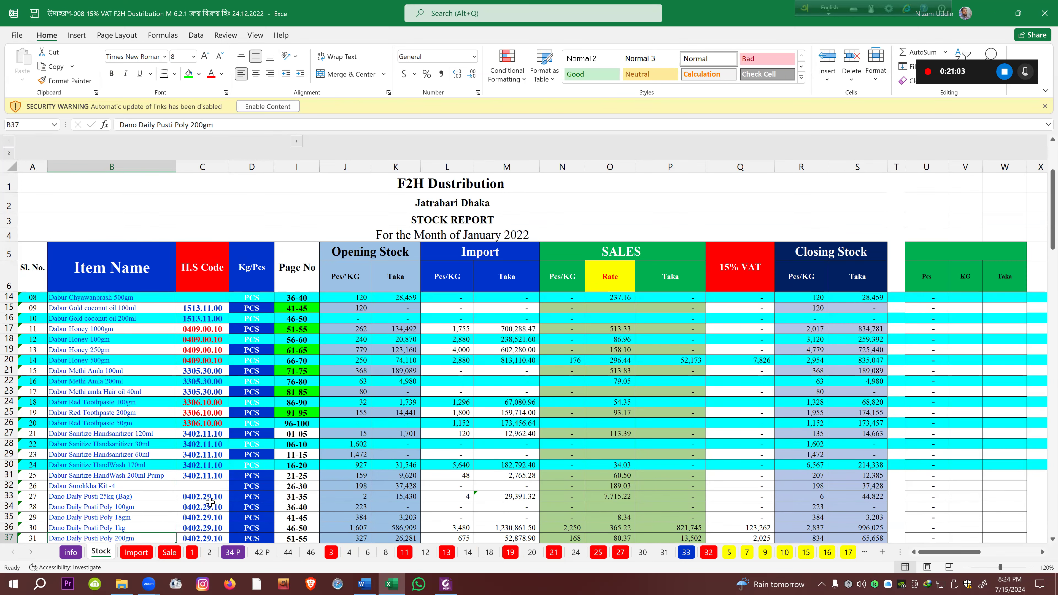
pyautogui.press('Up')
pyautogui.press('Up')
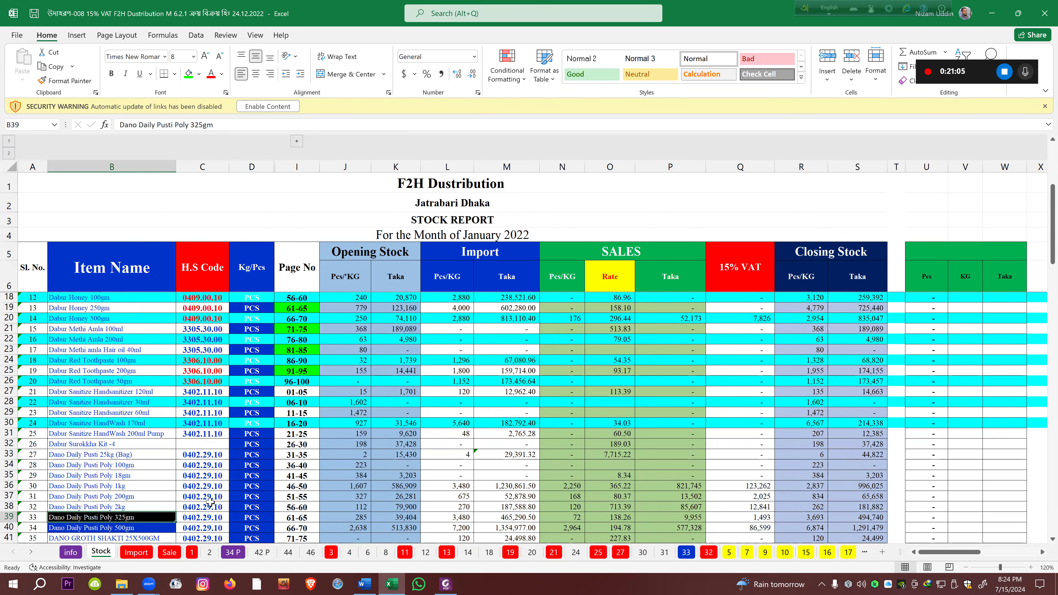
pyautogui.press('Down')
pyautogui.press('Down')
pyautogui.press('Down')
pyautogui.press('Down')
pyautogui.press('Down')
pyautogui.press('Down')
pyautogui.press('Down')
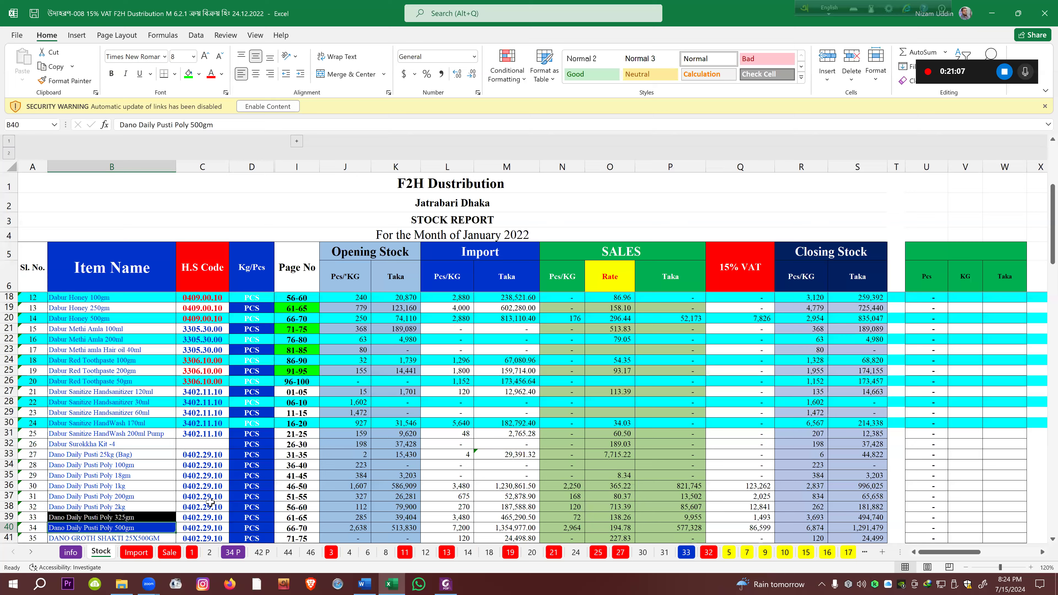
pyautogui.press('Down')
pyautogui.press('Down')
pyautogui.press('Down')
pyautogui.press('Down')
pyautogui.press('Down')
pyautogui.press('Down')
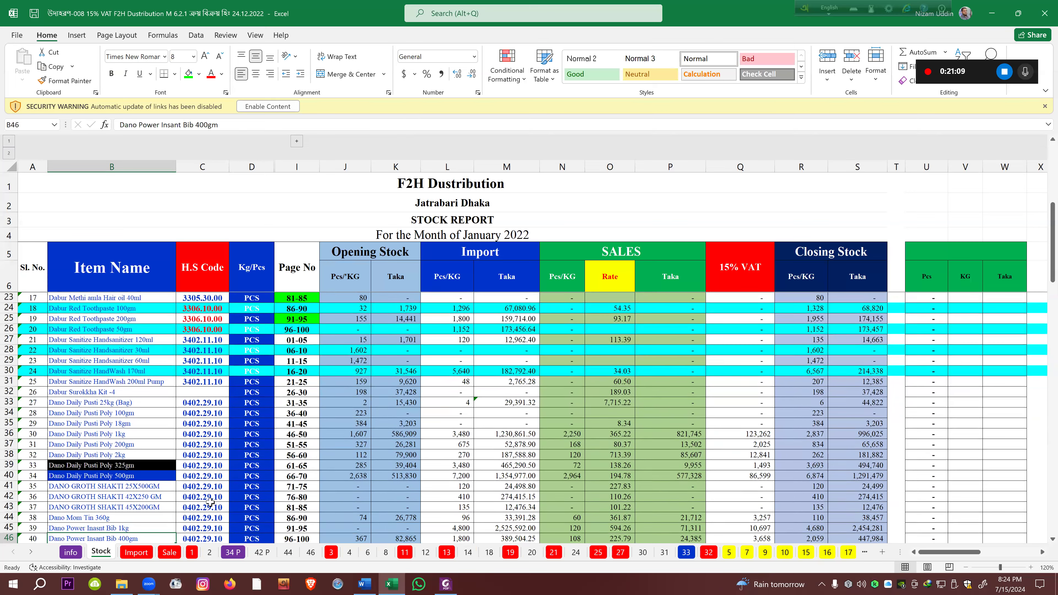
pyautogui.press('Up')
pyautogui.press('Up')
pyautogui.press('Up')
pyautogui.press('Down')
pyautogui.press('Down')
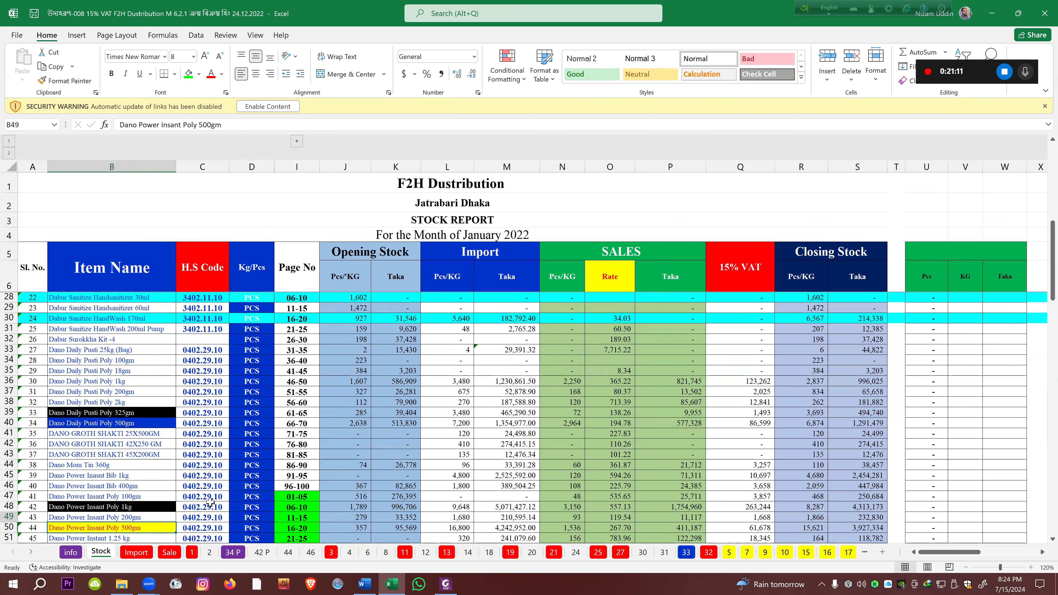
pyautogui.press('Up')
pyautogui.press('Up')
pyautogui.press('Down')
pyautogui.press('Down')
pyautogui.press('Down')
pyautogui.press('Down')
pyautogui.press('Down')
pyautogui.press('Down')
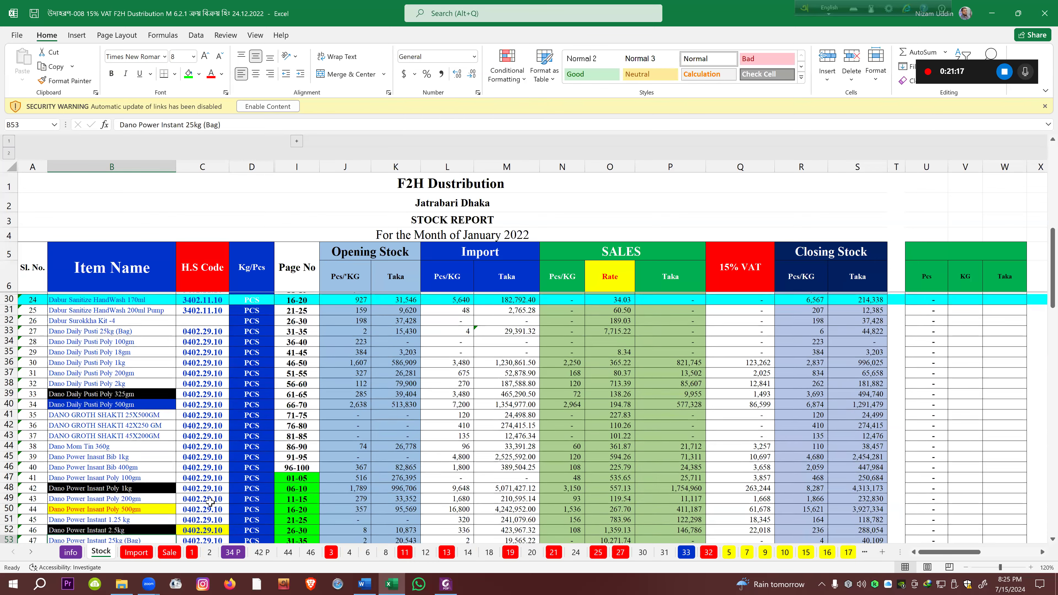
pyautogui.press('Up')
pyautogui.press('Up')
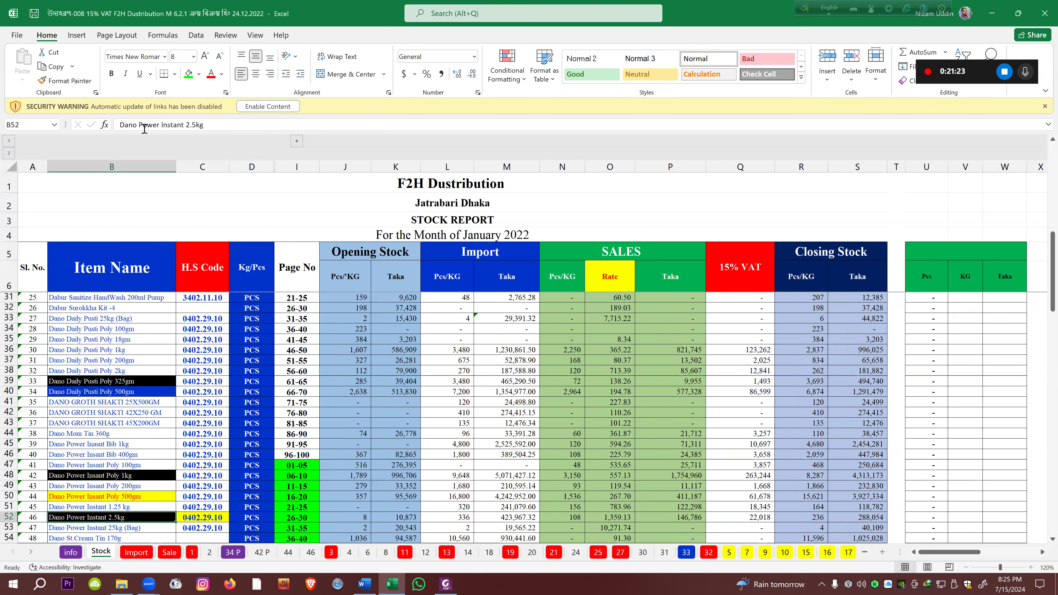
# Give the Dano Power Instant 2.5kg cell B52 a bright green fill and red text, and expand the grouped price columns E to H
pyautogui.click(191, 75)
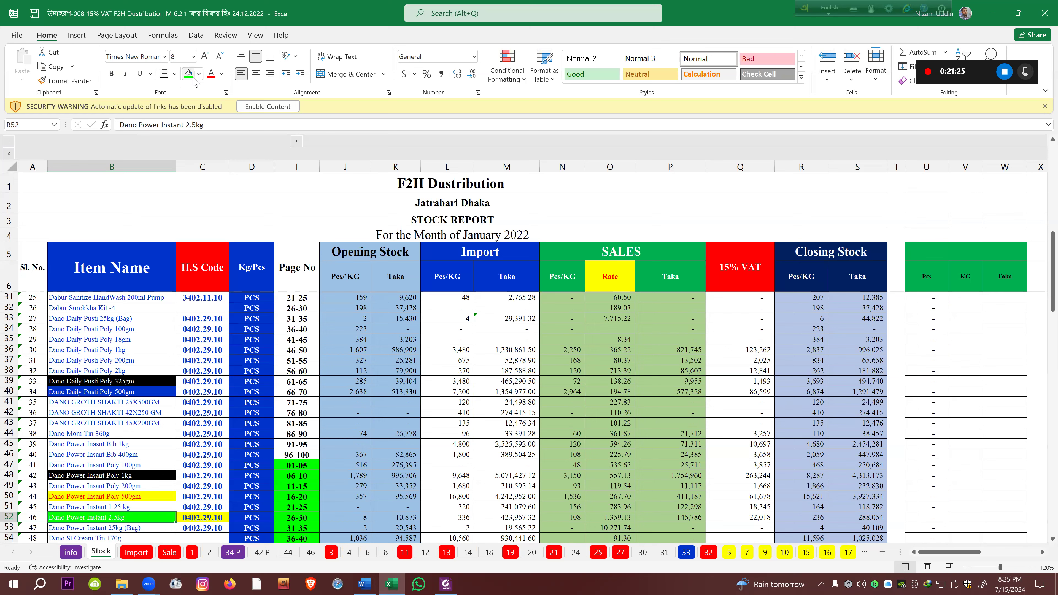
pyautogui.click(210, 75)
pyautogui.click(297, 142)
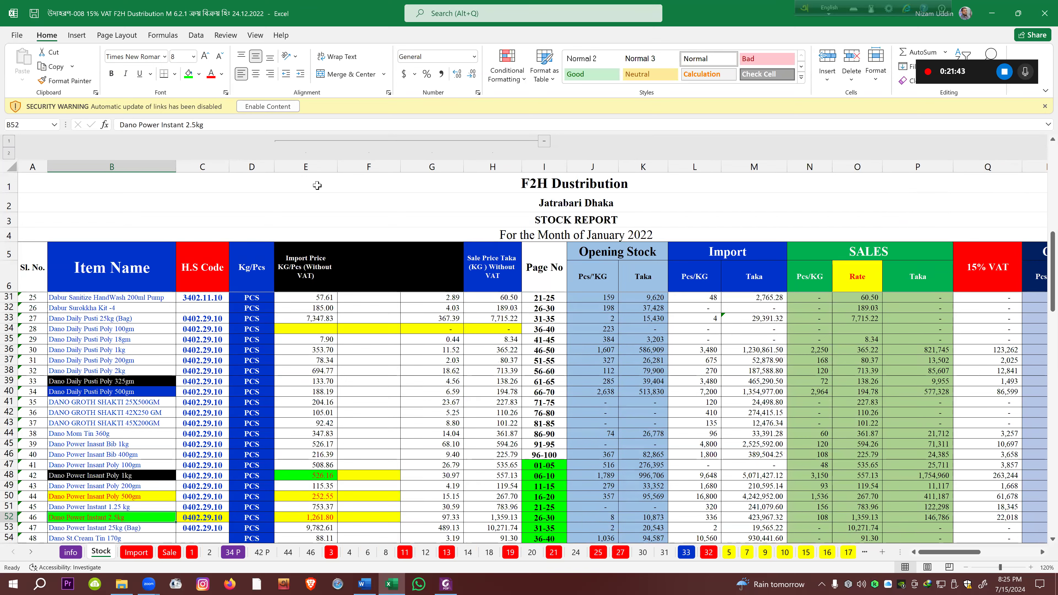
# Open sheet 46 for Dano Power Instant 2.5kg and fill cell C27 with bright green
pyautogui.click(310, 552)
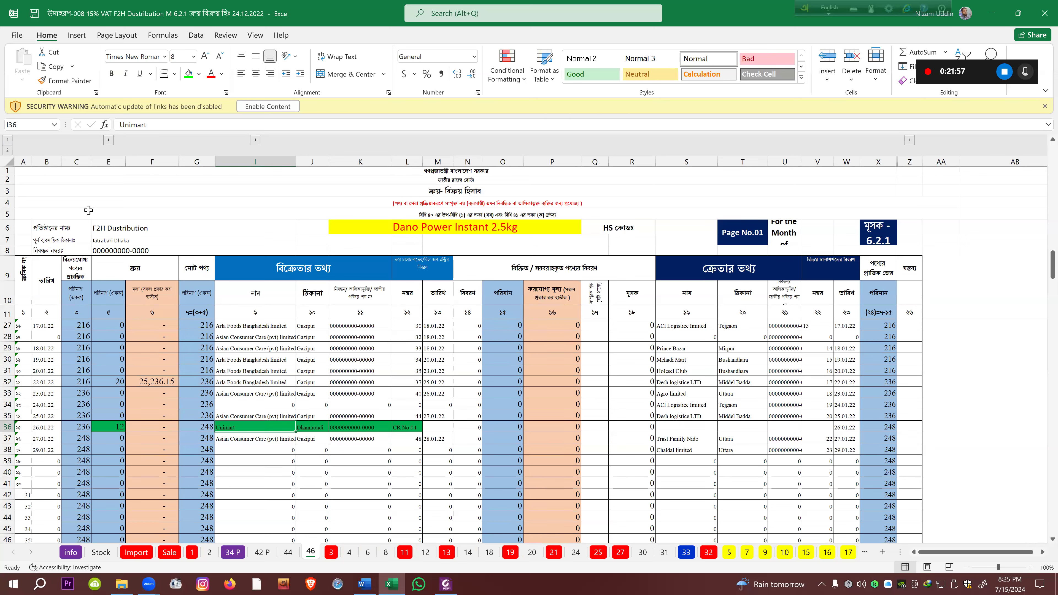
pyautogui.click(89, 325)
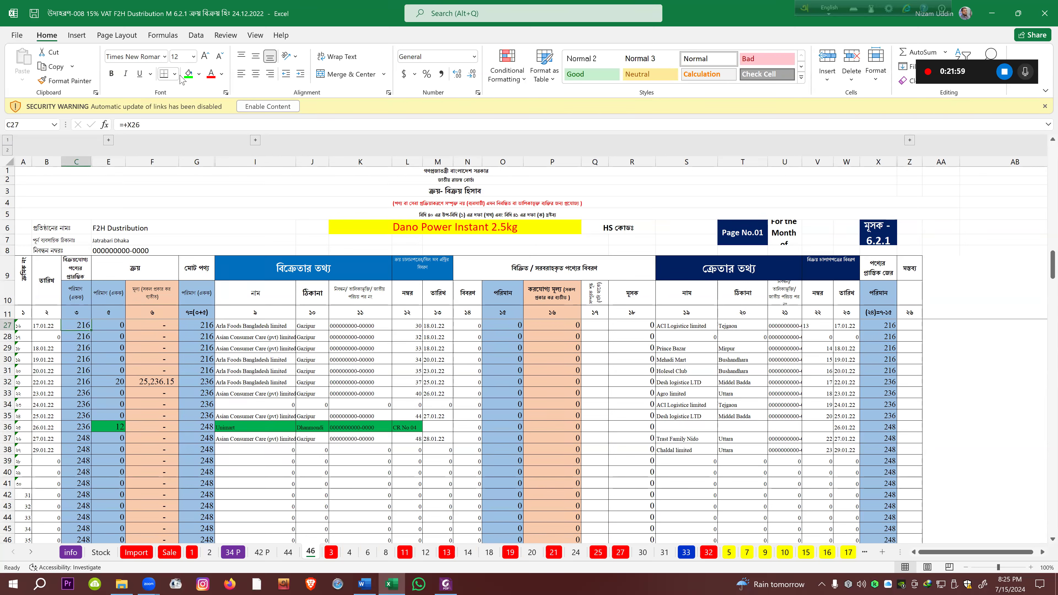
pyautogui.click(189, 75)
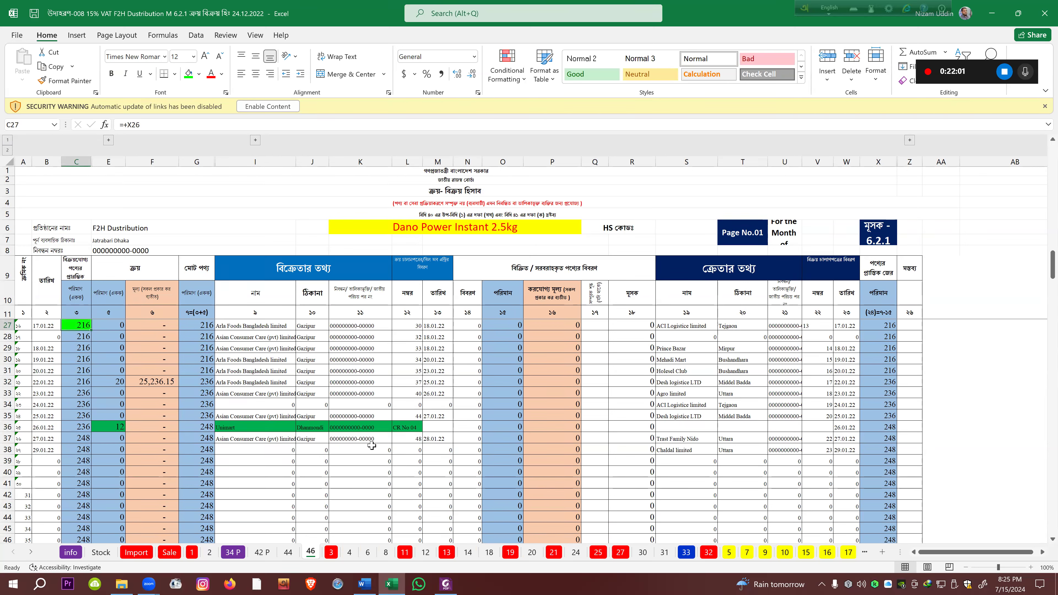
# Fill the opening quantity cell C12 on sheet 46 with bright green, and enlarge the sheet view to 110%
pyautogui.scroll(2, 369, 498)
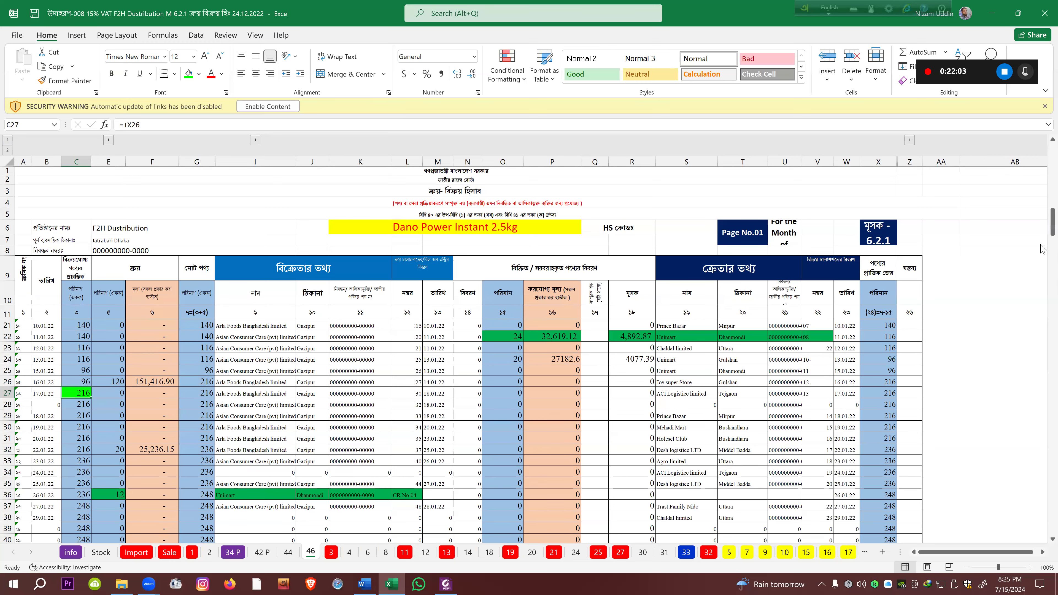
pyautogui.scroll(3, 1043, 234)
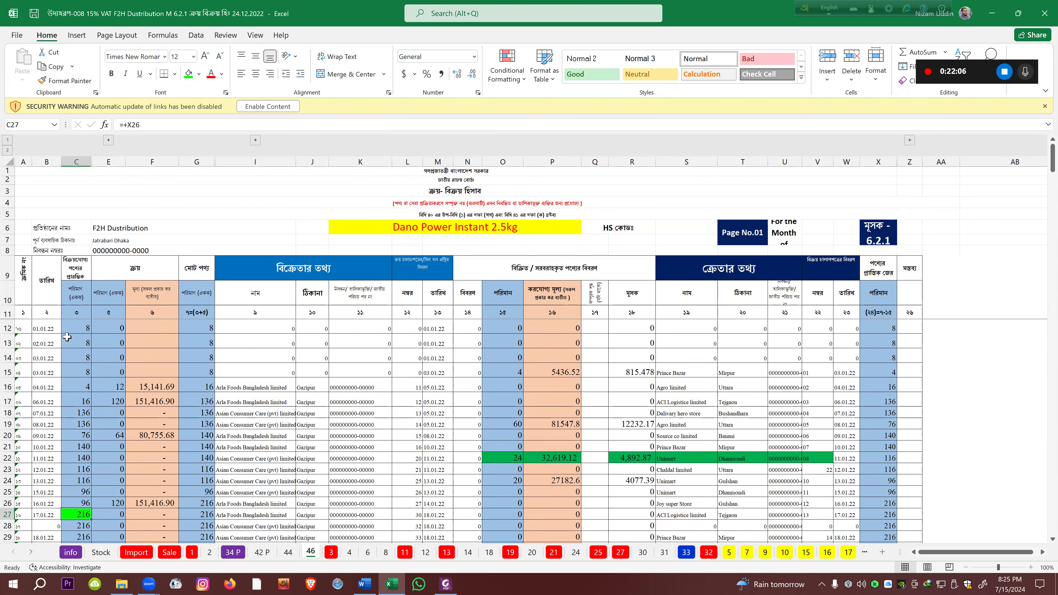
pyautogui.click(85, 330)
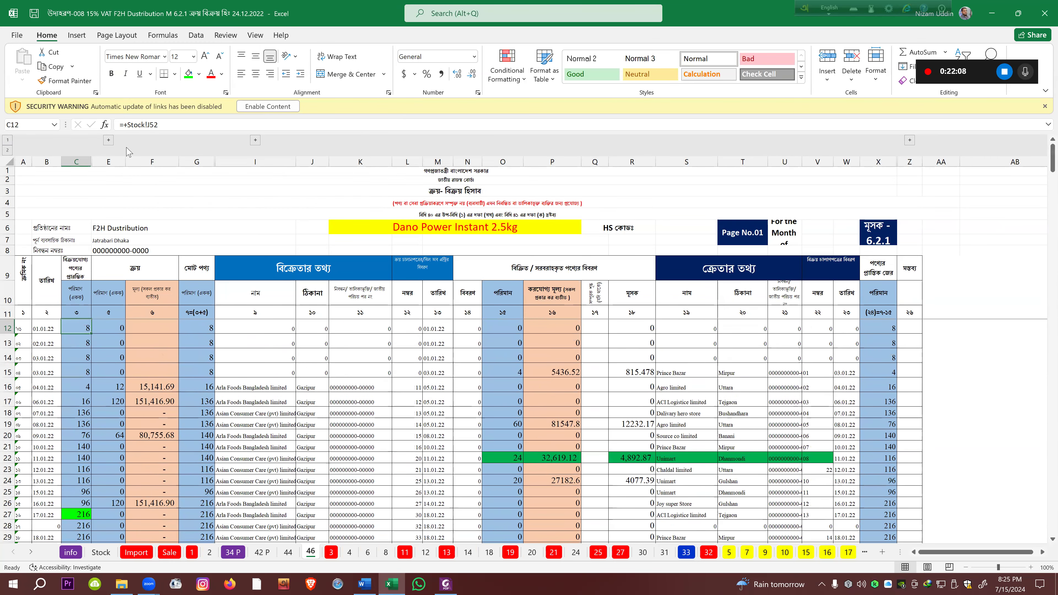
pyautogui.click(189, 75)
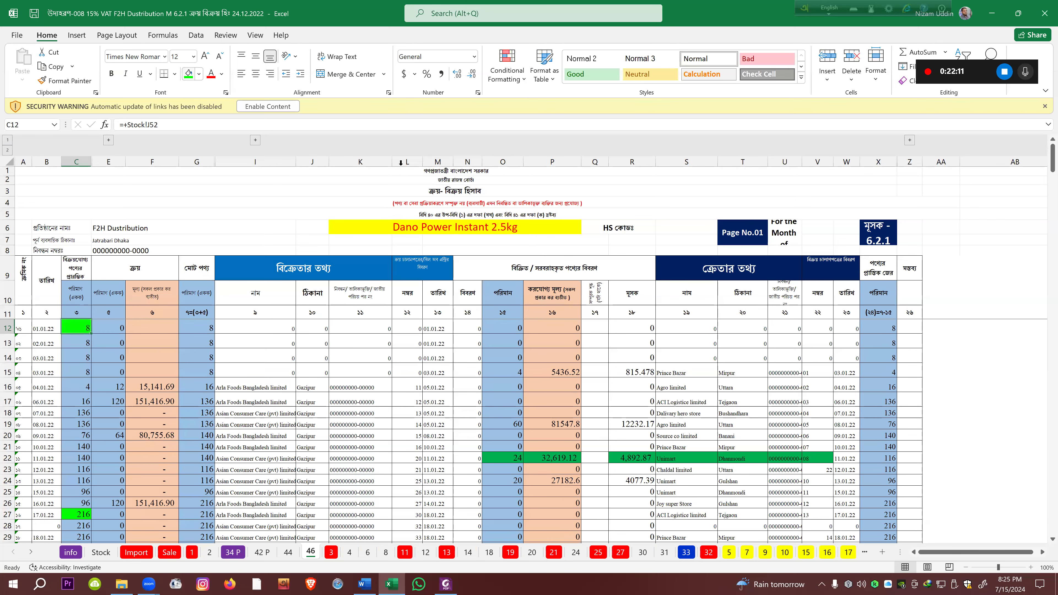
pyautogui.click(1030, 568)
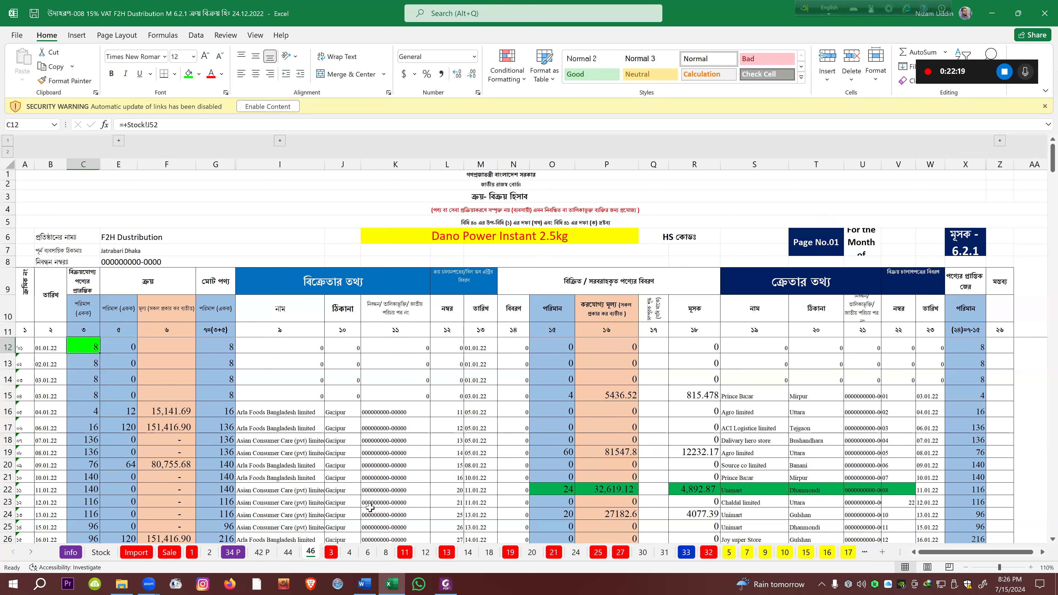
# Check invoice 11 in the PDF, and fill the date cell B16 on sheet 46 with bright green
pyautogui.click(445, 583)
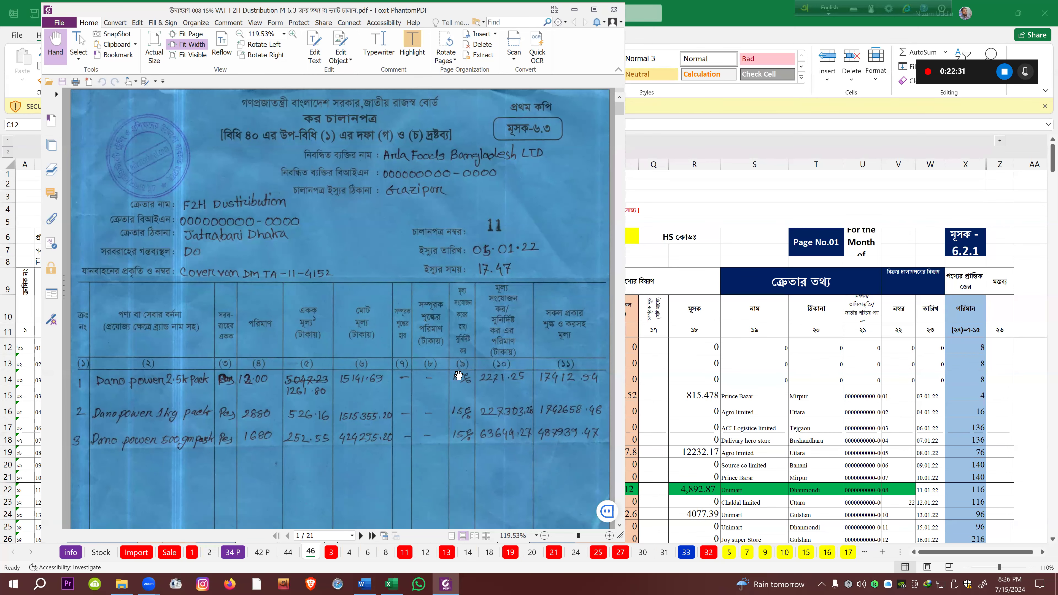
pyautogui.hotkey('alt', 'Tab')
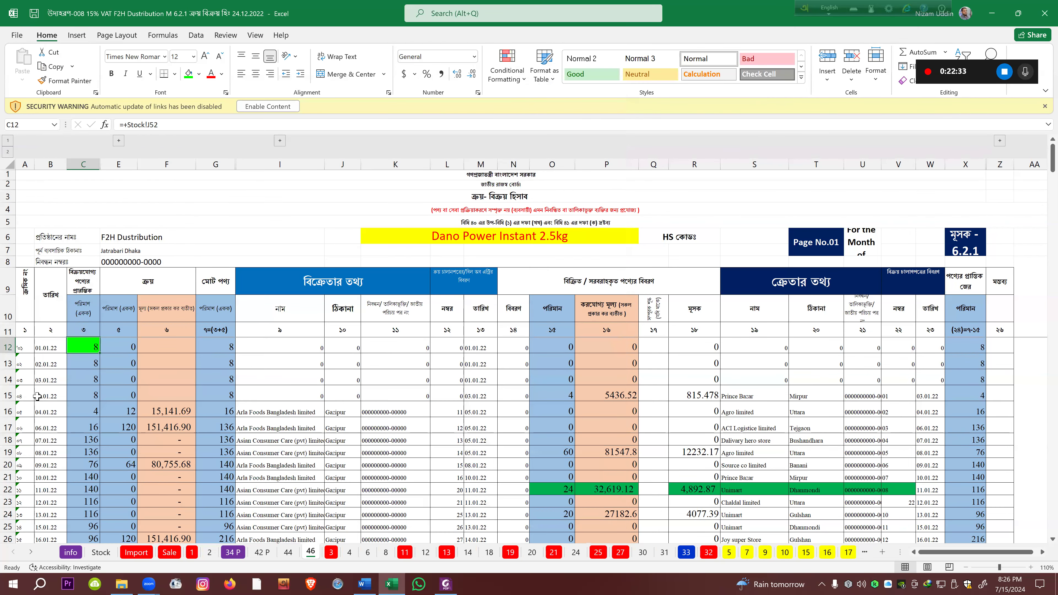
pyautogui.click(45, 410)
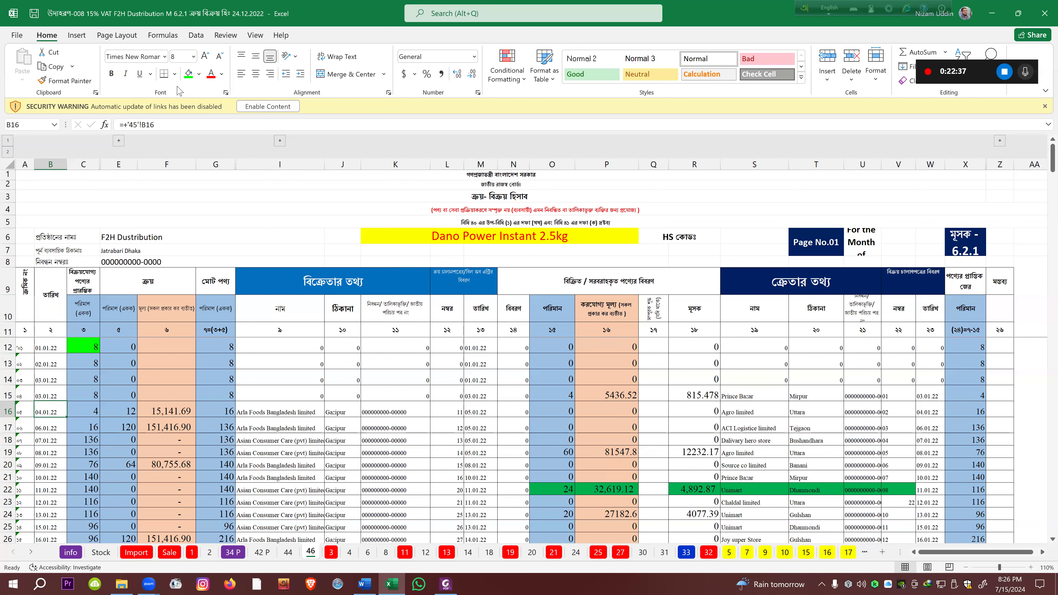
pyautogui.click(189, 74)
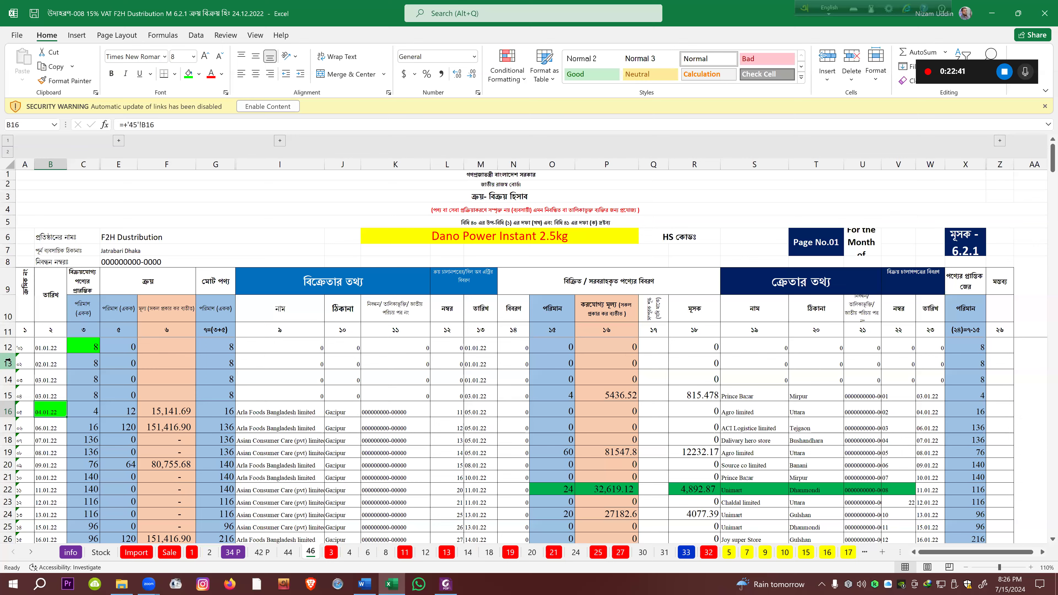
# Hide rows 13 and 14 on sheet 46, and select the quantity cell C16
pyautogui.moveTo(7, 363); pyautogui.dragTo(8, 379)
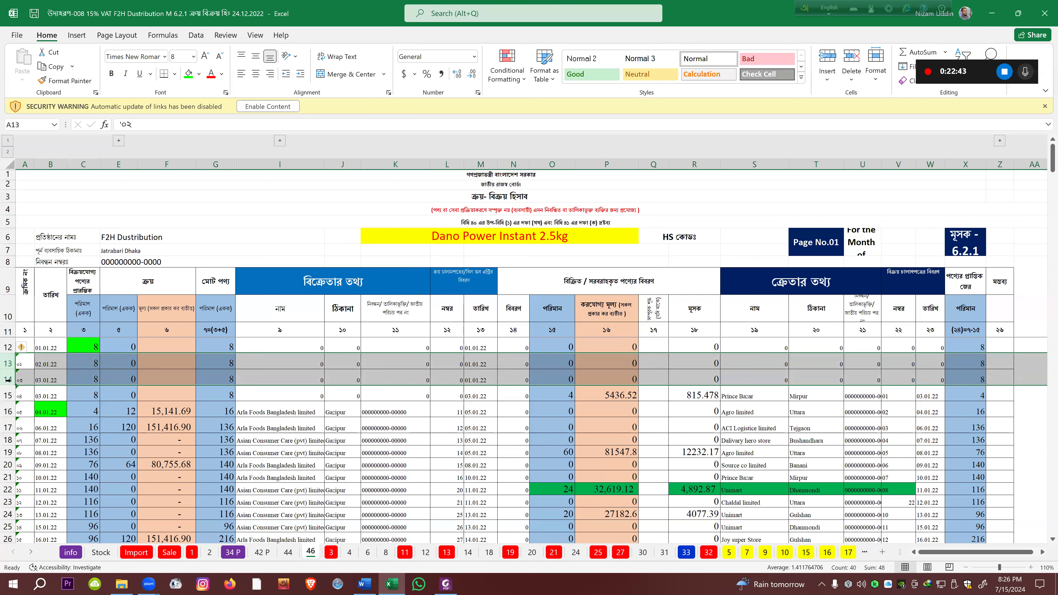
pyautogui.rightClick(7, 377)
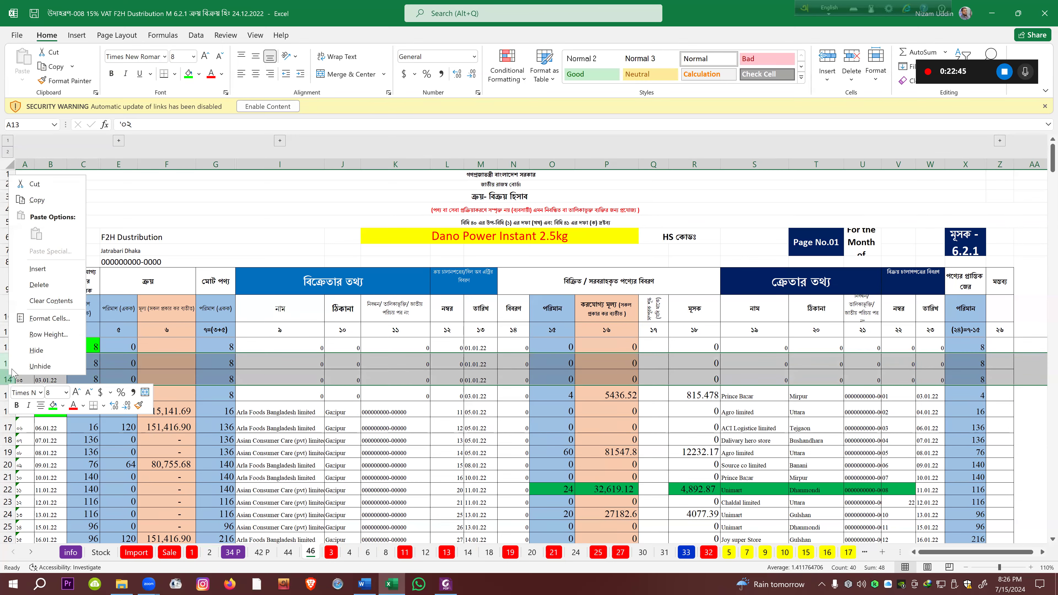
pyautogui.click(36, 350)
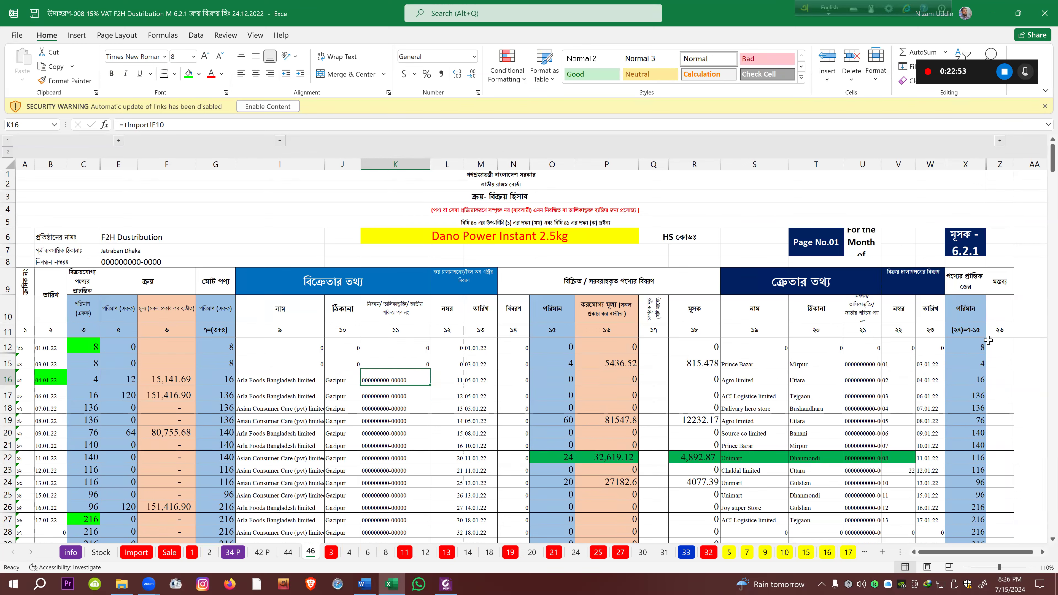
pyautogui.click(82, 378)
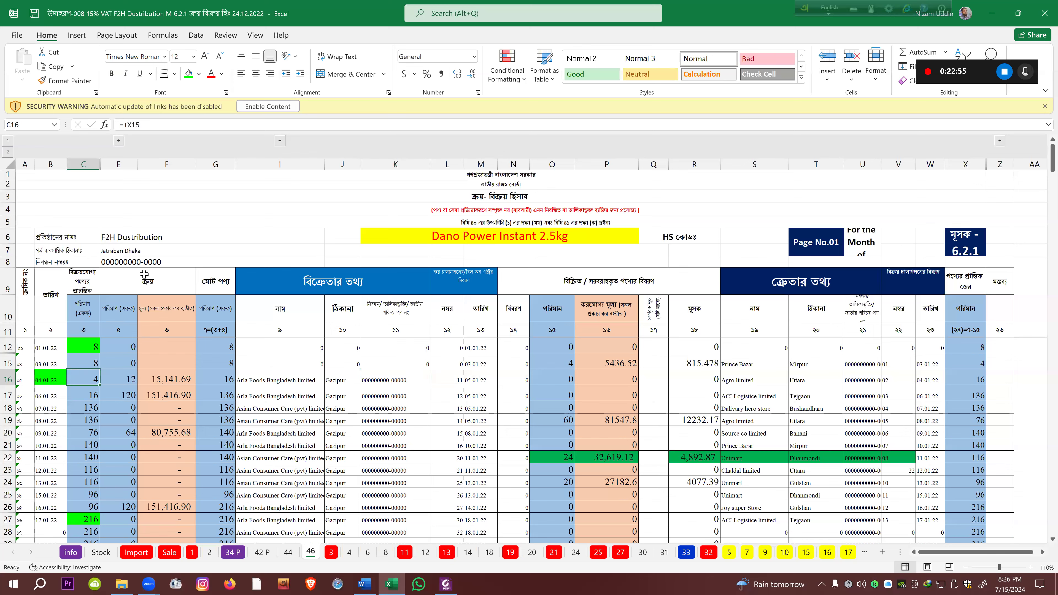
# Fill row 16's opening quantity C16, purchase quantity E16 and purchase value F16 on sheet 46 with bright green
pyautogui.click(189, 73)
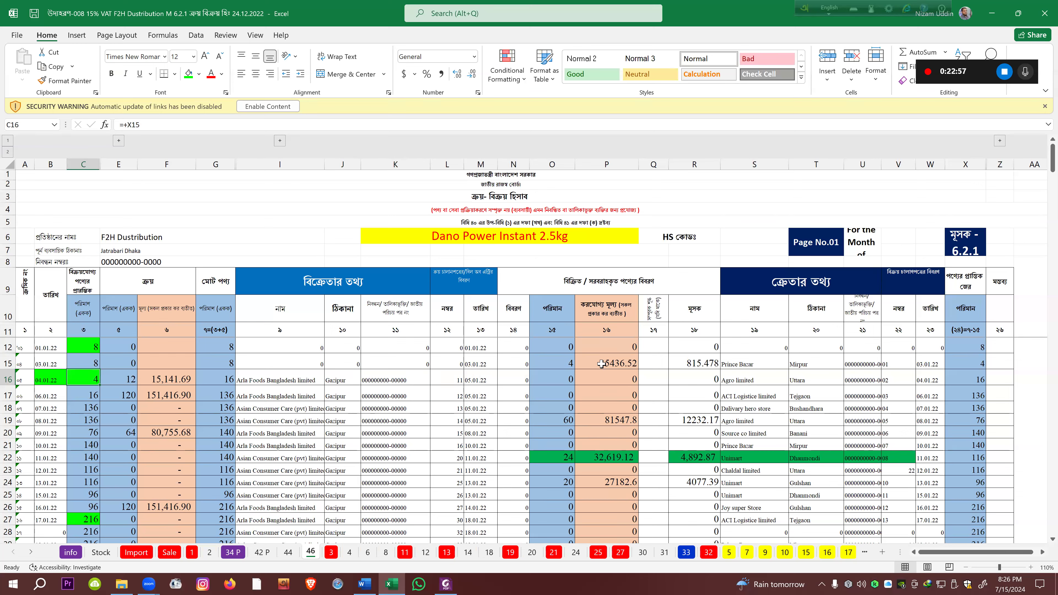
pyautogui.click(127, 380)
pyautogui.click(188, 73)
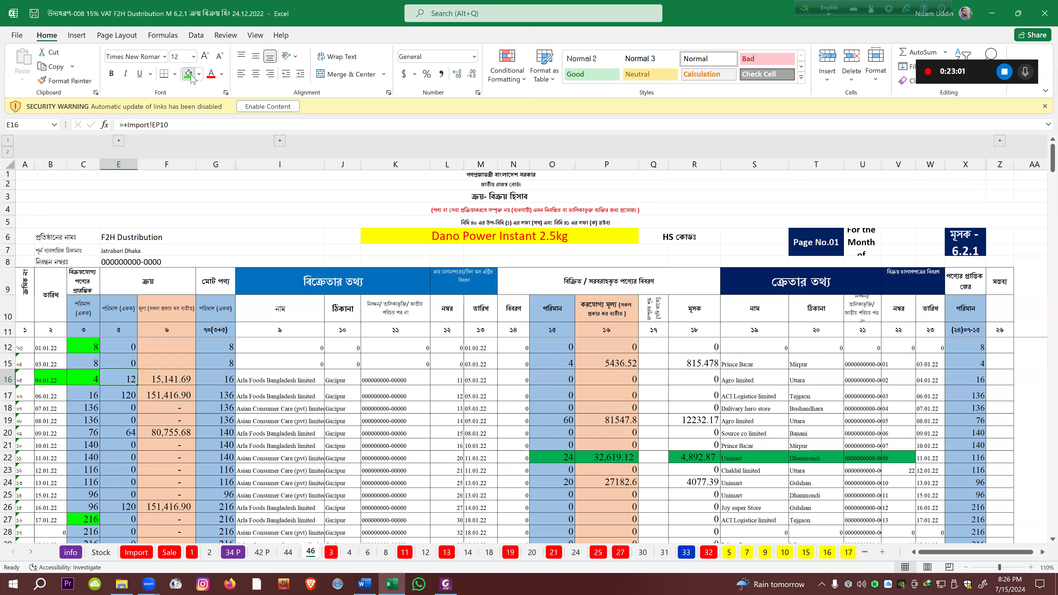
pyautogui.click(171, 376)
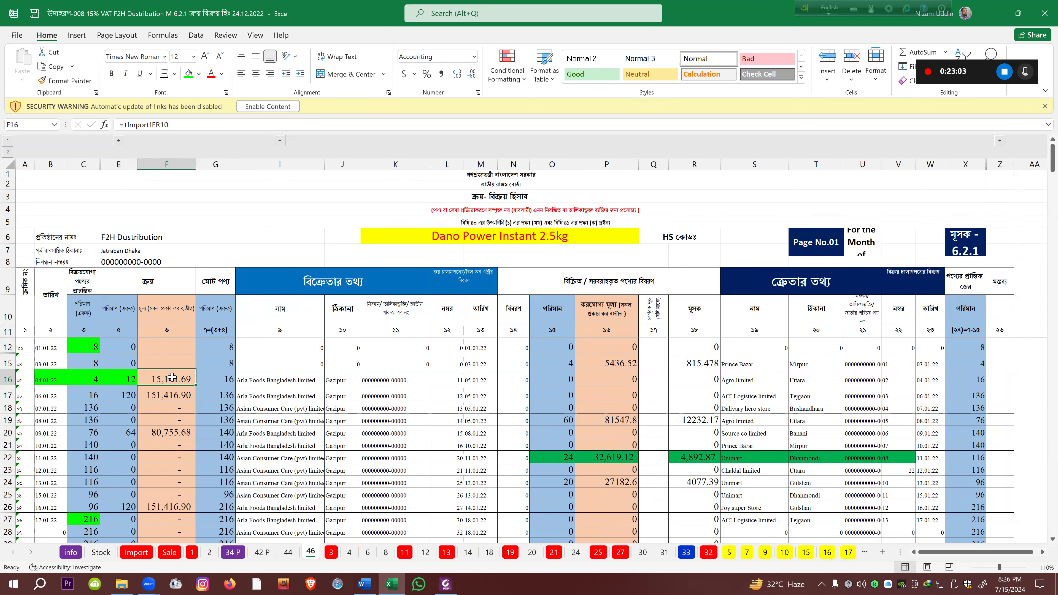
pyautogui.click(189, 74)
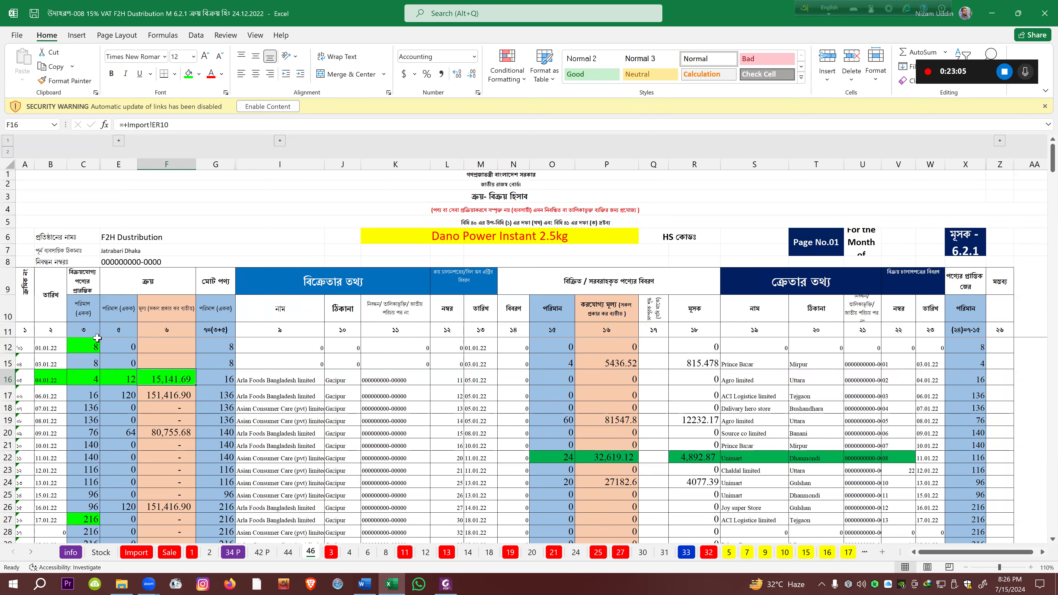
# Compare the opening and purchase quantities in row 16, and fill the total quantity cell G16 with bright green
pyautogui.click(84, 373)
pyautogui.click(120, 377)
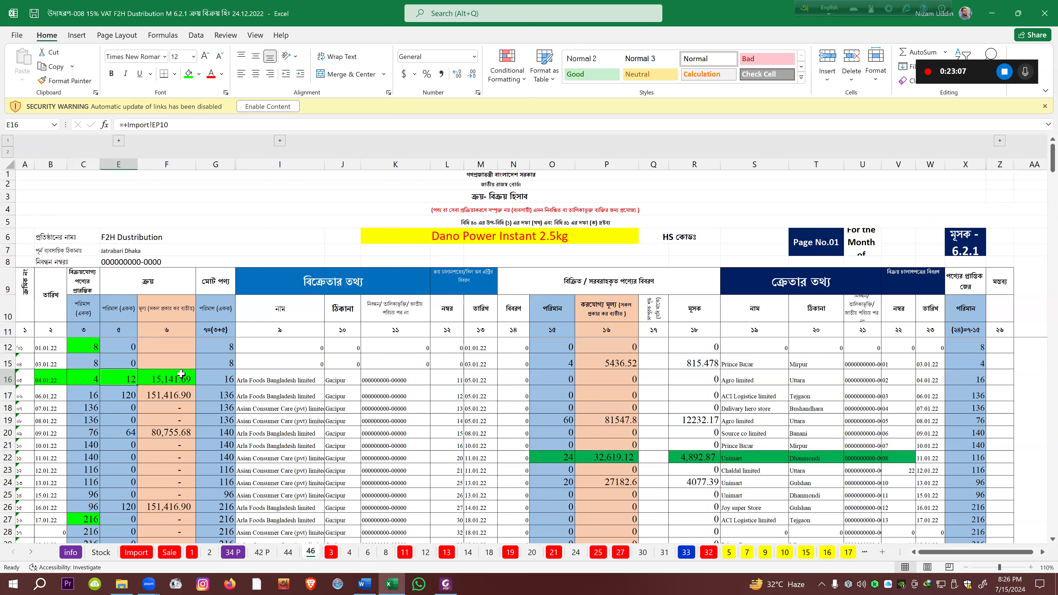
pyautogui.click(216, 376)
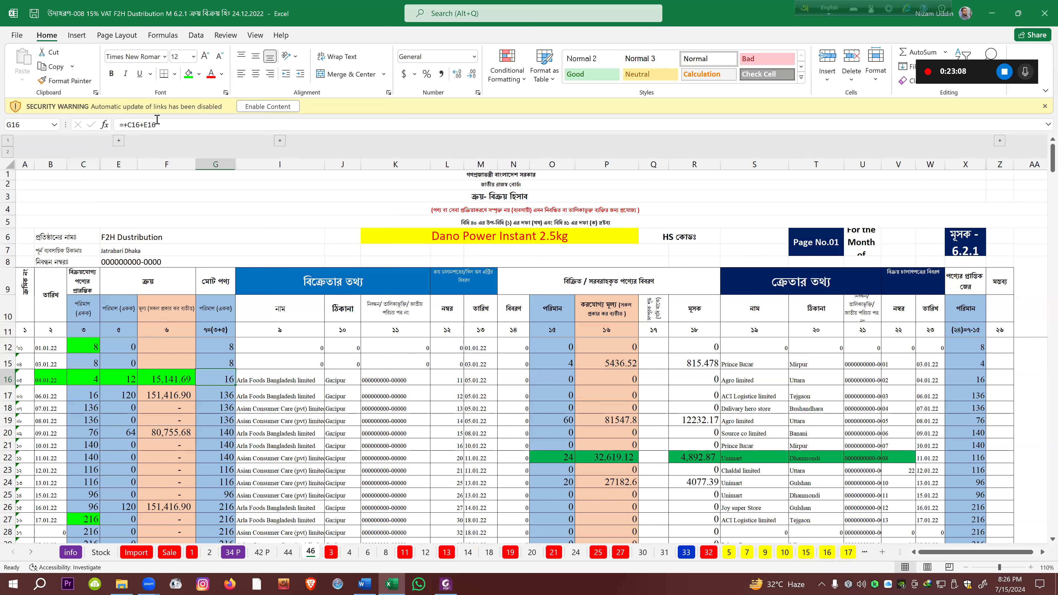
pyautogui.click(188, 74)
# Fill row 16's supplier name, address and registration number cells (I16, J16 and K16) with bright green
pyautogui.click(289, 375)
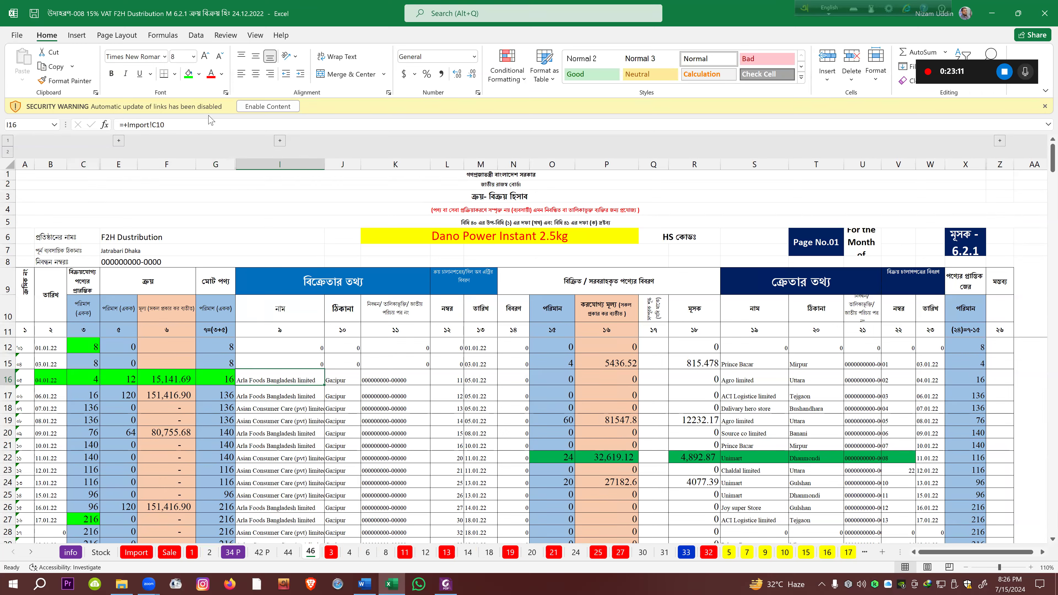
pyautogui.click(188, 74)
pyautogui.click(344, 375)
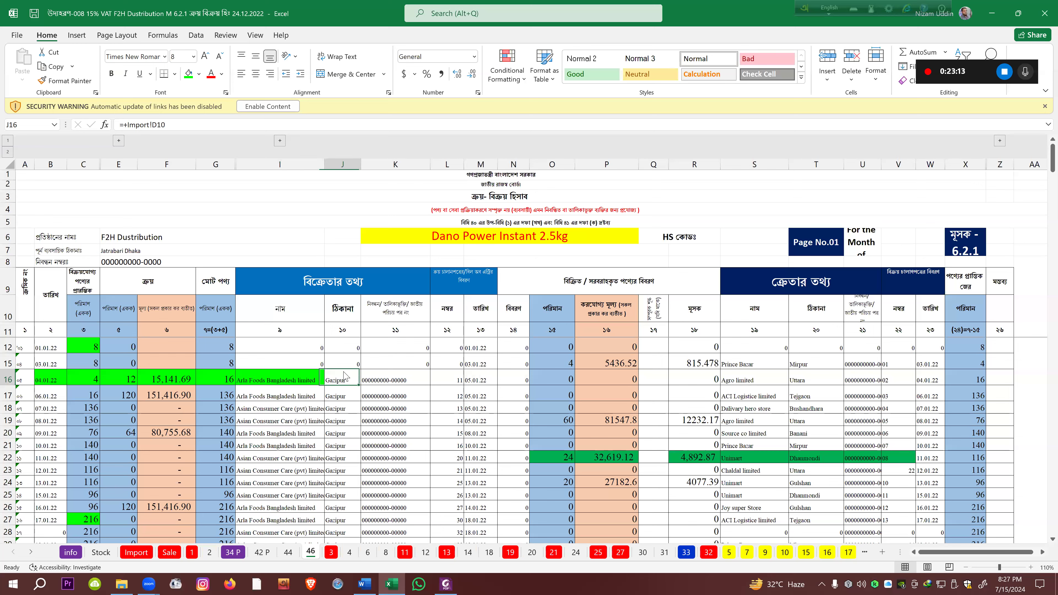
pyautogui.click(186, 80)
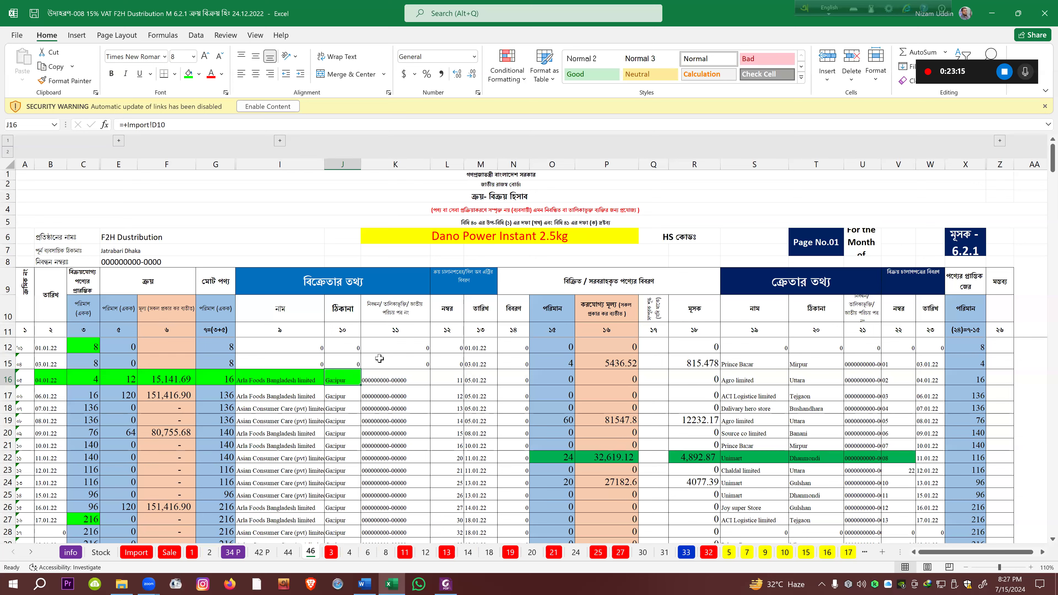
pyautogui.press('Right')
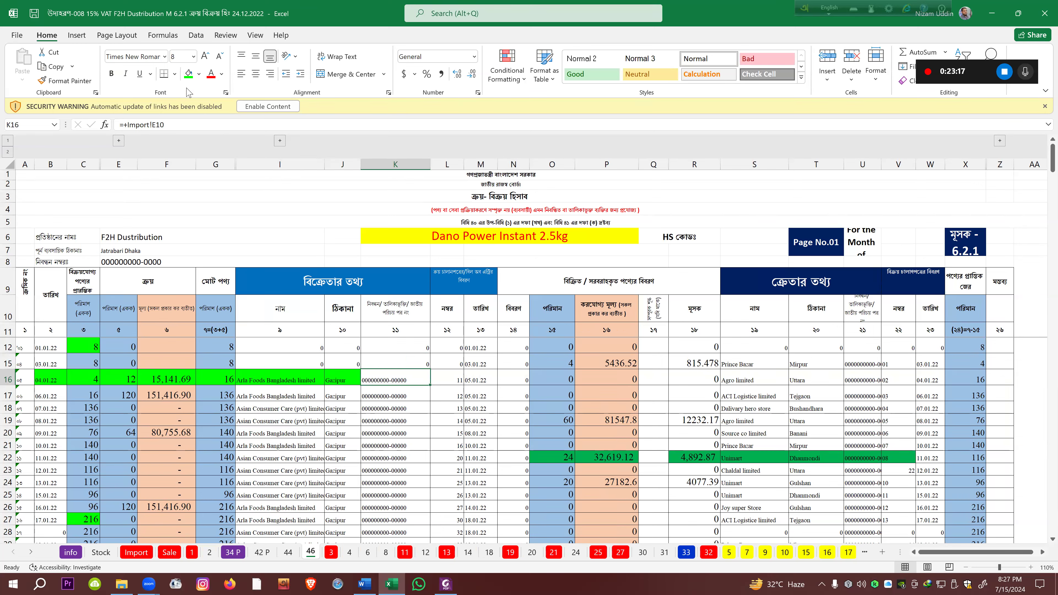
pyautogui.click(186, 79)
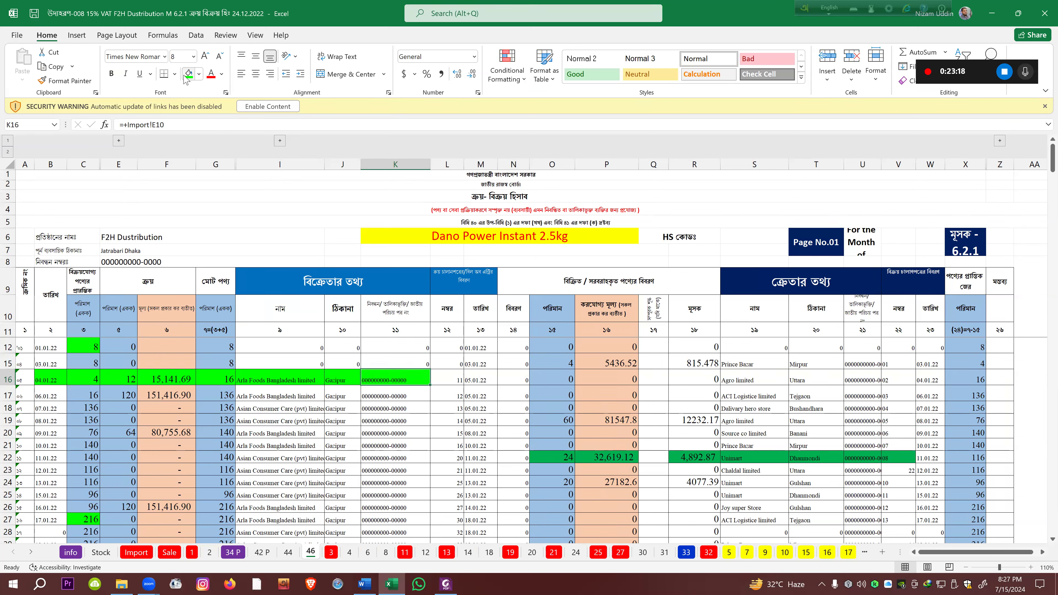
# Refer to the PDF invoice, and fill row 16's purchase invoice number and date cells (L16 and M16) with bright green
pyautogui.click(452, 583)
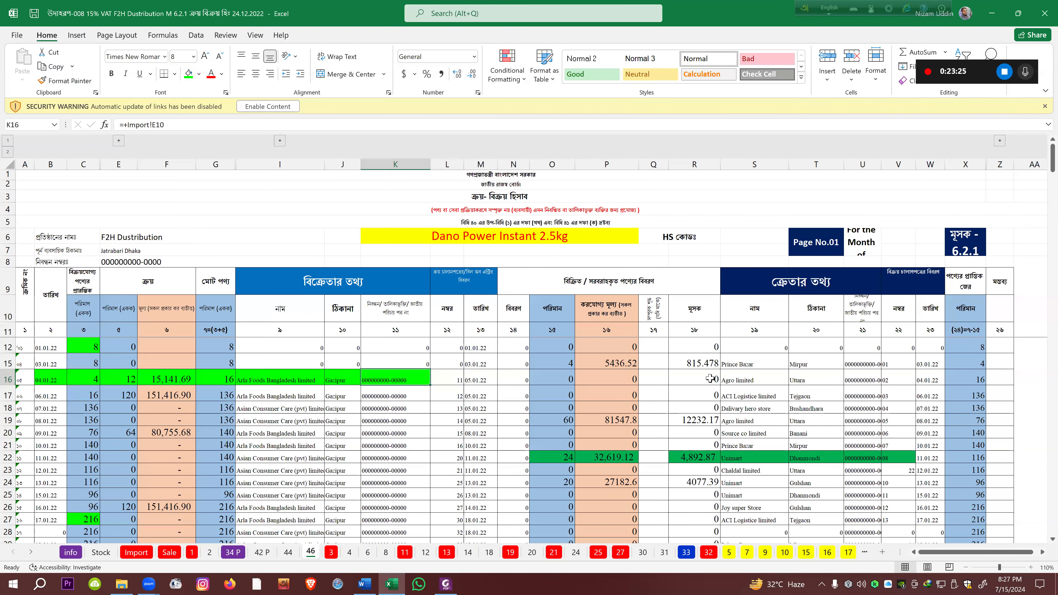
pyautogui.hotkey('alt', 'Tab')
pyautogui.click(460, 375)
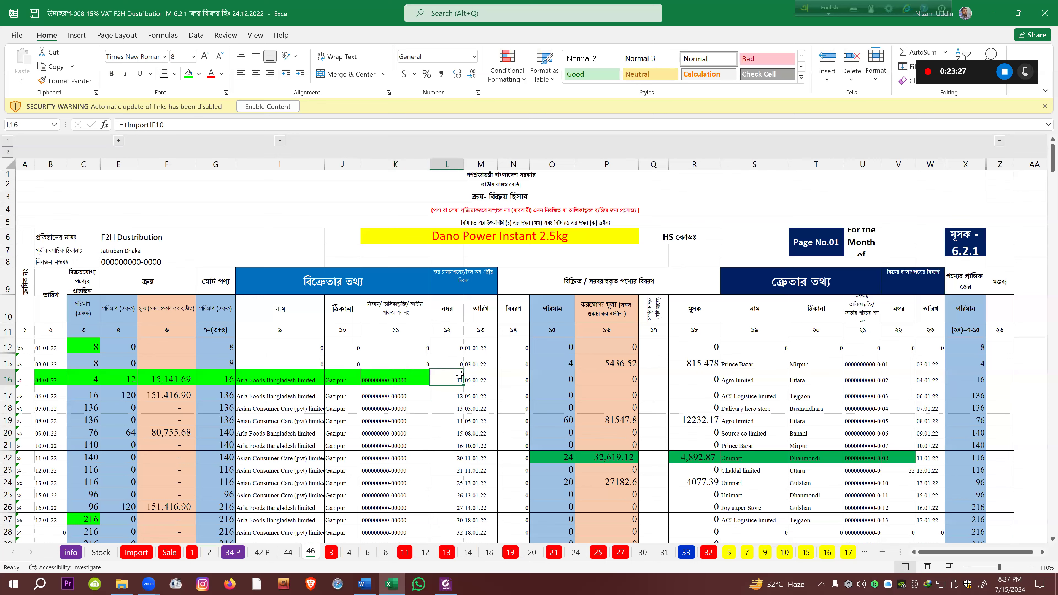
pyautogui.click(189, 74)
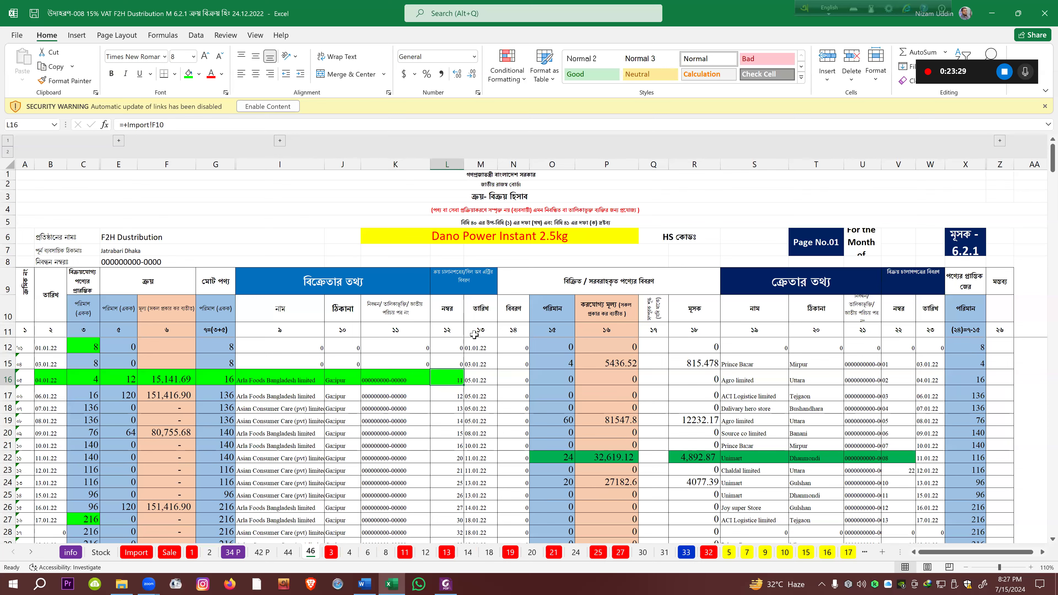
pyautogui.click(480, 379)
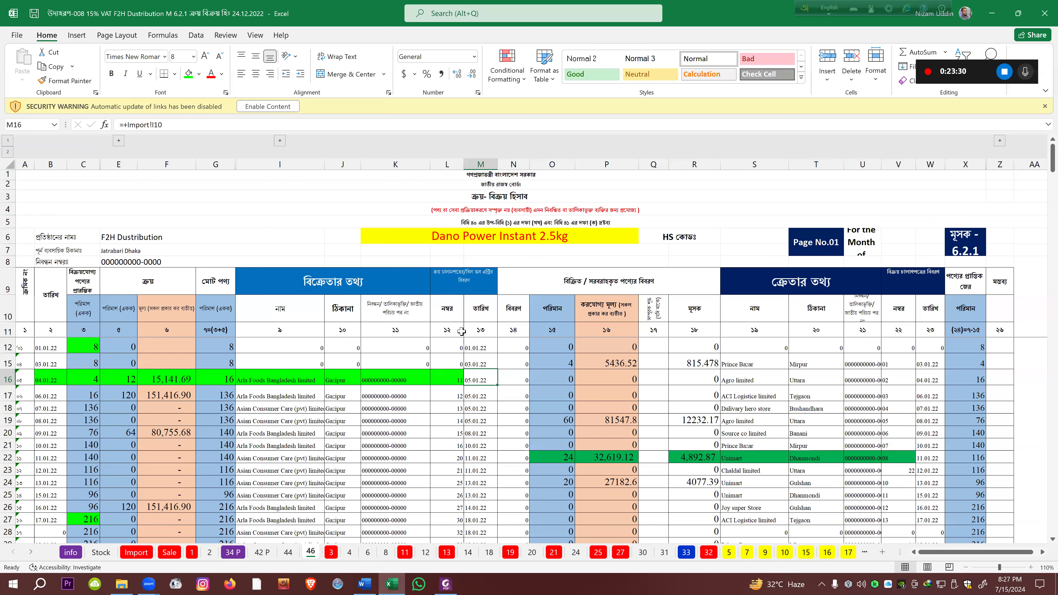
pyautogui.click(189, 74)
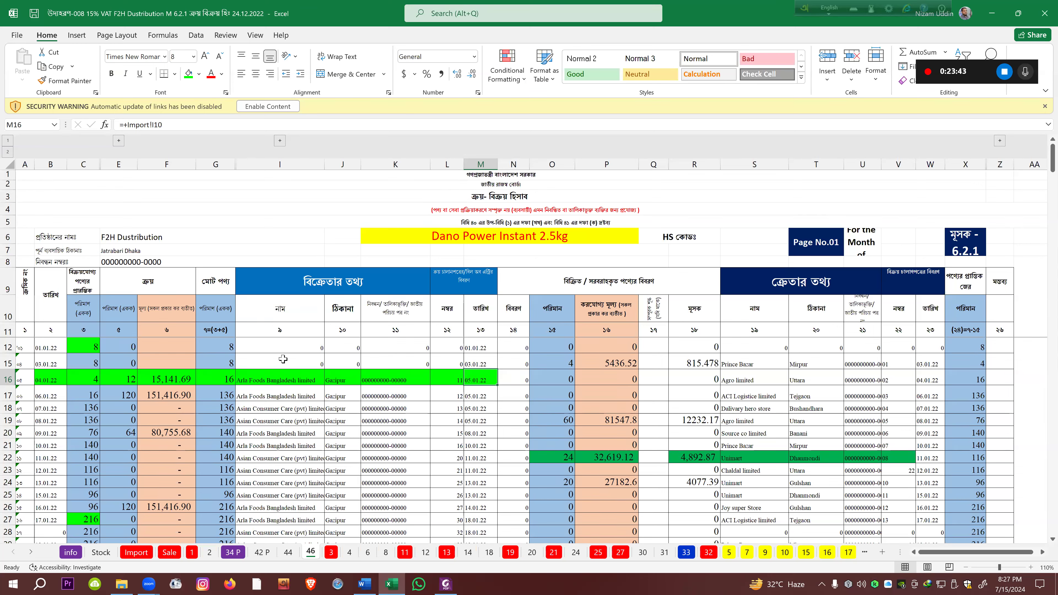
# Examine the M 6.2.1 column headings in rows 9 and 10, from the serial number through to the remarks column
pyautogui.click(24, 281)
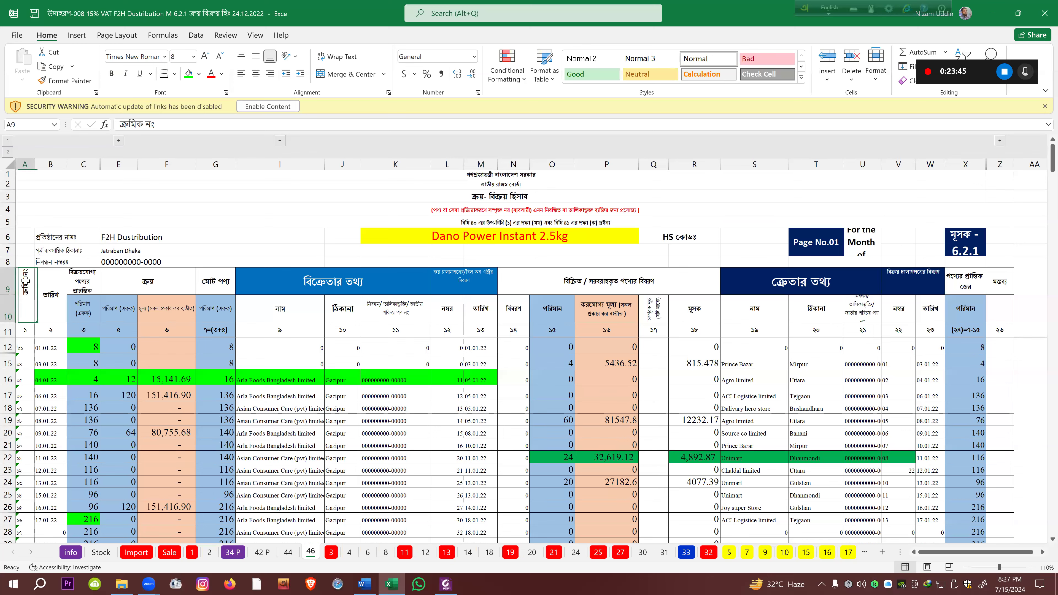
pyautogui.click(484, 284)
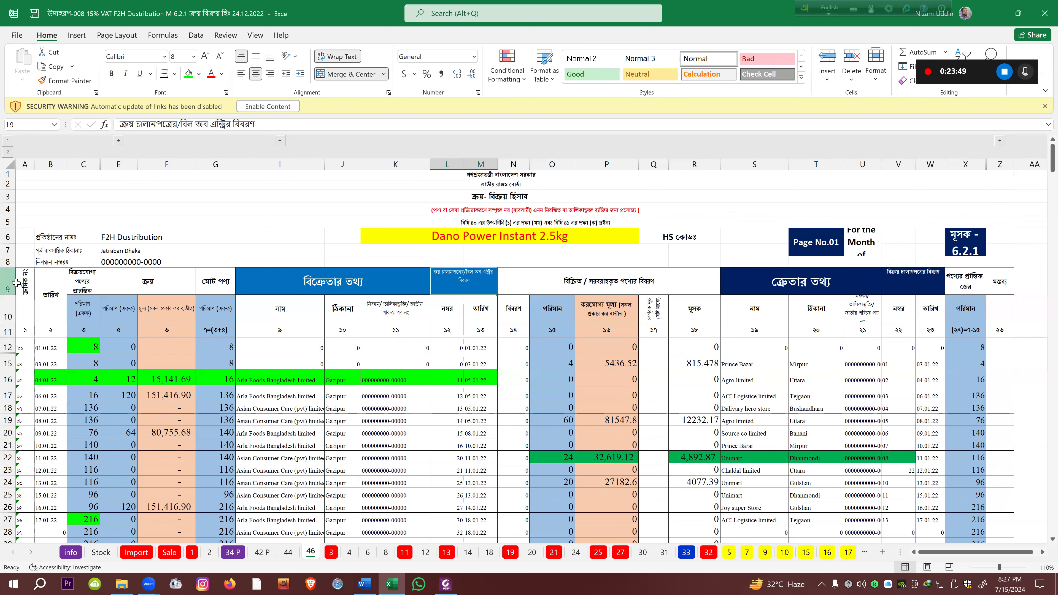
pyautogui.click(25, 284)
pyautogui.moveTo(92, 283); pyautogui.dragTo(600, 313)
pyautogui.moveTo(783, 310); pyautogui.dragTo(1008, 309)
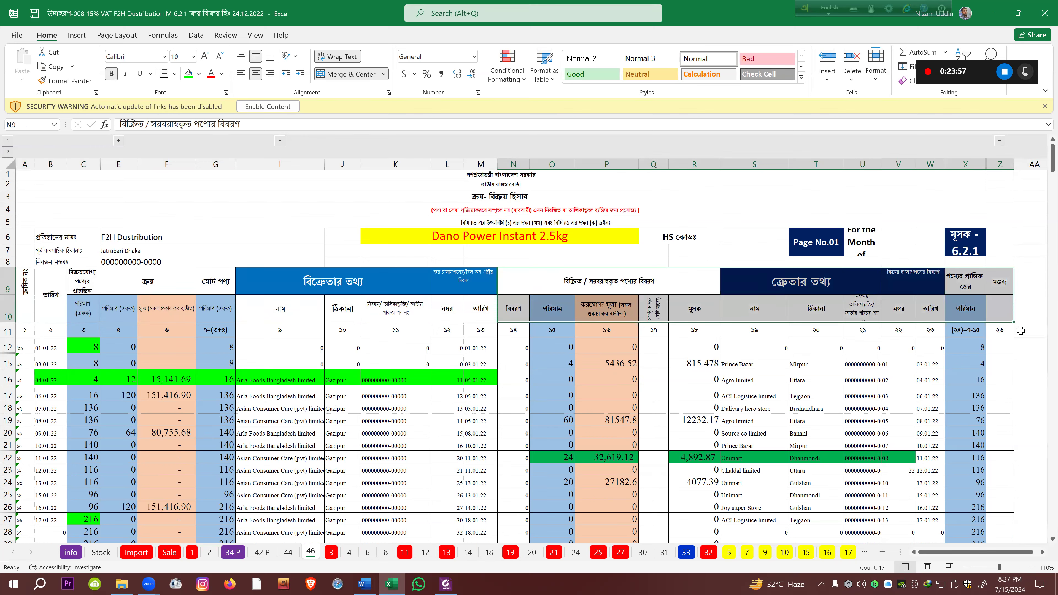
pyautogui.click(1021, 342)
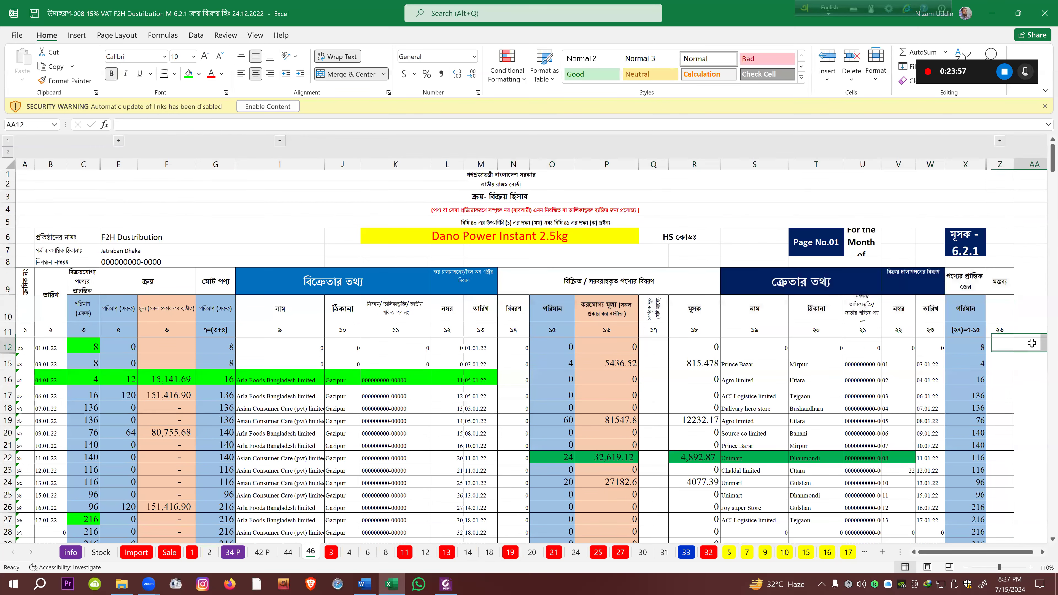
# Review row 16's quantity, value and supplier entries, and select the whole purchase side from A16 to M16
pyautogui.click(90, 378)
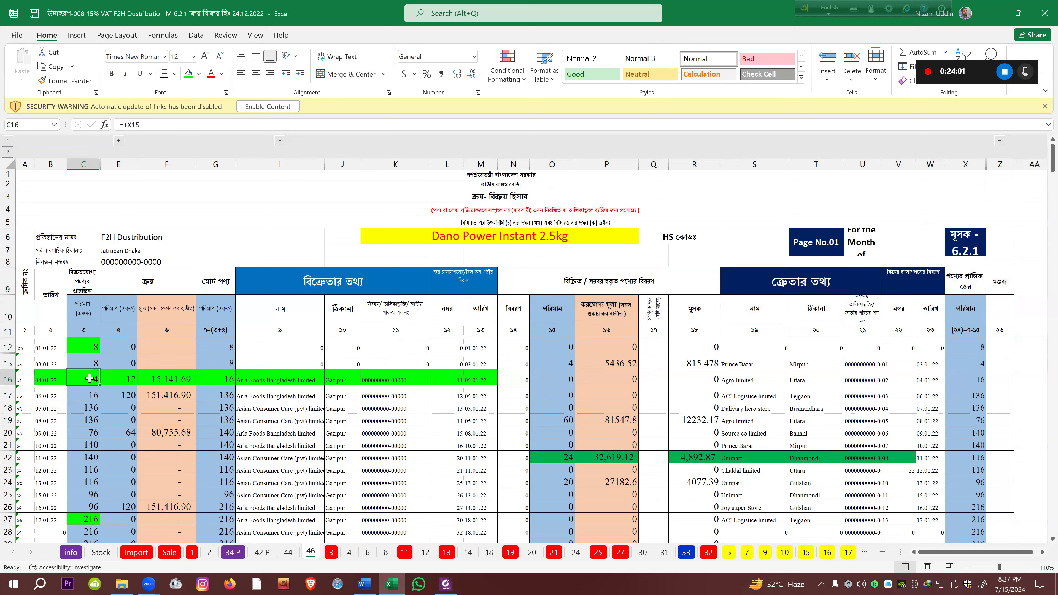
pyautogui.click(126, 377)
pyautogui.click(164, 379)
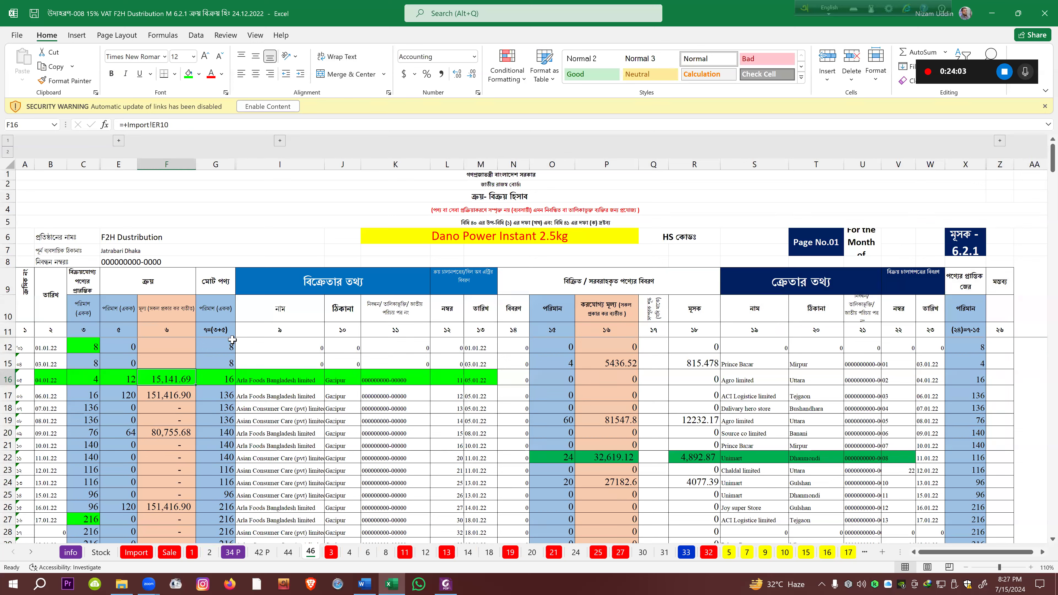
pyautogui.click(259, 378)
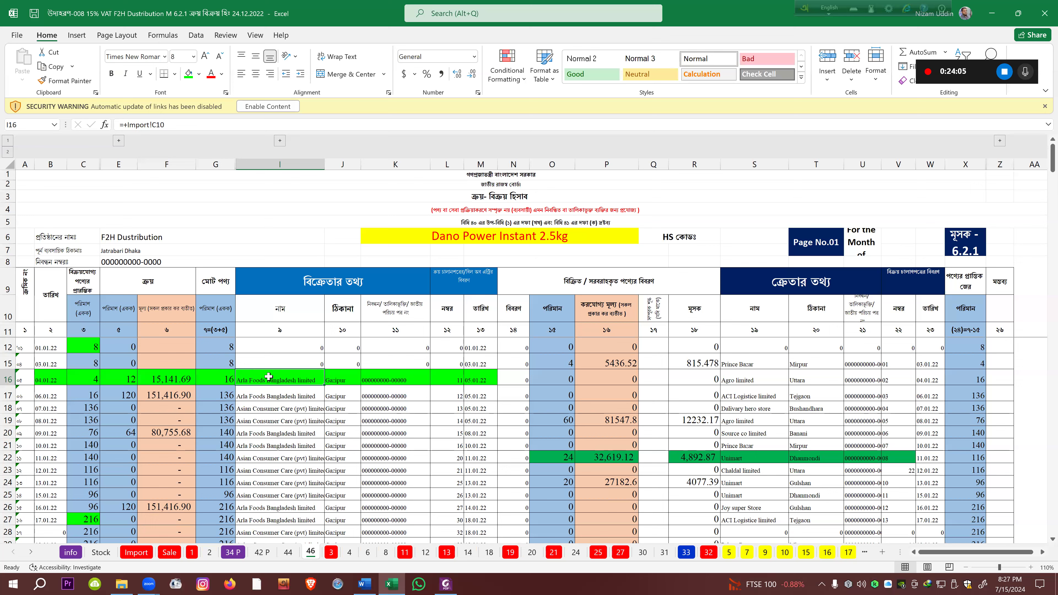
pyautogui.moveTo(454, 375); pyautogui.dragTo(26, 379)
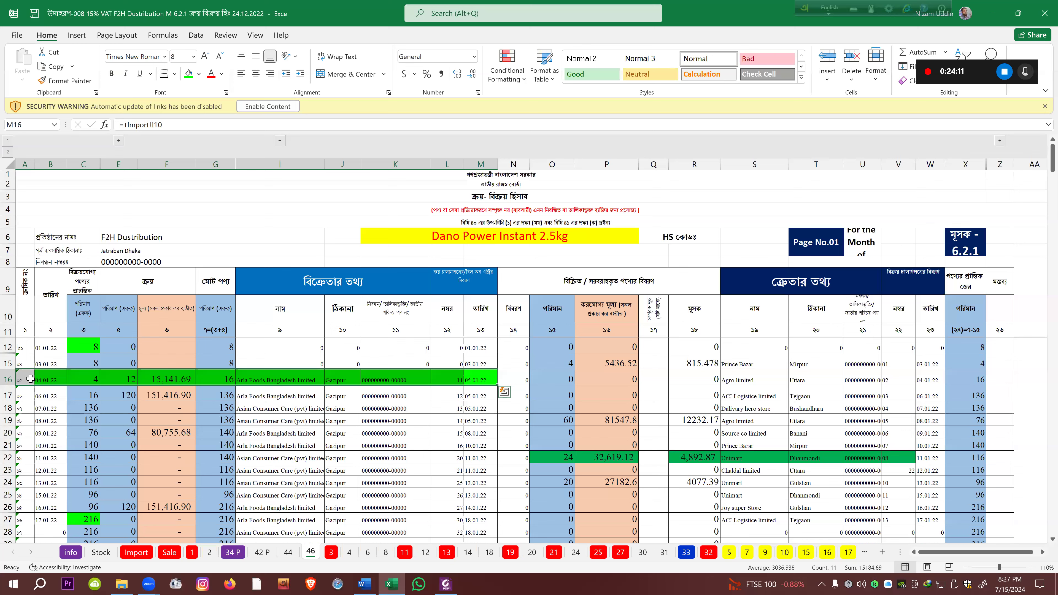
pyautogui.click(678, 395)
# Set the font colour of the sales-side cells N16:W16 to white
pyautogui.moveTo(509, 380); pyautogui.dragTo(921, 376)
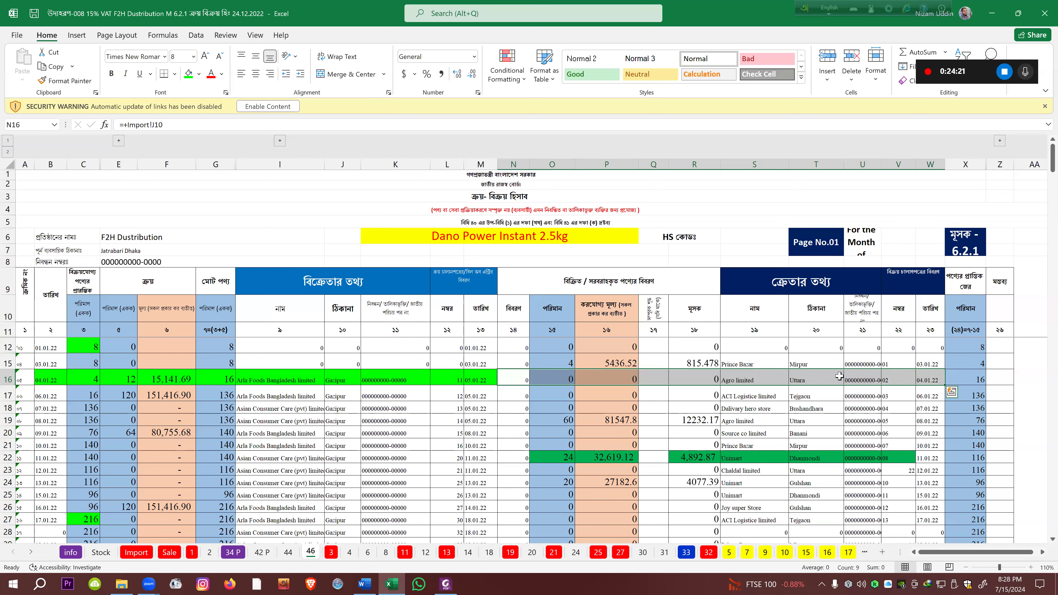
pyautogui.click(222, 77)
pyautogui.click(211, 120)
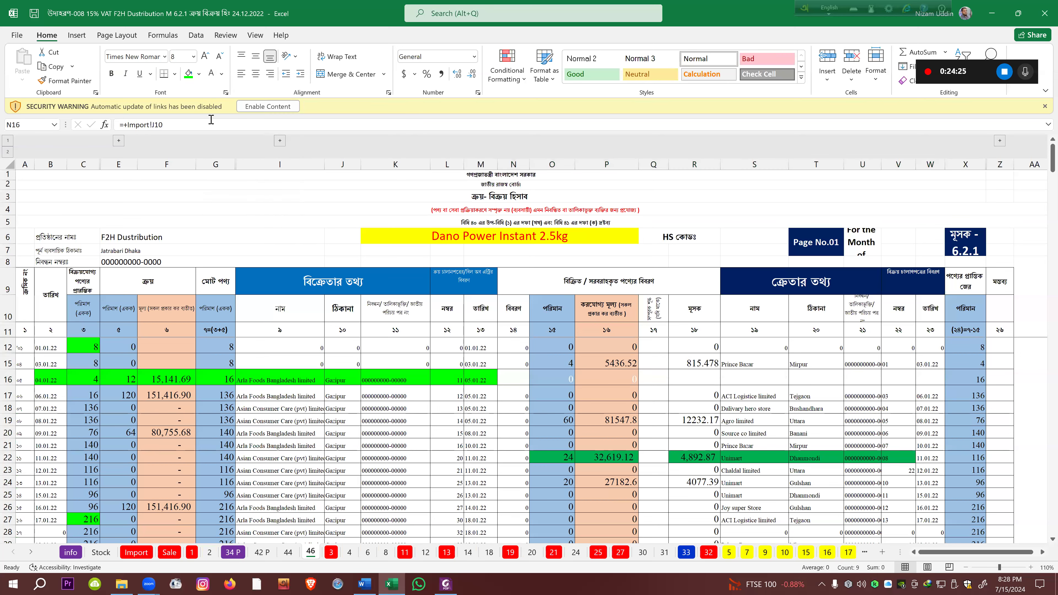
pyautogui.click(537, 409)
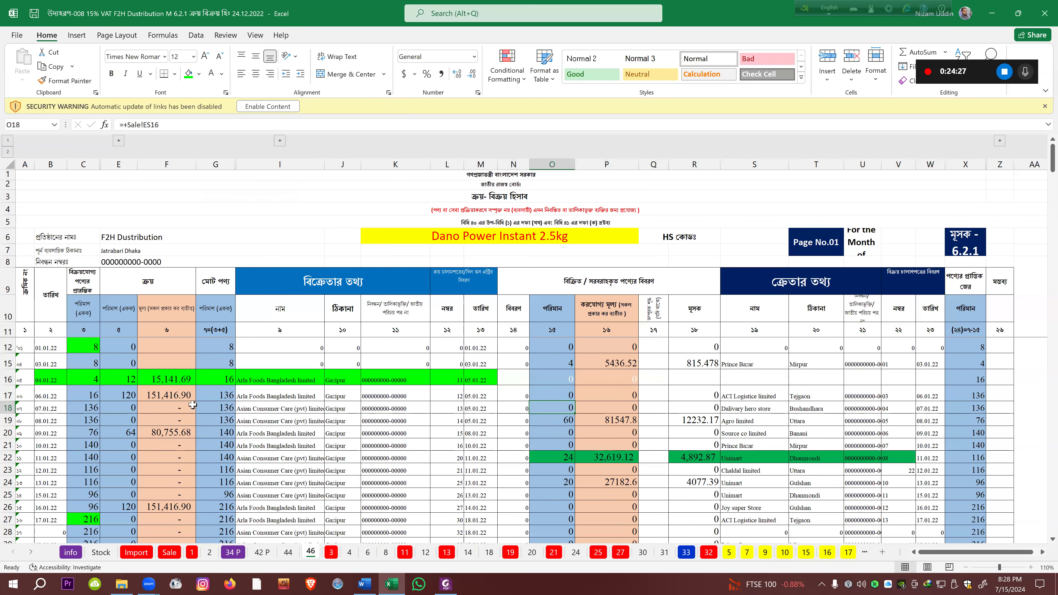
# Examine row 16's opening, purchase and closing quantities, and check purchase invoice 11 down to its totals in Foxit PhantomPDF
pyautogui.click(88, 378)
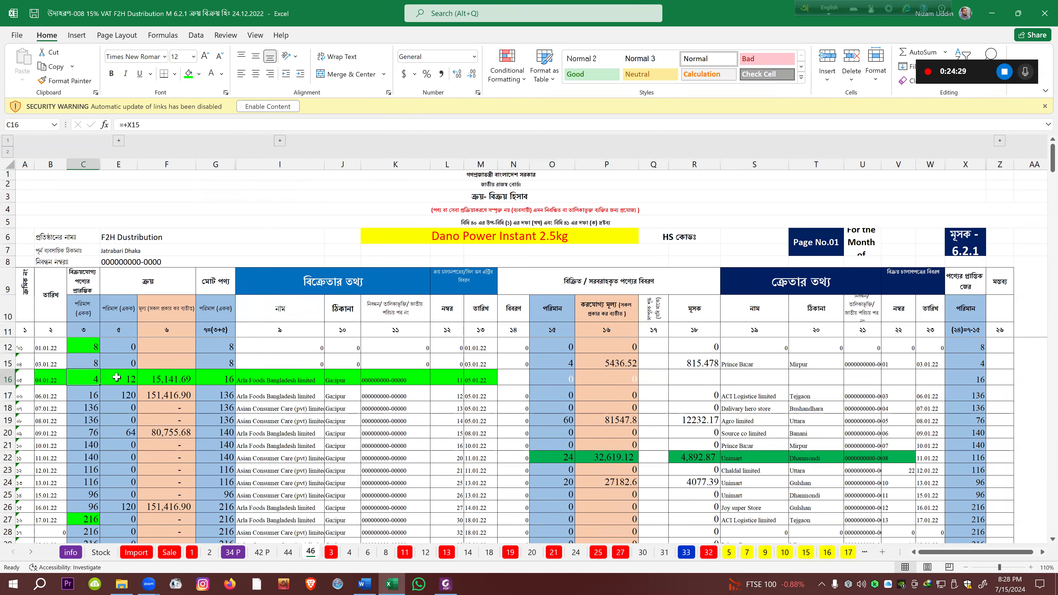
pyautogui.click(115, 379)
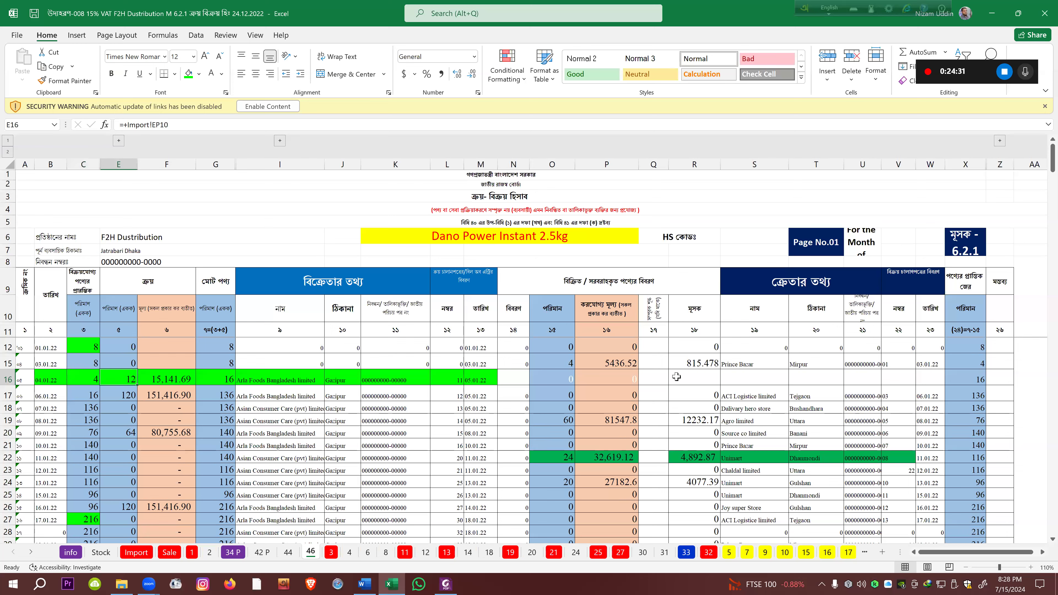
pyautogui.click(981, 378)
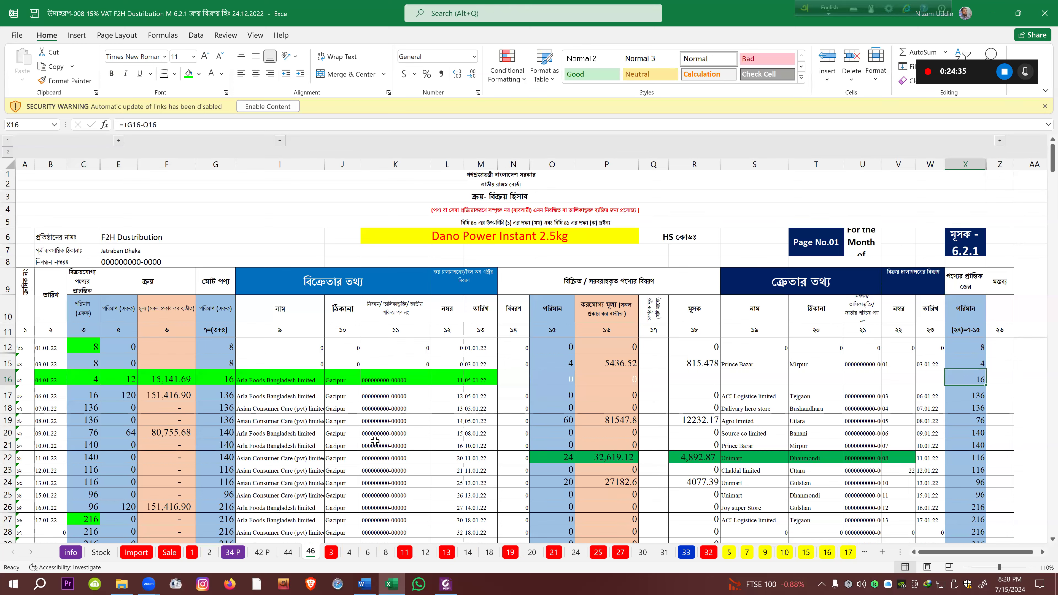
pyautogui.click(454, 583)
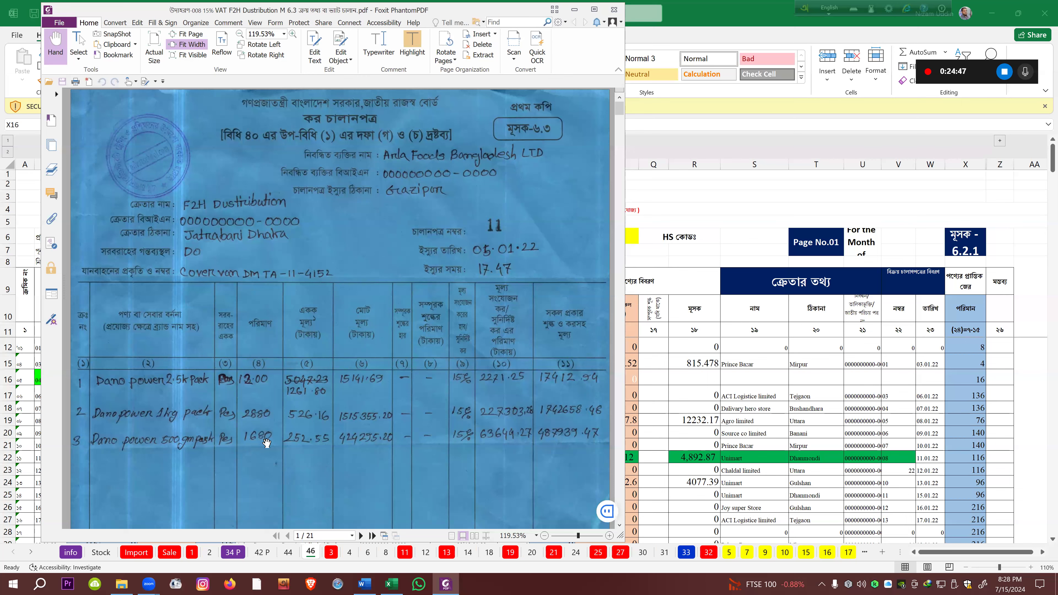
pyautogui.moveTo(620, 111); pyautogui.dragTo(619, 118)
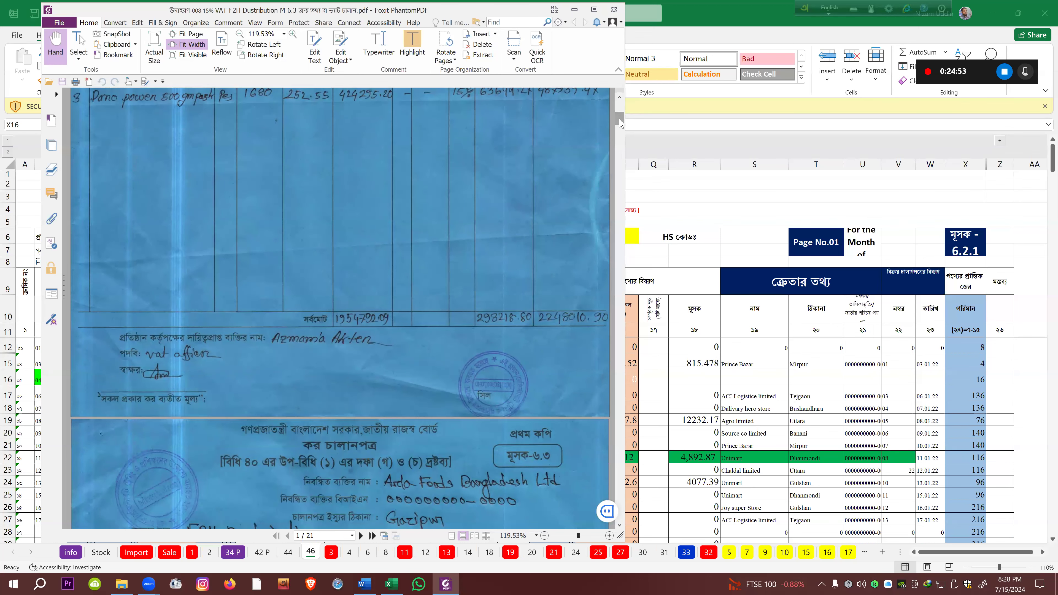
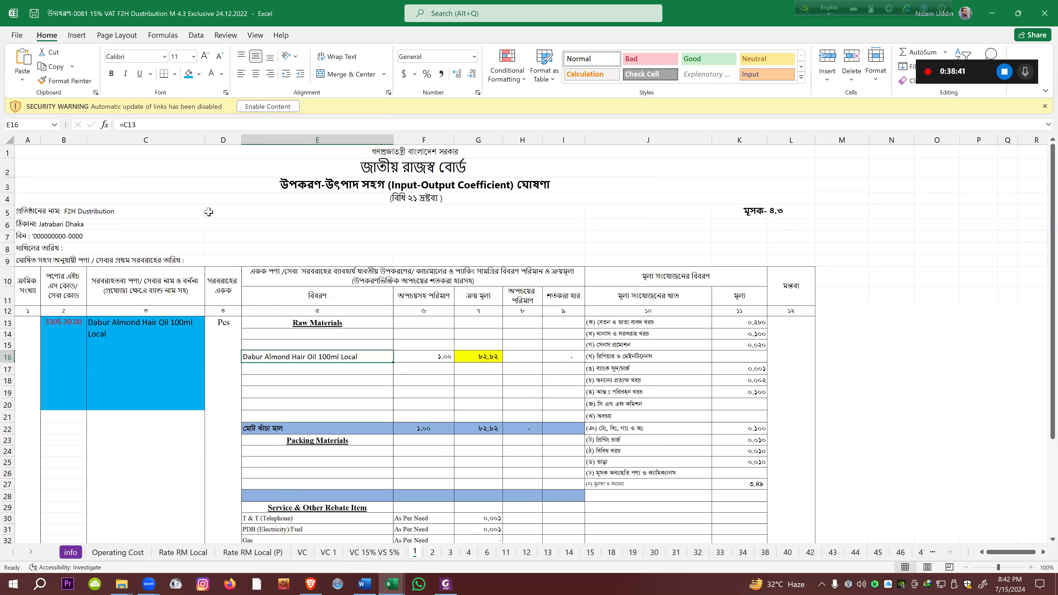
# Fill the raw material name cell E16 in the M 4.3 workbook with blue, and select the supply unit cell D13
pyautogui.click(189, 74)
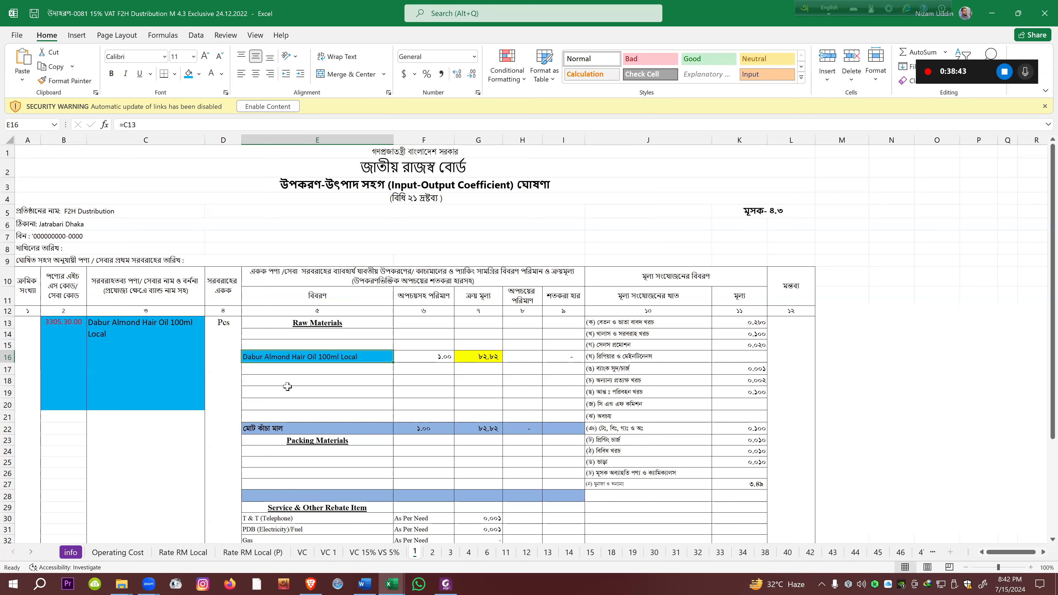
pyautogui.click(221, 342)
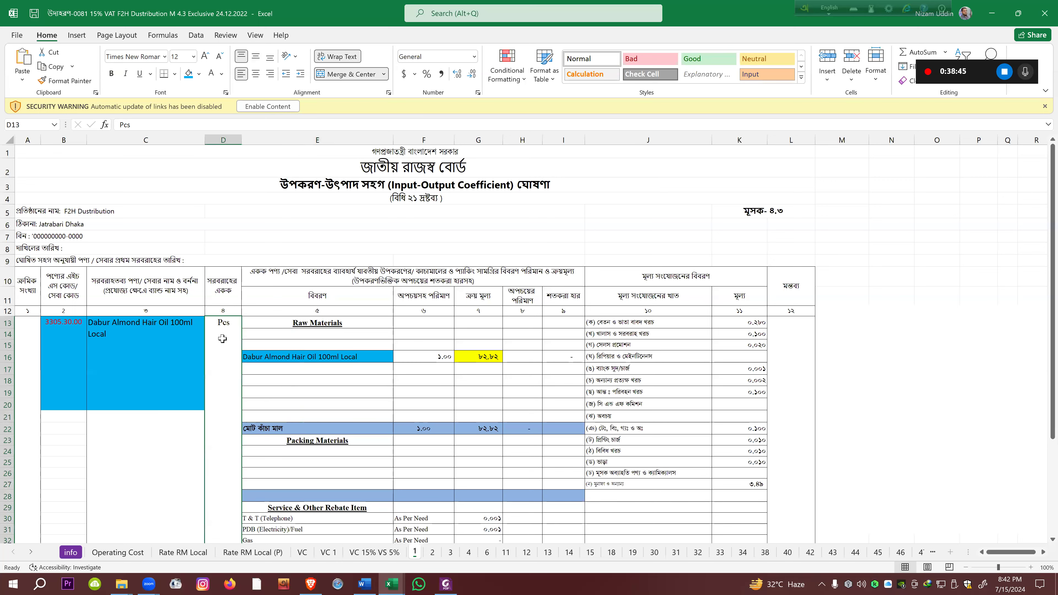
# Fill the supply unit cell D13, the purchase price cell G16 and the quantity cell F16 with blue
pyautogui.click(188, 73)
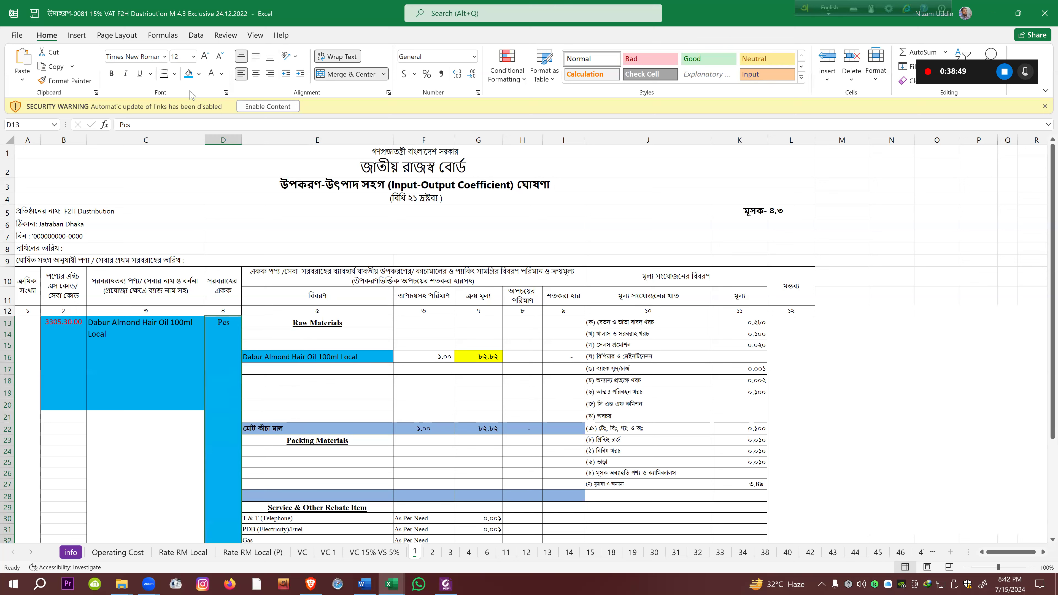
pyautogui.click(423, 359)
pyautogui.click(482, 359)
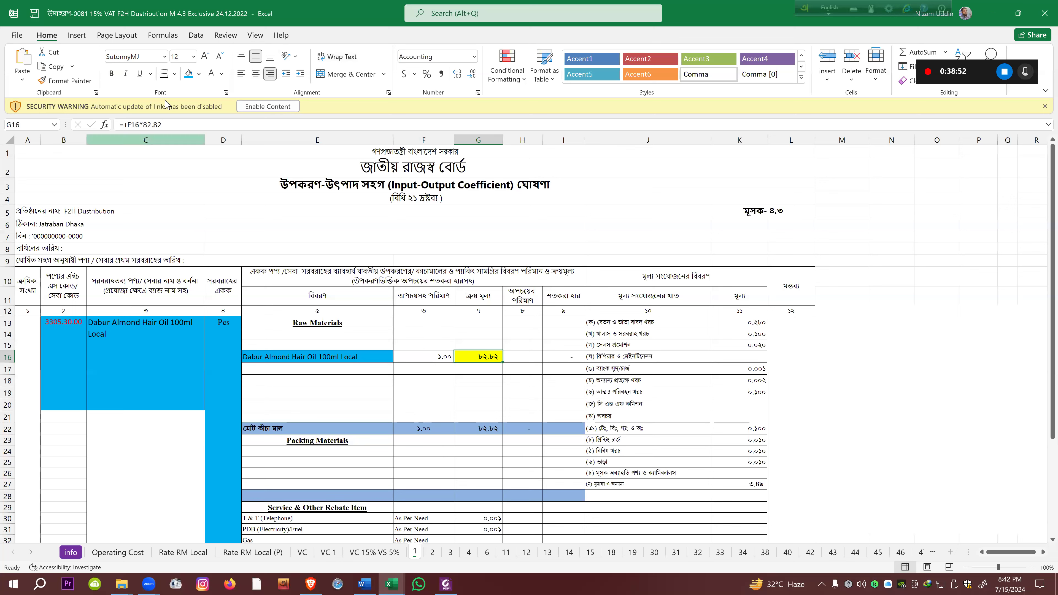
pyautogui.click(188, 73)
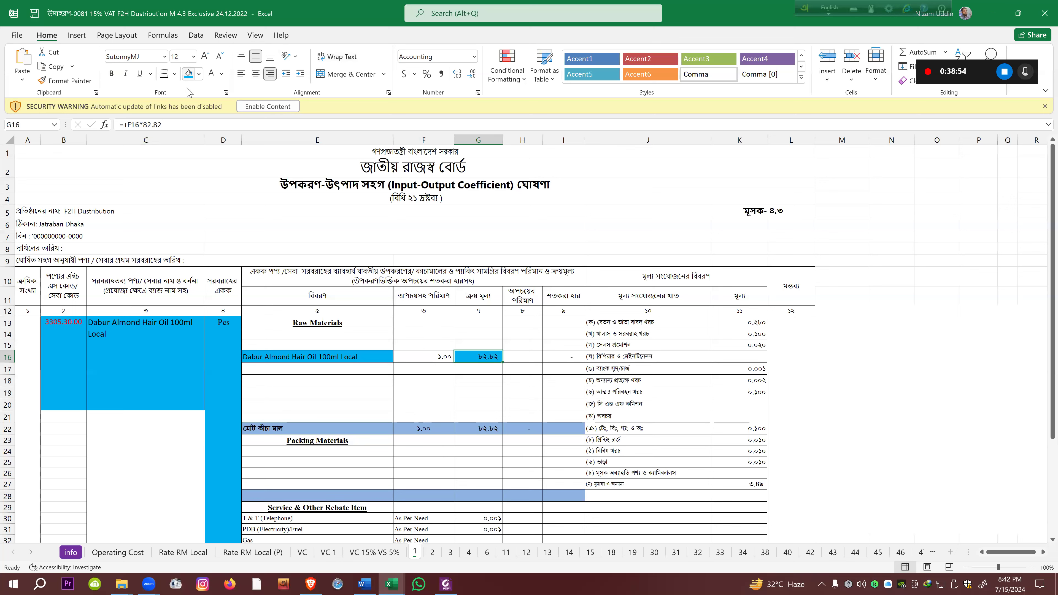
pyautogui.click(417, 356)
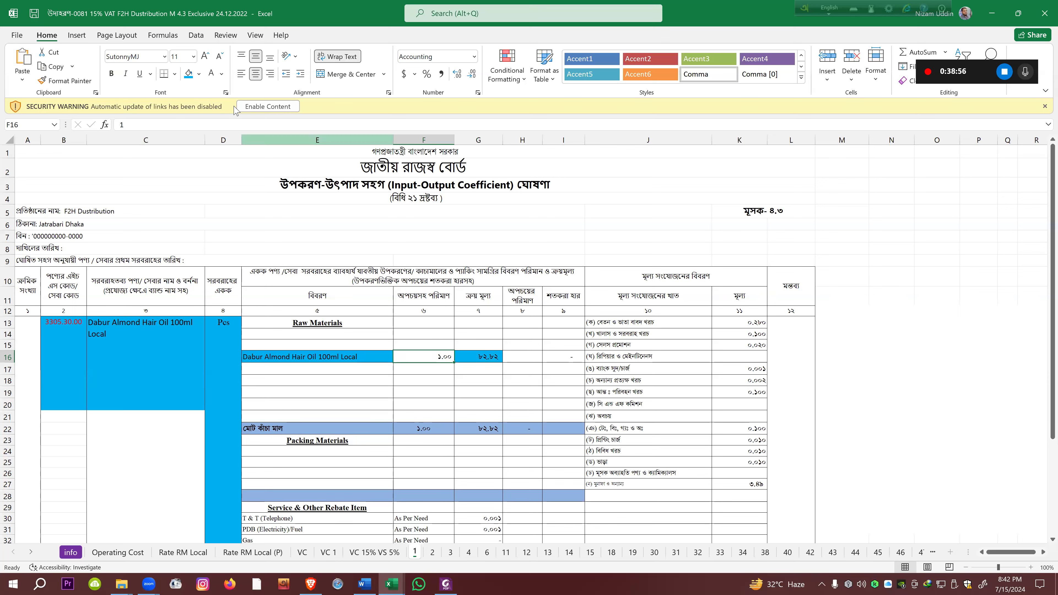
pyautogui.click(188, 74)
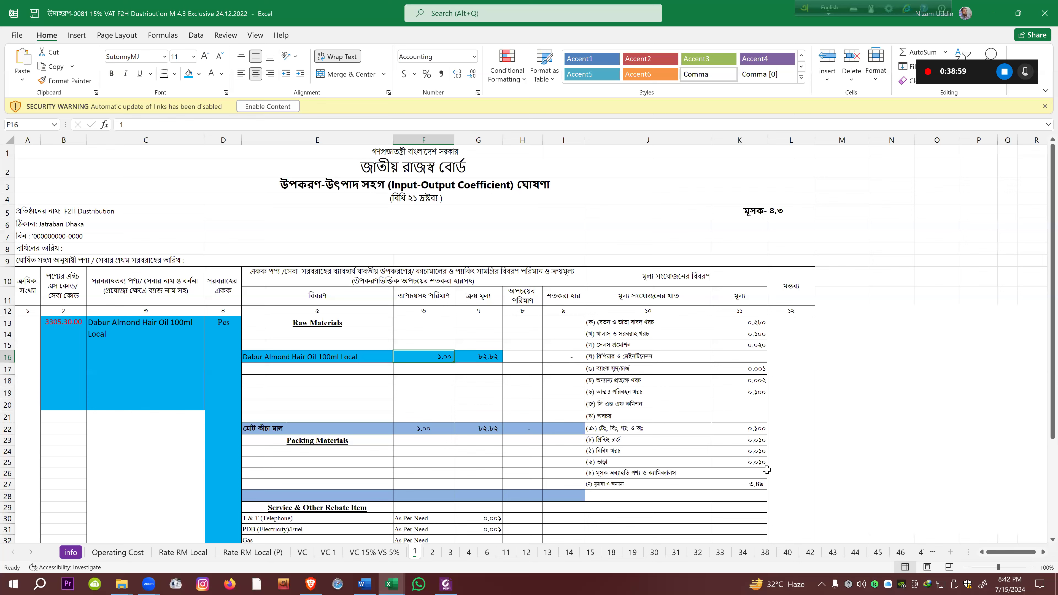
# On the VC sheet, fill the Value + VAT cell M8 of Dabur Almond Hair Oil 100ml Local with blue
pyautogui.moveTo(1042, 378); pyautogui.dragTo(1041, 448)
pyautogui.click(301, 552)
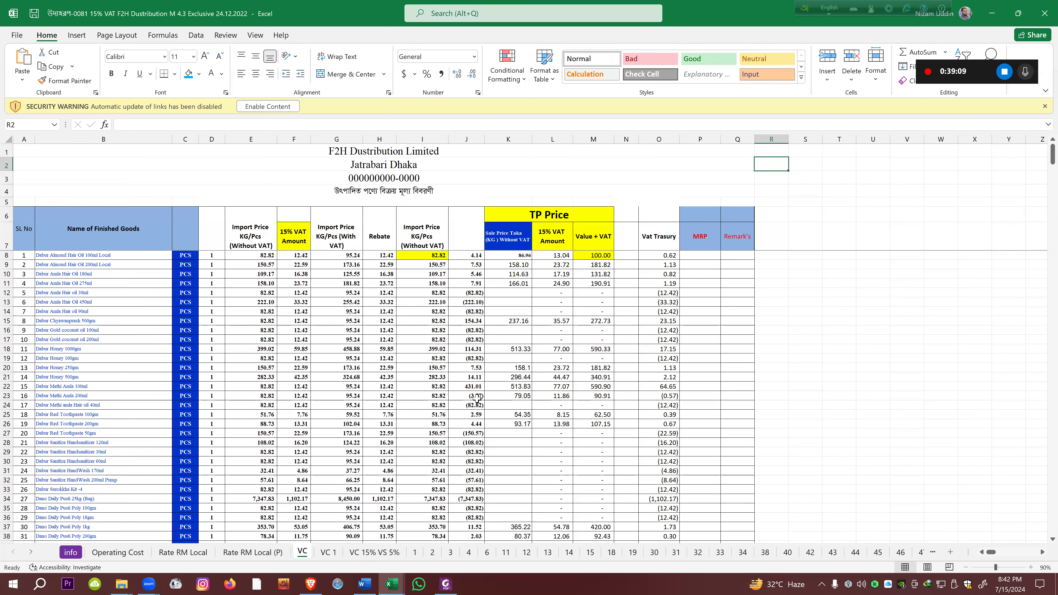
pyautogui.scroll(-1, 474, 400)
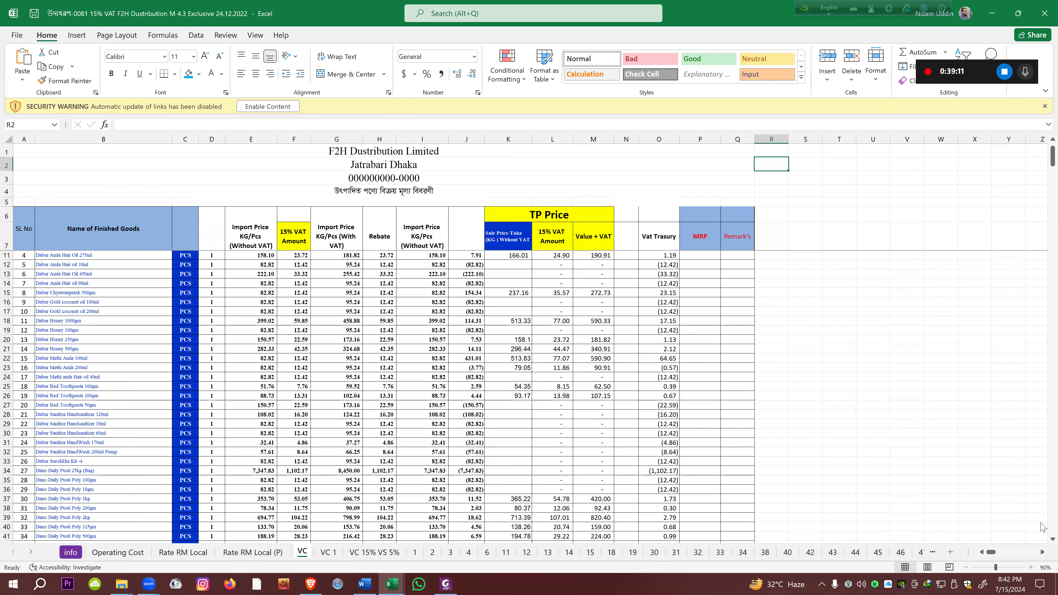
pyautogui.scroll(1, 1042, 163)
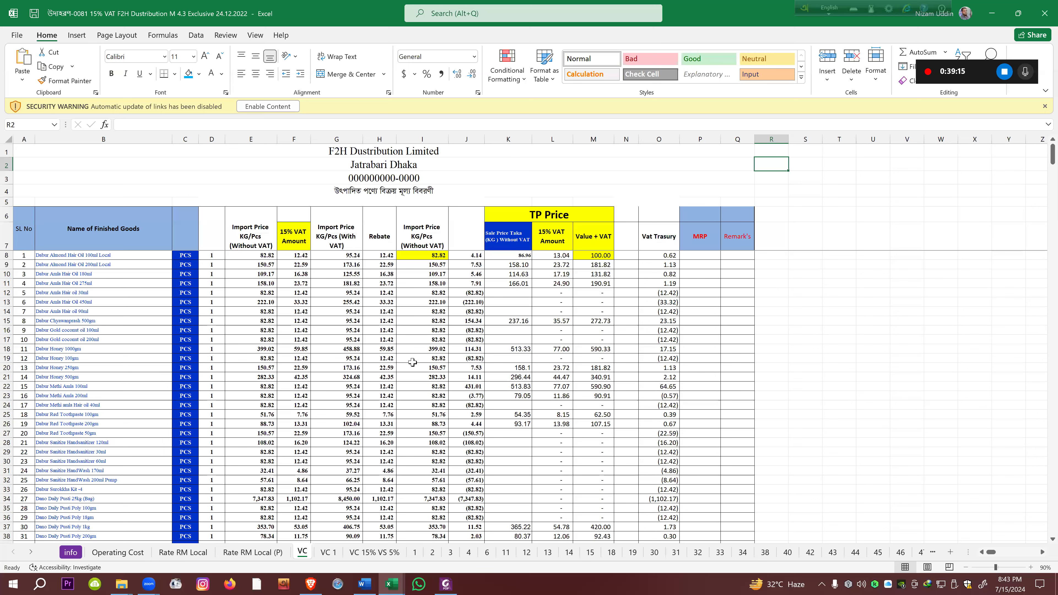
pyautogui.click(596, 255)
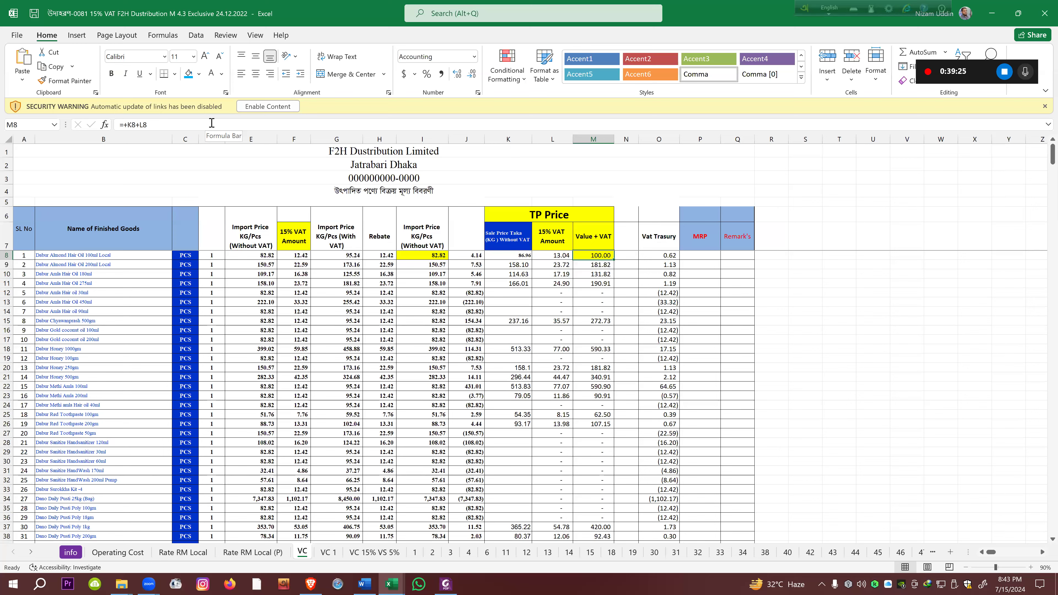
pyautogui.scroll(3, 1043, 173)
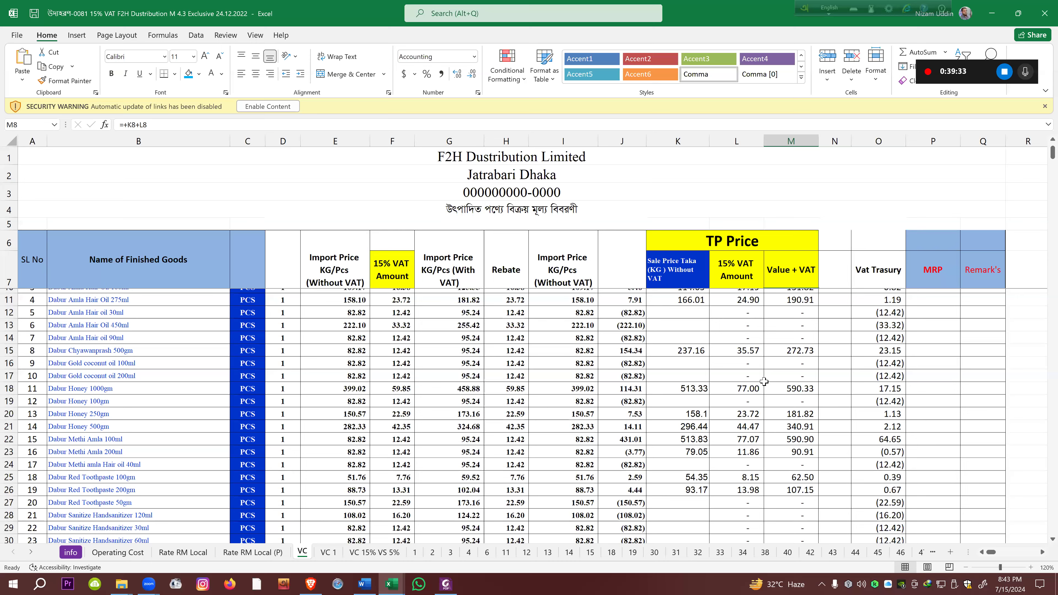
pyautogui.scroll(-1, 1042, 173)
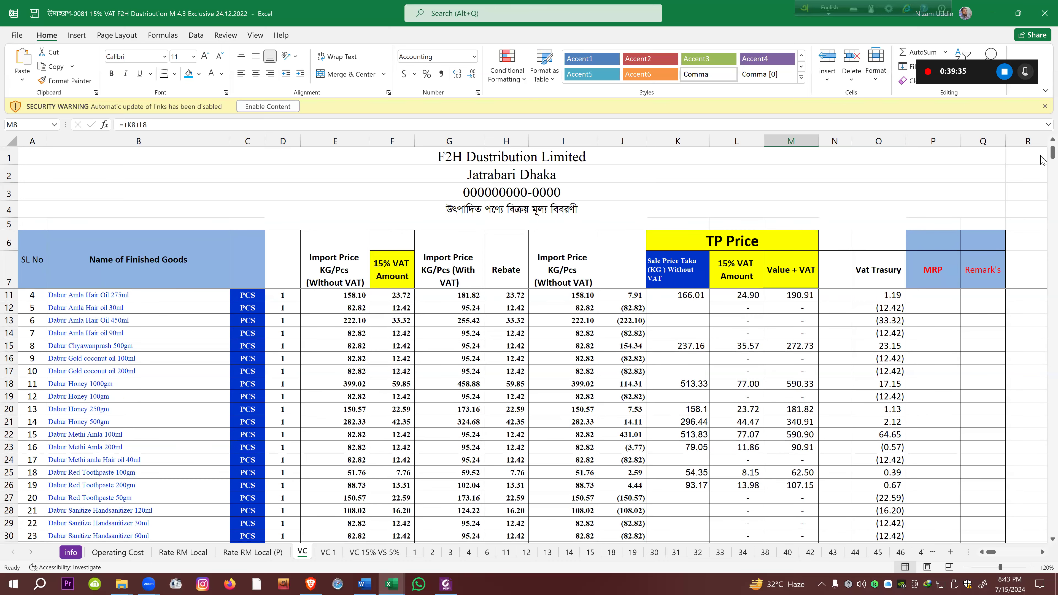
pyautogui.scroll(1, 1037, 158)
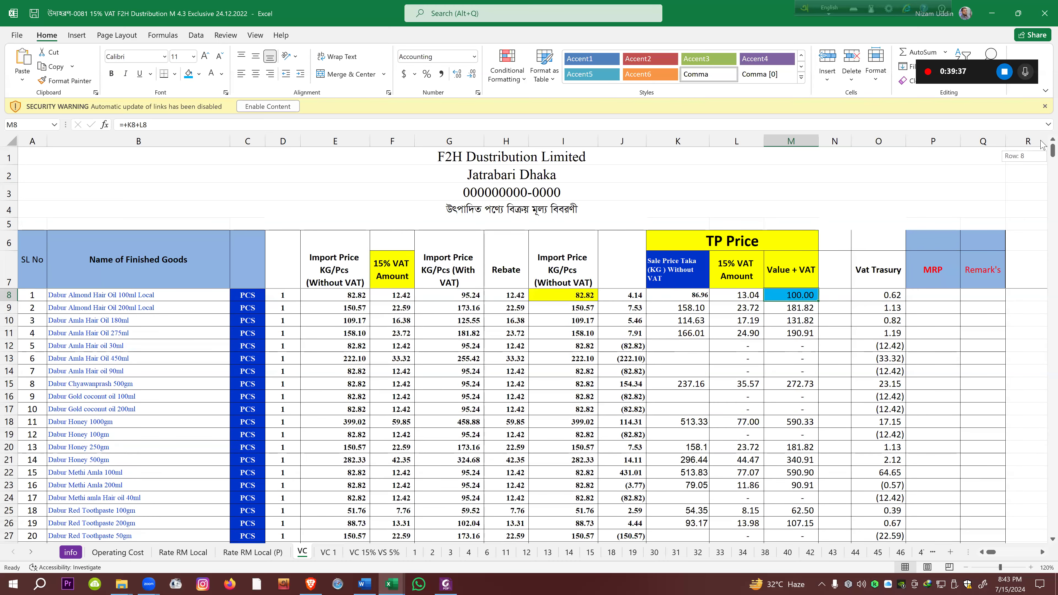
pyautogui.click(805, 295)
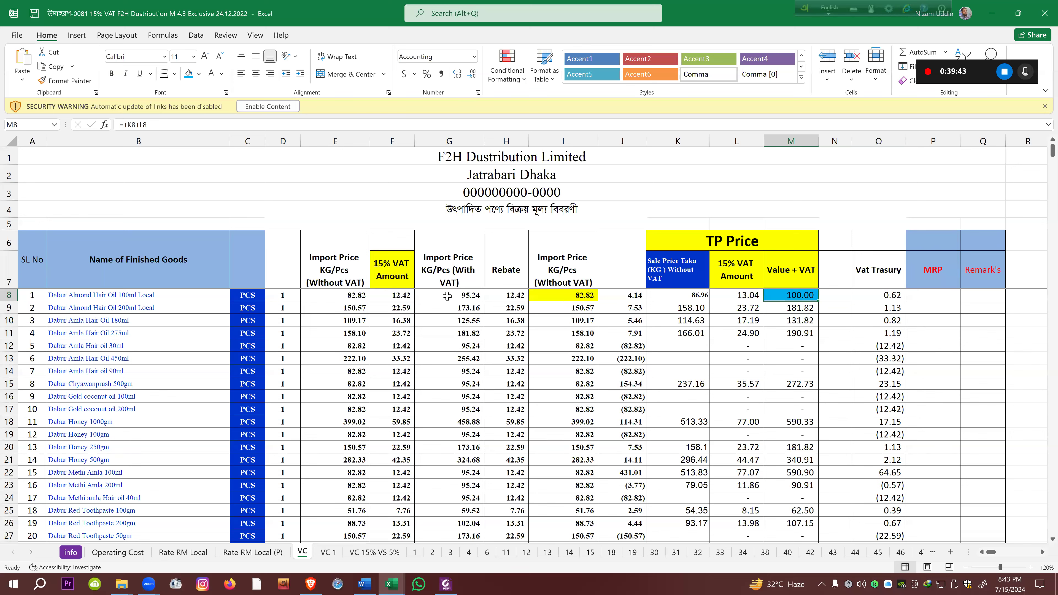
# Fill row 8's import price, 15% VAT amount, VAT-inclusive price and rebate cells, E8 to H8, with blue
pyautogui.click(338, 295)
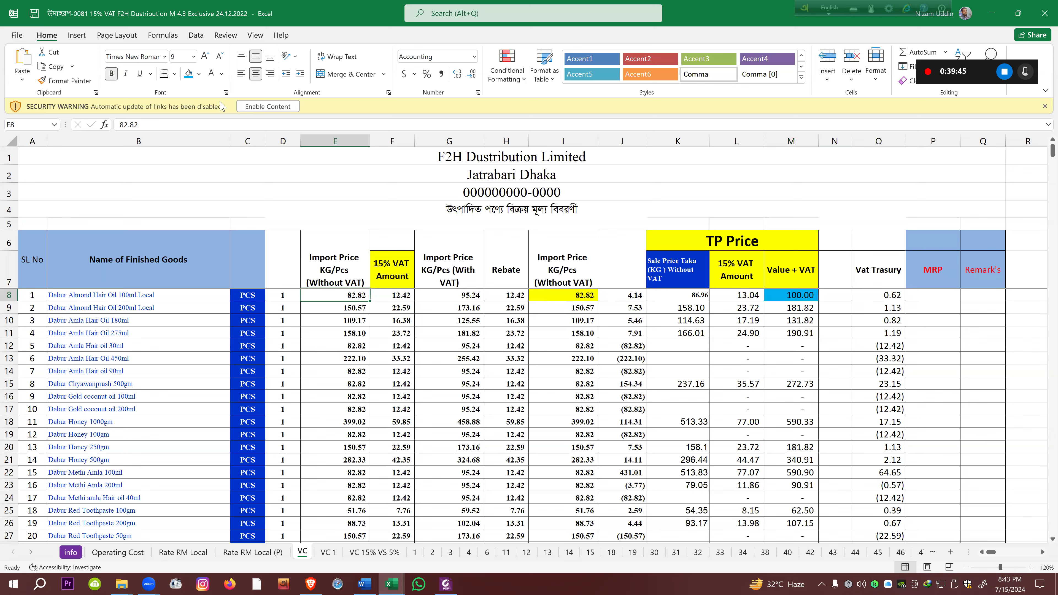
pyautogui.click(189, 73)
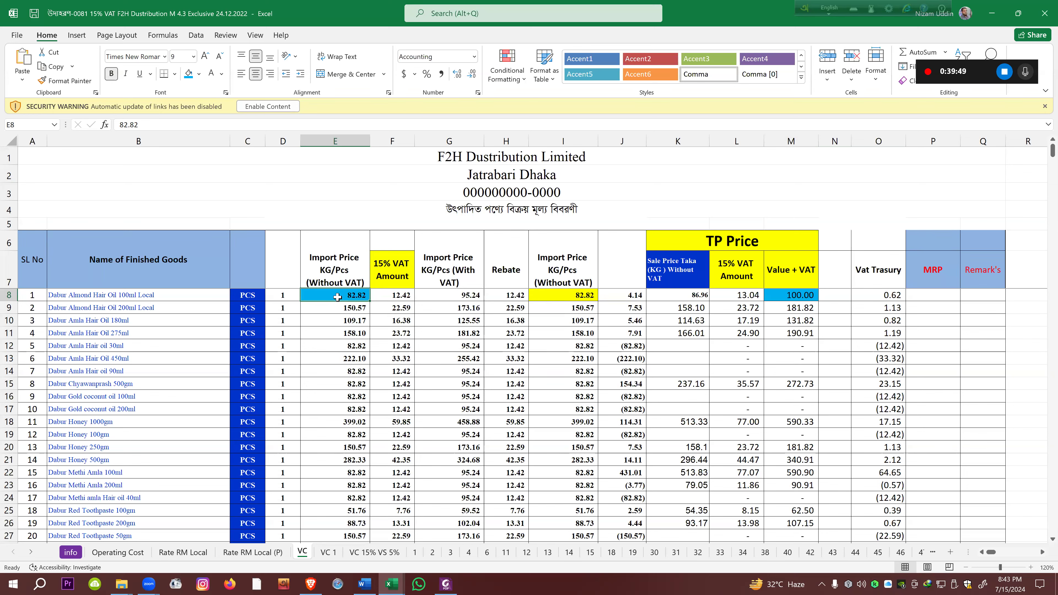
pyautogui.click(402, 294)
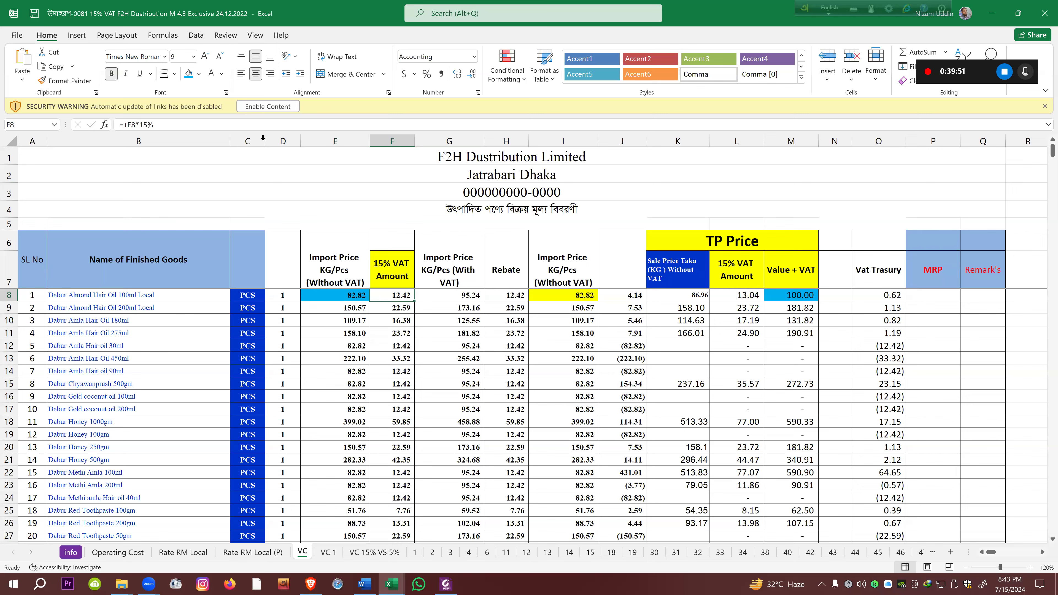
pyautogui.click(191, 78)
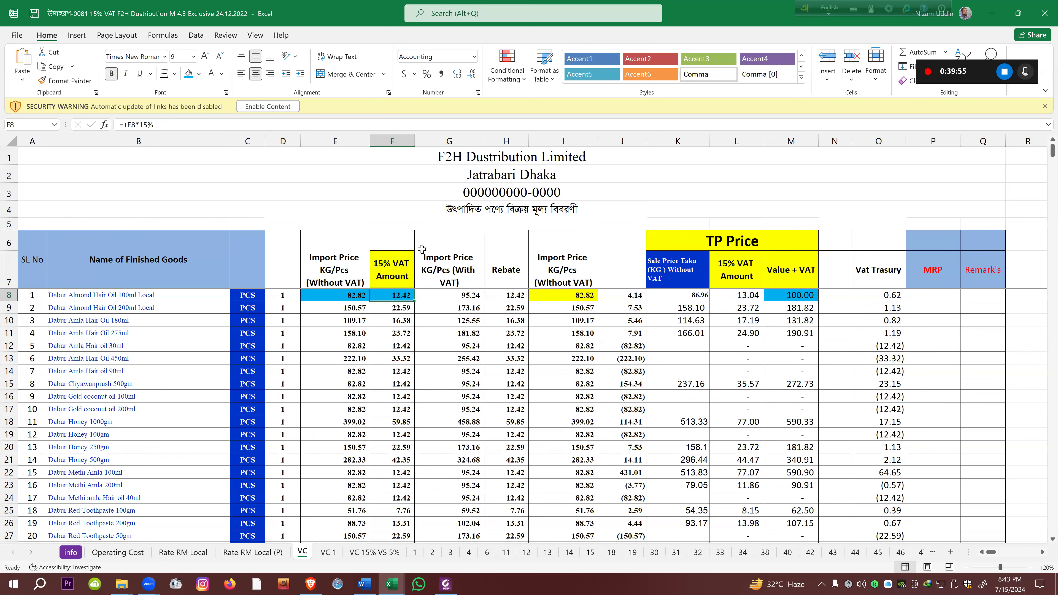
pyautogui.click(470, 296)
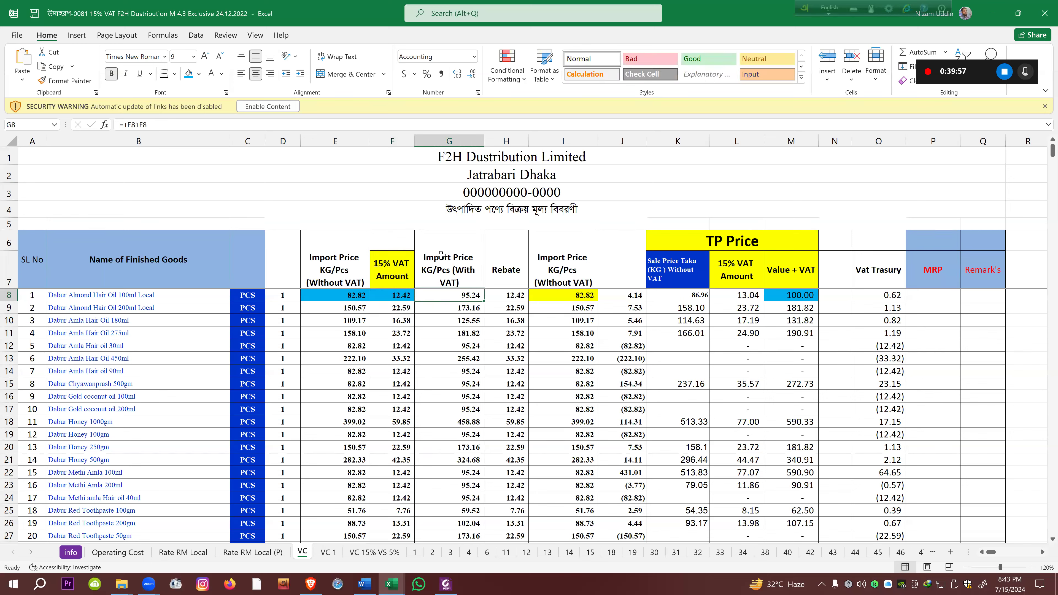
pyautogui.click(189, 78)
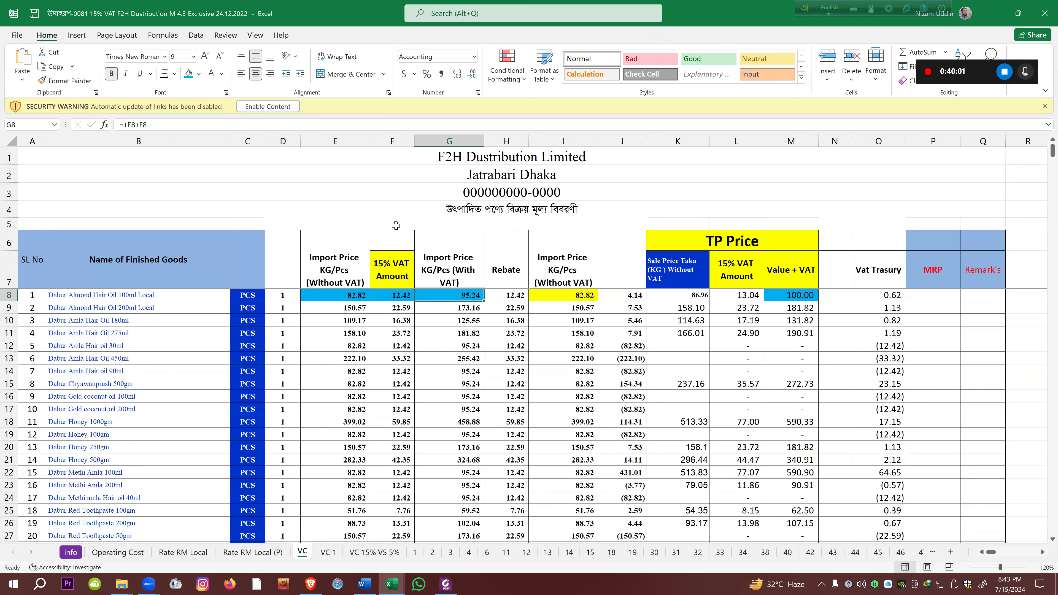
pyautogui.click(516, 294)
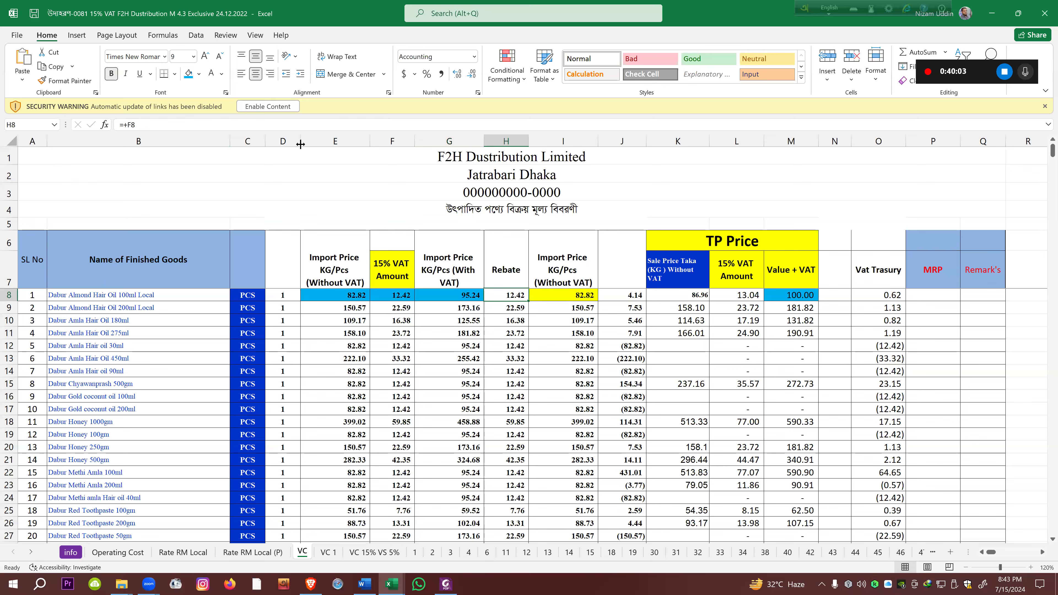
pyautogui.click(189, 74)
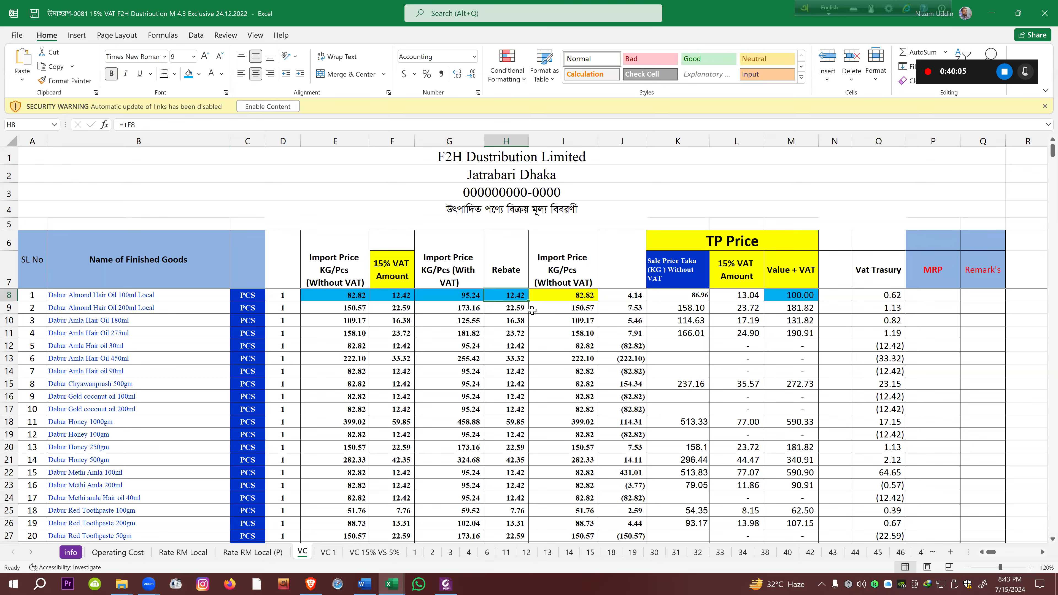
# Compare the VAT-inclusive import price in G8 with the Value + VAT in M8, and review E8 and rebate H8
pyautogui.click(451, 295)
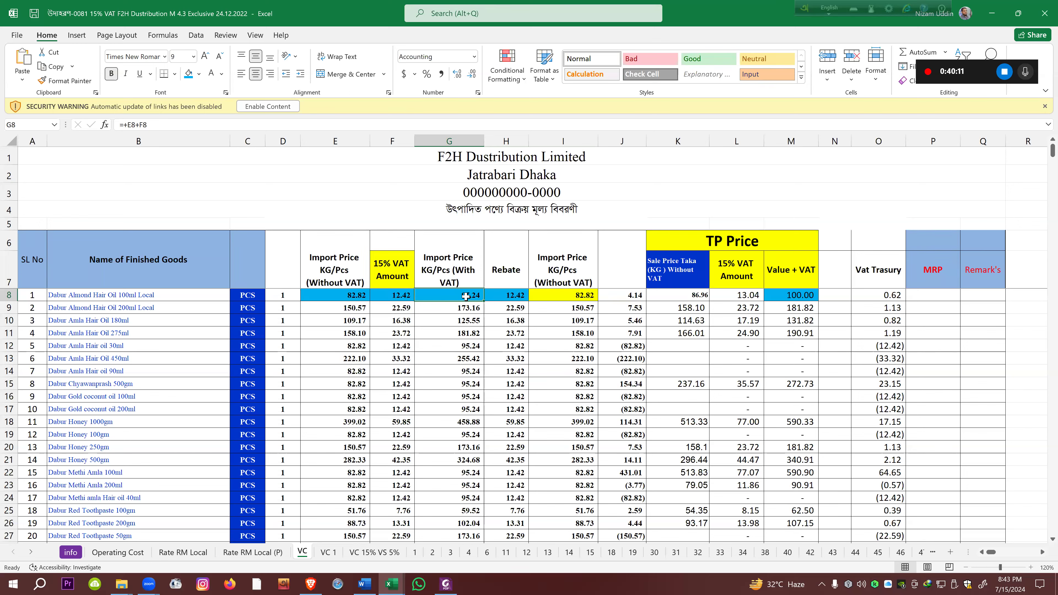
pyautogui.click(790, 296)
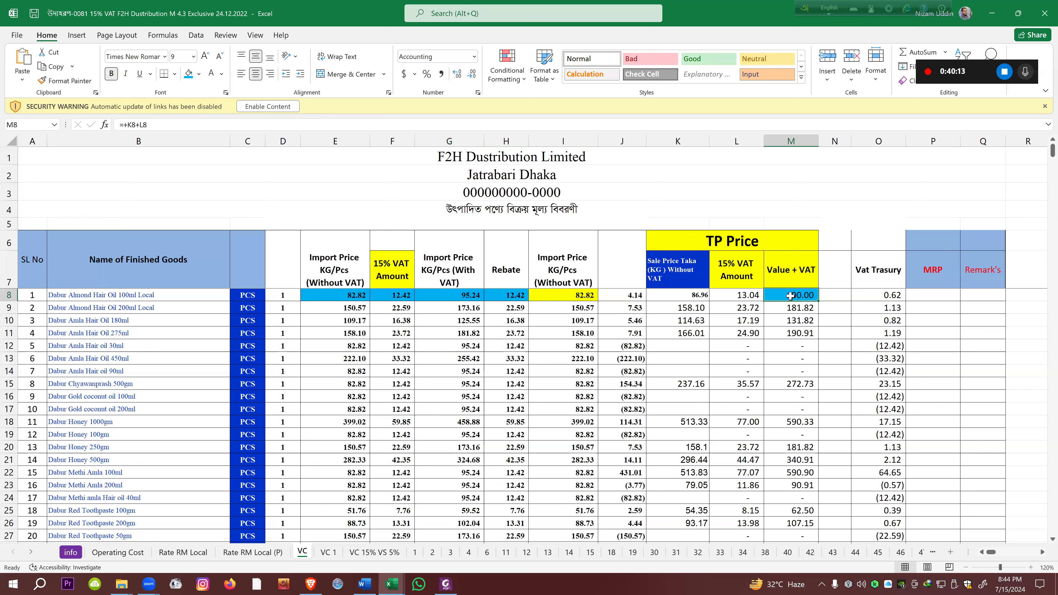
pyautogui.click(456, 295)
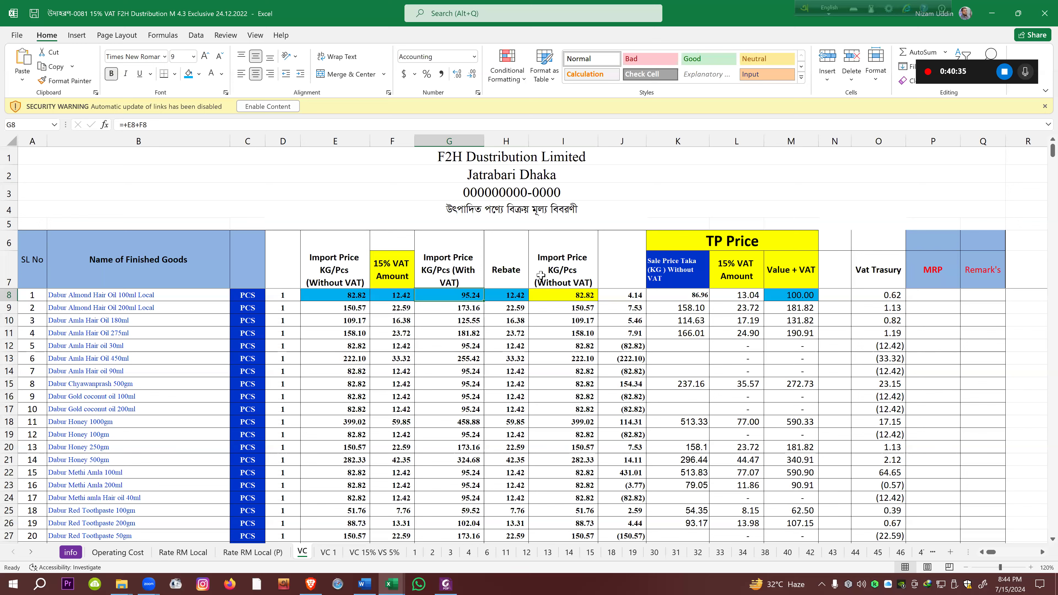
pyautogui.click(358, 295)
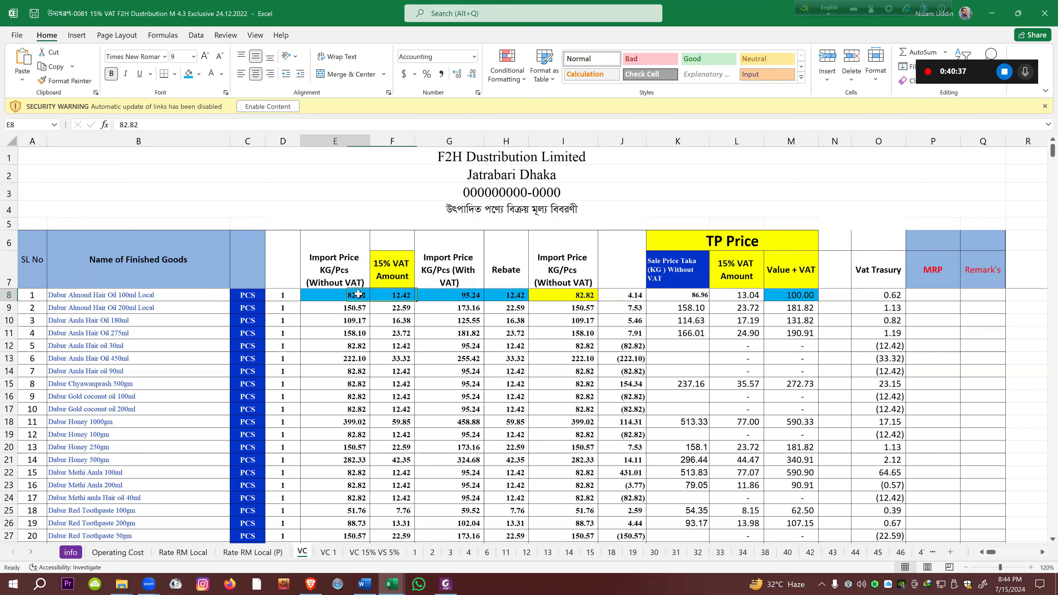
pyautogui.click(521, 295)
# Fill the post-rebate import price cell I8 with red, and check the price difference formula in J8
pyautogui.click(554, 294)
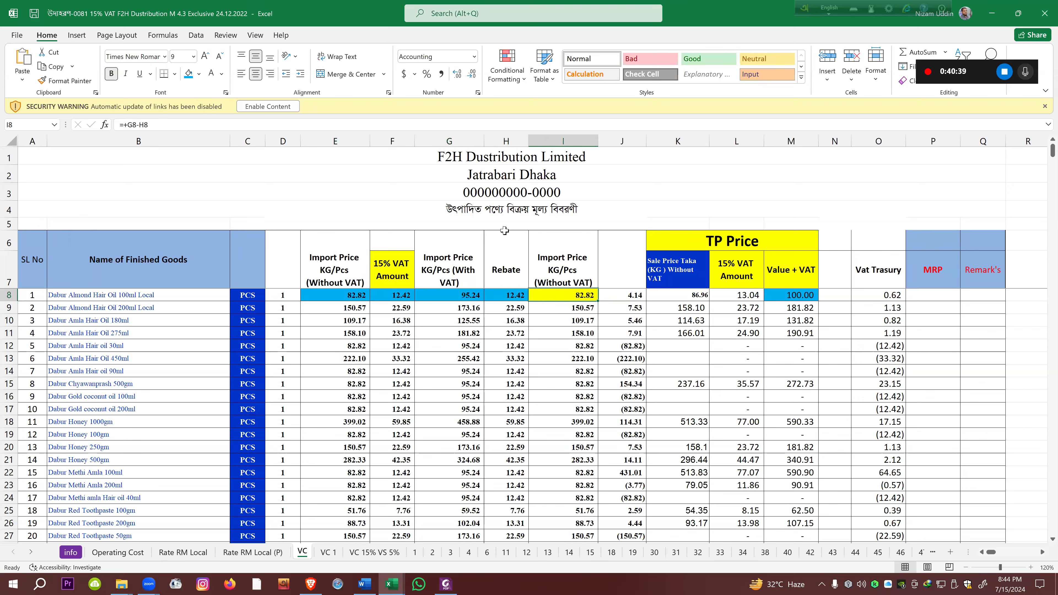
pyautogui.click(188, 74)
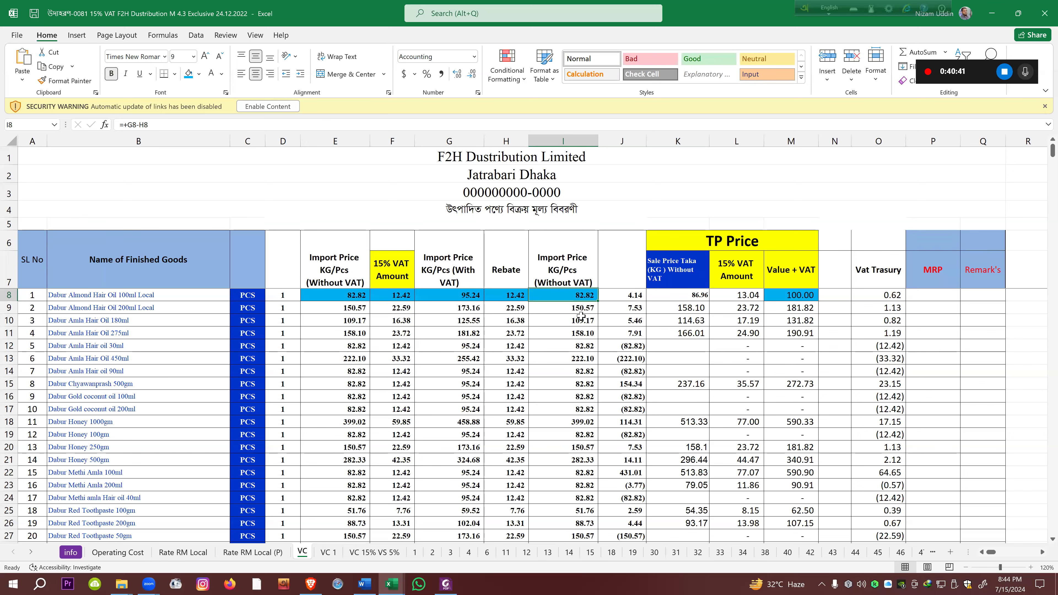
pyautogui.click(199, 74)
pyautogui.click(197, 179)
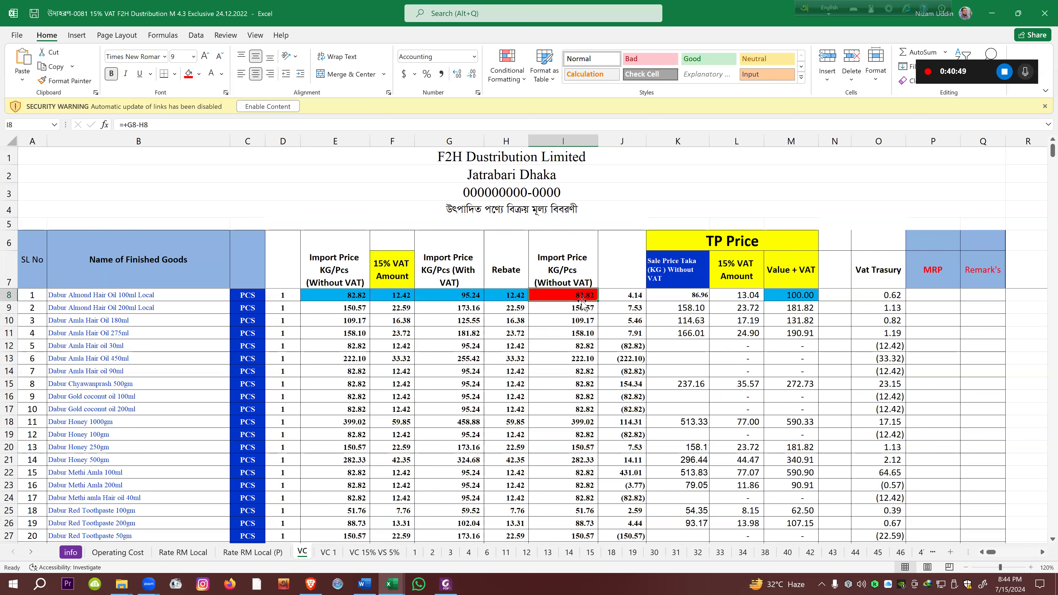
pyautogui.click(622, 297)
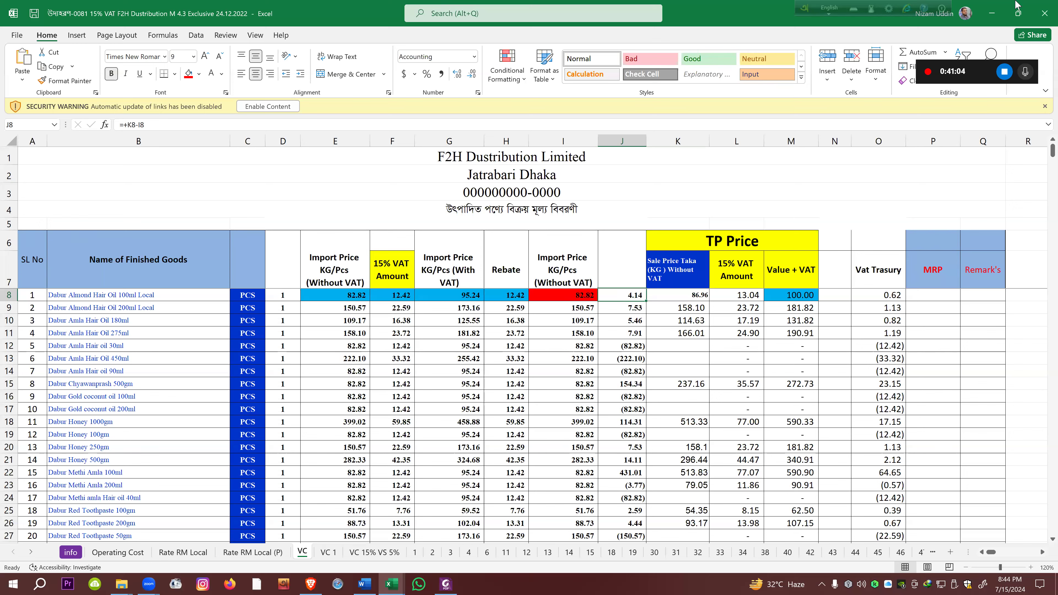
# Return to sheet 1 of the M 4.3 workbook and fill the total price cell M38 with red
pyautogui.click(992, 14)
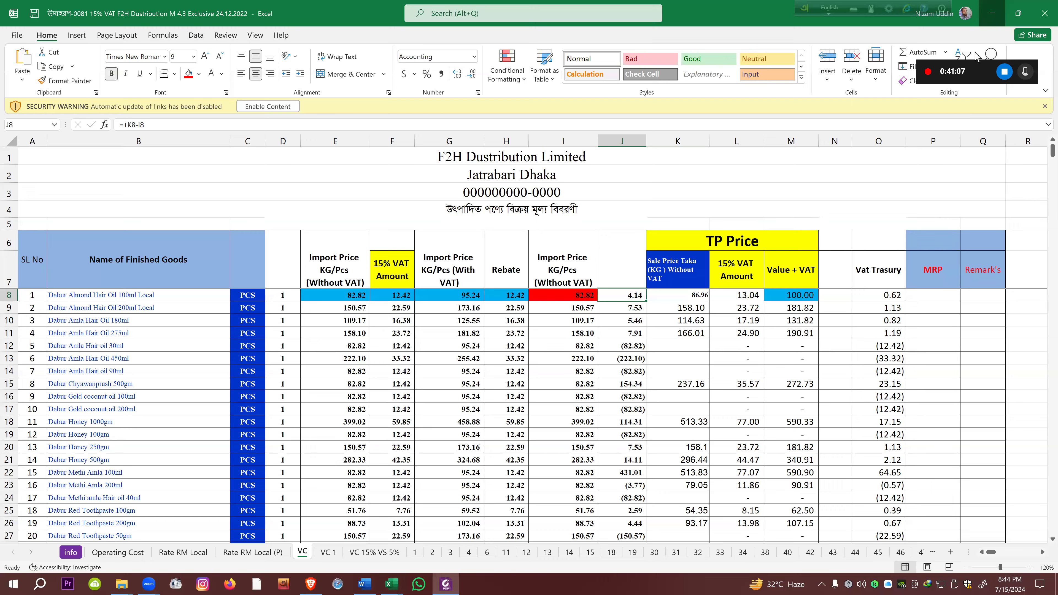
pyautogui.click(390, 583)
pyautogui.click(842, 491)
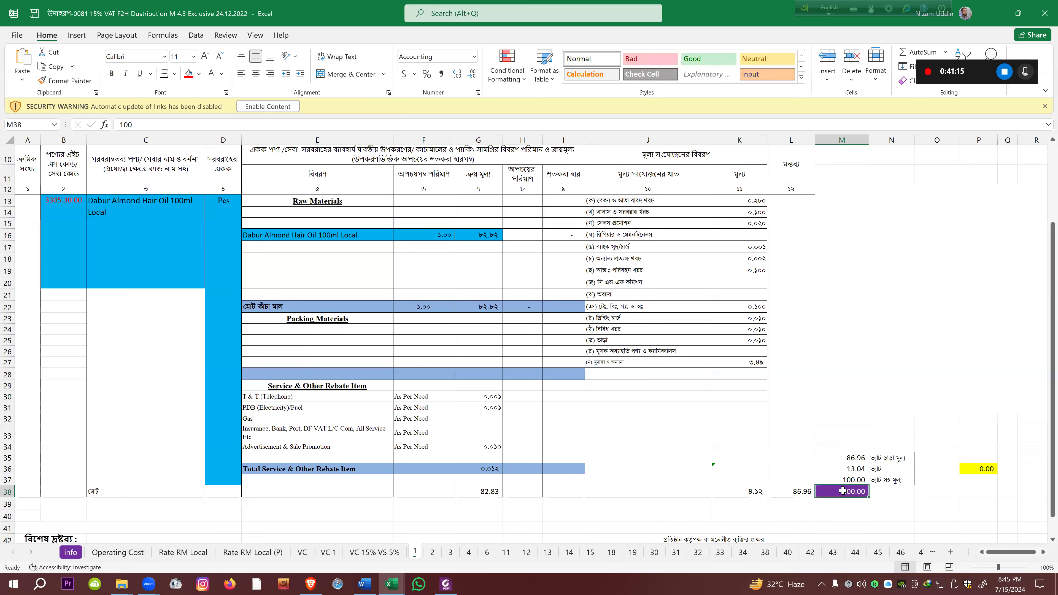
pyautogui.click(188, 78)
# Fill the VAT amount cell M36 with yellow
pyautogui.click(845, 471)
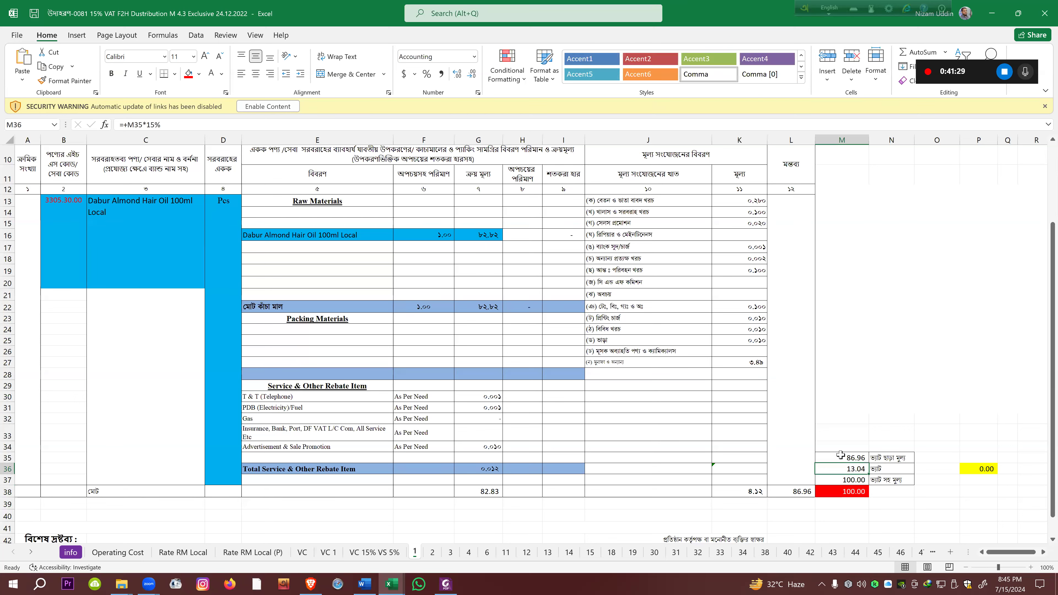
pyautogui.click(199, 74)
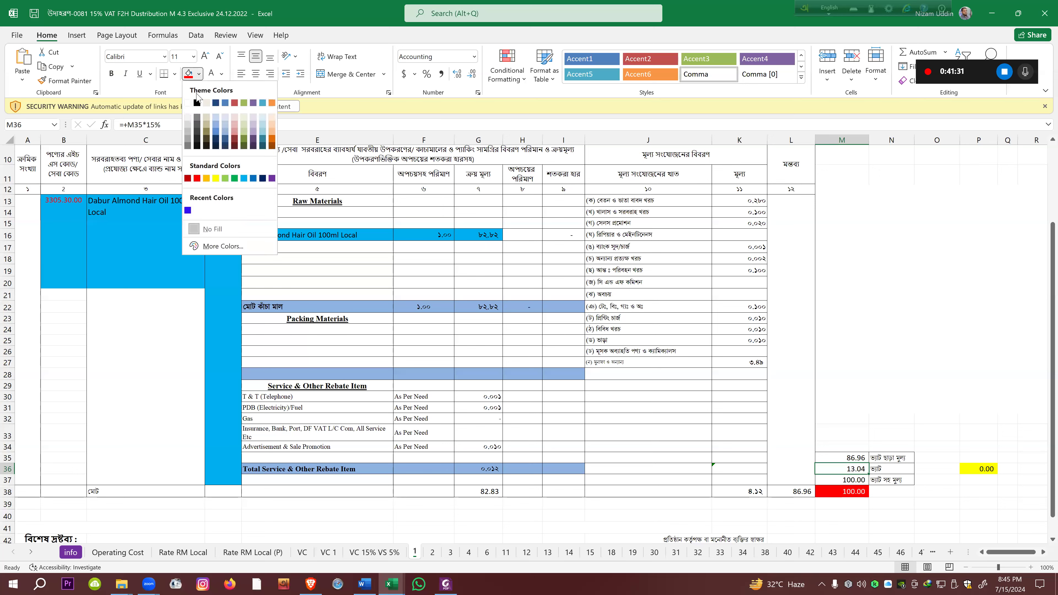
pyautogui.click(215, 179)
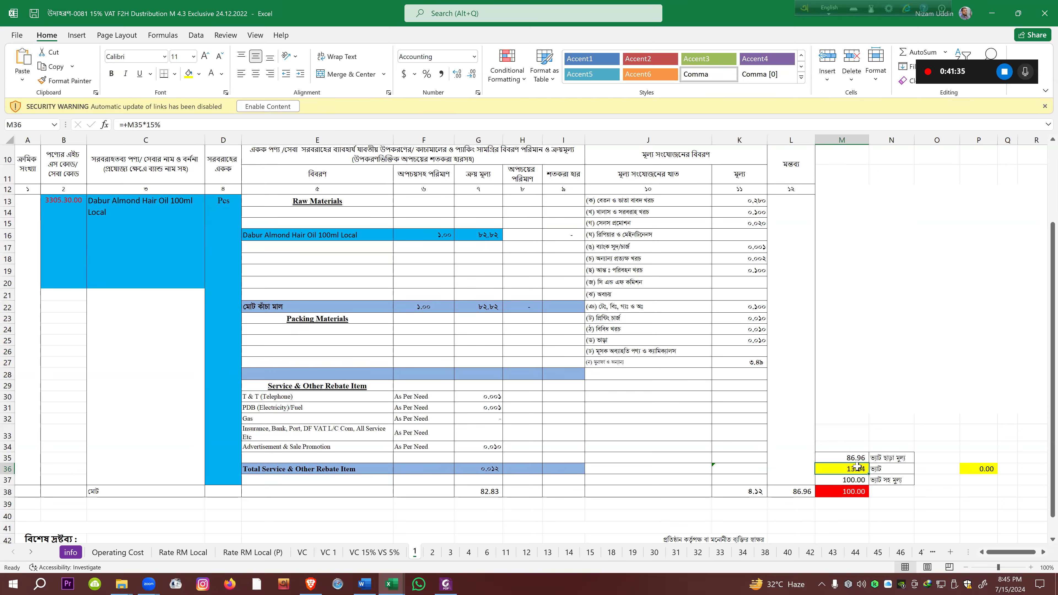
# Review how the total price in M38 breaks down into the VAT in M36 and the VAT-exclusive value in M35
pyautogui.click(855, 491)
pyautogui.click(852, 469)
pyautogui.click(848, 455)
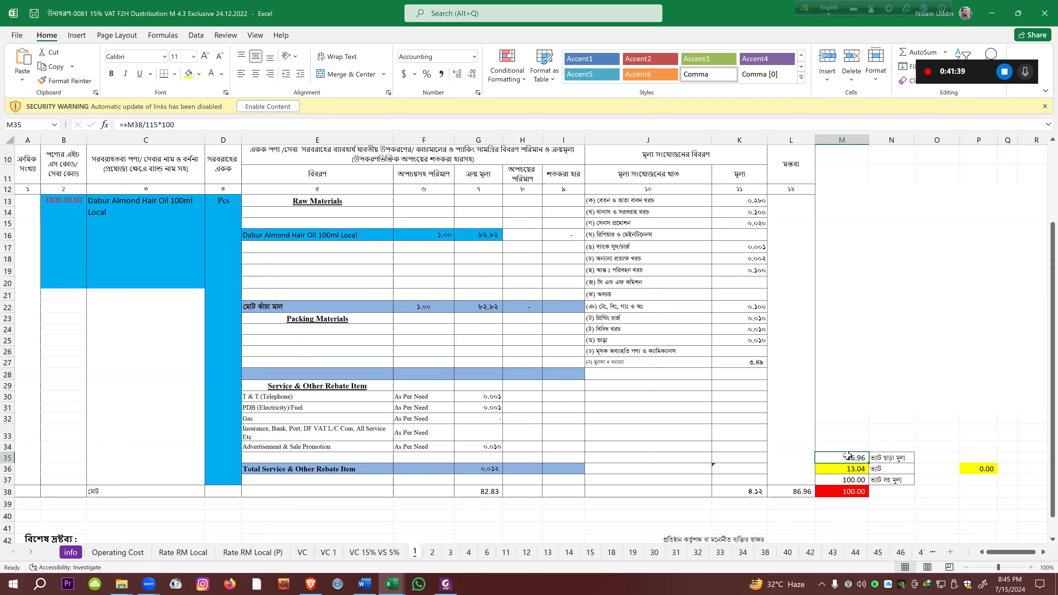
# Fill the VAT-exclusive value cell M35 and the purchase price total cell G38 with green
pyautogui.click(200, 75)
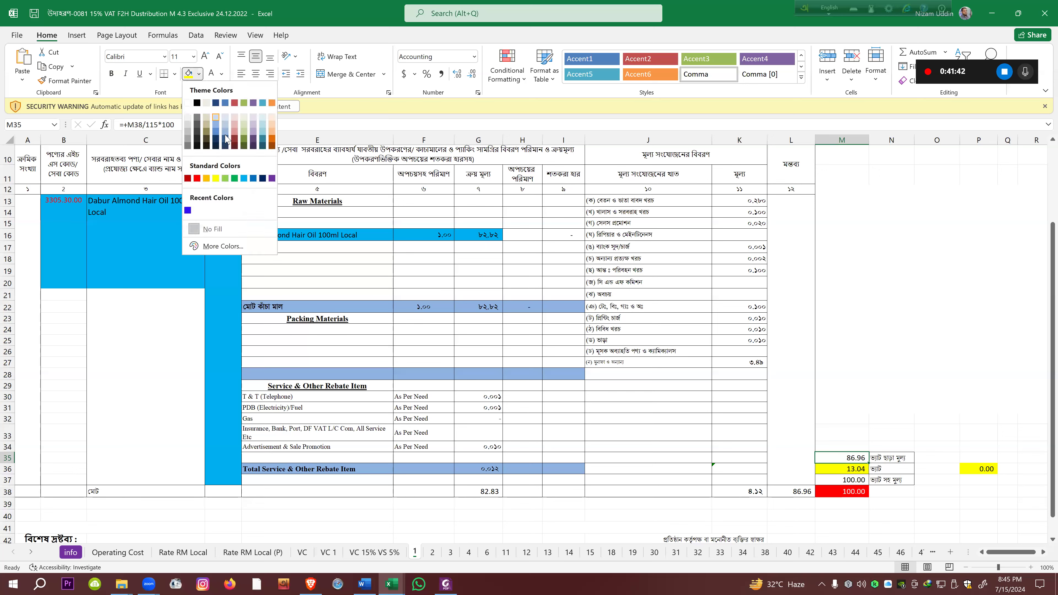
pyautogui.click(233, 178)
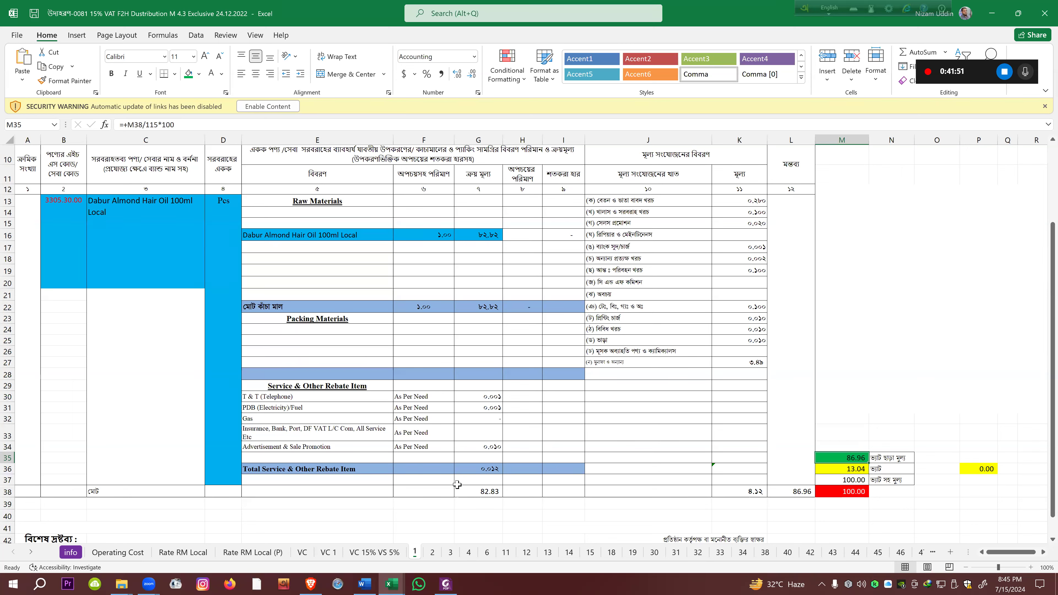
pyautogui.click(470, 494)
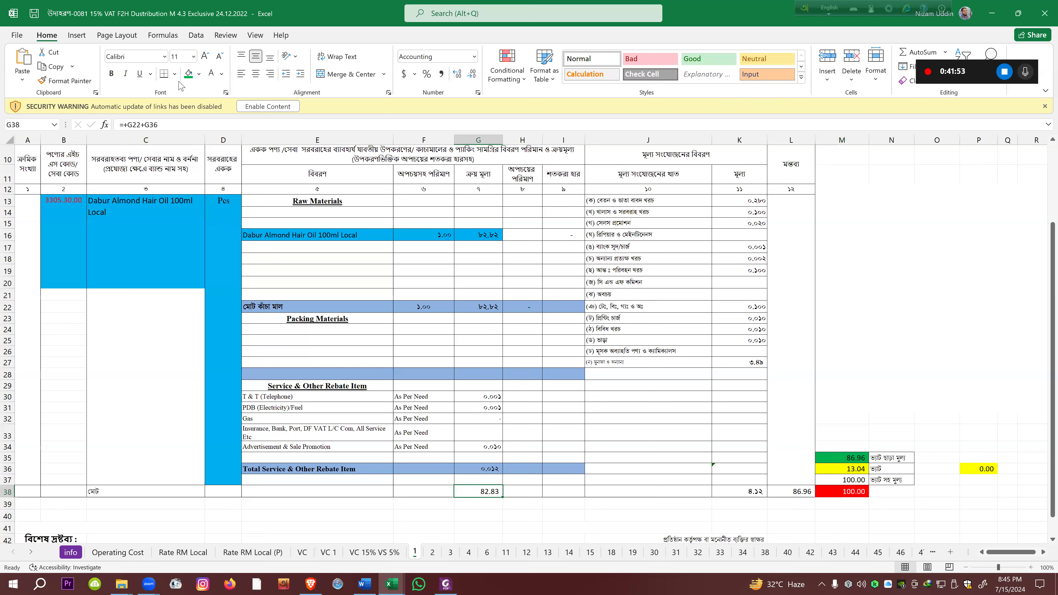
pyautogui.click(188, 74)
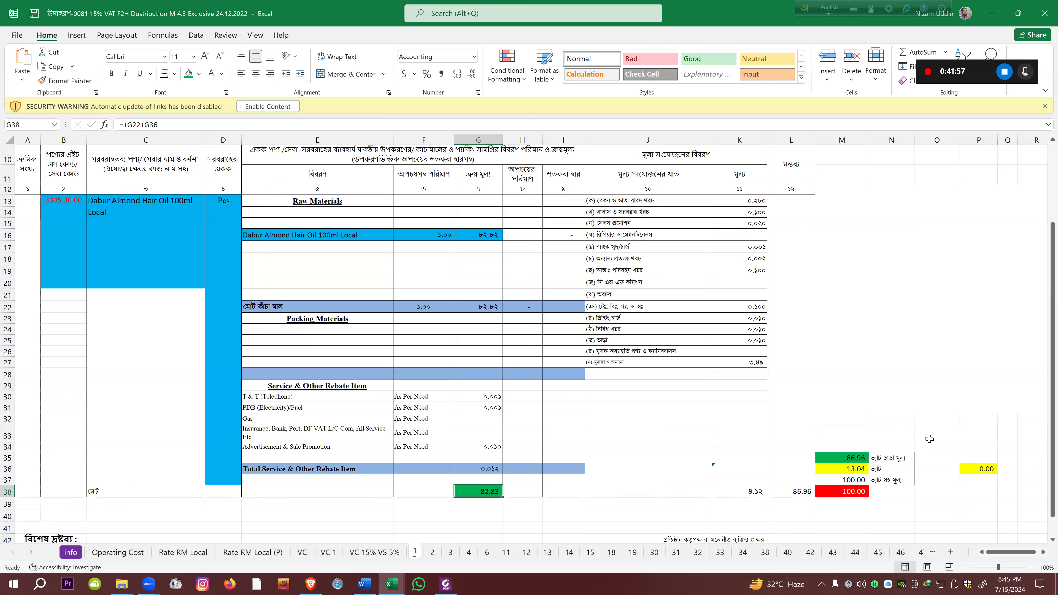
# Calculate the value addition in cell O33 with the formula +M35-G38
pyautogui.click(932, 431)
pyautogui.write('+')
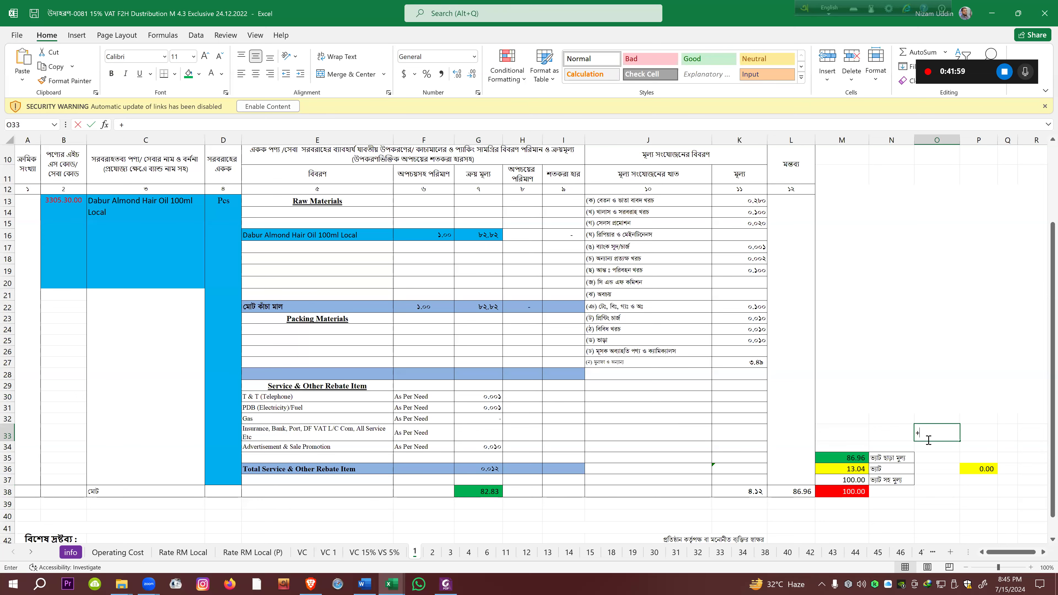
pyautogui.write('-')
pyautogui.click(488, 491)
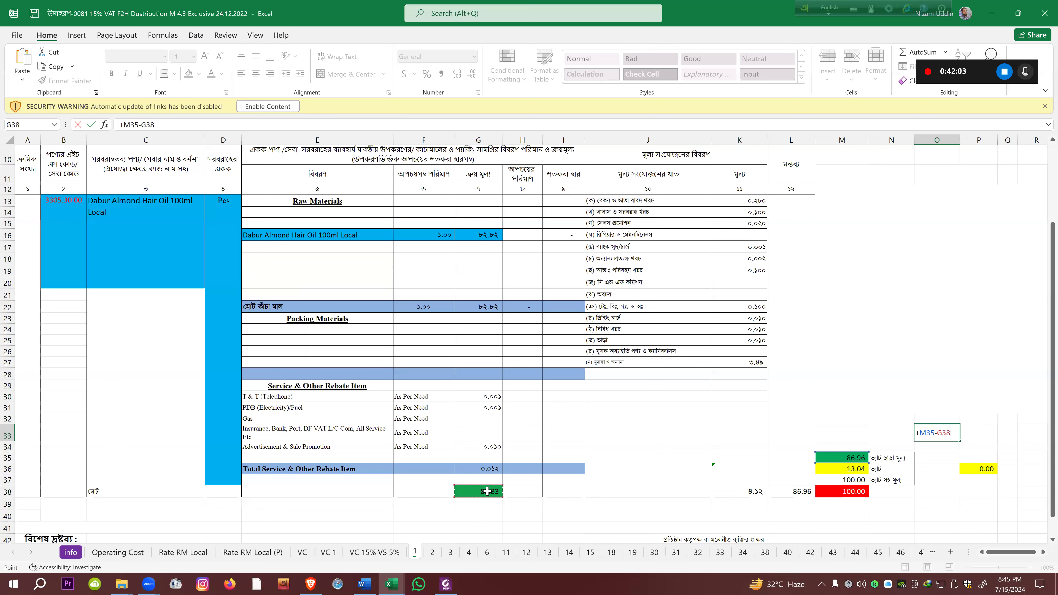
pyautogui.press('Return')
pyautogui.click(949, 434)
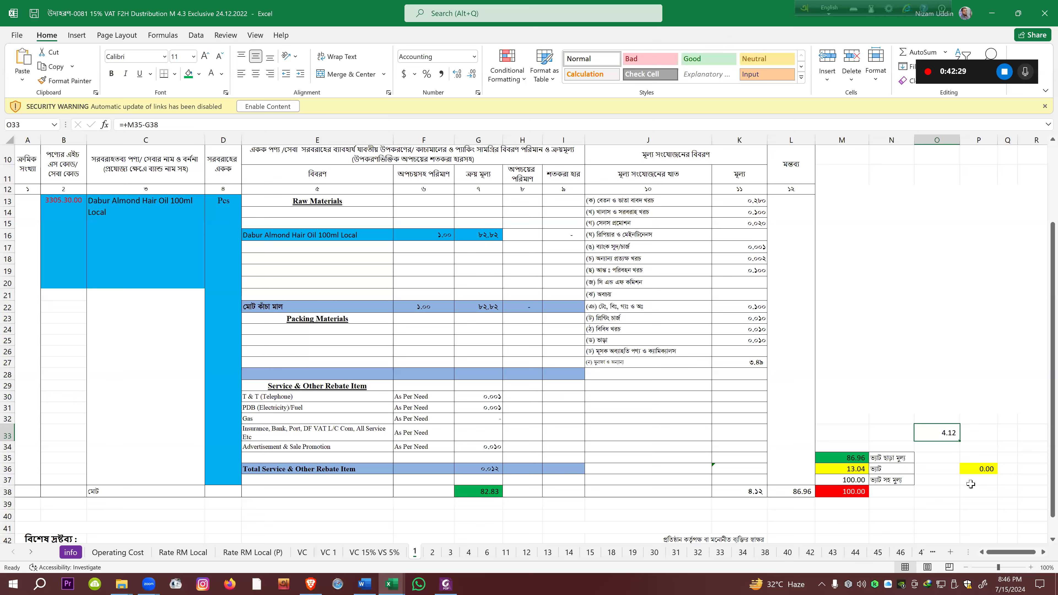
# Compare G38 and M35 with the difference in O33, and examine the value-addition cost items in column K
pyautogui.click(488, 495)
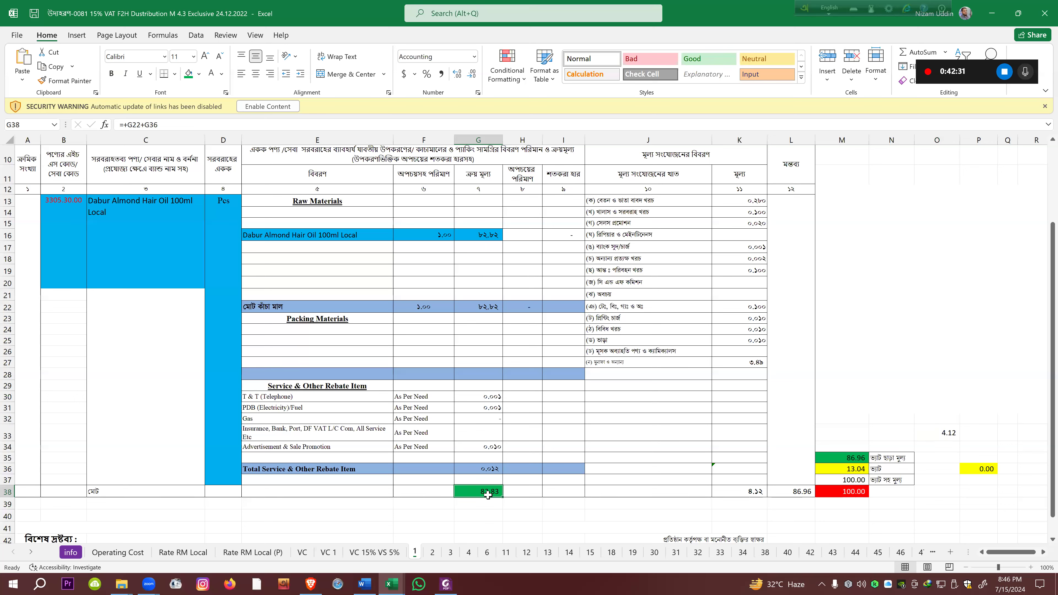
pyautogui.click(841, 457)
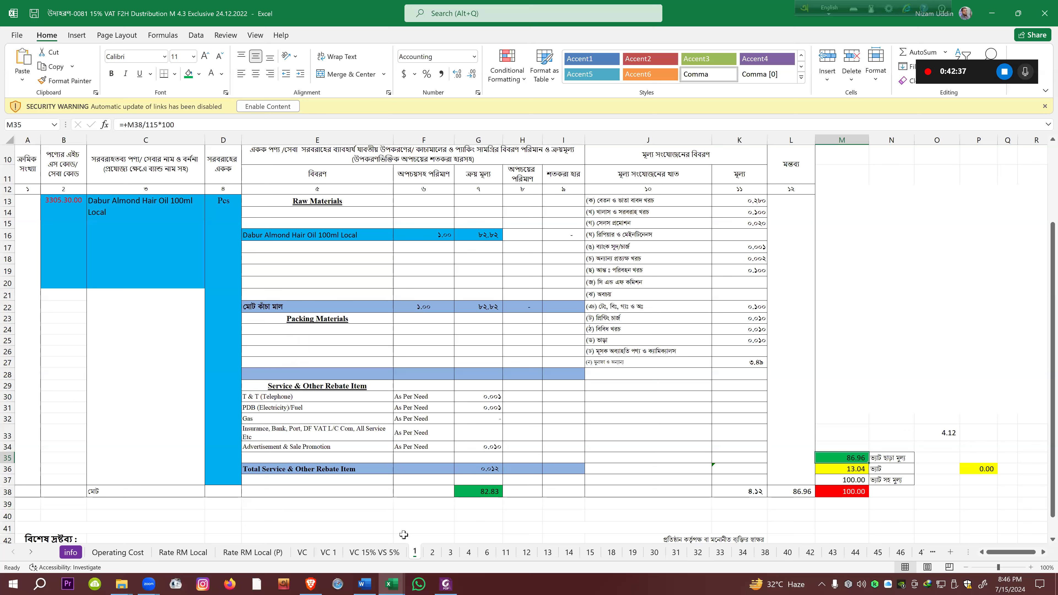
pyautogui.click(489, 491)
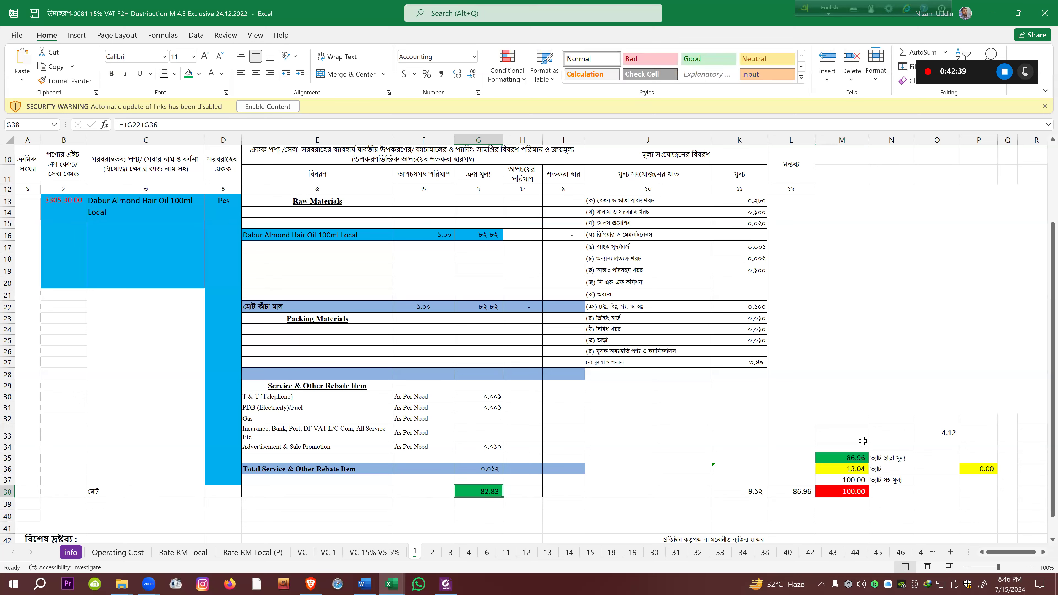
pyautogui.click(837, 458)
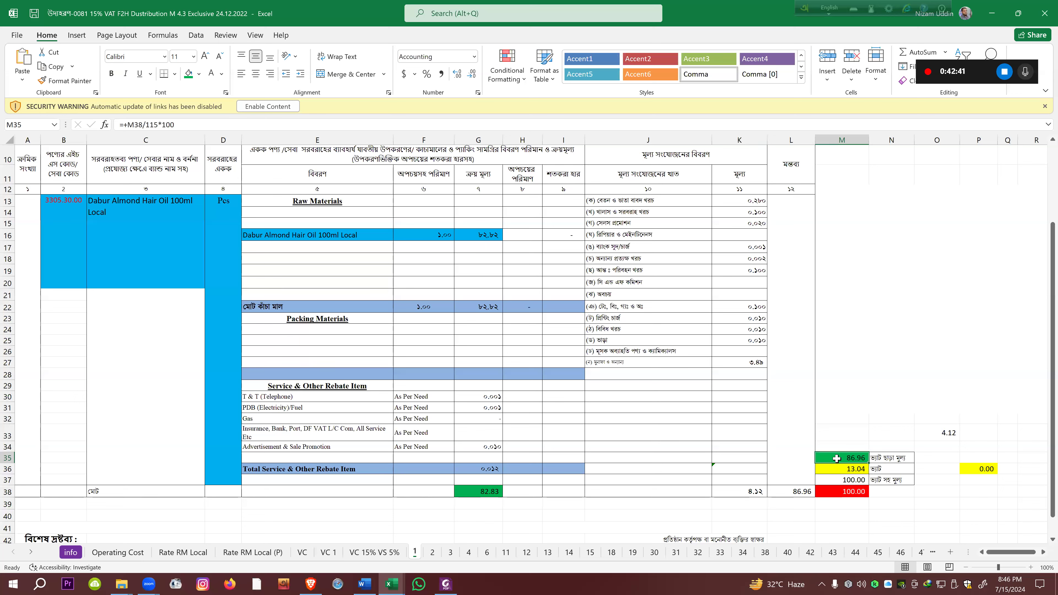
pyautogui.click(940, 436)
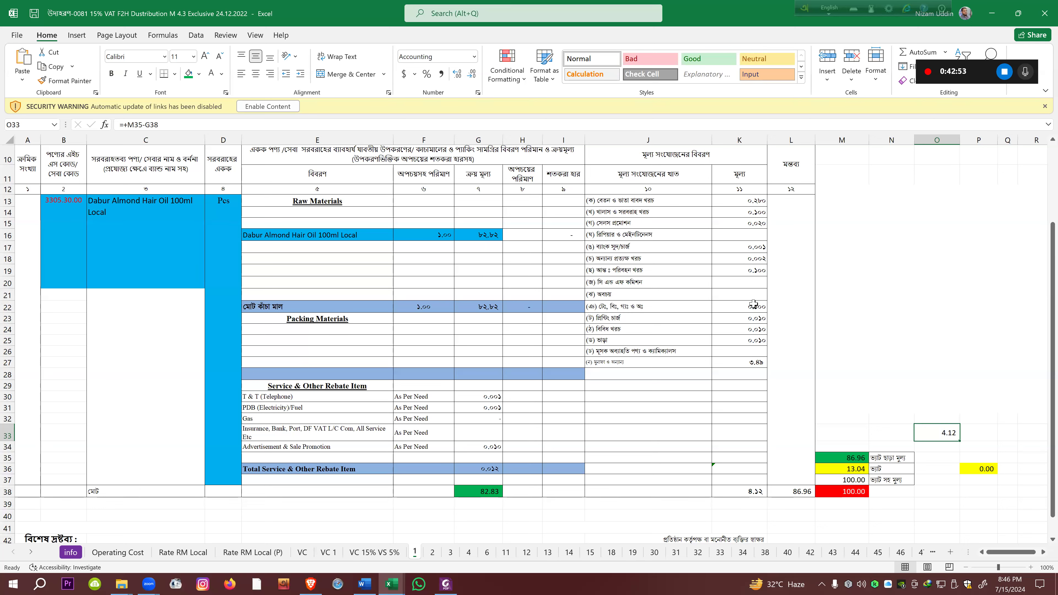
pyautogui.click(733, 201)
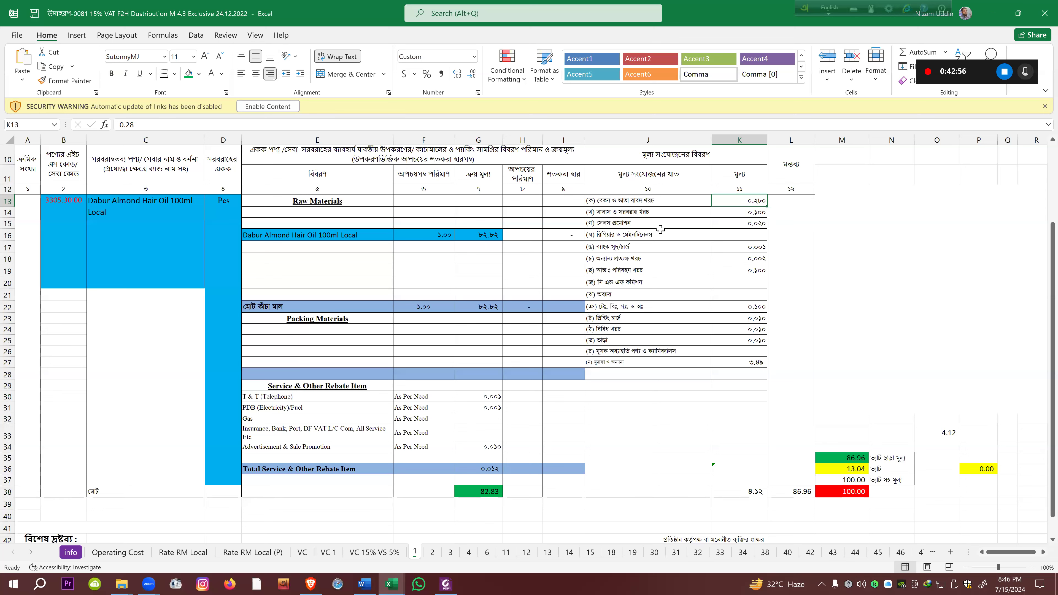
pyautogui.click(731, 210)
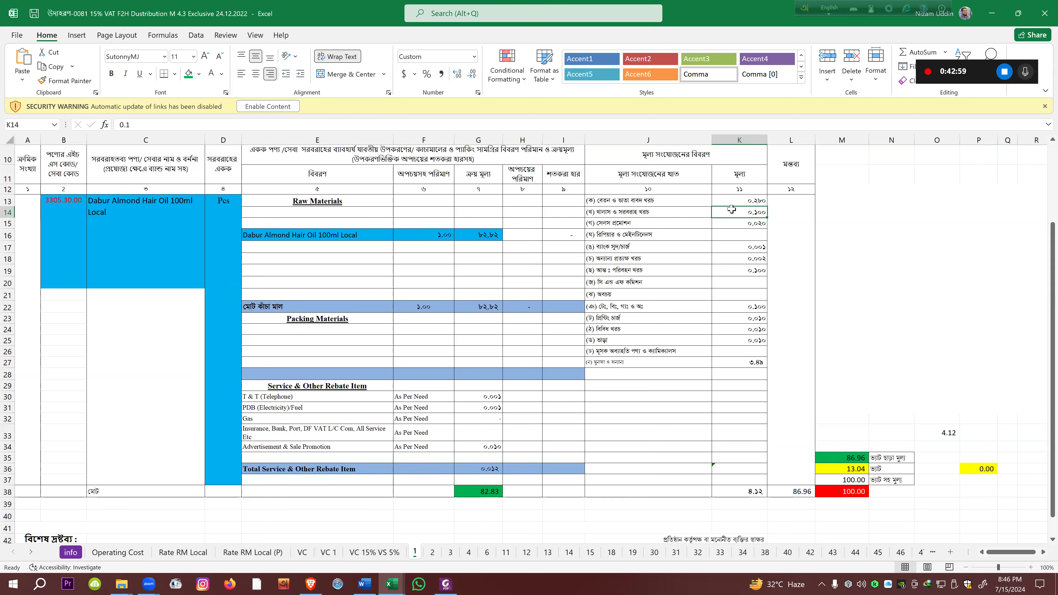
pyautogui.click(717, 224)
pyautogui.click(718, 236)
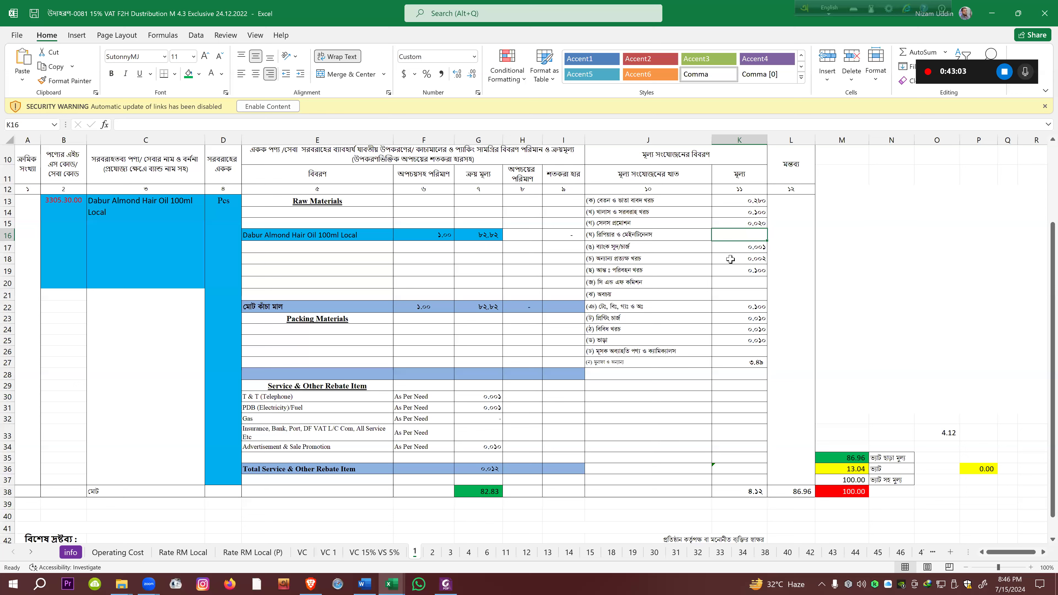
pyautogui.click(742, 284)
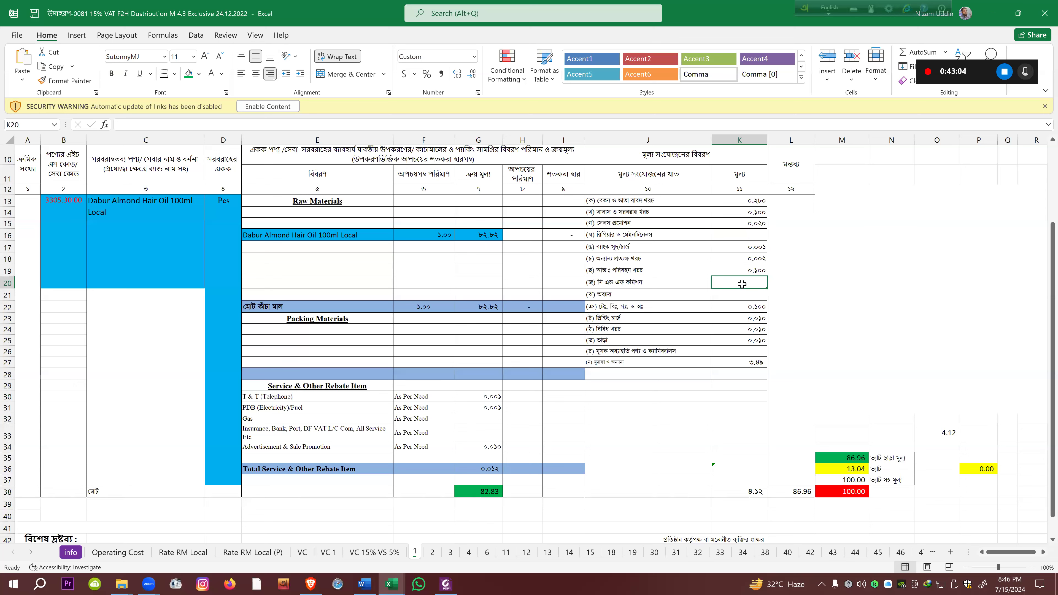
pyautogui.click(739, 296)
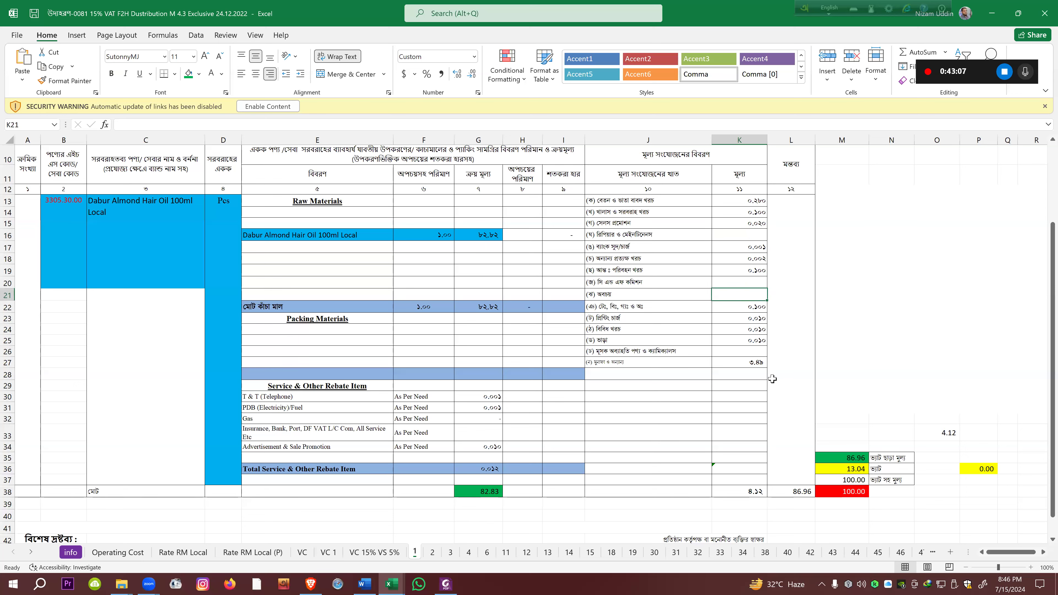
# Clear the profit and others value in K27, and undo the deletion
pyautogui.click(744, 361)
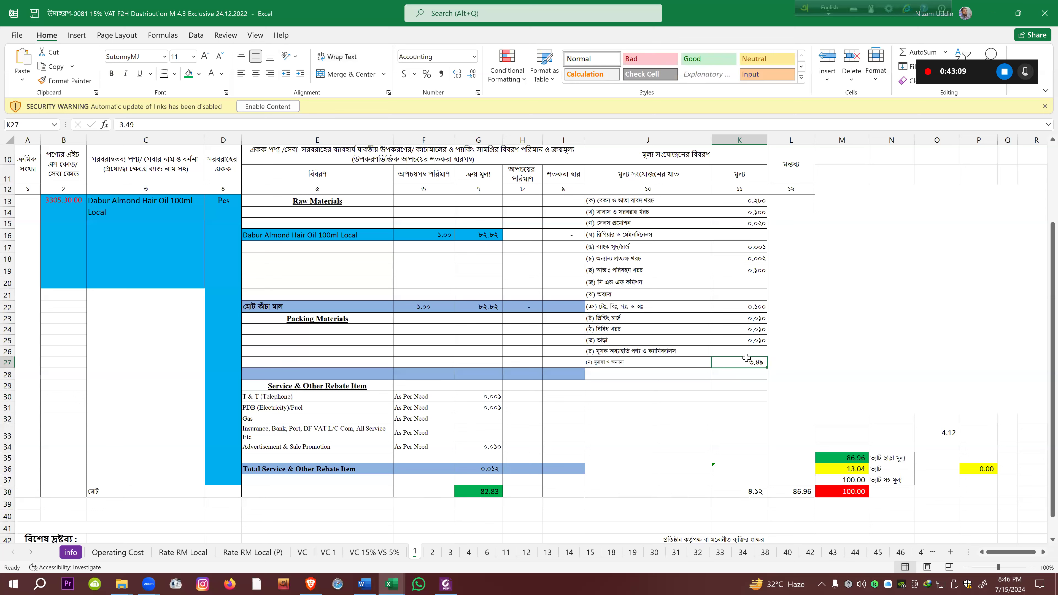
pyautogui.press('Delete')
pyautogui.hotkey('ctrl', 'z')
pyautogui.click(916, 342)
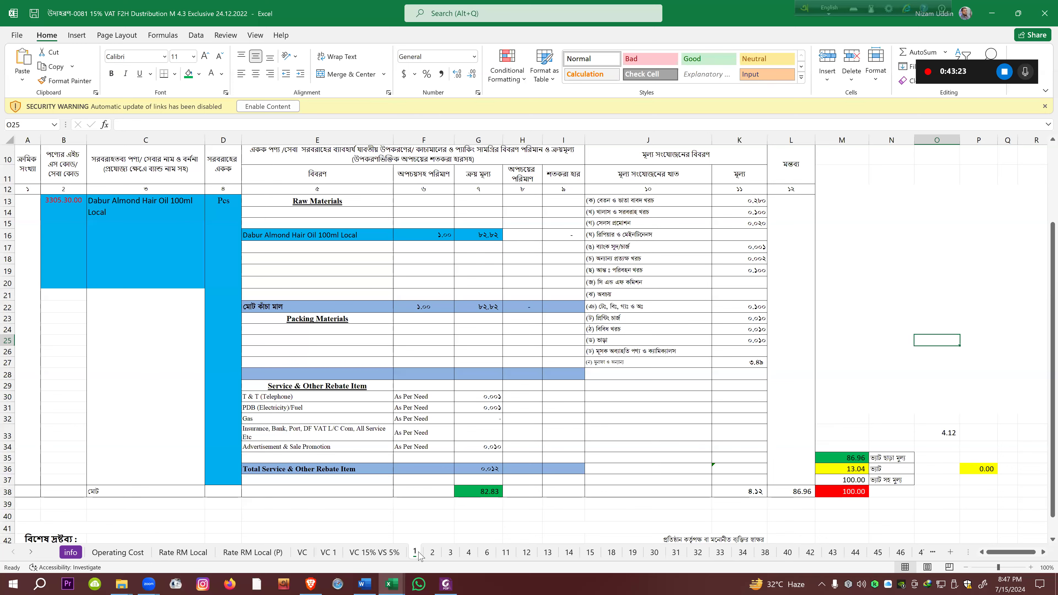
# Open sheet 2 and check its purchase total in G38, total price in M38 and VAT-exclusive value in M35
pyautogui.click(432, 553)
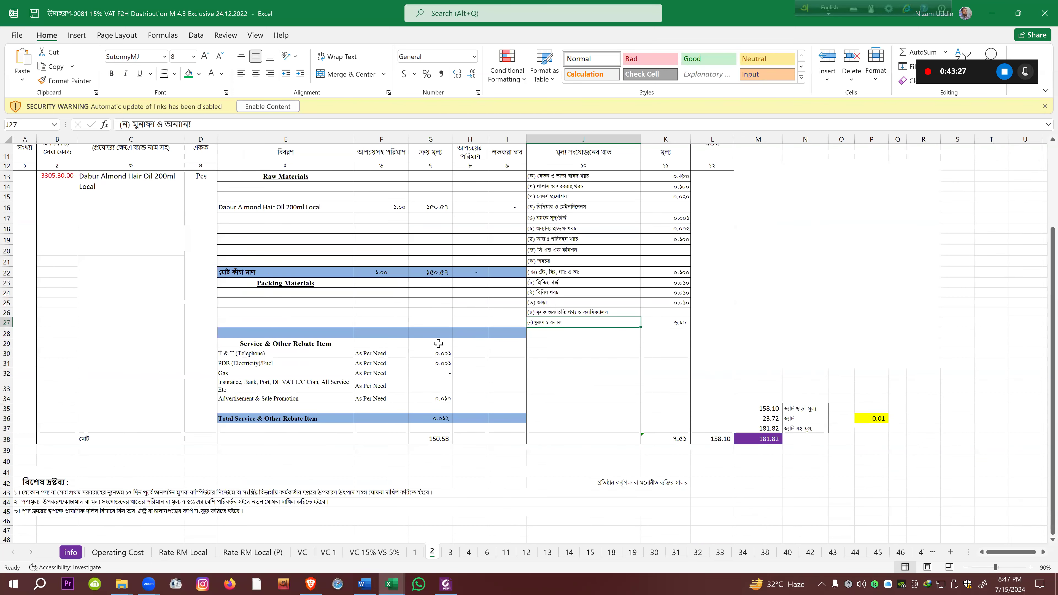
pyautogui.click(429, 438)
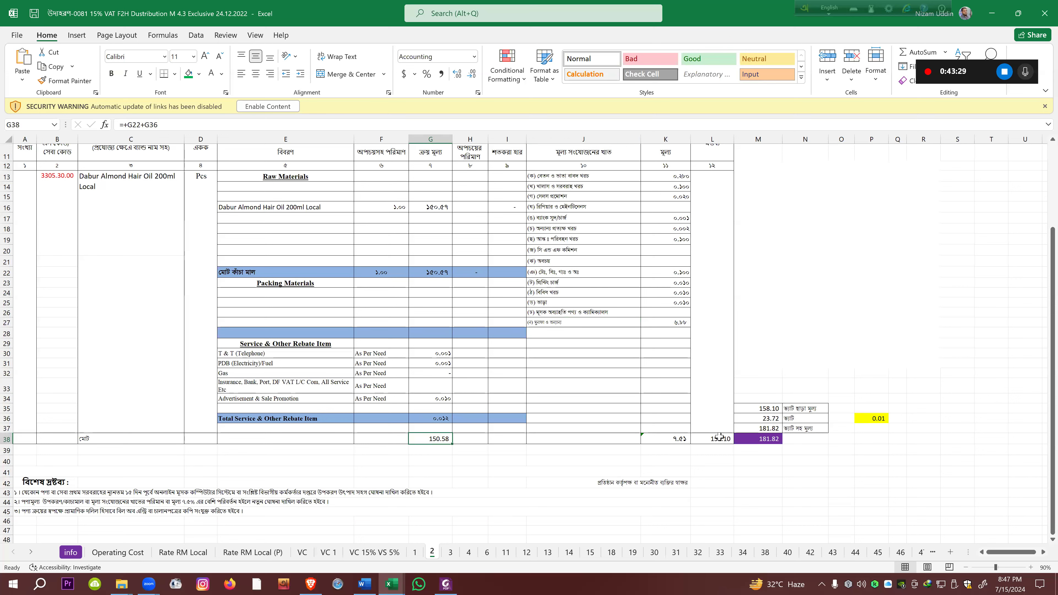
pyautogui.click(770, 438)
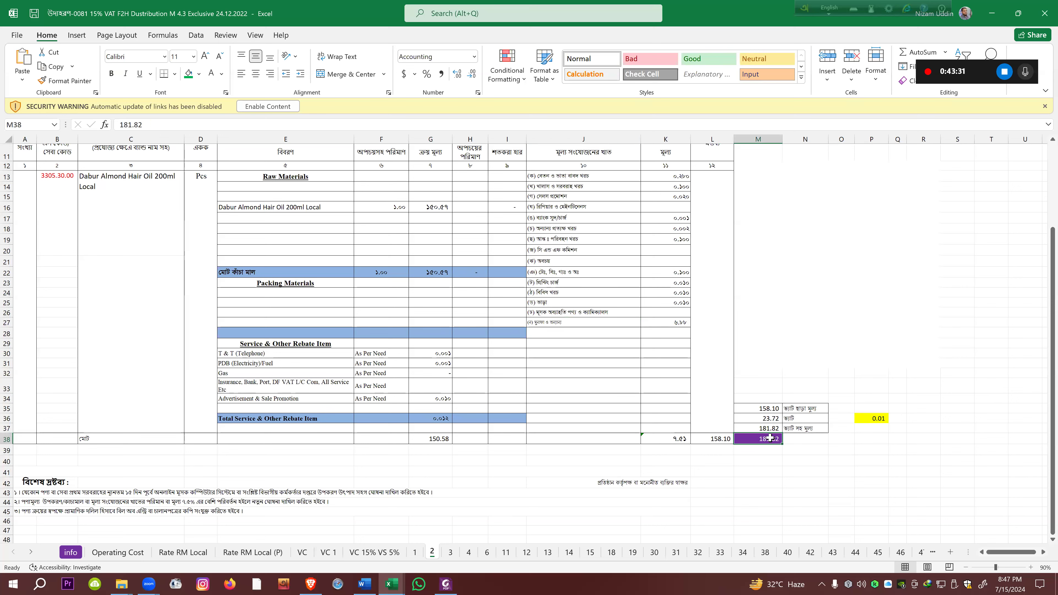
pyautogui.click(765, 408)
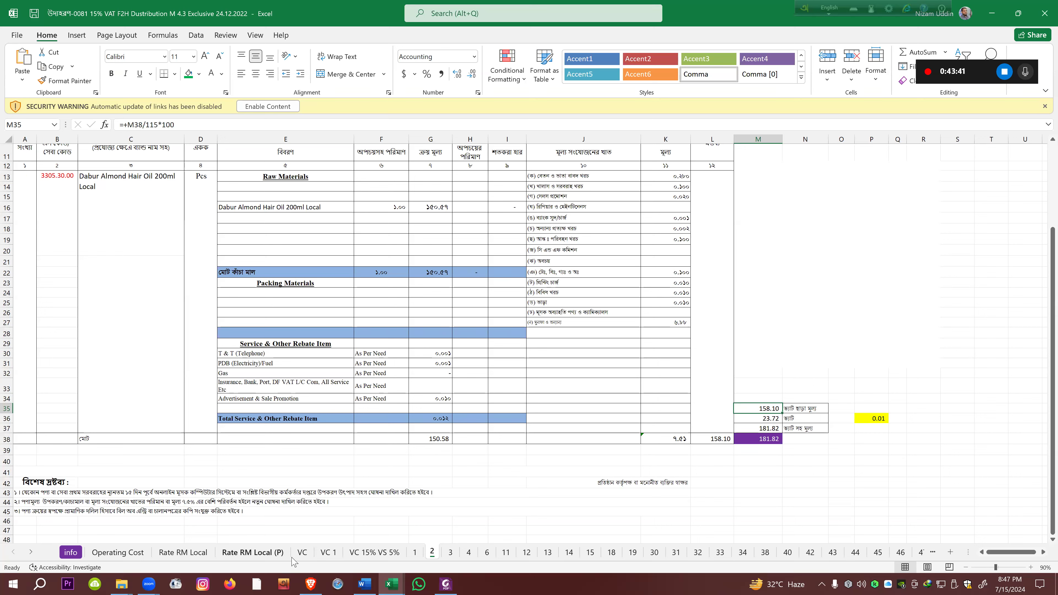
# Review the sale price and Value + VAT columns on the VC sheet, and fill the Vat Trasury cell O8 with green
pyautogui.click(302, 552)
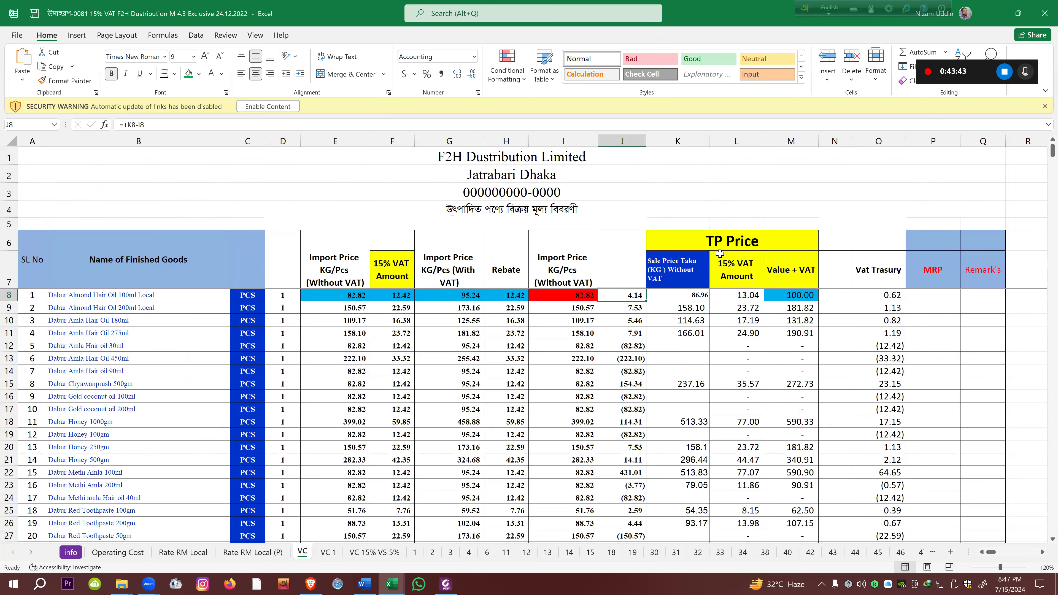
pyautogui.click(702, 139)
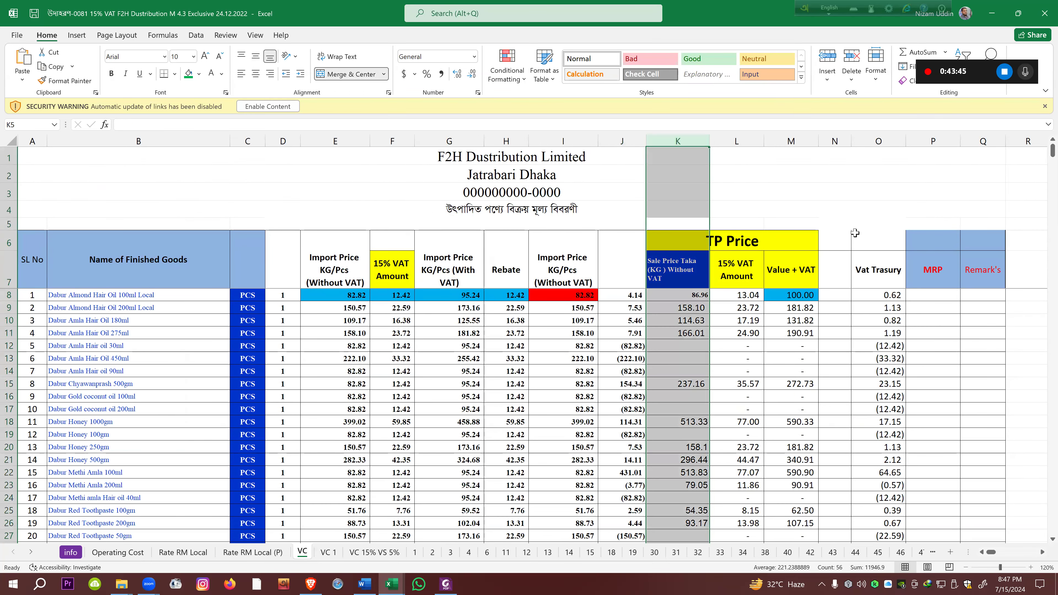
pyautogui.click(791, 140)
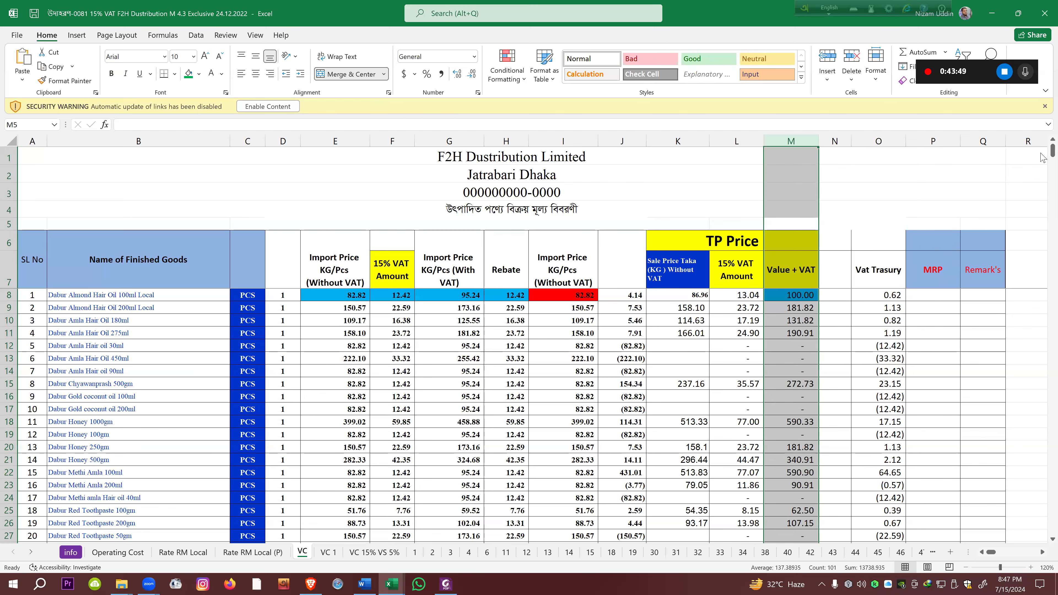
pyautogui.moveTo(1041, 158)
pyautogui.mouseDown()
pyautogui.moveTo(1043, 168)
pyautogui.moveTo(1042, 154)
pyautogui.mouseUp()
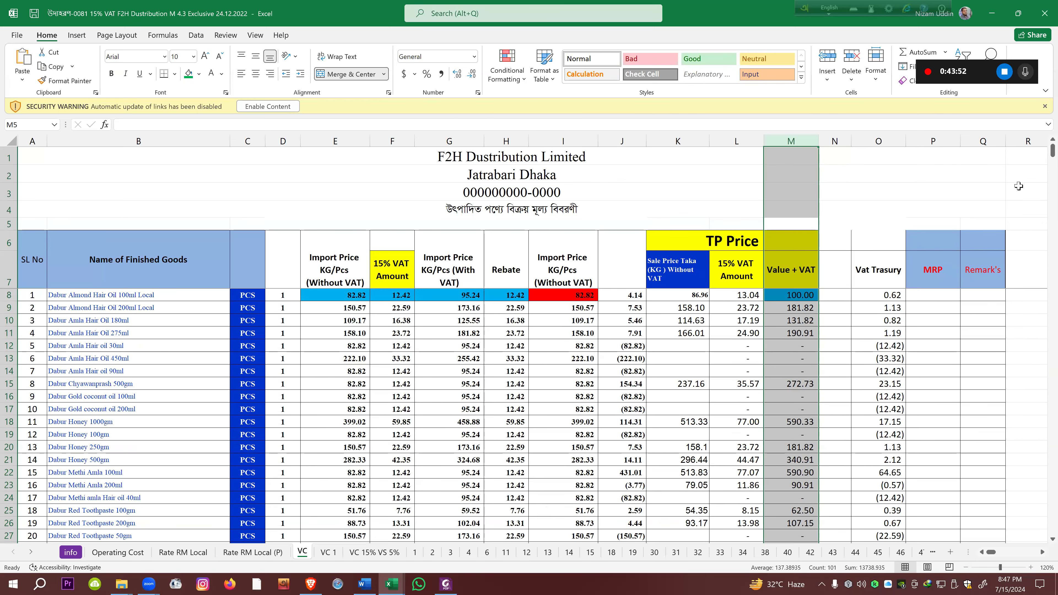
pyautogui.click(669, 346)
pyautogui.click(895, 347)
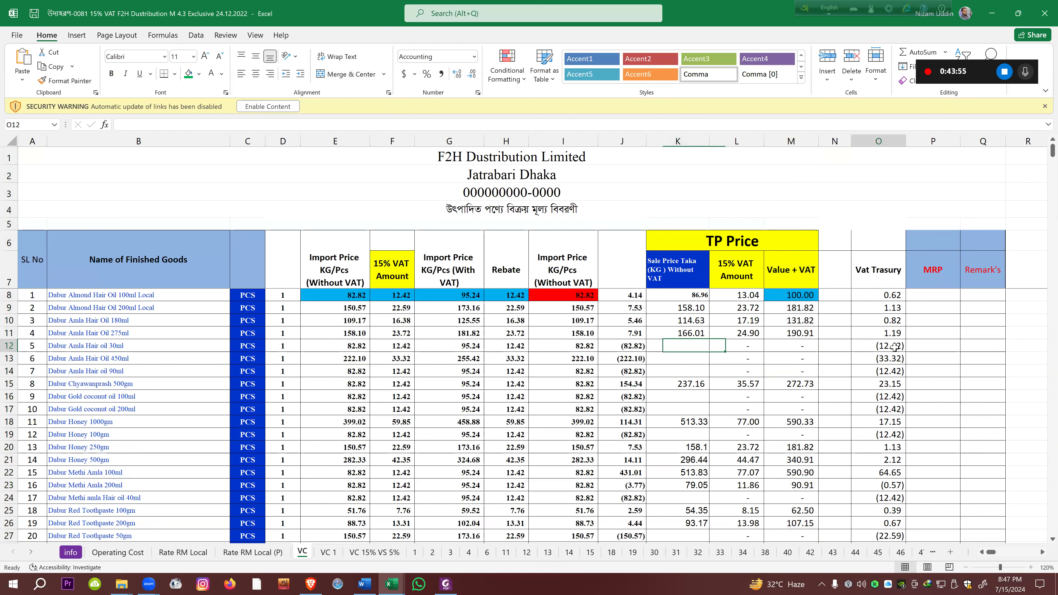
pyautogui.click(893, 295)
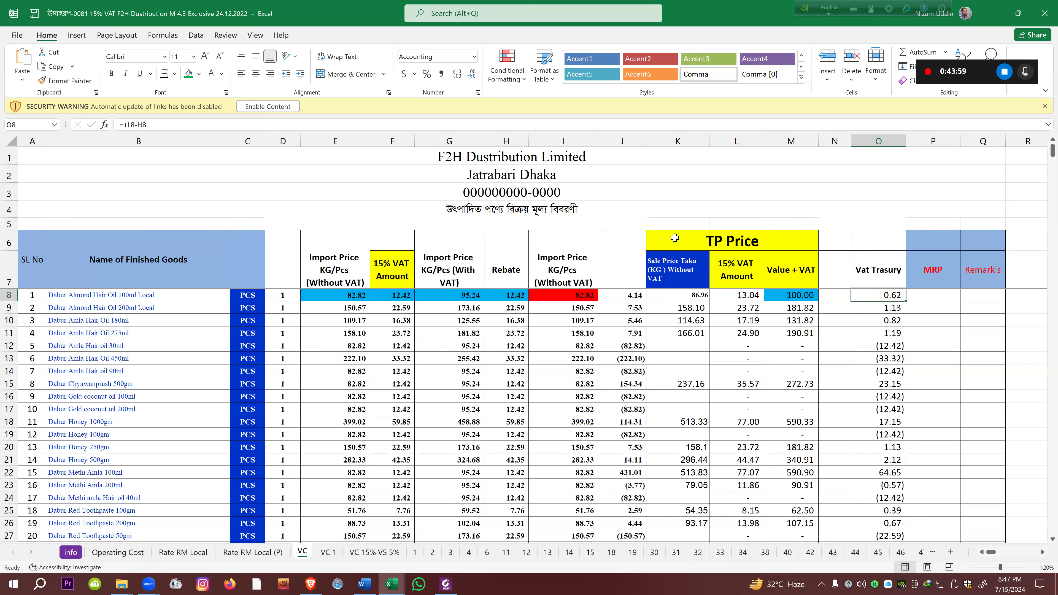
pyautogui.click(189, 73)
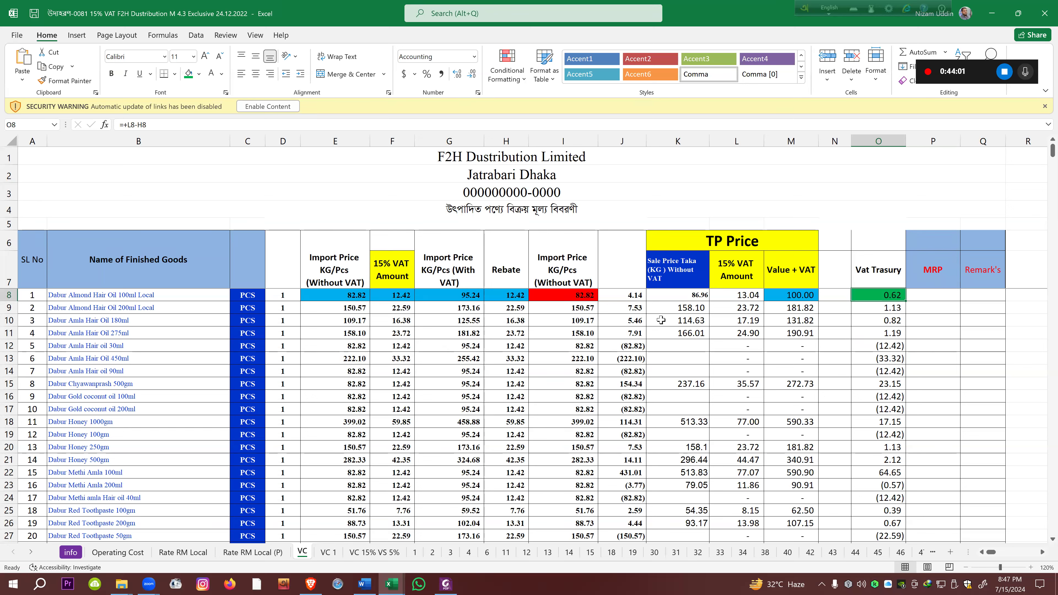
# Compare the Vat Trasury amounts in O8 and O9 for Dabur Almond Hair Oil 100ml Local and 200ml Local
pyautogui.click(124, 296)
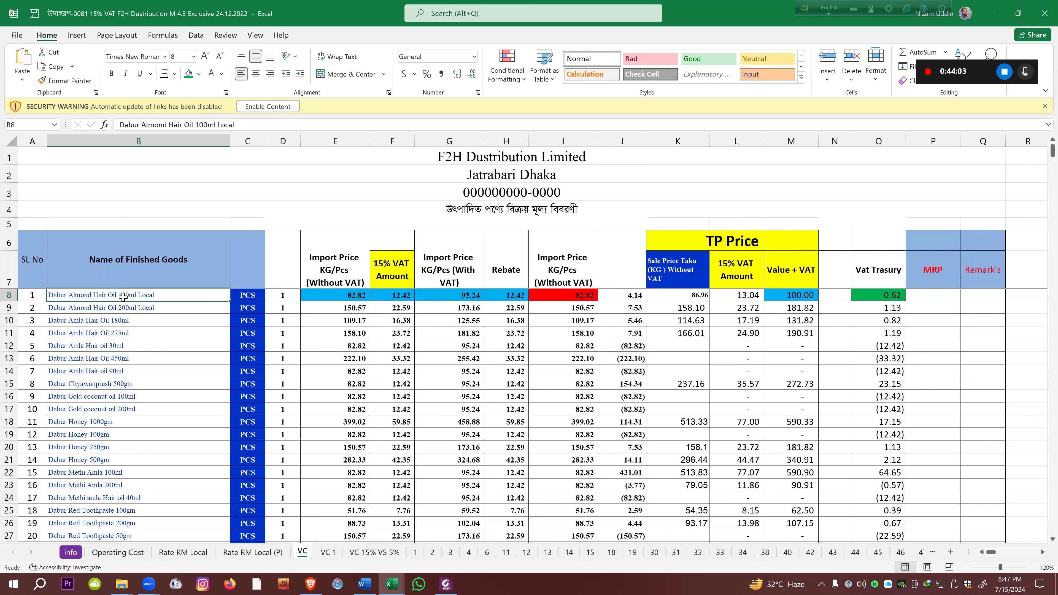
pyautogui.click(901, 297)
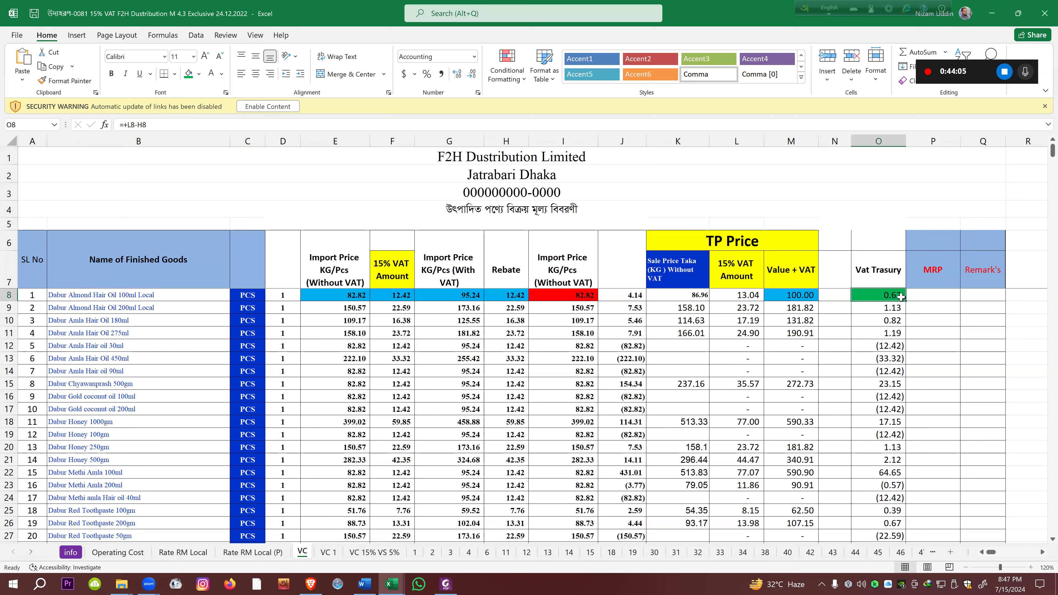
pyautogui.click(211, 307)
pyautogui.click(869, 309)
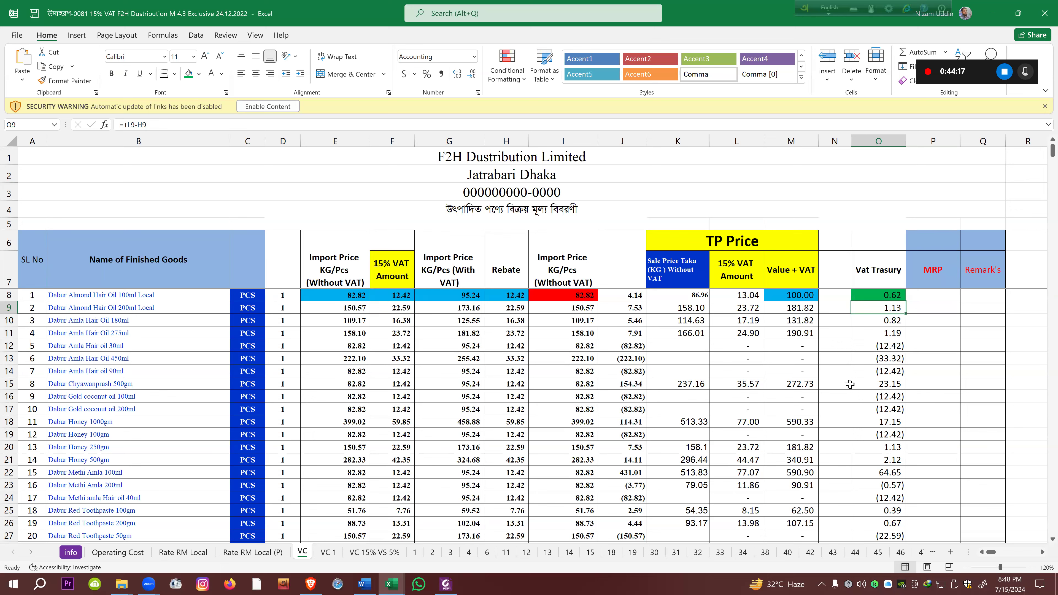
# Apply the white font color to the negative Vat Trasury amounts in O12:O14
pyautogui.click(872, 346)
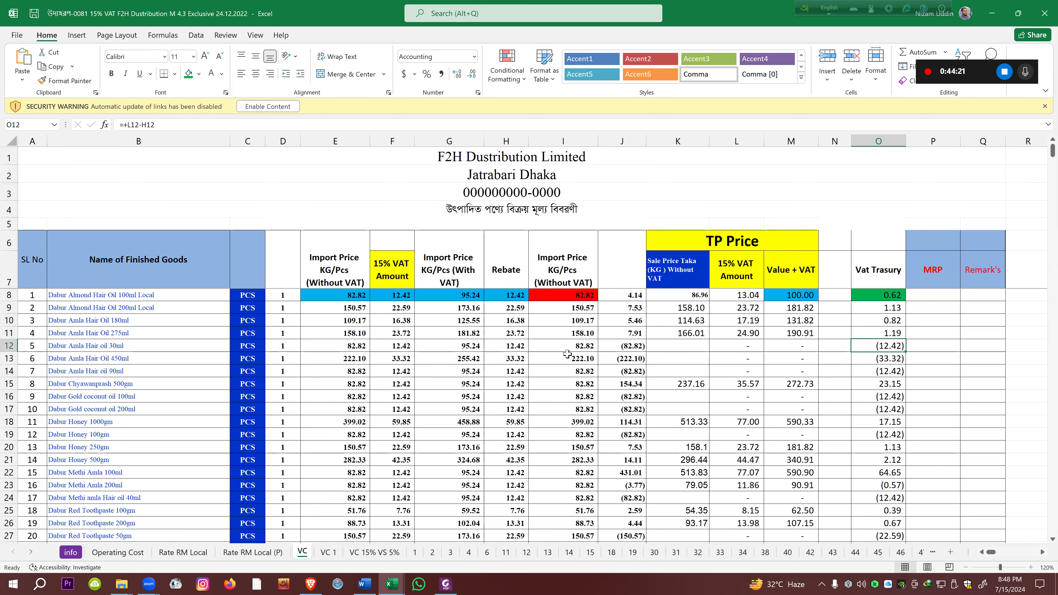
pyautogui.click(210, 76)
pyautogui.press('Down')
pyautogui.click(210, 78)
pyautogui.press('Down')
pyautogui.click(210, 79)
pyautogui.press('Down')
pyautogui.press('Down')
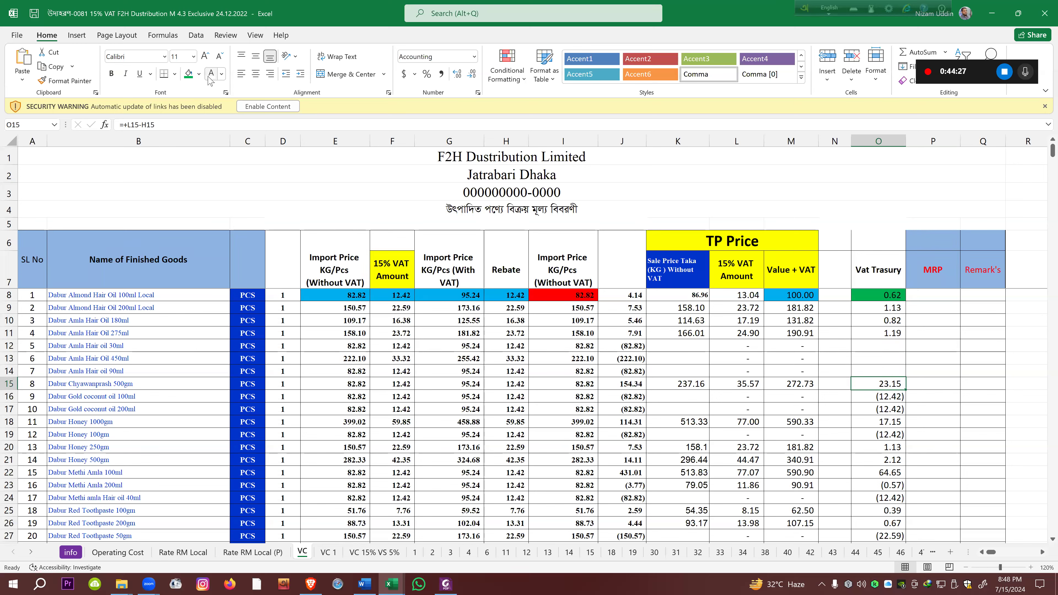
# Apply the white font color to the negative Vat Trasury amounts in O16, O17 and O19
pyautogui.click(210, 78)
pyautogui.press('Down')
pyautogui.click(210, 79)
pyautogui.press('Down')
pyautogui.press('Down')
pyautogui.click(210, 79)
pyautogui.press('Down')
pyautogui.press('Down')
pyautogui.press('Down')
pyautogui.press('Down')
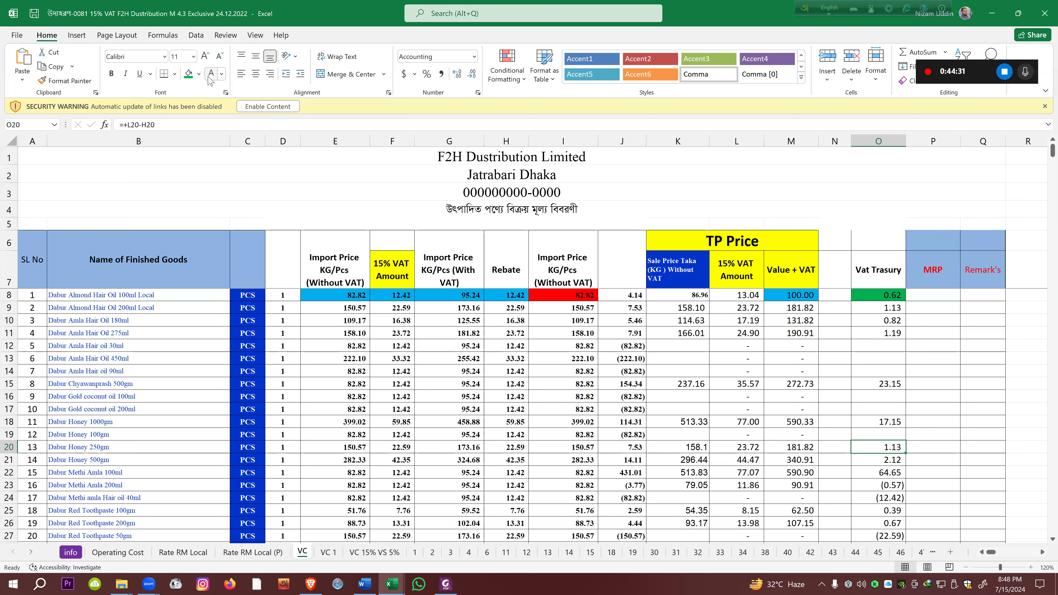
# Apply the white font color to the negative Vat Trasury amounts in O23 and O24
pyautogui.click(210, 78)
pyautogui.press('Down')
pyautogui.press('Down')
pyautogui.press('Up')
pyautogui.click(211, 79)
pyautogui.press('Up')
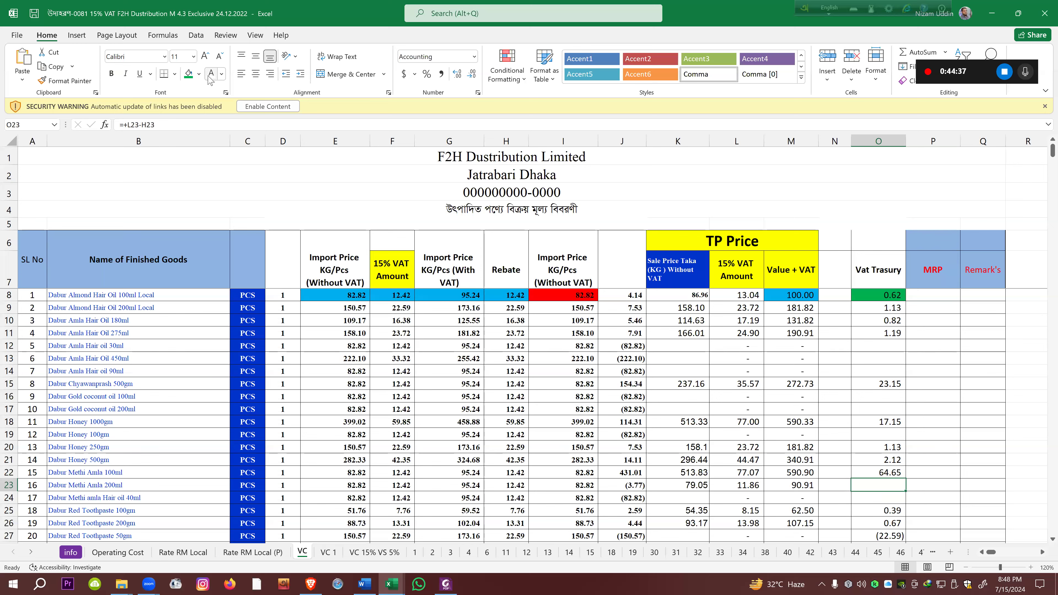
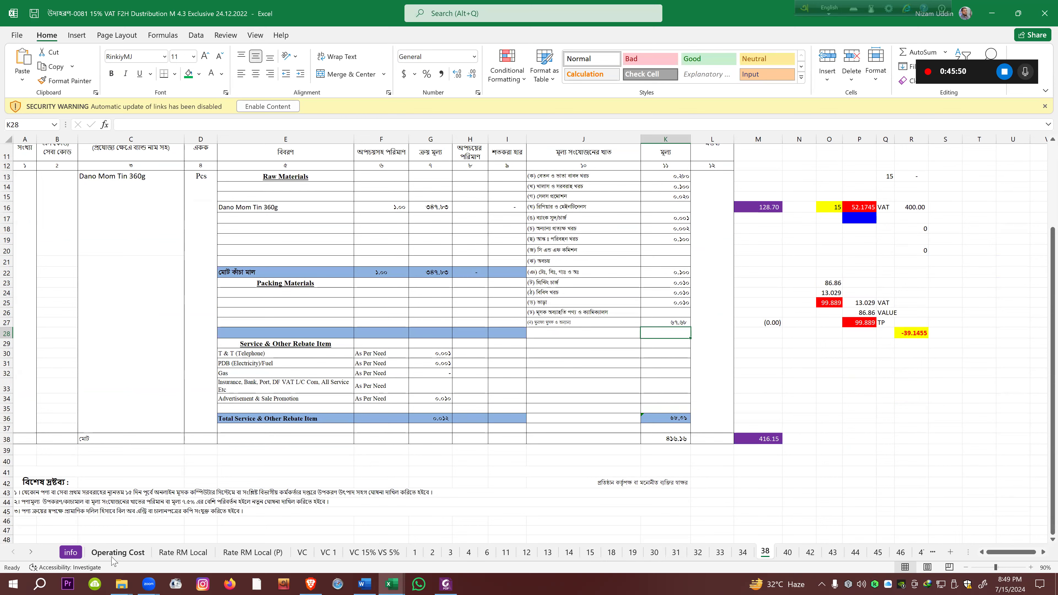
# View the Operating Cost sheet, and examine the Dabur hair oil material names in B10:B13 of Rate RM Local
pyautogui.click(137, 553)
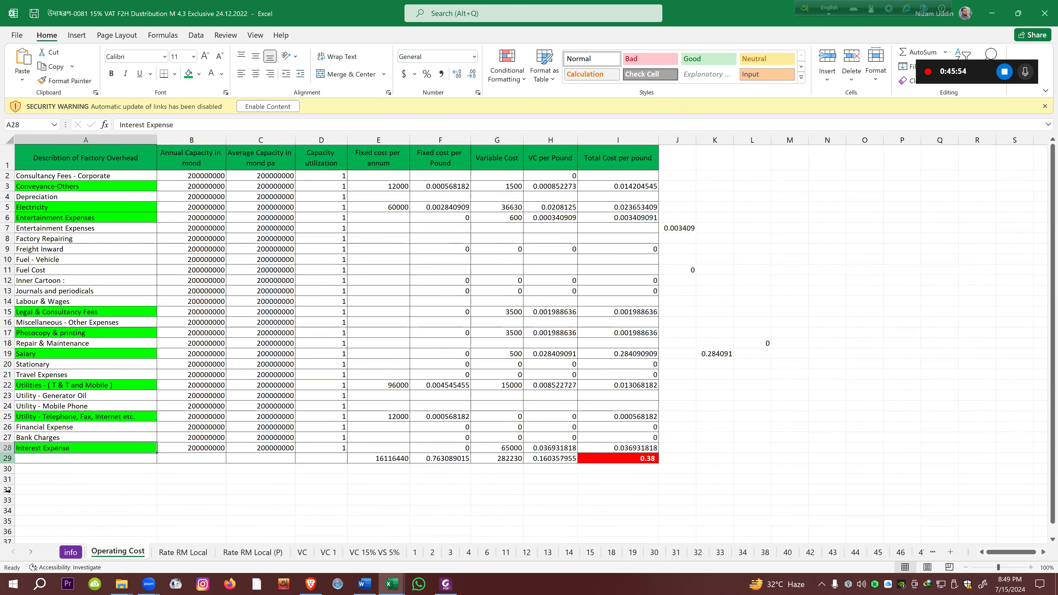
pyautogui.click(183, 552)
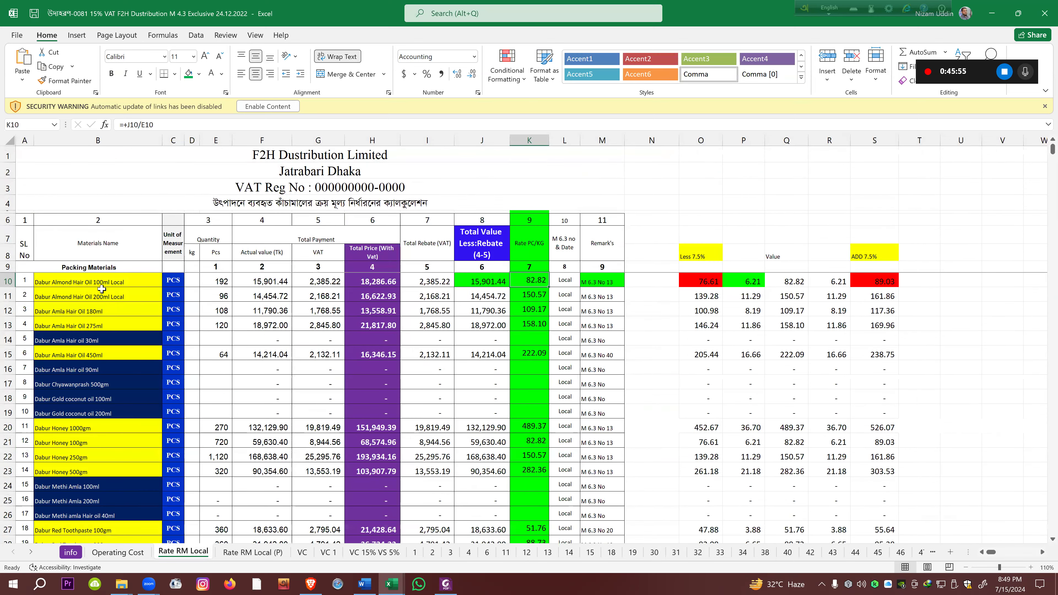
pyautogui.click(100, 284)
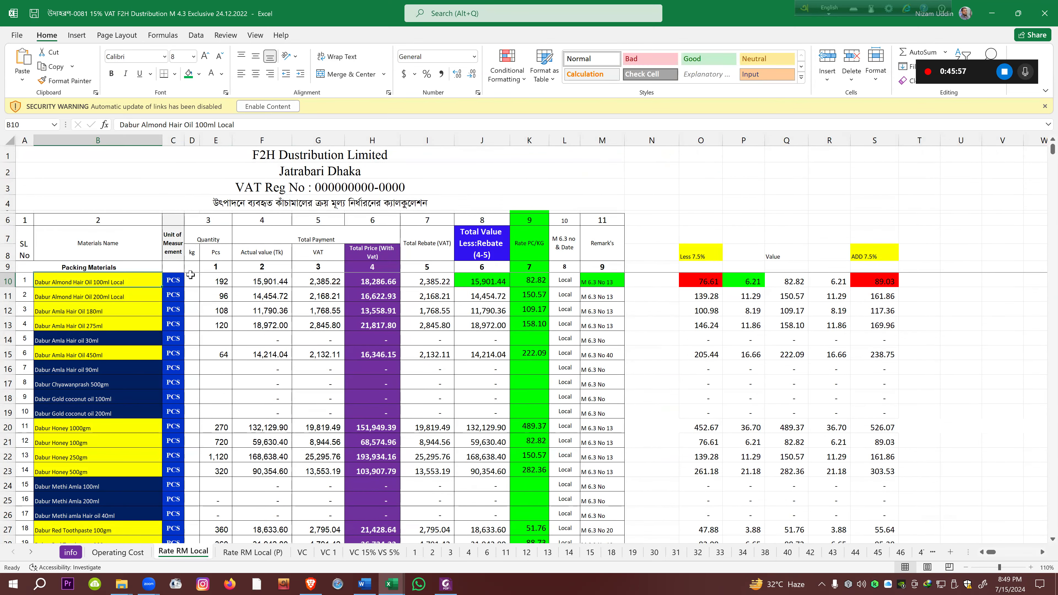
pyautogui.click(61, 293)
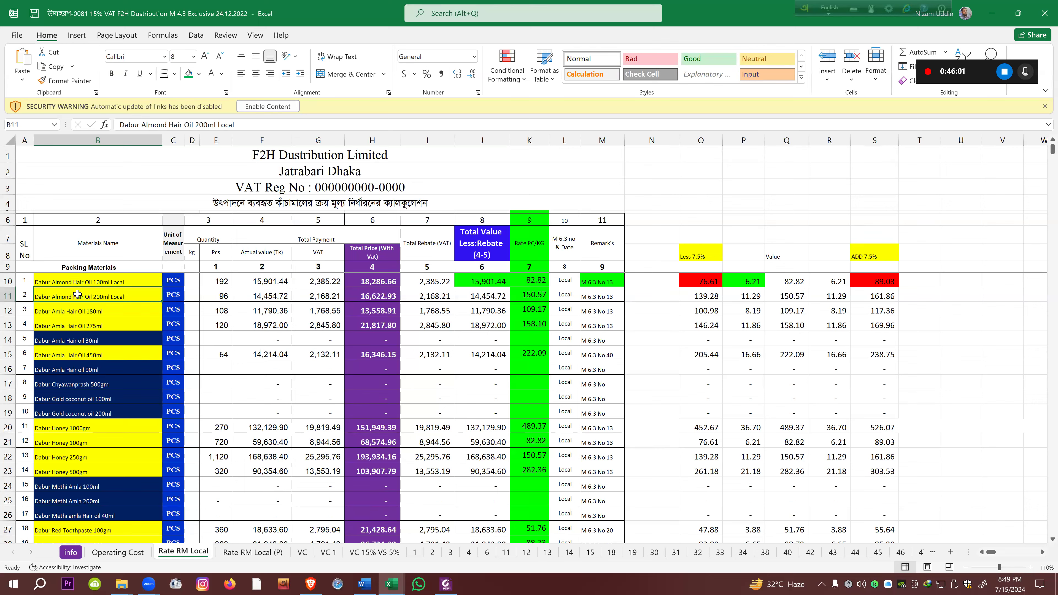
pyautogui.click(62, 310)
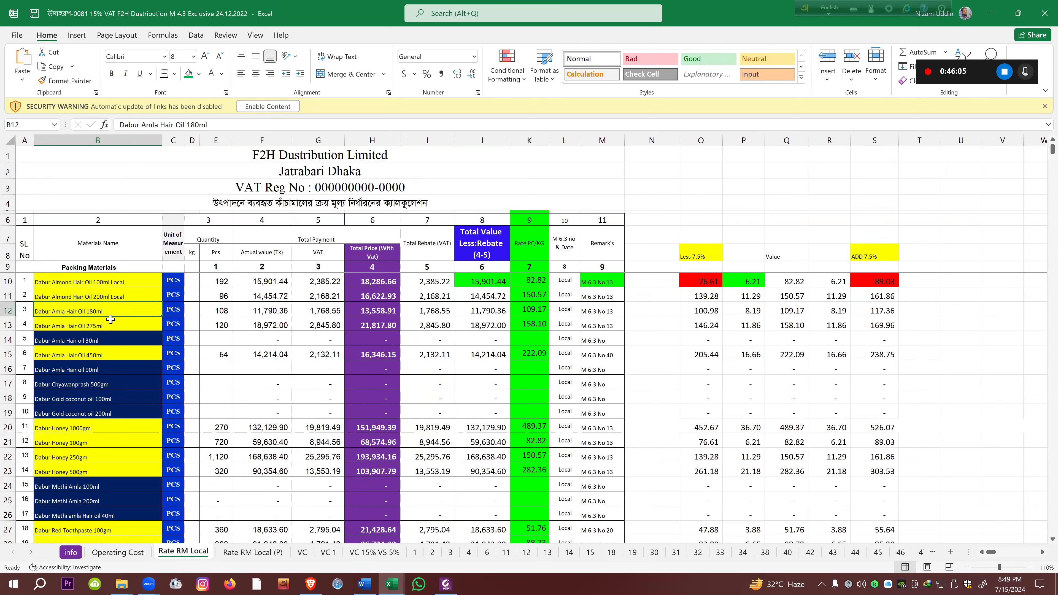
pyautogui.moveTo(100, 280); pyautogui.dragTo(100, 324)
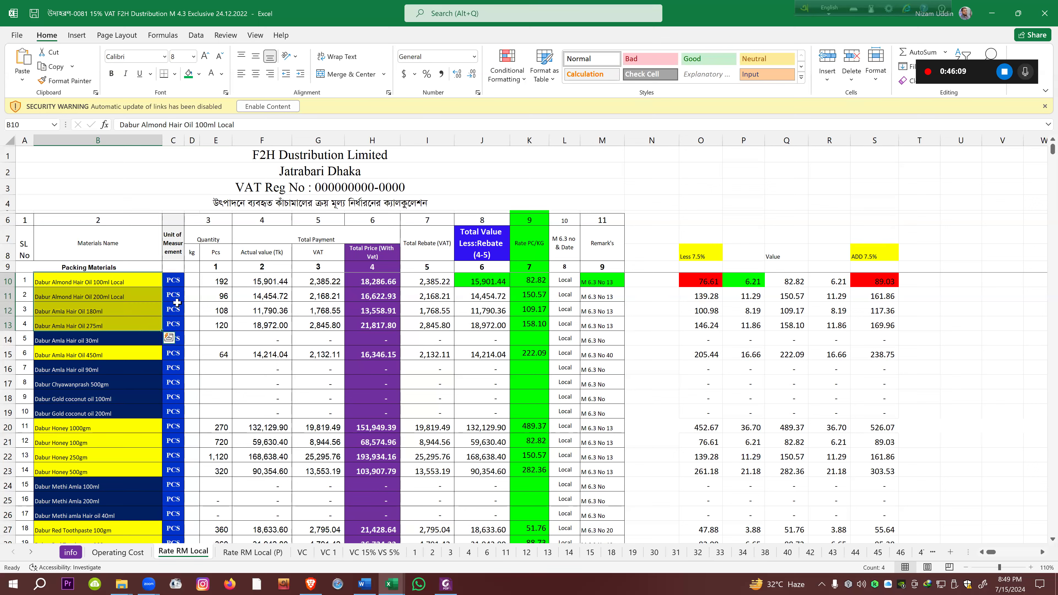
pyautogui.click(131, 285)
pyautogui.click(128, 296)
pyautogui.click(123, 309)
pyautogui.click(125, 326)
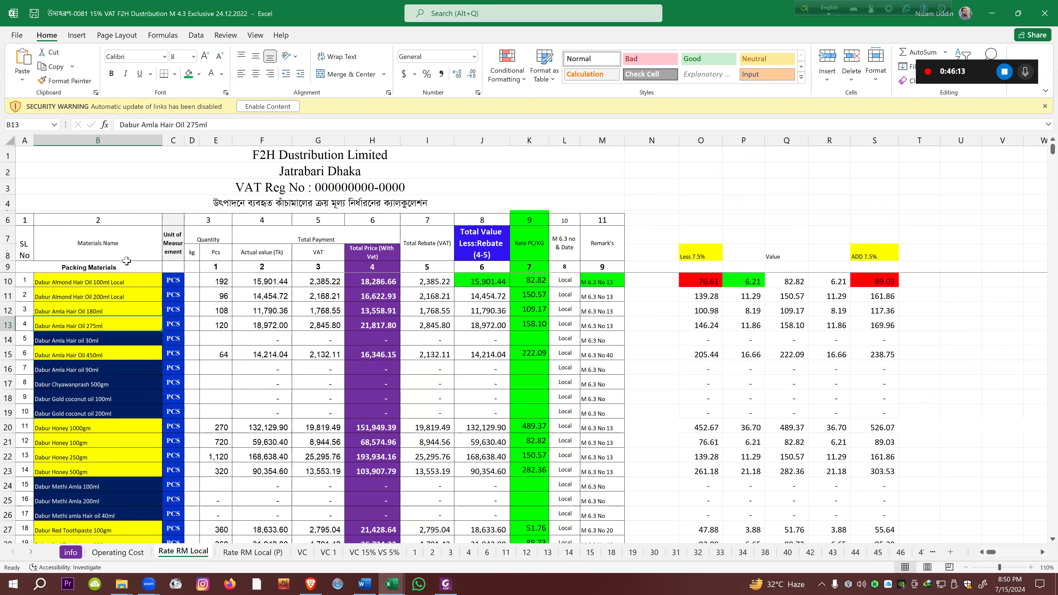
# Review the remaining Dabur and Dano material names in the Rate RM Local list, down to Dano Power Instant 1.25 kg
pyautogui.click(102, 370)
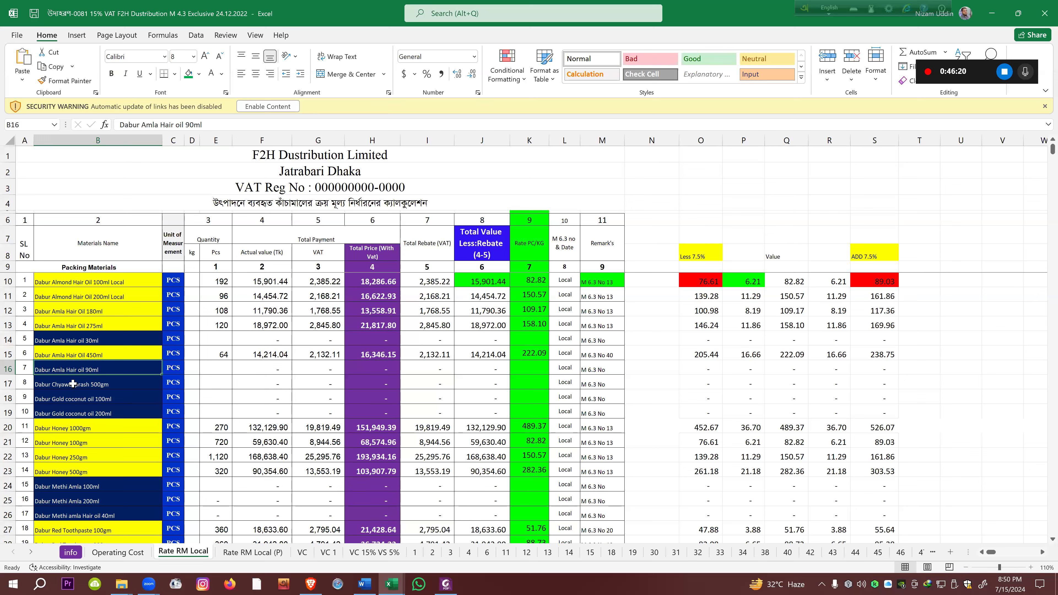
pyautogui.click(56, 398)
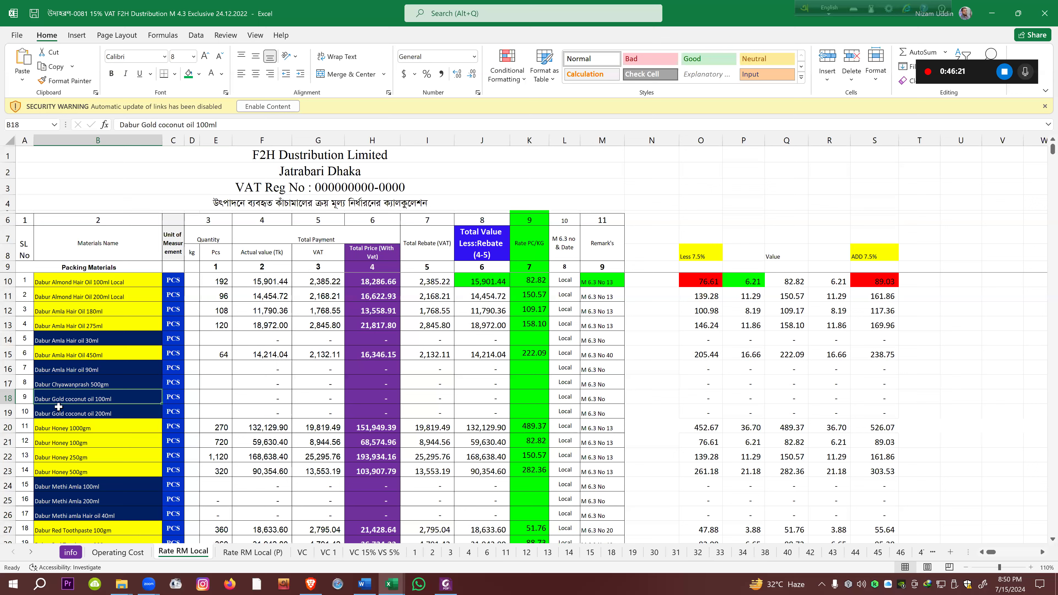
pyautogui.click(48, 430)
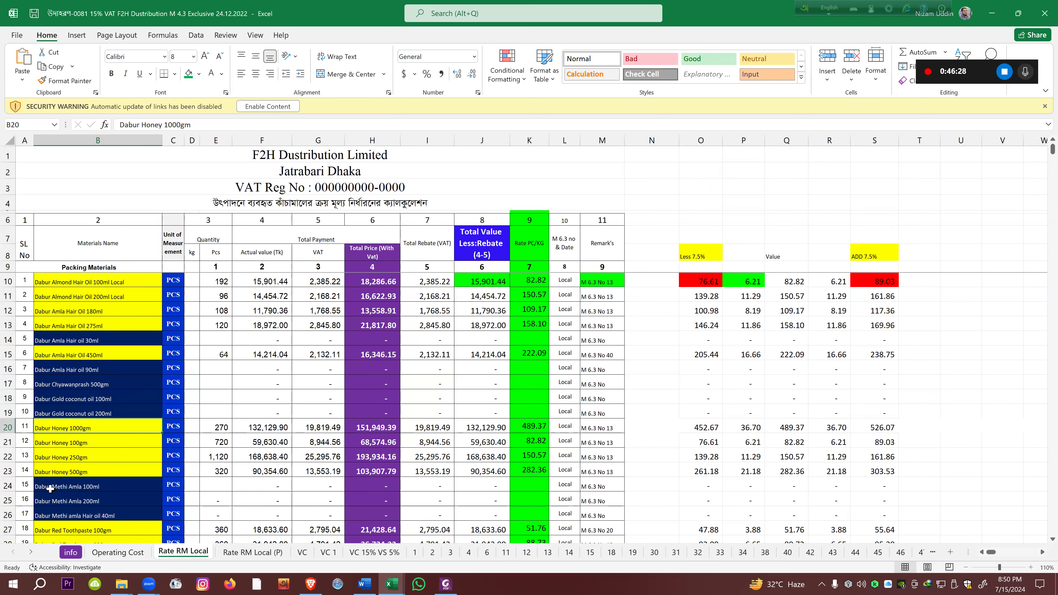
pyautogui.scroll(-12, 51, 485)
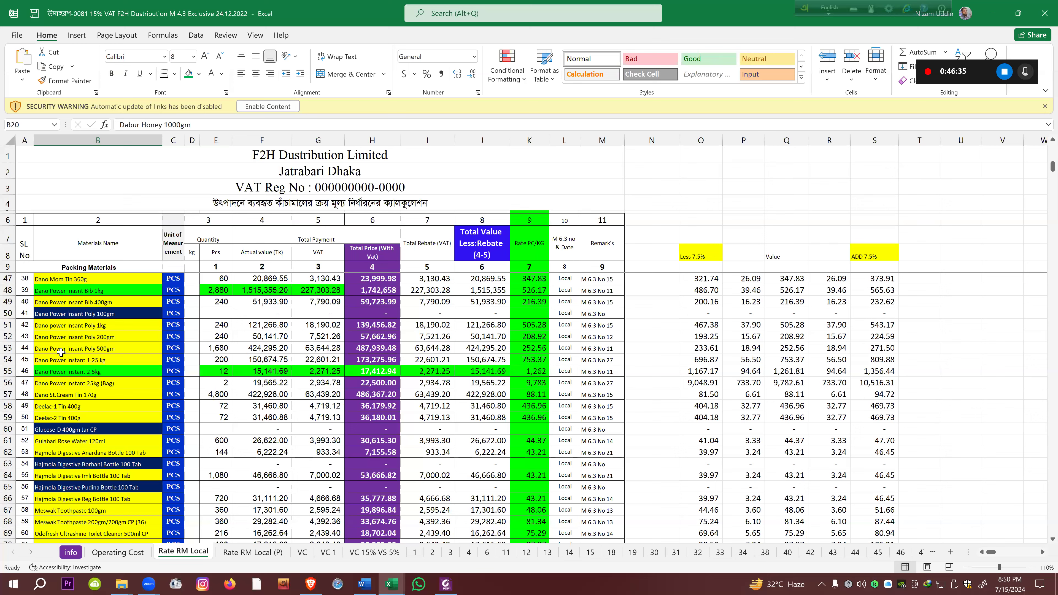
pyautogui.click(48, 360)
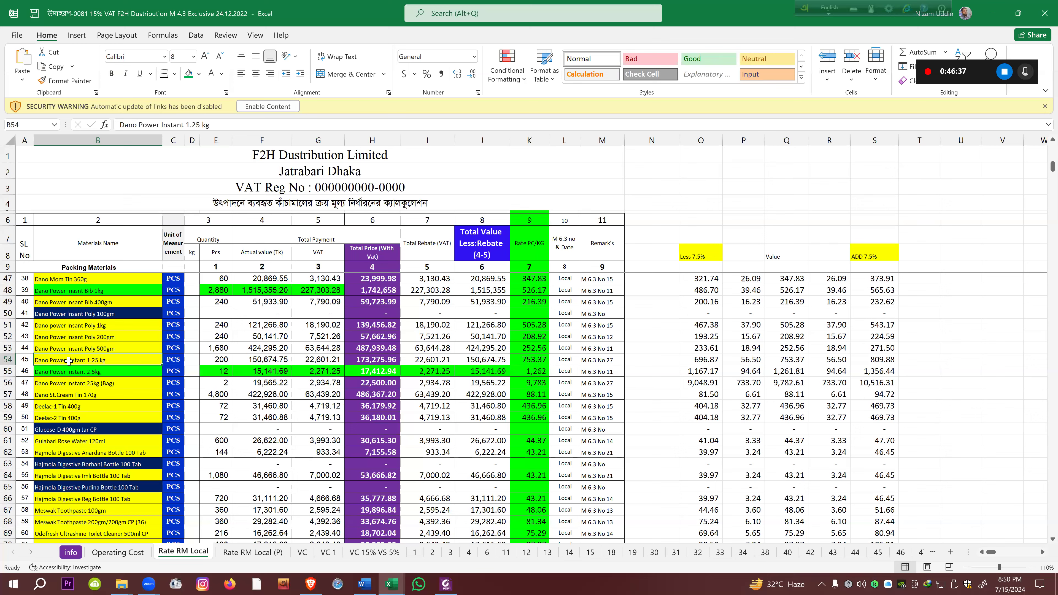
pyautogui.scroll(2, 70, 298)
pyautogui.click(63, 350)
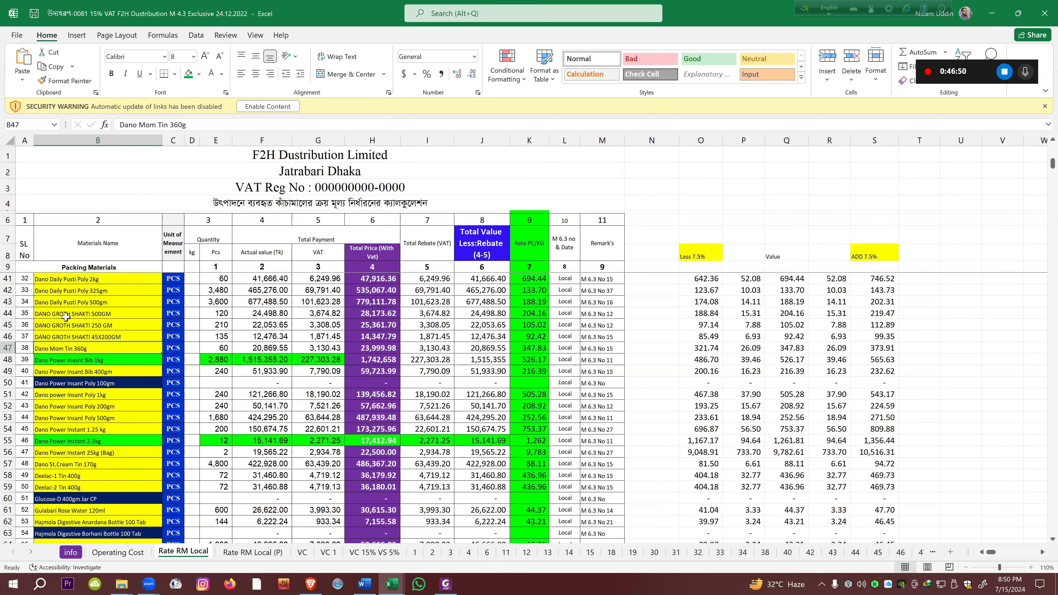
pyautogui.click(49, 317)
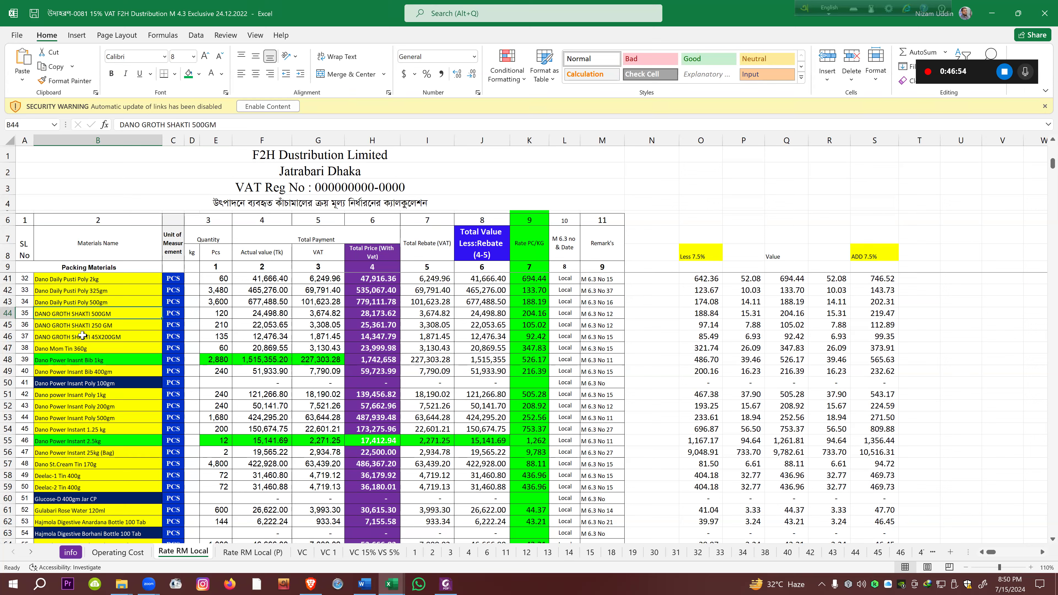
pyautogui.click(80, 362)
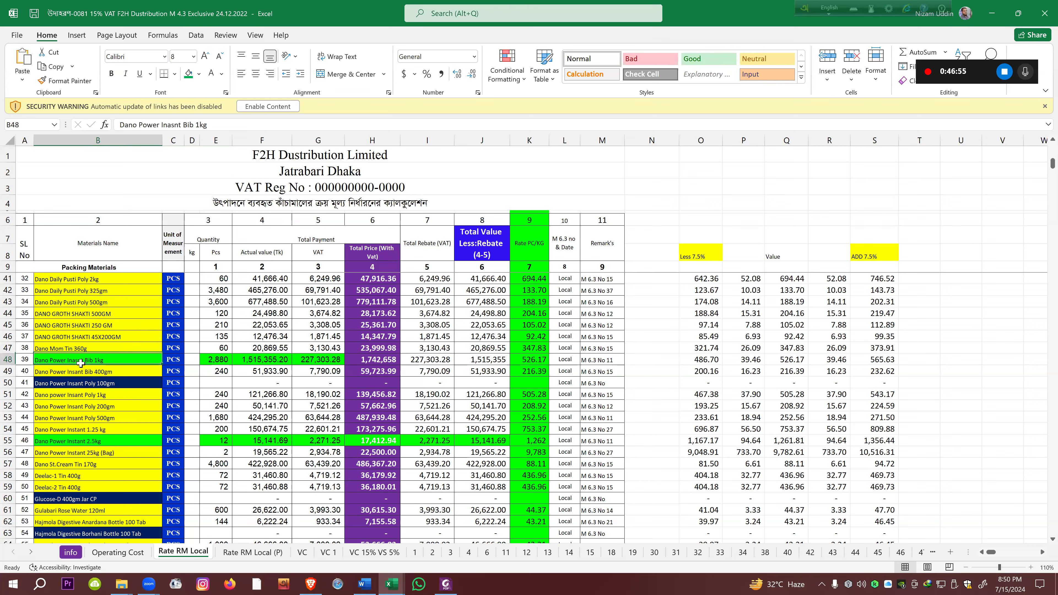
pyautogui.click(91, 328)
pyautogui.click(93, 313)
pyautogui.click(94, 297)
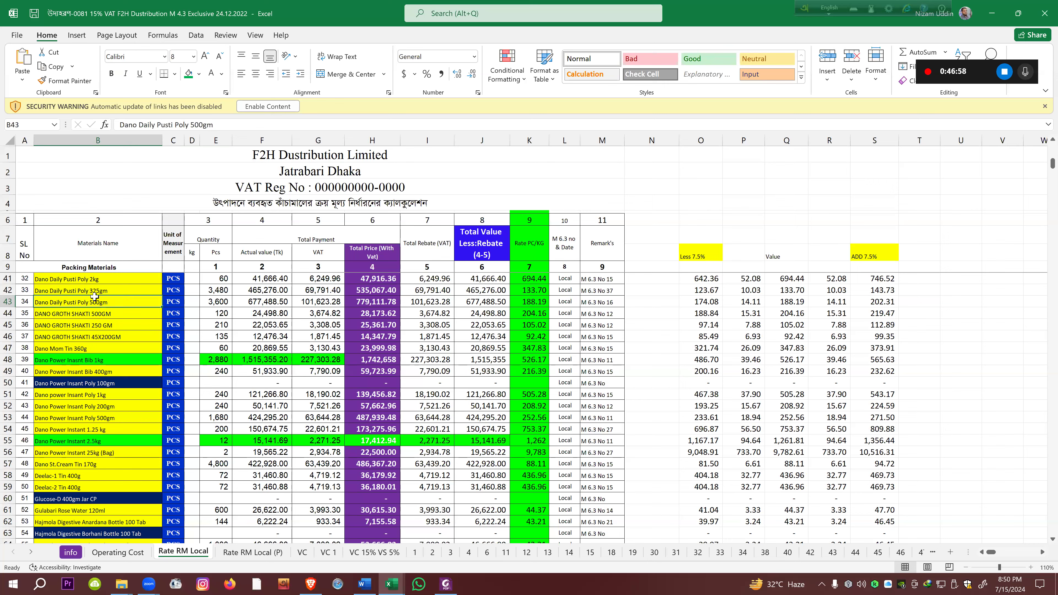
pyautogui.click(95, 288)
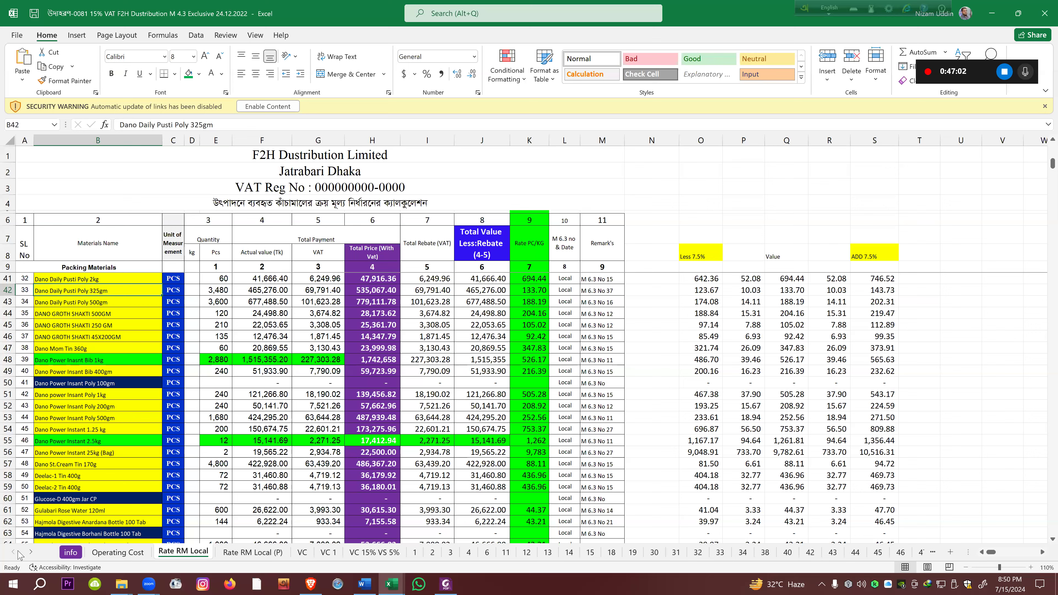
# Open the M 4.3 declaration on sheet 90 for Vatika Hena Shampoo 200ml
pyautogui.click(30, 553)
pyautogui.click(29, 553)
pyautogui.click(29, 553)
pyautogui.click(29, 552)
pyautogui.click(29, 552)
pyautogui.click(30, 553)
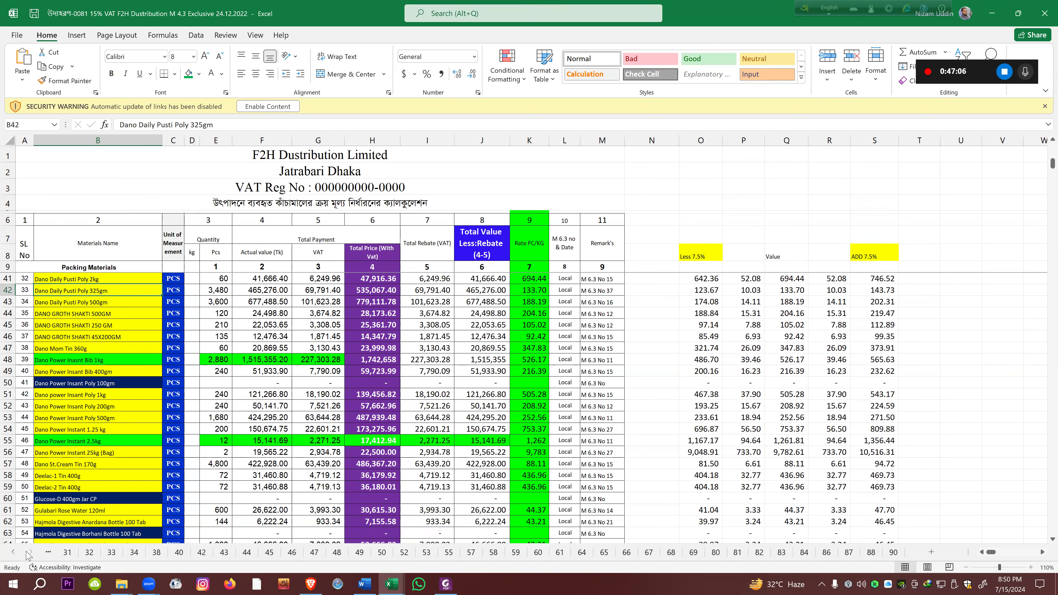
pyautogui.click(888, 554)
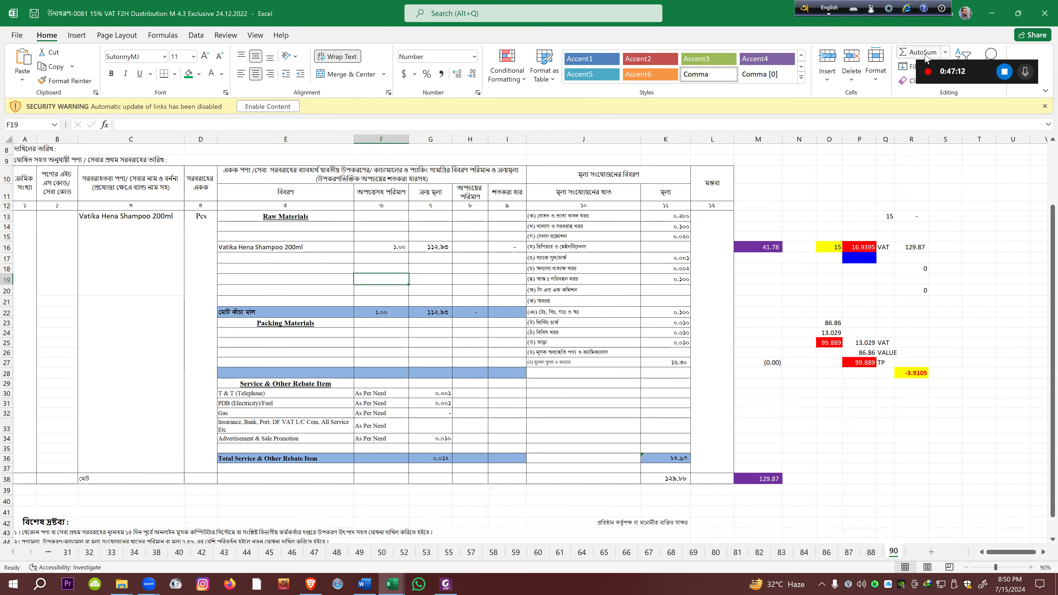
# Close the M 4.3 workbook and only the customs tariff tab in the PDF editor
pyautogui.click(1043, 13)
pyautogui.click(1043, 23)
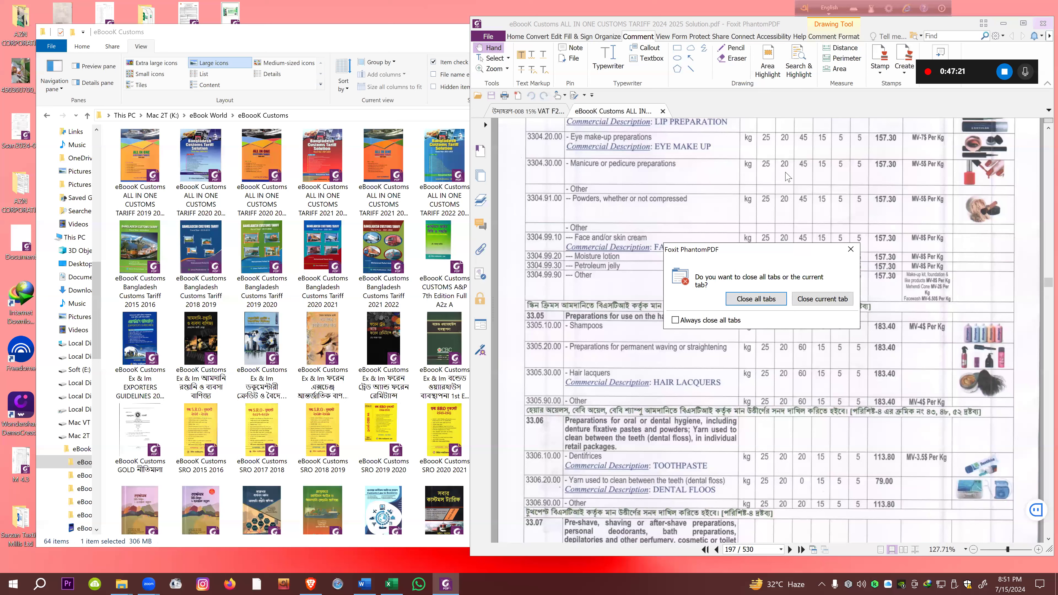
pyautogui.click(797, 307)
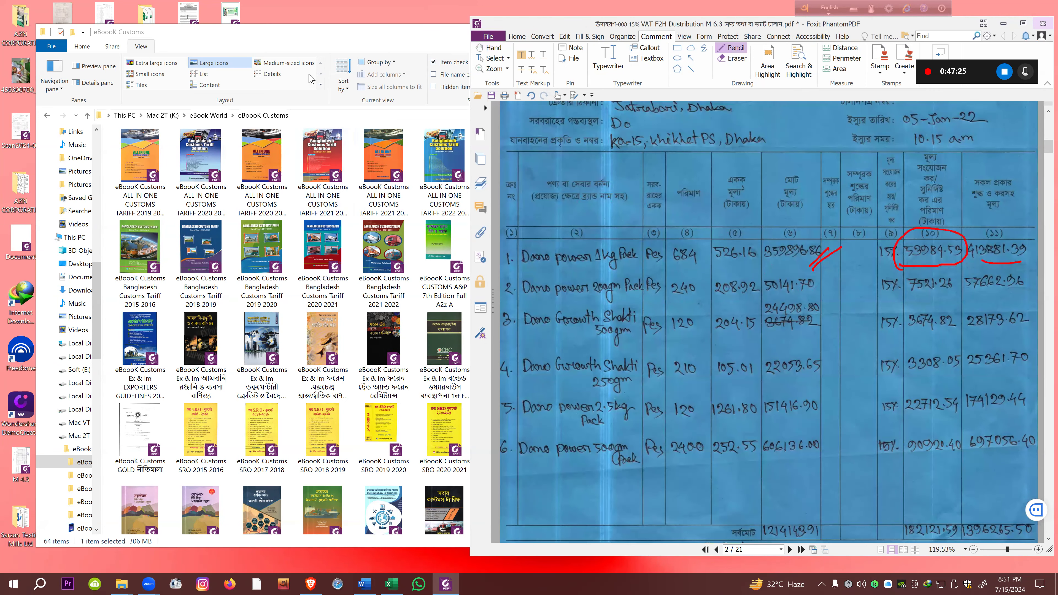
# Open the F2H Dustribution M 6.3 sales challan (বিক্রয় তথ্য বা ভ্যাট চালান) PDF from the 2025 BVST TM 36 Example folder
pyautogui.click(310, 78)
pyautogui.click(606, 32)
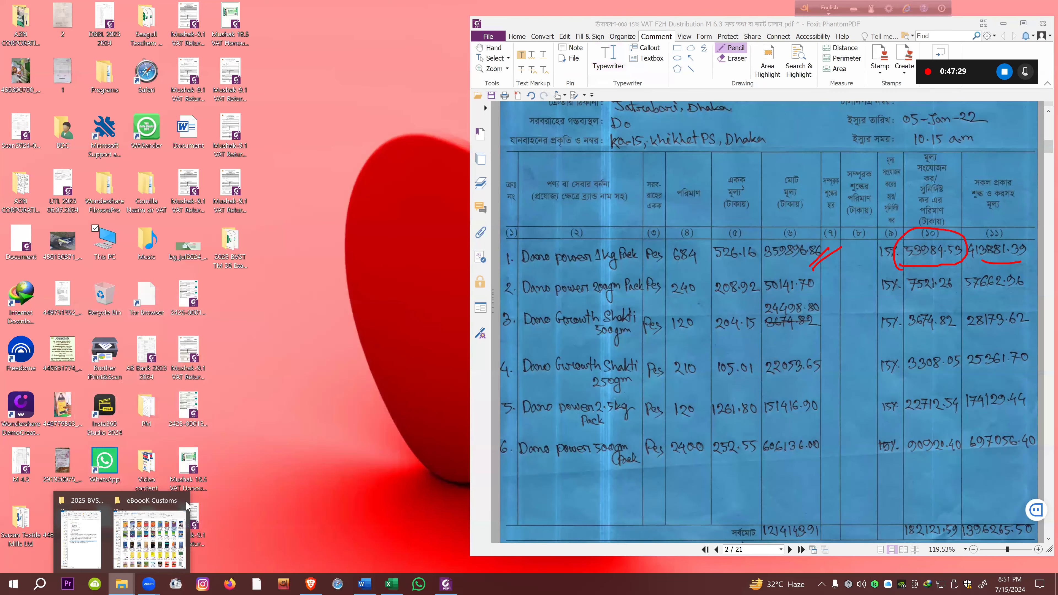
pyautogui.doubleClick(231, 249)
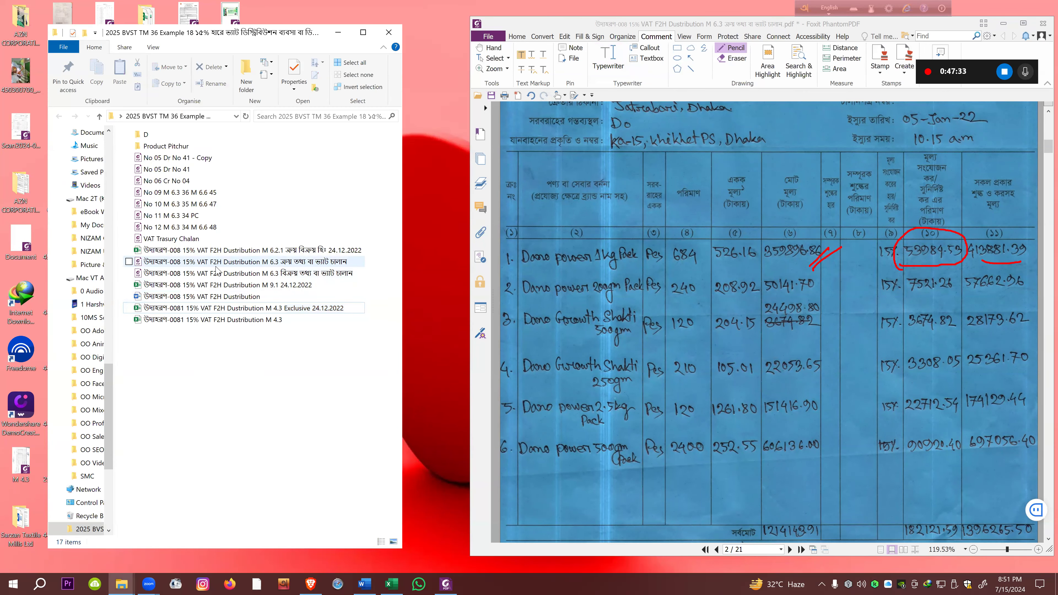
pyautogui.doubleClick(280, 274)
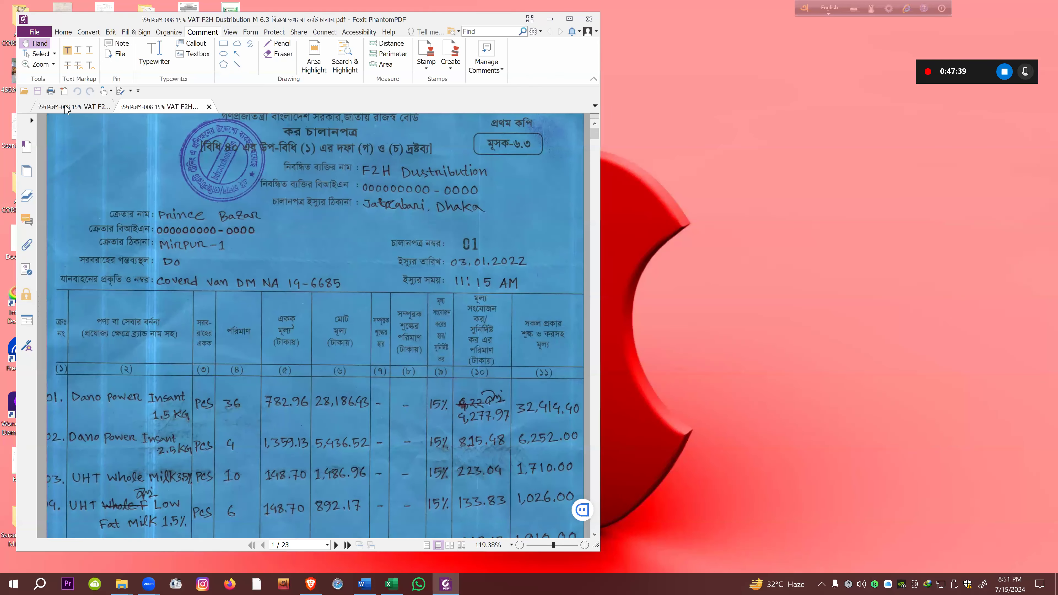
# Widen the PDF window and examine the M 6.3 sales challans on pages 1 to 3
pyautogui.click(65, 108)
pyautogui.click(150, 107)
pyautogui.moveTo(599, 280); pyautogui.dragTo(756, 281)
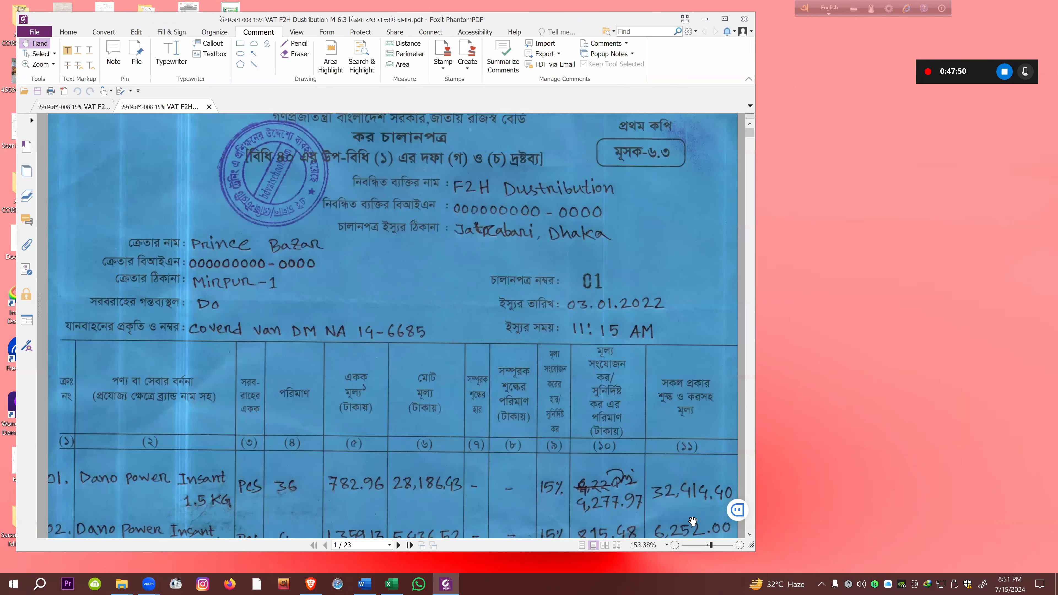
pyautogui.click(675, 545)
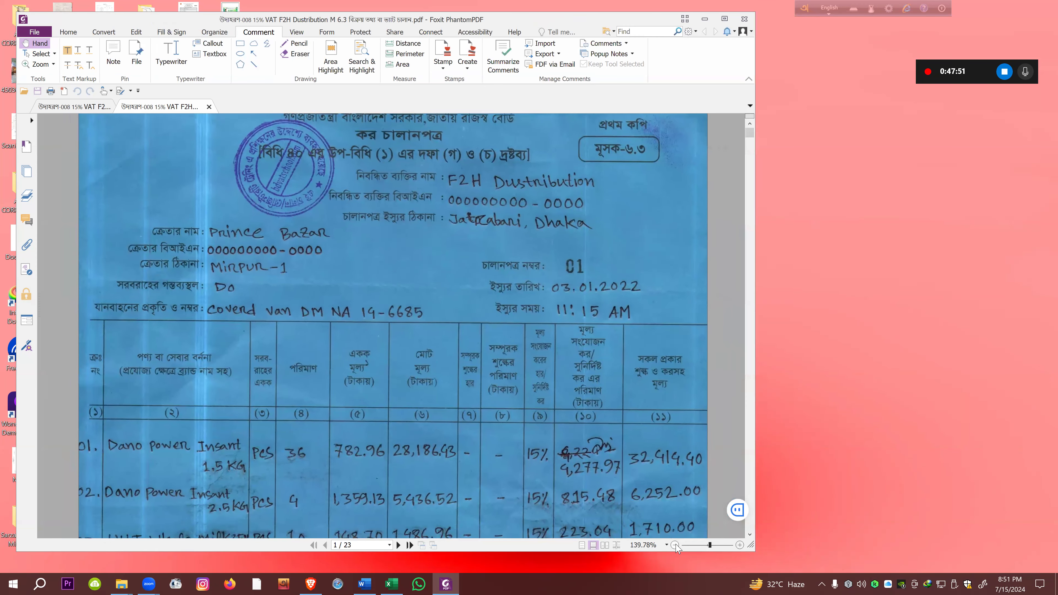
pyautogui.moveTo(750, 140); pyautogui.dragTo(749, 135)
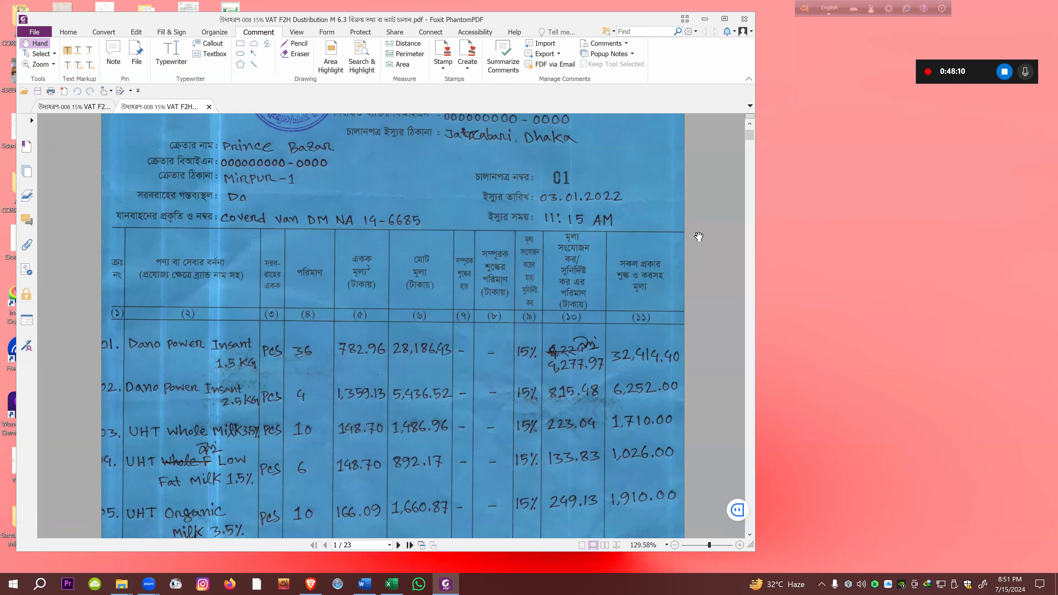
pyautogui.moveTo(753, 136); pyautogui.dragTo(749, 132)
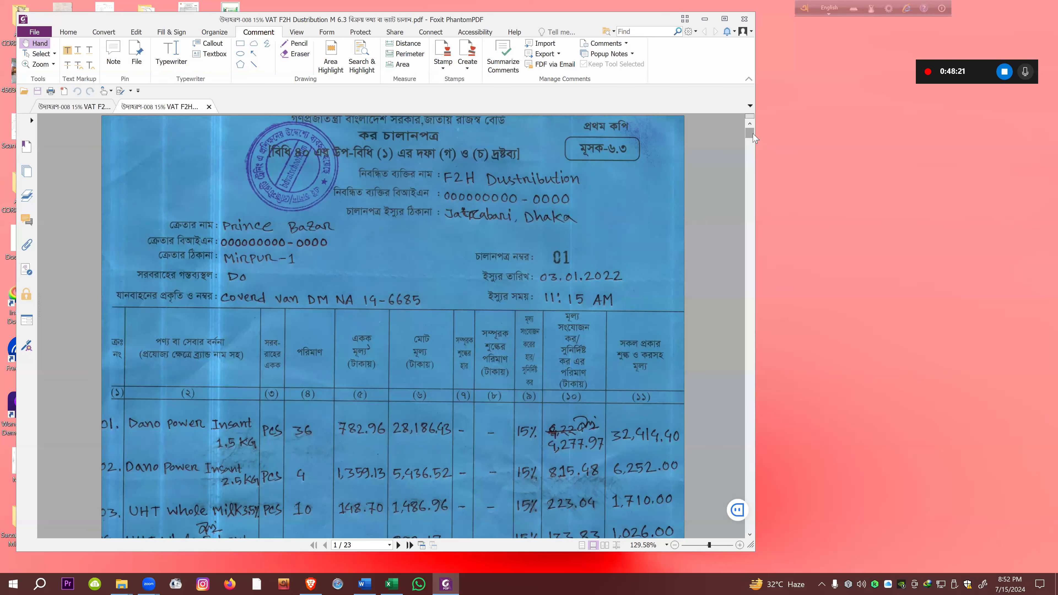
pyautogui.scroll(-10, 755, 139)
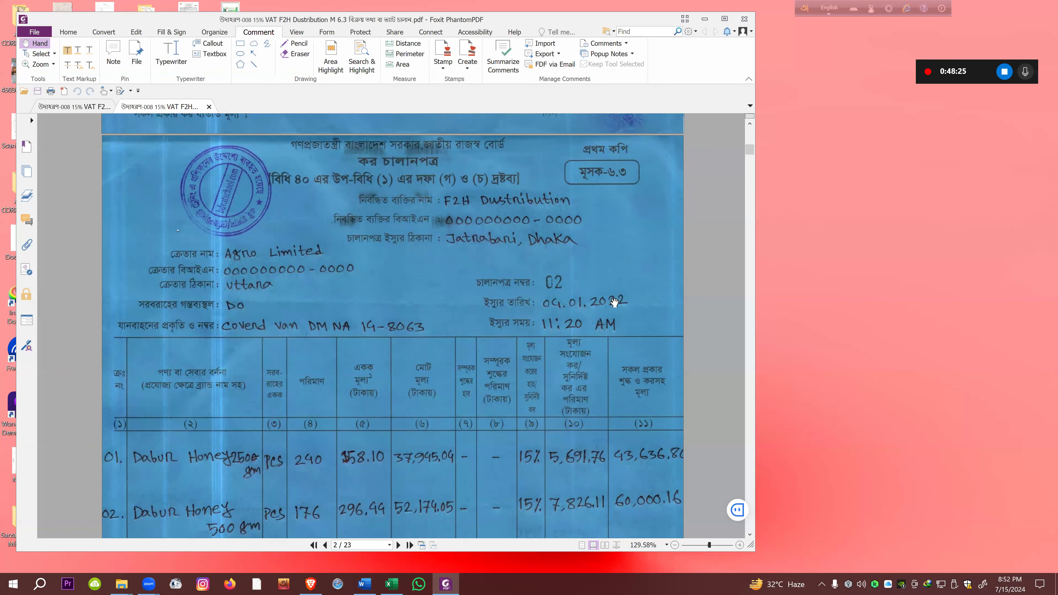
pyautogui.moveTo(754, 153); pyautogui.dragTo(754, 171)
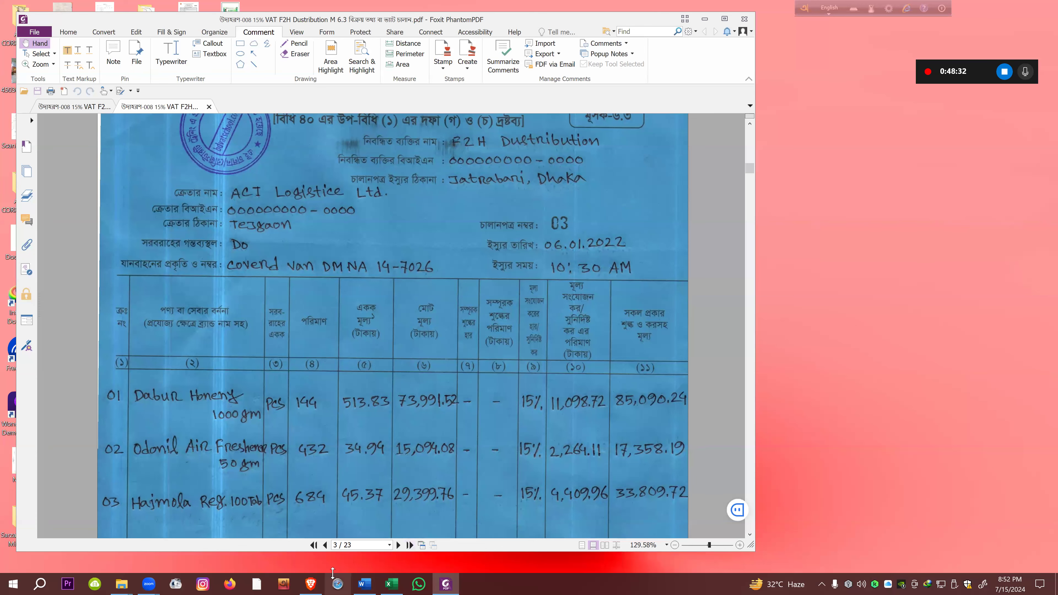
# Page through the M 6.3 sales challans from page 3 to the last one on page 23
pyautogui.click(397, 544)
pyautogui.click(397, 544)
pyautogui.click(397, 544)
pyautogui.click(398, 544)
pyautogui.click(397, 543)
pyautogui.click(397, 544)
pyautogui.click(397, 544)
pyautogui.click(397, 544)
pyautogui.click(398, 544)
pyautogui.click(398, 544)
pyautogui.click(397, 545)
pyautogui.click(397, 545)
pyautogui.click(397, 545)
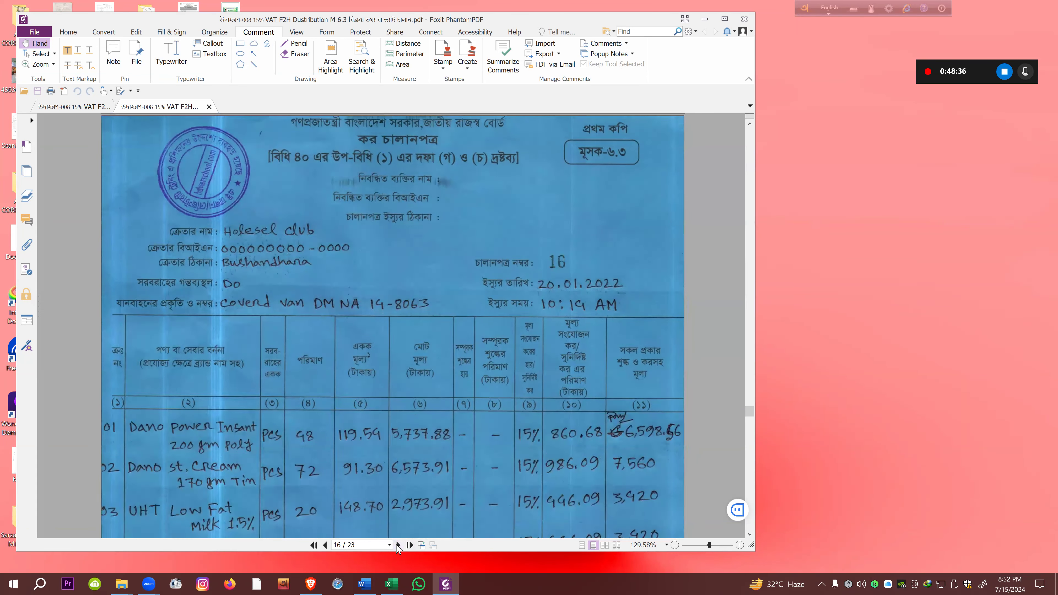
pyautogui.click(397, 545)
pyautogui.click(398, 545)
pyautogui.click(398, 545)
pyautogui.click(397, 545)
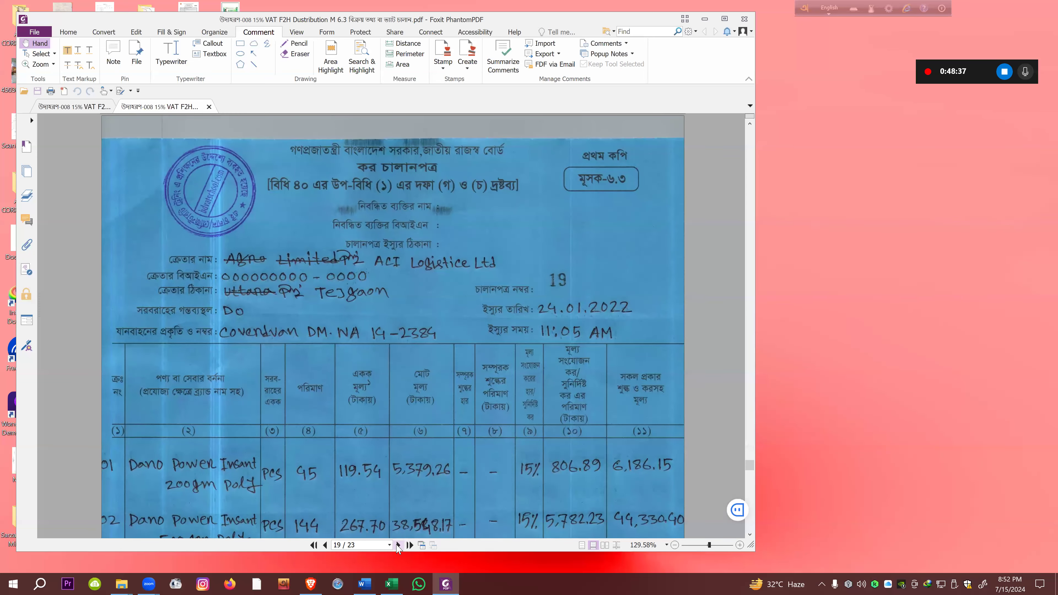
pyautogui.click(398, 545)
pyautogui.click(398, 545)
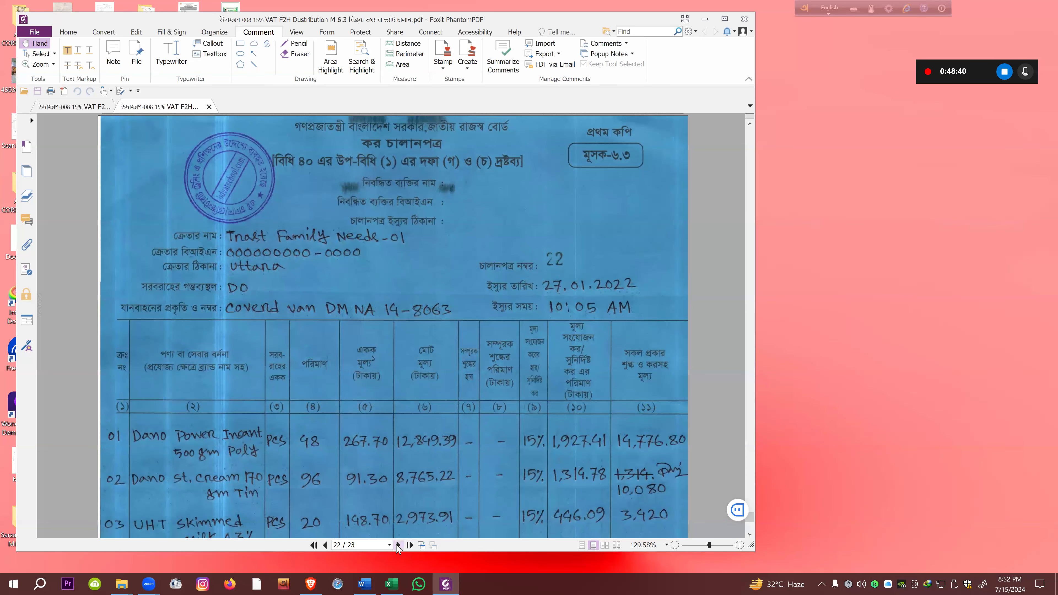
pyautogui.click(397, 545)
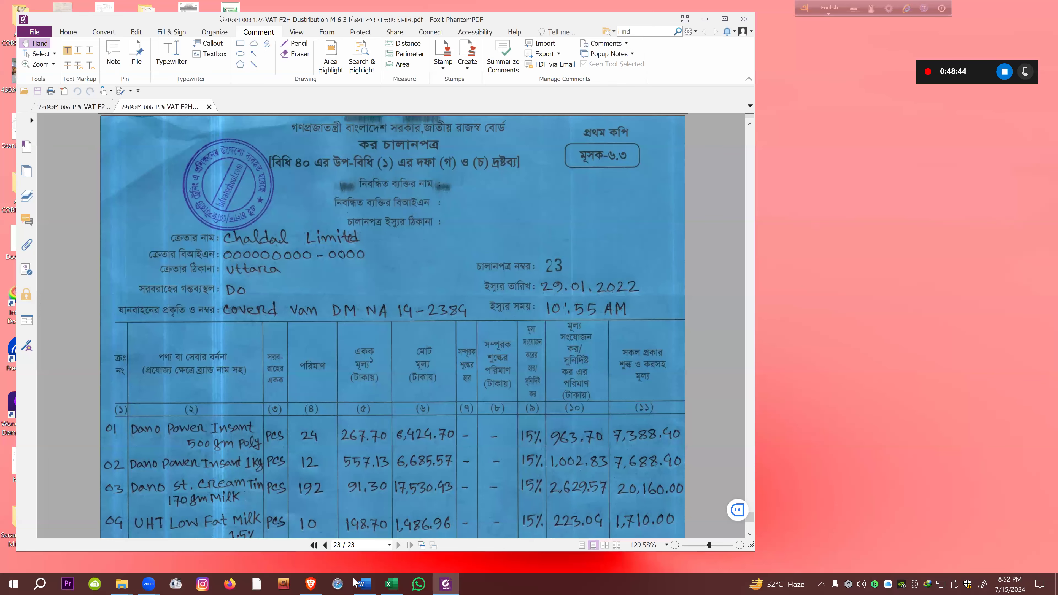
# Switch to the M 6.2.1 purchase-sales workbook in Excel and view the full Dabur Almond Hair Oil 100ml Local register on sheet 1
pyautogui.click(390, 584)
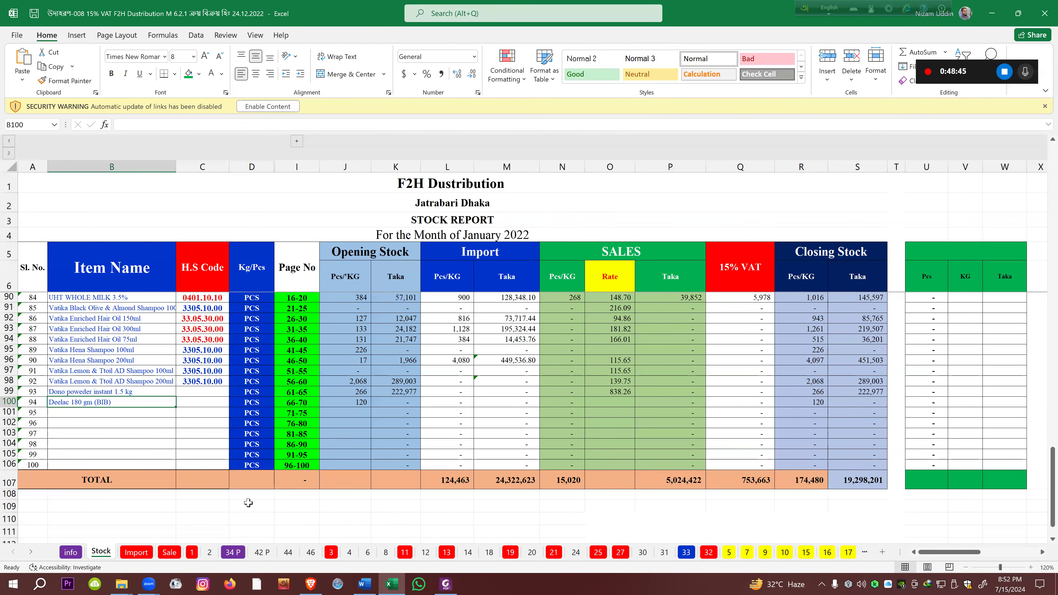
pyautogui.click(191, 553)
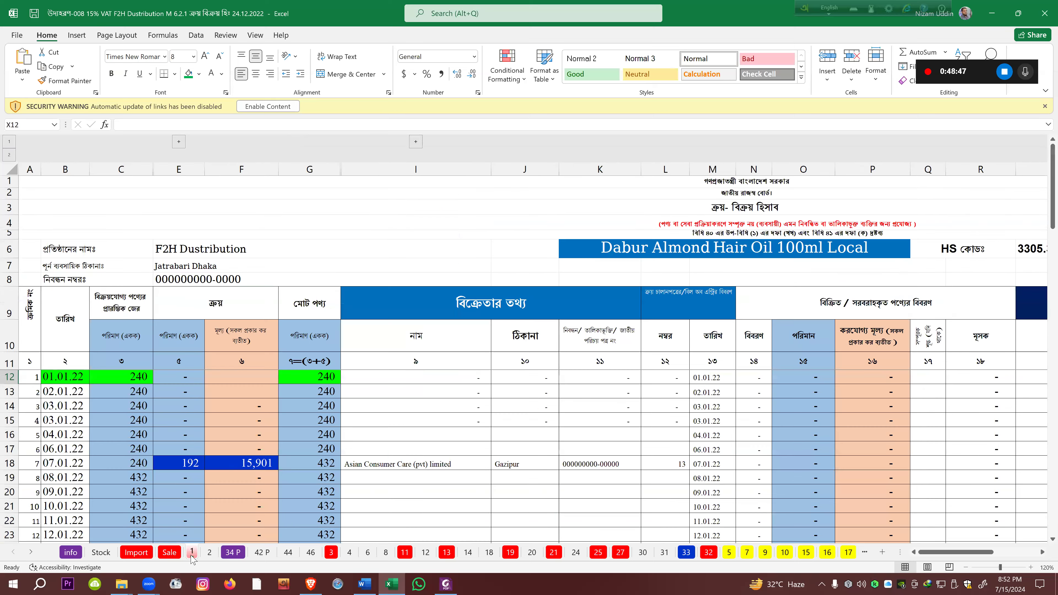
pyautogui.click(966, 568)
pyautogui.click(966, 568)
pyautogui.click(966, 567)
pyautogui.click(967, 567)
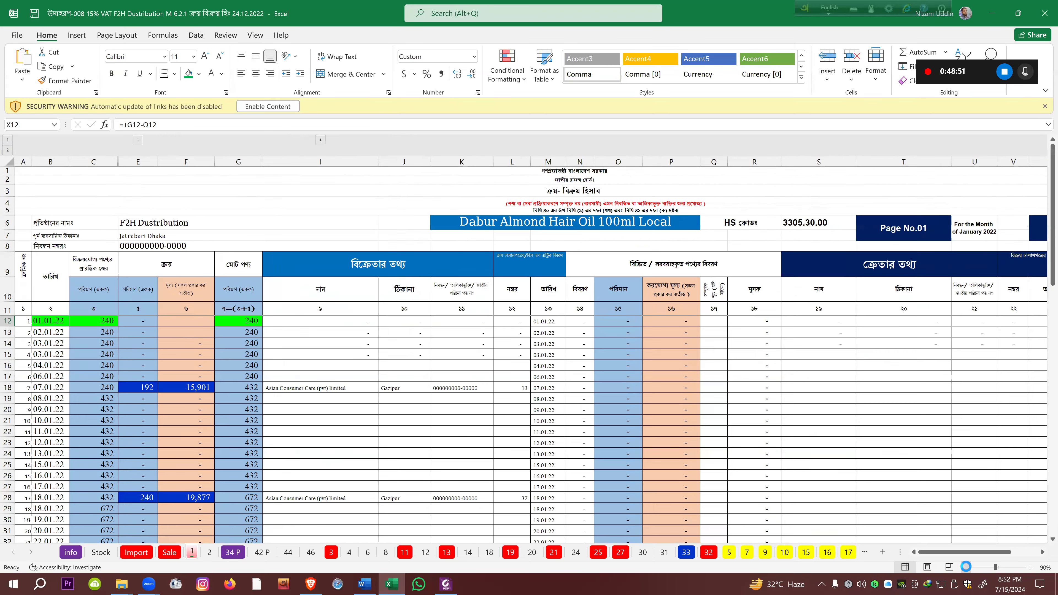
pyautogui.click(966, 568)
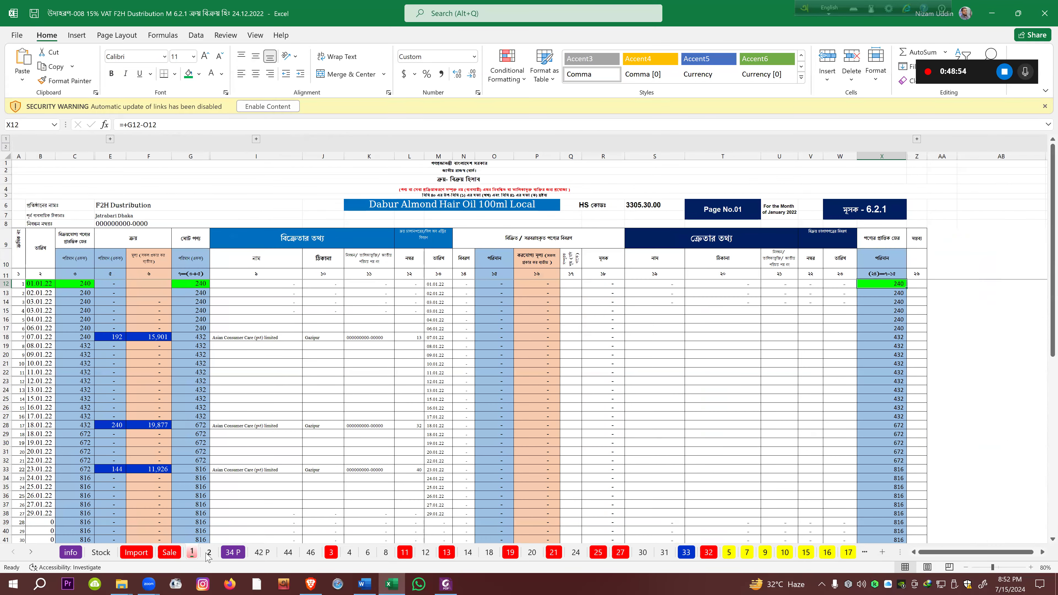
# Open sheet 34 P for Dano Daily Pusti Poly 500gm and examine its entries in rows 12, 15, 19 and 21
pyautogui.click(232, 552)
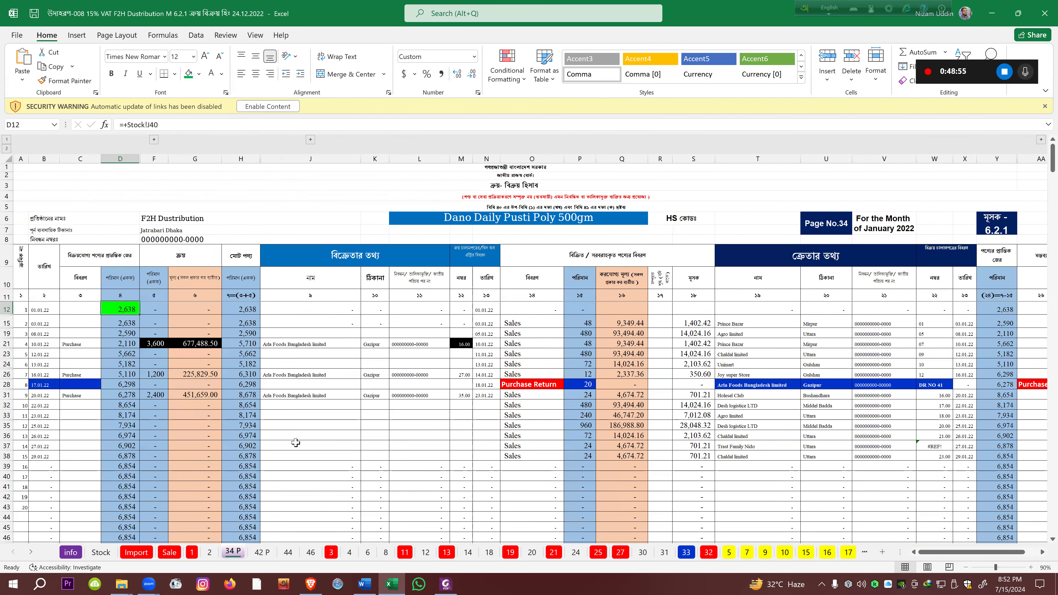
pyautogui.click(8, 309)
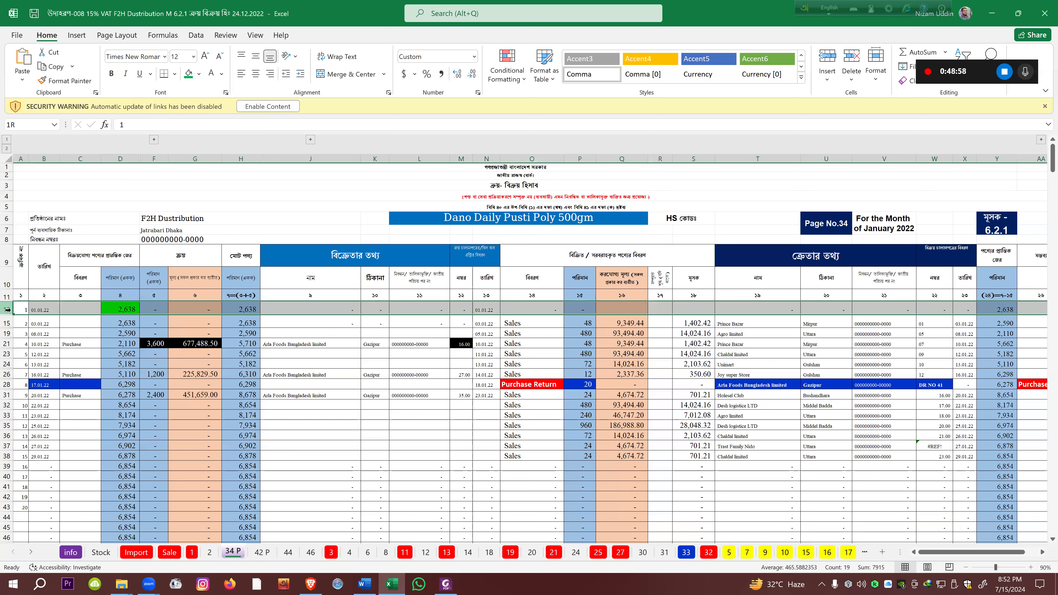
pyautogui.click(8, 344)
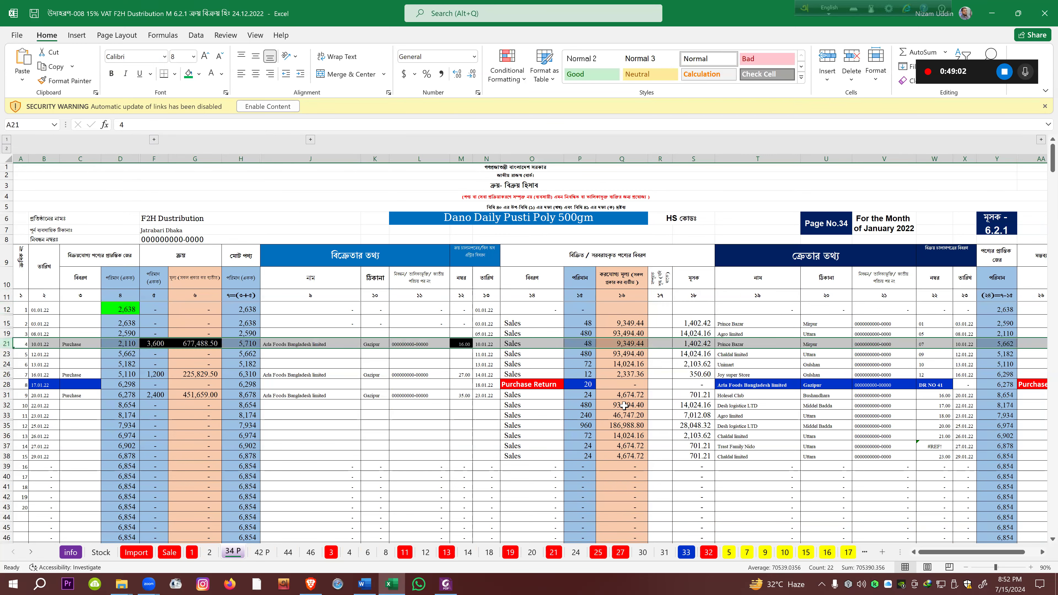
pyautogui.click(628, 425)
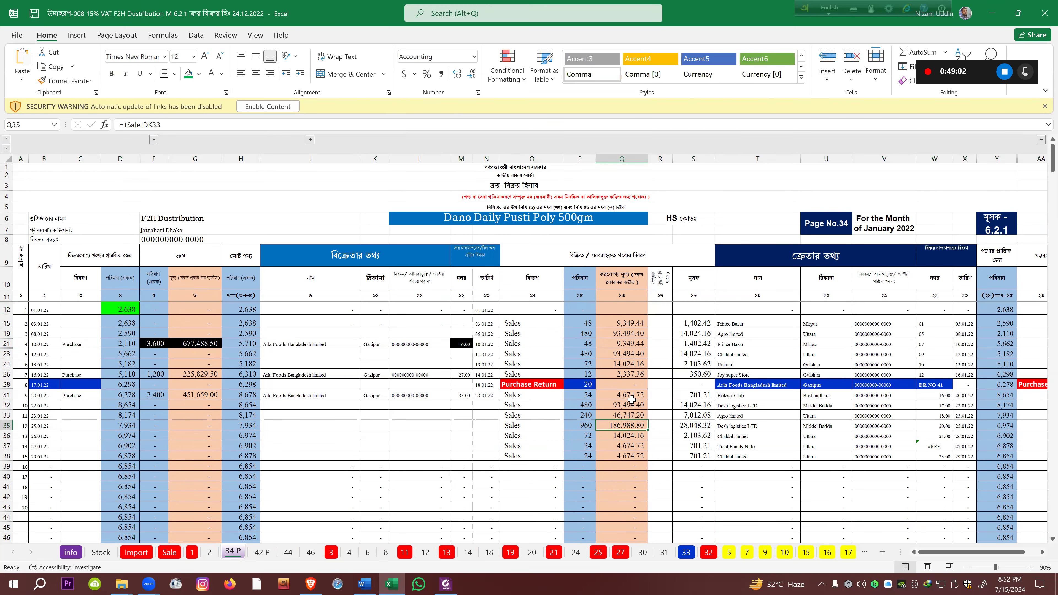
pyautogui.click(7, 333)
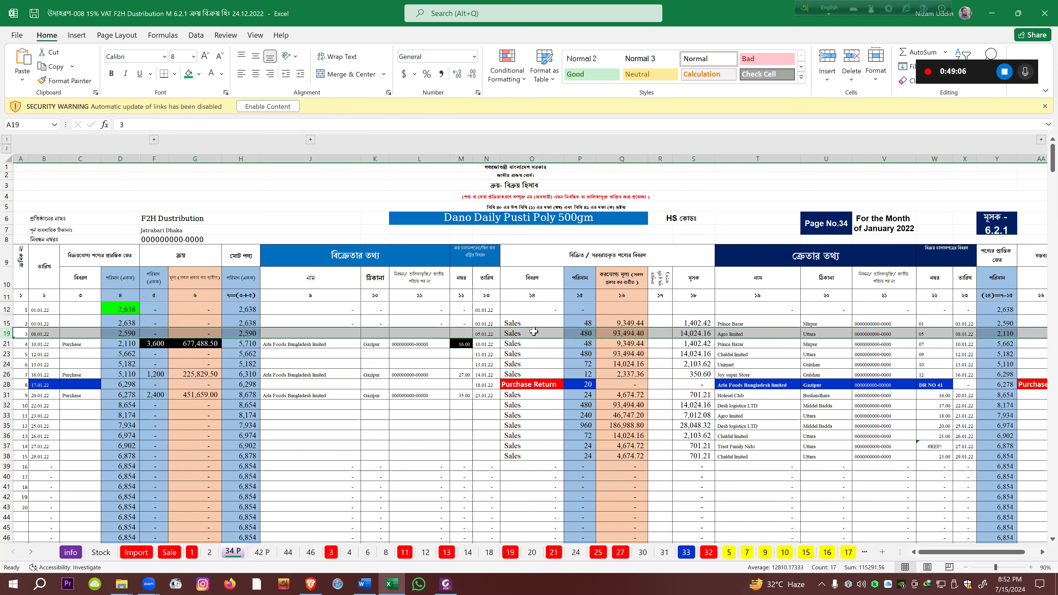
pyautogui.click(7, 323)
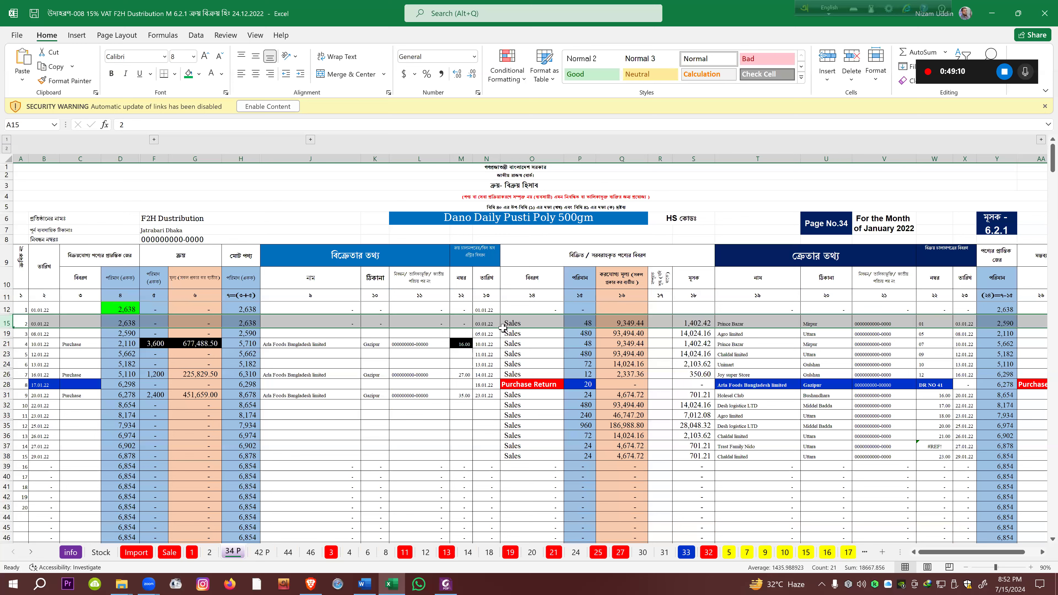
# Fill cells D15, H15, O15 and P15 with green to mark the opening quantity, total quantity and sale entry of row 15
pyautogui.click(136, 324)
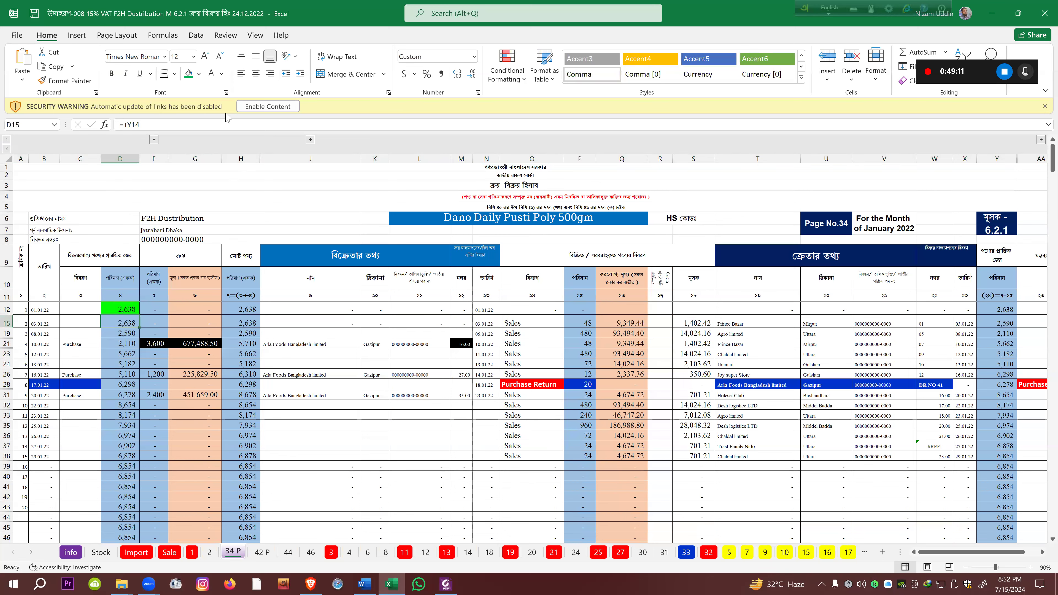
pyautogui.click(188, 75)
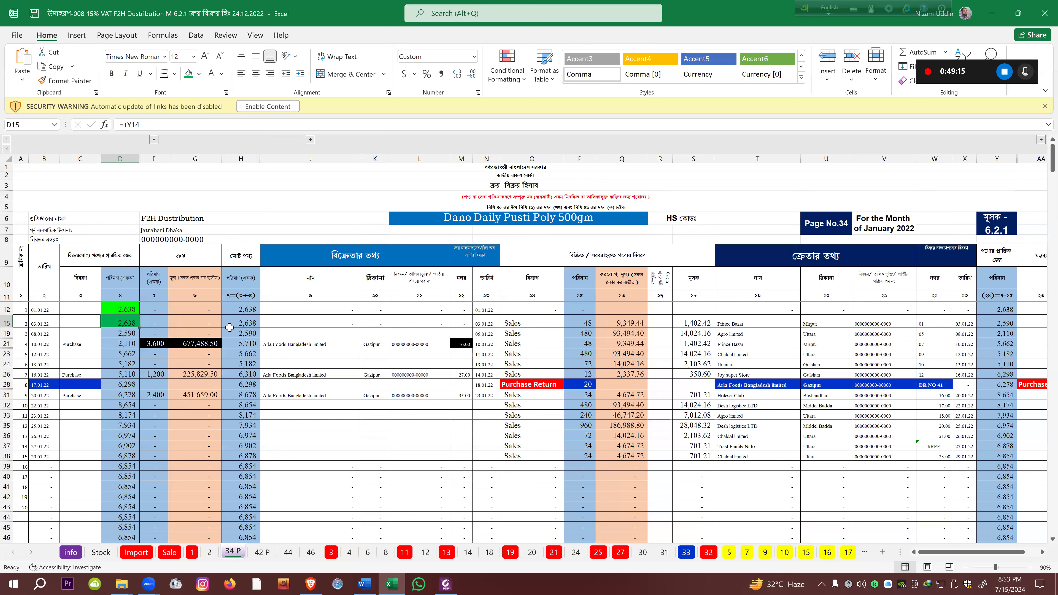
pyautogui.click(240, 324)
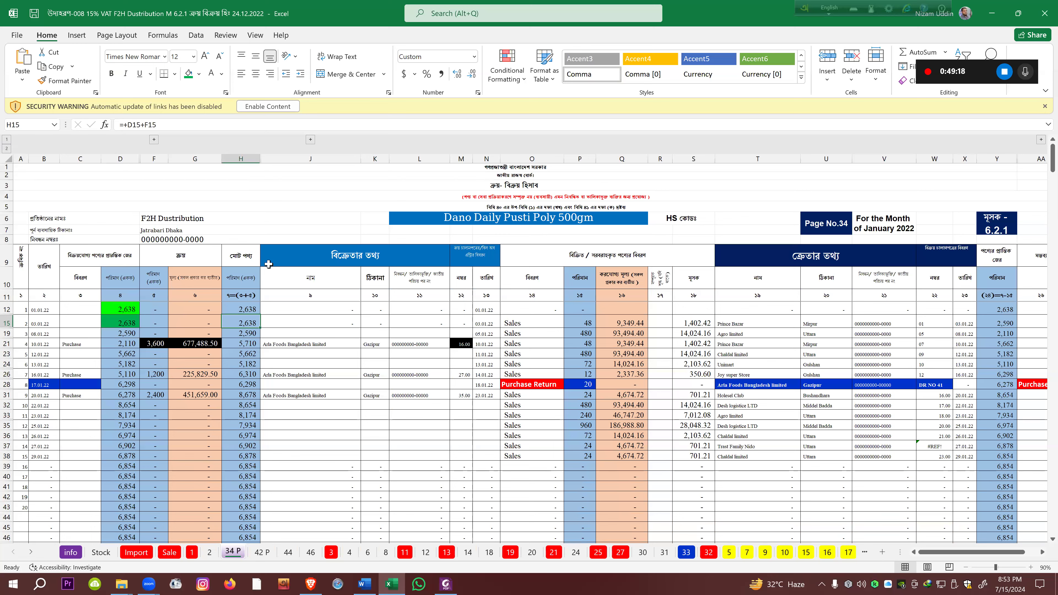
pyautogui.click(189, 75)
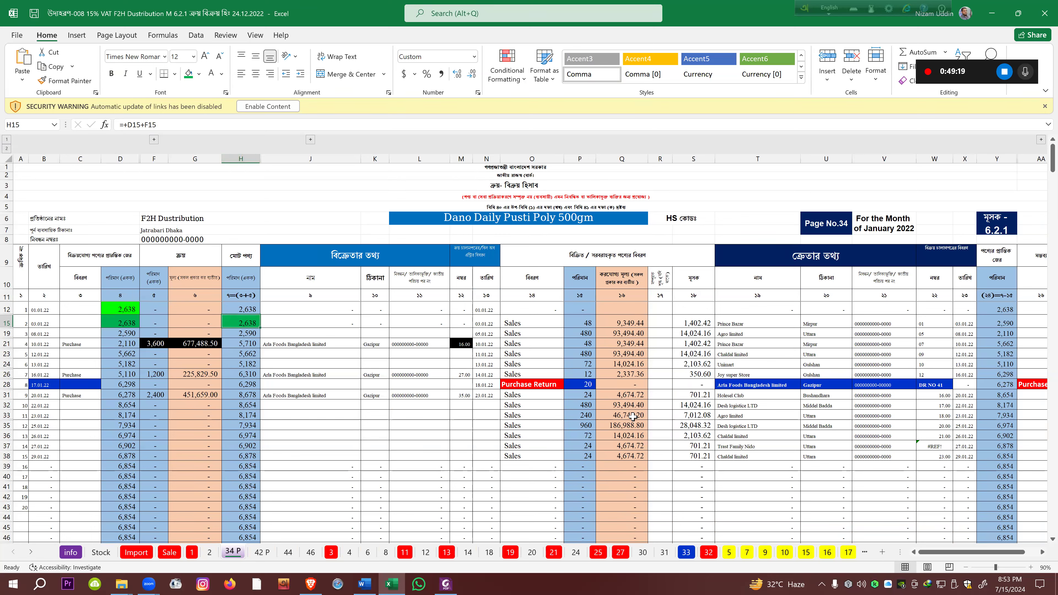
pyautogui.click(534, 322)
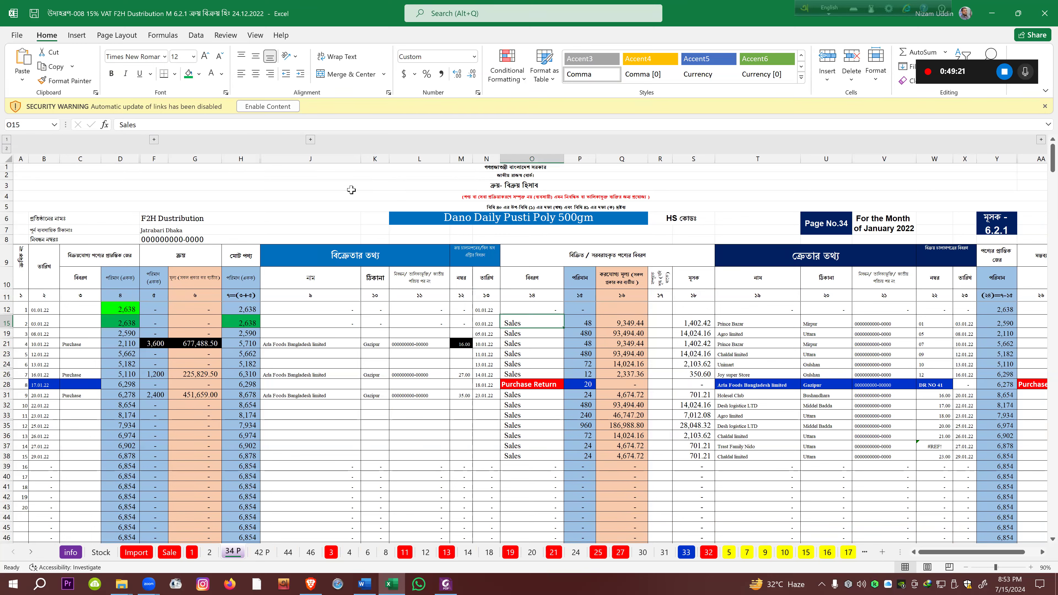
pyautogui.click(188, 76)
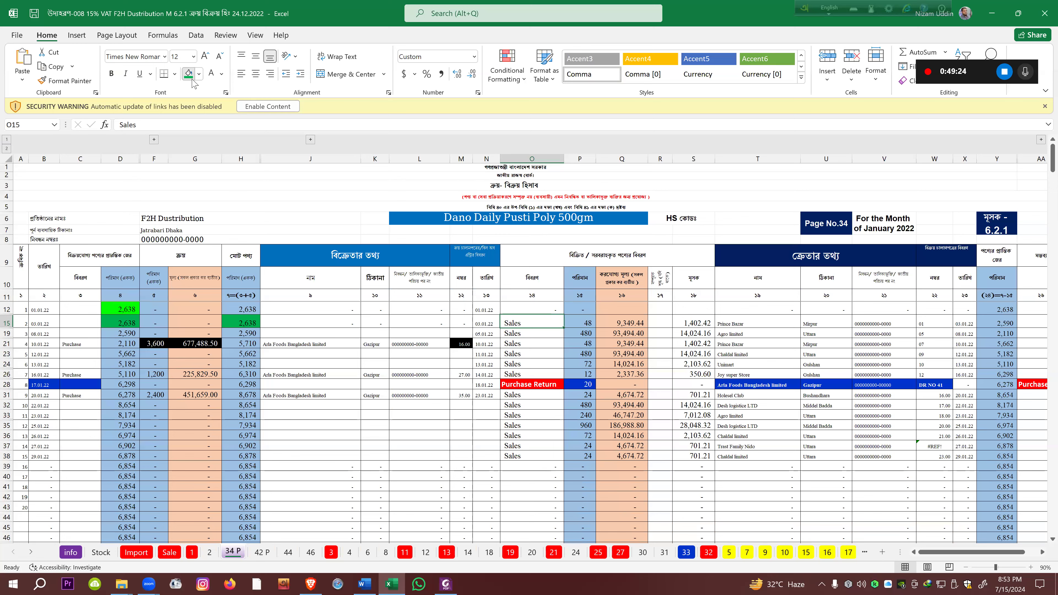
pyautogui.click(585, 324)
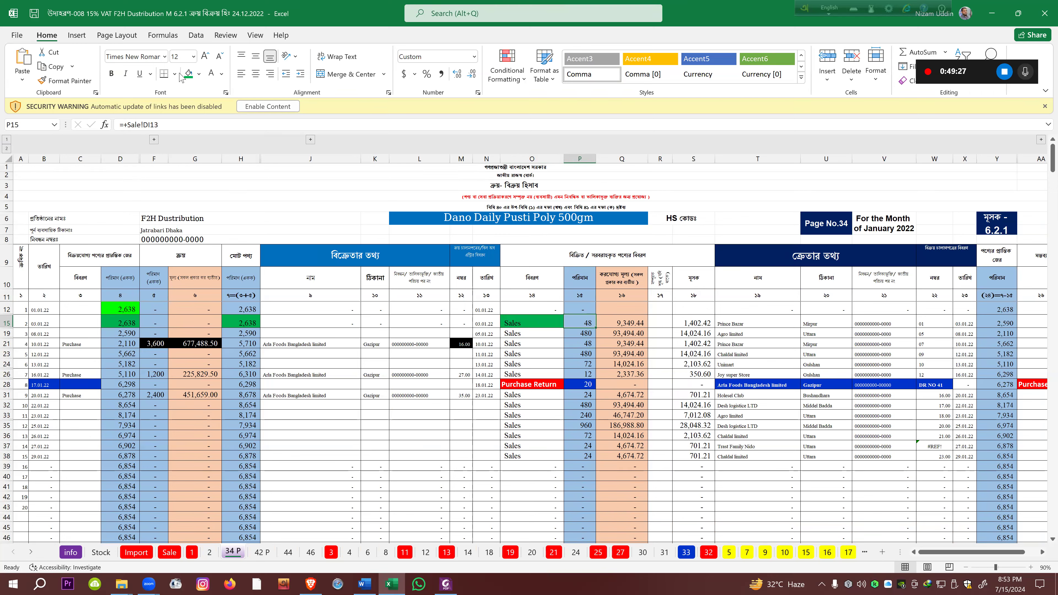
pyautogui.click(188, 75)
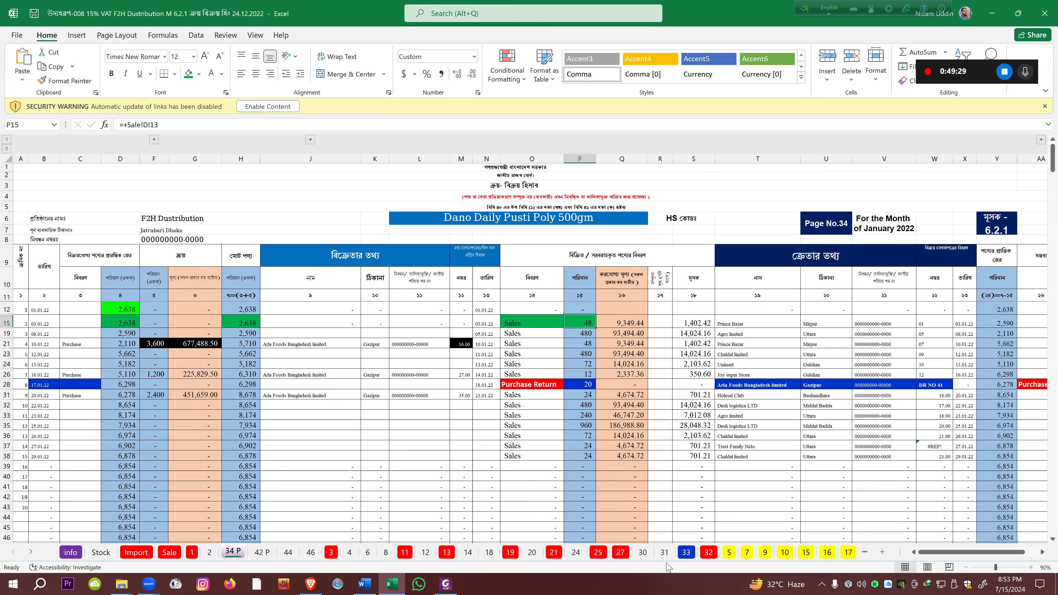
# Switch back to the M 6.3 challan PDF in Foxit PhantomPDF and examine the items on challan 23 for Chaldal Limited
pyautogui.click(446, 583)
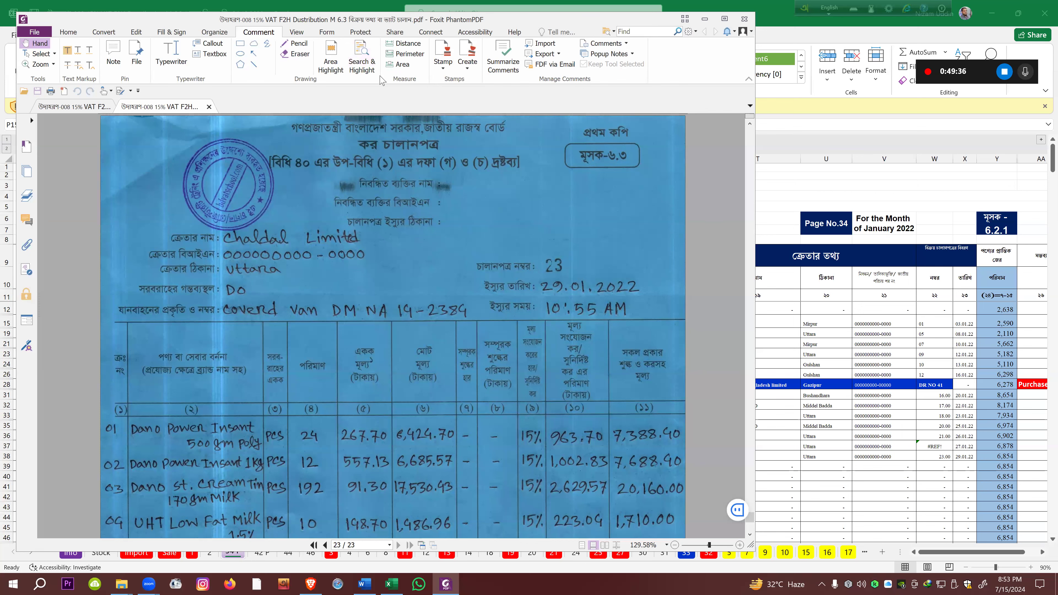
pyautogui.moveTo(371, 17); pyautogui.dragTo(392, 5)
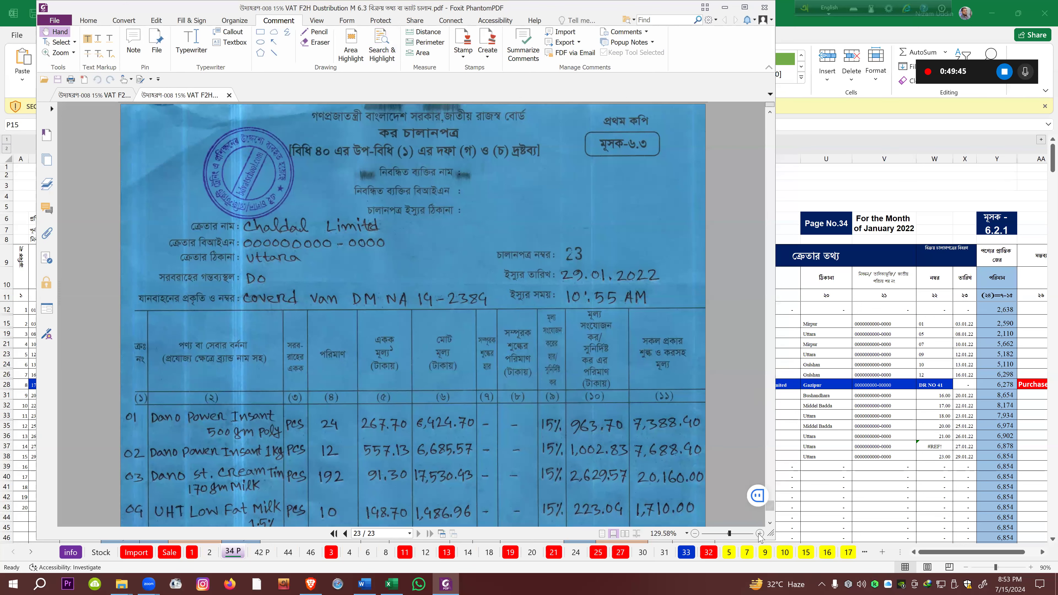
pyautogui.scroll(-3, 770, 525)
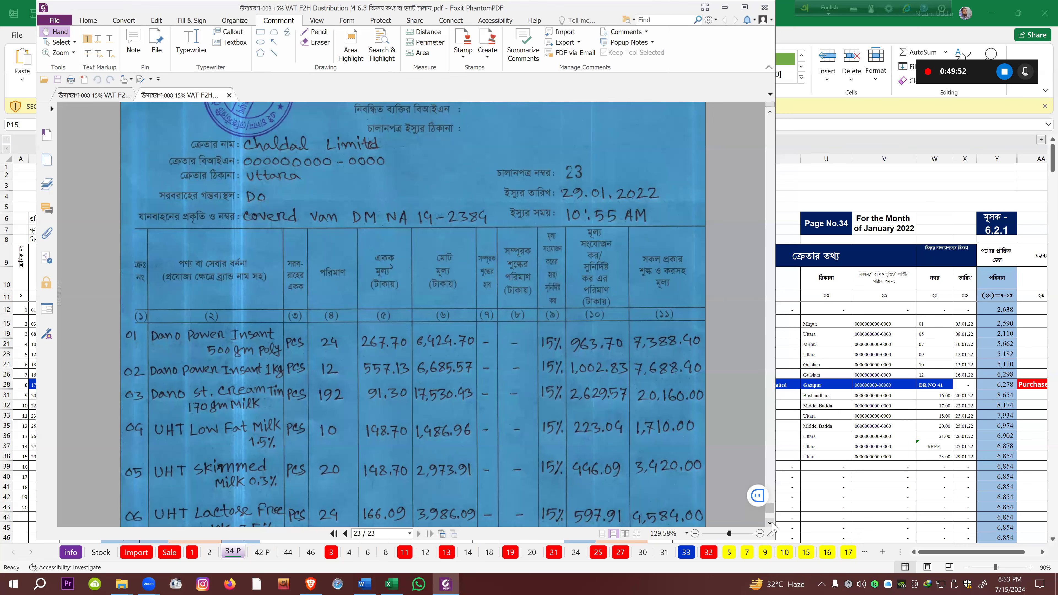
pyautogui.click(770, 523)
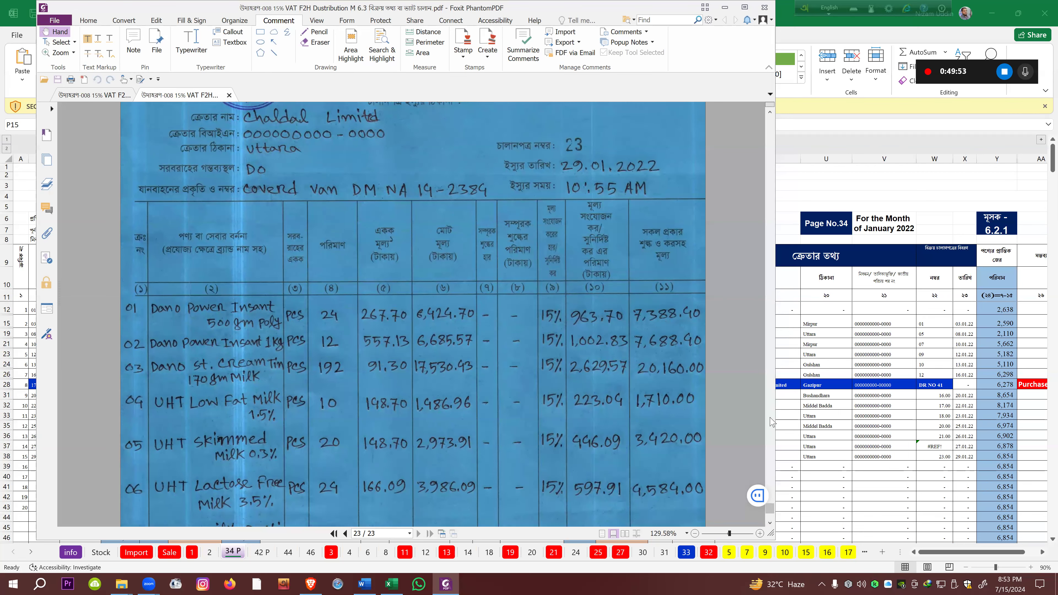
pyautogui.click(770, 112)
pyautogui.click(770, 112)
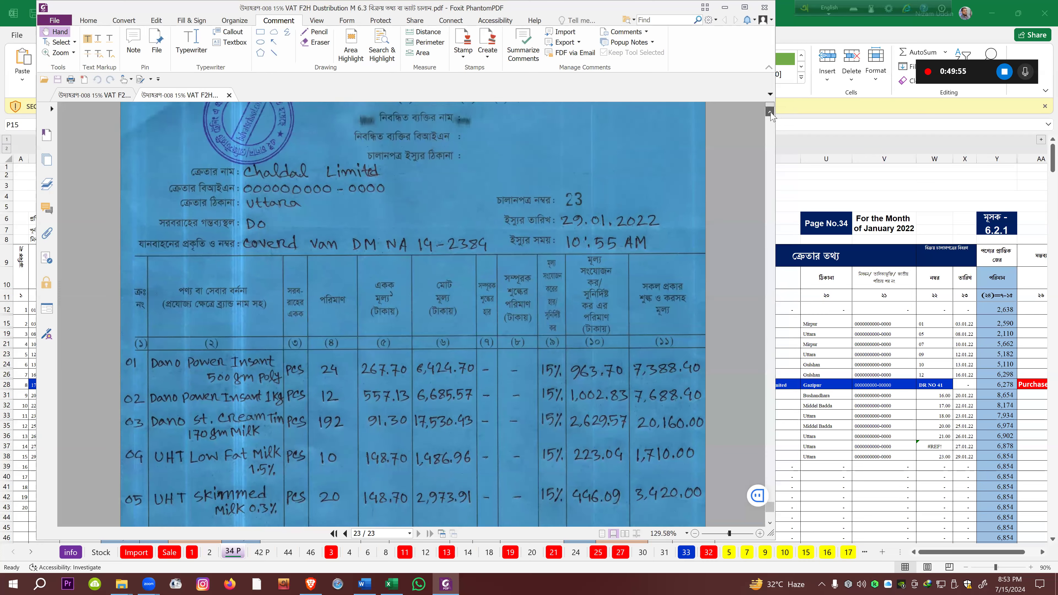
pyautogui.click(770, 112)
pyautogui.click(770, 112)
pyautogui.click(770, 113)
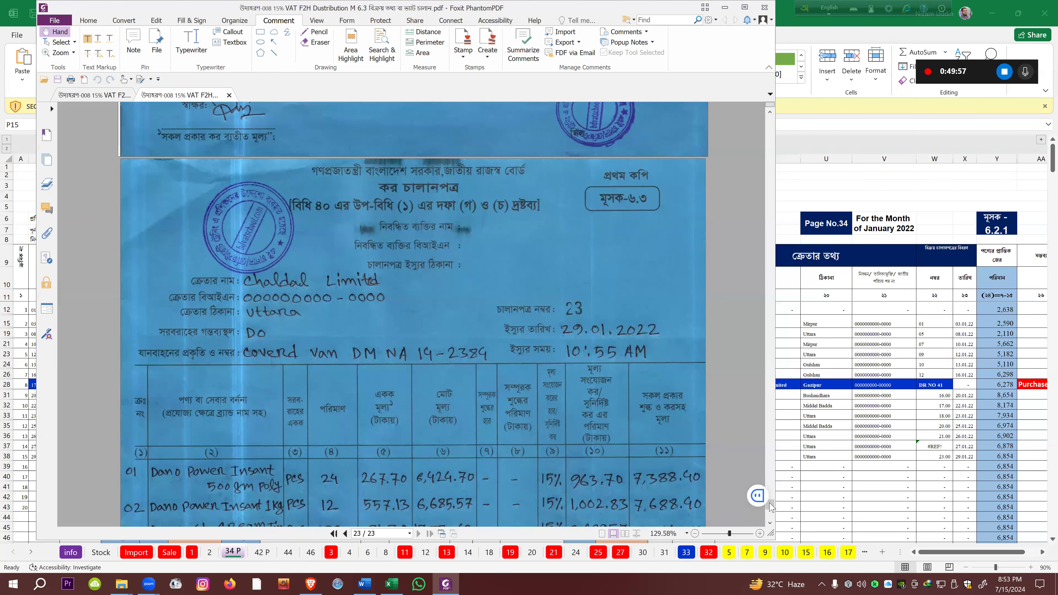
pyautogui.click(770, 112)
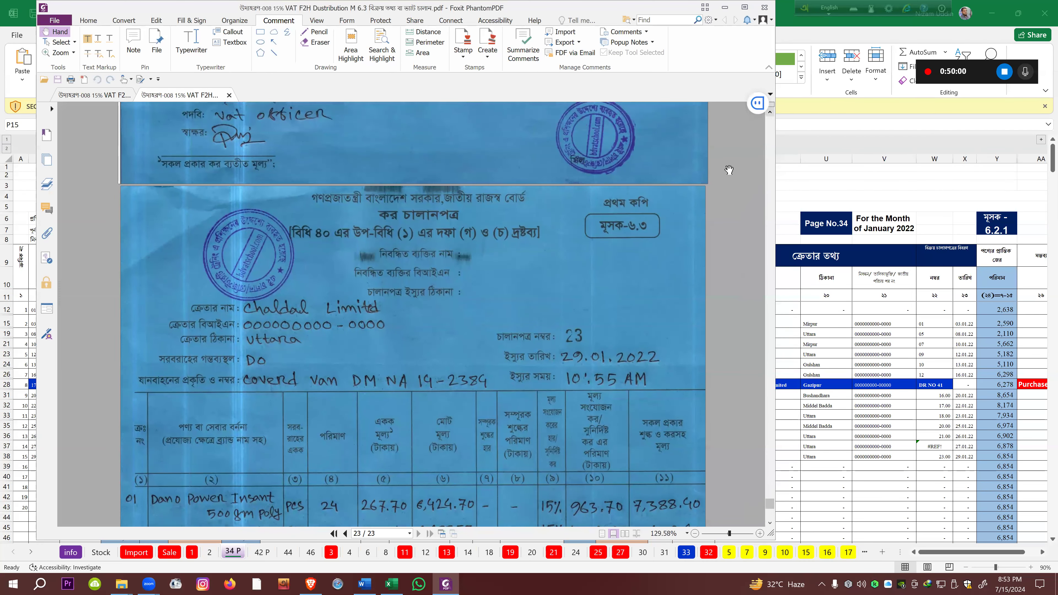
# Check the Dano Daily Pusti Poly 500gm line on challan 01 for Prince Bazar against row 15 of sheet 34 P
pyautogui.click(334, 533)
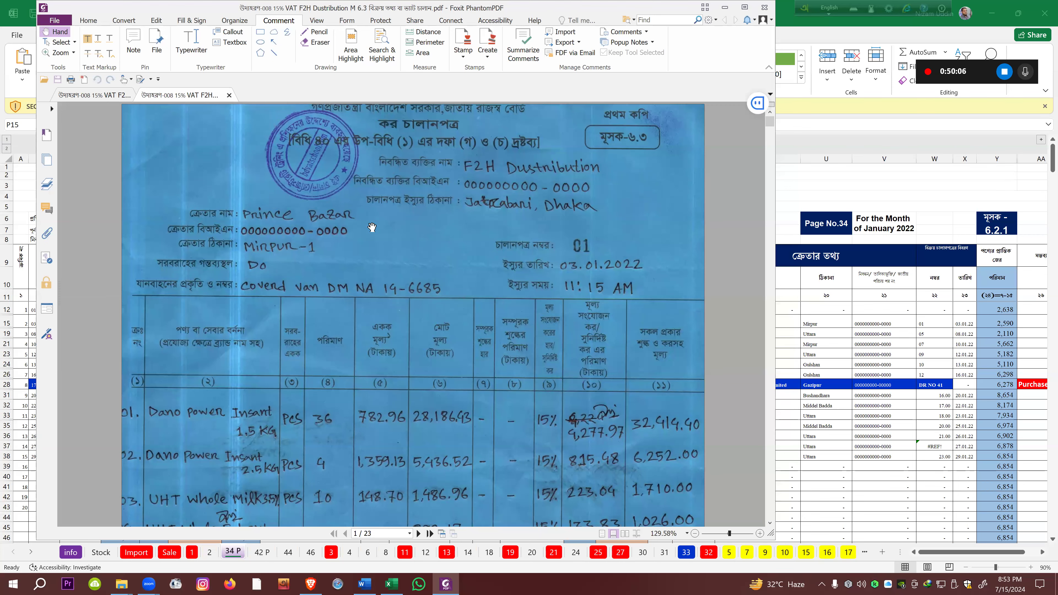
pyautogui.moveTo(387, 12); pyautogui.dragTo(608, 15)
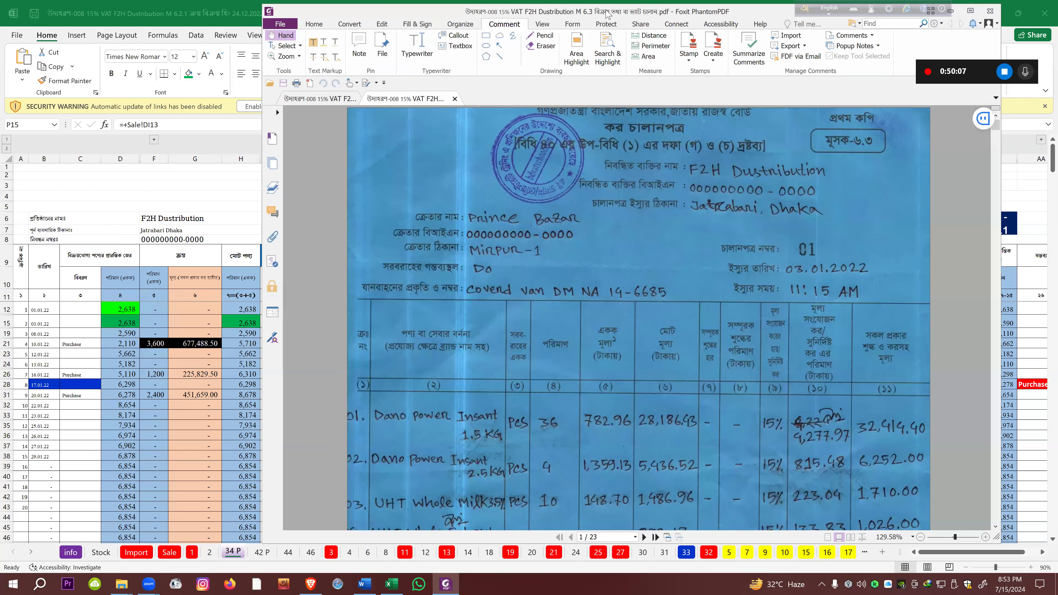
pyautogui.hotkey('alt', 'Tab')
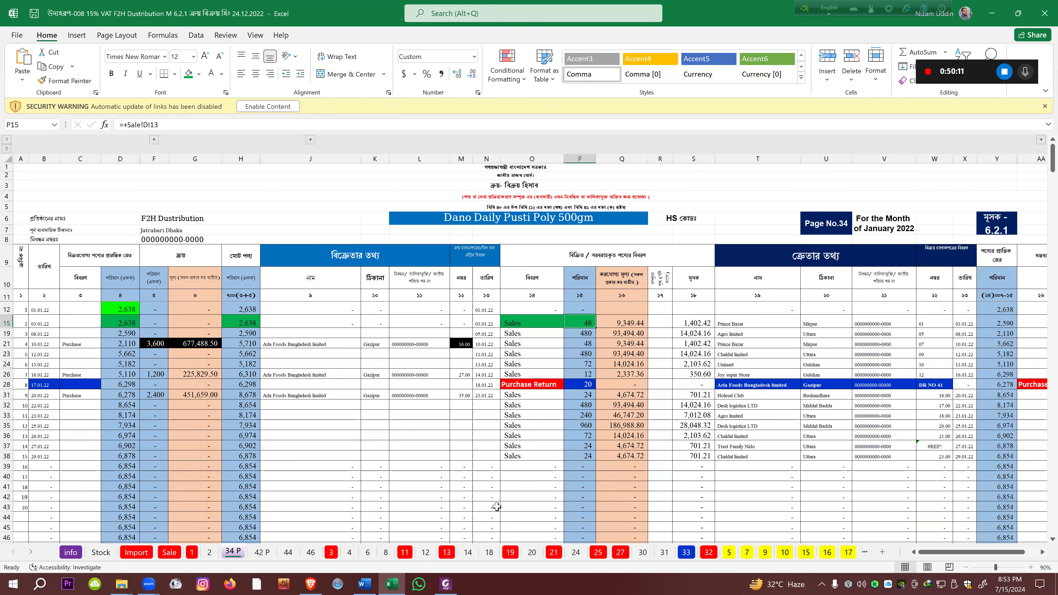
pyautogui.click(445, 584)
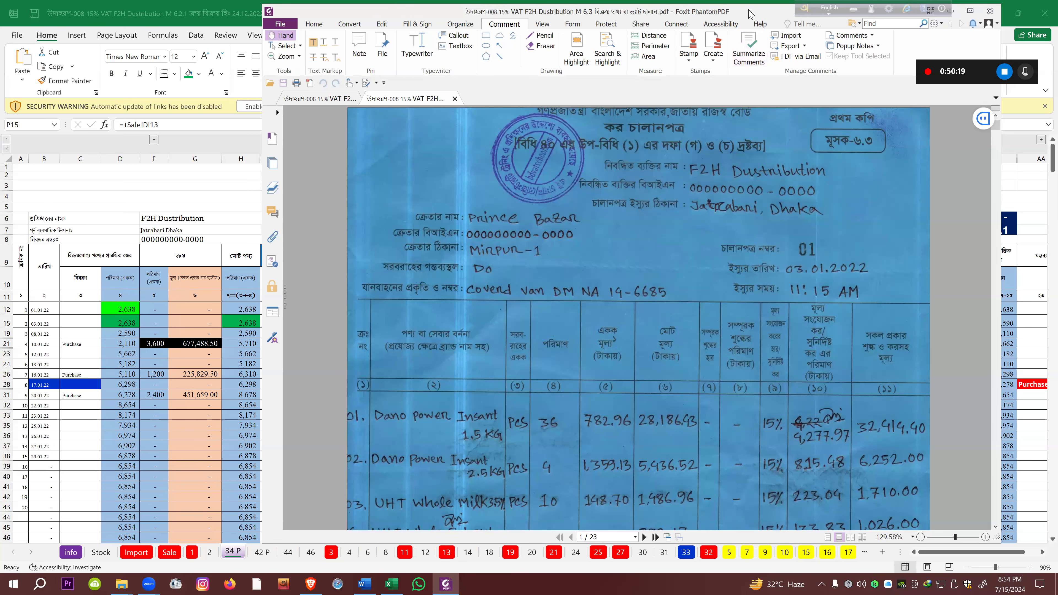
pyautogui.moveTo(749, 13); pyautogui.dragTo(480, 11)
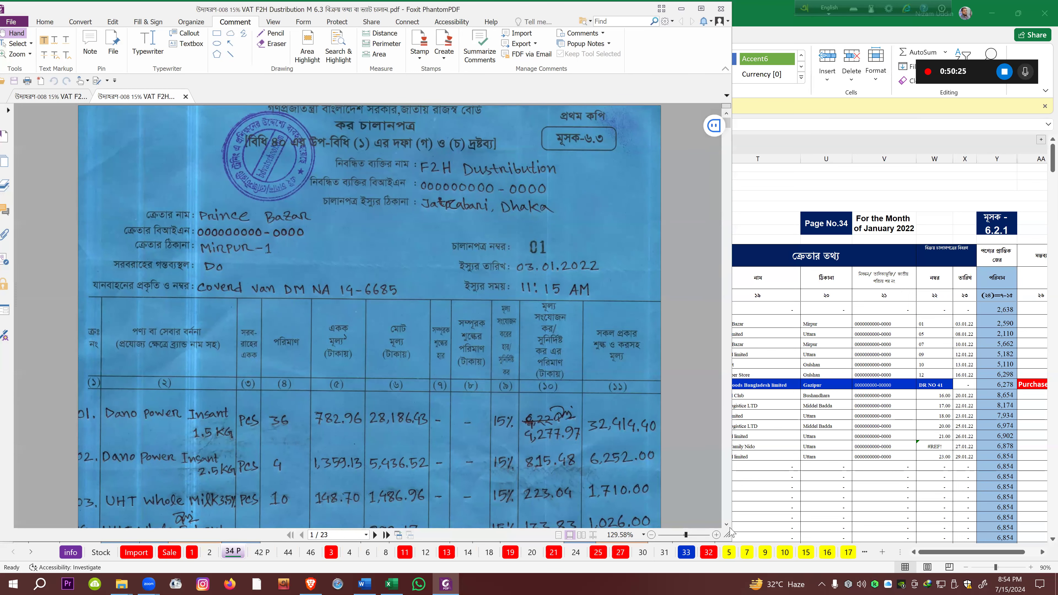
pyautogui.scroll(-10, 275, 390)
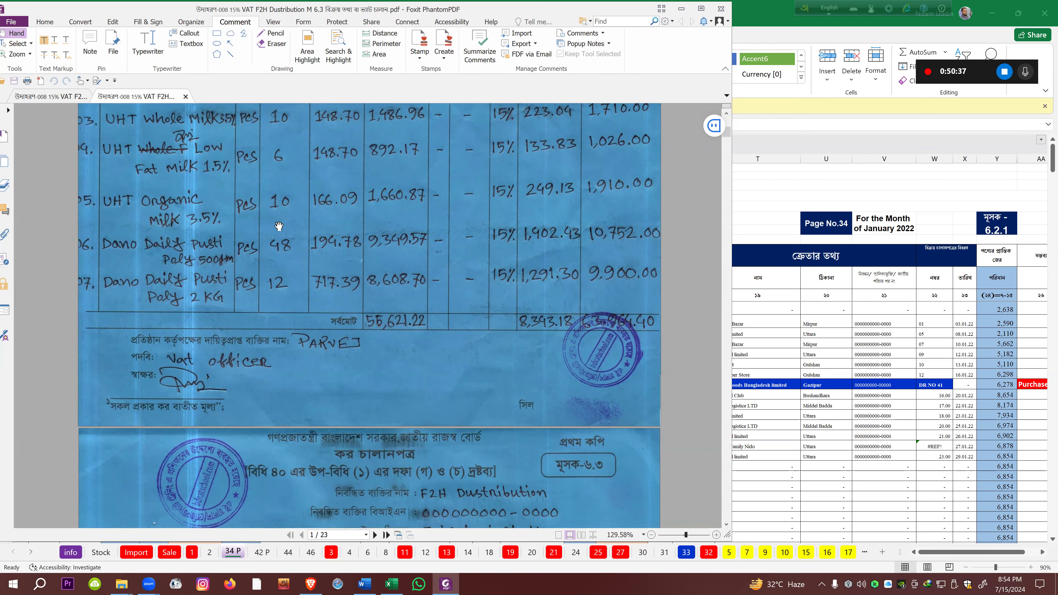
pyautogui.click(853, 486)
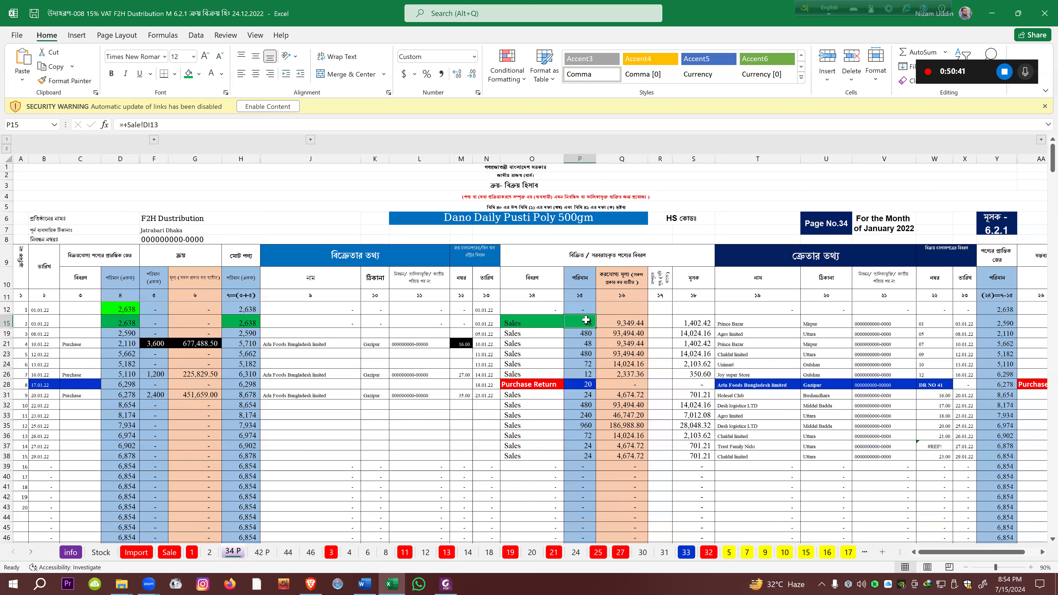
# Fill the first sale's taxable value cell Q15 with green and check the VAT formula in S15
pyautogui.click(617, 321)
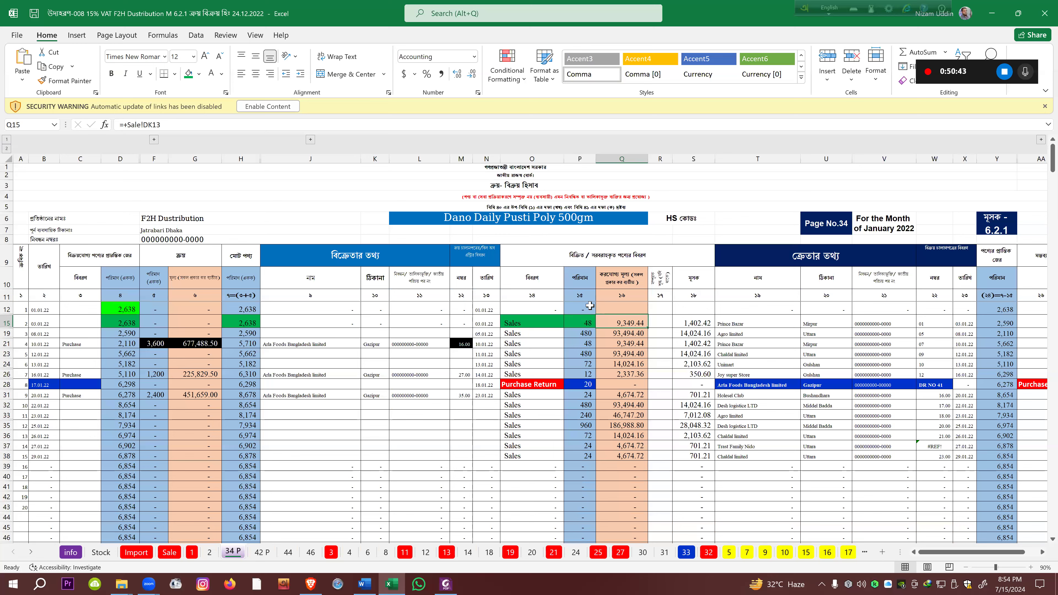
pyautogui.click(188, 73)
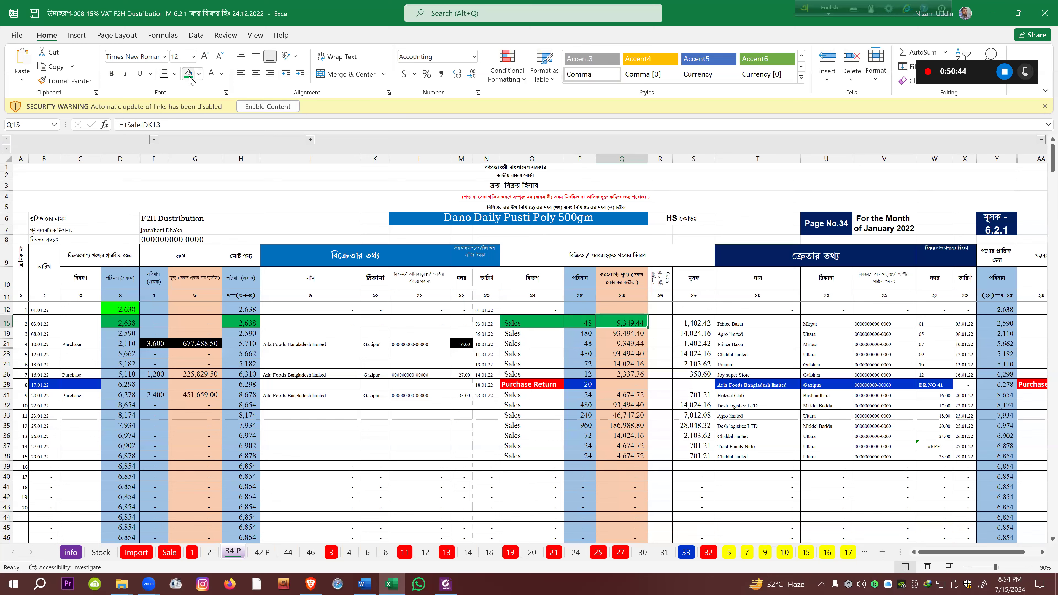
pyautogui.click(685, 322)
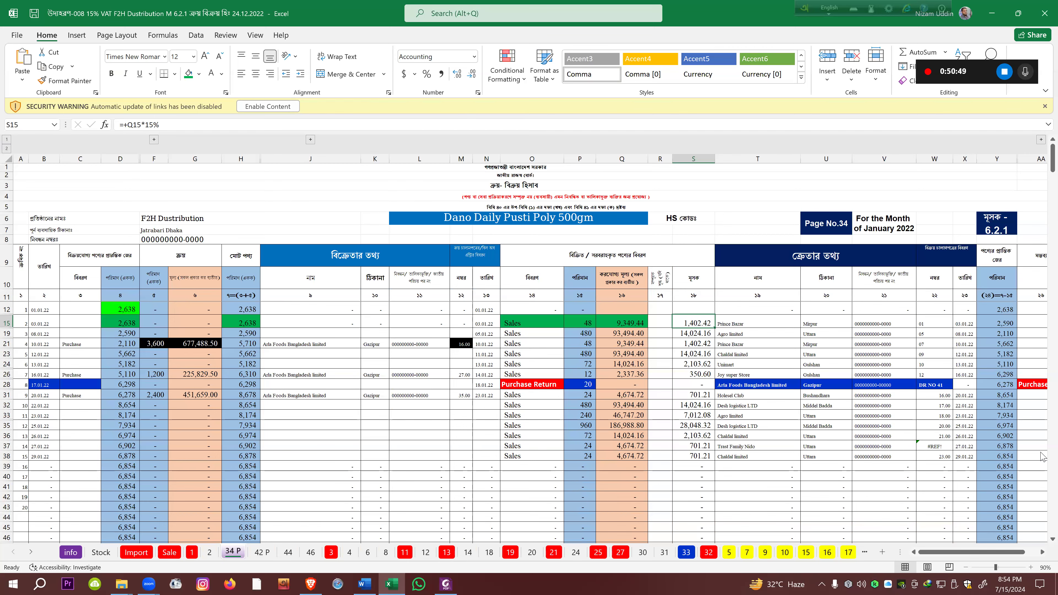
# Examine the row 62 totals for purchase quantity, purchase value, sales value and VAT, including their sum formulas
pyautogui.scroll(-3, 1040, 545)
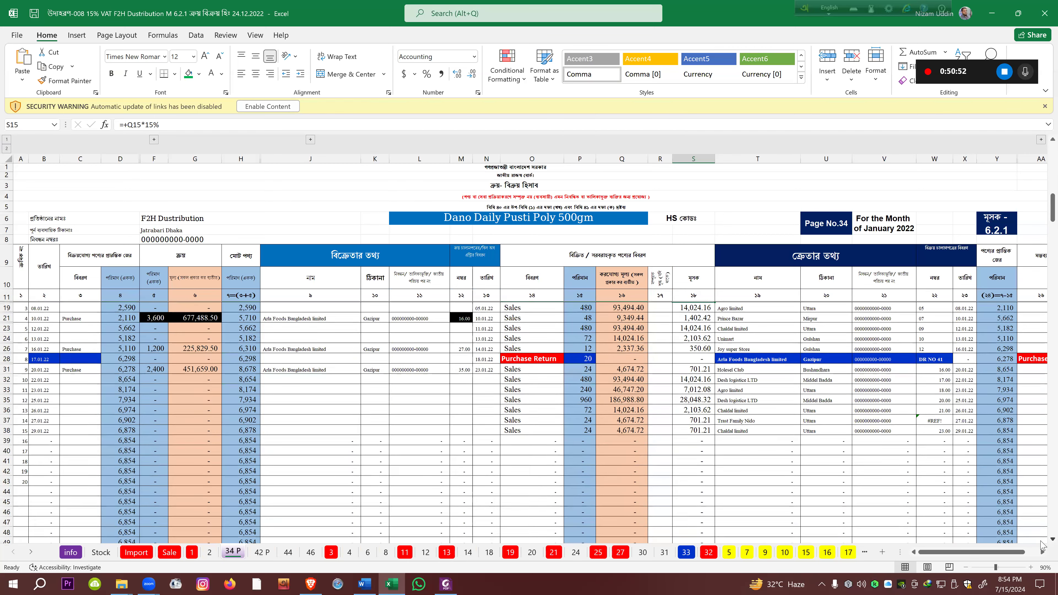
pyautogui.scroll(-3, 1040, 545)
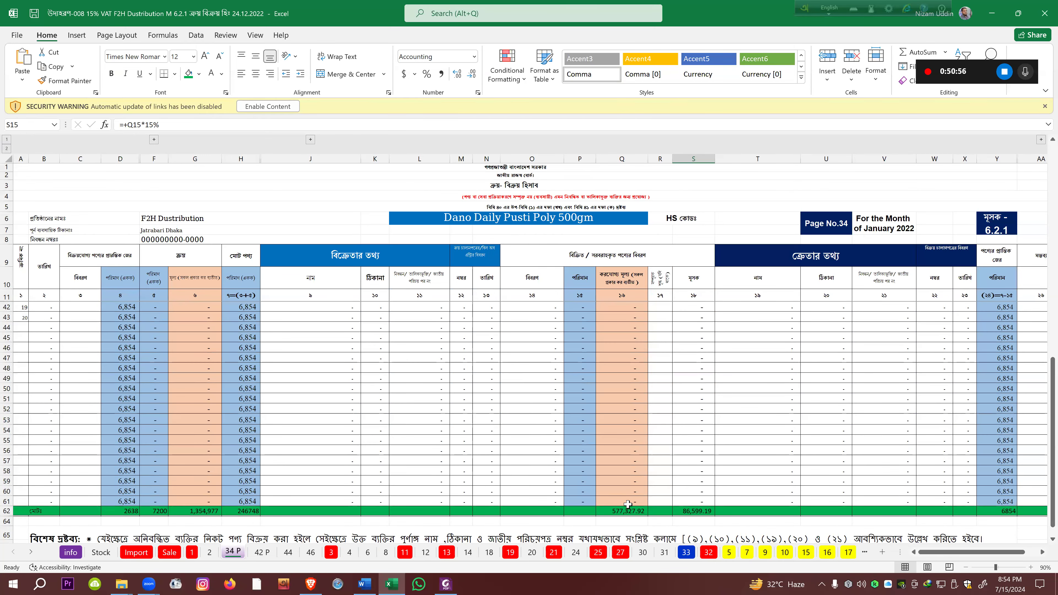
pyautogui.click(623, 511)
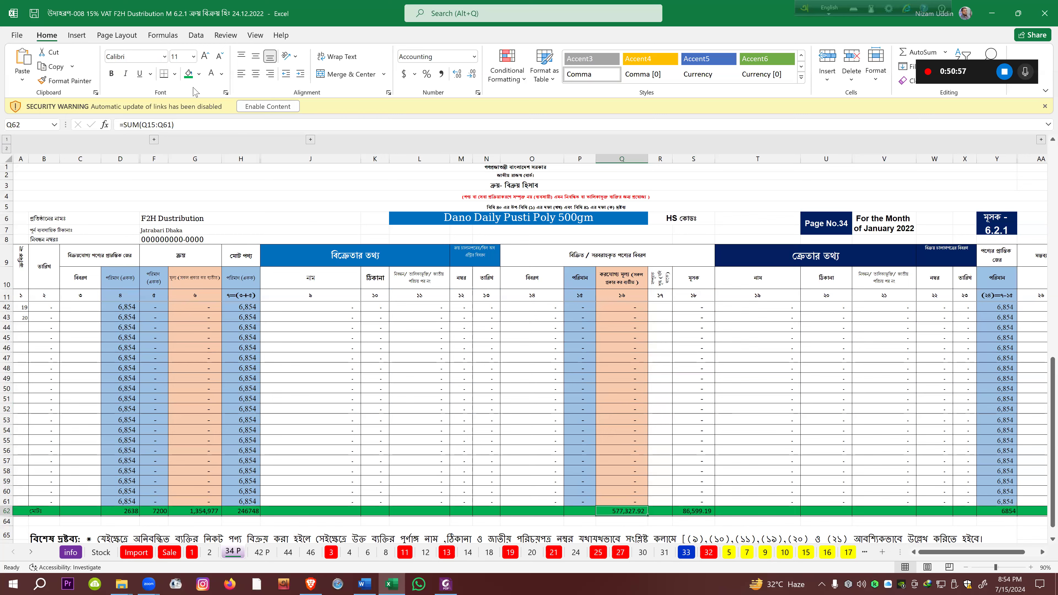
pyautogui.click(694, 509)
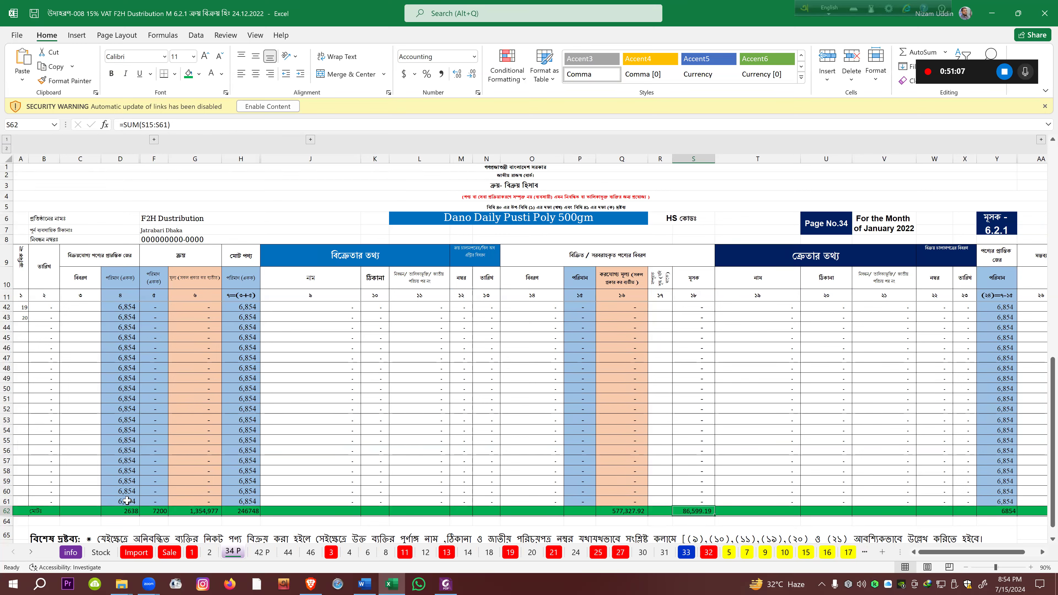
pyautogui.click(148, 511)
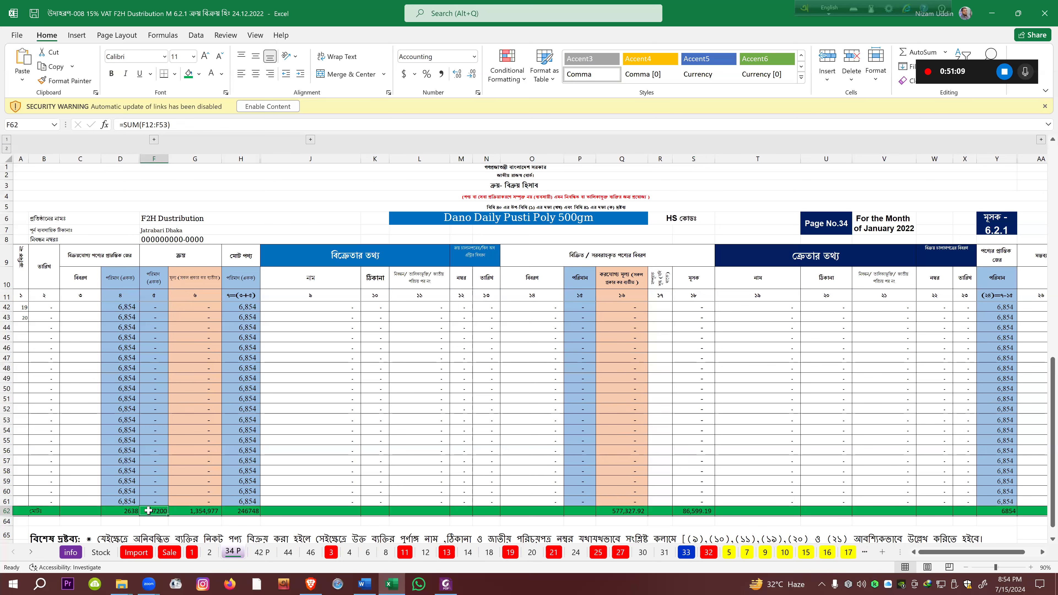
pyautogui.click(192, 513)
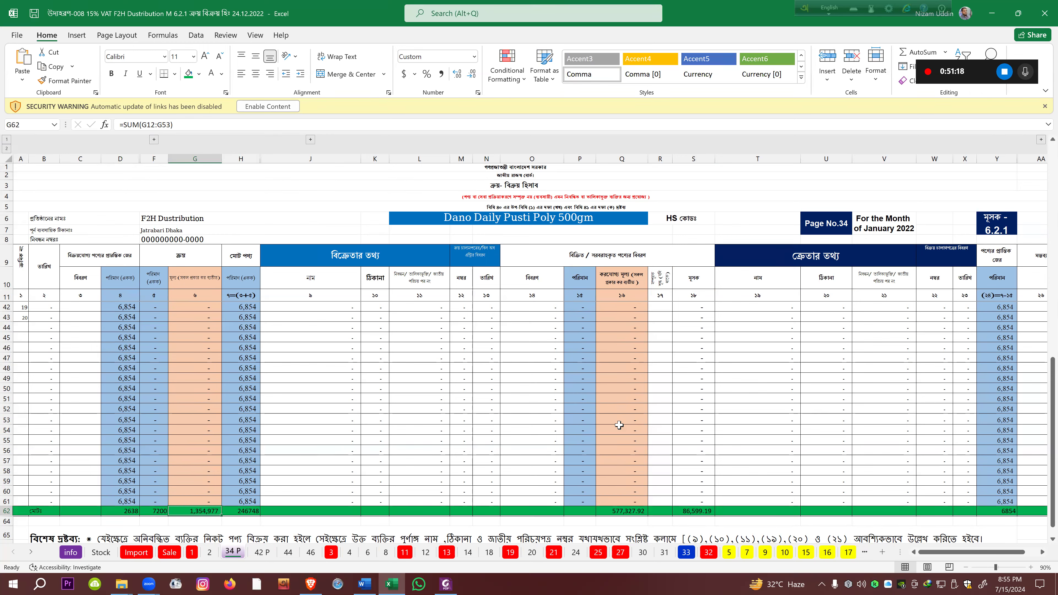
pyautogui.click(639, 512)
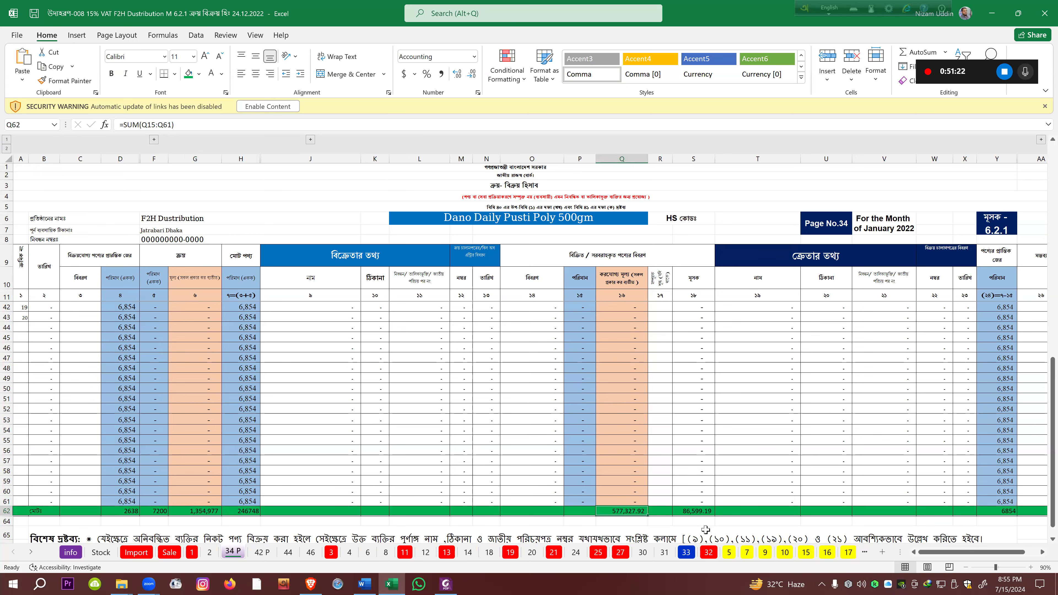
pyautogui.click(700, 513)
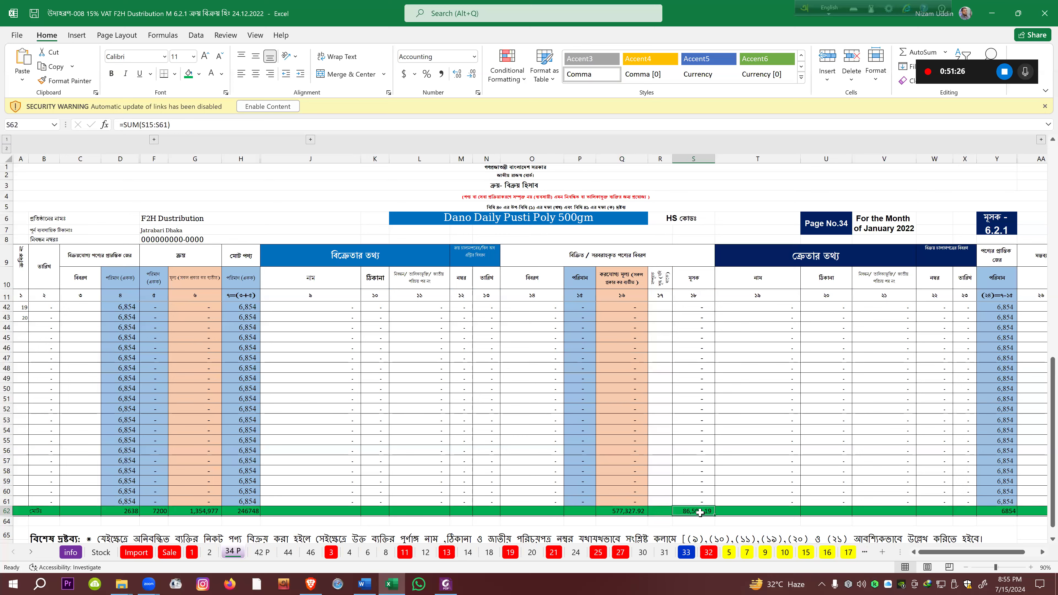
# Review the ledger entries from the first row, highlighting row 12, row 21 and rows 23 to 38
pyautogui.moveTo(1043, 392); pyautogui.dragTo(1043, 225)
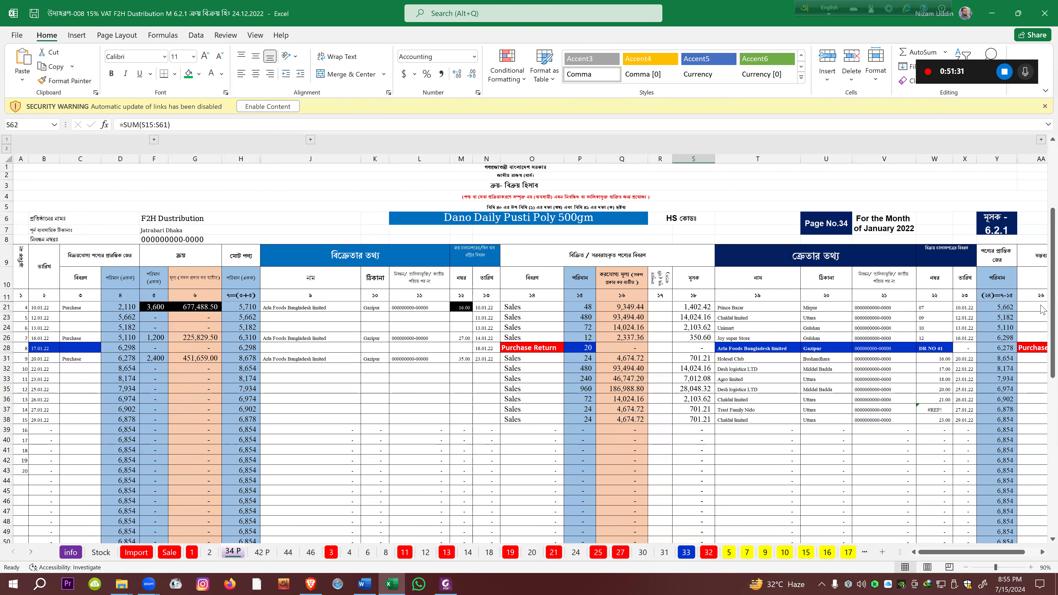
pyautogui.moveTo(1044, 270); pyautogui.dragTo(1045, 249)
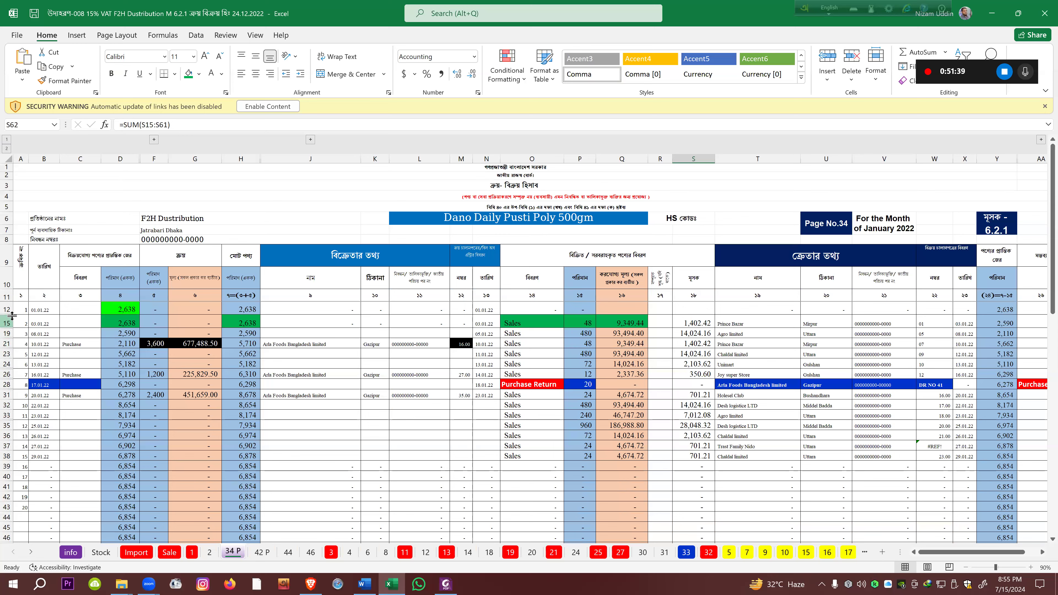
pyautogui.click(7, 334)
pyautogui.click(7, 308)
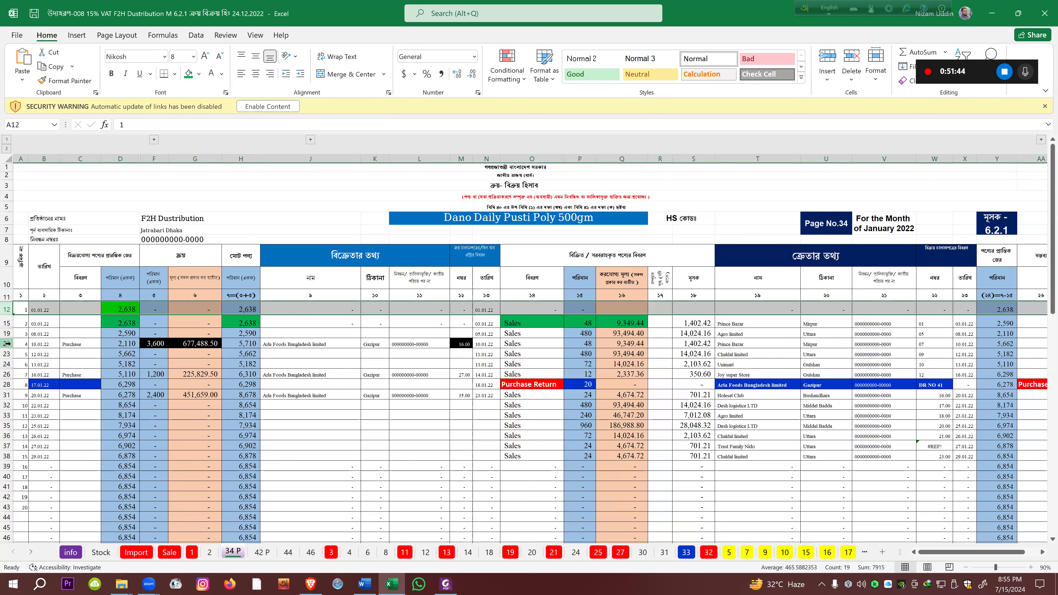
pyautogui.click(7, 343)
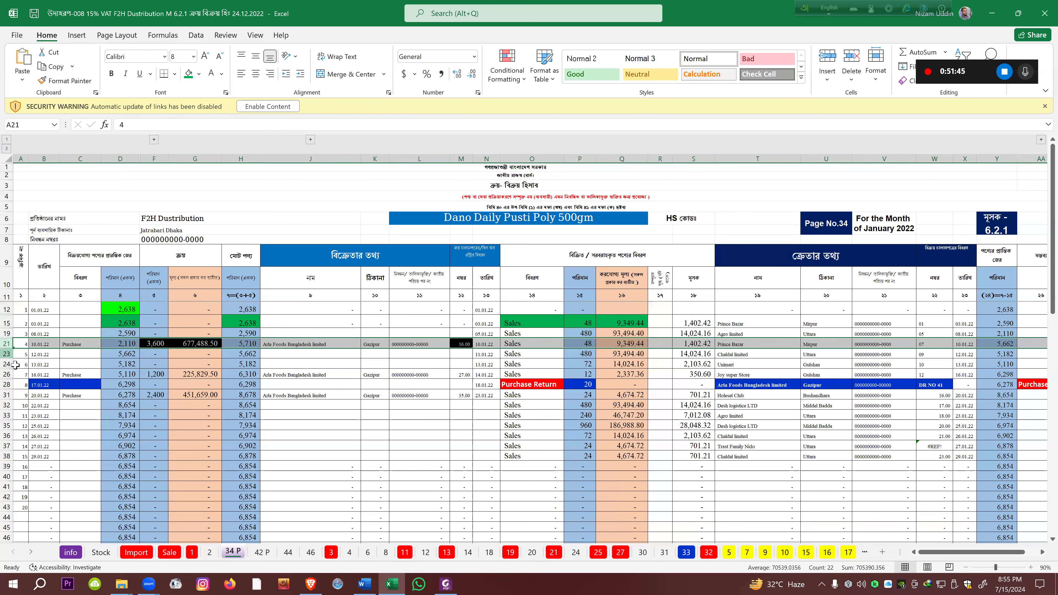
pyautogui.moveTo(7, 354); pyautogui.dragTo(15, 455)
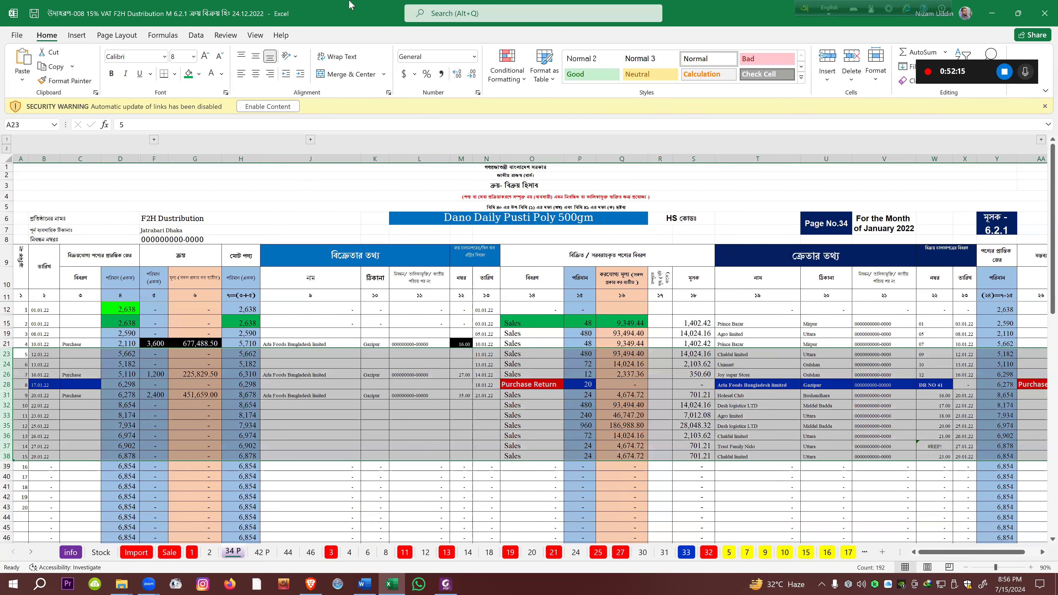
# Minimise the Excel workbook and the Foxit PhantomPDF challan window to uncover the example's file folder
pyautogui.click(992, 13)
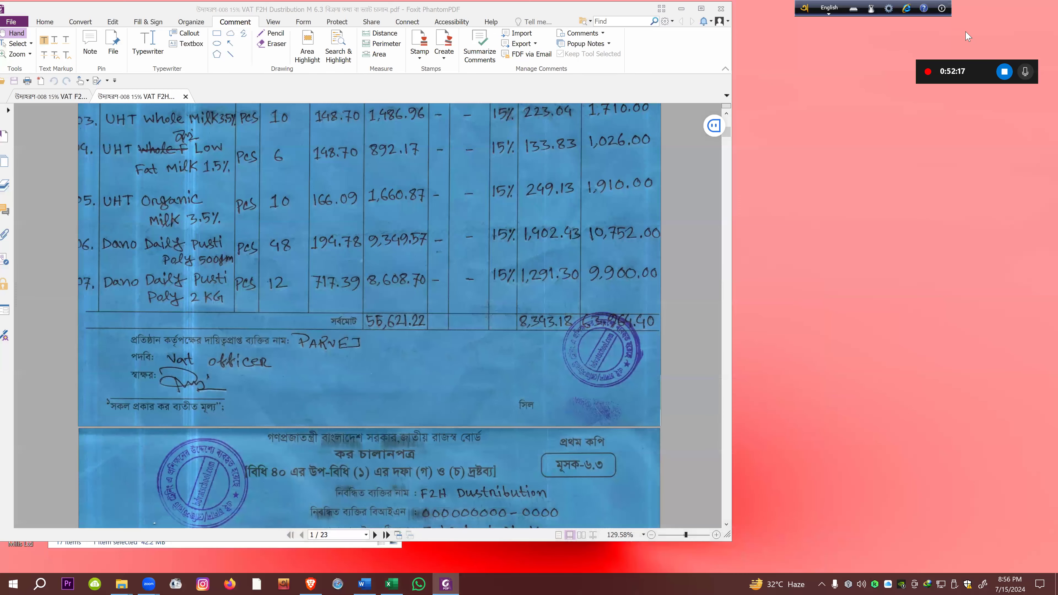
pyautogui.click(216, 10)
pyautogui.moveTo(363, 17); pyautogui.dragTo(497, 27)
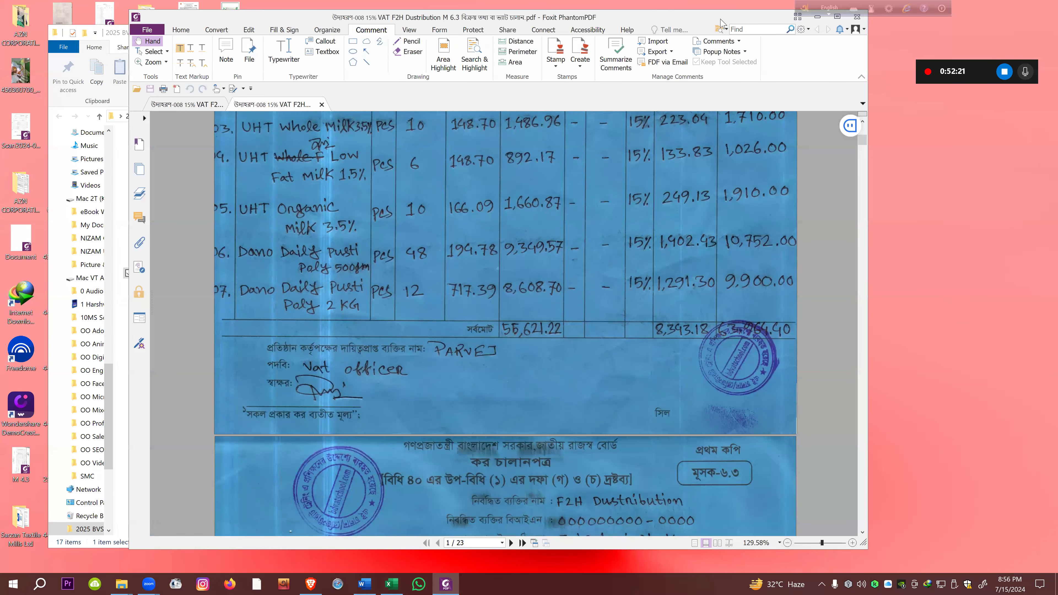
pyautogui.moveTo(723, 23); pyautogui.dragTo(728, 47)
pyautogui.click(820, 40)
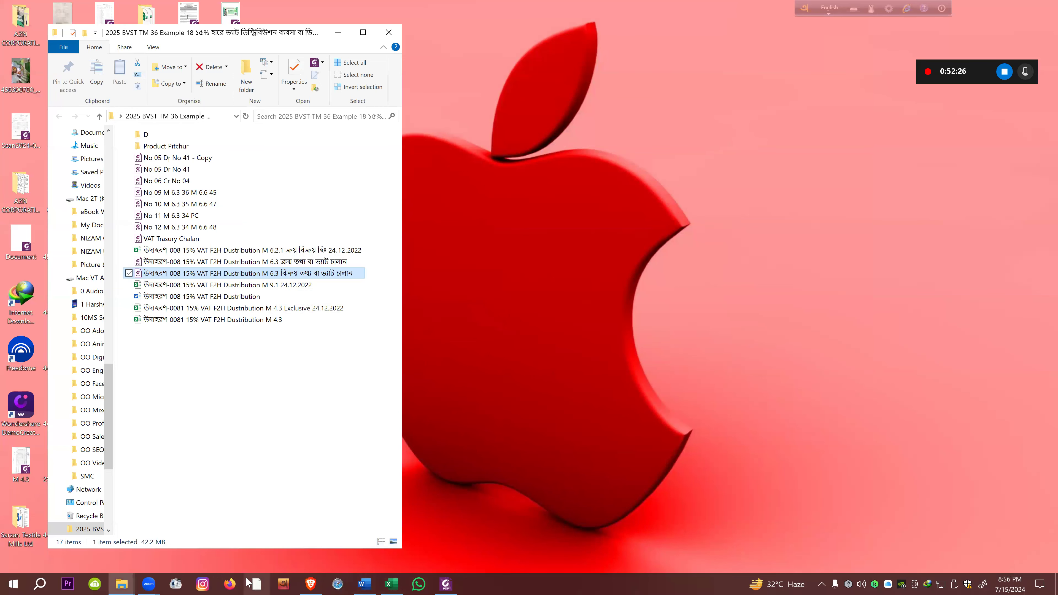
# Switch to Firefox, load WhatsApp Web and open the 2023BVST1YFree Batch group chat
pyautogui.click(237, 583)
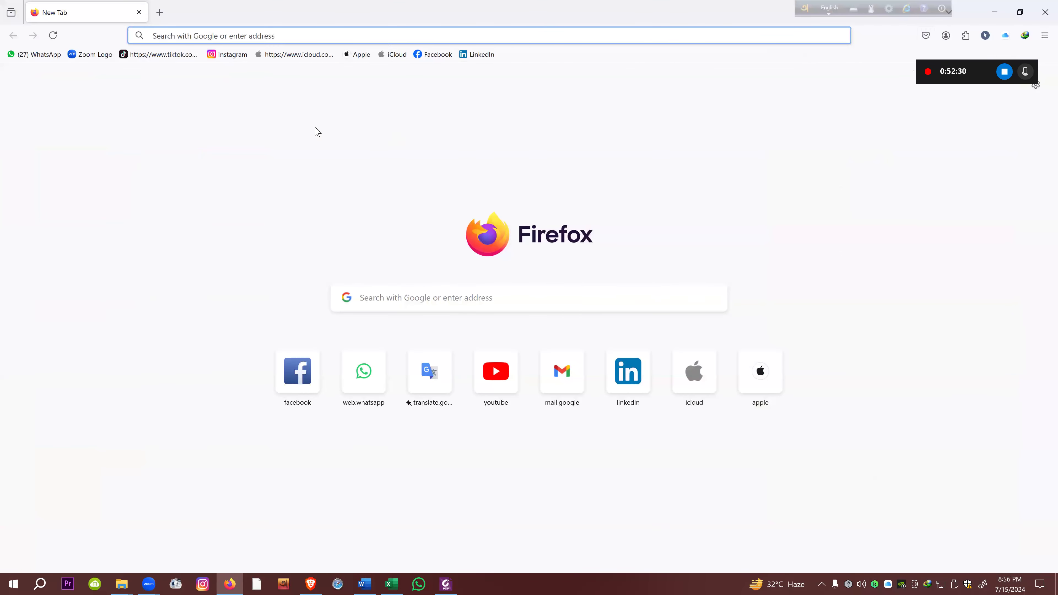
pyautogui.click(364, 380)
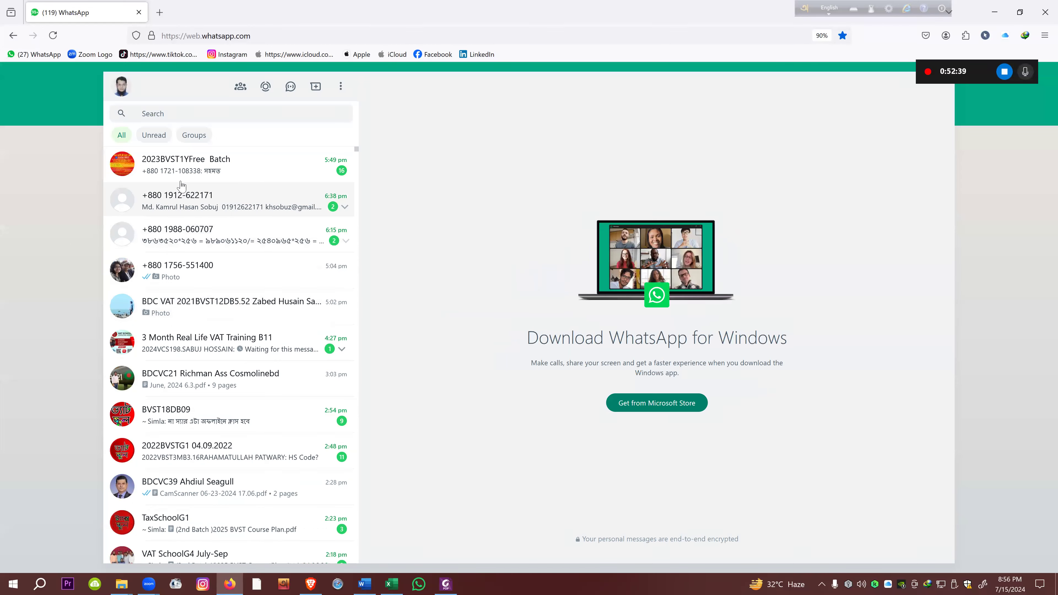
pyautogui.click(208, 162)
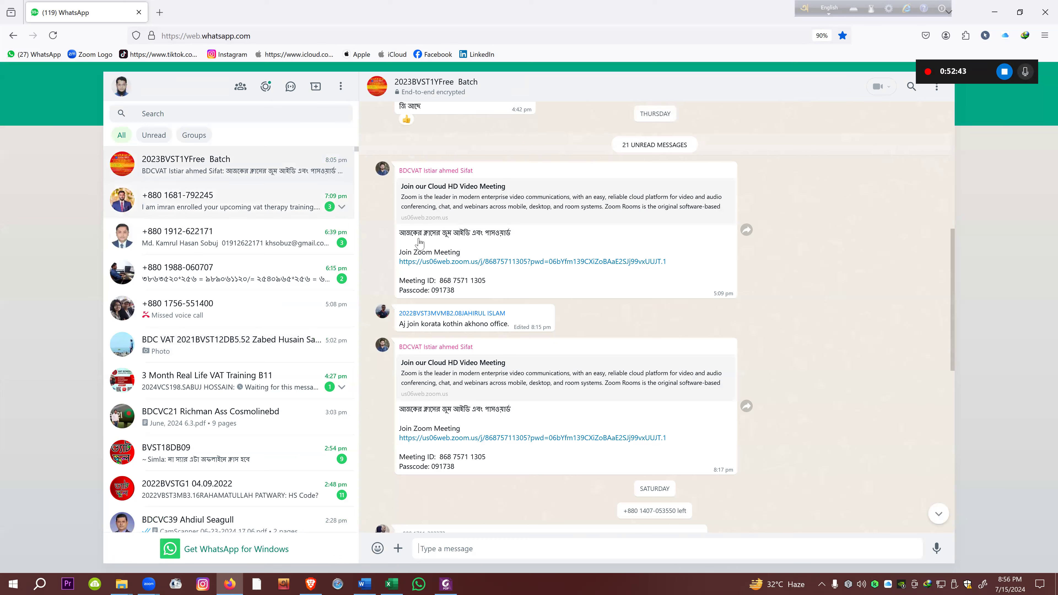
# Resize the browser window to sit beside the file folder and go to the group chat's latest messages
pyautogui.click(1027, 13)
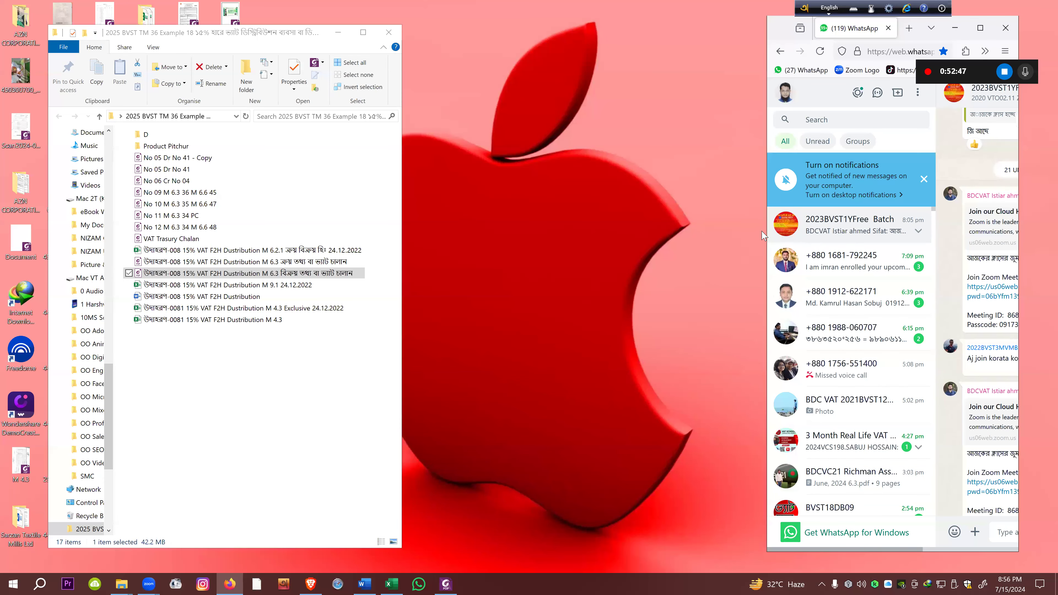
pyautogui.moveTo(765, 228); pyautogui.dragTo(451, 229)
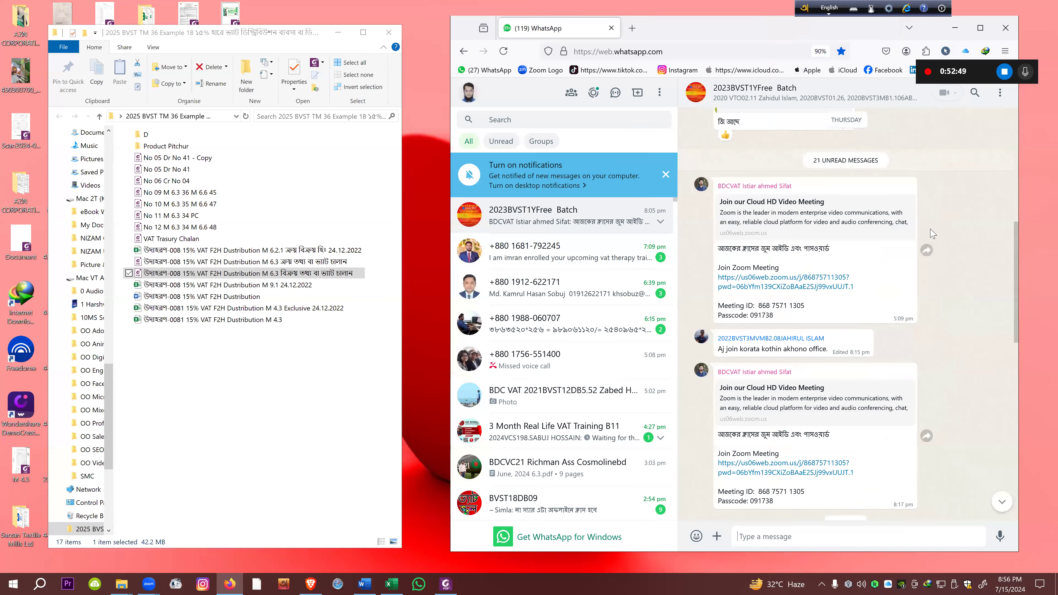
pyautogui.scroll(-10, 1017, 291)
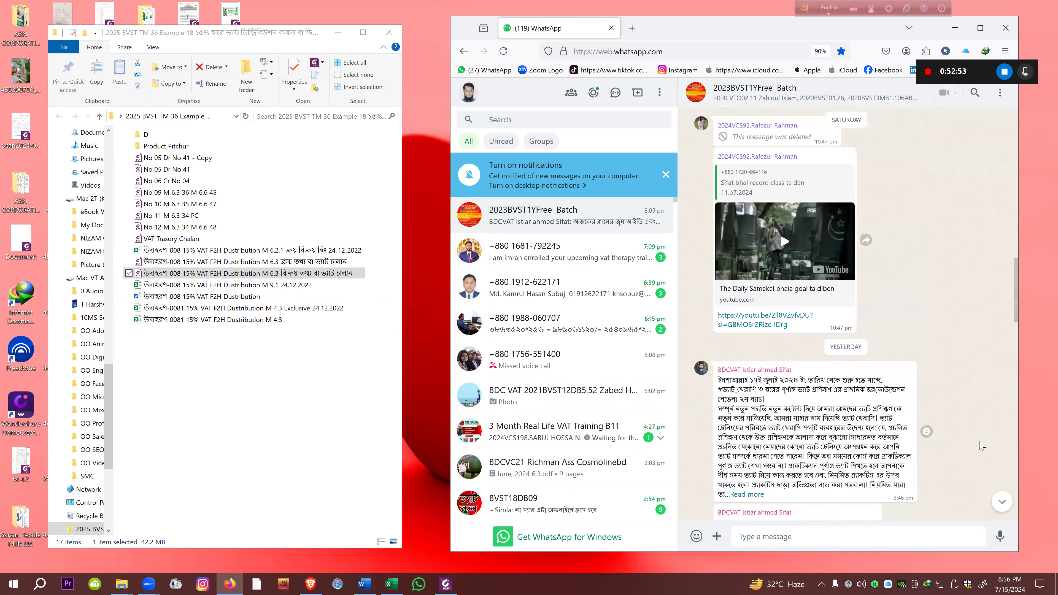
pyautogui.scroll(-3, 988, 457)
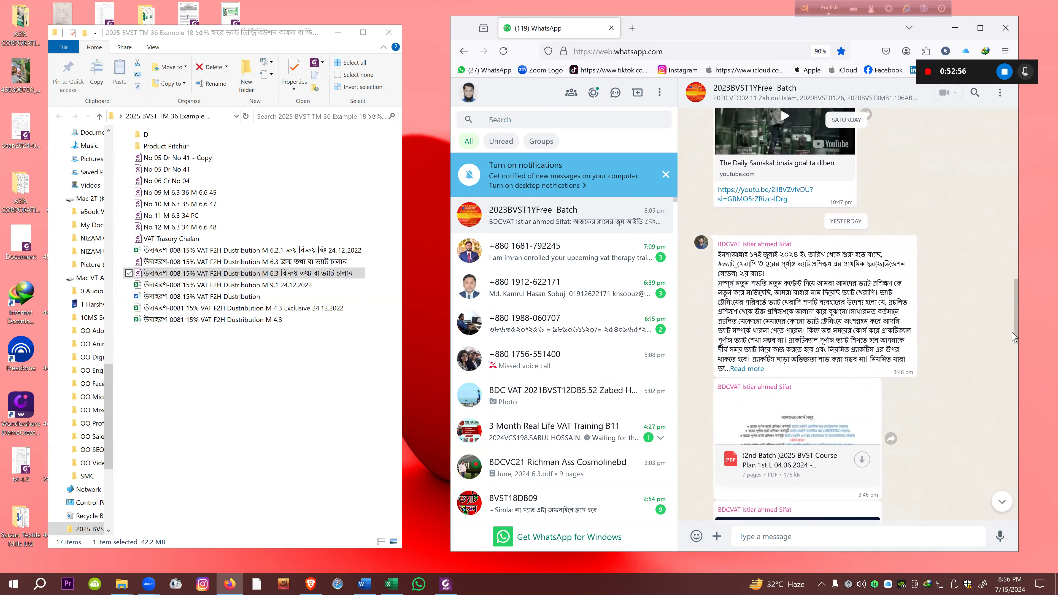
pyautogui.scroll(-10, 1017, 359)
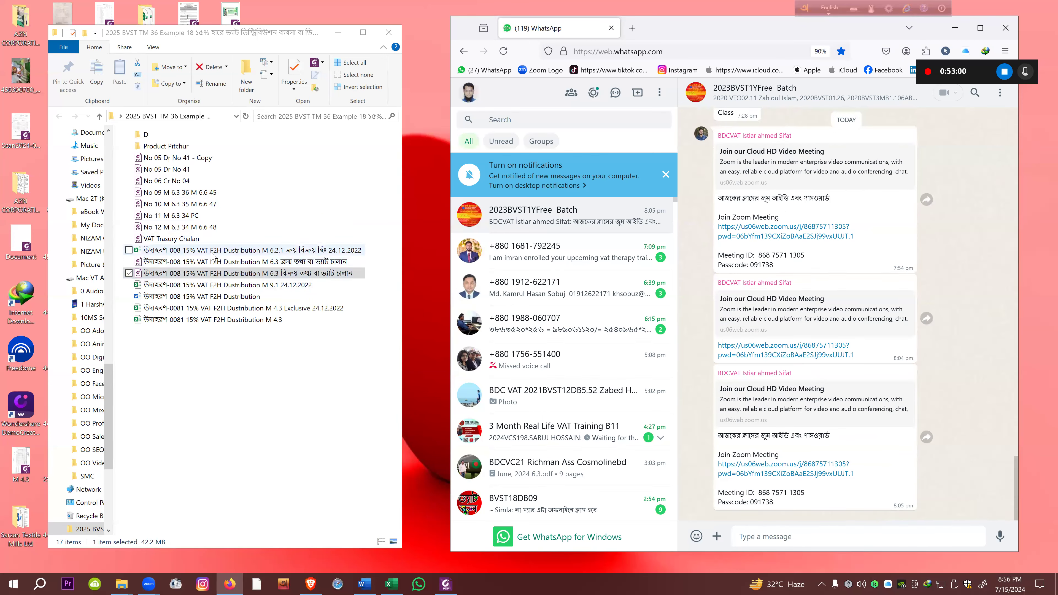
# Send the M 6.2.1 ক্রয় বিক্রয় হিঃ 24.12.2022 workbook from the folder to the group chat
pyautogui.moveTo(212, 250); pyautogui.dragTo(907, 481)
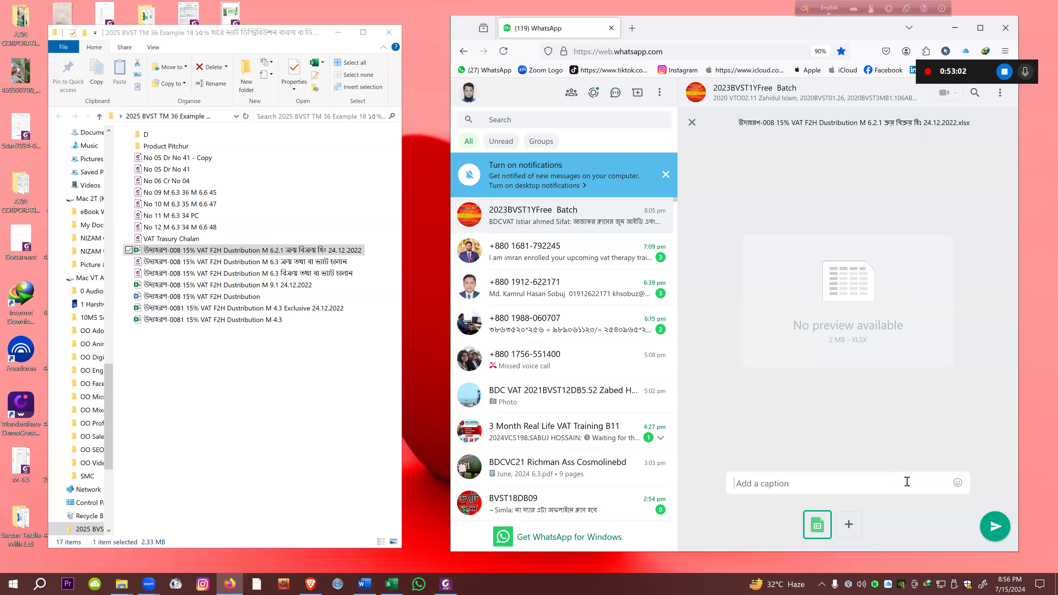
pyautogui.click(994, 526)
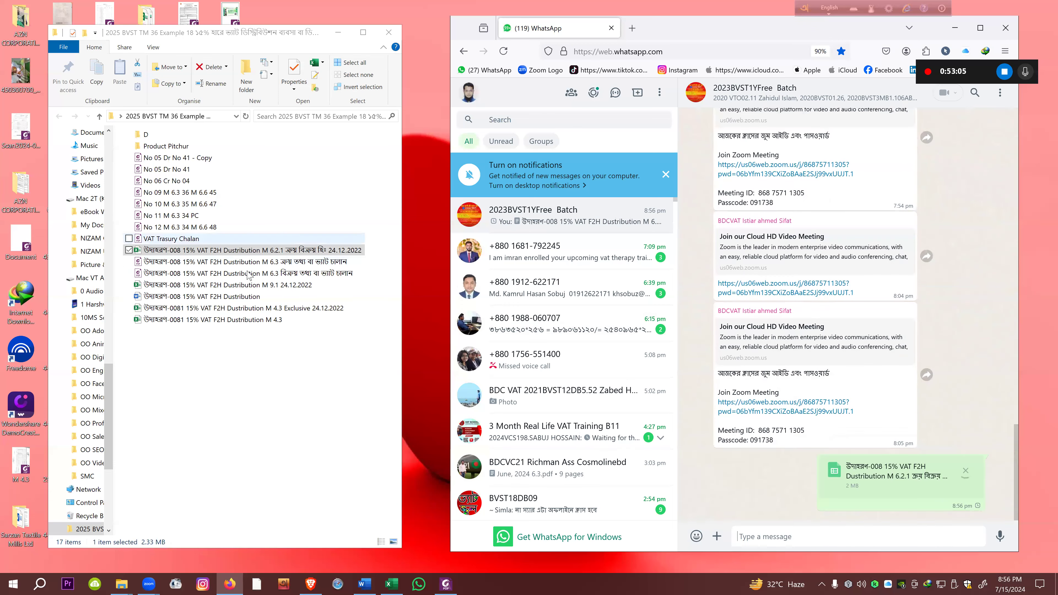
# Try to attach the M 6.3 ক্রয় তথ্য বা ভ্যাট চালান PDF, reopen the group chat and clear the file selection
pyautogui.moveTo(233, 261); pyautogui.dragTo(912, 454)
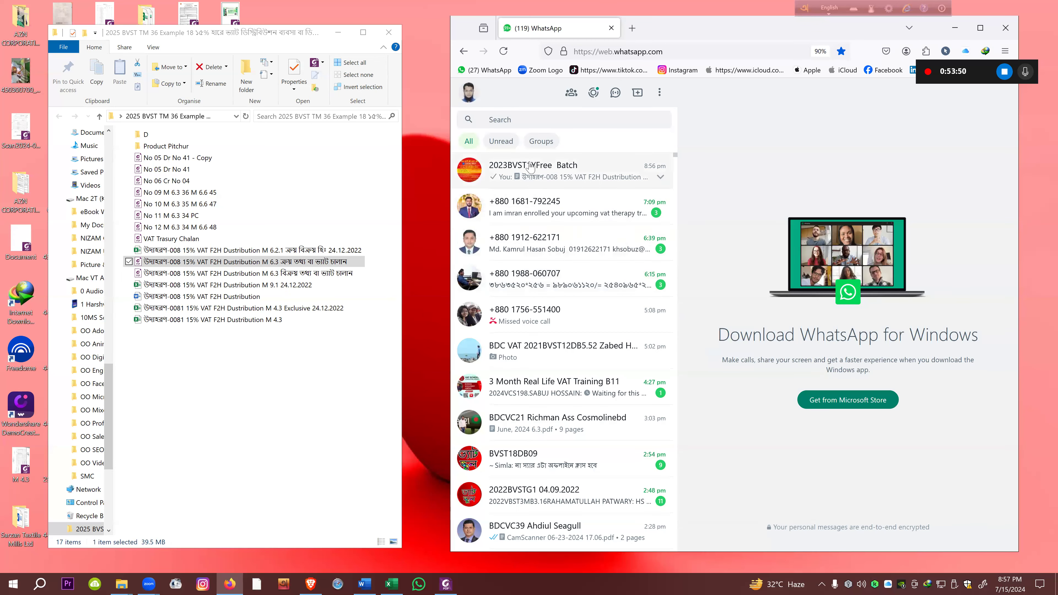
pyautogui.click(530, 166)
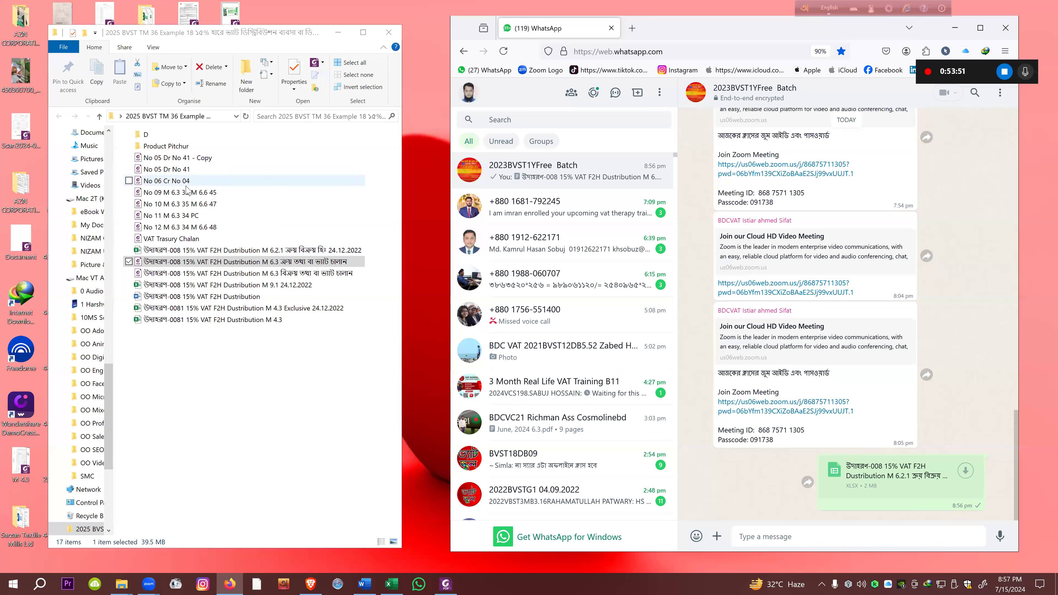
pyautogui.click(219, 377)
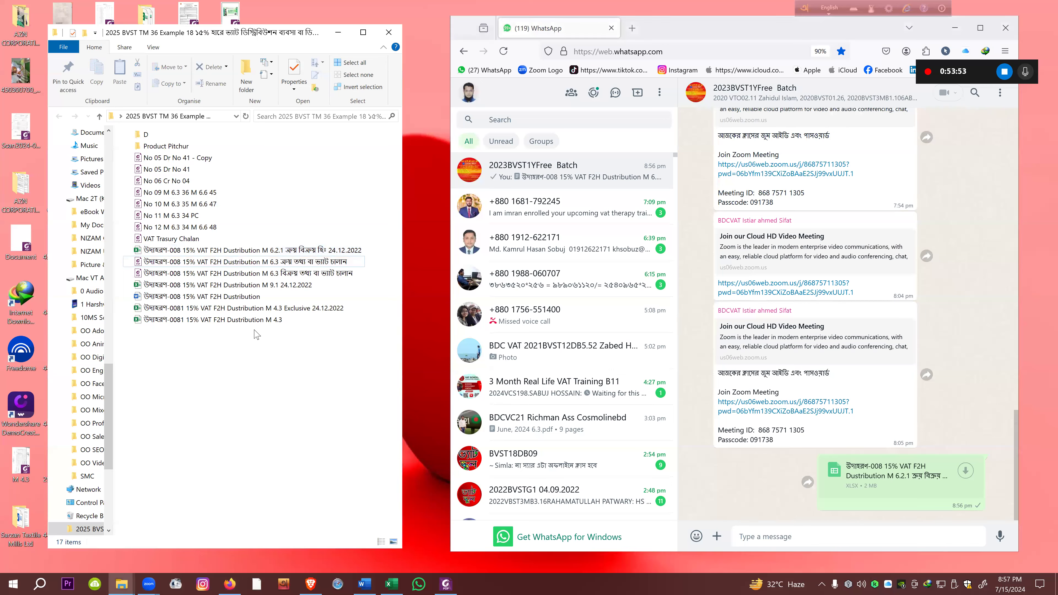
# Send the group both M 6.3 PDFs, the M 9.1 24.12.2022 workbook, the F2H Dustribution document and the M 4.3 Exclusive 24.12.2022 workbook
pyautogui.moveTo(384, 260); pyautogui.dragTo(947, 463)
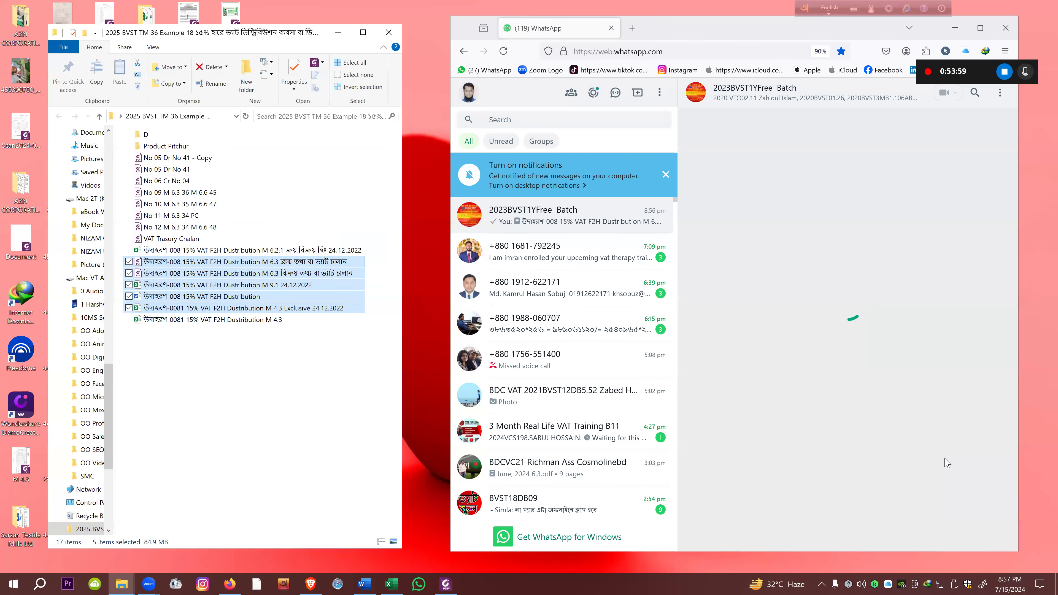
pyautogui.click(1000, 533)
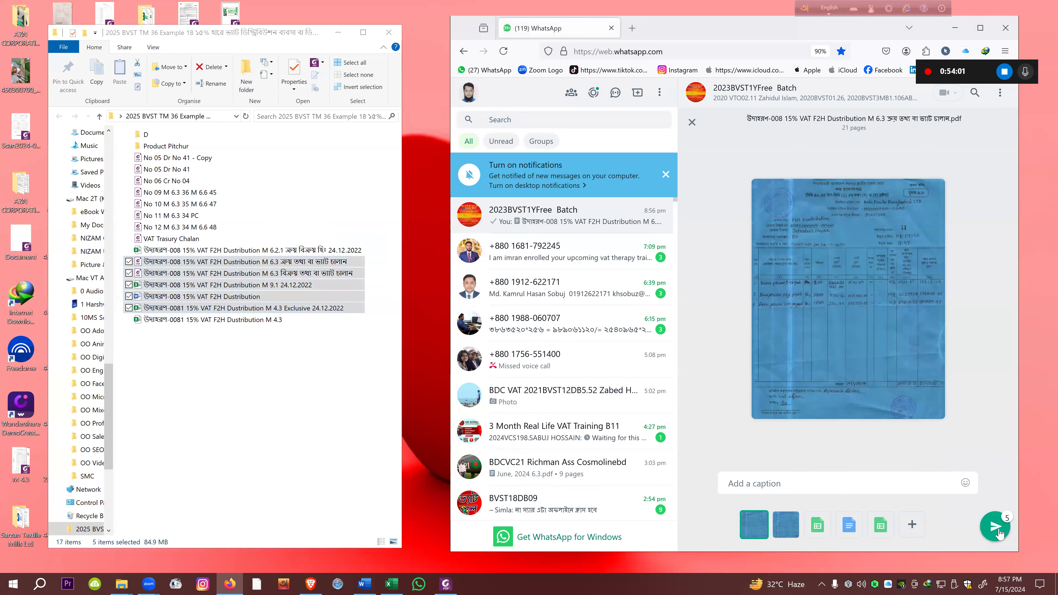
pyautogui.click(999, 534)
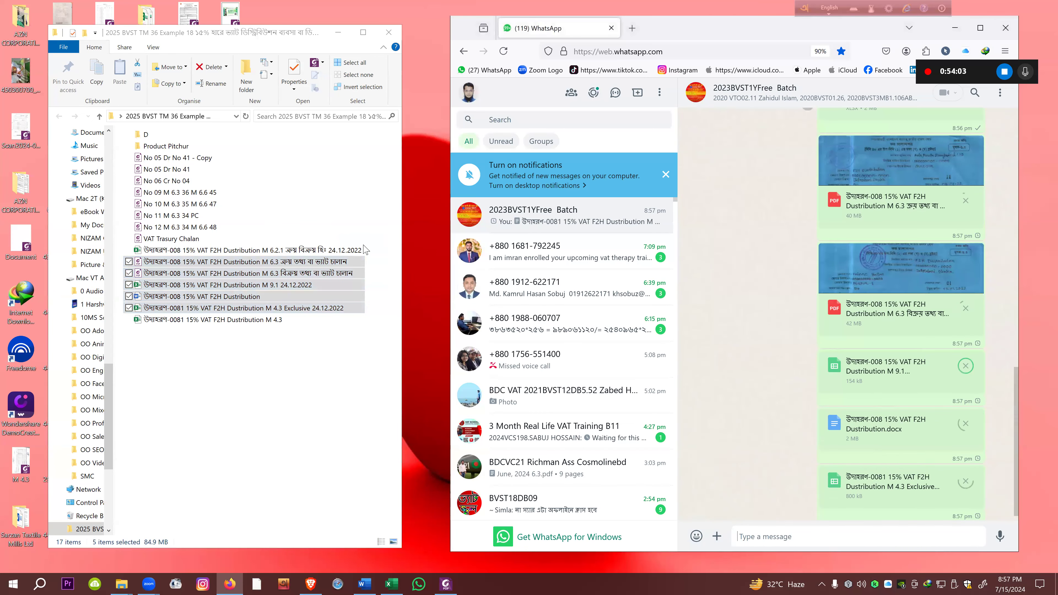
# Send the group the seven PDFs from No 05 Dr No 41 - Copy to No 12 plus VAT Trasury Chalan, keeping the chat page open
pyautogui.moveTo(228, 153); pyautogui.dragTo(195, 241)
pyautogui.moveTo(205, 165); pyautogui.dragTo(855, 450)
pyautogui.click(991, 526)
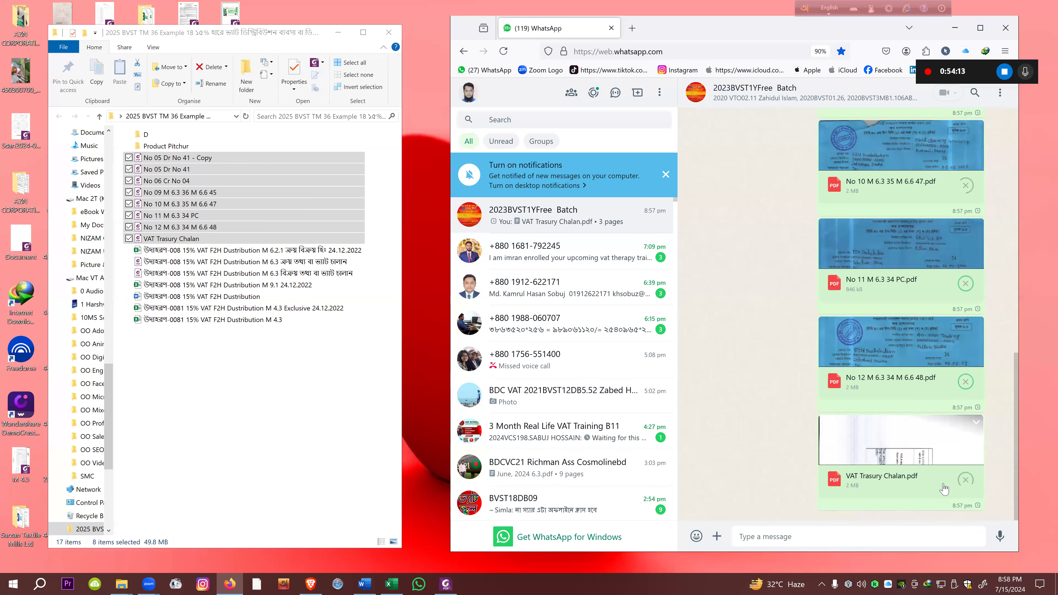
pyautogui.click(1017, 28)
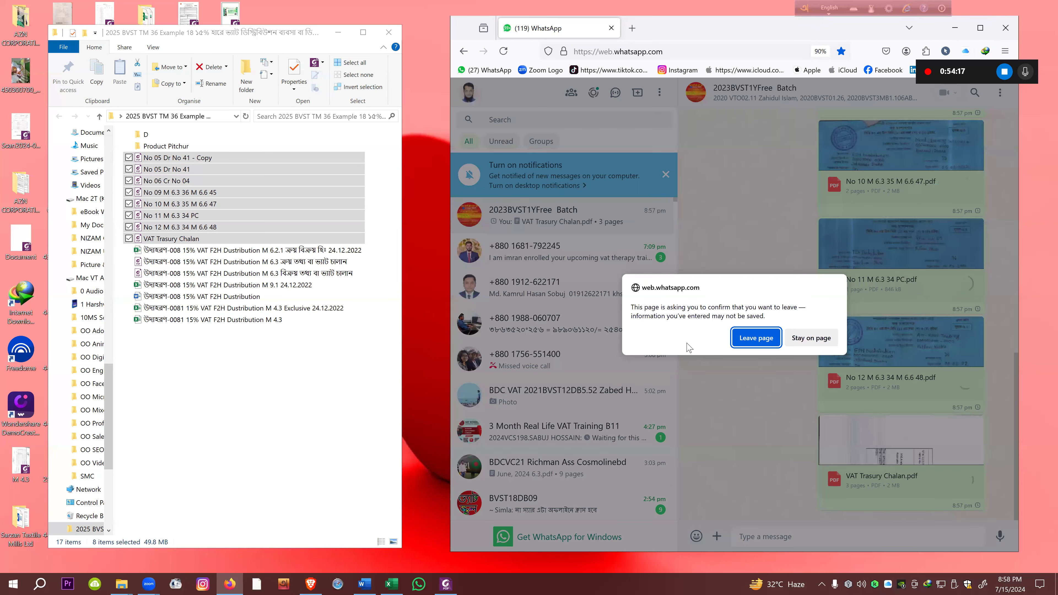
pyautogui.click(809, 341)
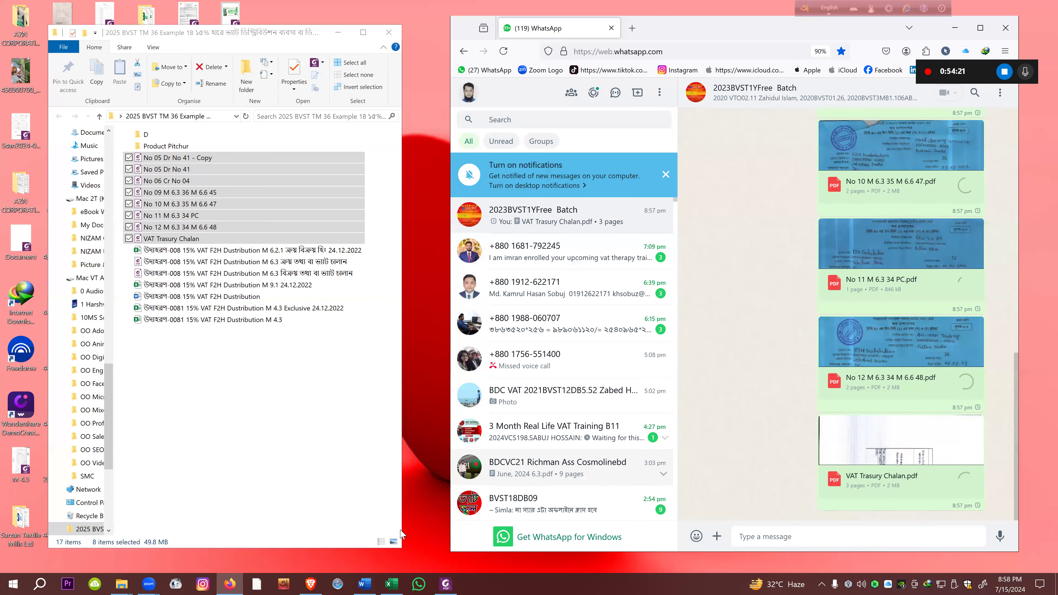
# Switch to the M 6.2.1 workbook in Excel and restore its window down so the file folder is accessible
pyautogui.click(390, 584)
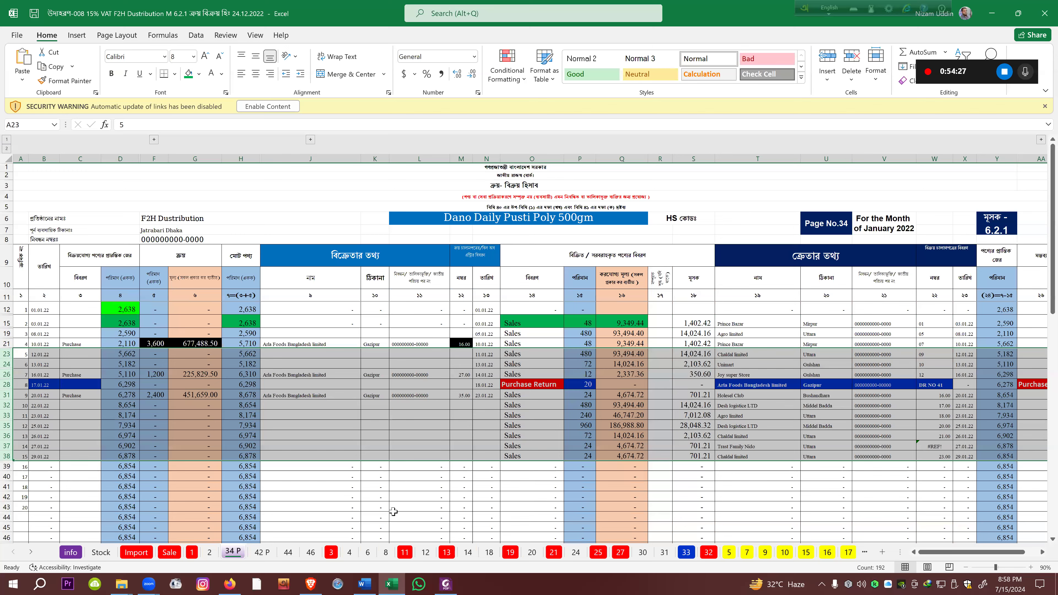
pyautogui.click(357, 496)
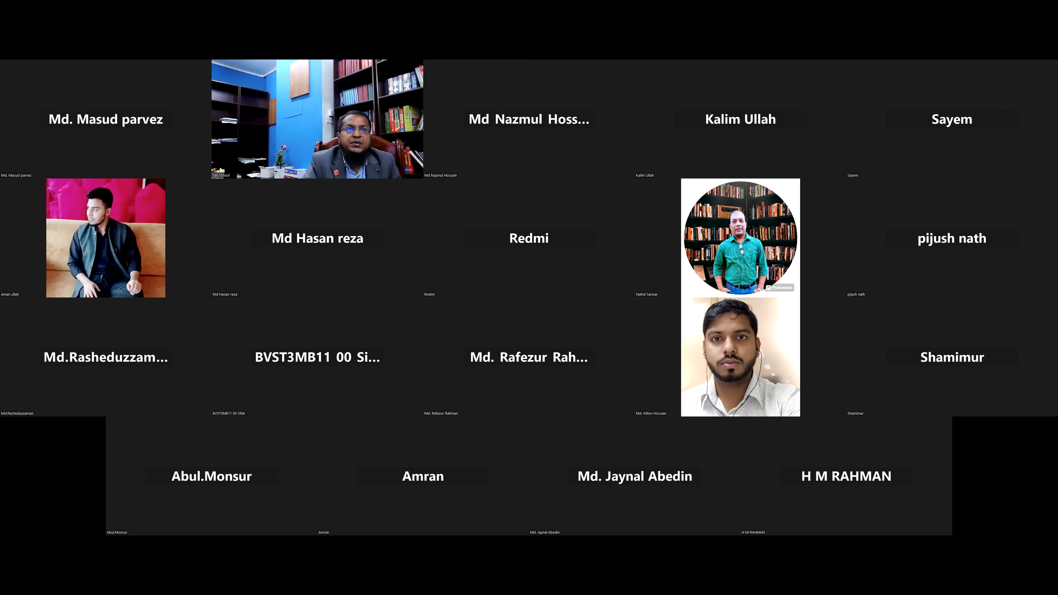
pyautogui.hotkey('alt', 'Tab')
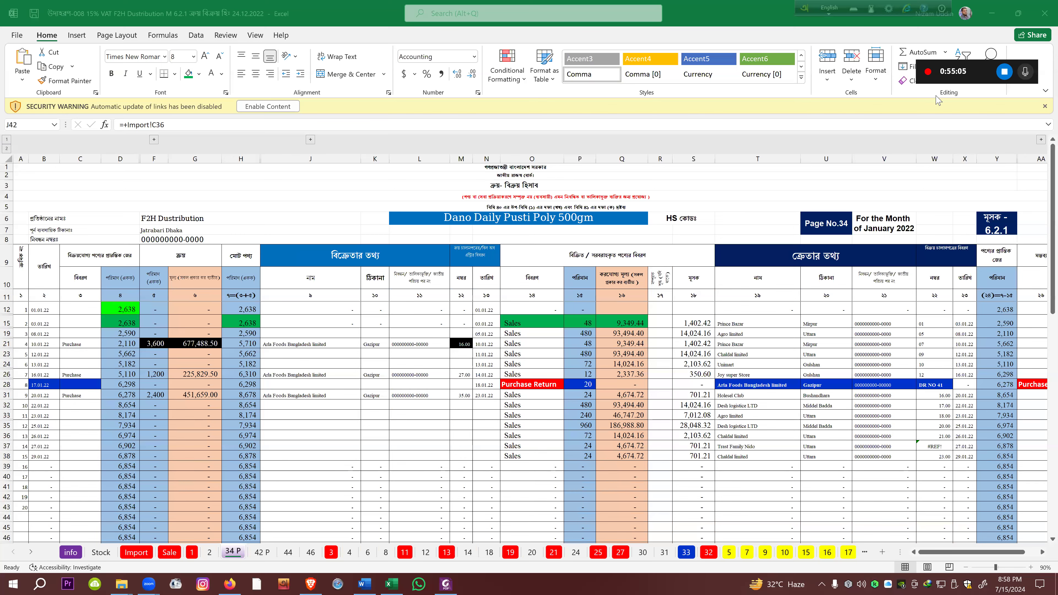
pyautogui.press('super+Down')
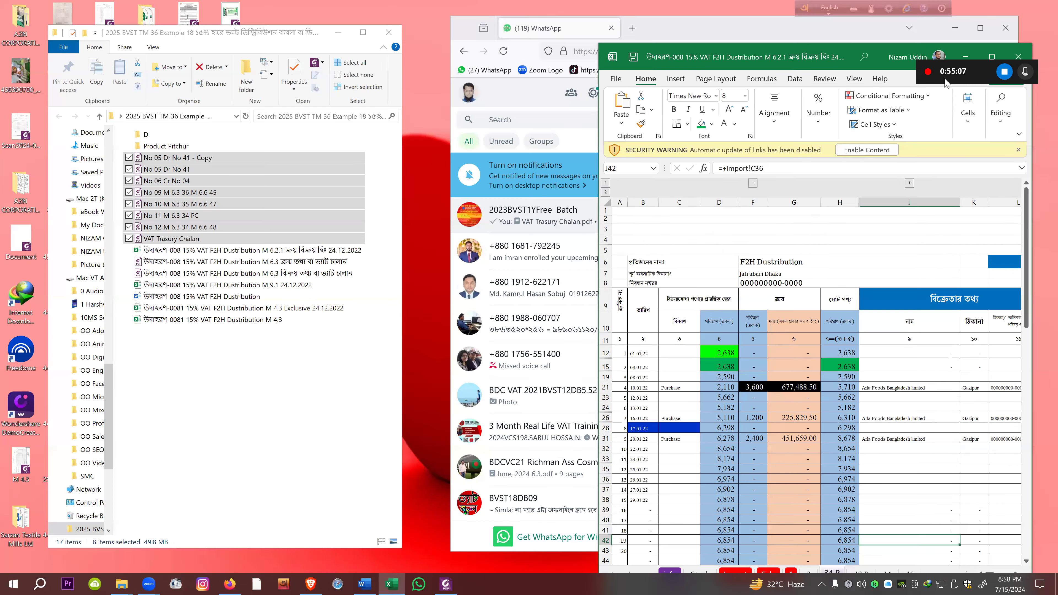
# Clear the folder's file selection, open the No 05 Dr No 41 debit note PDF and show its header details
pyautogui.click(291, 394)
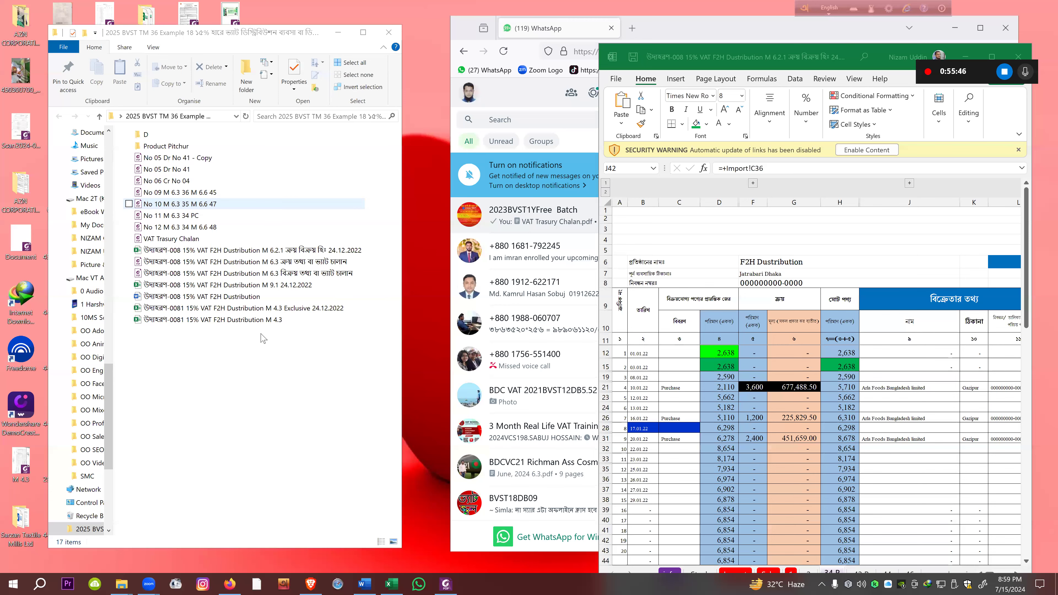
pyautogui.click(255, 393)
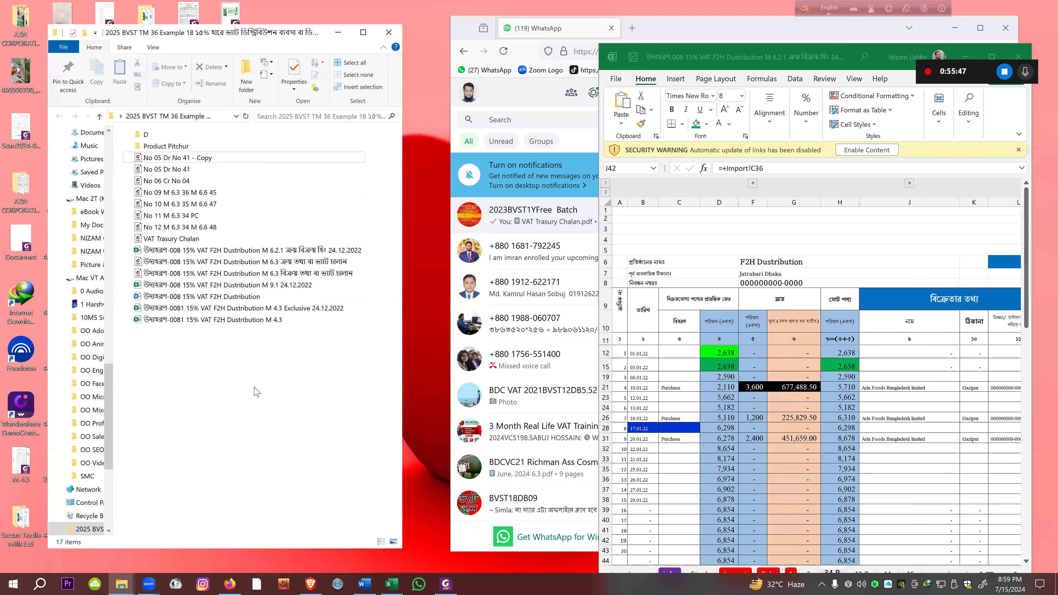
pyautogui.doubleClick(160, 169)
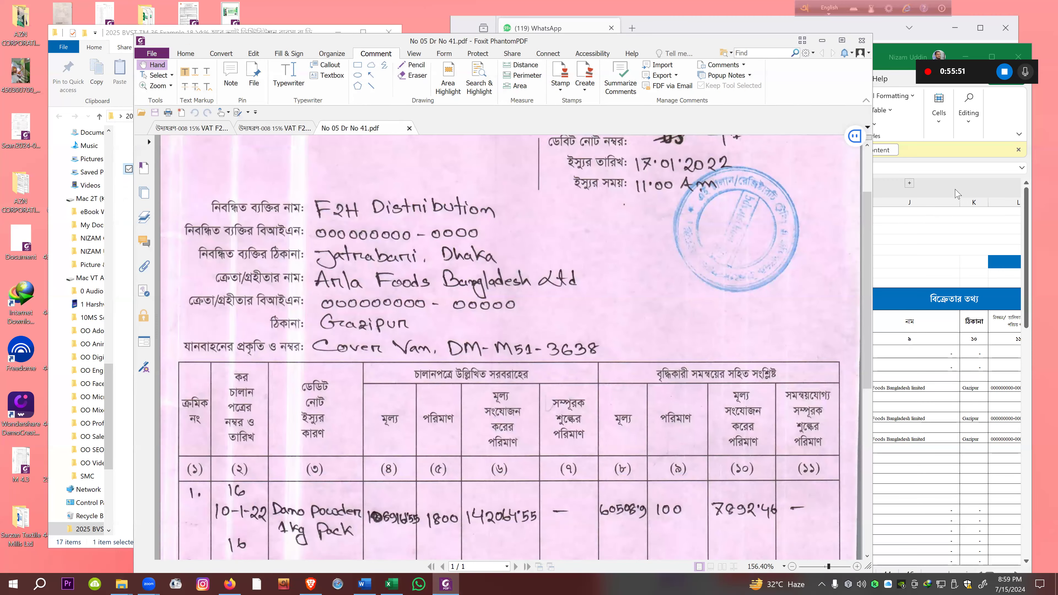
pyautogui.moveTo(863, 219); pyautogui.dragTo(861, 175)
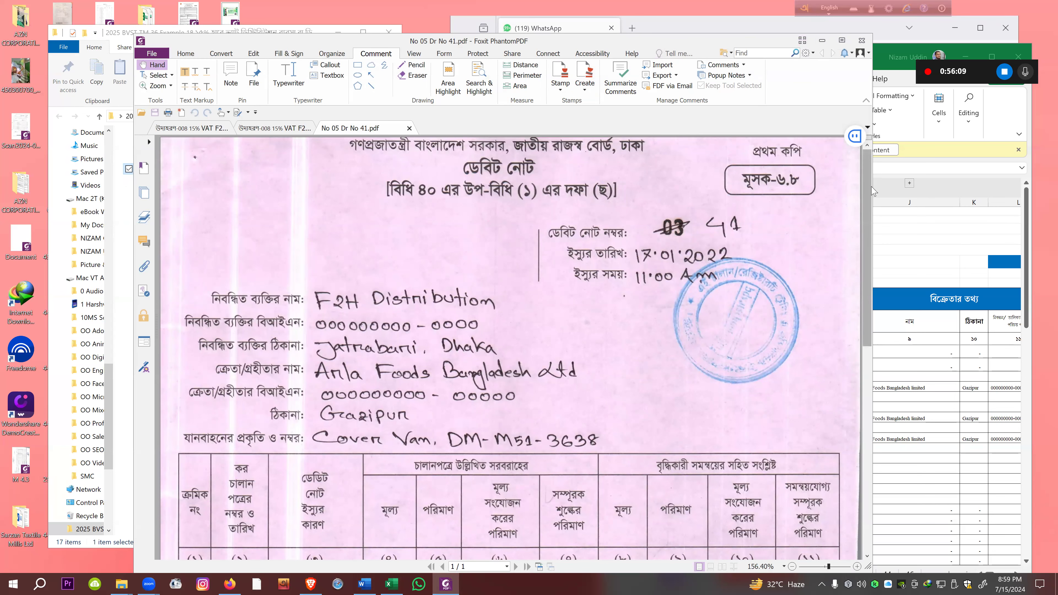
pyautogui.moveTo(867, 188)
pyautogui.mouseDown()
pyautogui.moveTo(868, 246)
pyautogui.moveTo(867, 185)
pyautogui.mouseUp()
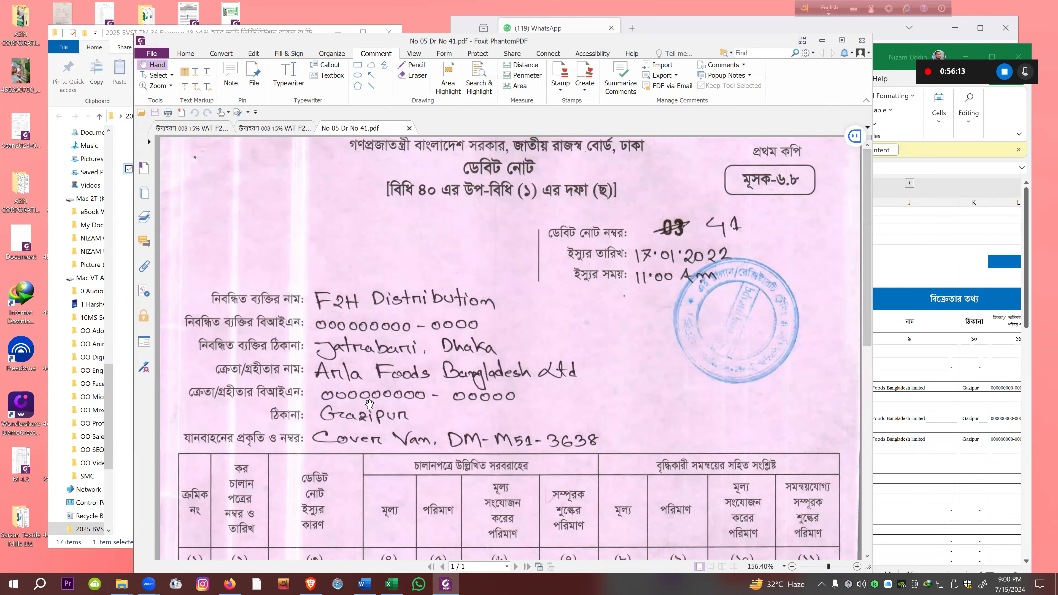
# Switch to the M 6.3 ক্রয় তথ্য বা ভ্যাট চালান PDF and page from its start to challan No. 16 on page 6
pyautogui.click(196, 129)
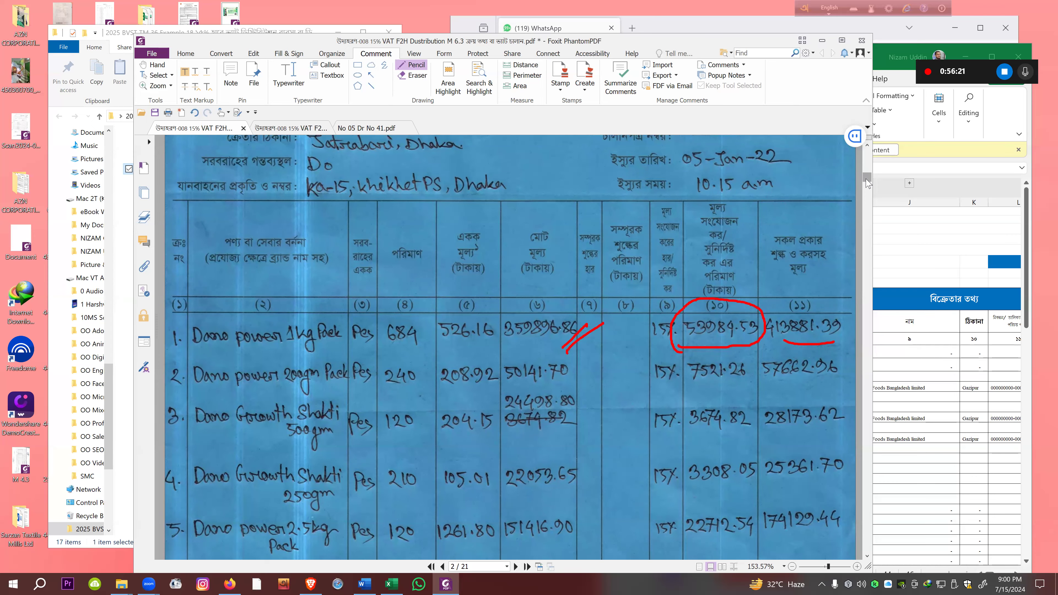
pyautogui.moveTo(869, 183); pyautogui.dragTo(867, 146)
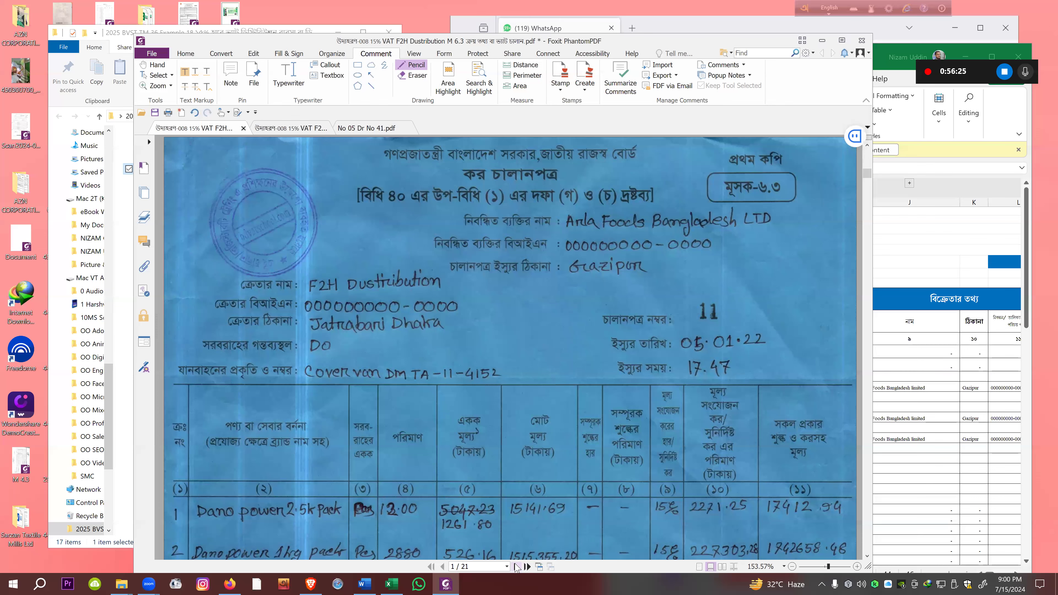
pyautogui.click(516, 566)
pyautogui.click(517, 566)
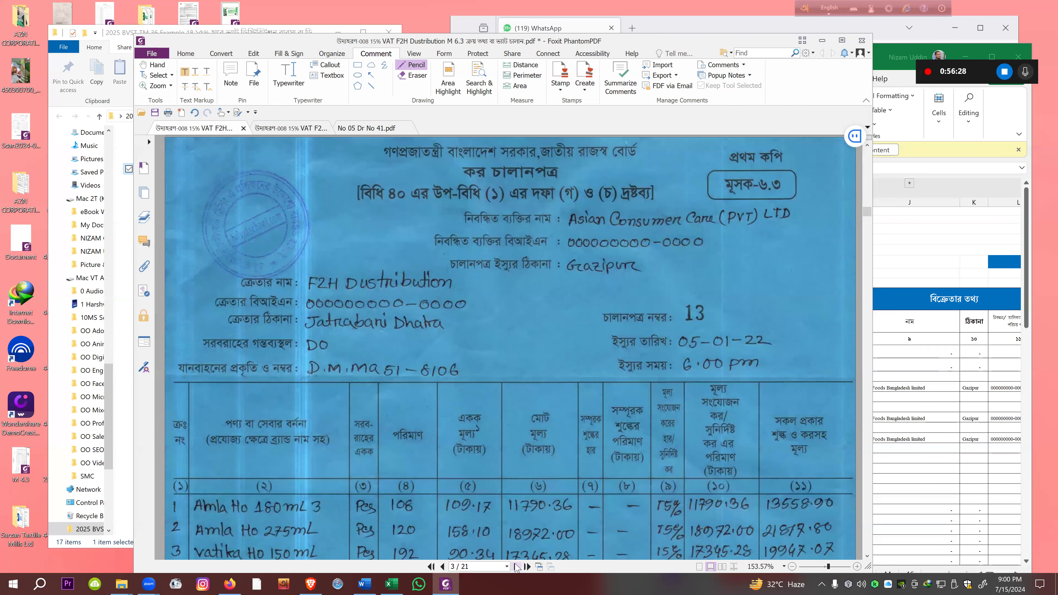
pyautogui.click(517, 566)
pyautogui.click(516, 567)
pyautogui.click(517, 566)
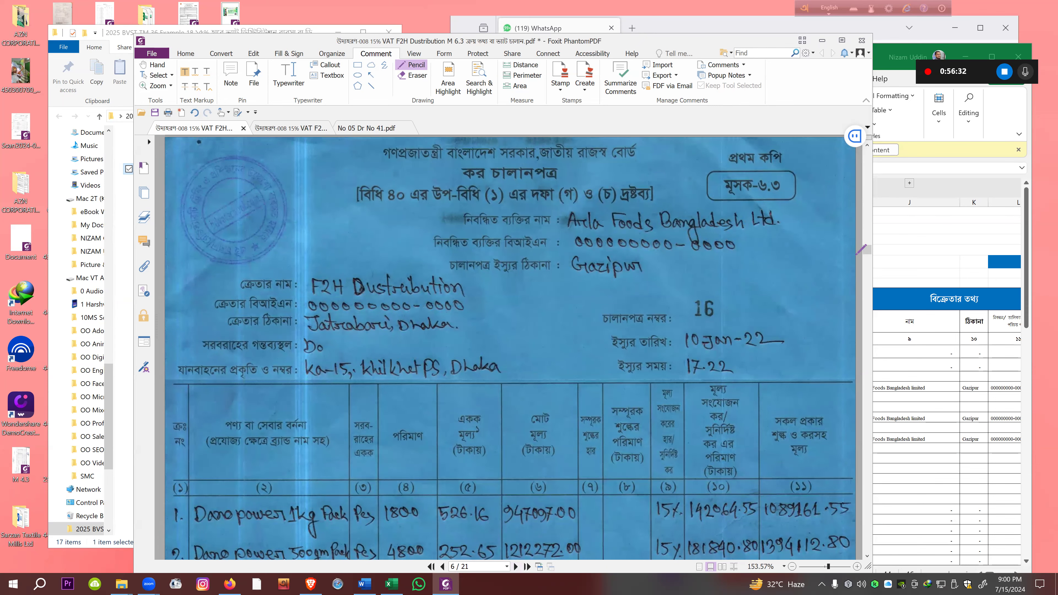
# Show the Dano product lines with their quantities, prices and VAT amounts on challan No. 16
pyautogui.moveTo(867, 249); pyautogui.dragTo(811, 272)
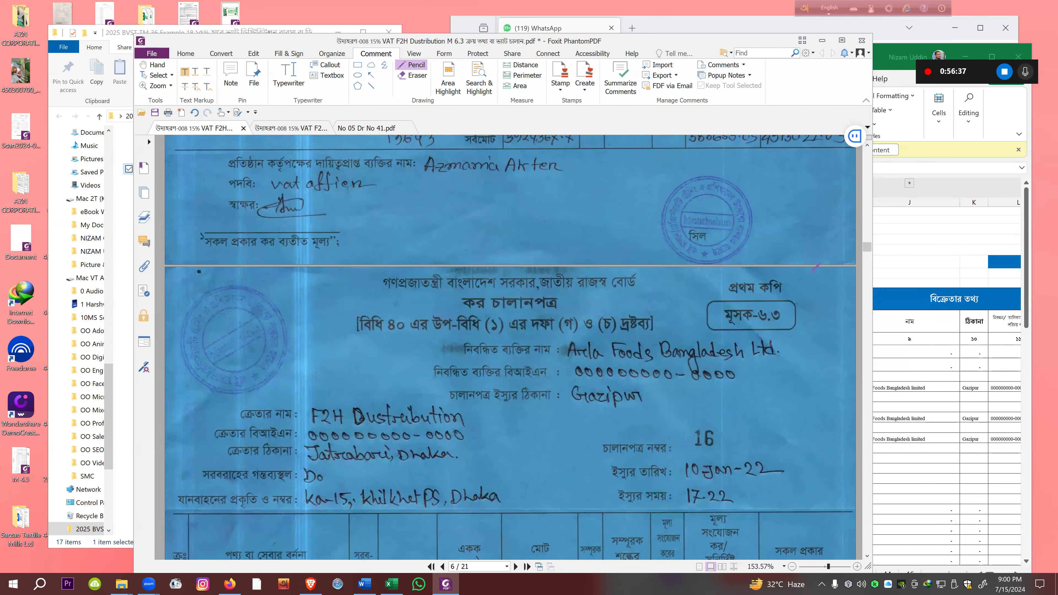
pyautogui.click(866, 555)
pyautogui.click(866, 556)
pyautogui.click(867, 556)
pyautogui.click(867, 556)
pyautogui.click(866, 556)
pyautogui.click(867, 556)
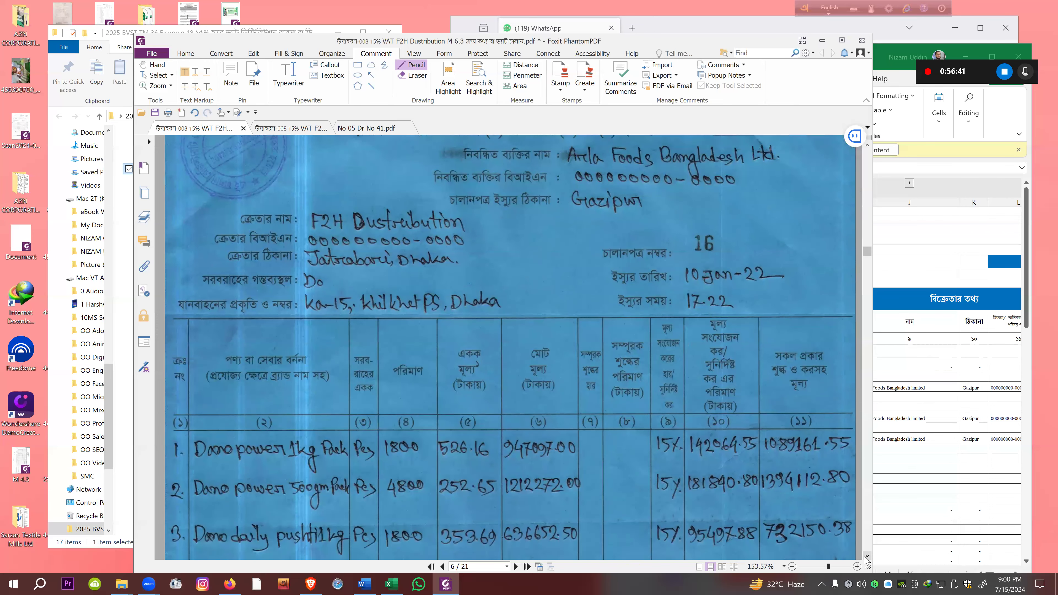
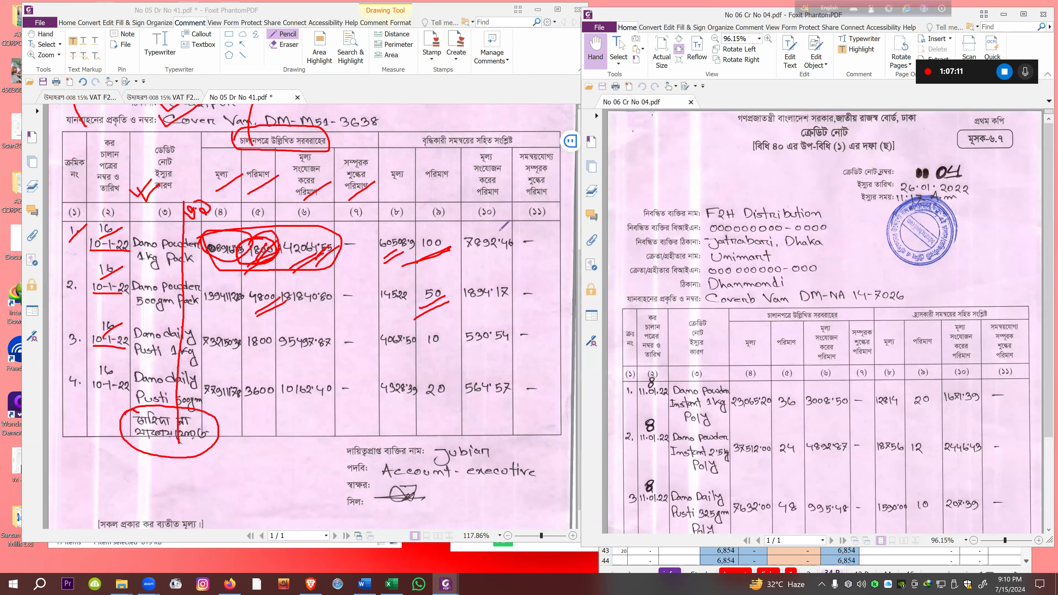
# Review the item table of debit note No. 41, switch to the Hand tool and return to the note's header
pyautogui.scroll(-1, 573, 411)
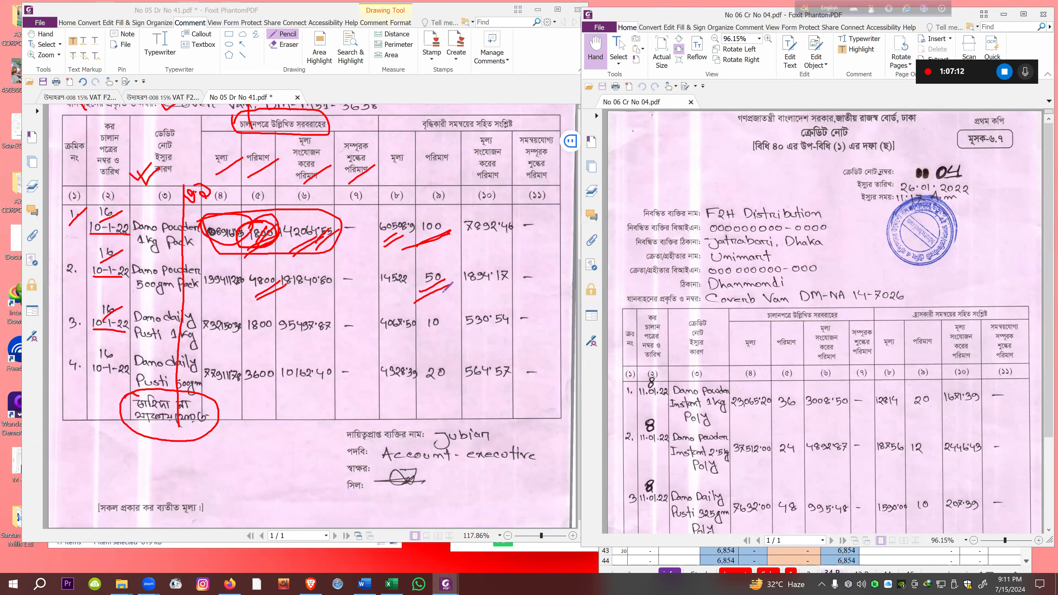
pyautogui.scroll(1, 448, 262)
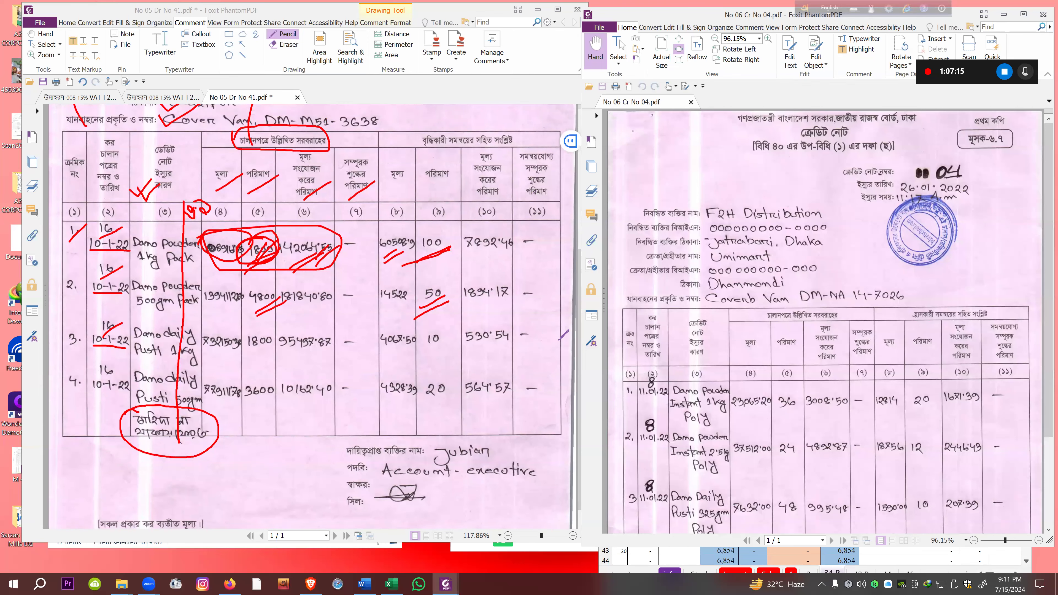
pyautogui.scroll(-1, 570, 369)
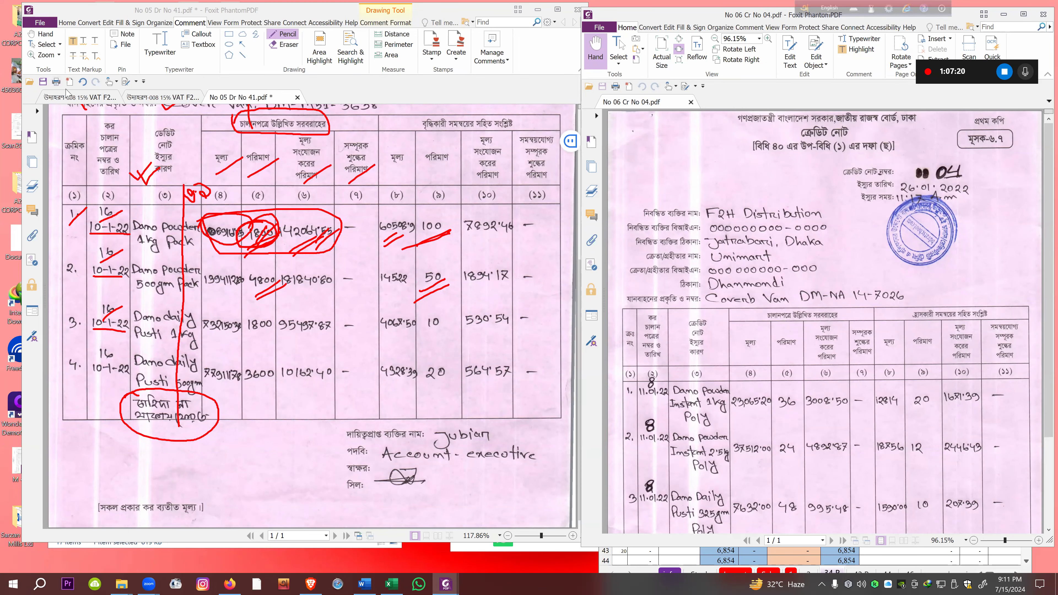
pyautogui.click(41, 34)
pyautogui.scroll(5, 214, 278)
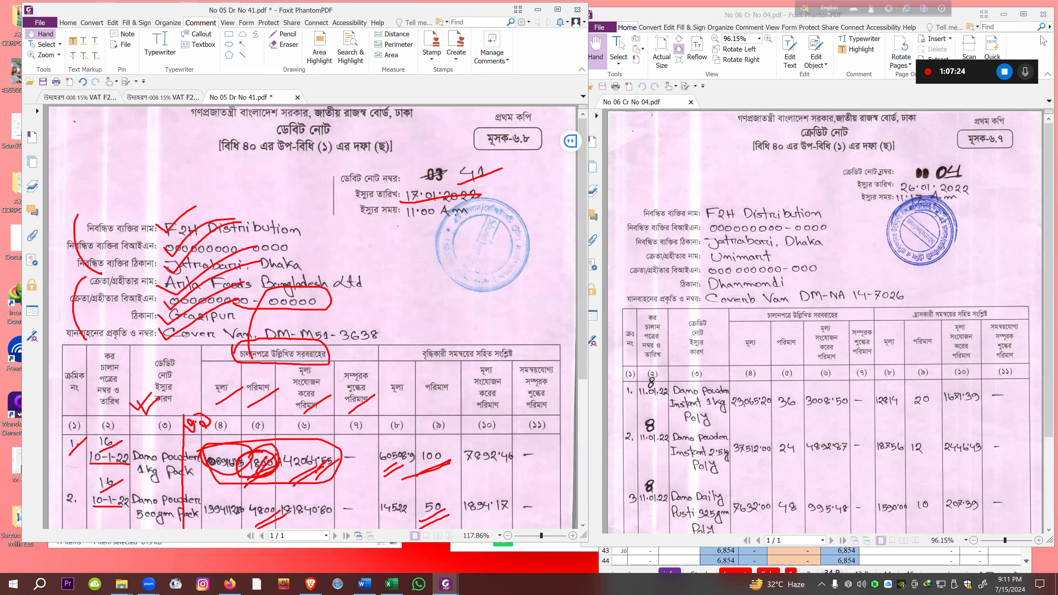
# Close the separate credit note window, uncover the file folder and reopen No 06 Cr No 04 from it
pyautogui.click(1043, 14)
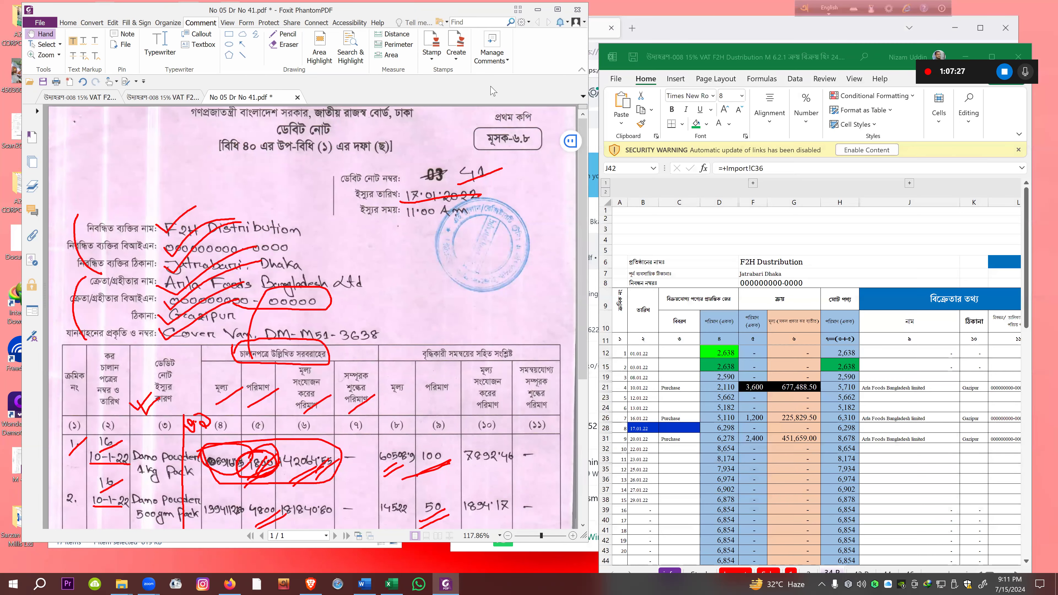
pyautogui.moveTo(369, 18); pyautogui.dragTo(359, 128)
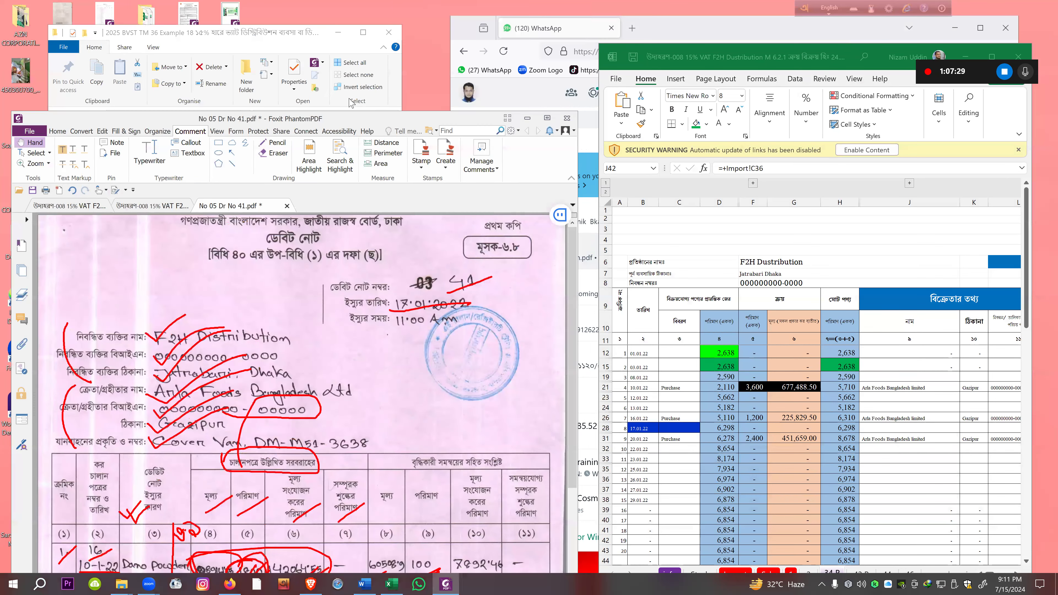
pyautogui.click(312, 34)
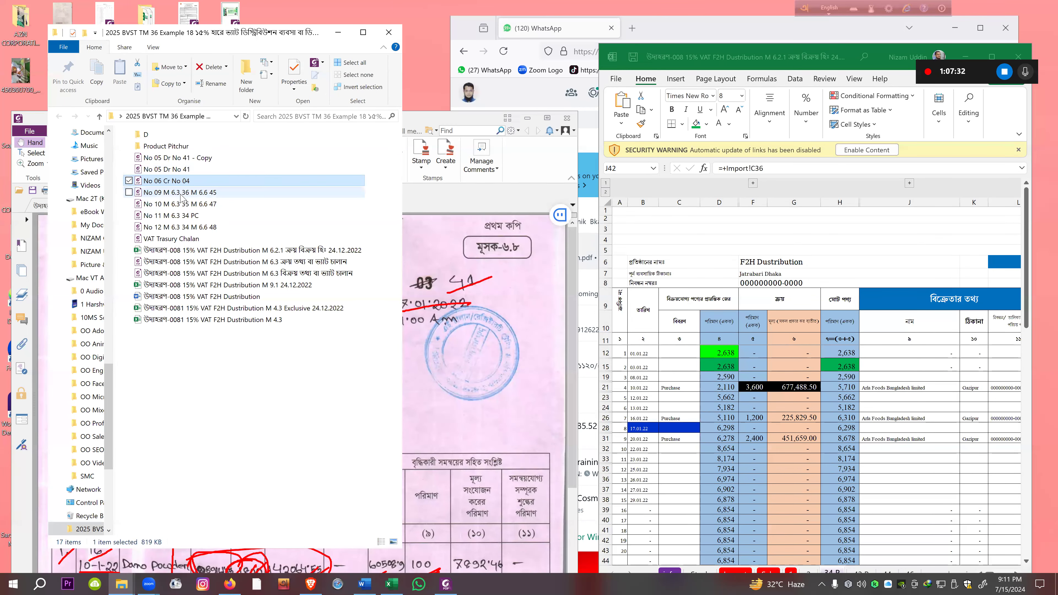
pyautogui.click(193, 195)
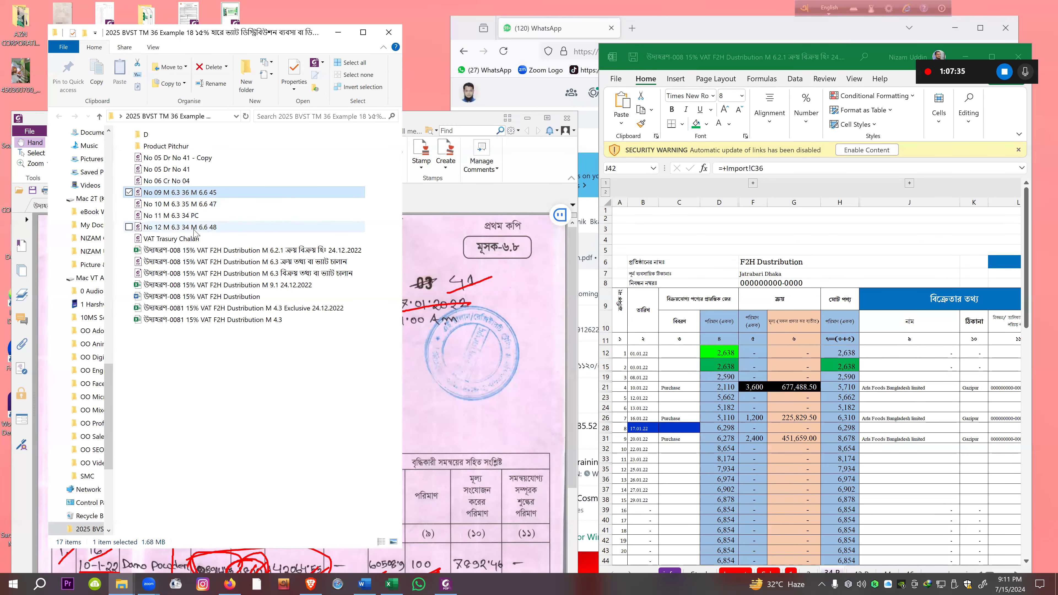
pyautogui.doubleClick(174, 181)
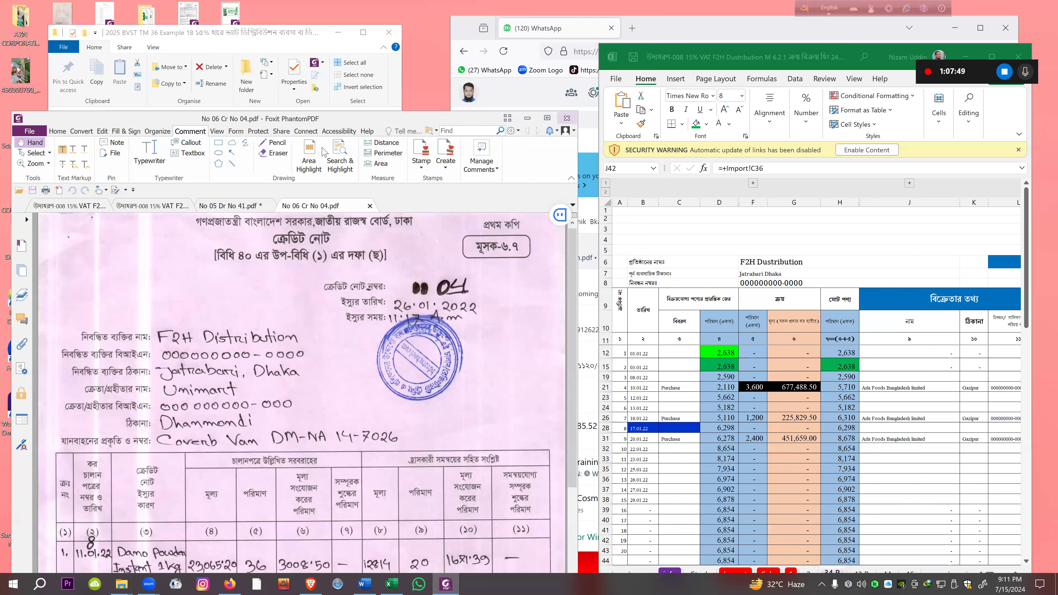
# Move the PDF window clear of the file list and open No 12 M 6.3 34 M 6.6 48 from the folder
pyautogui.hotkey('ctrl', 'shift', 'f')
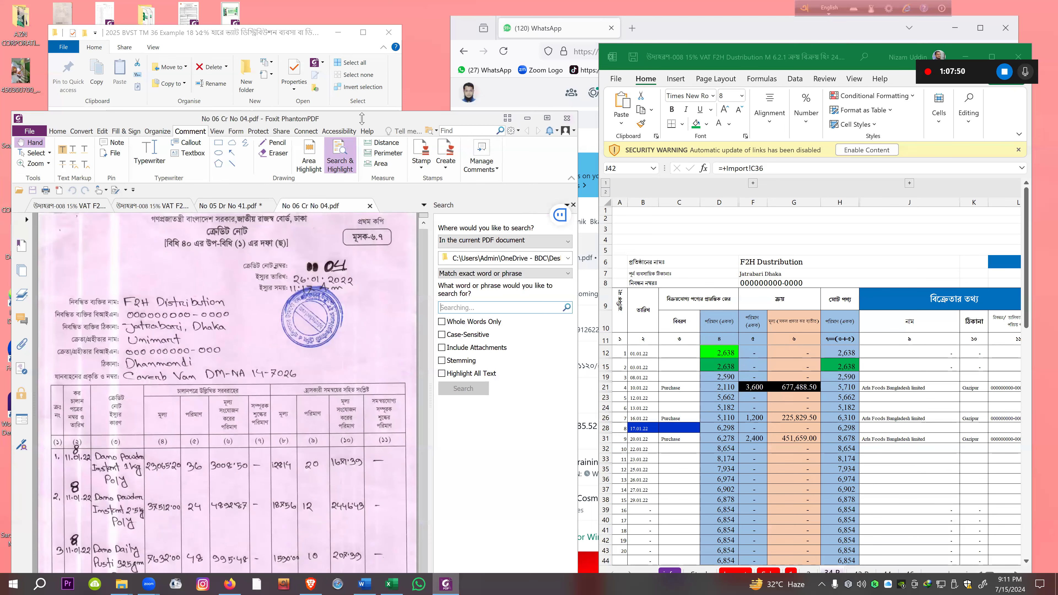
pyautogui.moveTo(366, 121); pyautogui.dragTo(776, 74)
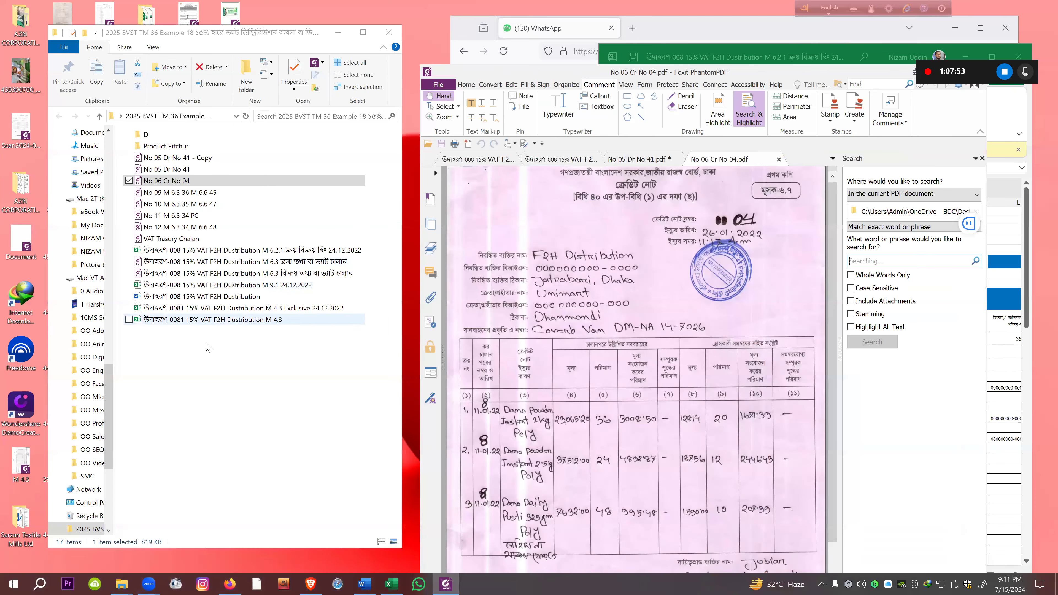
pyautogui.click(197, 161)
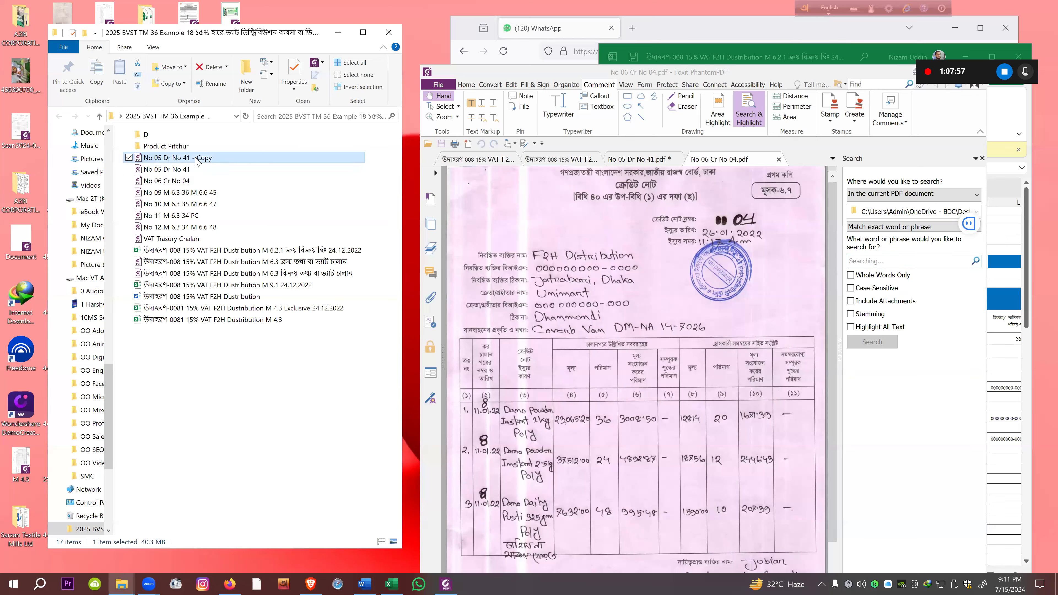
pyautogui.doubleClick(194, 229)
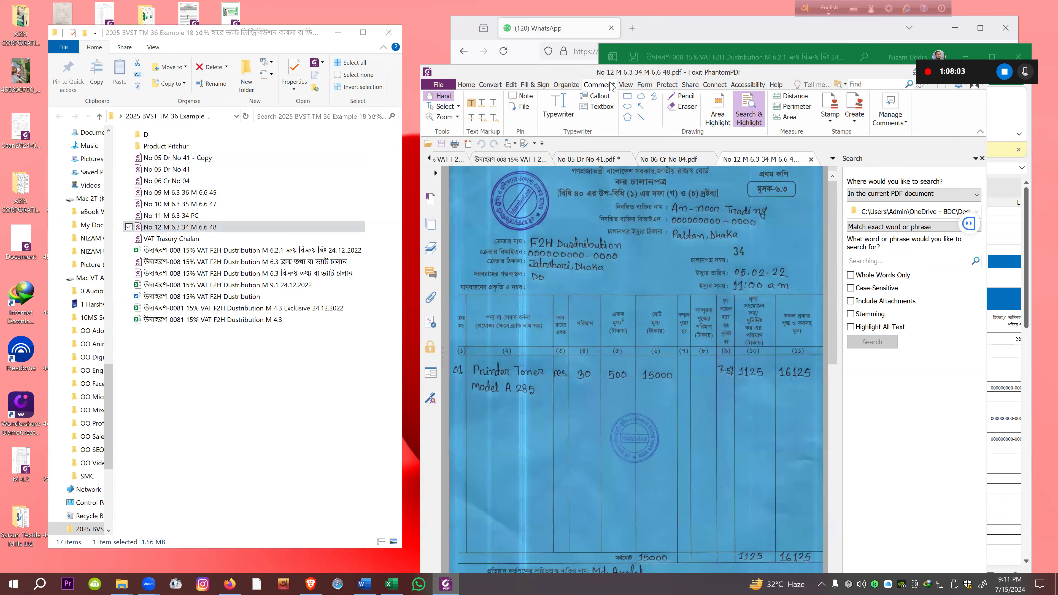
# Minimise the PDF viewer and move the M 6.2.1 workbook window towards the middle of the screen
pyautogui.moveTo(633, 79); pyautogui.dragTo(419, 96)
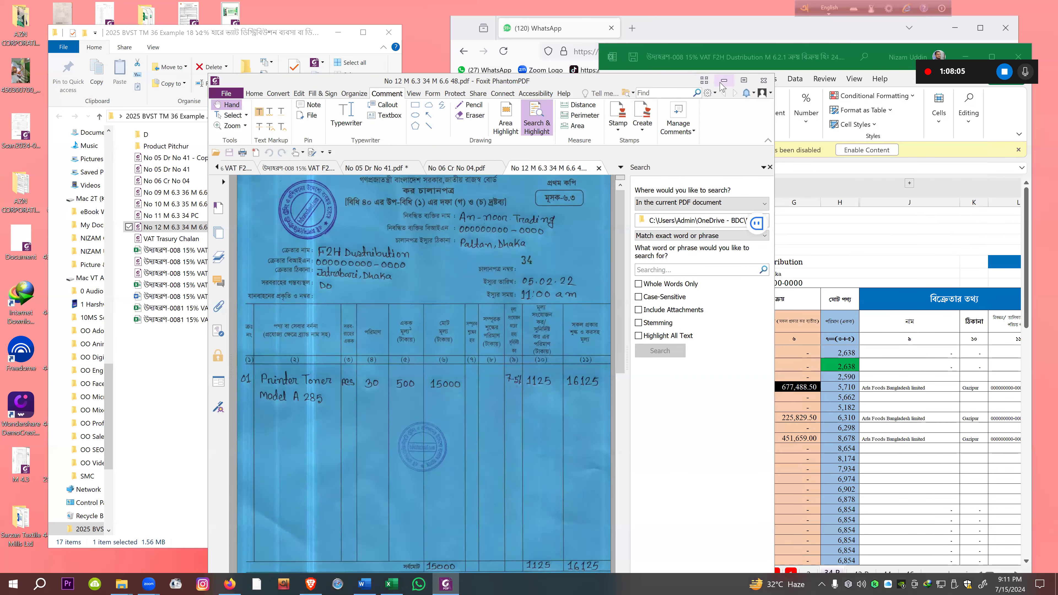
pyautogui.click(738, 90)
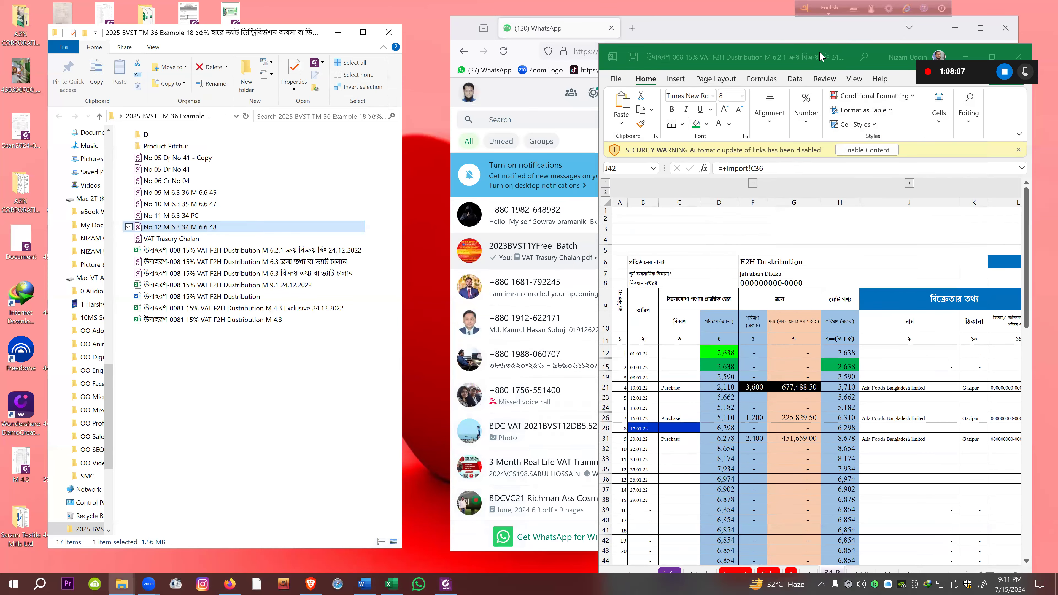
pyautogui.moveTo(956, 56); pyautogui.dragTo(644, 53)
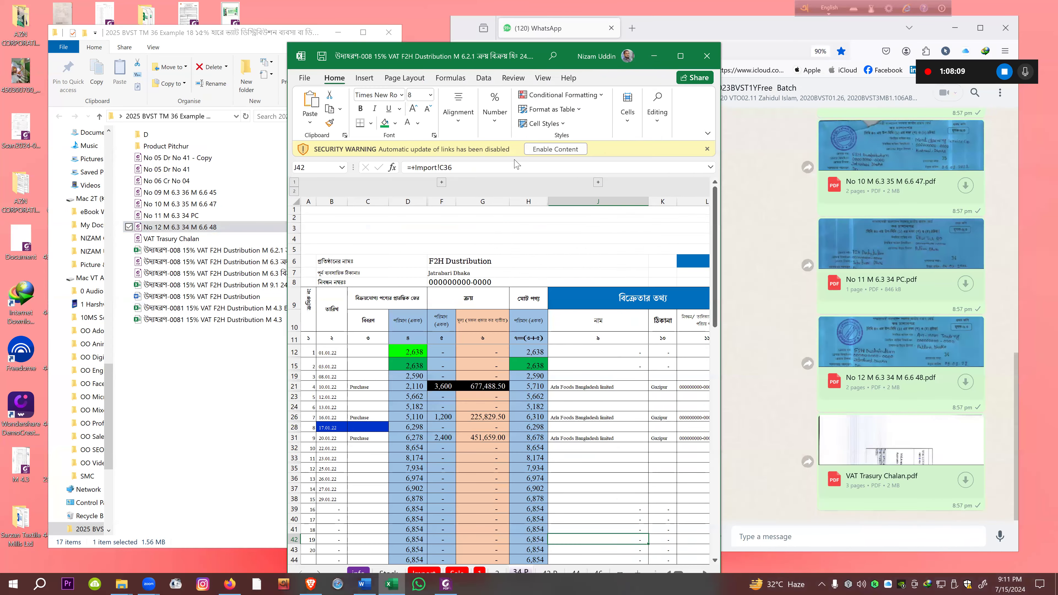
# Maximise the M 6.2.1 workbook and fill the column-number cells of the purchase and sales quantity columns (5 and 15) with green
pyautogui.click(681, 57)
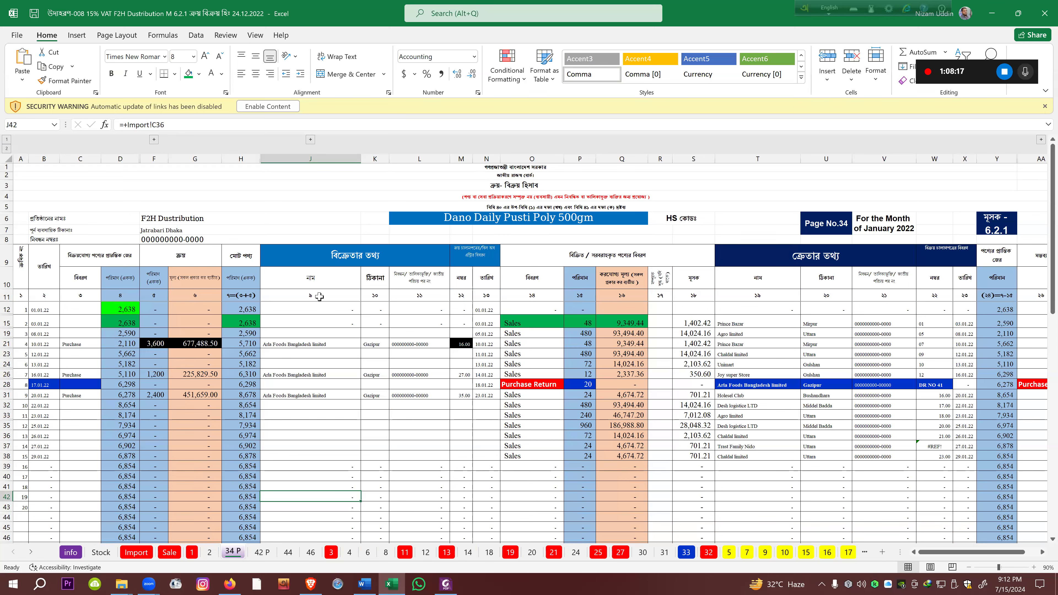
pyautogui.click(154, 159)
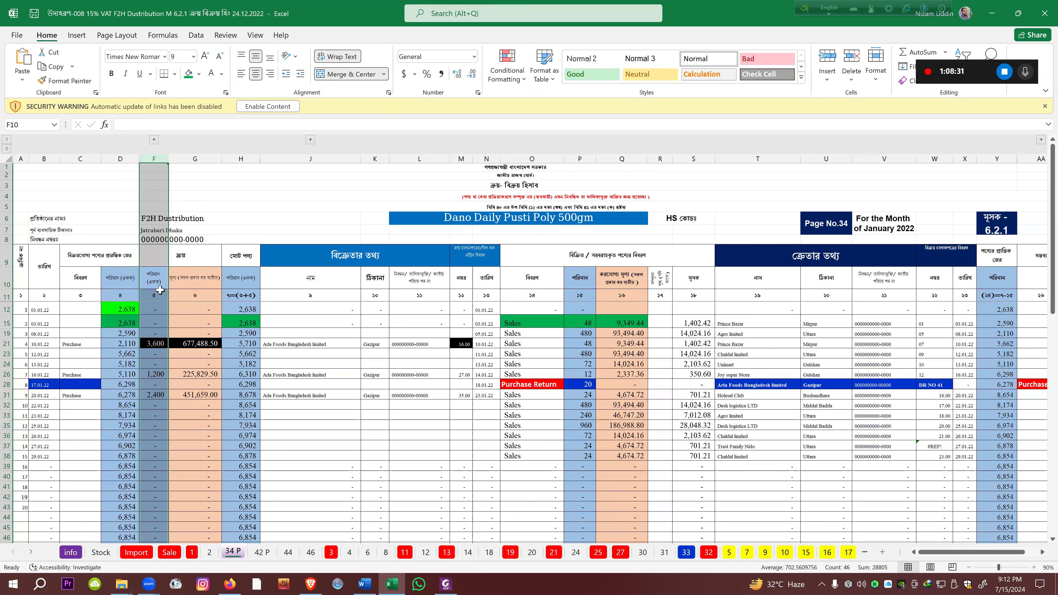
pyautogui.click(152, 297)
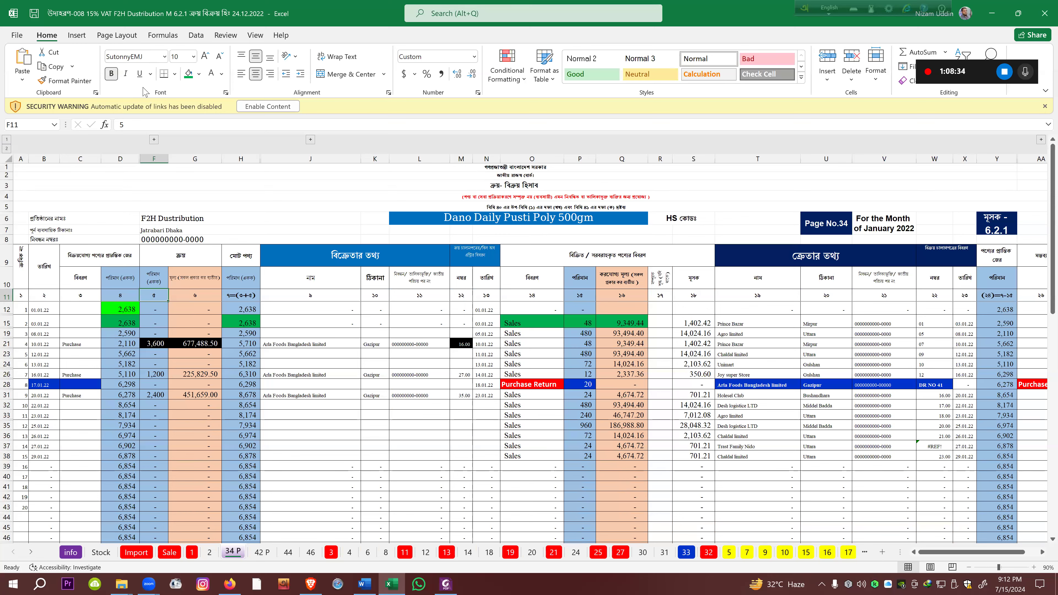
pyautogui.click(189, 75)
pyautogui.click(582, 296)
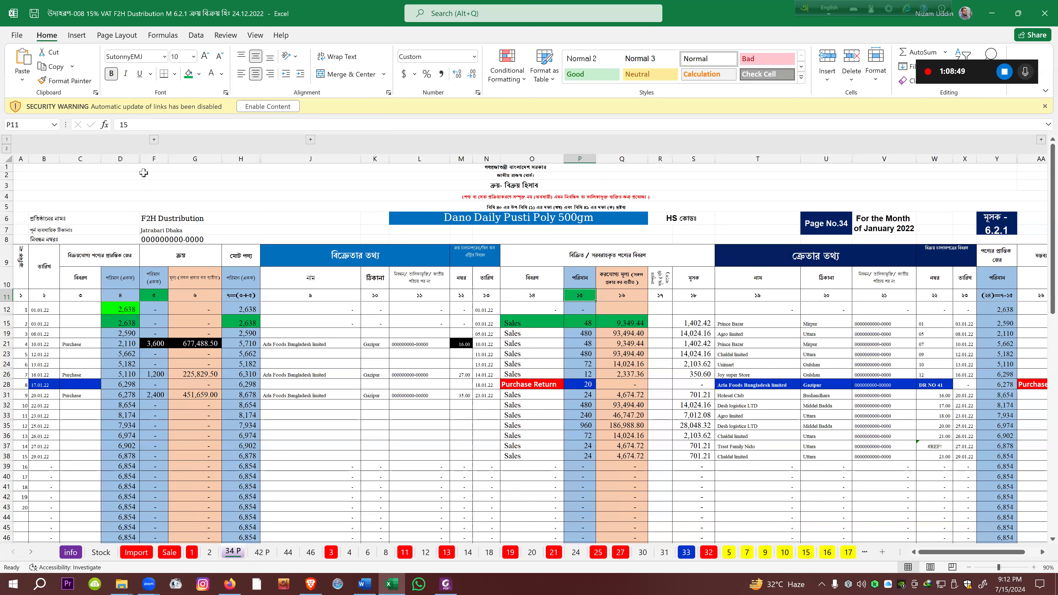
# Compare the ledger's purchase quantity column with its sales quantity column by selecting each in turn
pyautogui.click(153, 159)
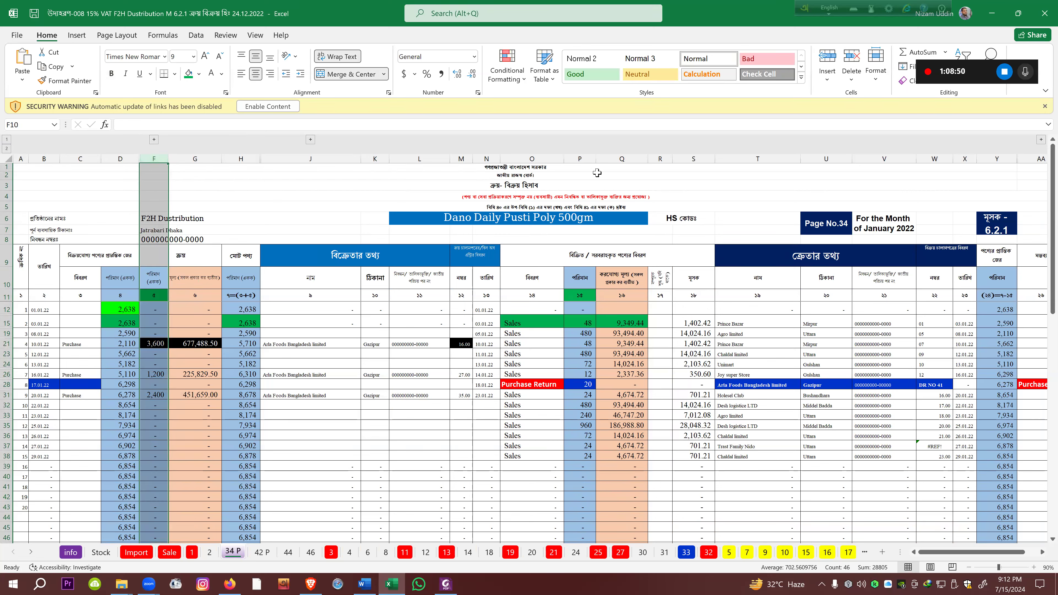
pyautogui.click(587, 158)
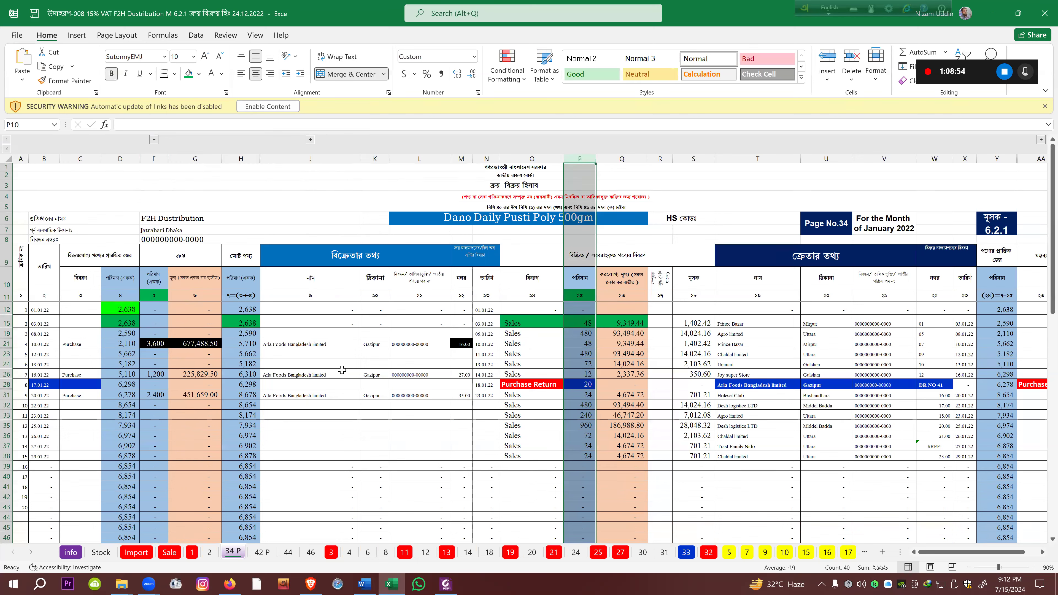
pyautogui.click(310, 433)
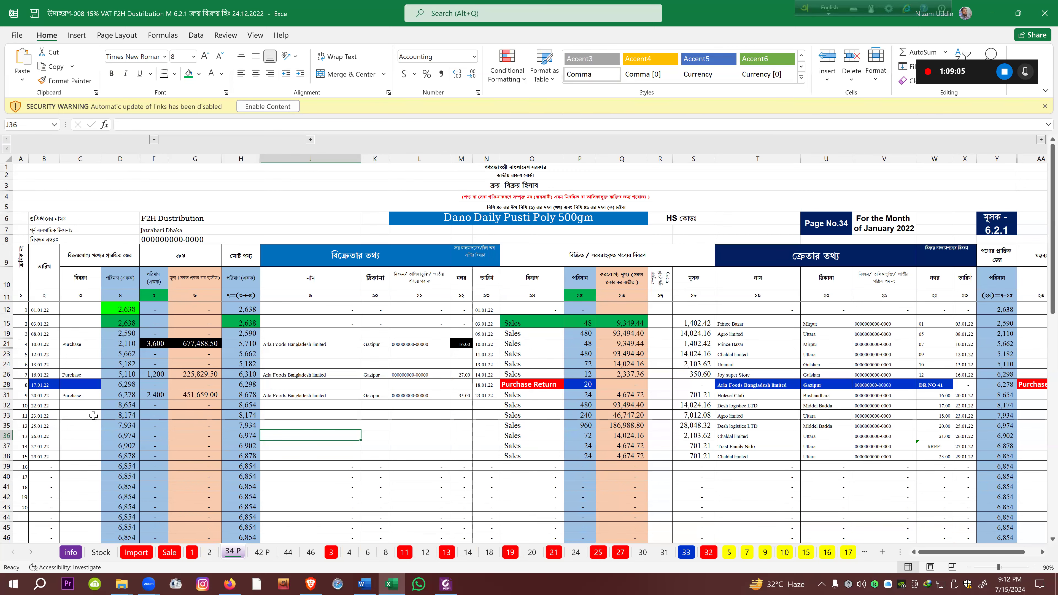
# Go through the Purchase Return row dated 17.01.22: date, description, quantity, party name, address, registration number and debit note number
pyautogui.scroll(-1, 36, 393)
pyautogui.scroll(-1, 37, 394)
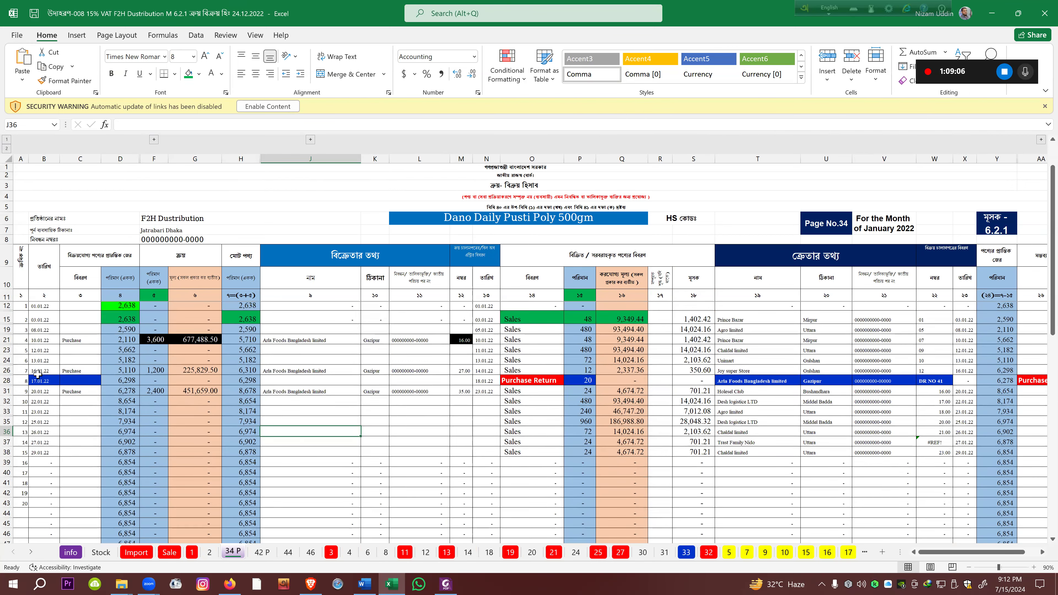
pyautogui.click(39, 372)
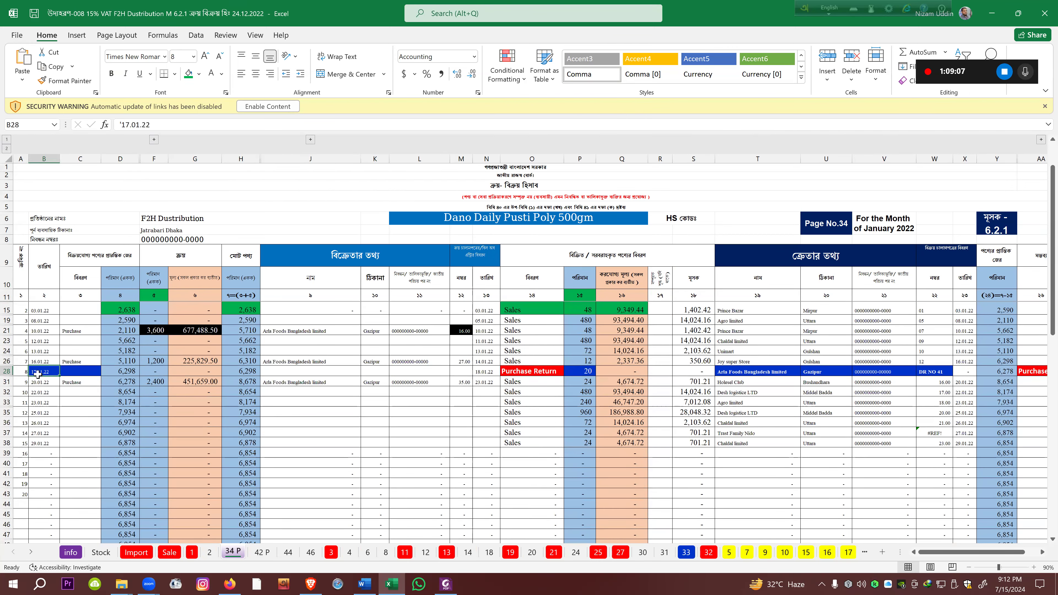
pyautogui.click(516, 373)
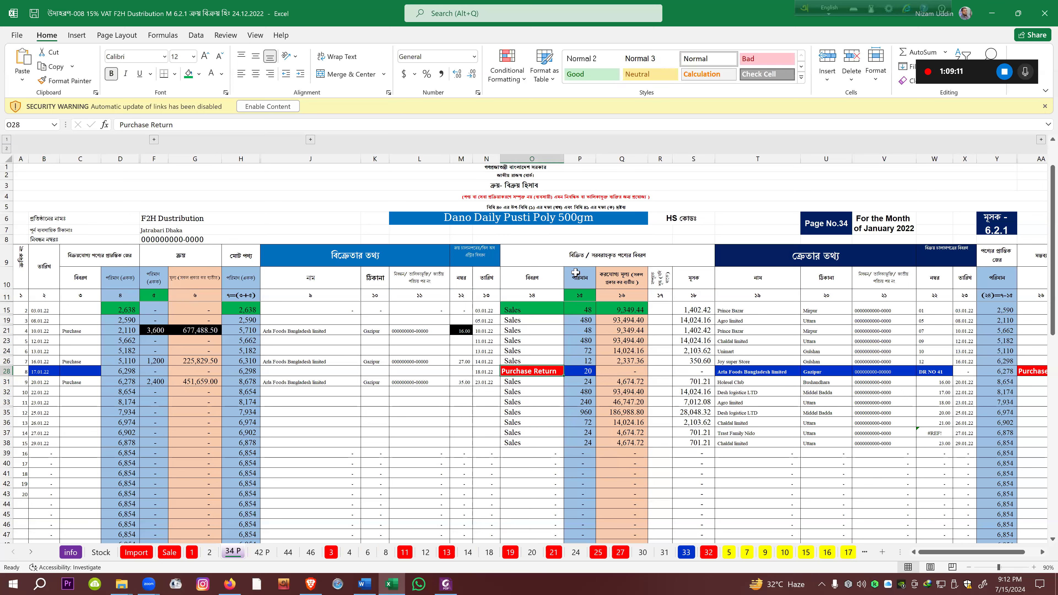
pyautogui.click(570, 374)
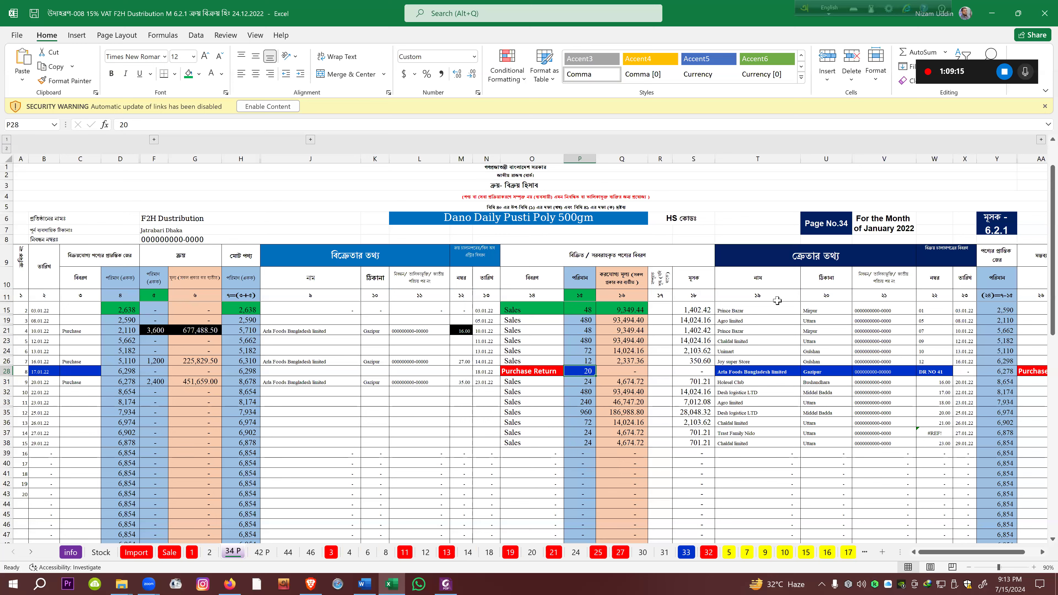
pyautogui.click(738, 372)
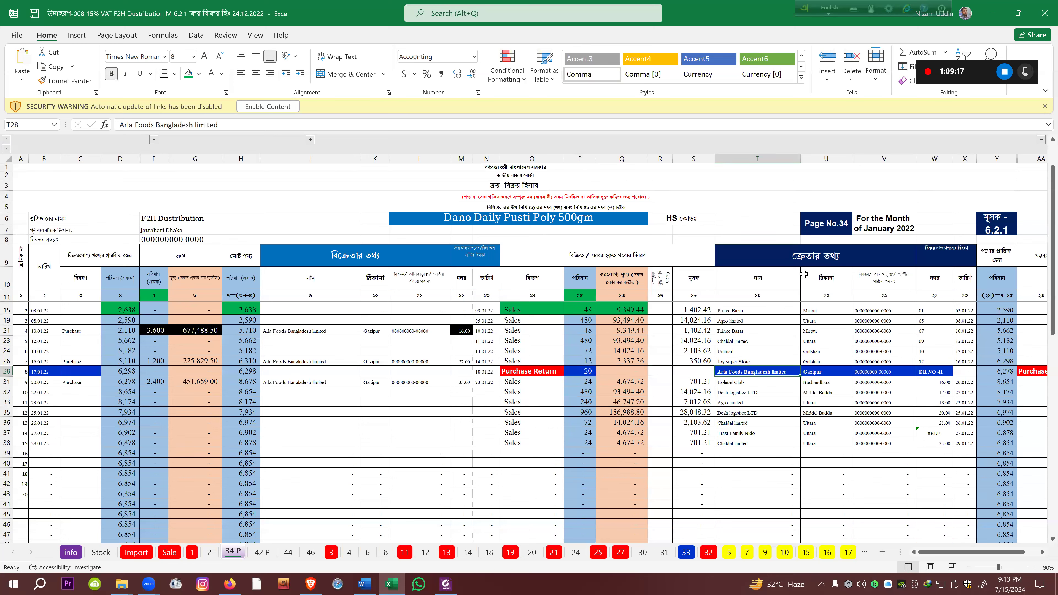
pyautogui.click(811, 373)
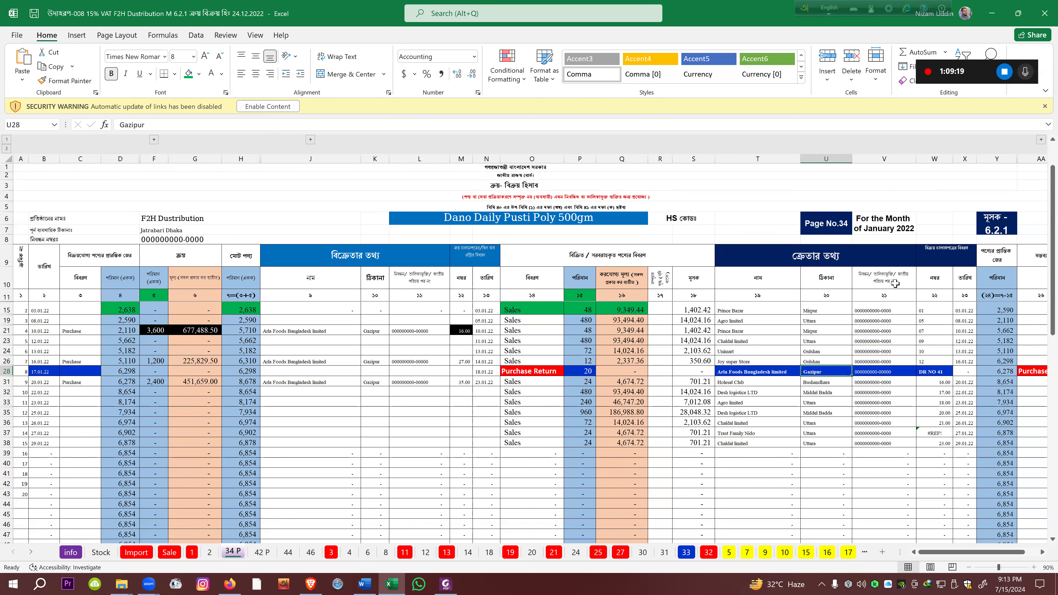
pyautogui.click(884, 371)
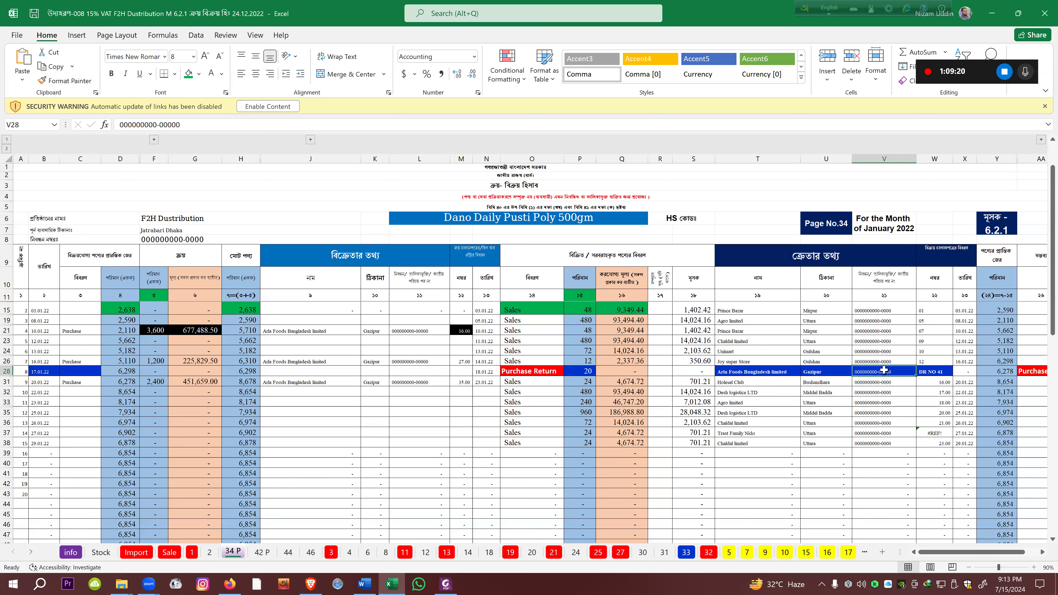
pyautogui.click(941, 373)
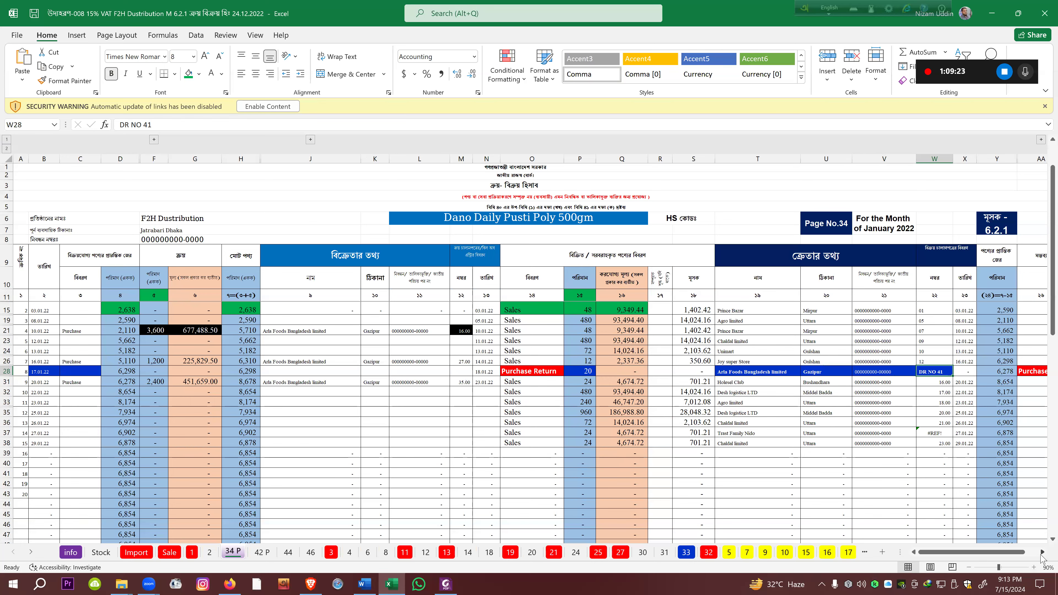
# Bring the ledger's remarks column into view and select the entire Purchase Return row 28
pyautogui.click(1043, 552)
pyautogui.click(1042, 553)
pyautogui.click(1043, 552)
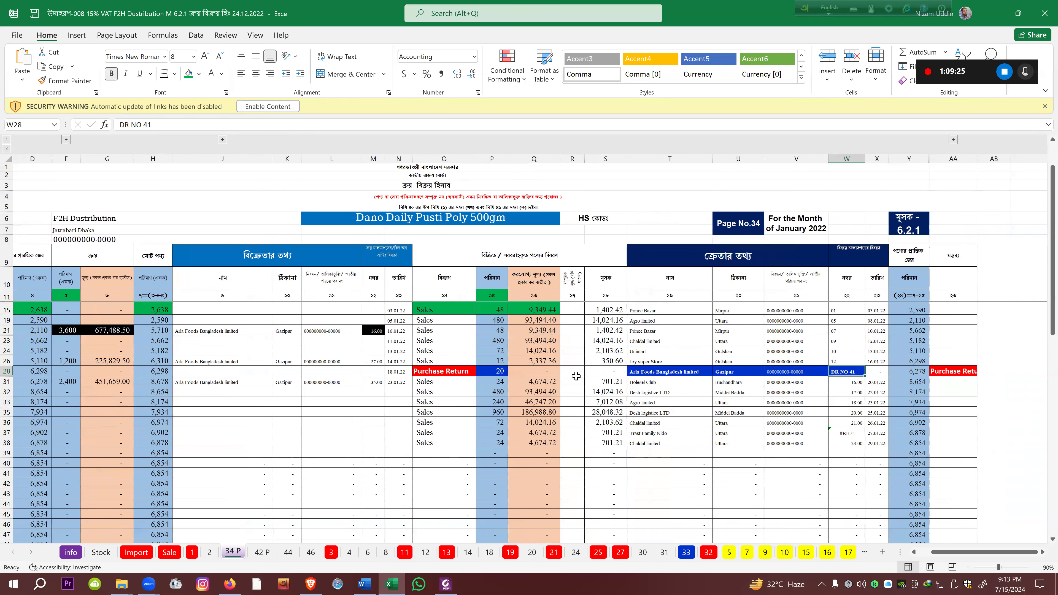
pyautogui.click(6, 370)
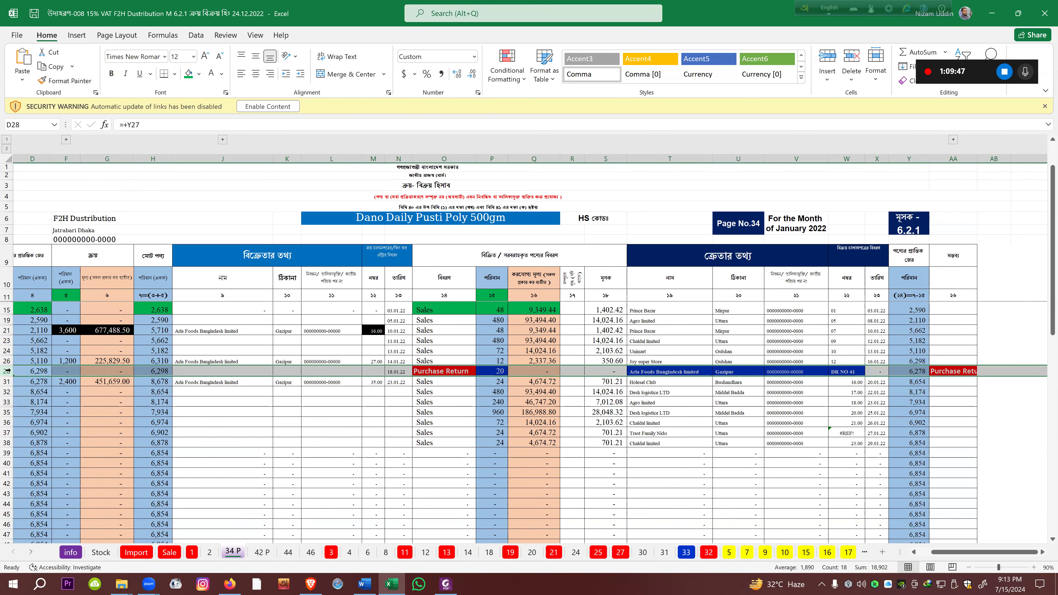
# Trace the ledger from opening rows 12 to 19 to the purchase rows 21 and 26 by selecting each
pyautogui.doubleClick(7, 297)
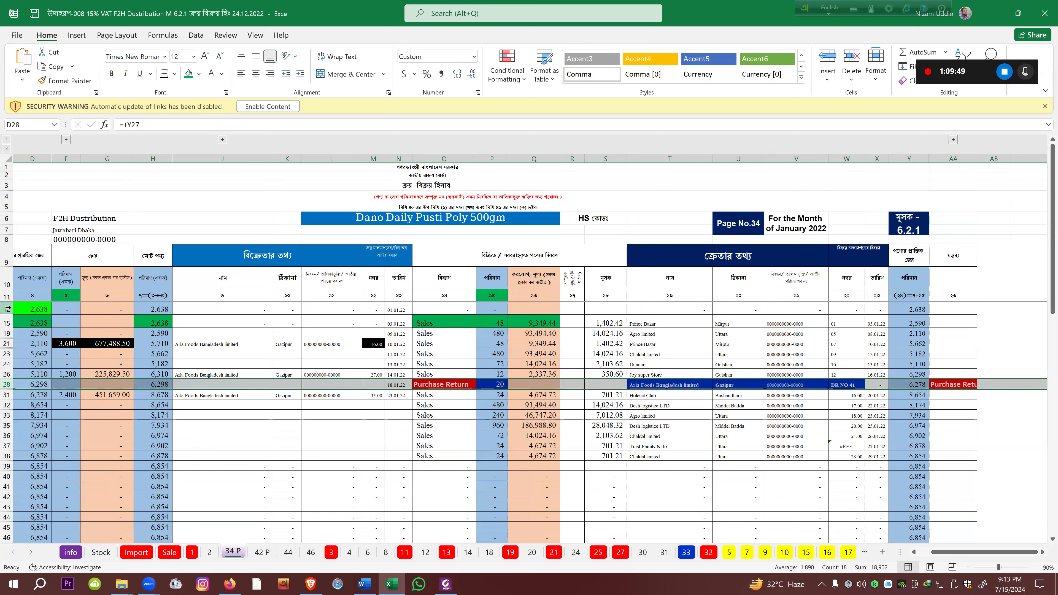
pyautogui.moveTo(7, 309); pyautogui.dragTo(5, 339)
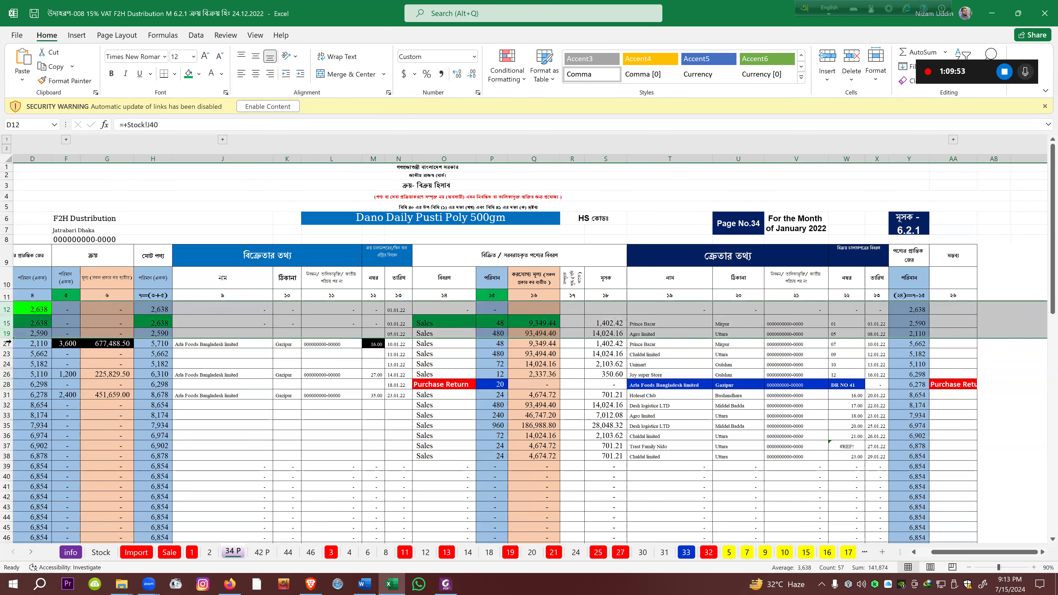
pyautogui.click(6, 343)
pyautogui.click(6, 374)
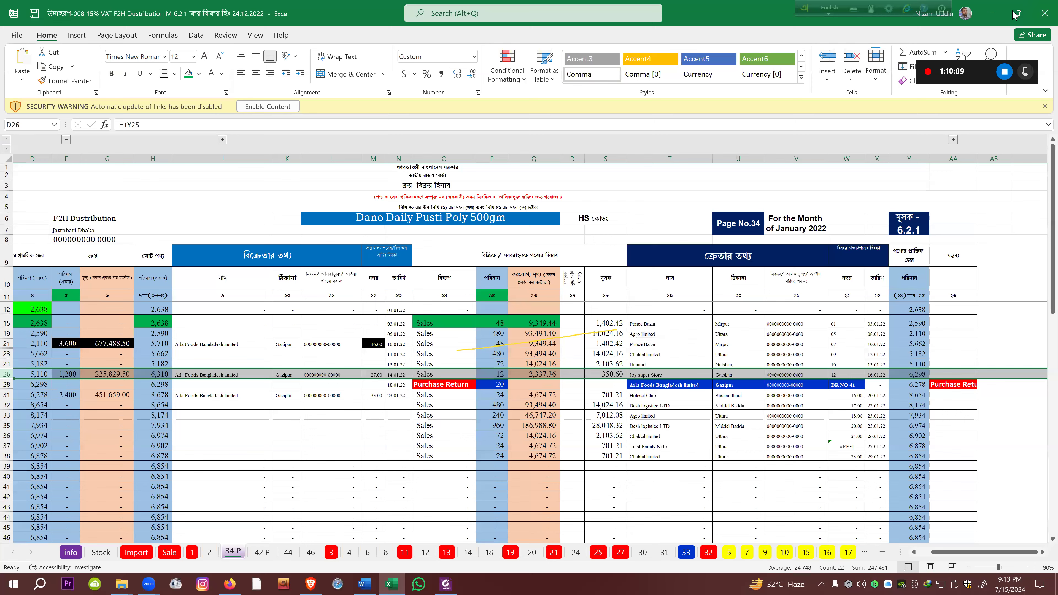
# Minimise the M 6.2.1 workbook, close the WhatsApp browser window and return to the example file folder
pyautogui.click(1002, 14)
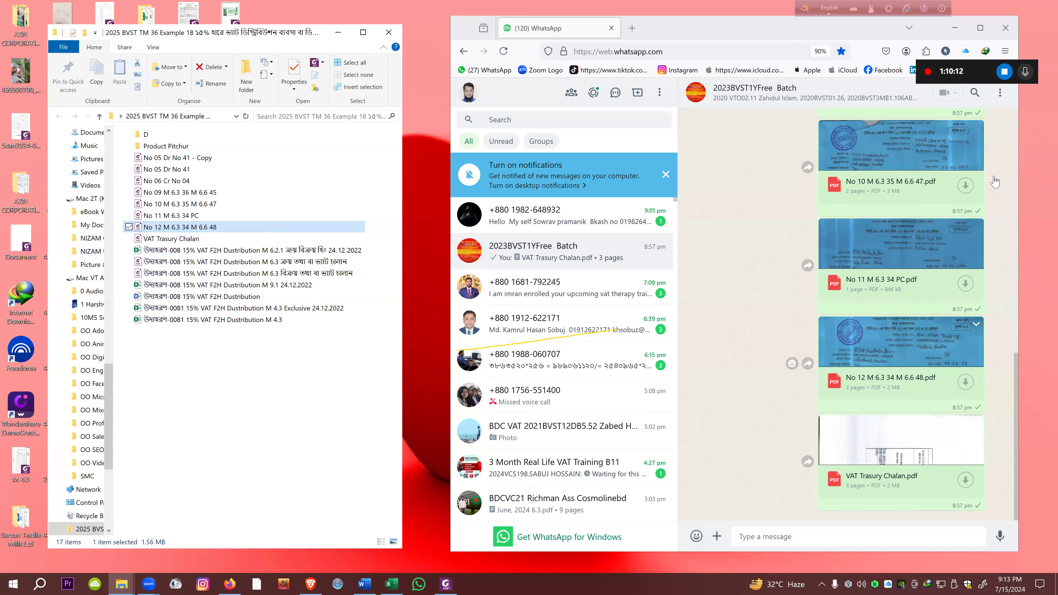
pyautogui.click(1008, 25)
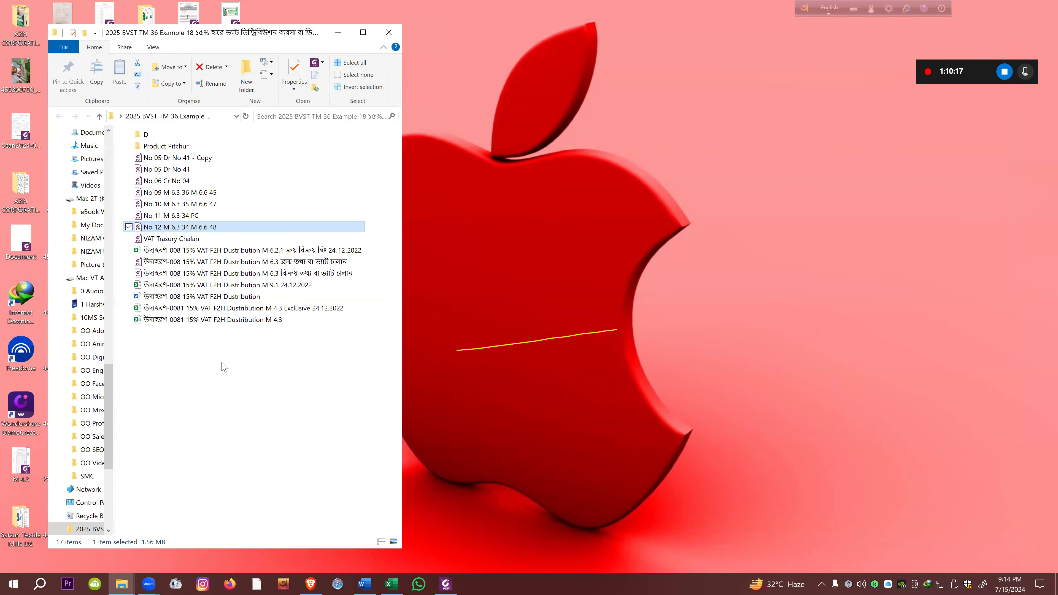
pyautogui.click(229, 421)
# Point out the M 6.2.1 ledger and the M 6.3 purchase and sales invoice files in the folder, then clear the selection
pyautogui.click(273, 254)
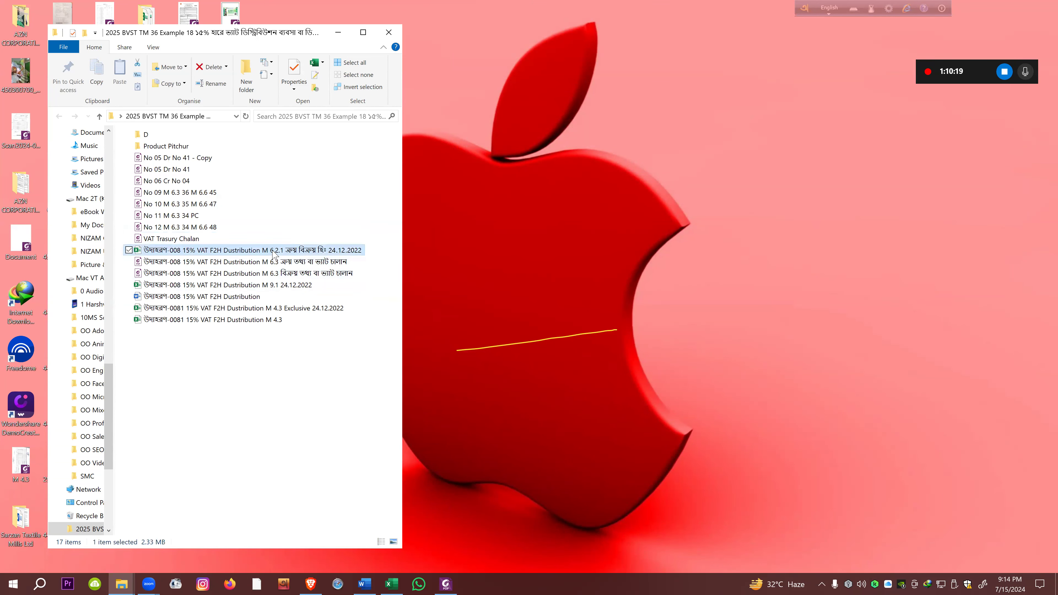
pyautogui.click(276, 263)
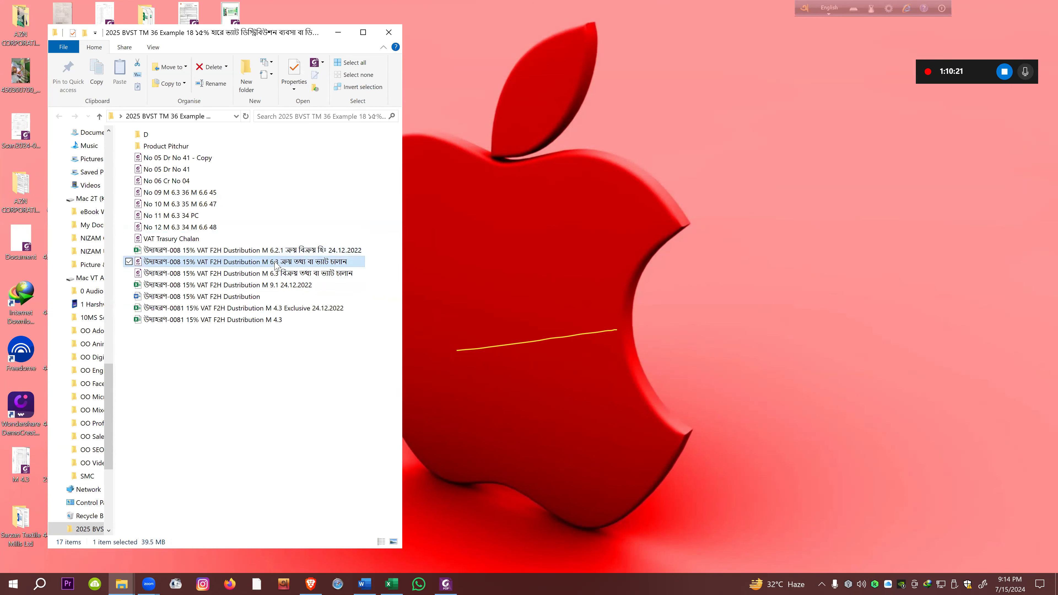
pyautogui.click(277, 274)
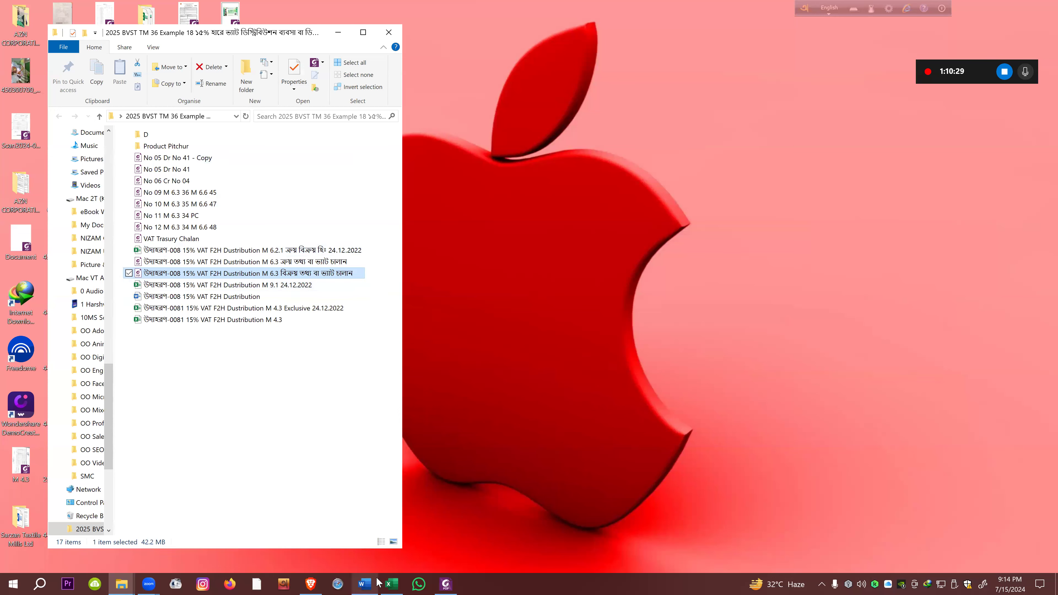
pyautogui.moveTo(376, 582)
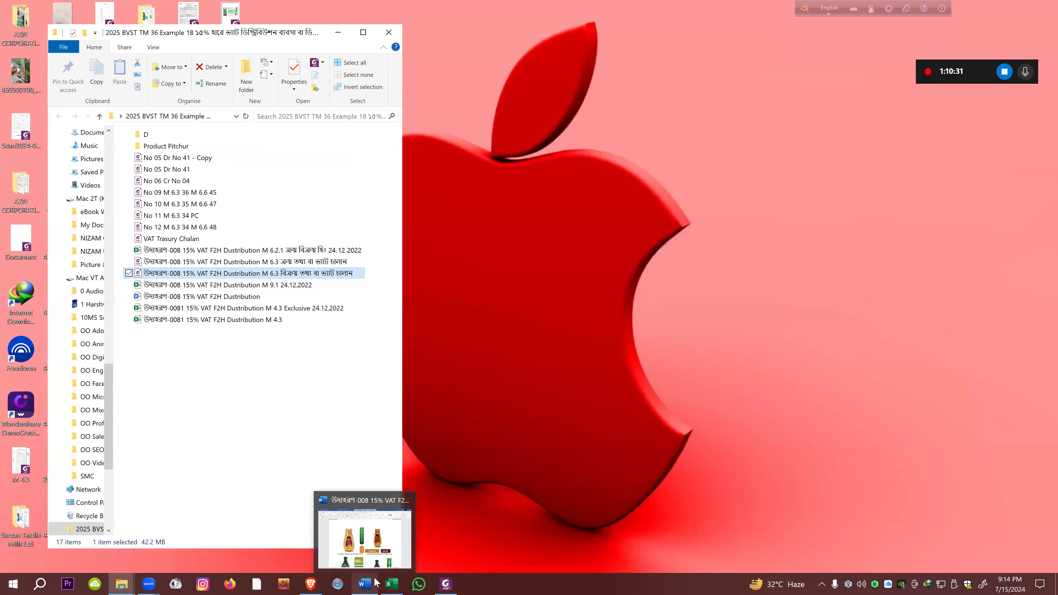
pyautogui.moveTo(316, 581)
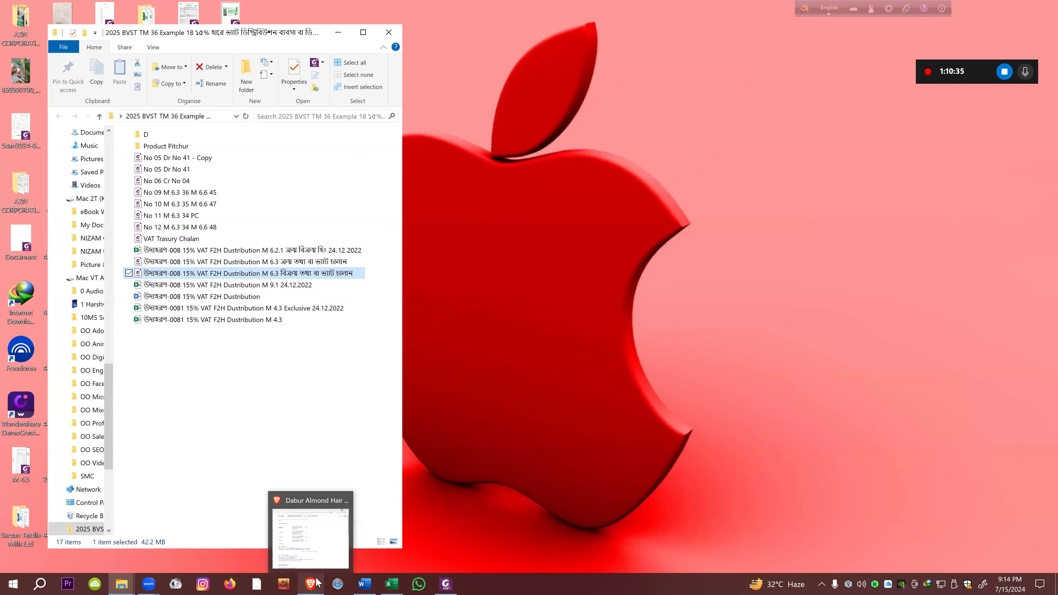
pyautogui.click(240, 390)
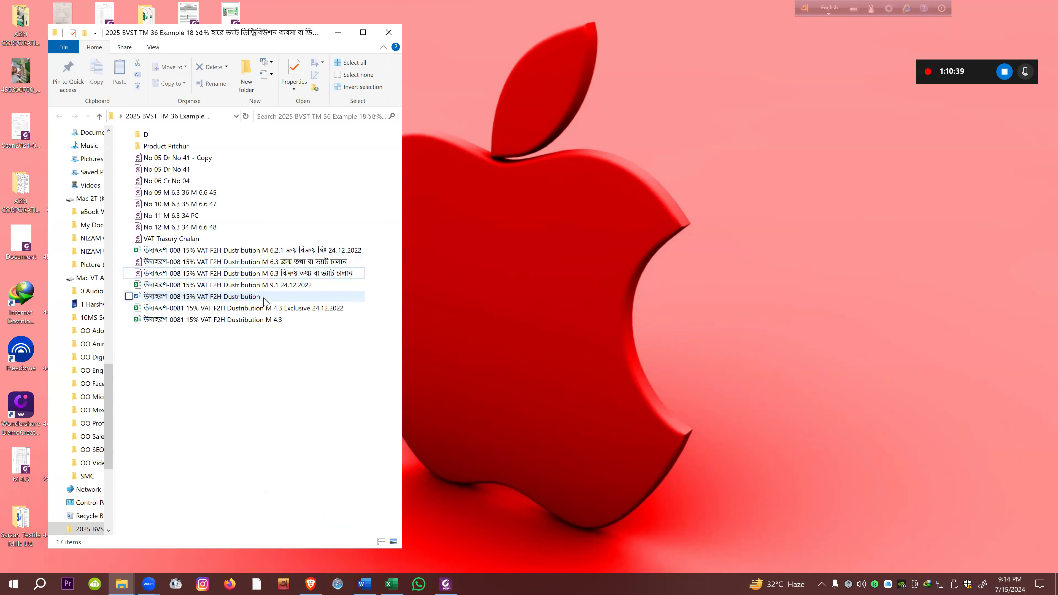
# Open the F2H Dustribution M 9.1 24.12.2022 workbook from the folder, view sub-form sheet 4 and switch to the MUSHOK 9.1 sheet
pyautogui.doubleClick(263, 287)
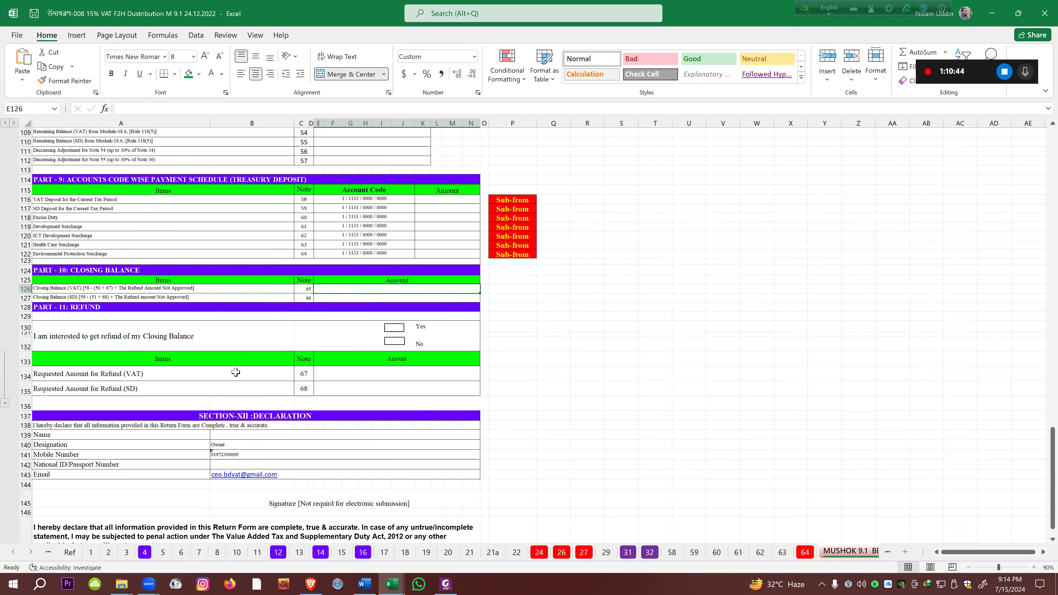
pyautogui.click(144, 553)
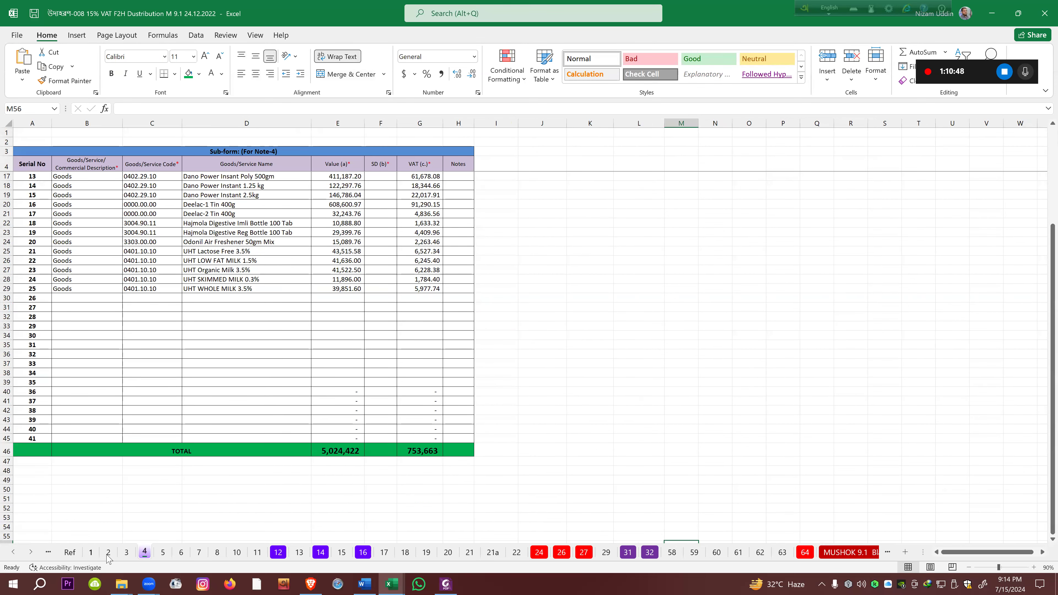
pyautogui.click(13, 552)
pyautogui.click(13, 552)
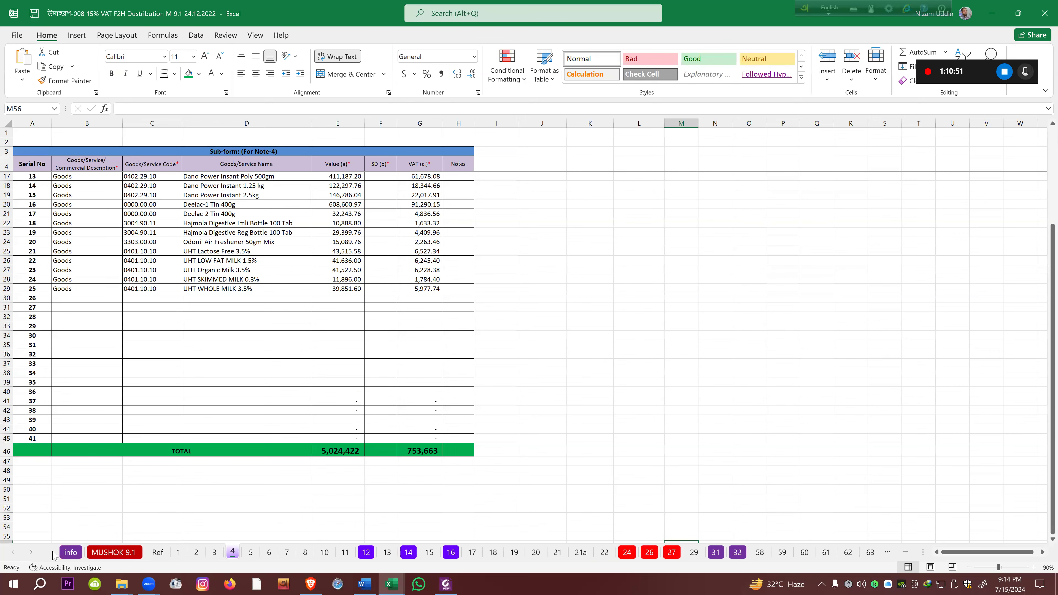
pyautogui.click(114, 551)
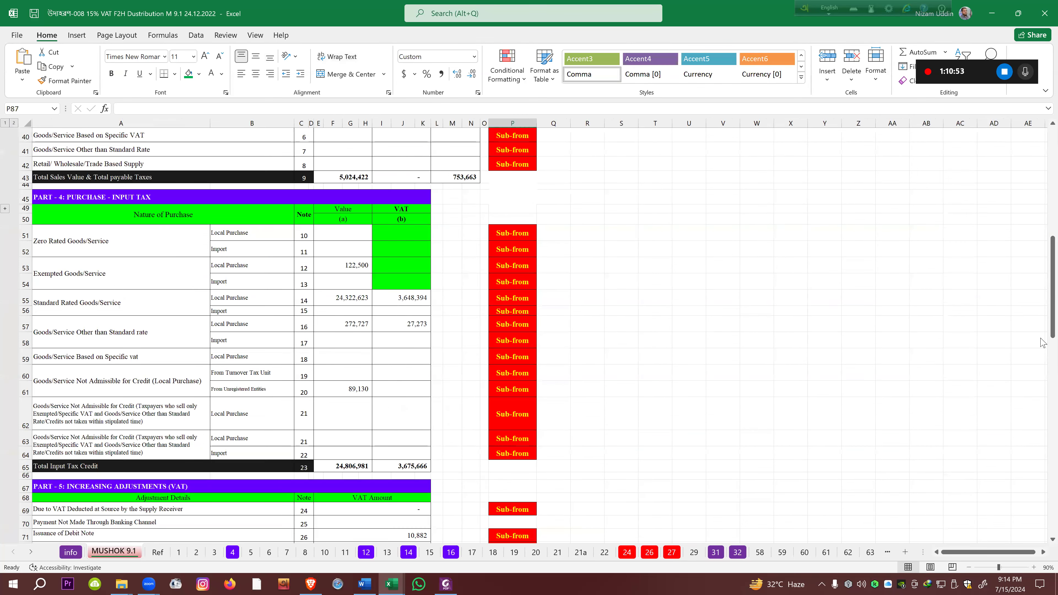
# Highlight Part 1 taxpayer's information and Part 2 return submission data in the Mushak-9.1 form, then clear the selection
pyautogui.scroll(13, 1041, 259)
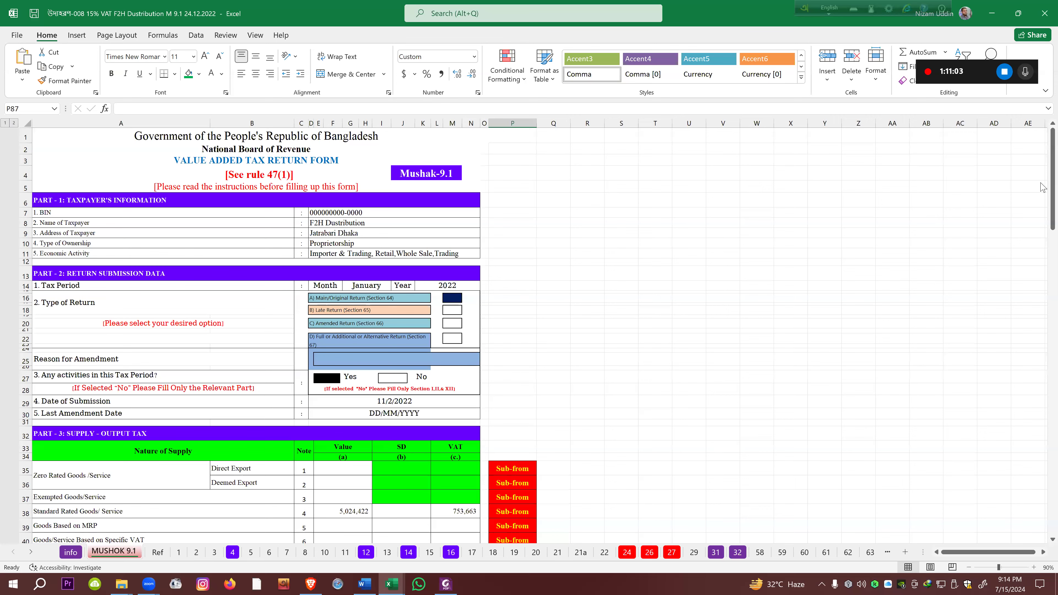
pyautogui.scroll(-7, 1043, 186)
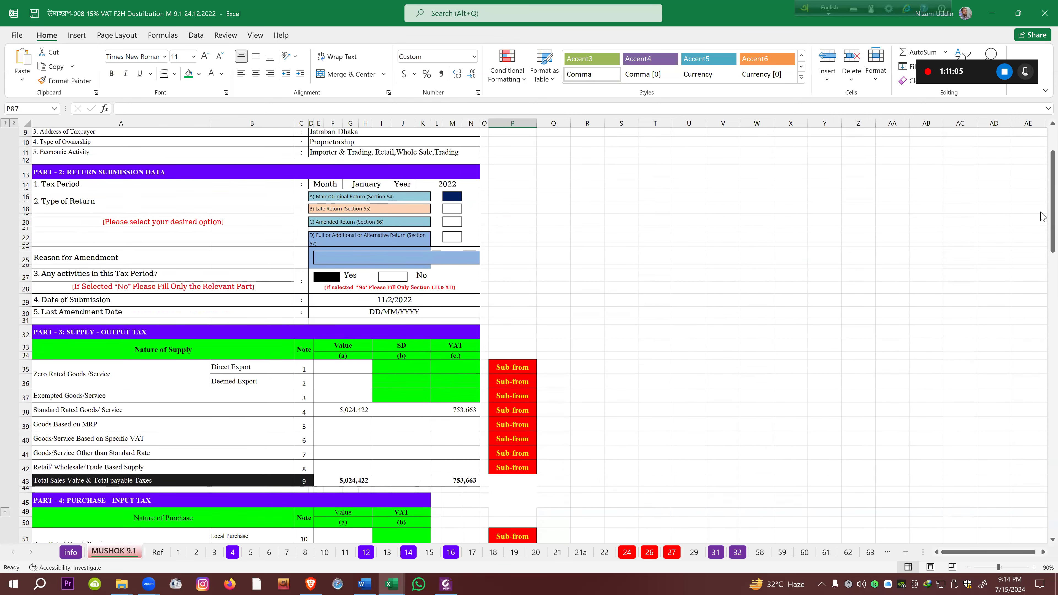
pyautogui.scroll(-5, 1043, 255)
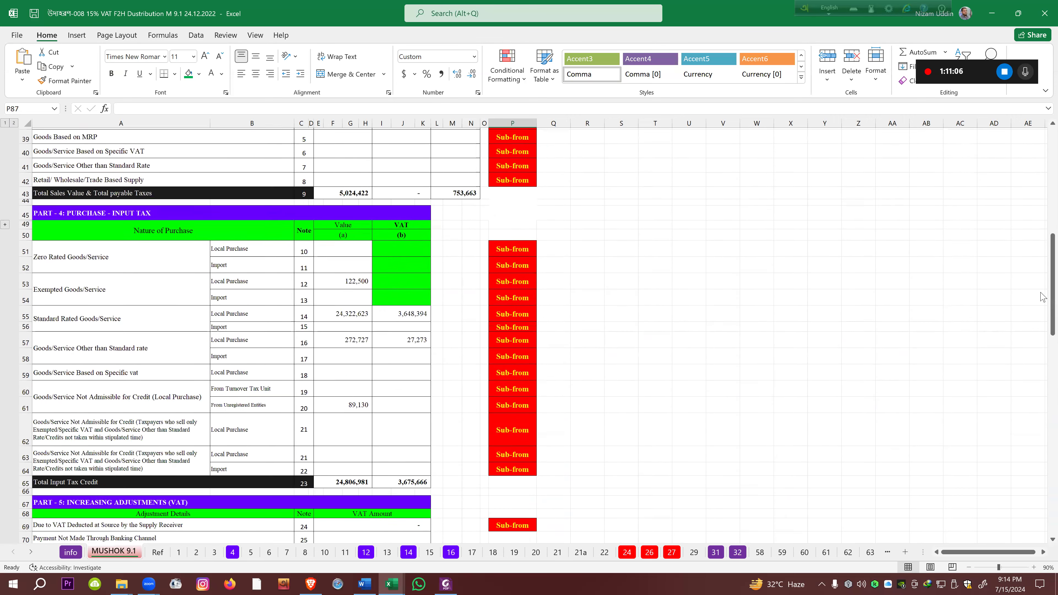
pyautogui.scroll(2, 1042, 255)
pyautogui.scroll(10, 1042, 255)
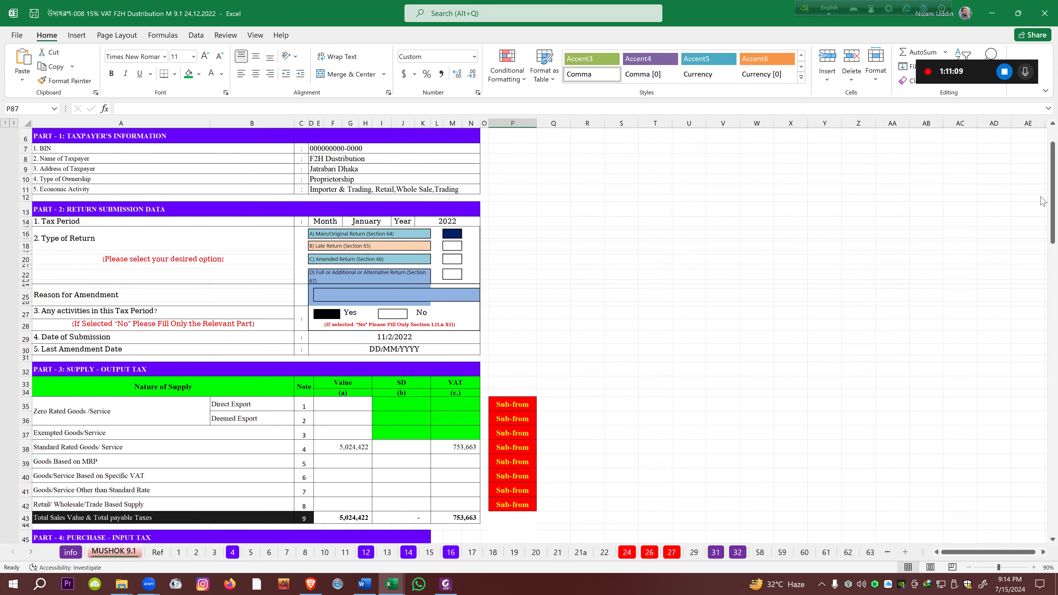
pyautogui.scroll(-1, 1042, 187)
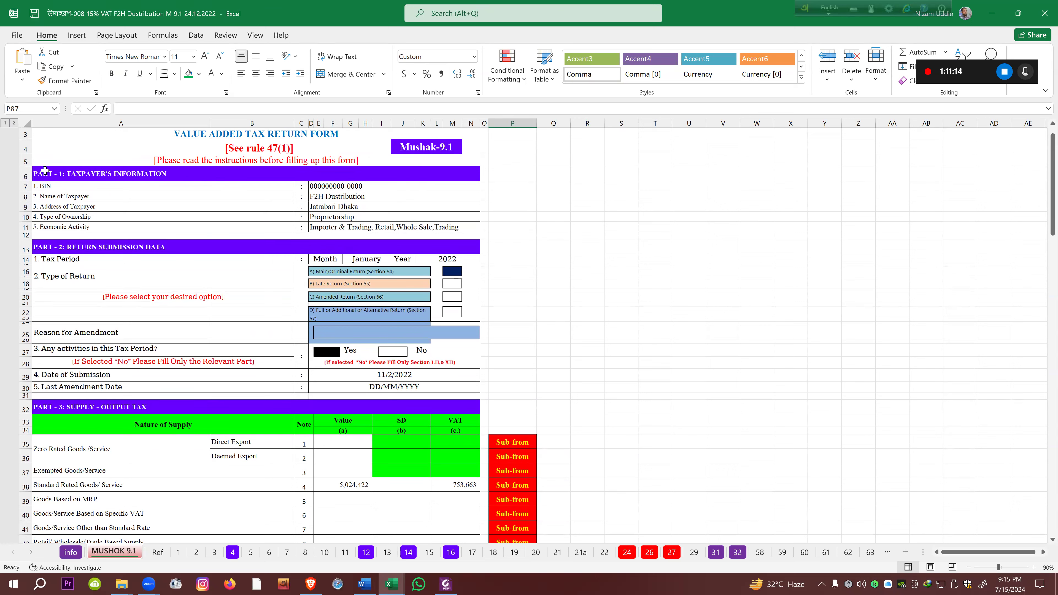
pyautogui.click(571, 205)
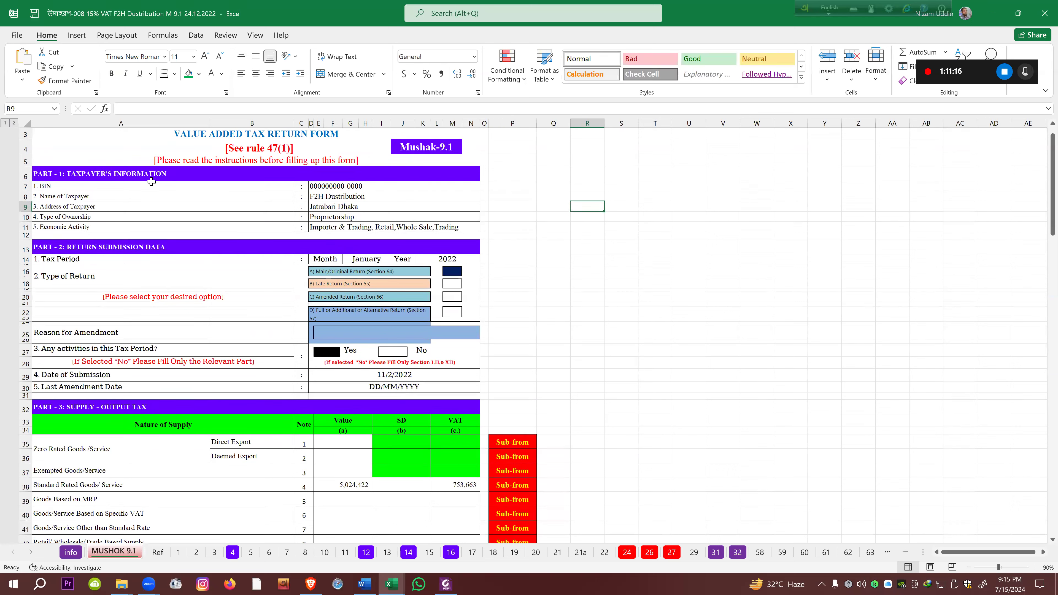
pyautogui.click(76, 175)
pyautogui.moveTo(219, 185); pyautogui.dragTo(302, 236)
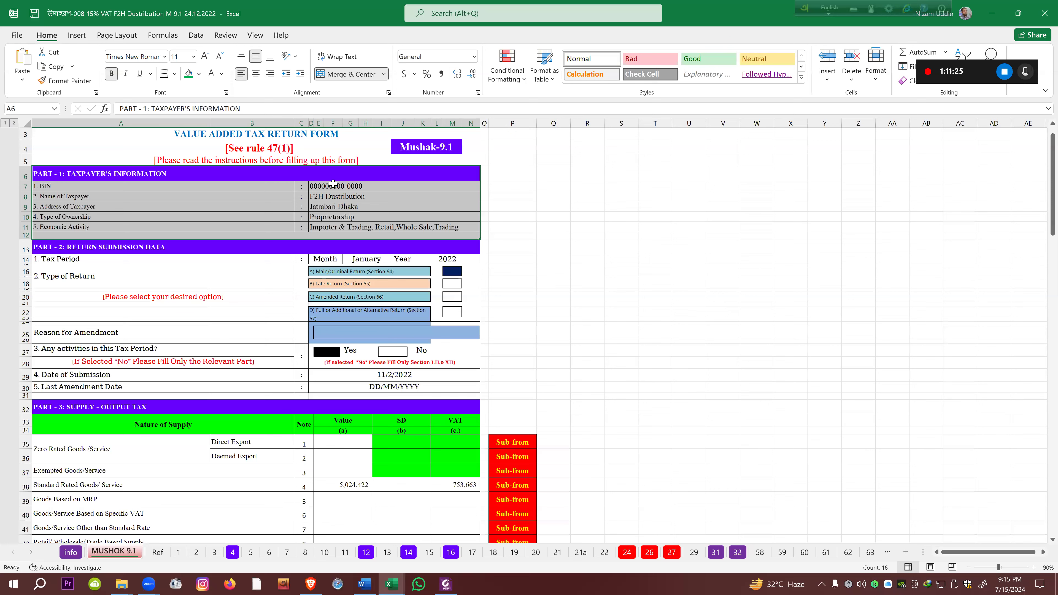
pyautogui.moveTo(236, 246); pyautogui.dragTo(303, 389)
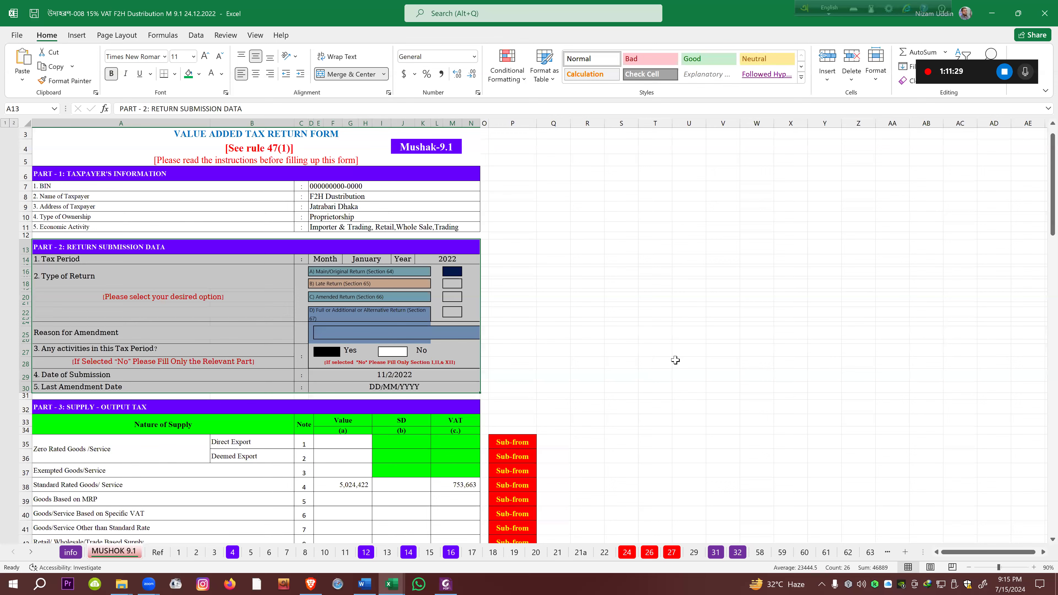
pyautogui.click(675, 360)
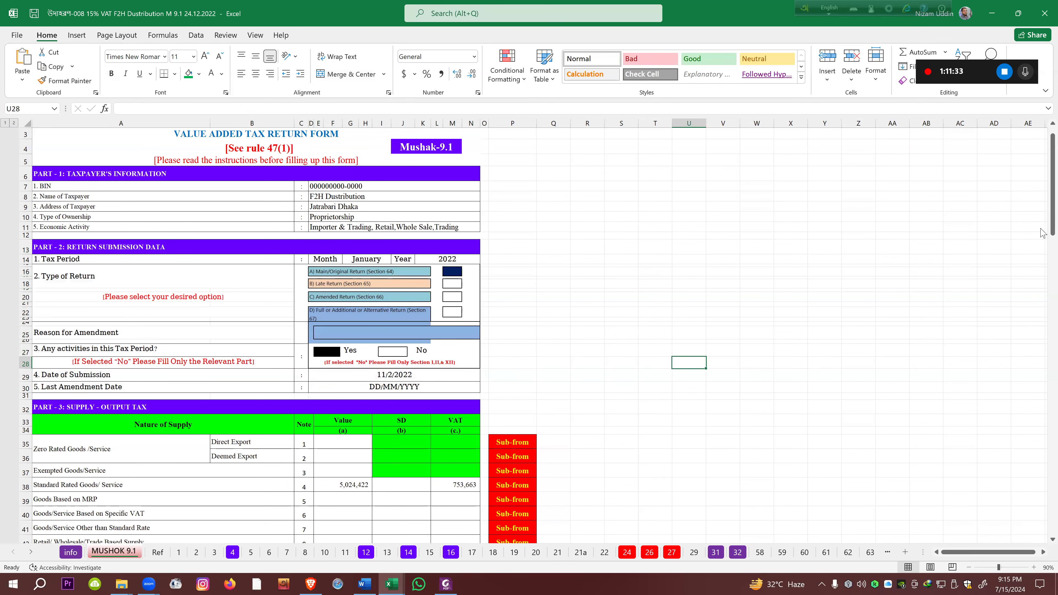
# Highlight the Part 3 supply output tax block and the Part 4 purchase input tax block, then clear the selection
pyautogui.scroll(-3, 1042, 232)
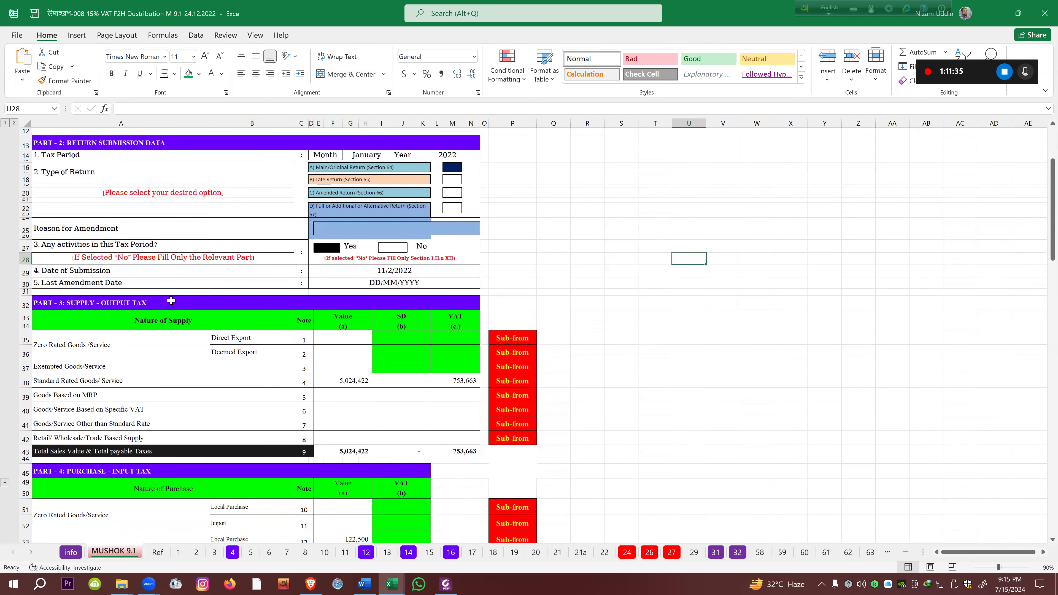
pyautogui.moveTo(93, 305); pyautogui.dragTo(288, 462)
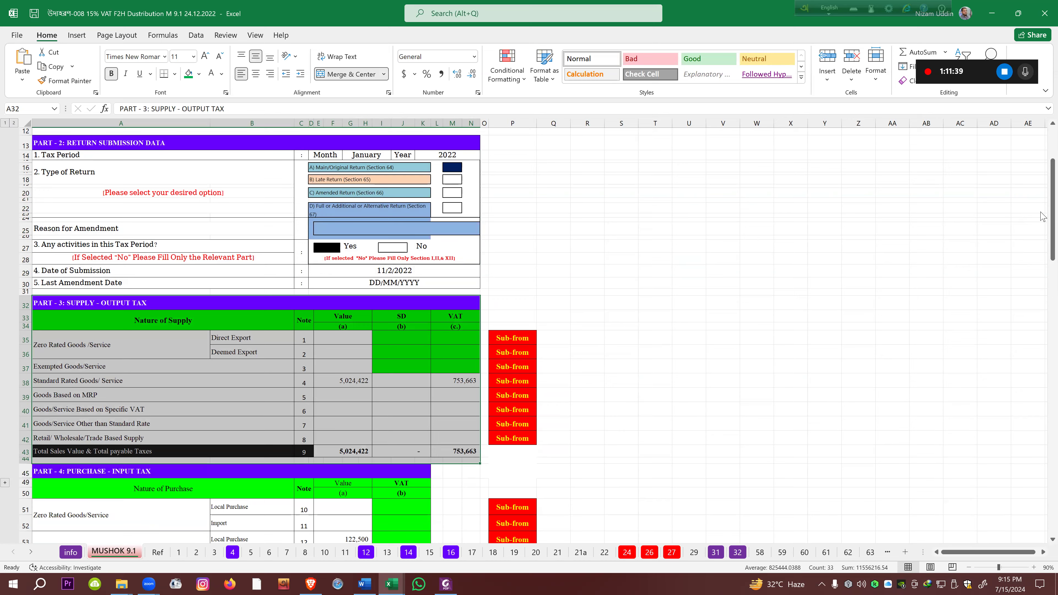
pyautogui.scroll(-6, 434, 254)
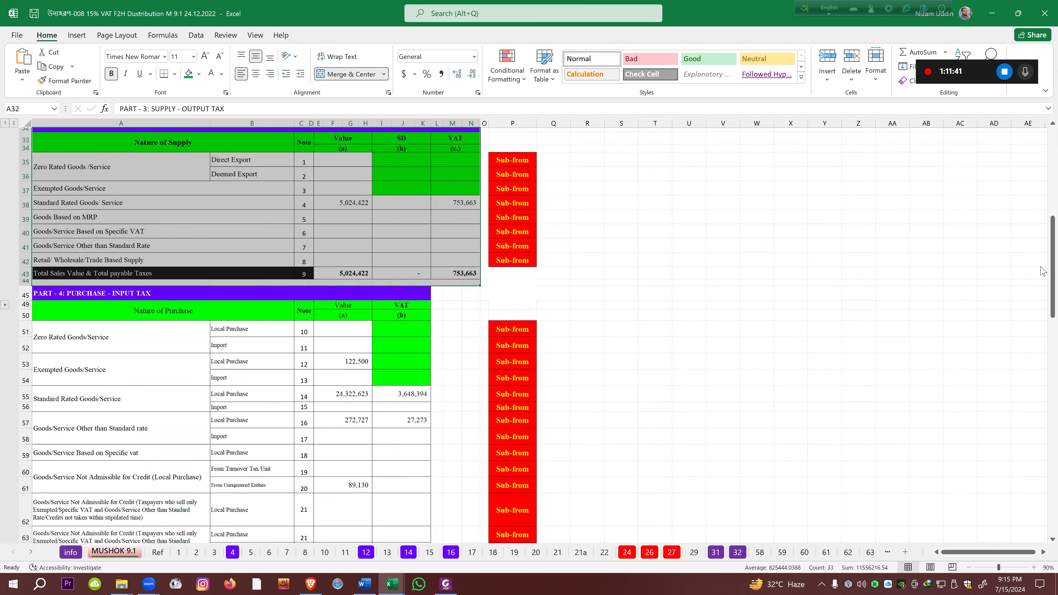
pyautogui.click(61, 276)
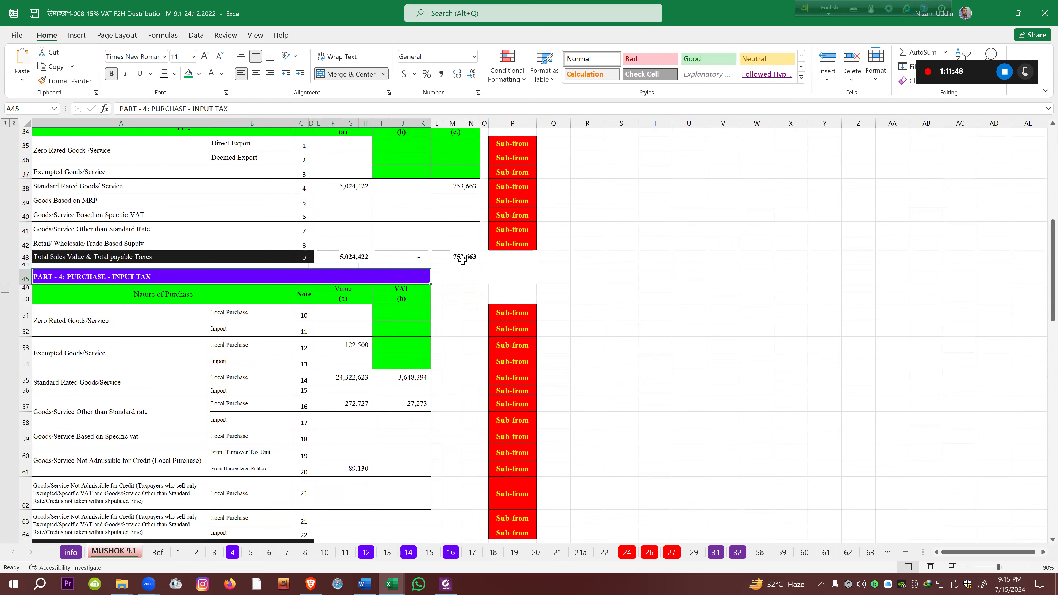
pyautogui.moveTo(142, 312); pyautogui.dragTo(265, 505)
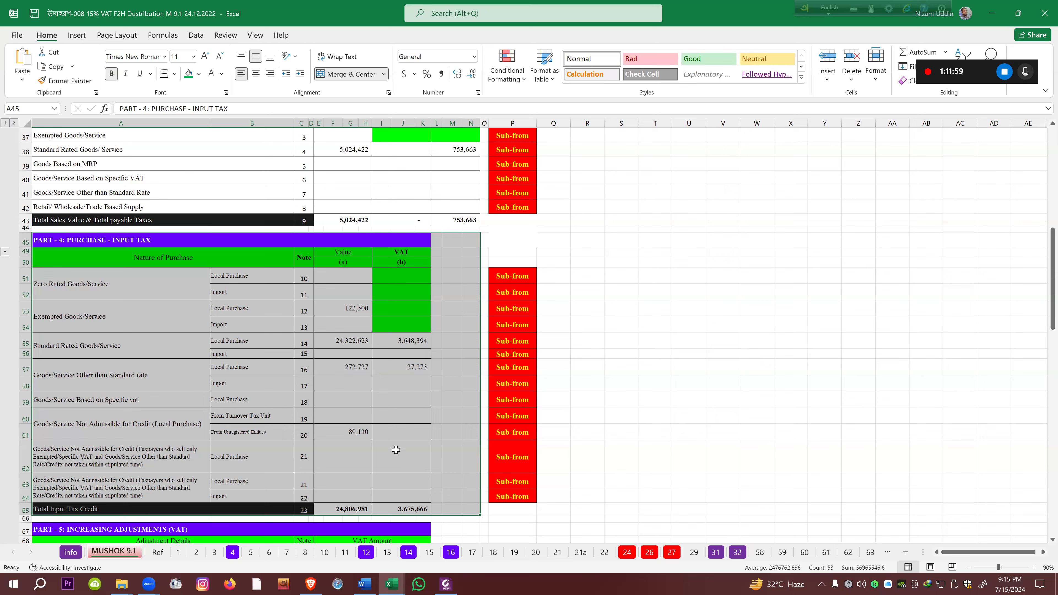
pyautogui.click(651, 356)
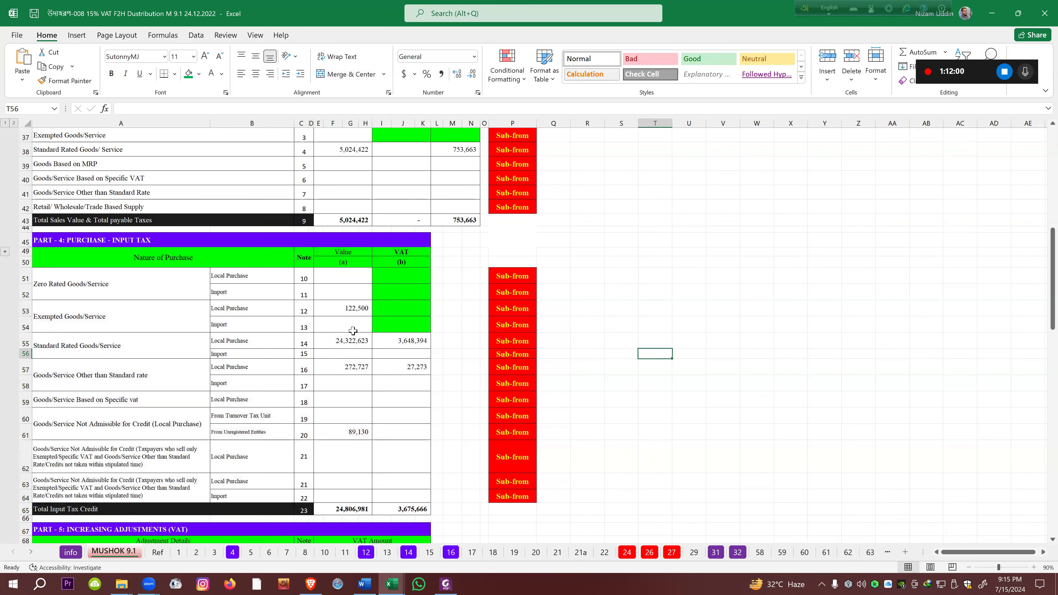
# Point out the local purchase entries and VAT amounts for notes 14 and 16 in Part 4
pyautogui.click(255, 338)
pyautogui.click(391, 339)
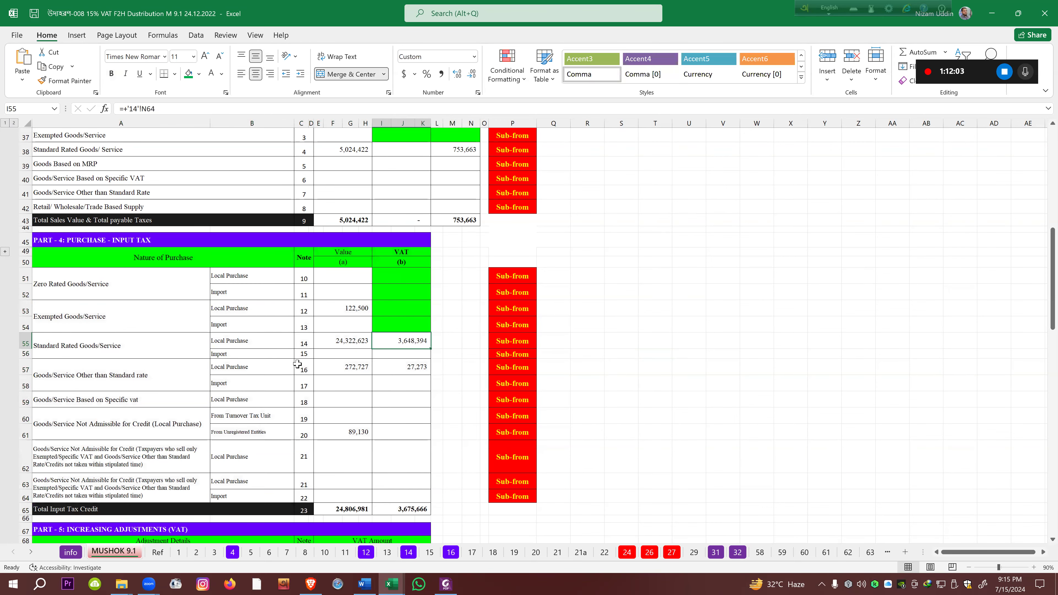
pyautogui.click(231, 370)
pyautogui.click(407, 370)
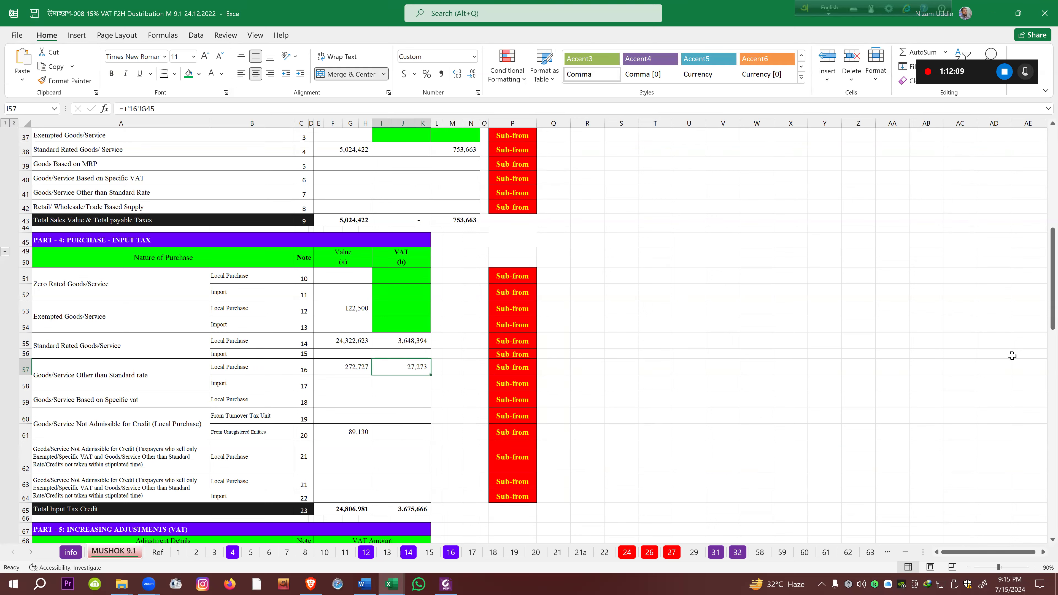
# Highlight the Part 5 increasing adjustments and Part 6 decreasing adjustments blocks
pyautogui.scroll(-6, 1043, 311)
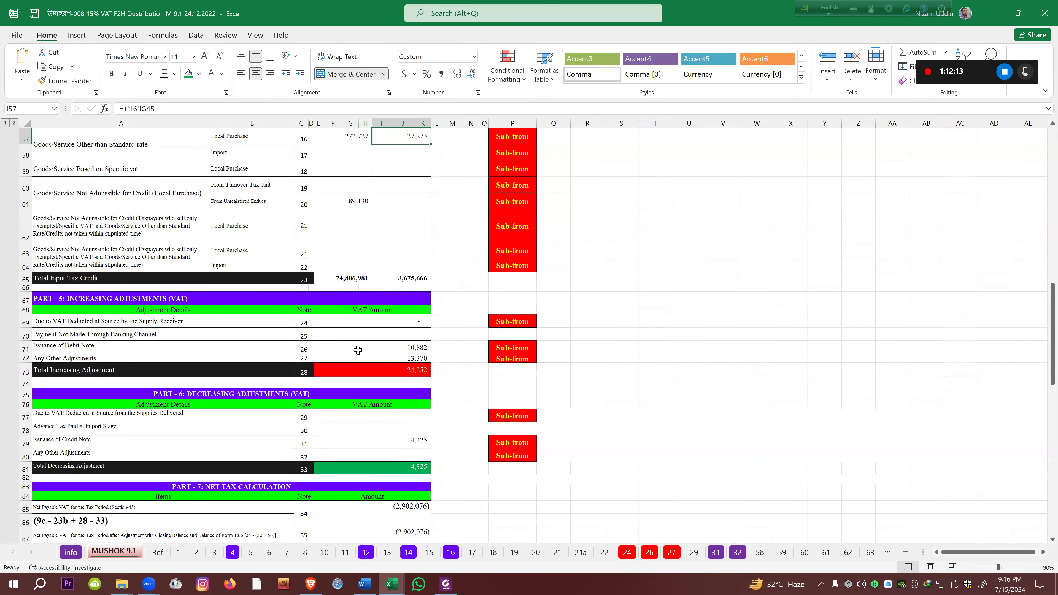
pyautogui.click(237, 309)
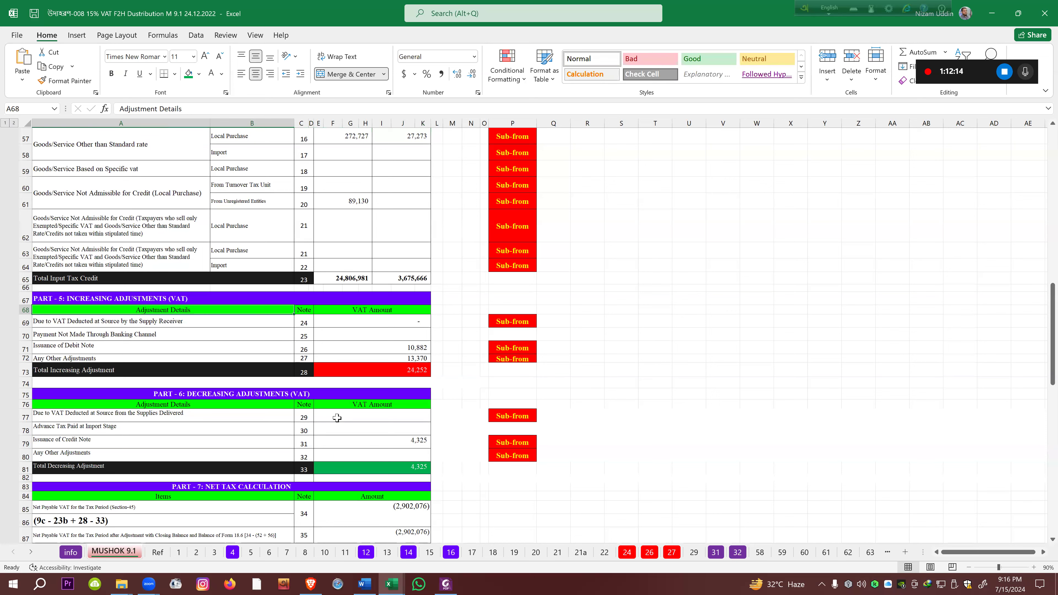
pyautogui.moveTo(86, 297); pyautogui.dragTo(238, 368)
pyautogui.moveTo(130, 394); pyautogui.dragTo(325, 474)
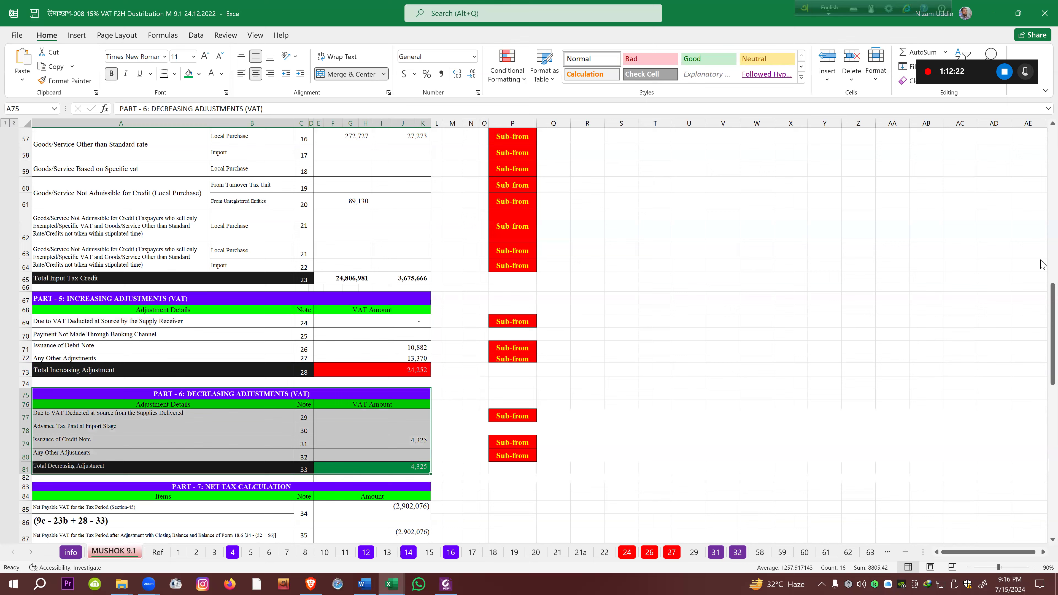
# Highlight Part 7 net tax calculation, Part 8 old account balance adjustment and Part 9 treasury deposit schedule, then clear the selection
pyautogui.scroll(-3, 1042, 301)
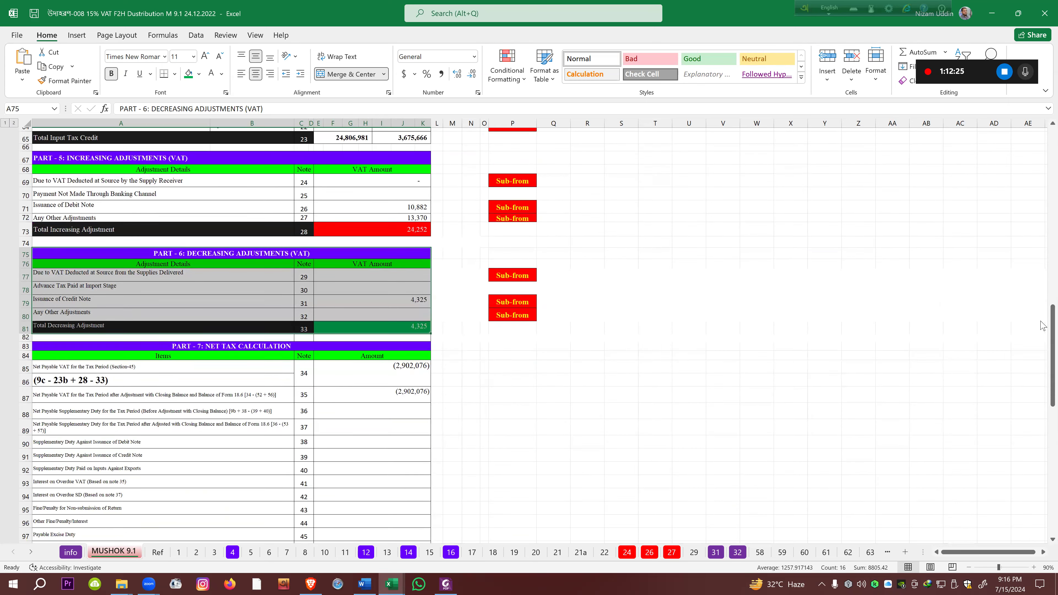
pyautogui.moveTo(104, 329); pyautogui.dragTo(295, 522)
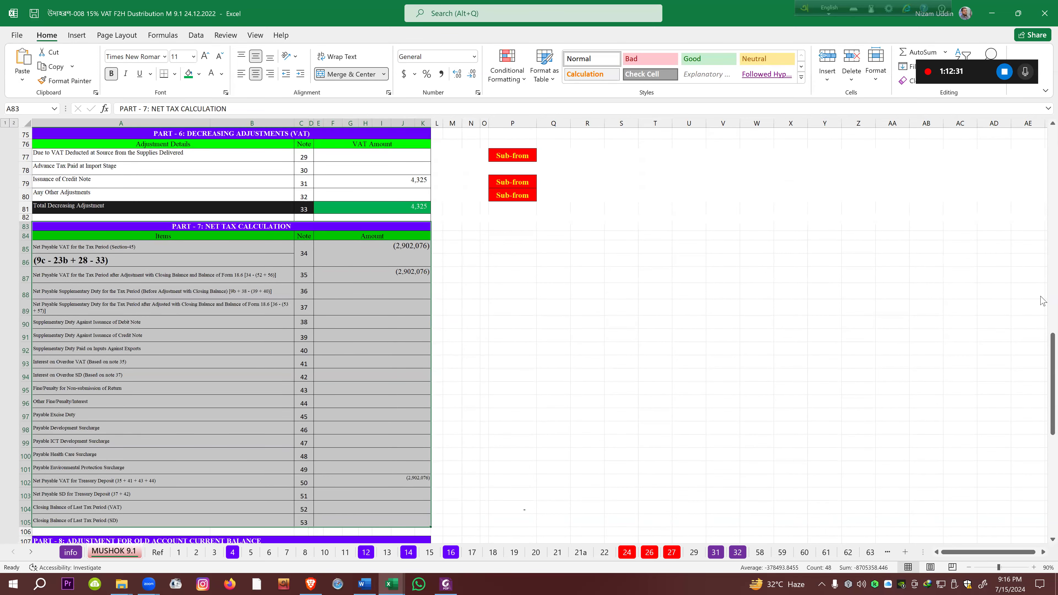
pyautogui.scroll(-4, 1043, 345)
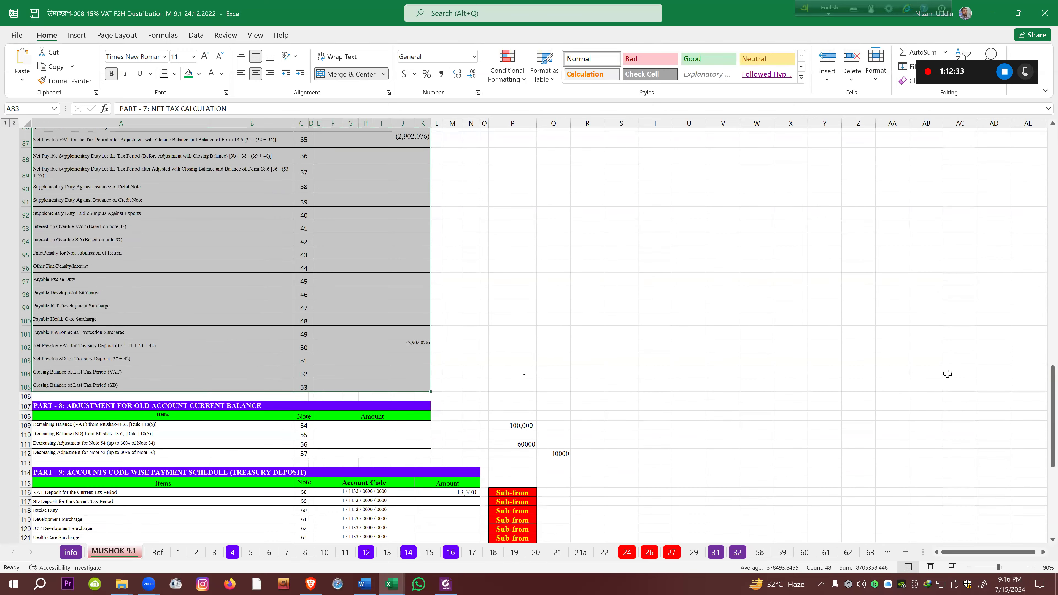
pyautogui.moveTo(110, 405); pyautogui.dragTo(261, 456)
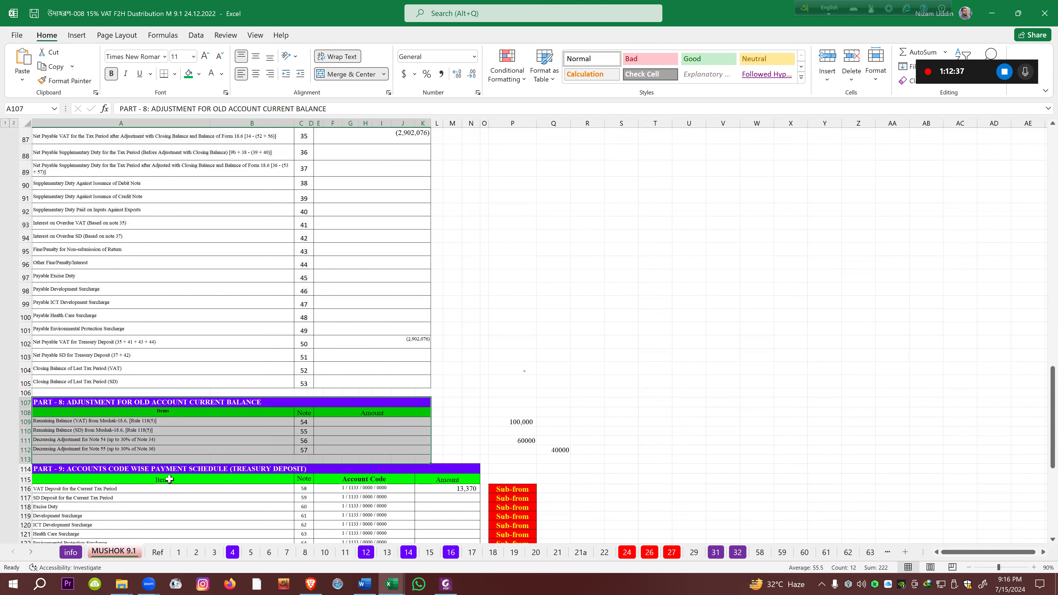
pyautogui.moveTo(158, 470); pyautogui.dragTo(365, 511)
pyautogui.click(820, 457)
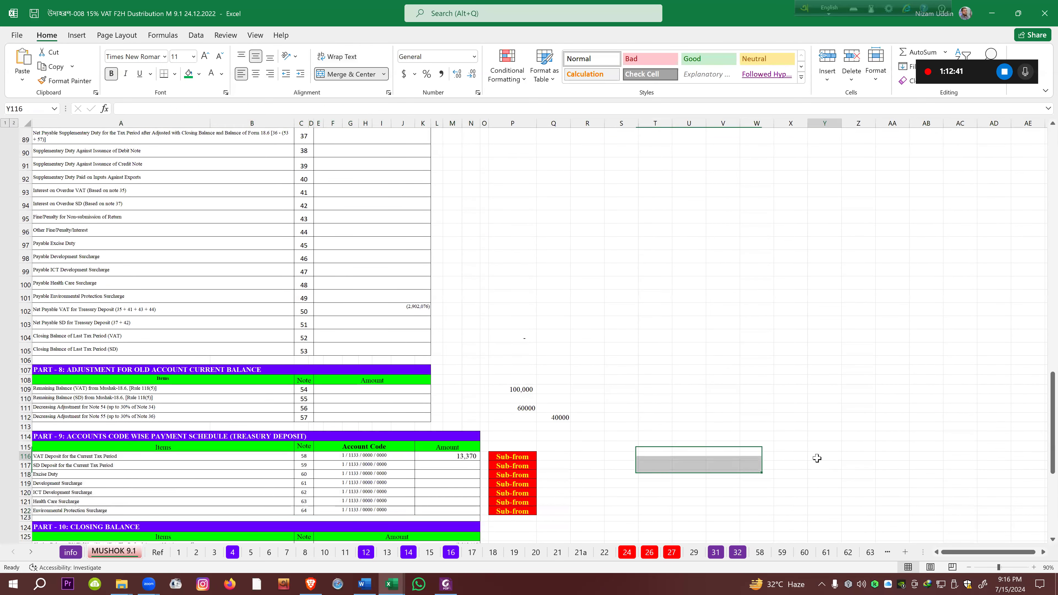
# Point out the Part 10 closing balance and Part 11 refund, then select the Section XII declaration heading and rows Name to Email
pyautogui.scroll(1, 666, 457)
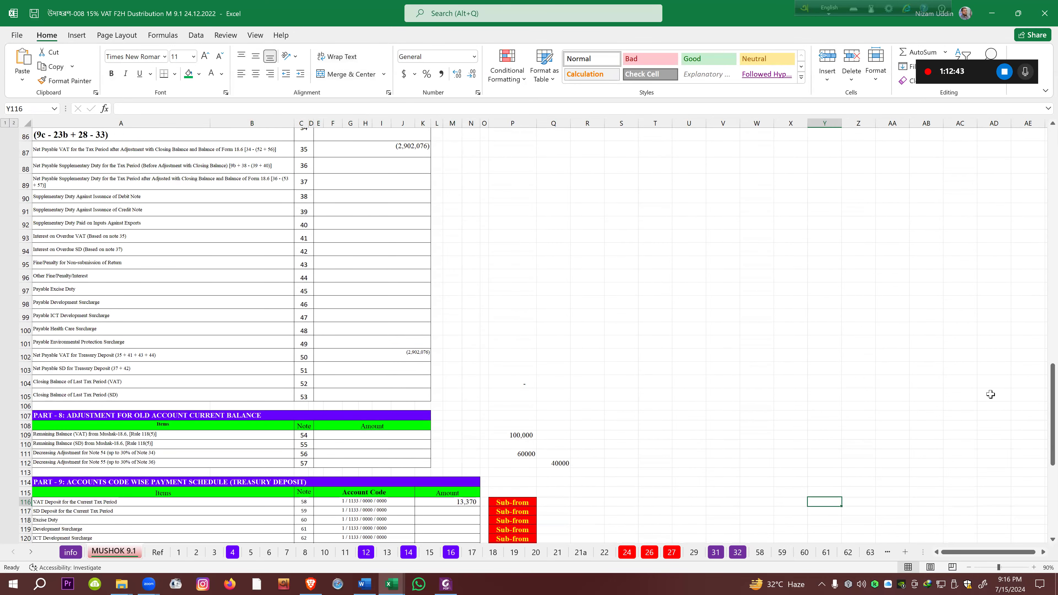
pyautogui.scroll(-4, 254, 434)
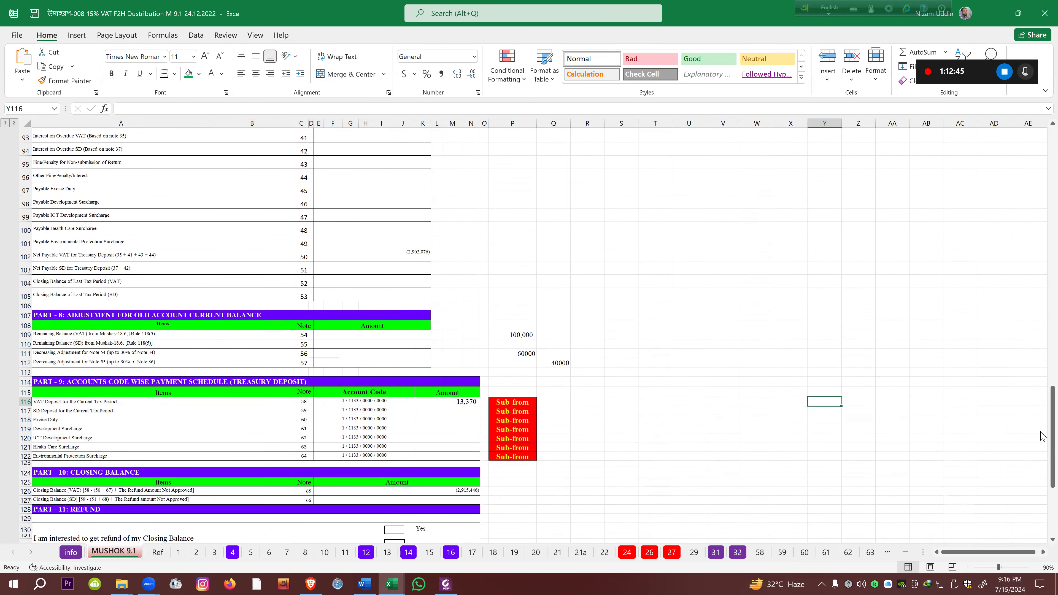
pyautogui.moveTo(256, 413); pyautogui.dragTo(318, 472)
pyautogui.click(318, 472)
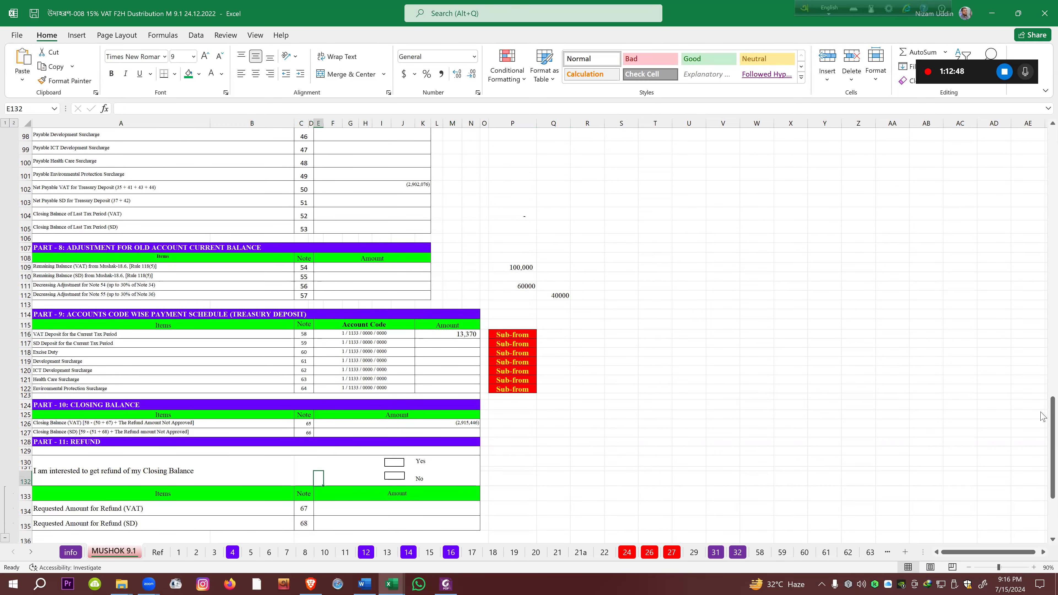
pyautogui.scroll(-3, 1042, 423)
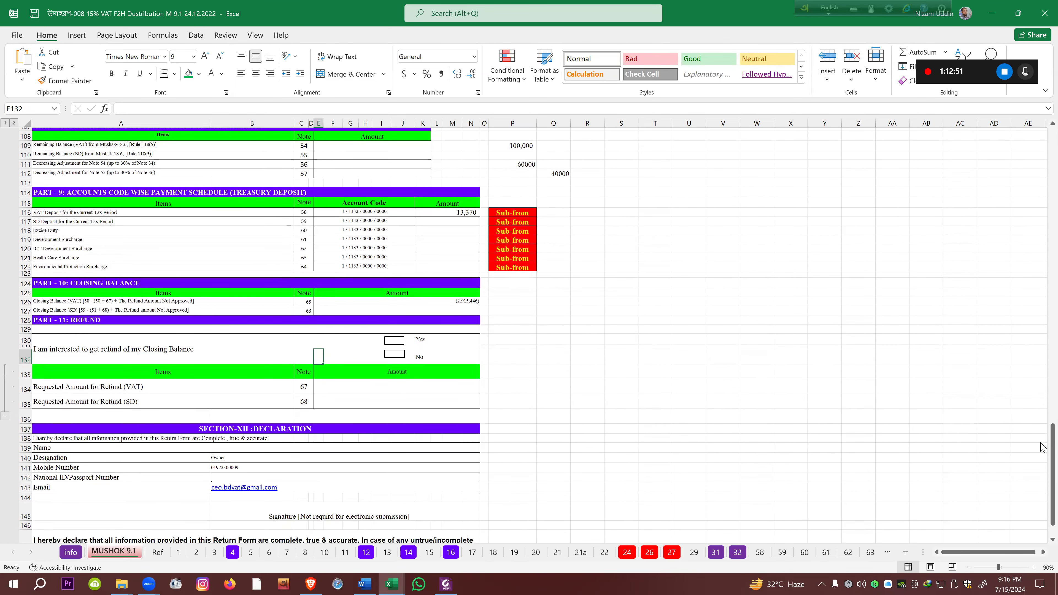
pyautogui.click(299, 426)
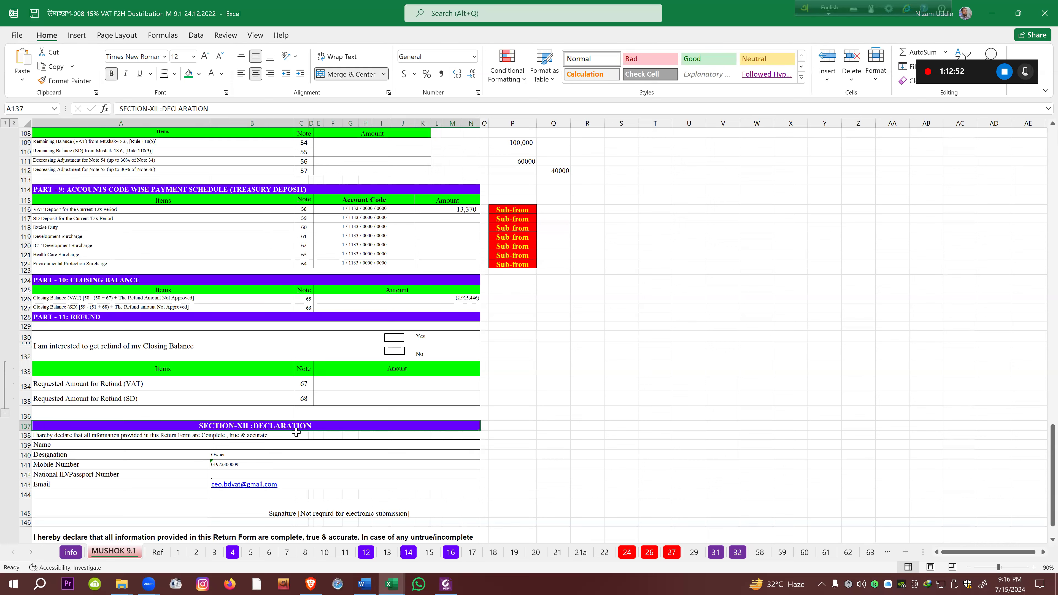
pyautogui.moveTo(156, 440); pyautogui.dragTo(282, 486)
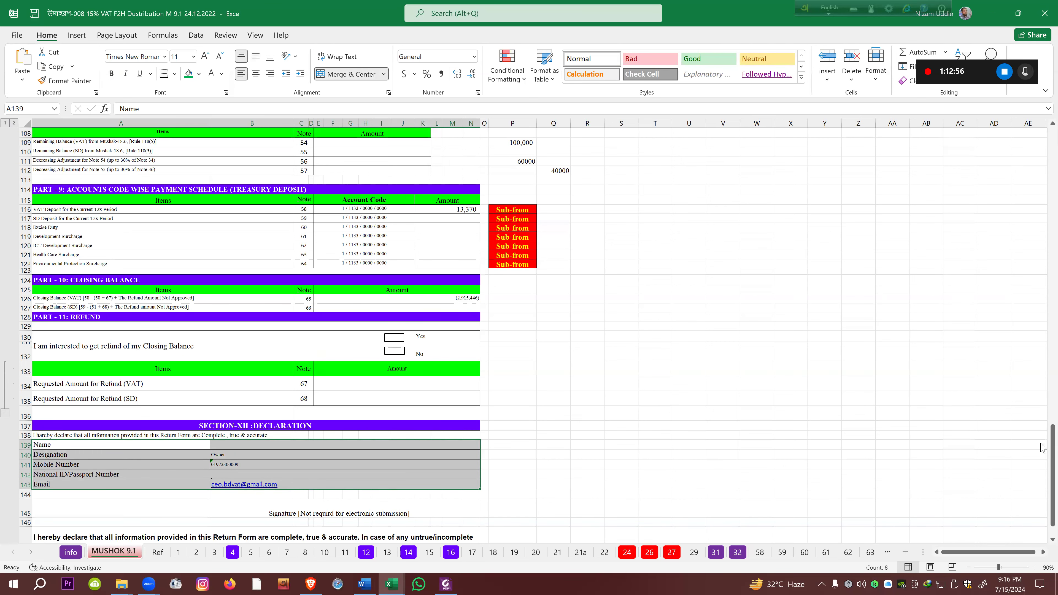
# Return to Part 3 of the form and highlight its supply block again, followed by Part 4 notes 10 to 22
pyautogui.moveTo(1043, 442); pyautogui.dragTo(1043, 213)
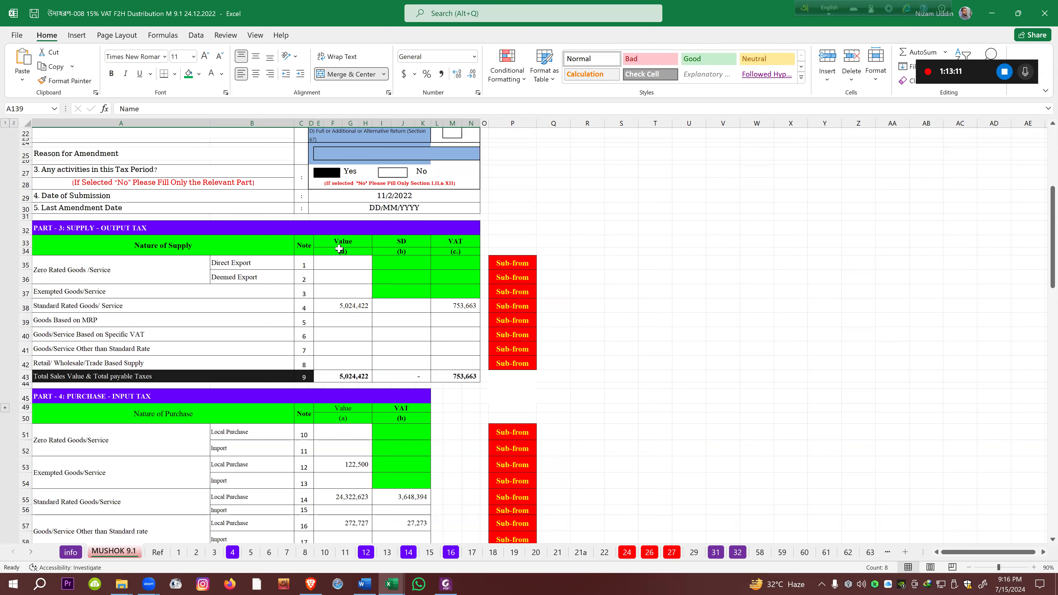
pyautogui.moveTo(82, 227); pyautogui.dragTo(345, 377)
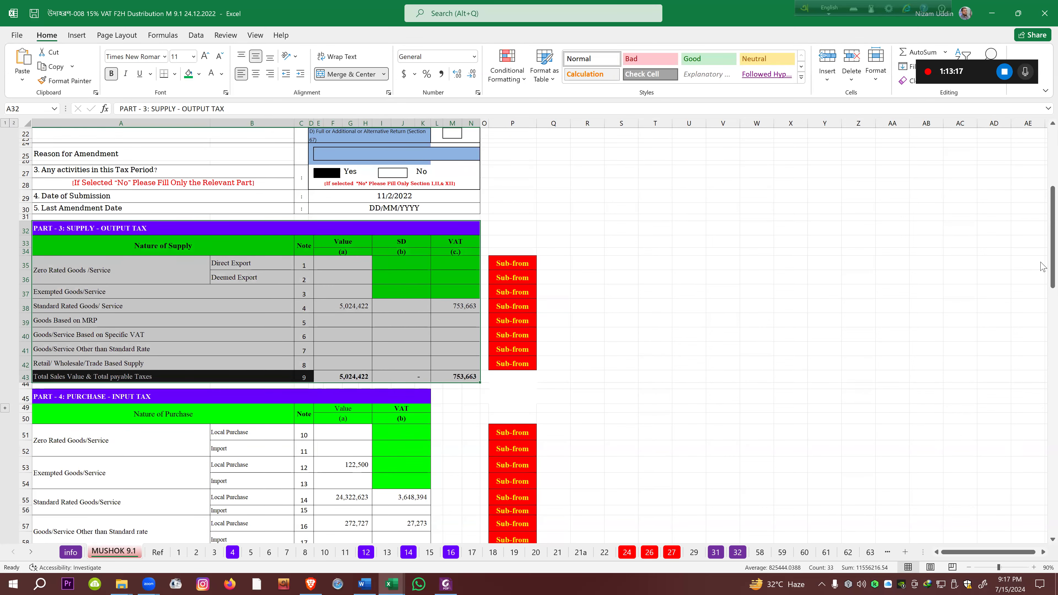
pyautogui.scroll(-5, 1015, 307)
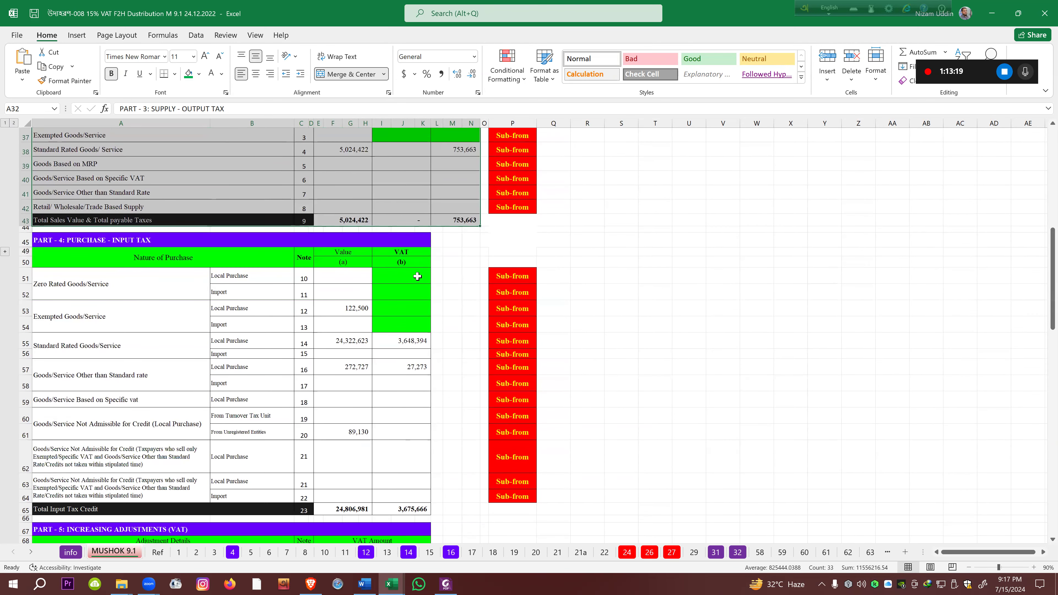
pyautogui.moveTo(61, 239); pyautogui.dragTo(302, 498)
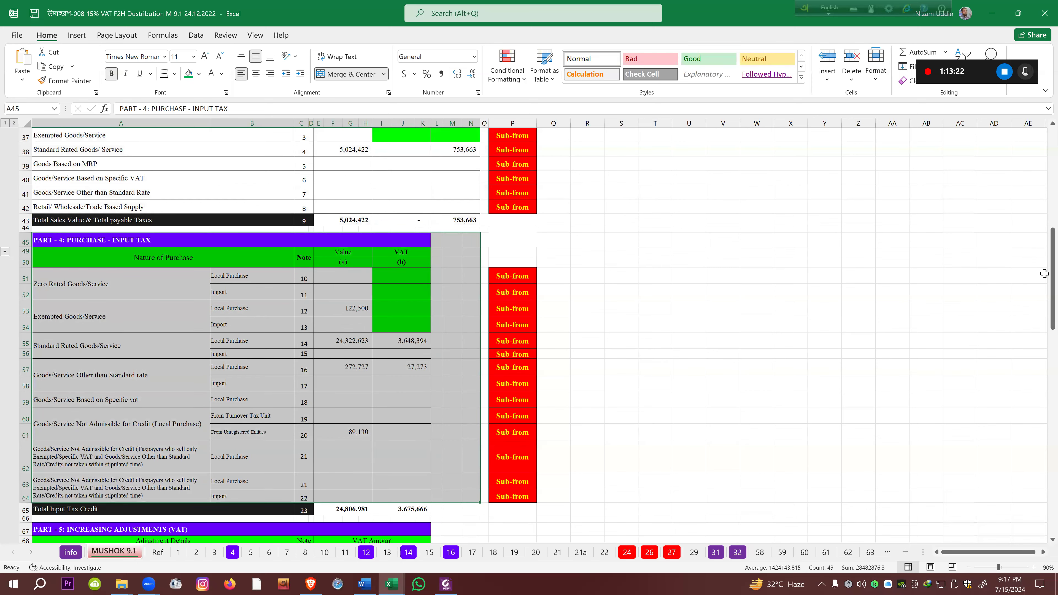
# Highlight the Part 5 and Part 6 adjustment blocks together, then clear the selection
pyautogui.scroll(-7, 1043, 274)
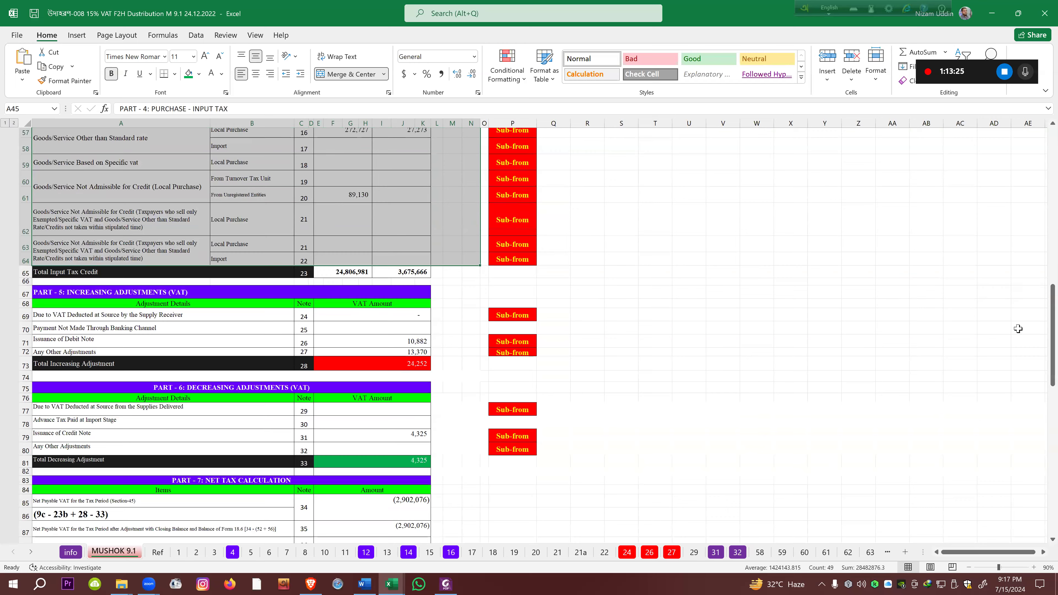
pyautogui.moveTo(56, 297); pyautogui.dragTo(169, 460)
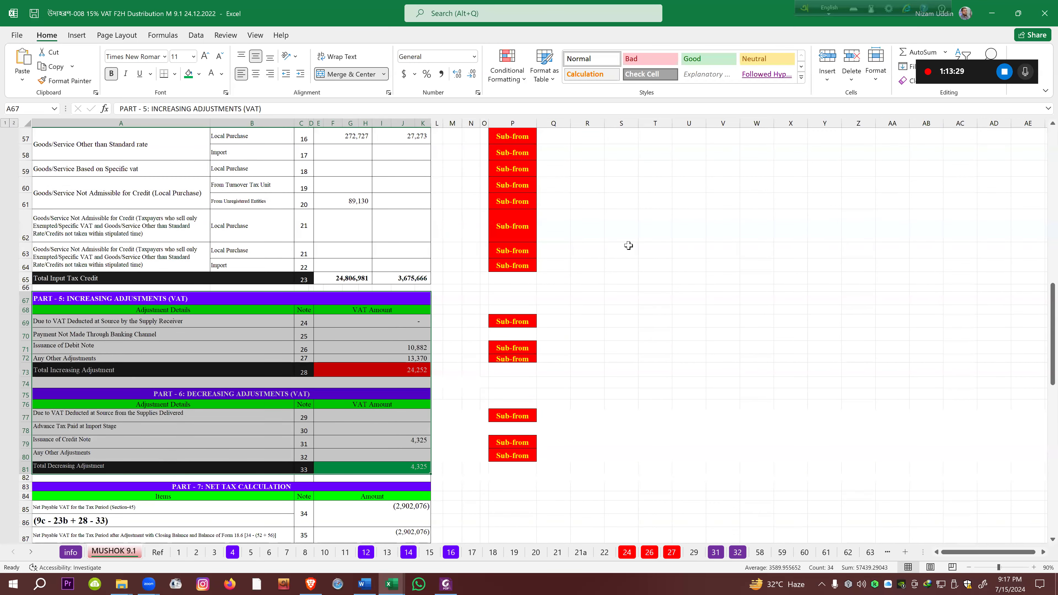
pyautogui.click(730, 240)
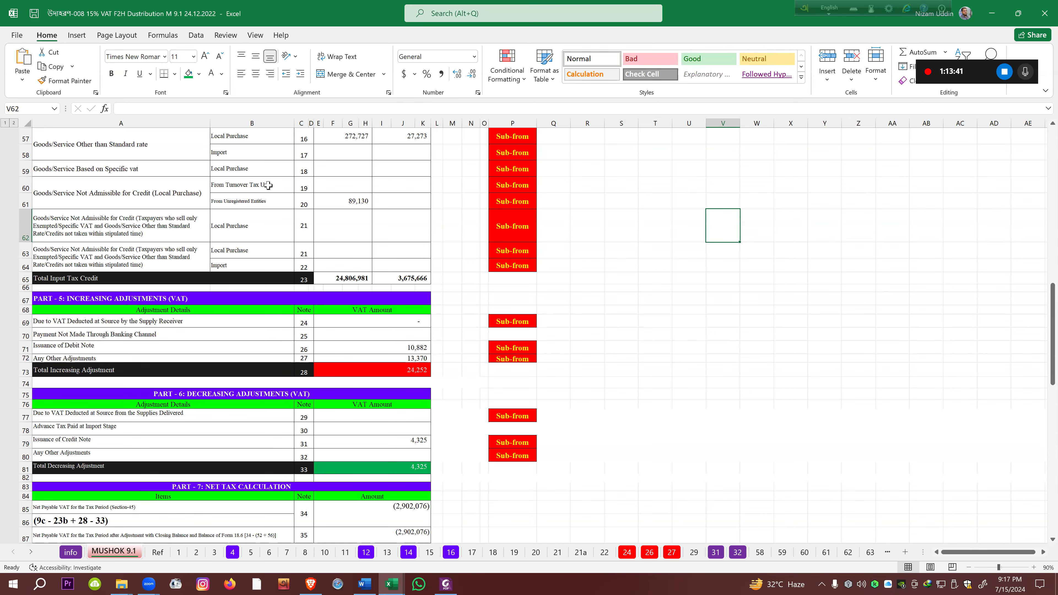
# Fill the Standard Rated Goods/Service labels green in both Part 3 (note 4) and Part 4 (notes 14 and 15)
pyautogui.moveTo(1042, 299); pyautogui.dragTo(1042, 184)
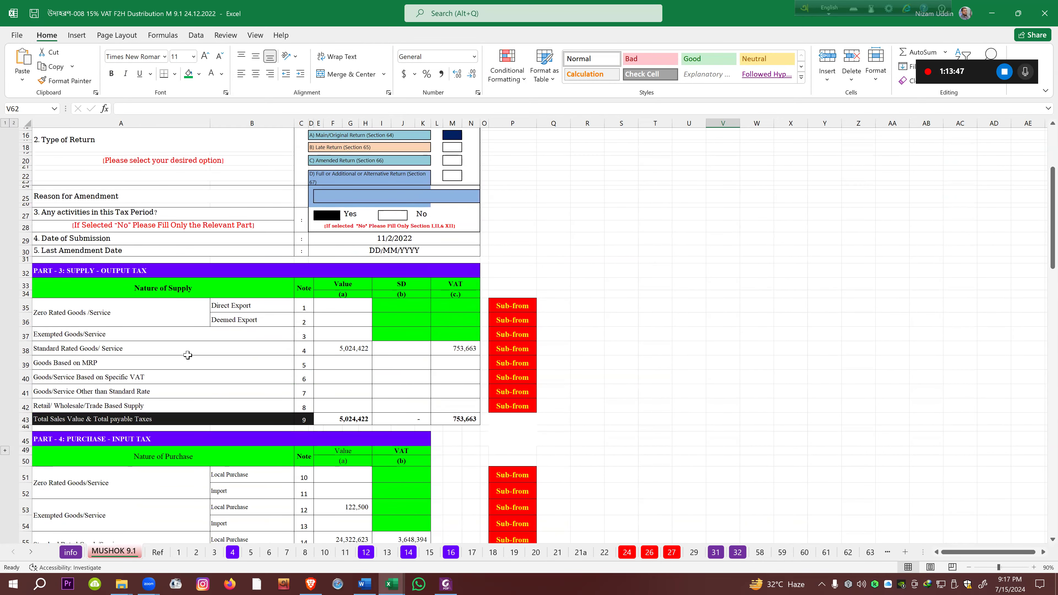
pyautogui.click(327, 352)
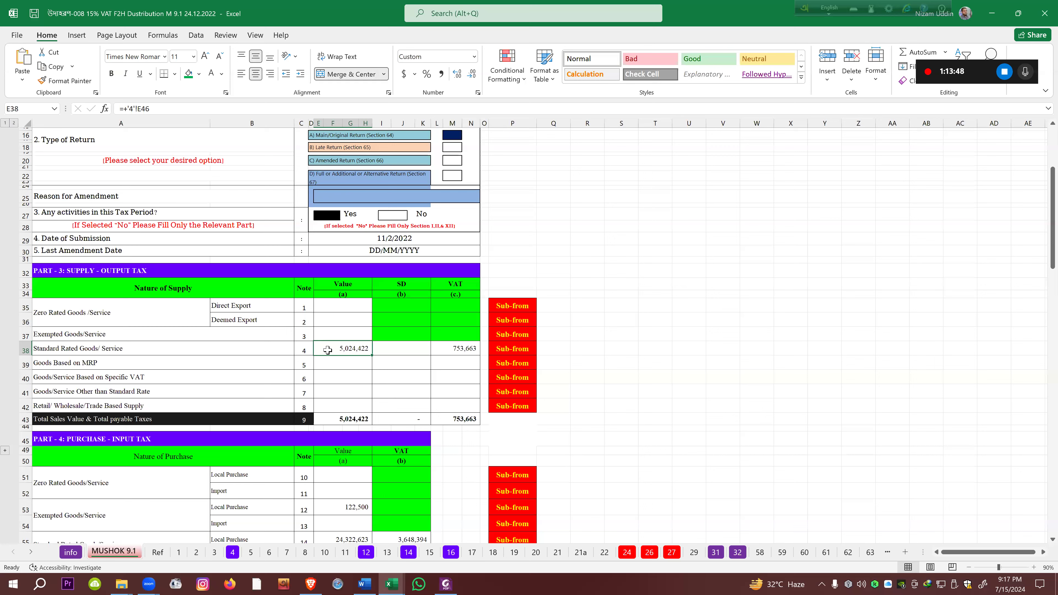
pyautogui.click(109, 350)
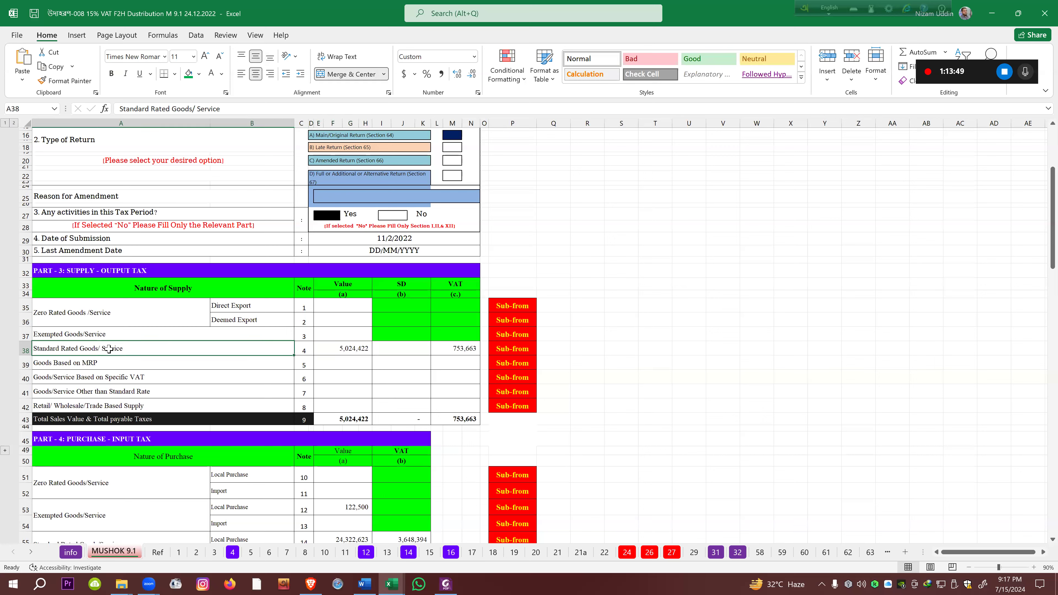
pyautogui.click(189, 73)
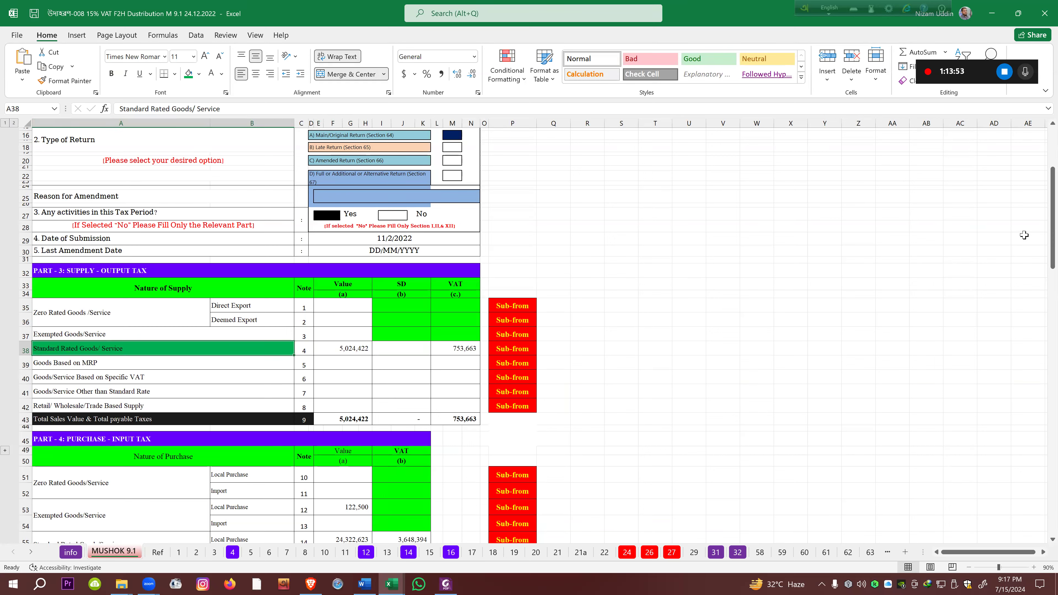
pyautogui.scroll(-5, 1043, 225)
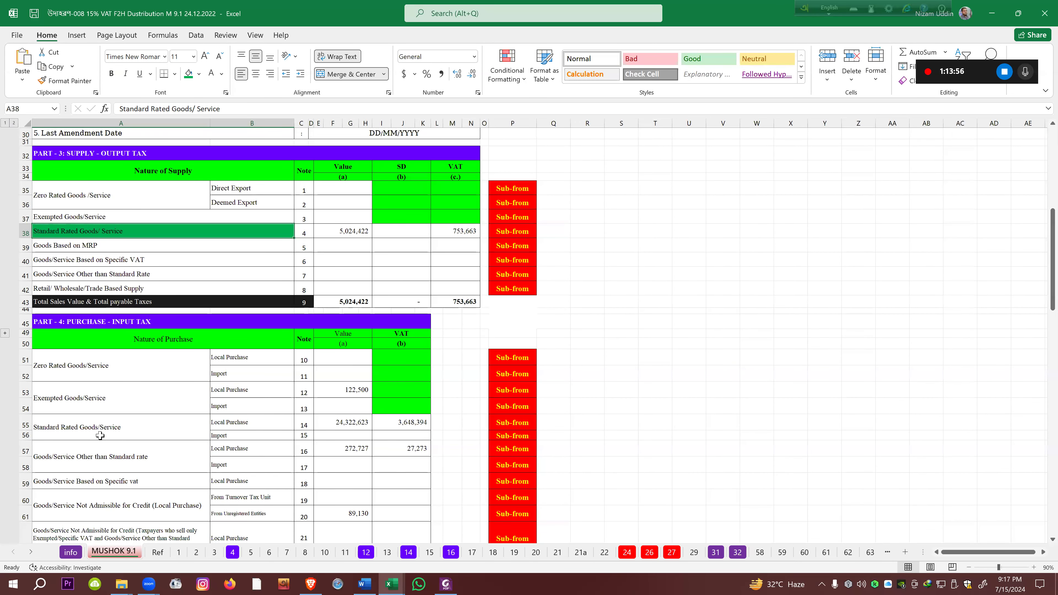
pyautogui.click(117, 430)
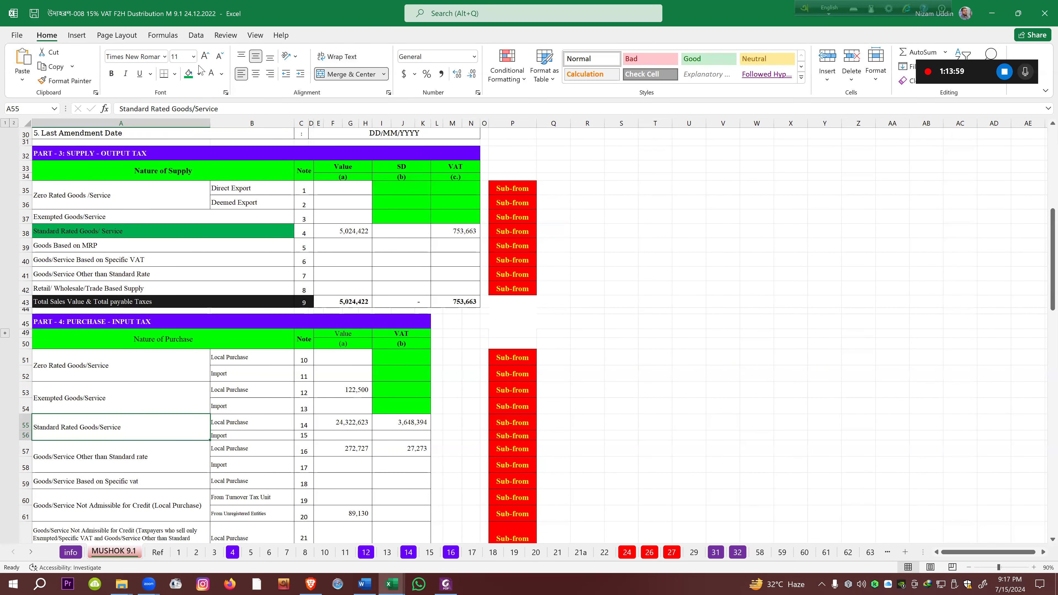
pyautogui.click(189, 74)
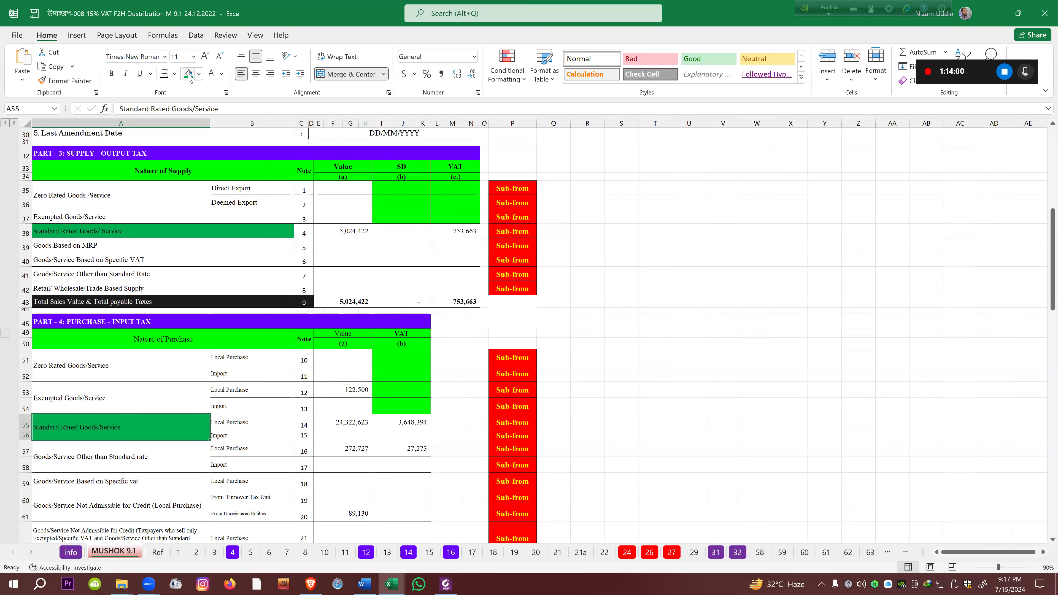
# Fill the Local Purchase cells of notes 12, 16 and 14 in Part 4 with green
pyautogui.click(233, 393)
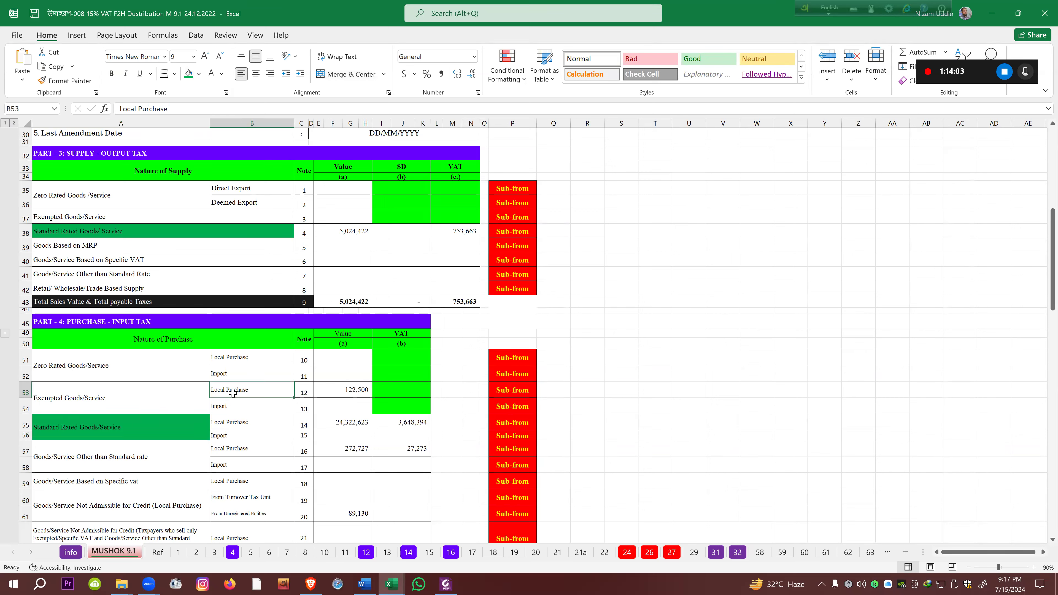
pyautogui.click(189, 74)
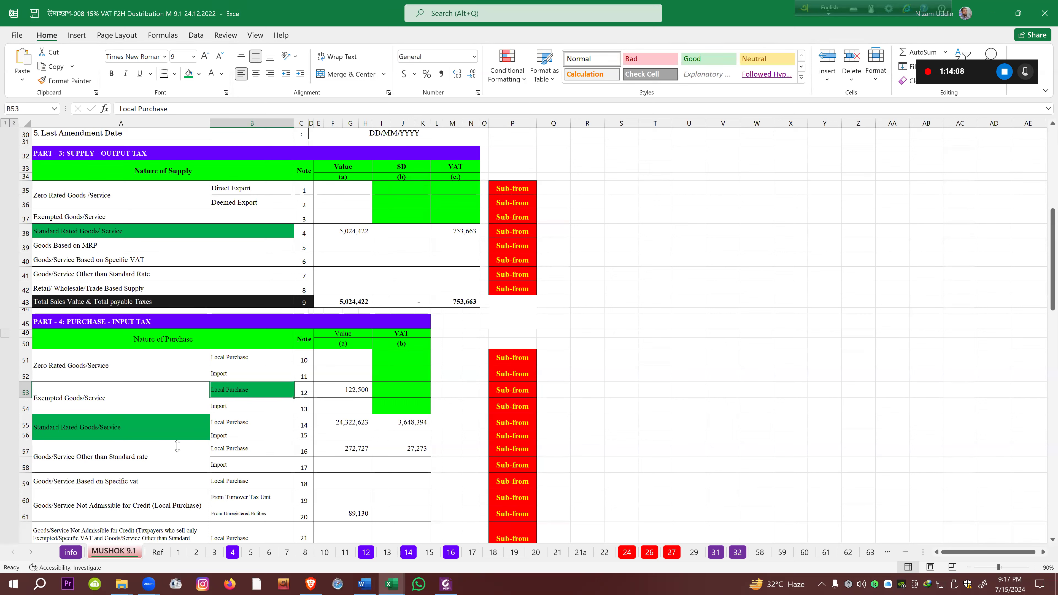
pyautogui.click(234, 447)
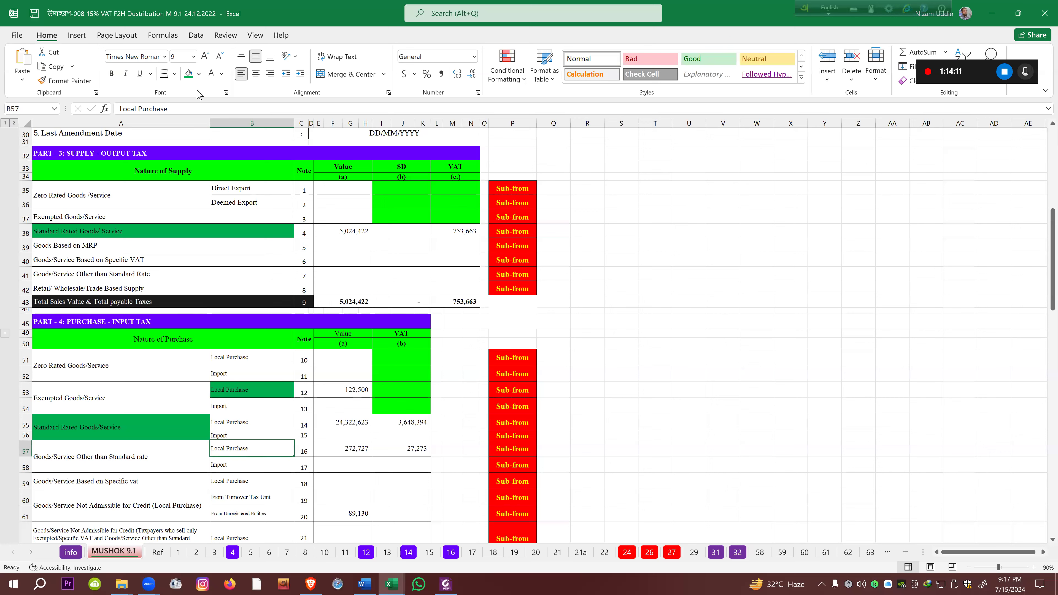
pyautogui.click(189, 74)
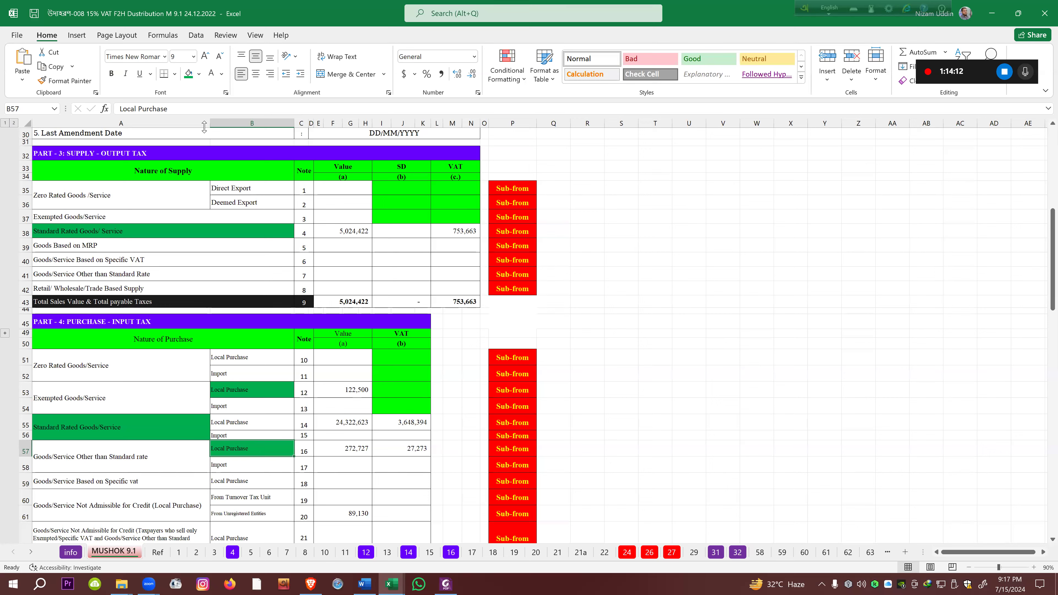
pyautogui.click(251, 425)
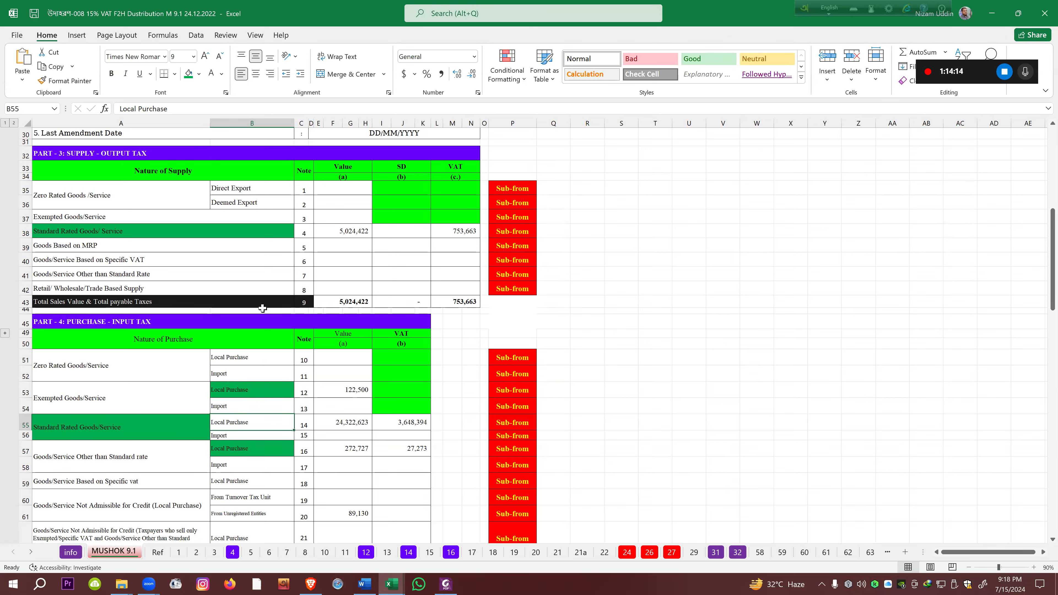
pyautogui.click(188, 75)
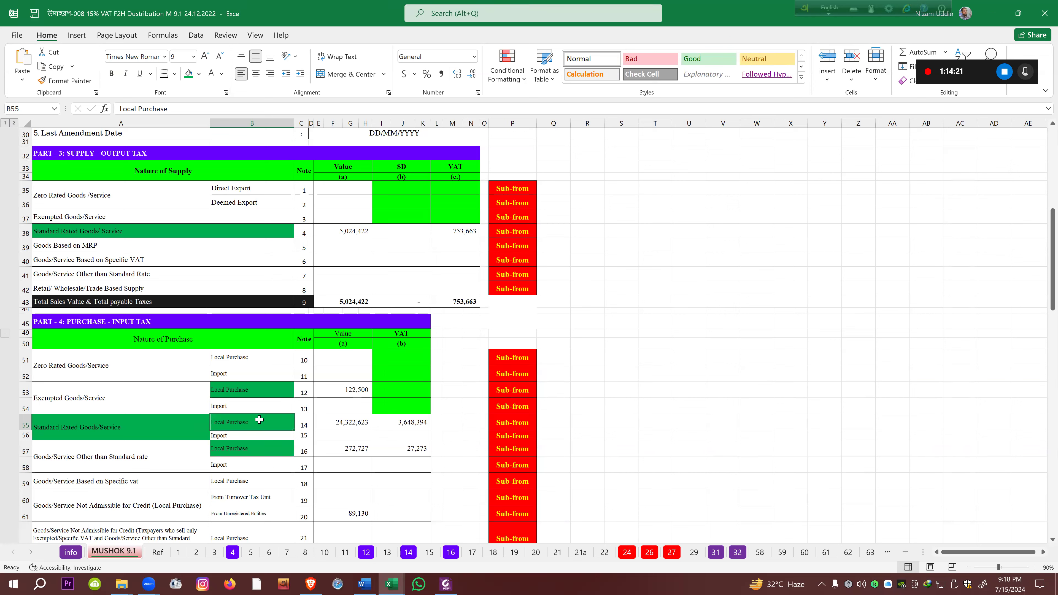
# Point out the Local Purchase cells of notes 16 and 12, then set From Unregistered Entities (note 20) to font size 9 with green fill
pyautogui.click(270, 452)
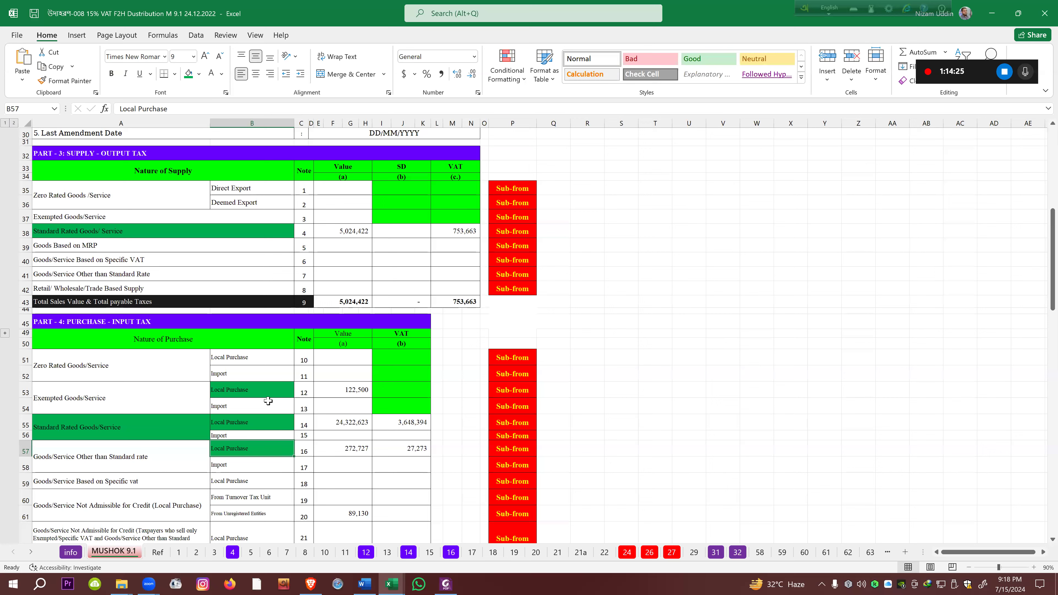
pyautogui.click(266, 389)
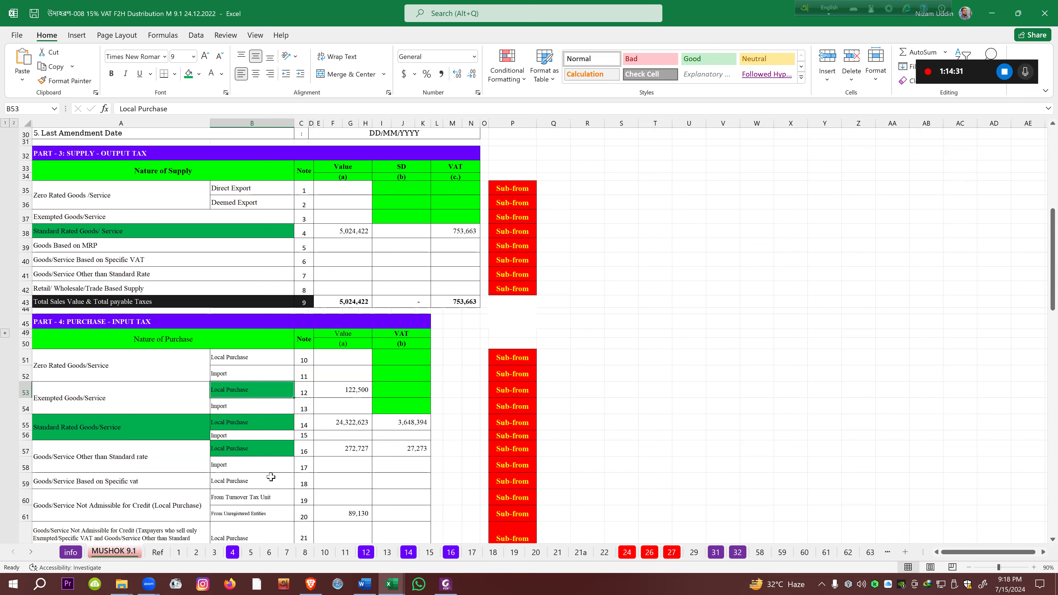
pyautogui.click(271, 513)
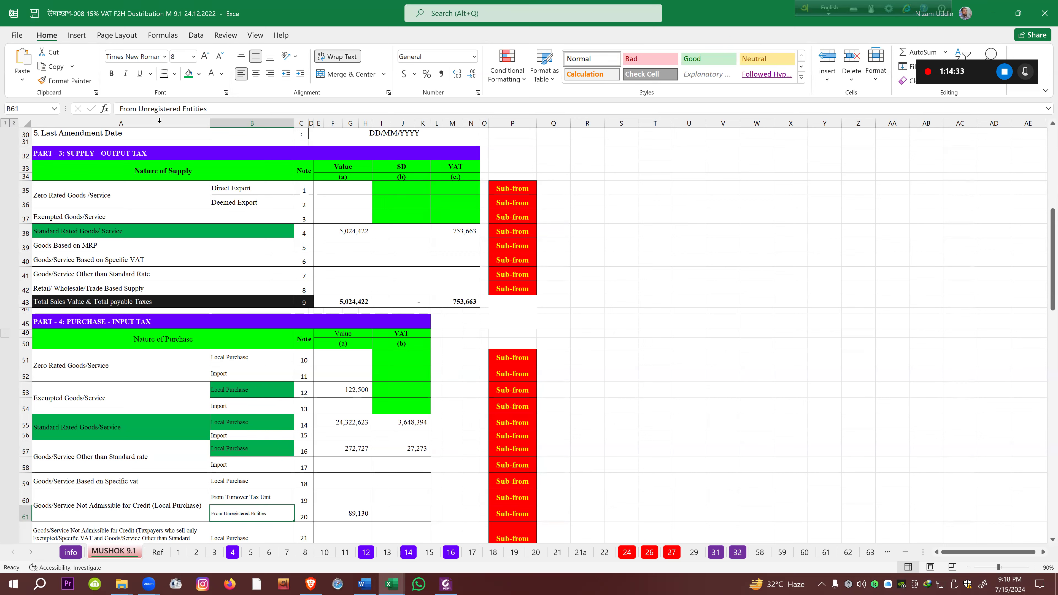
pyautogui.click(205, 56)
pyautogui.click(189, 75)
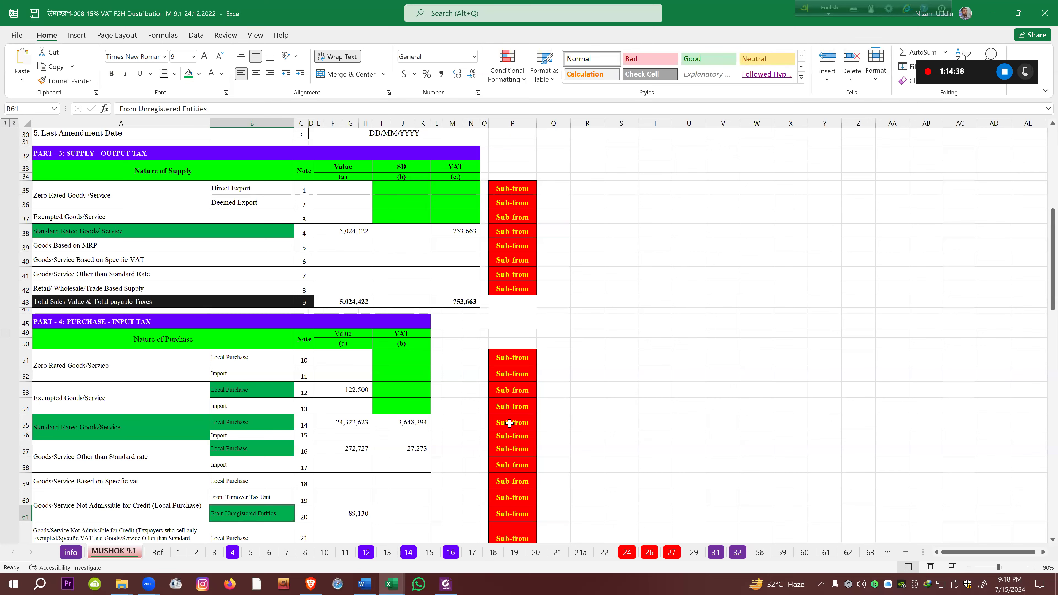
# Review the marked purchase cells of notes 12 to 16 and note 20, then the Issuance of Debit Note amount in Part 5
pyautogui.scroll(-3, 1043, 275)
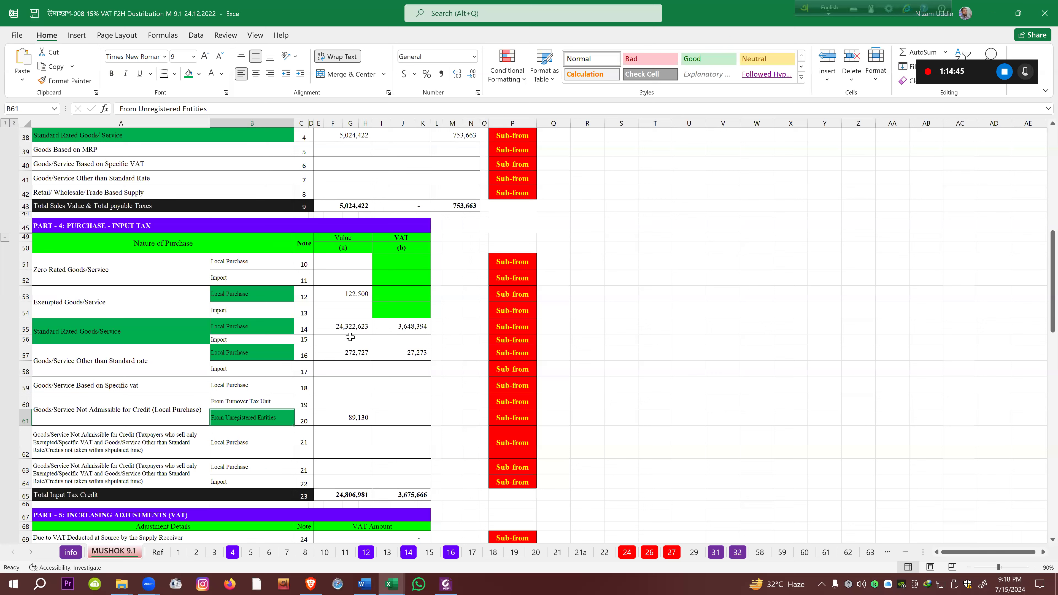
pyautogui.click(243, 293)
pyautogui.moveTo(249, 310); pyautogui.dragTo(250, 359)
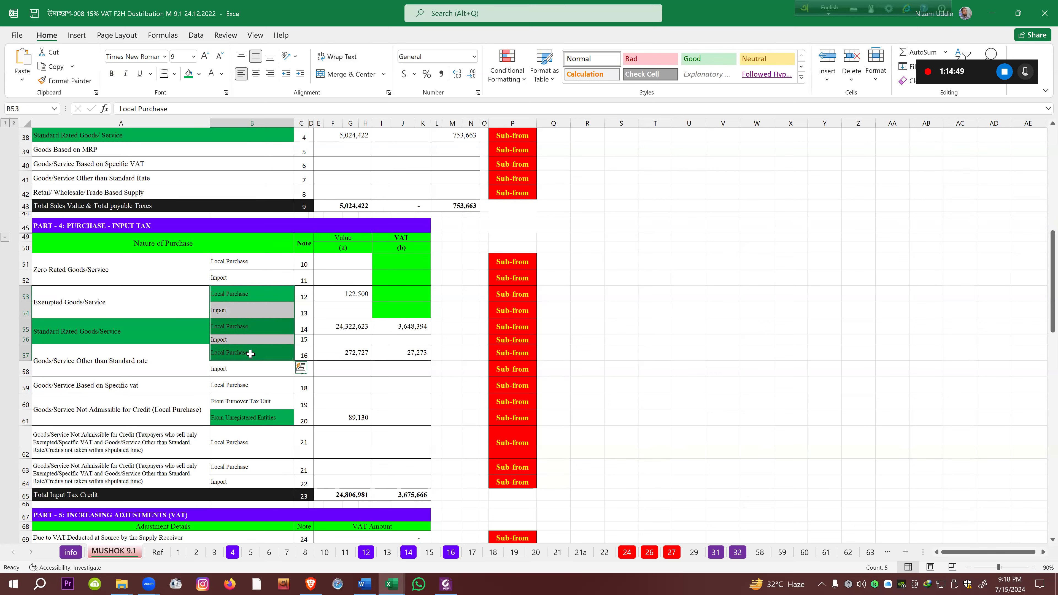
pyautogui.click(247, 423)
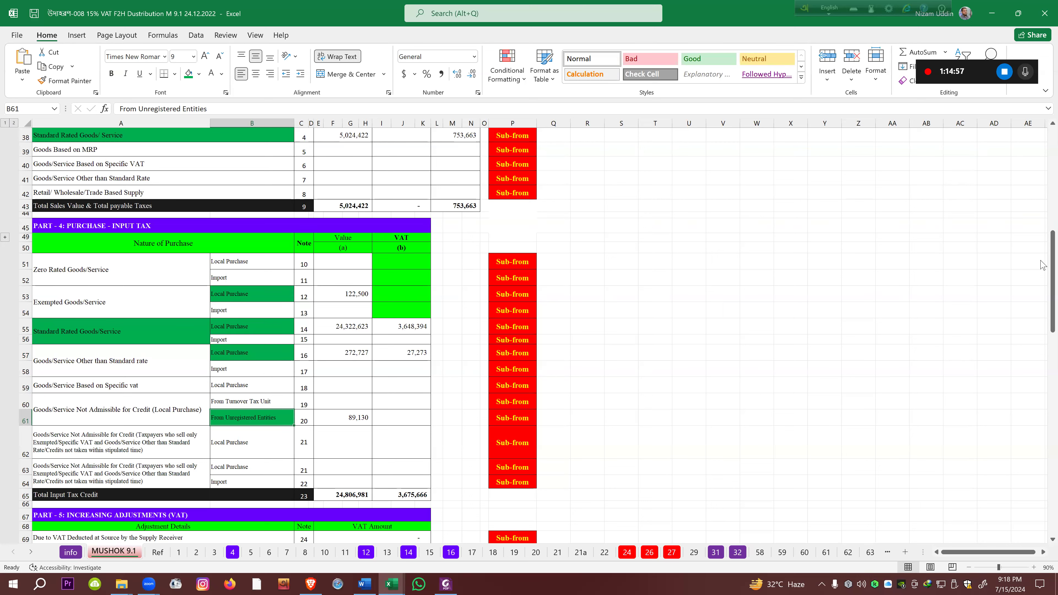
pyautogui.scroll(-3, 1042, 266)
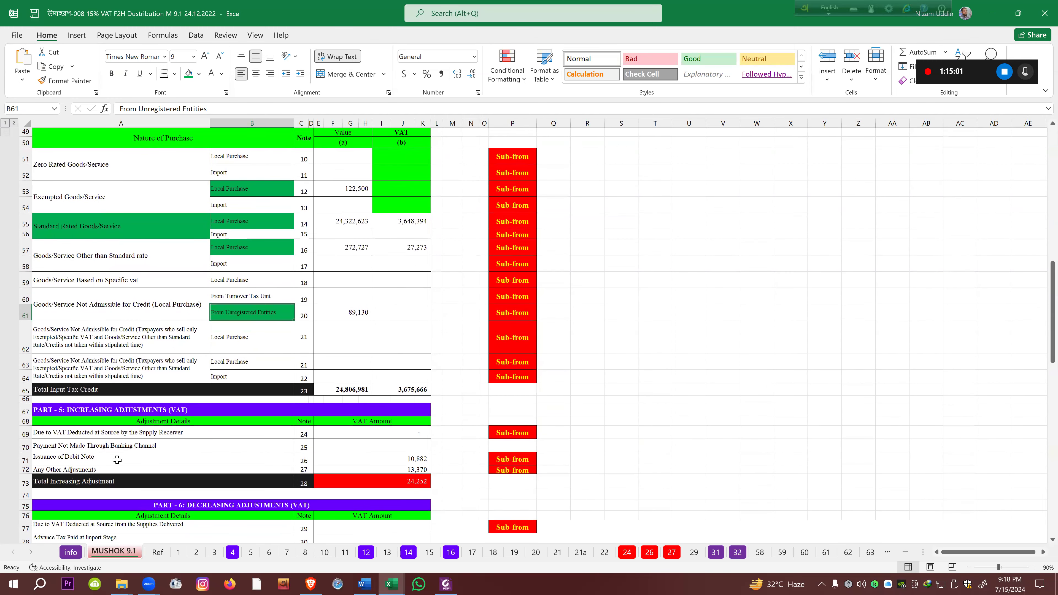
pyautogui.click(347, 458)
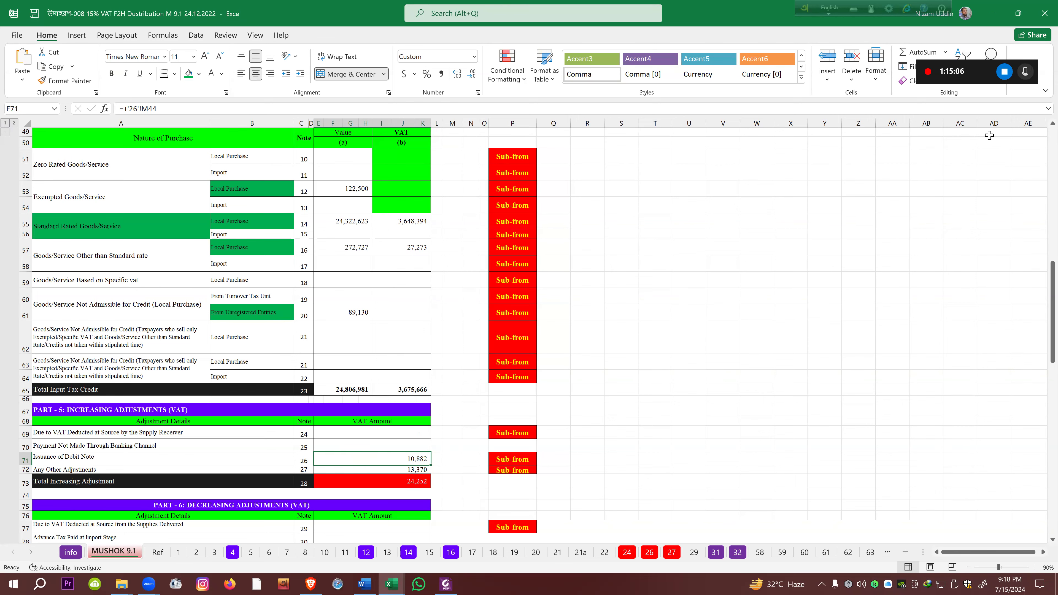
# Restore the M 9.1 workbook to a smaller window, move it to the screen's left side and widen it to show the whole form
pyautogui.click(1028, 7)
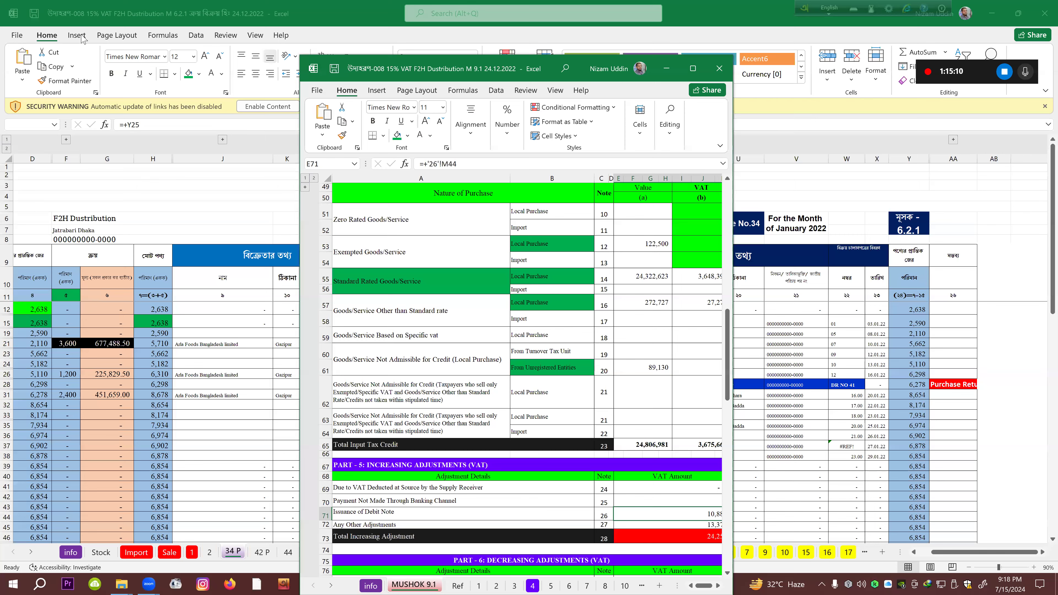
pyautogui.moveTo(437, 68); pyautogui.dragTo(119, 25)
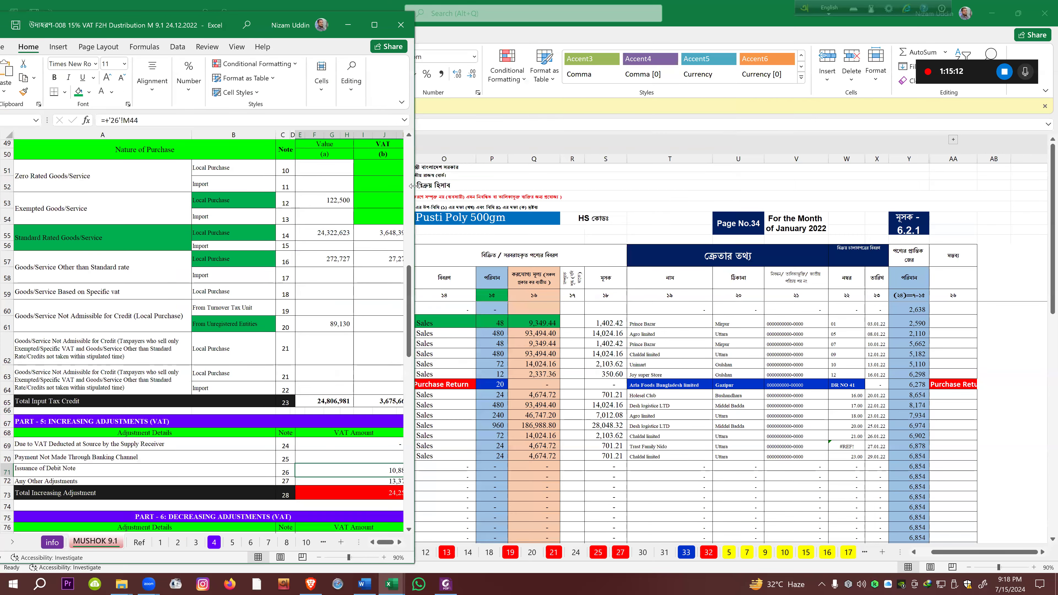
pyautogui.moveTo(412, 186); pyautogui.dragTo(484, 183)
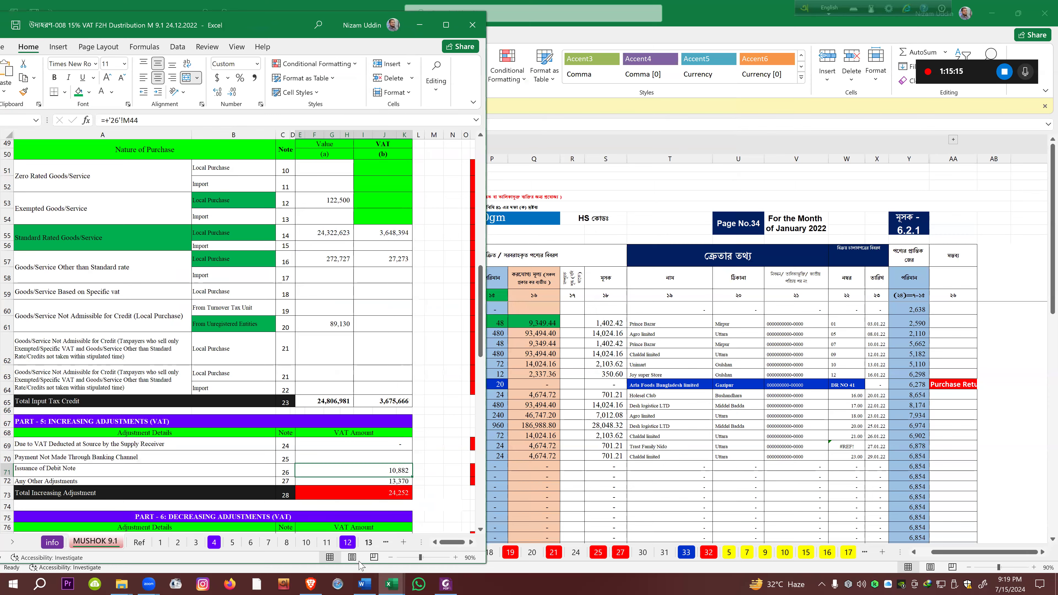
# Switch to the F2H Dustribution Word document, place it beside the workbook and show its company information and attachment sections at 120% zoom
pyautogui.click(364, 584)
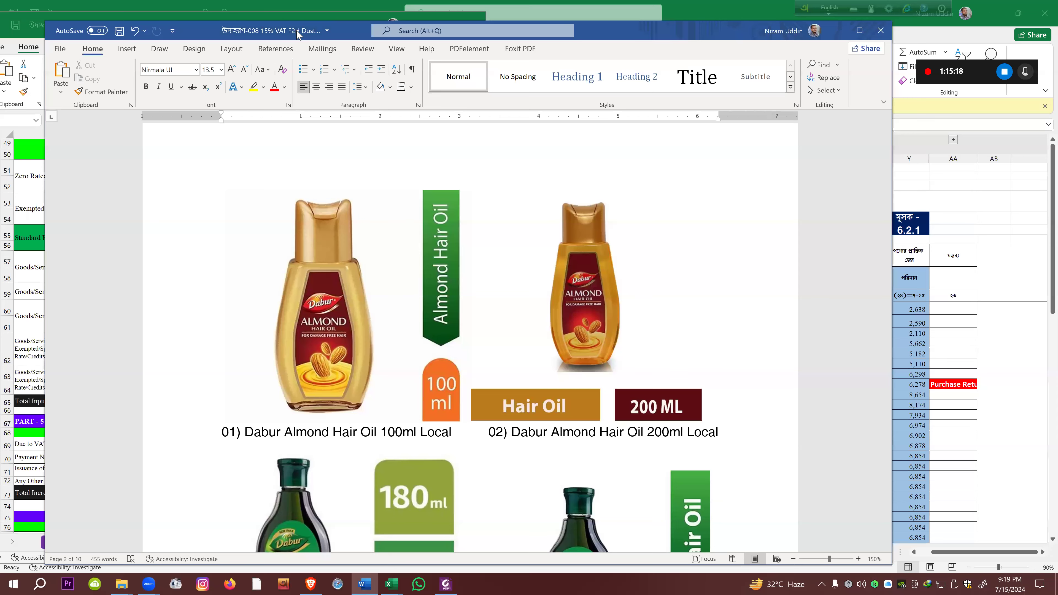
pyautogui.moveTo(297, 33); pyautogui.dragTo(457, 19)
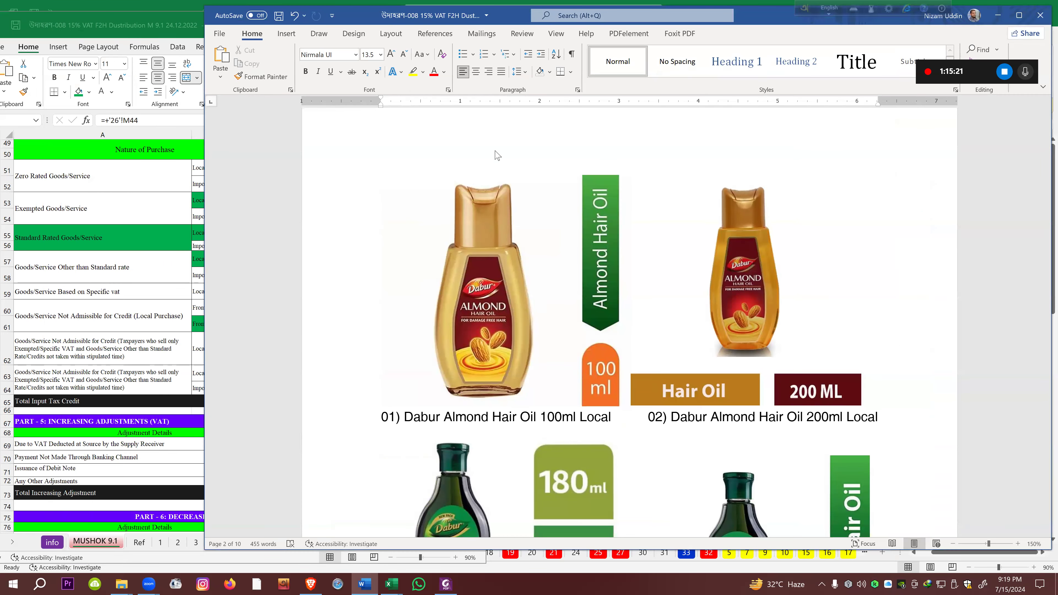
pyautogui.press('super+Right')
pyautogui.moveTo(1043, 169); pyautogui.dragTo(1042, 138)
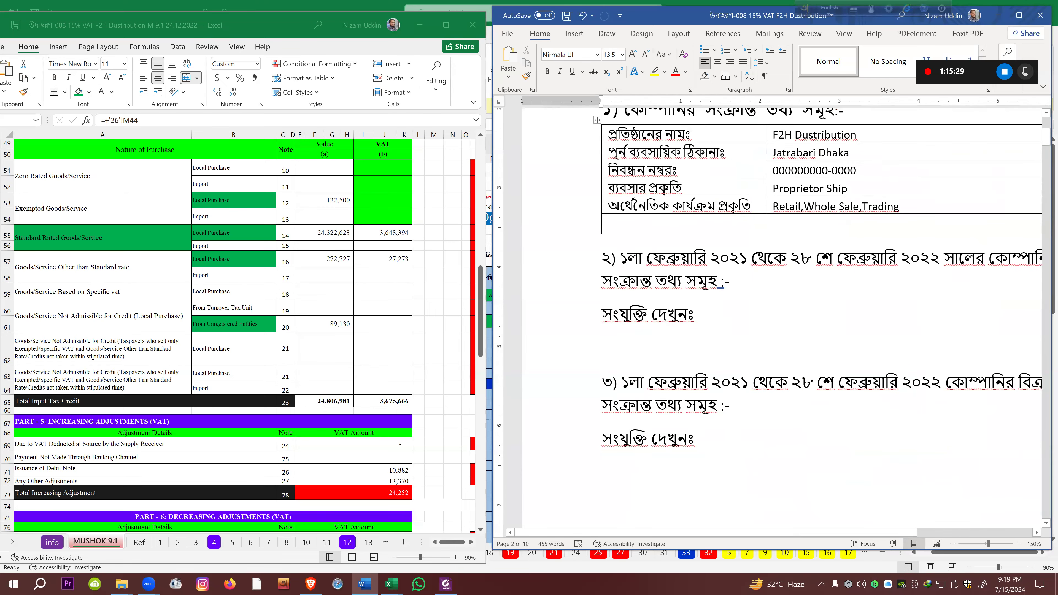
pyautogui.click(953, 543)
pyautogui.click(952, 543)
pyautogui.click(953, 543)
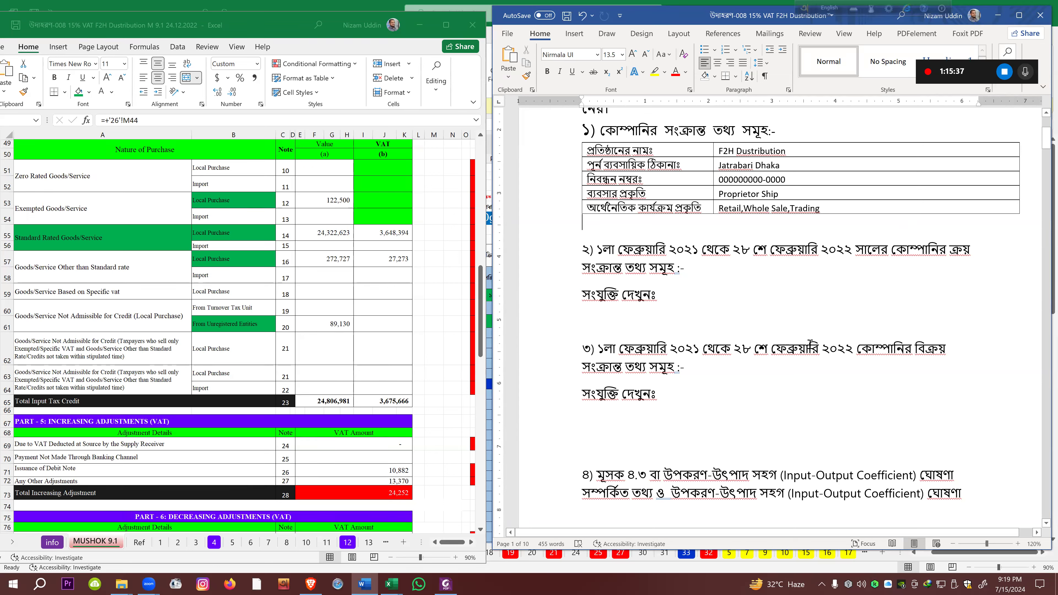
pyautogui.click(663, 399)
# Switch to Foxit PhantomPDF, place it beside the workbook and go through the M 6.3 invoice PDF to page 21
pyautogui.click(446, 584)
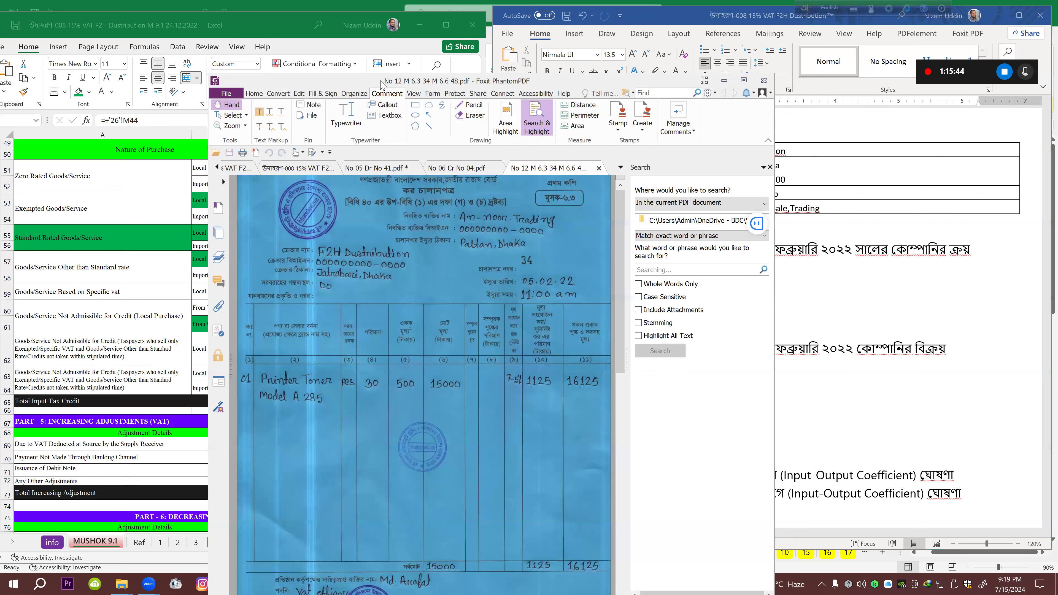
pyautogui.moveTo(382, 84); pyautogui.dragTo(674, 32)
pyautogui.click(531, 120)
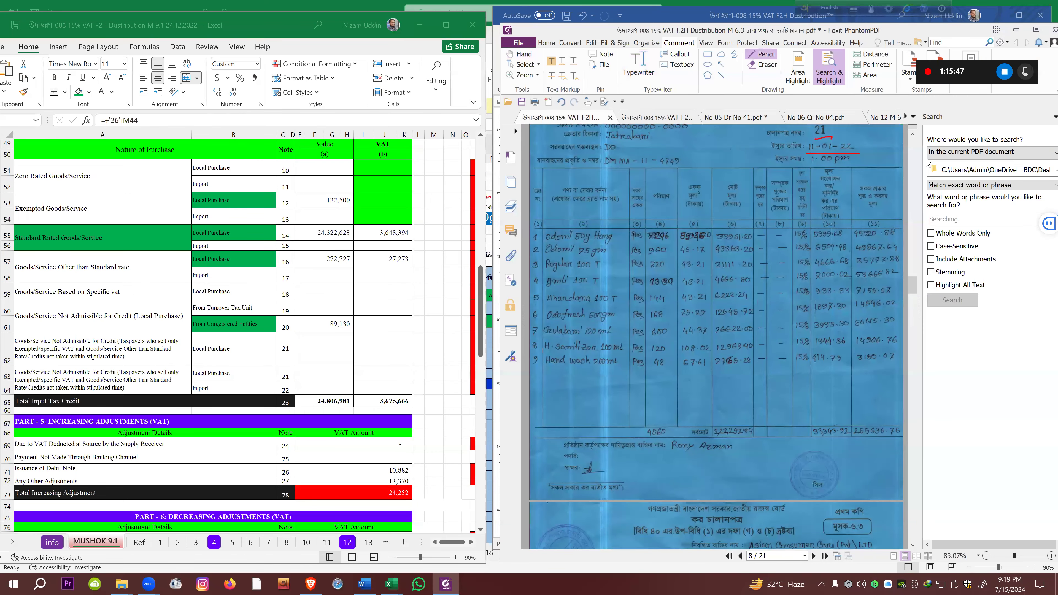
pyautogui.moveTo(912, 286); pyautogui.dragTo(915, 537)
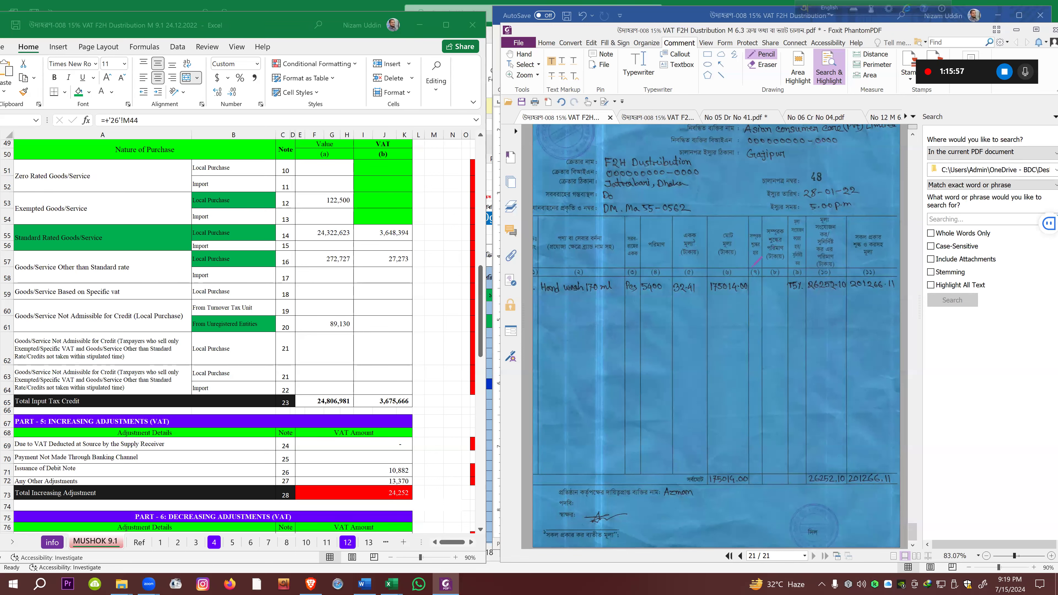
# Switch to the M 6.2.1 purchase-sales workbook and check the purchase value total of Dabur Almond Hair Oil on sheet 1
pyautogui.moveTo(391, 583)
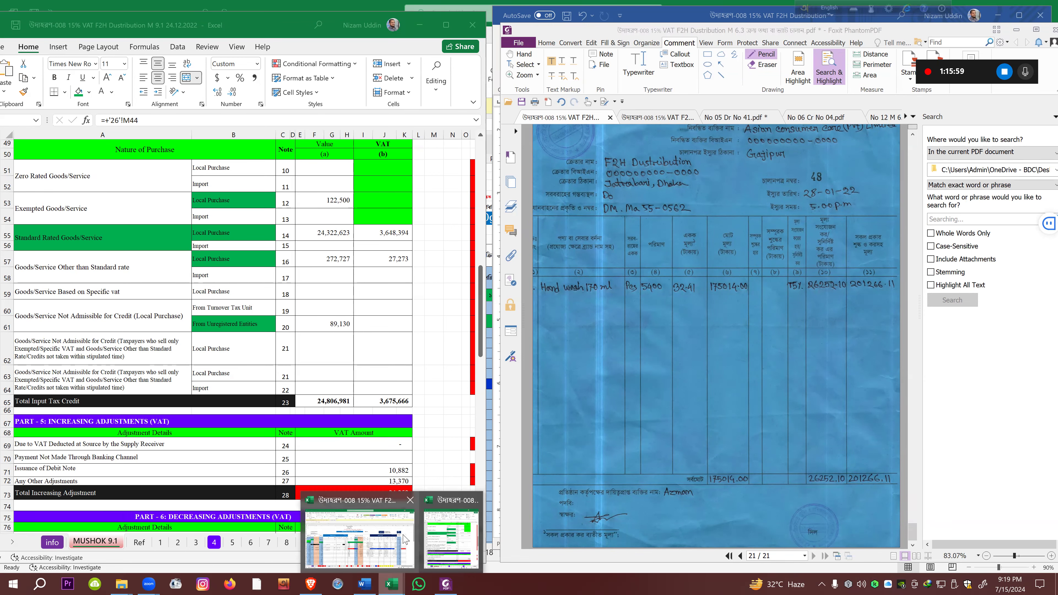
pyautogui.click(366, 498)
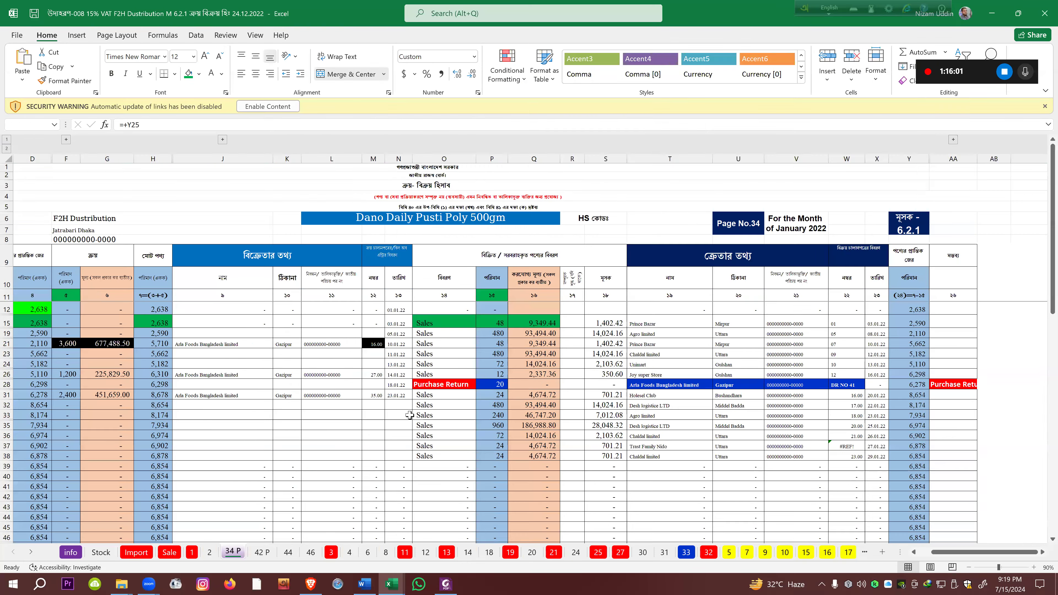
pyautogui.click(192, 552)
pyautogui.moveTo(1049, 271); pyautogui.dragTo(1030, 484)
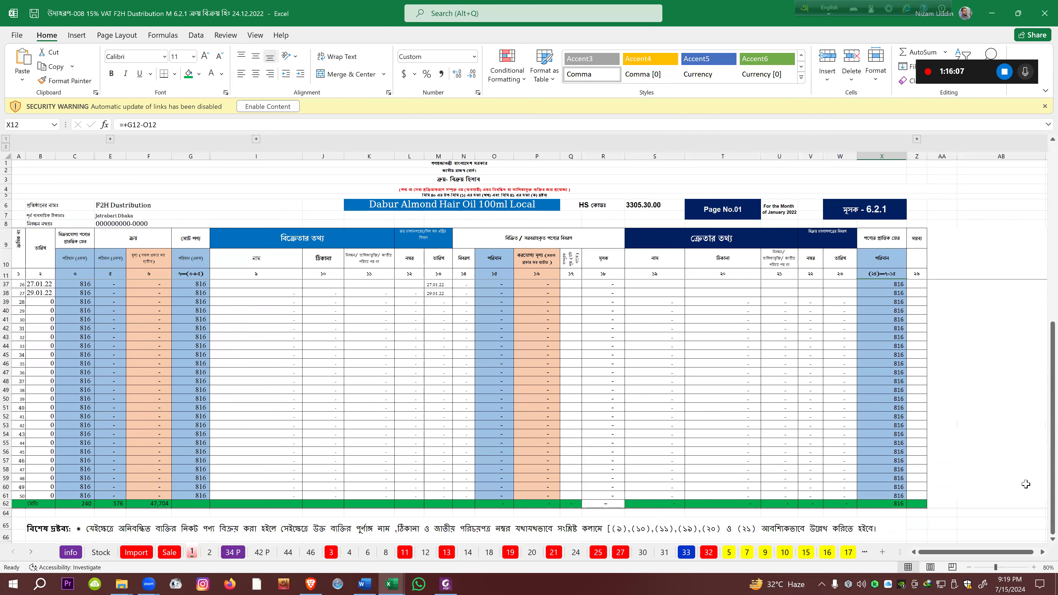
pyautogui.click(140, 504)
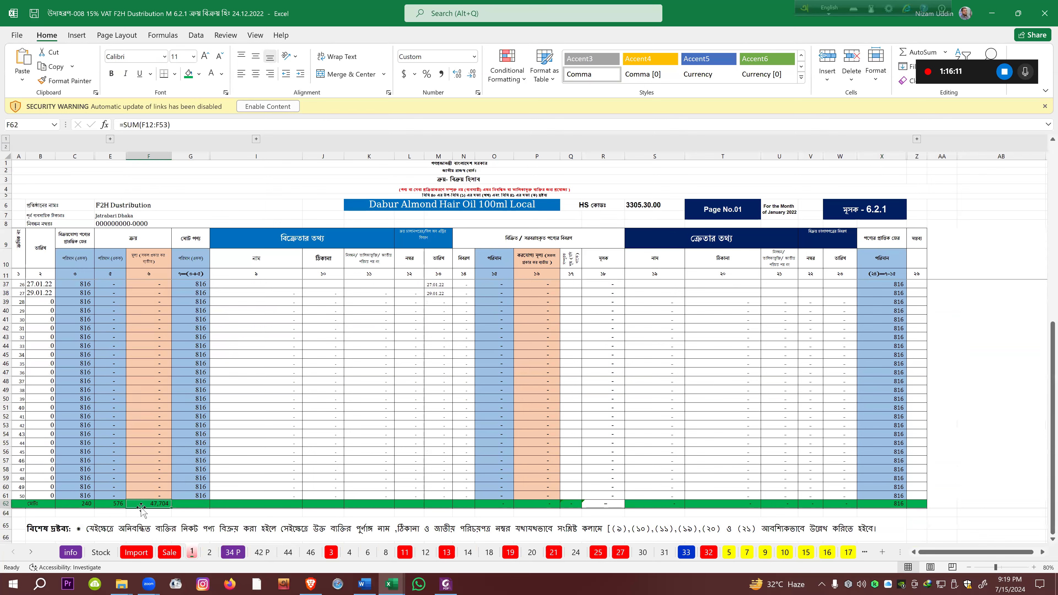
# Check the total purchase value and total taxable sales value of Dano Daily Pusti Poly 500gm on sheet 34 P
pyautogui.click(233, 552)
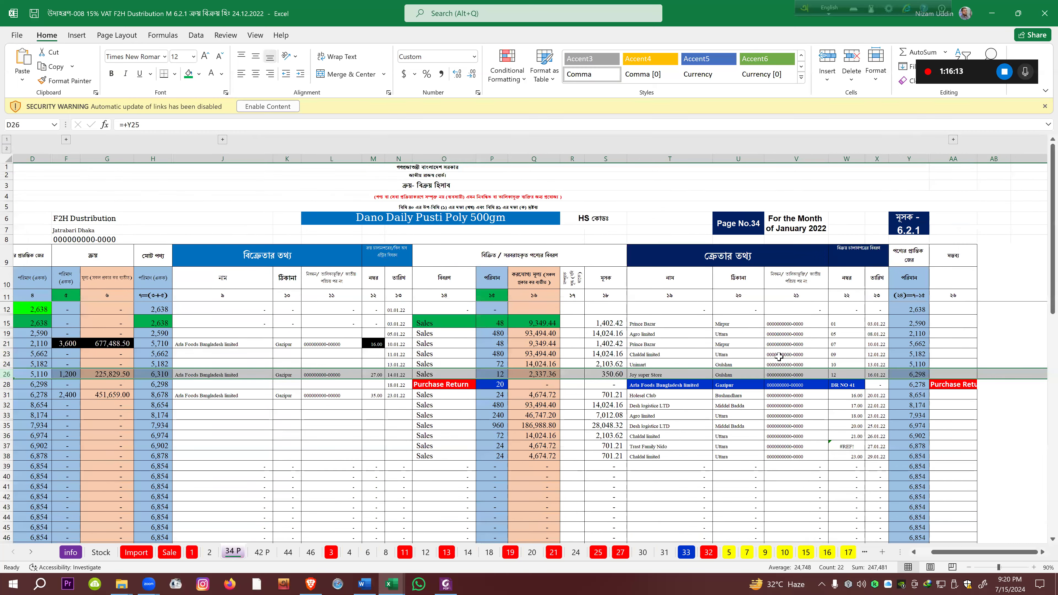
pyautogui.moveTo(1043, 286); pyautogui.dragTo(1042, 521)
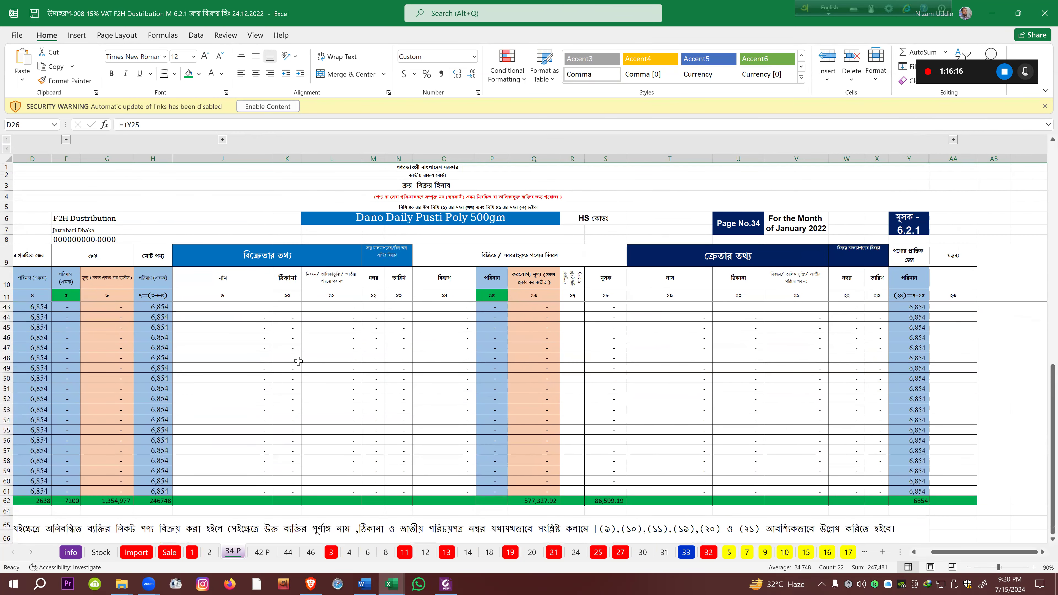
pyautogui.click(105, 501)
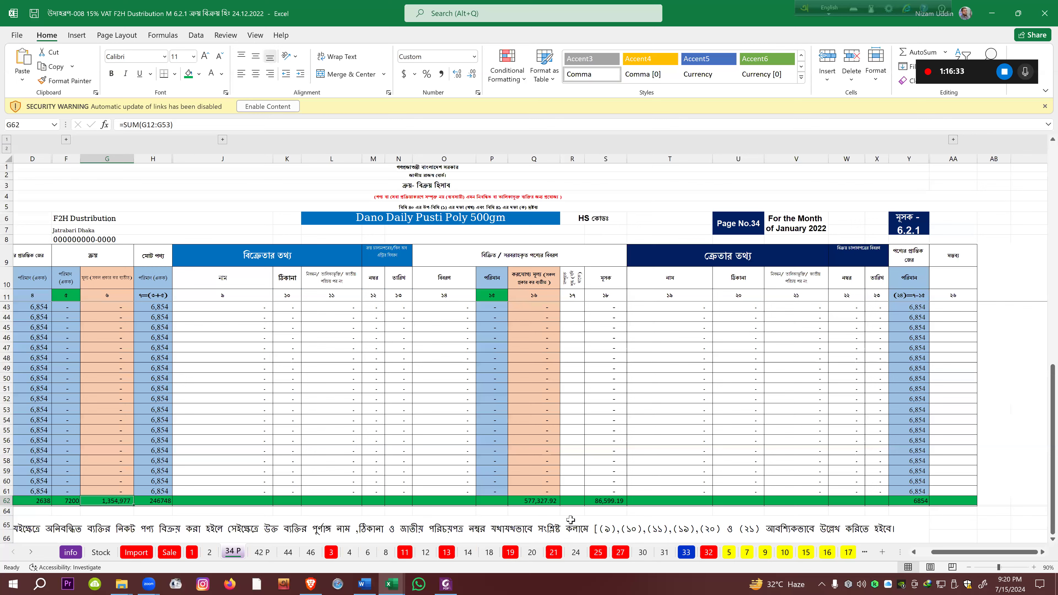
pyautogui.click(545, 501)
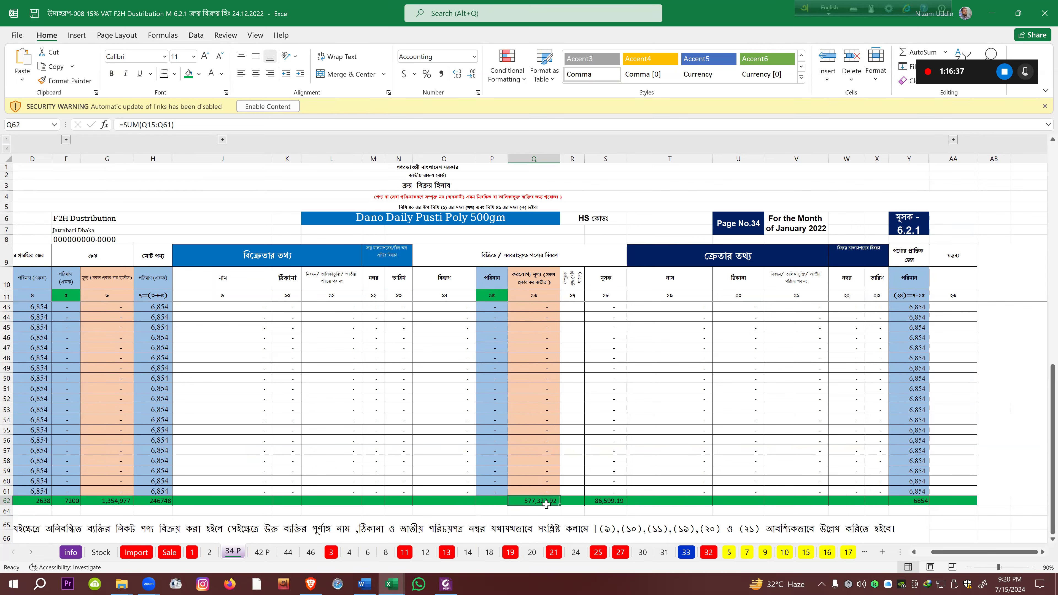
# Check the total row of Dano Power Insant Poly 1kg on sheet 42 P, including its sales value, and minimize the workbook
pyautogui.click(262, 552)
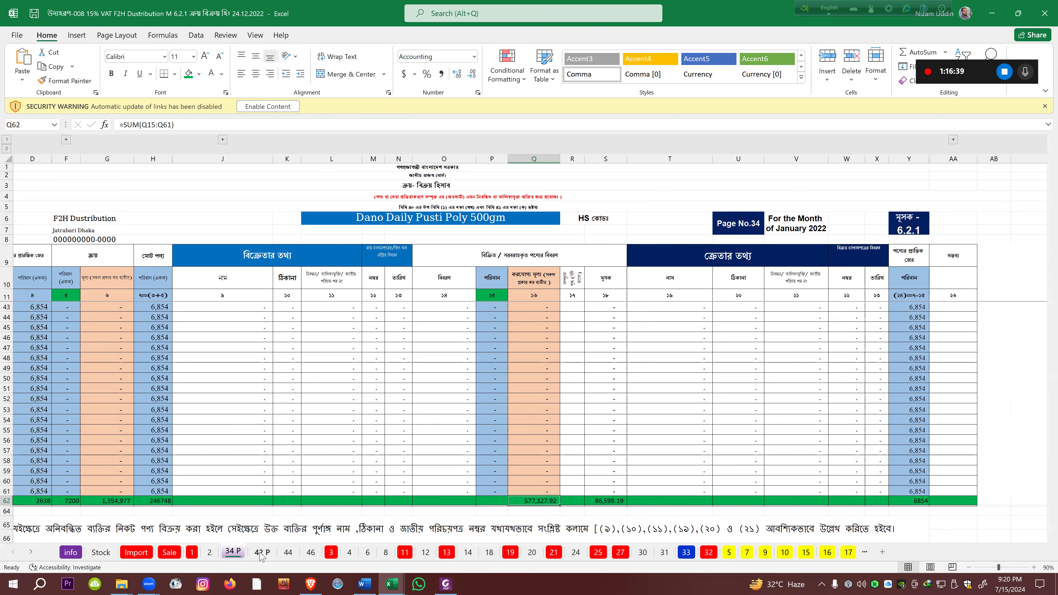
pyautogui.scroll(-1, 1043, 288)
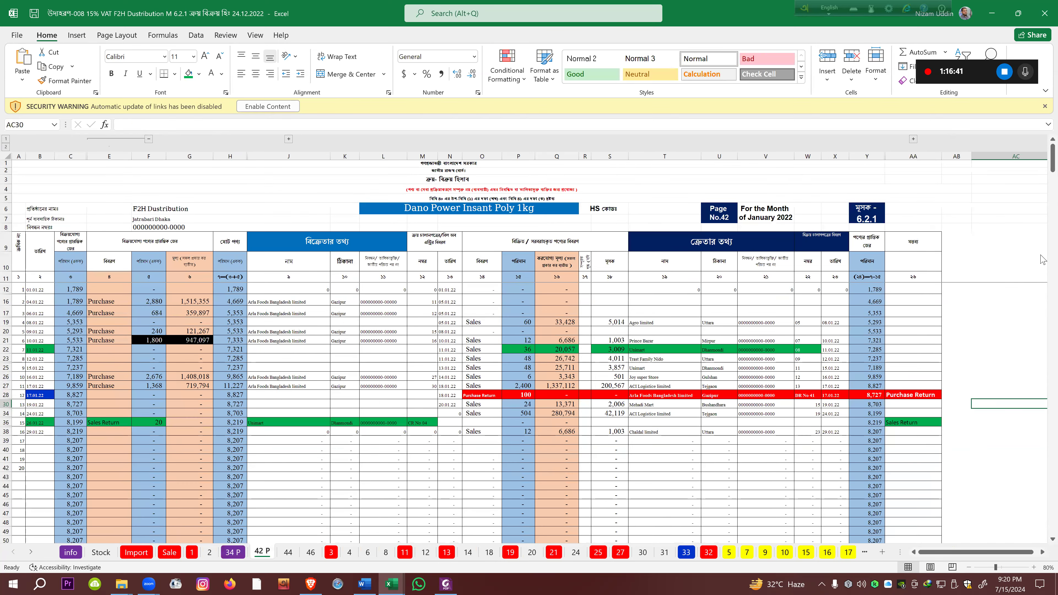
pyautogui.moveTo(1042, 167); pyautogui.dragTo(1043, 346)
pyautogui.scroll(-1, 359, 442)
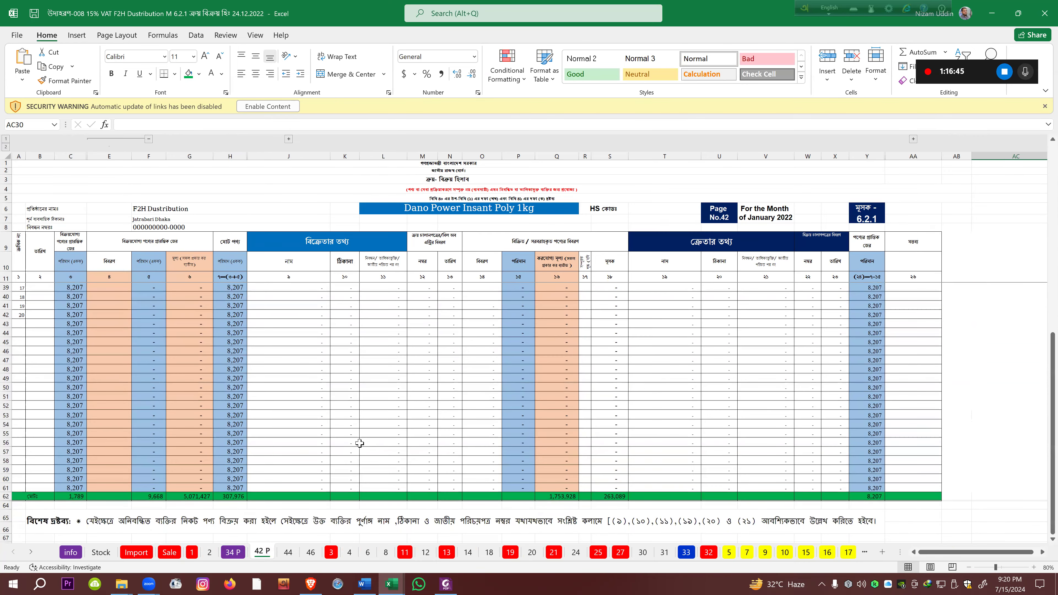
pyautogui.click(95, 497)
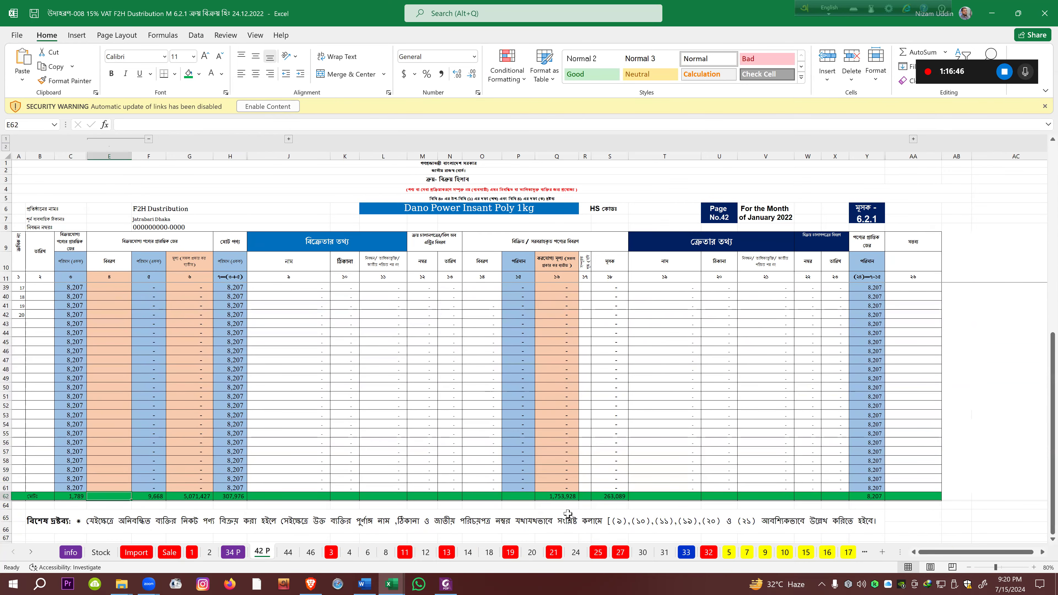
pyautogui.click(564, 497)
pyautogui.click(992, 13)
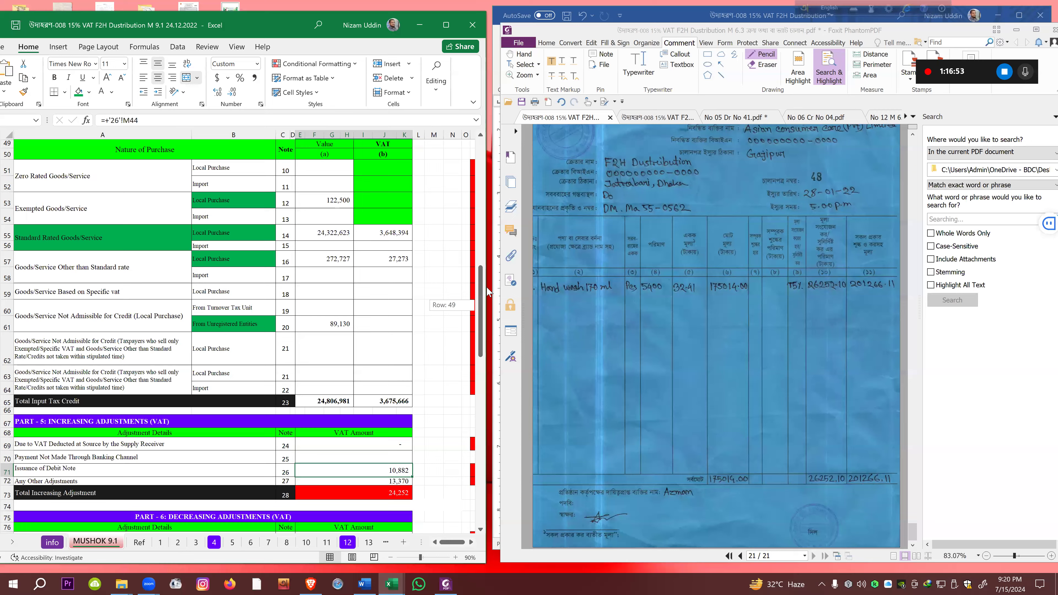
# Open the Note-4 sub-form from the M 9.1 return and review its description, code, name, value and VAT columns for all goods
pyautogui.scroll(8, 353, 290)
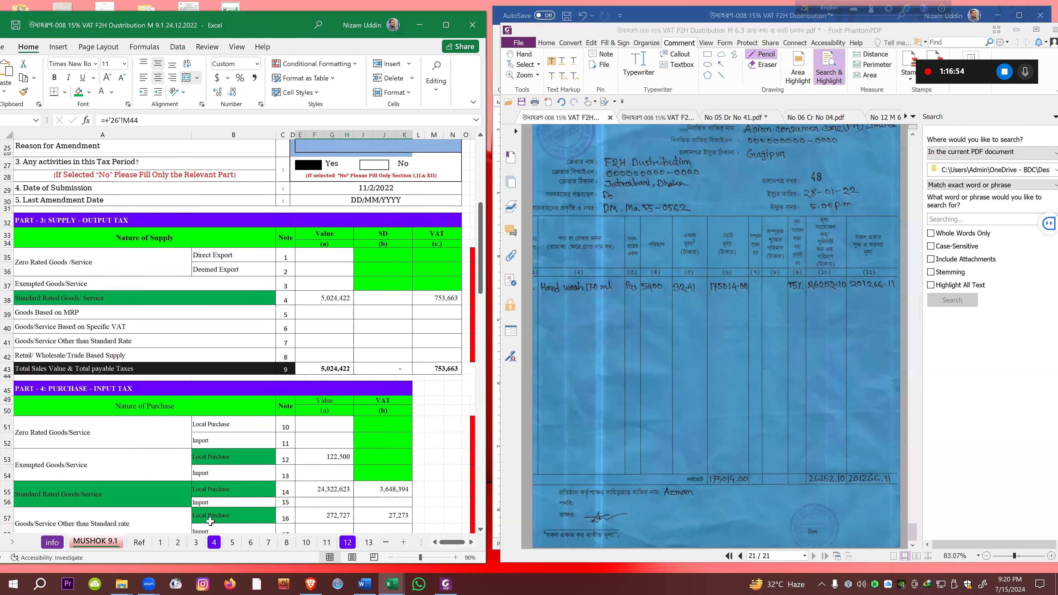
pyautogui.click(213, 541)
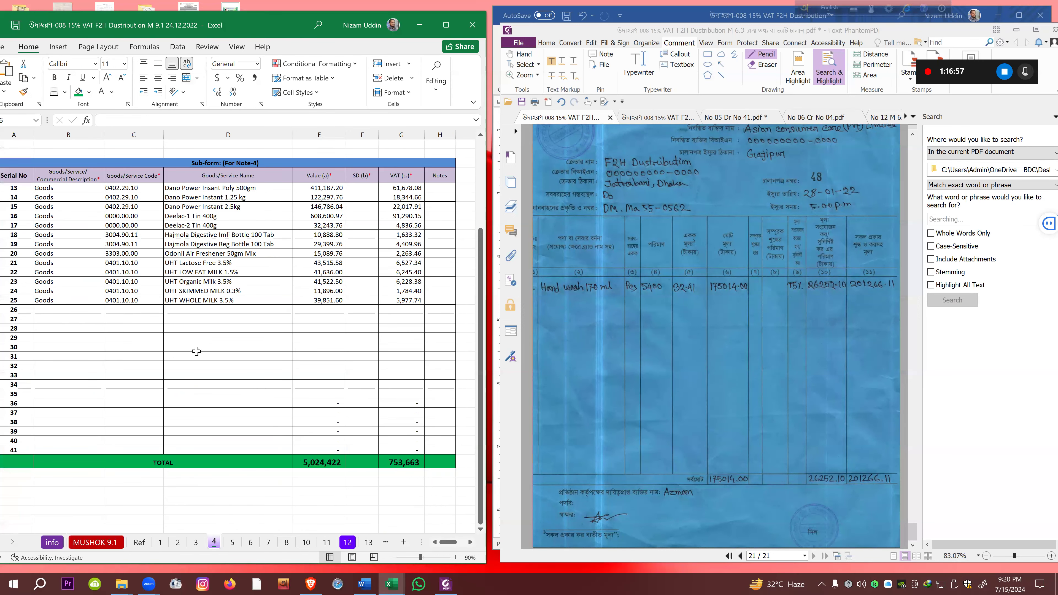
pyautogui.moveTo(481, 316); pyautogui.dragTo(490, 180)
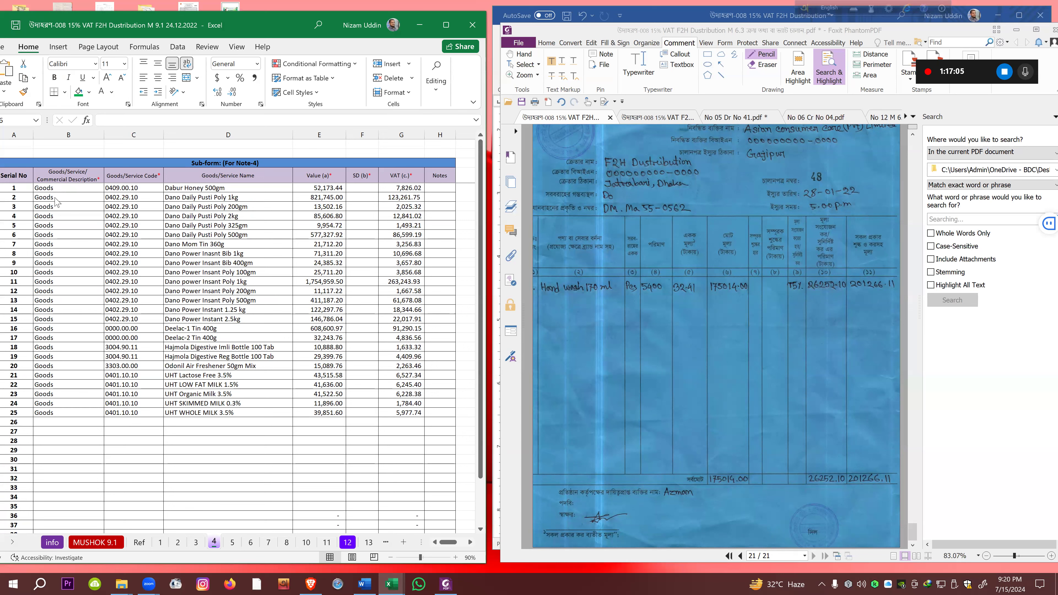
pyautogui.moveTo(67, 191); pyautogui.dragTo(68, 407)
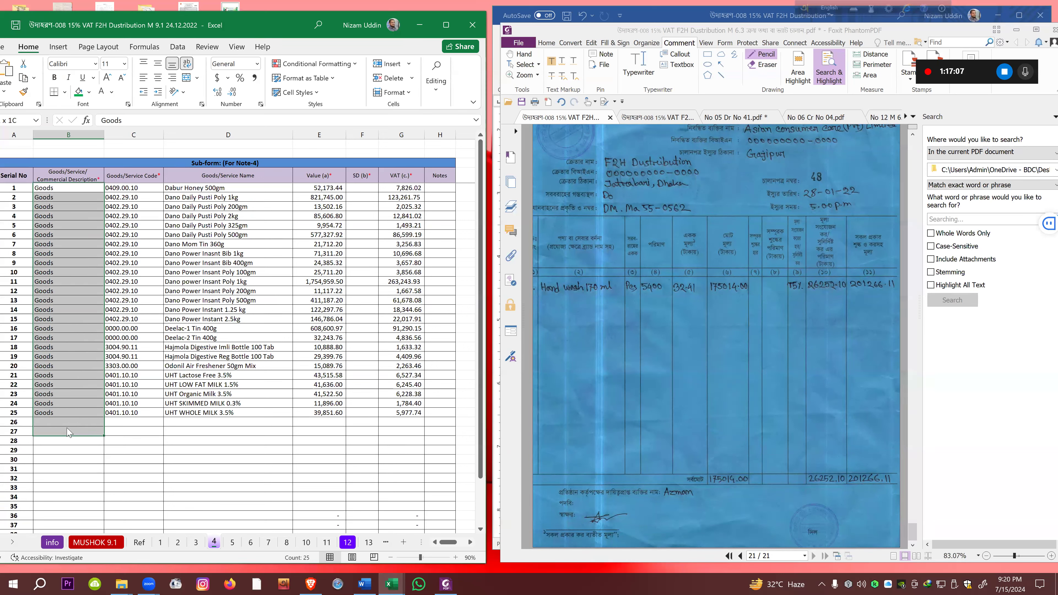
pyautogui.moveTo(145, 188); pyautogui.dragTo(164, 425)
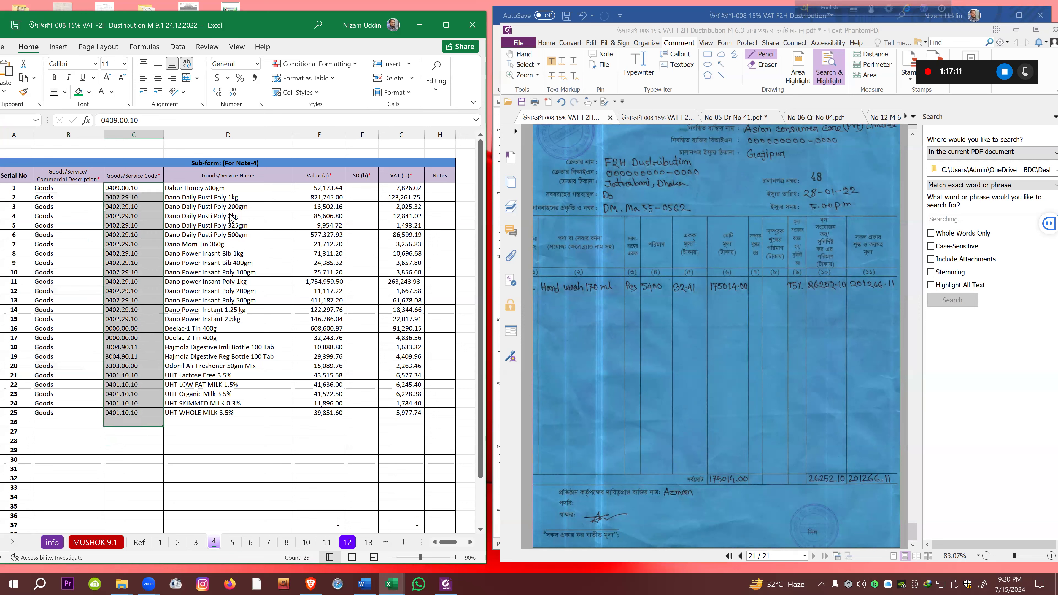
pyautogui.moveTo(244, 192); pyautogui.dragTo(233, 436)
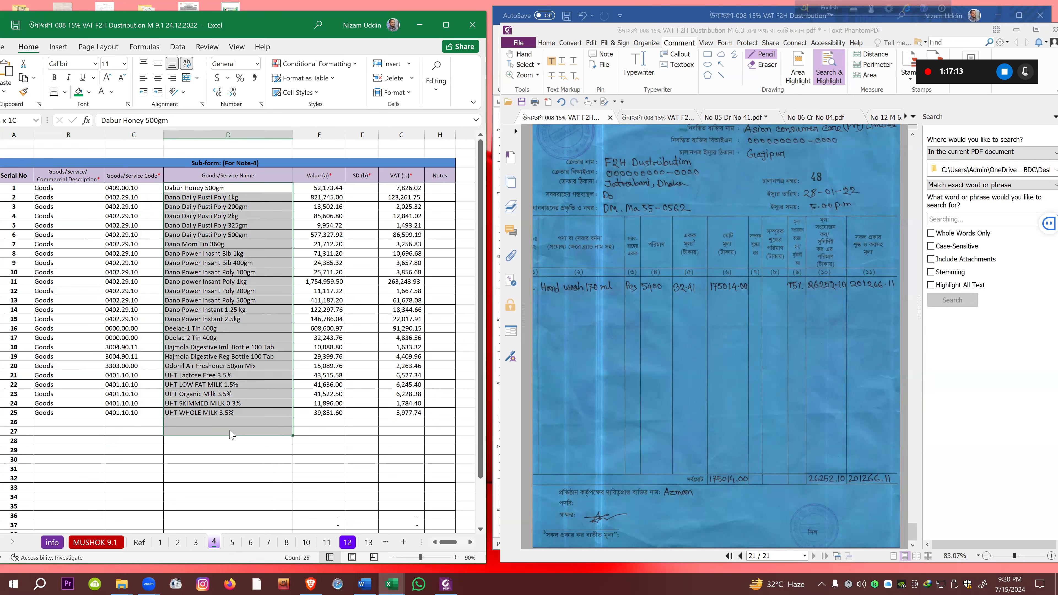
pyautogui.moveTo(313, 190); pyautogui.dragTo(308, 419)
pyautogui.moveTo(389, 189); pyautogui.dragTo(395, 436)
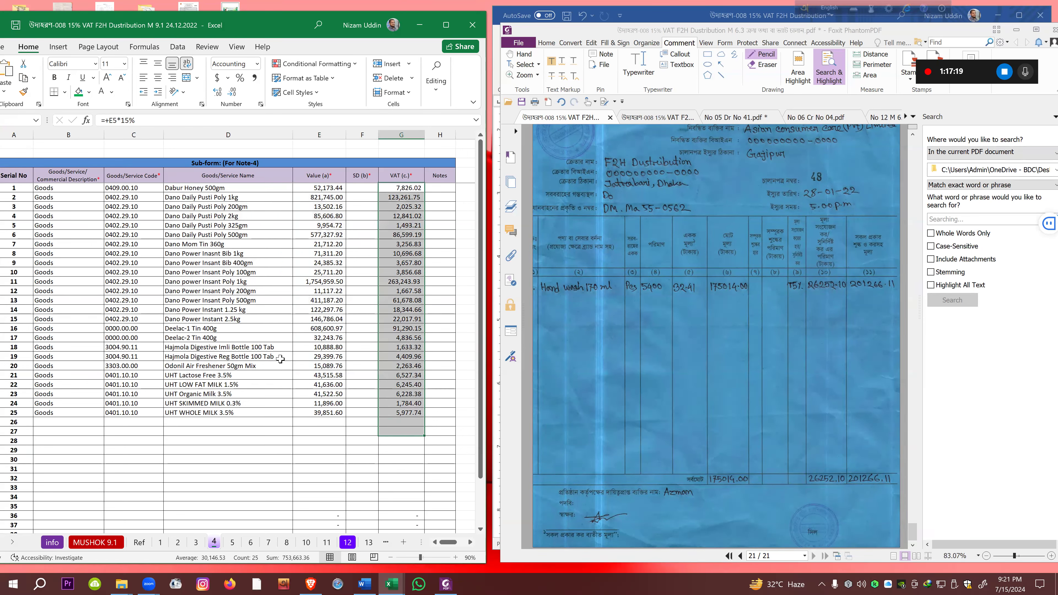
pyautogui.click(278, 436)
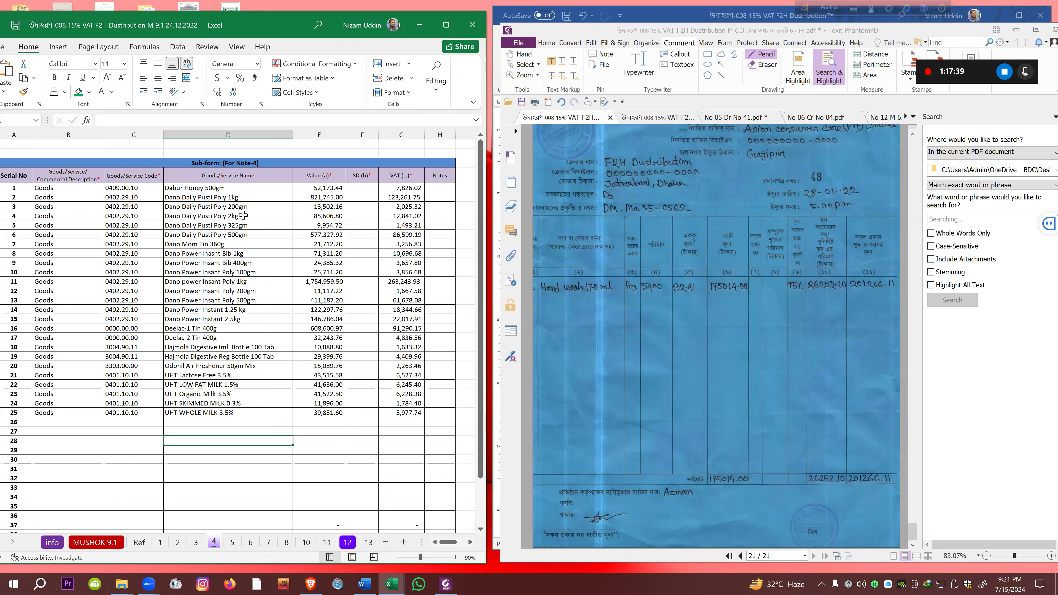
# Check the Value and VAT totals of the Note-4 sub-form and return to the MUSHOK 9.1 sheet
pyautogui.moveTo(481, 472); pyautogui.dragTo(472, 541)
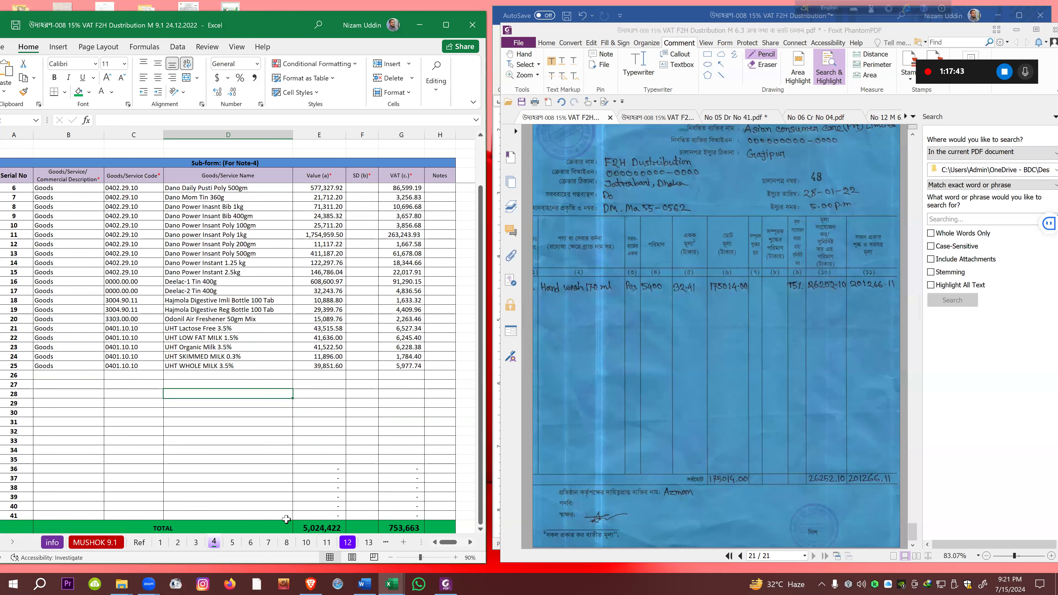
pyautogui.click(306, 527)
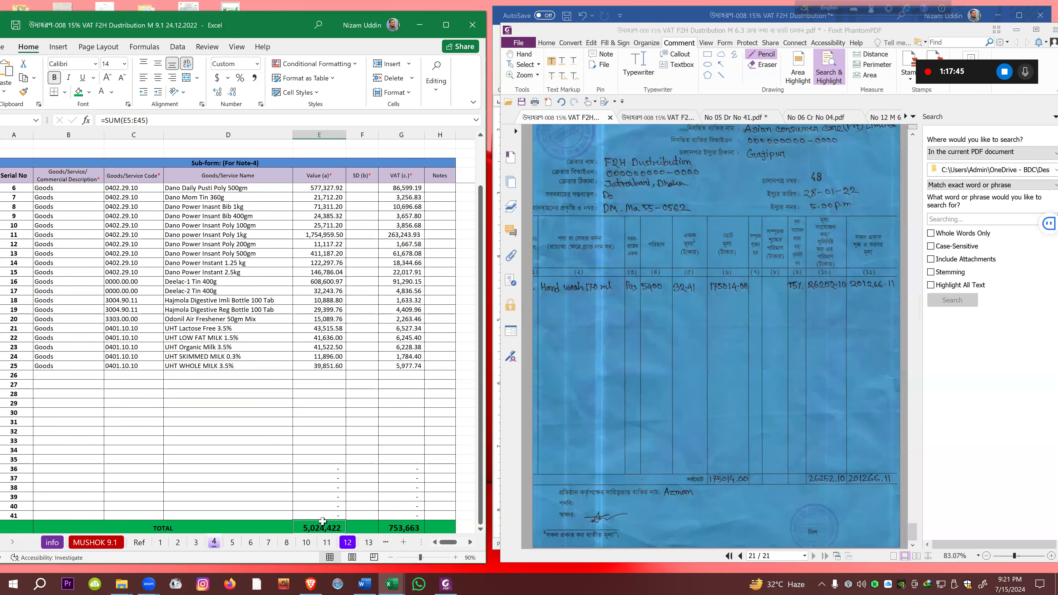
pyautogui.click(404, 528)
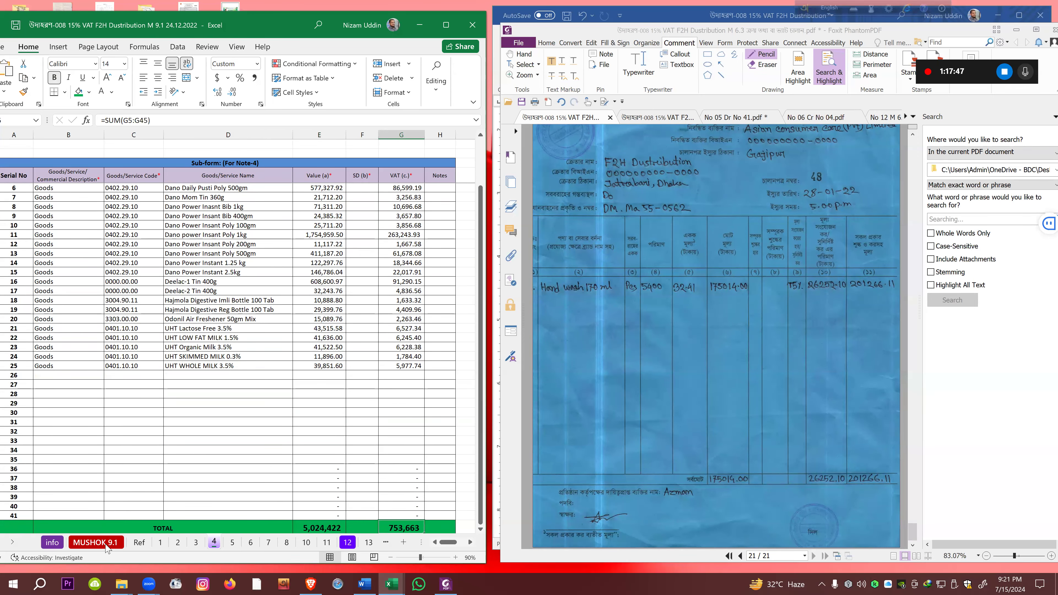
pyautogui.click(96, 542)
# Fill the Note 4 standard-rated value cell in Part 3 with bright green
pyautogui.click(332, 300)
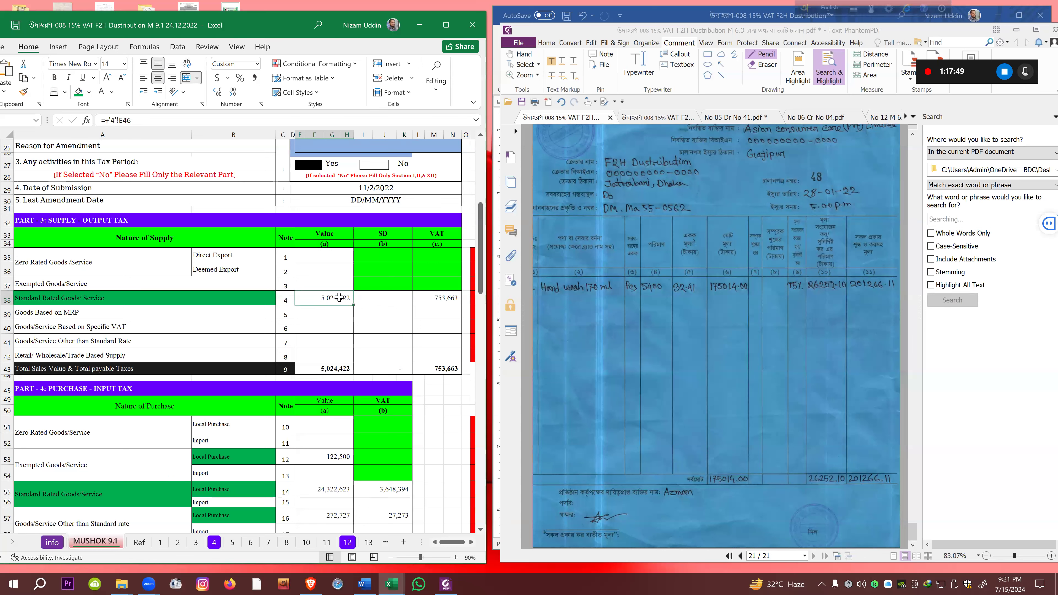
pyautogui.click(89, 92)
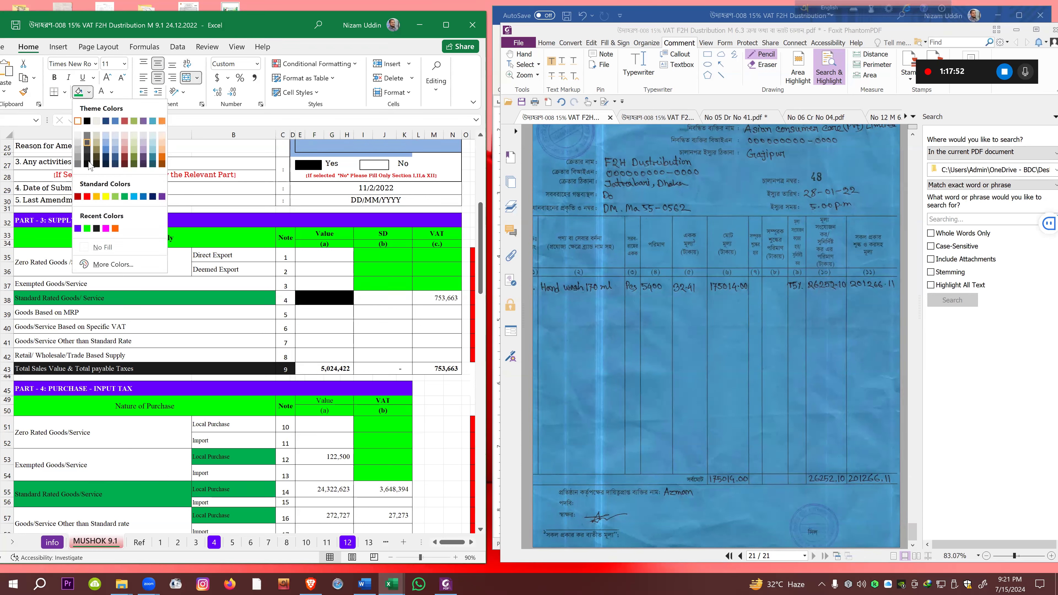
pyautogui.click(87, 228)
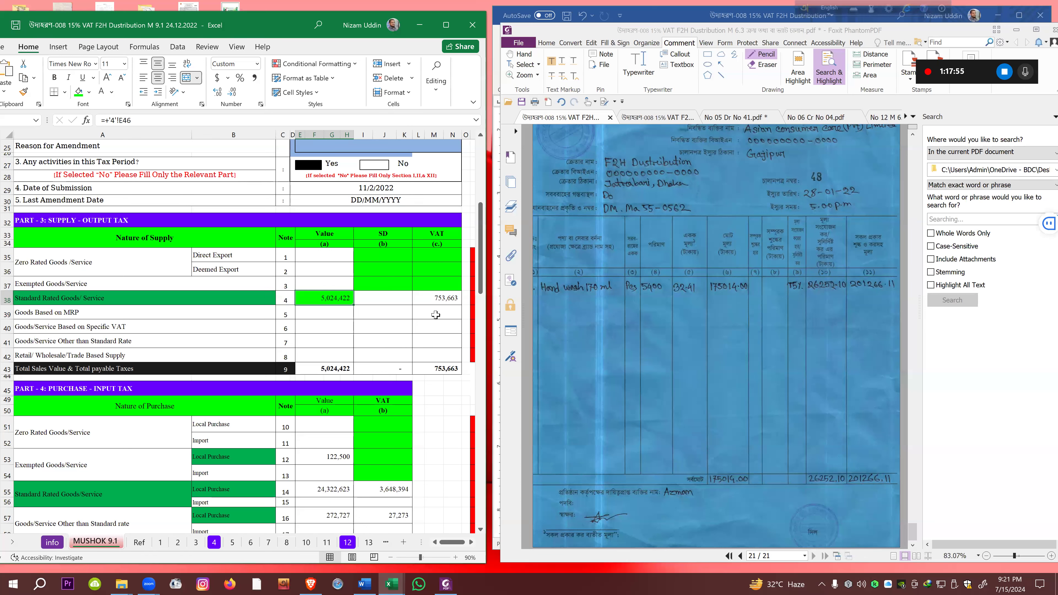
# Fill both the VAT cell and the value cell of Note 4 in Part 3 with yellow
pyautogui.click(433, 299)
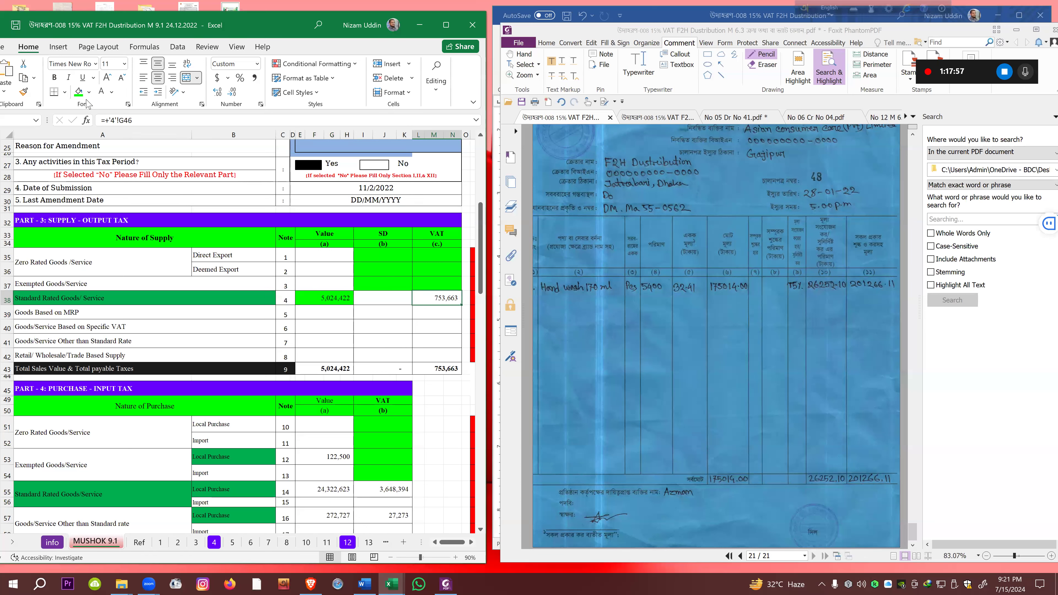
pyautogui.click(78, 92)
pyautogui.click(88, 93)
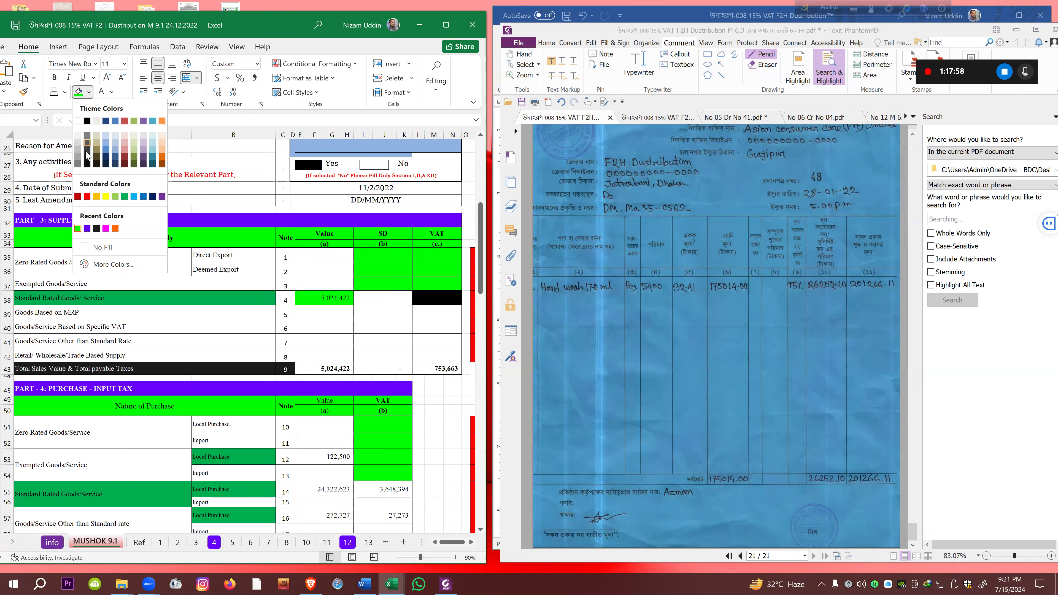
pyautogui.click(106, 197)
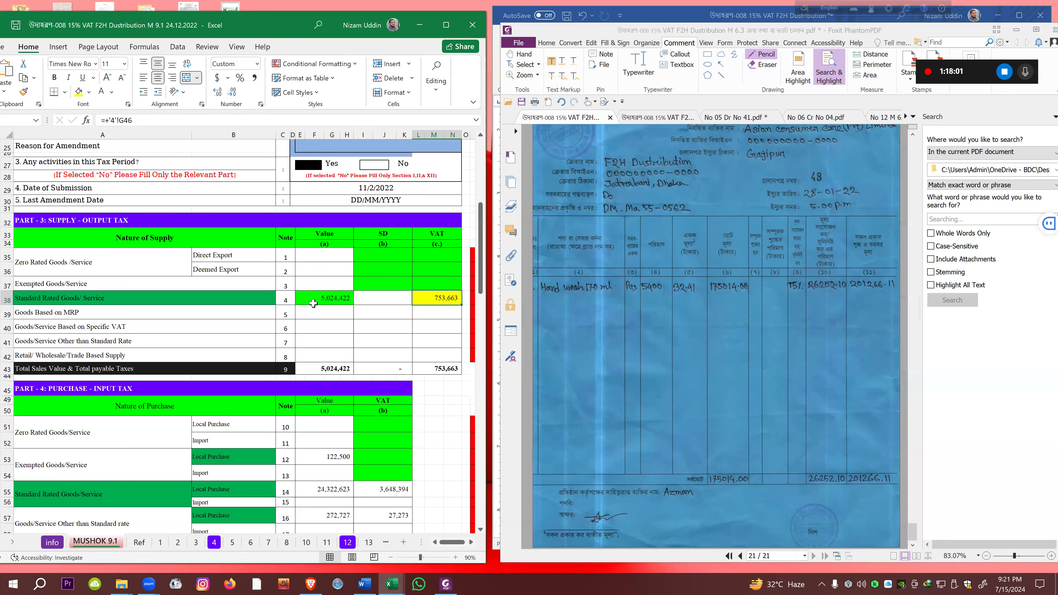
pyautogui.click(310, 298)
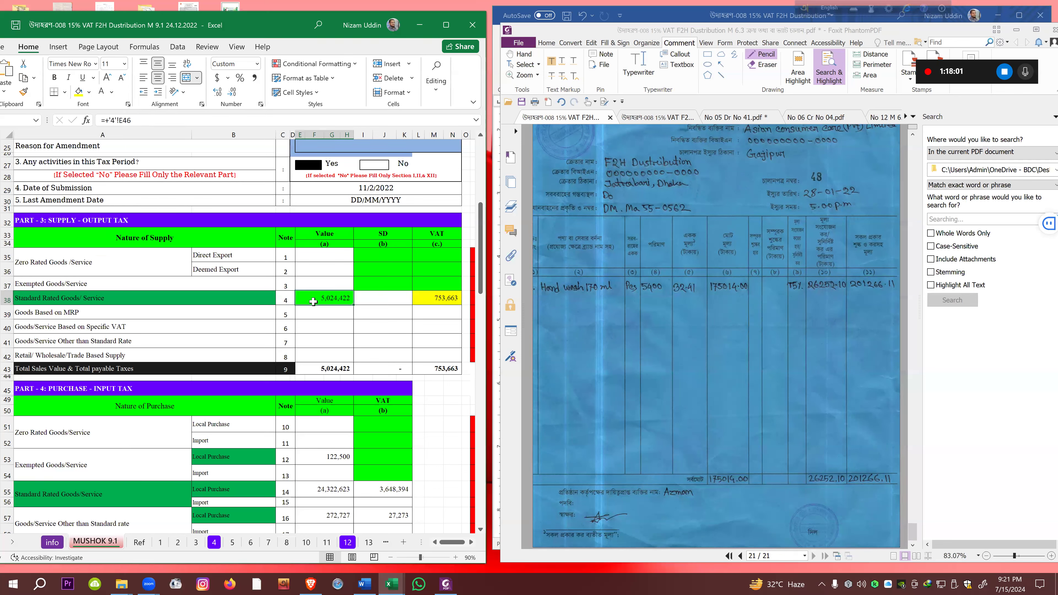
pyautogui.click(83, 94)
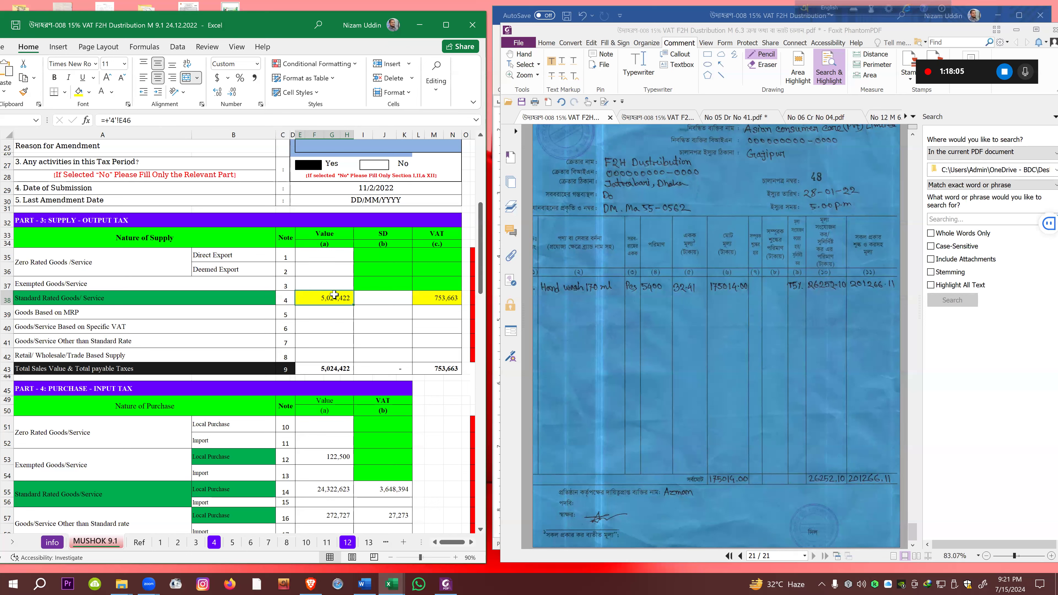
# Look at the M 6.3 sales invoice PDF and go back to the M 6.3 purchase invoice PDF
pyautogui.moveTo(712, 283); pyautogui.dragTo(703, 292)
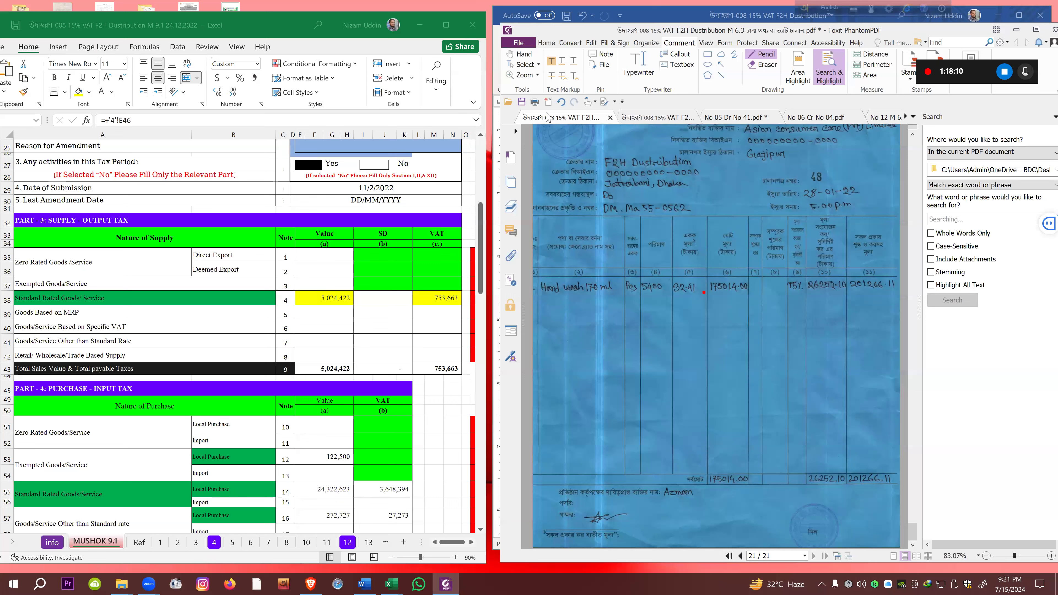
pyautogui.click(637, 118)
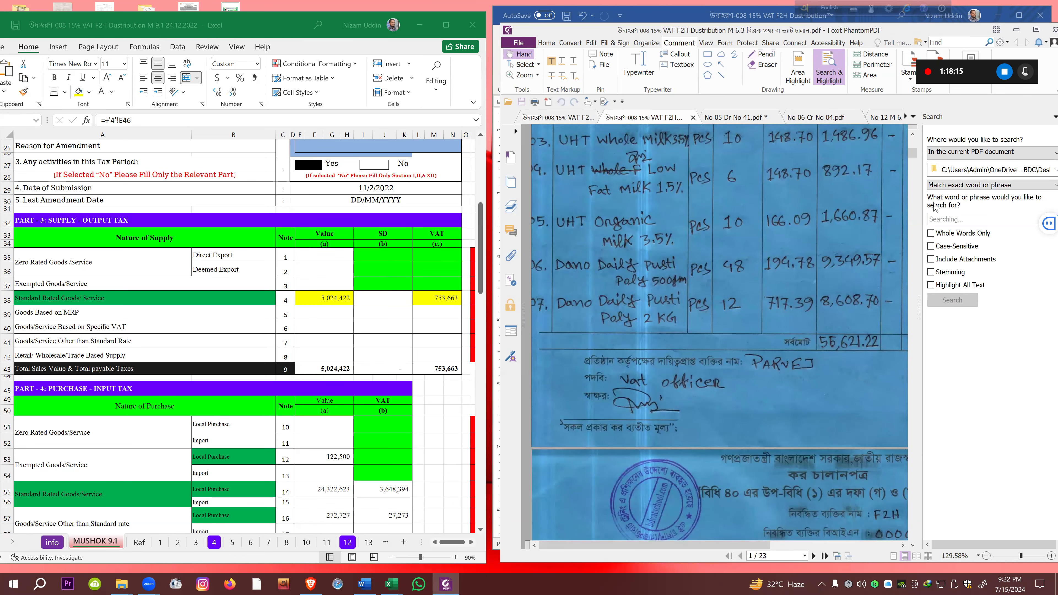
pyautogui.click(560, 118)
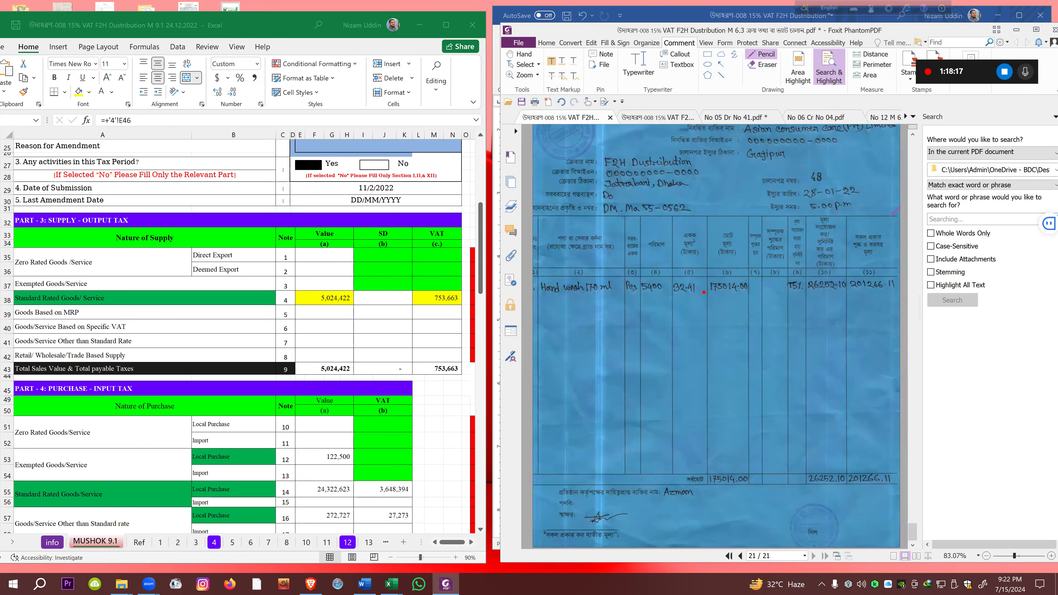
# Select the Note 14 standard-rated local purchase value in Part 4 and open its sub-form sheet 14
pyautogui.moveTo(912, 529)
pyautogui.mouseDown()
pyautogui.moveTo(912, 374)
pyautogui.moveTo(913, 537)
pyautogui.mouseUp()
pyautogui.click(317, 496)
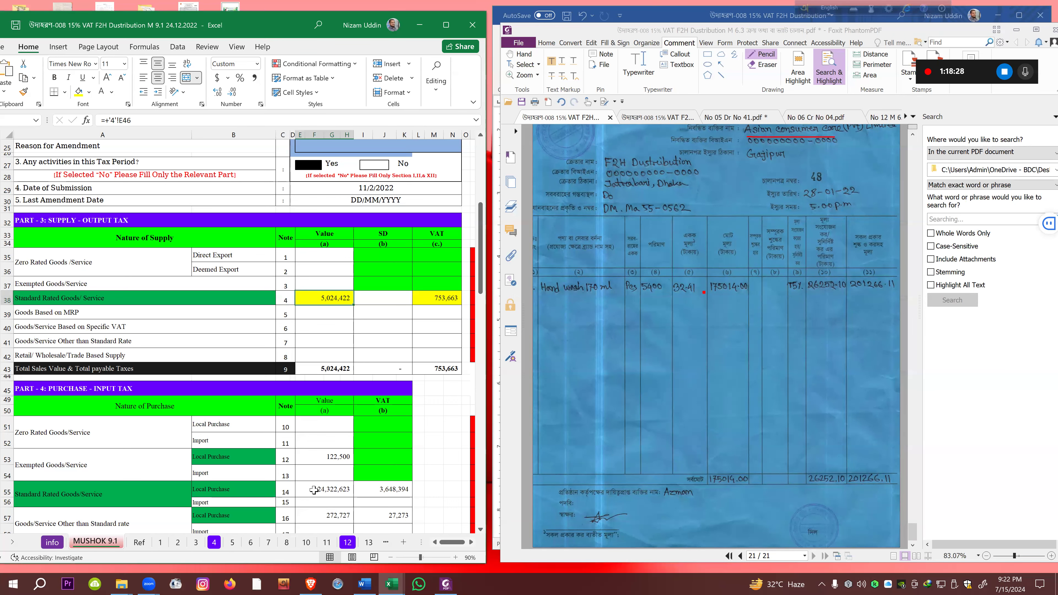
pyautogui.click(363, 543)
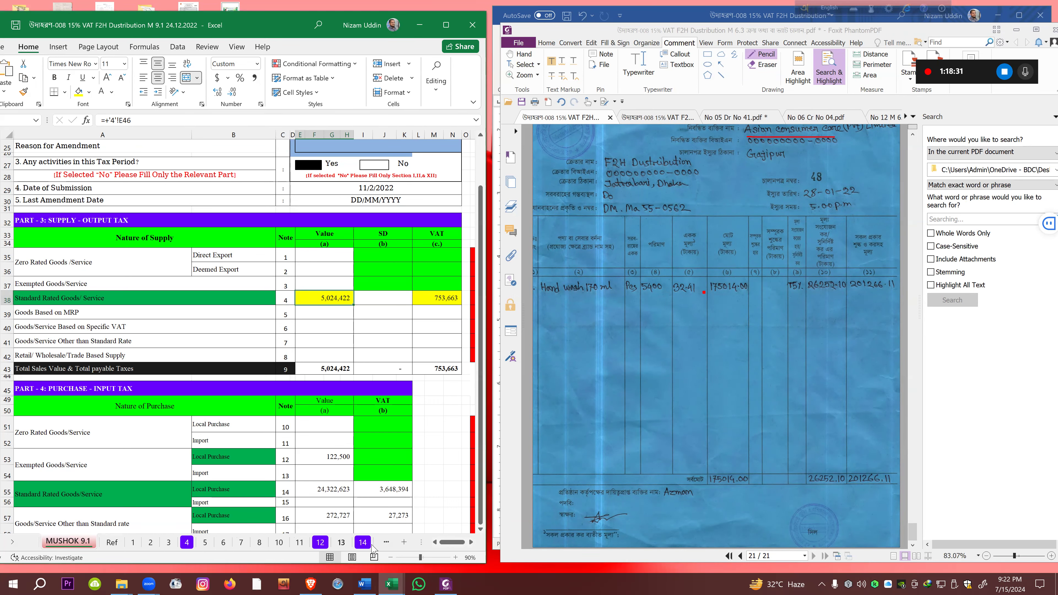
pyautogui.click(362, 543)
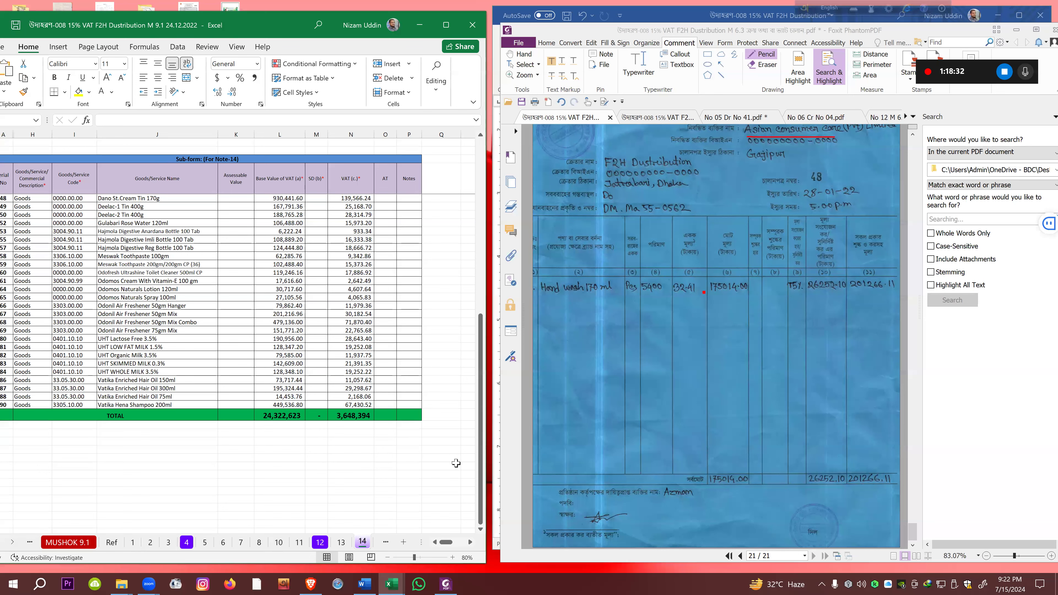
# Review the description, code, name, base value and VAT columns of the Note-14 sub-form from its first row
pyautogui.moveTo(485, 363); pyautogui.dragTo(495, 164)
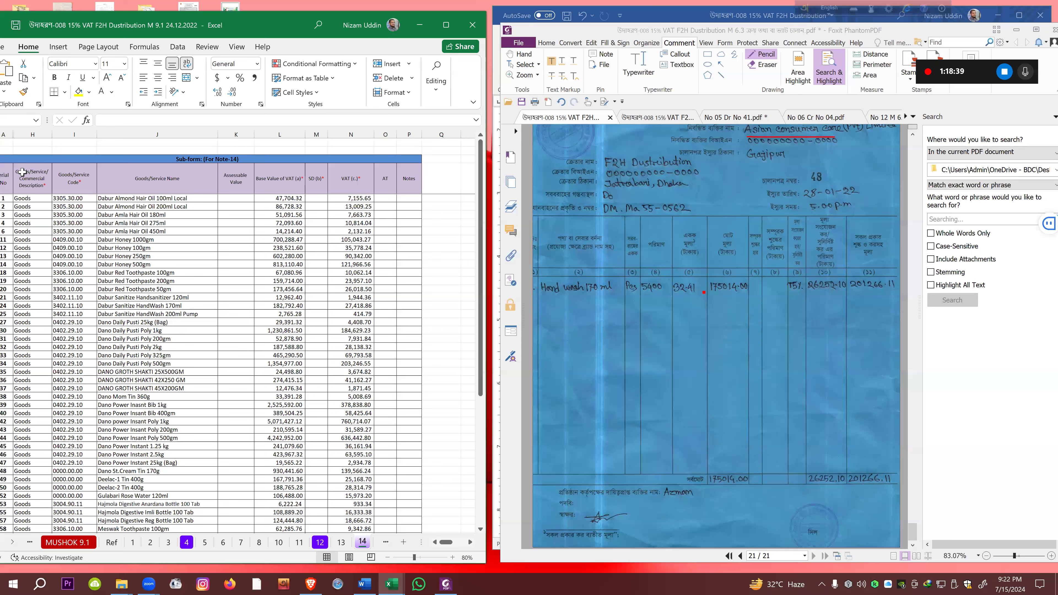
pyautogui.click(32, 132)
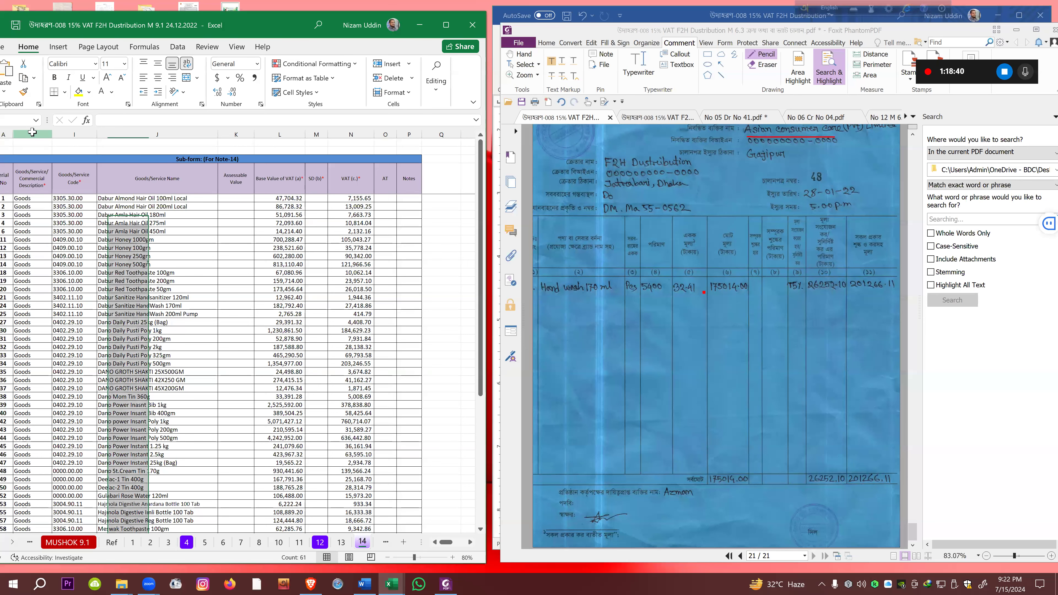
pyautogui.click(67, 133)
pyautogui.click(139, 133)
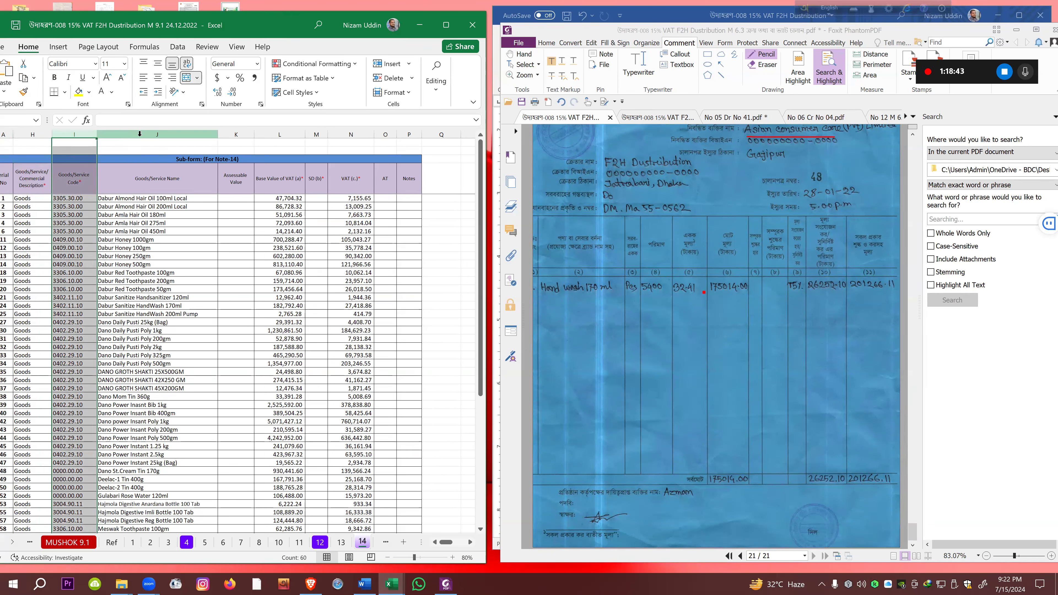
pyautogui.click(280, 133)
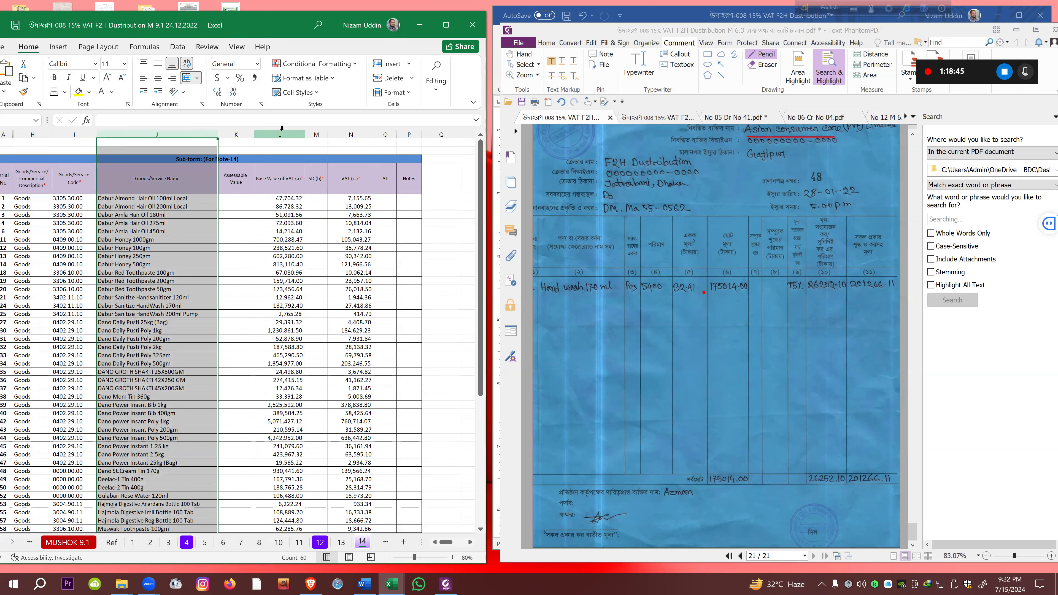
pyautogui.click(351, 133)
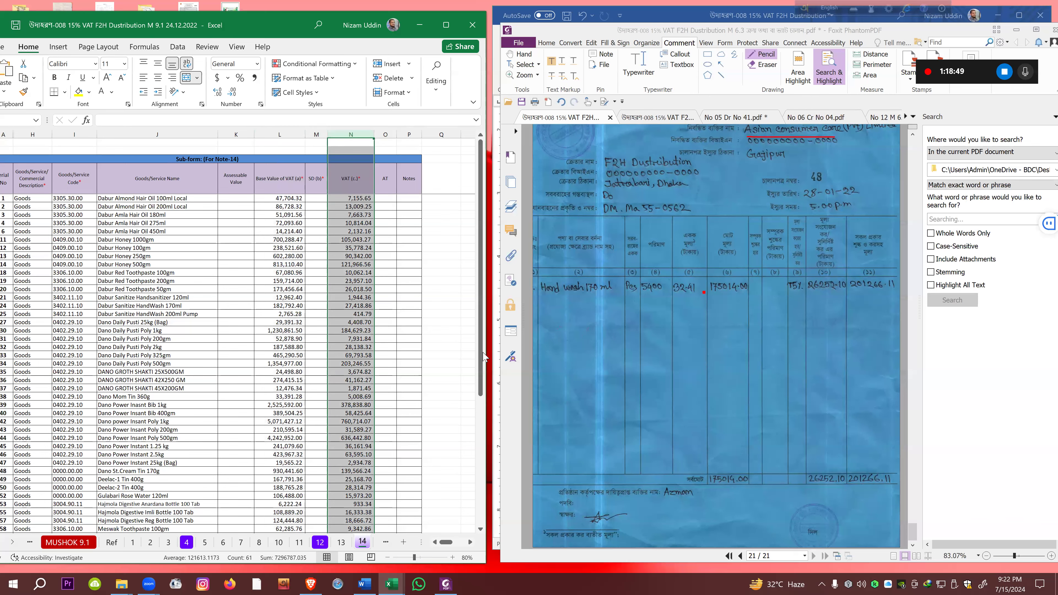
# Check the base value and VAT totals of the Note-14 sub-form and return to the MUSHOK 9.1 sheet
pyautogui.moveTo(480, 359); pyautogui.dragTo(483, 503)
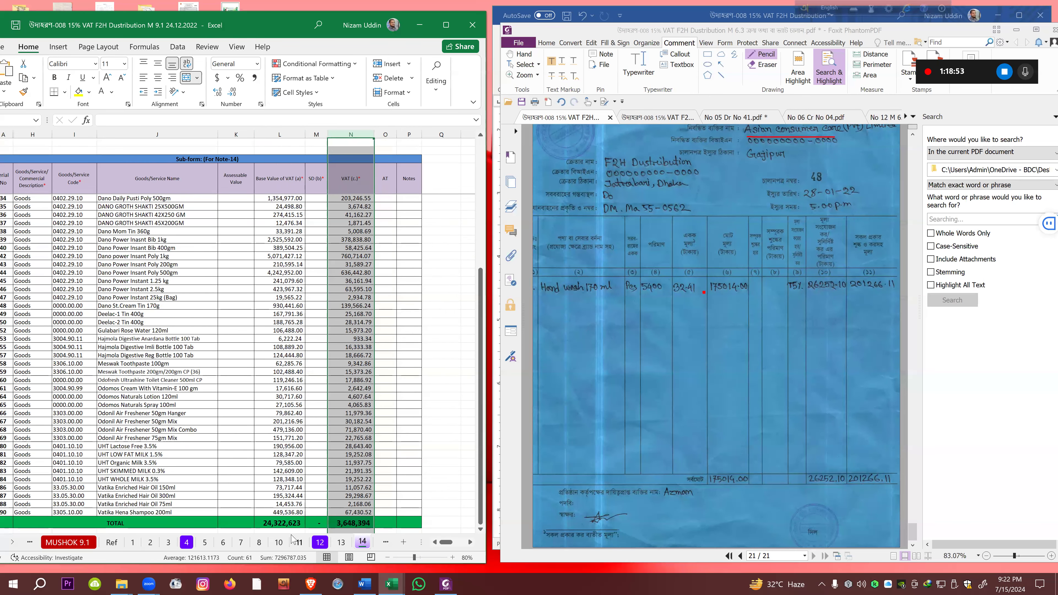
pyautogui.click(287, 519)
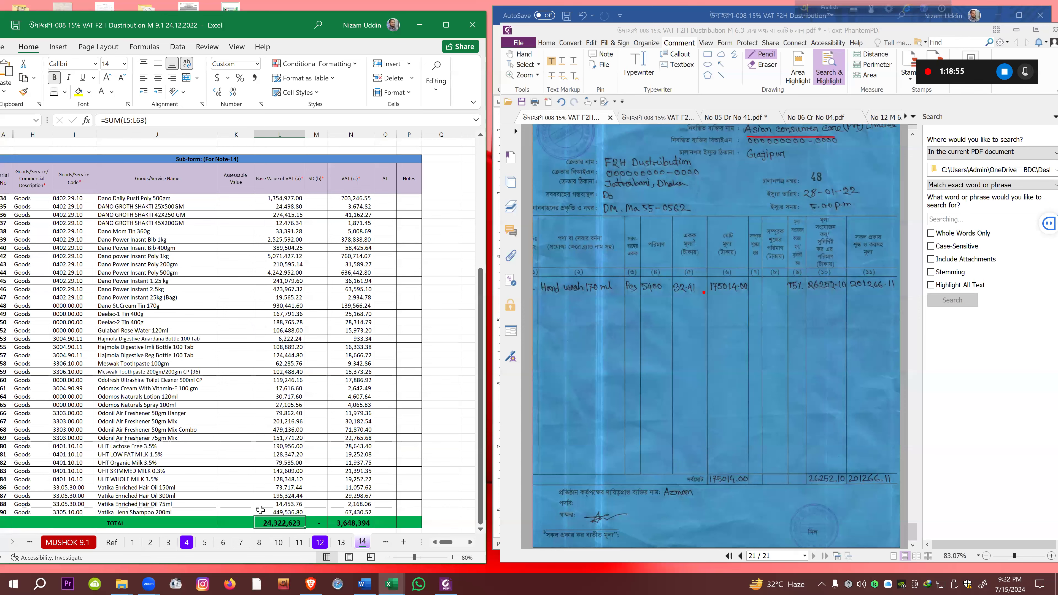
pyautogui.click(355, 521)
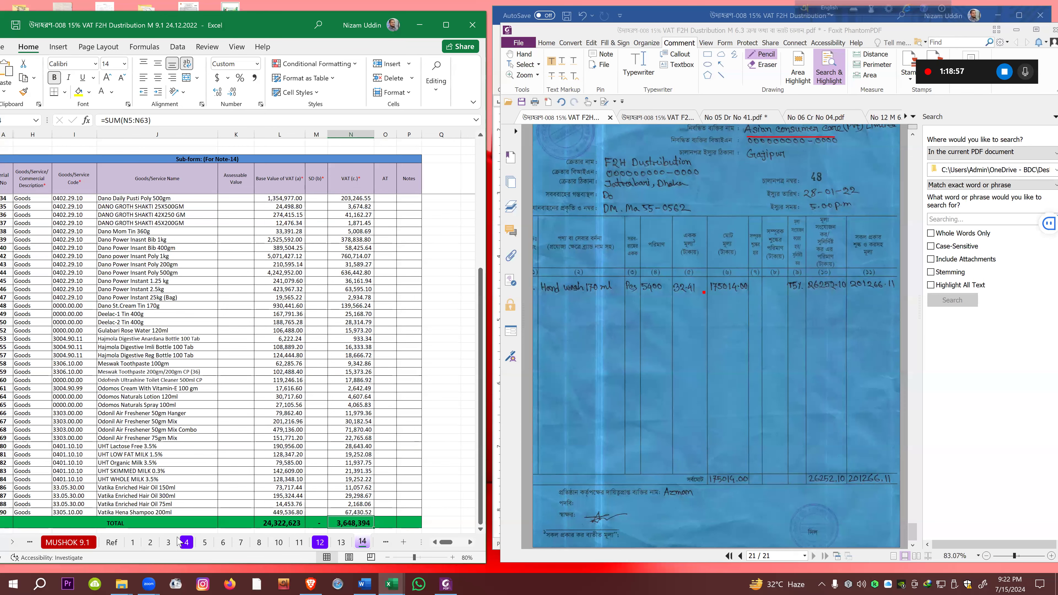
pyautogui.click(68, 541)
# Fill the value and VAT cells of Note 14 in Part 4 with yellow
pyautogui.click(320, 485)
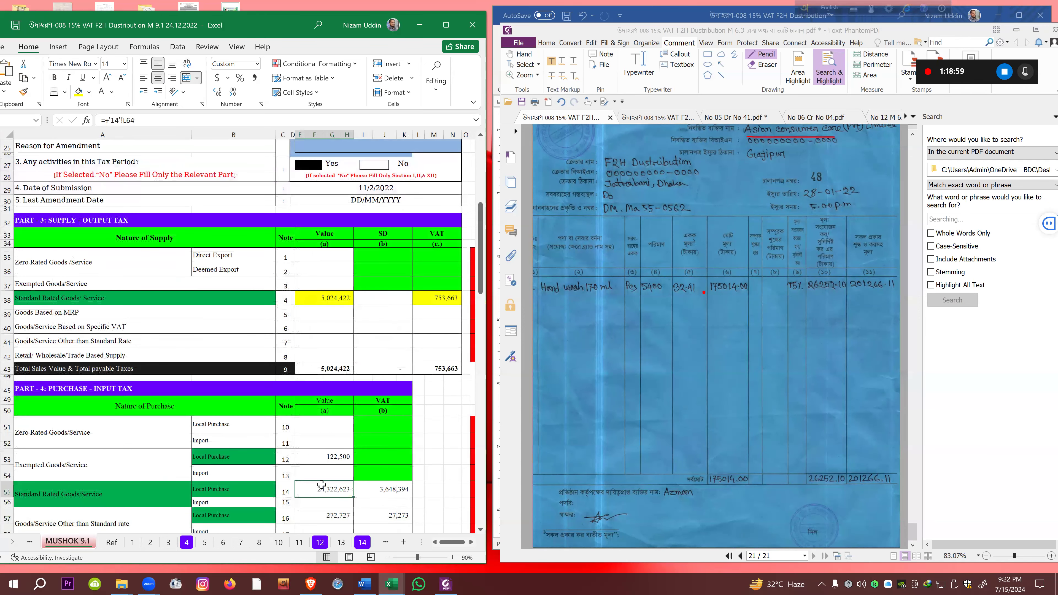
pyautogui.click(79, 93)
pyautogui.click(381, 490)
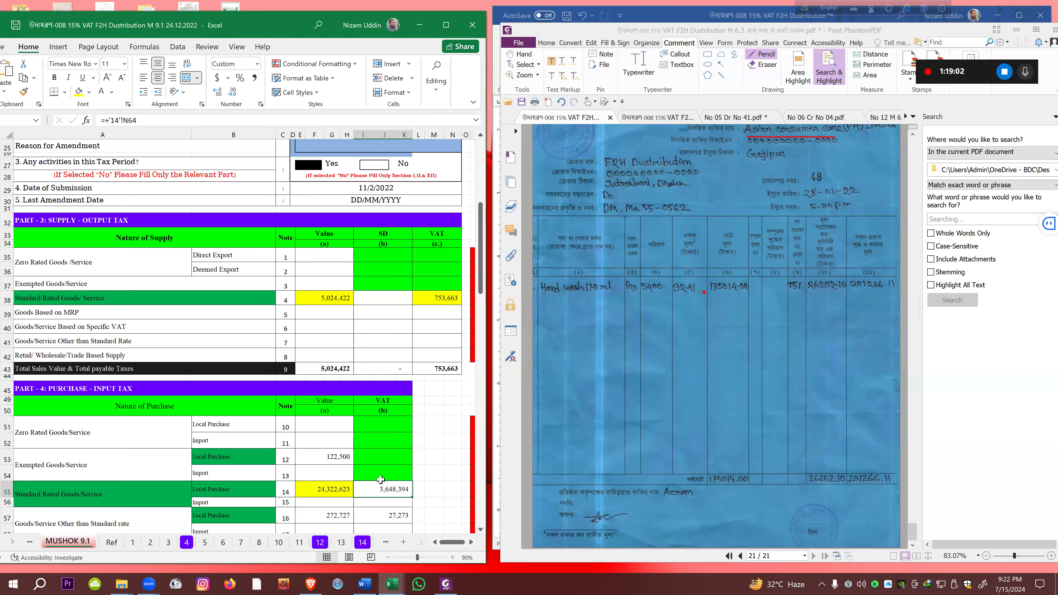
pyautogui.click(79, 92)
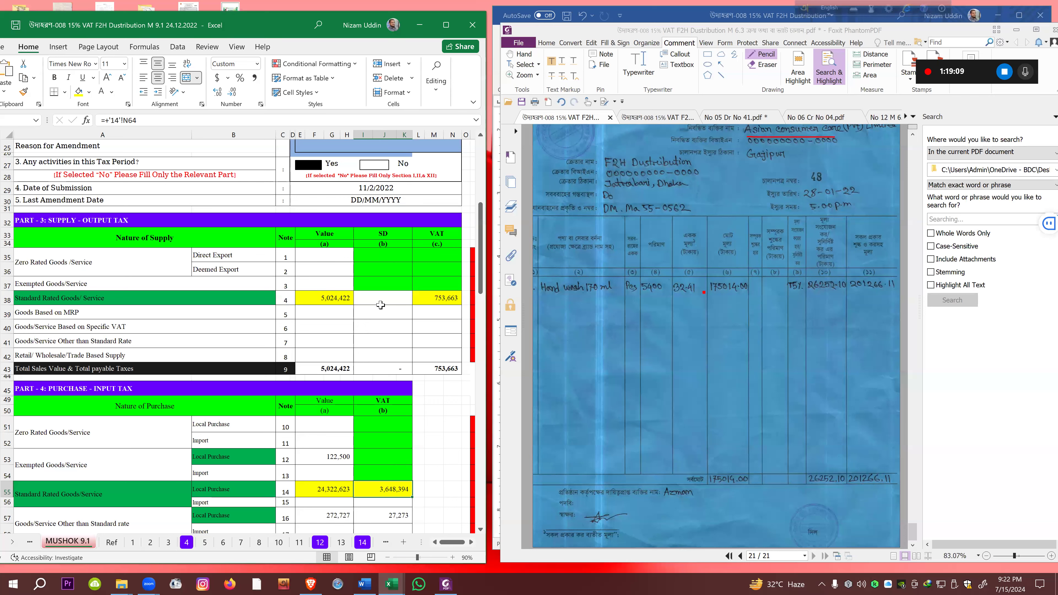
pyautogui.click(334, 297)
pyautogui.click(332, 493)
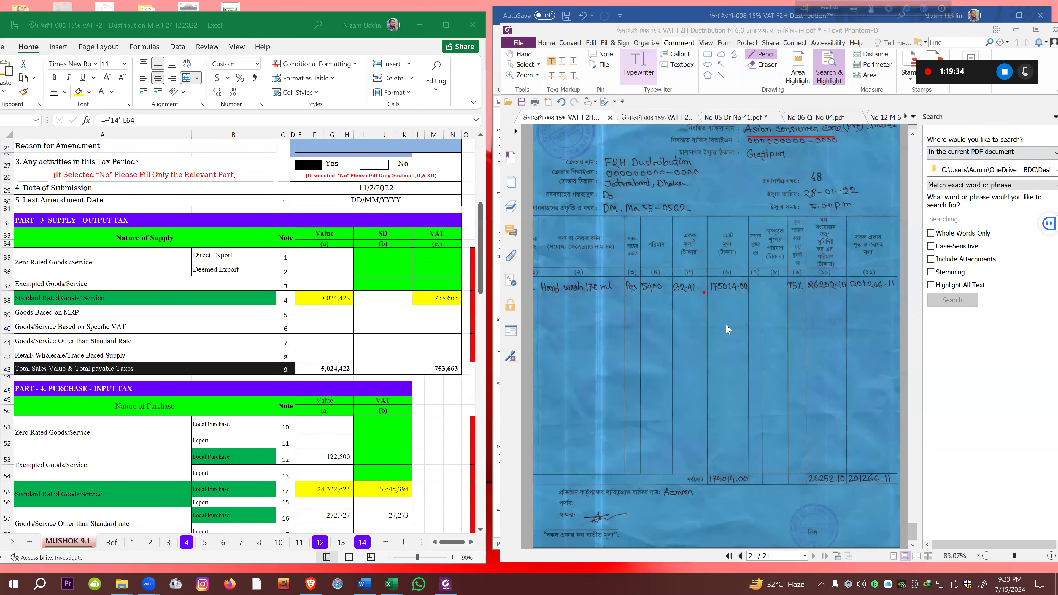
# Switch to the Word document of the example and read the numbered transactions from the debit note item onward
pyautogui.hotkey('alt', 'Tab')
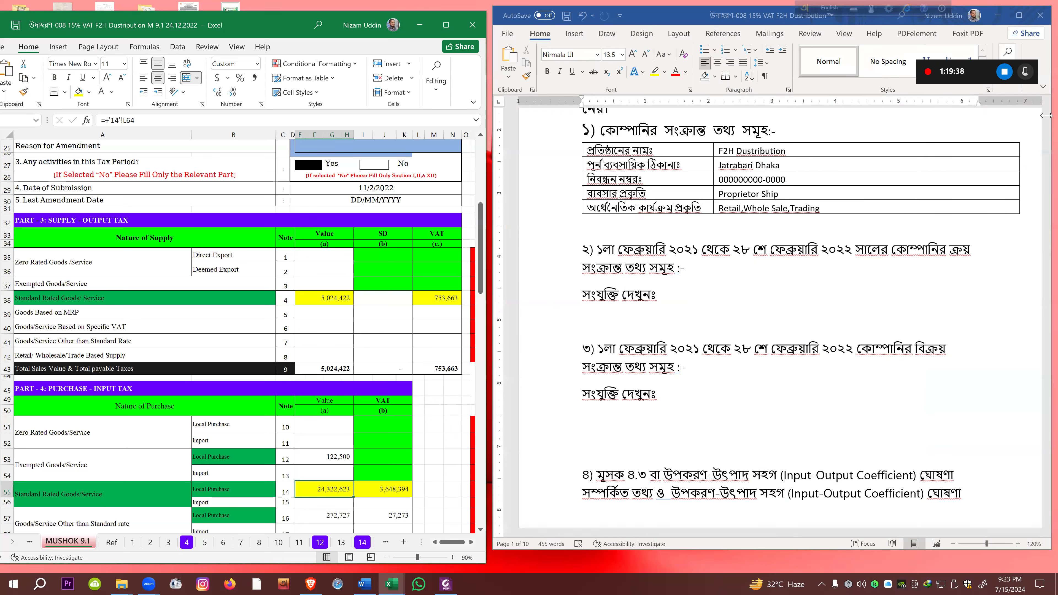
pyautogui.scroll(-3, 1043, 299)
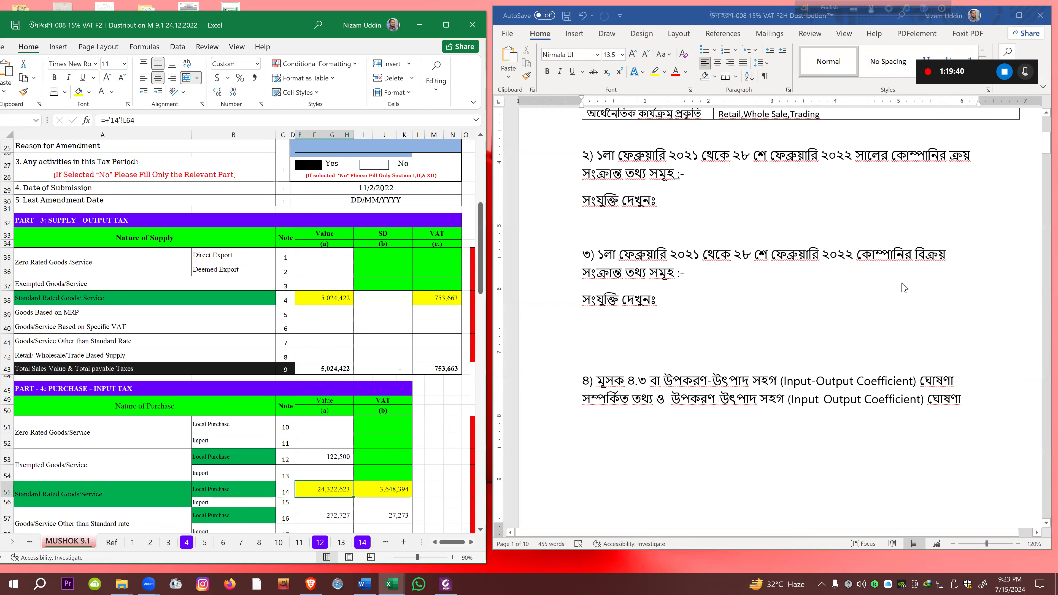
pyautogui.moveTo(1044, 150); pyautogui.dragTo(1035, 480)
pyautogui.scroll(-2, 1033, 479)
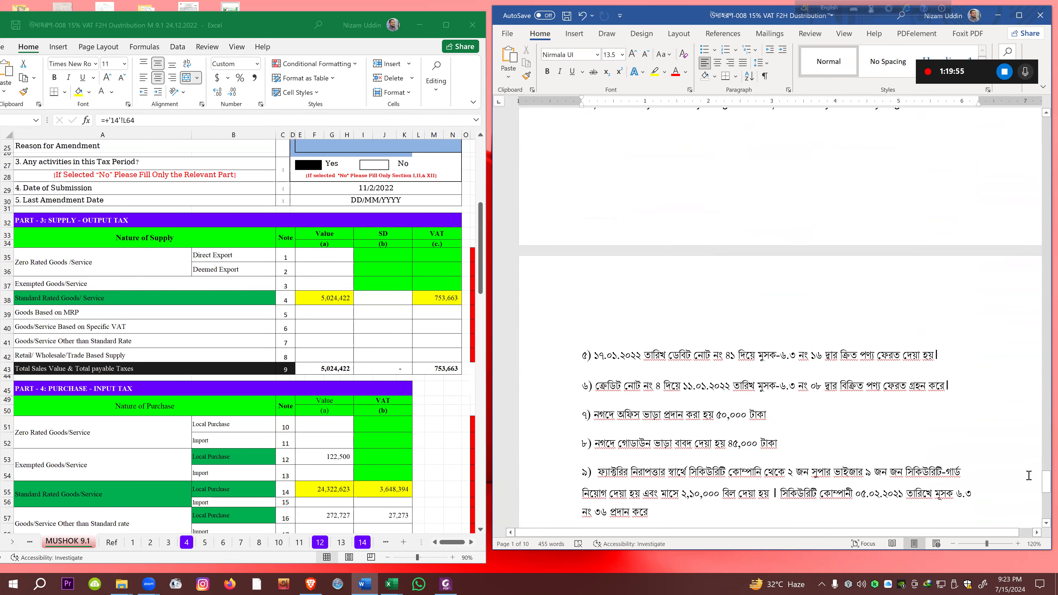
pyautogui.scroll(1, 660, 346)
pyautogui.scroll(-2, 691, 336)
pyautogui.scroll(-1, 695, 335)
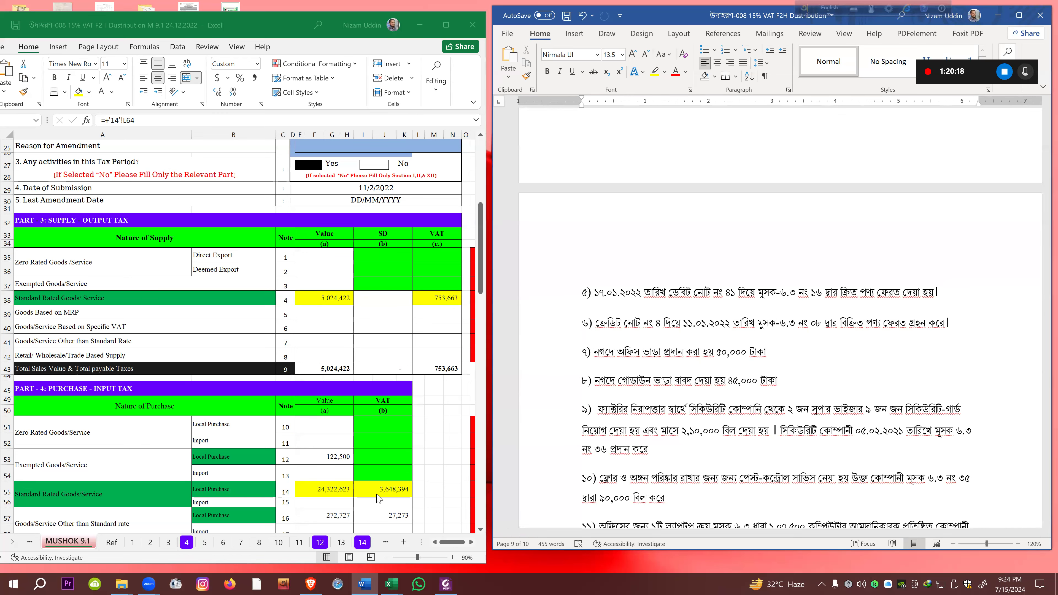
# Fill the Issuance of Debit Note label cell in Part 5 of the MUSHOK 9.1 sheet with yellow
pyautogui.click(441, 474)
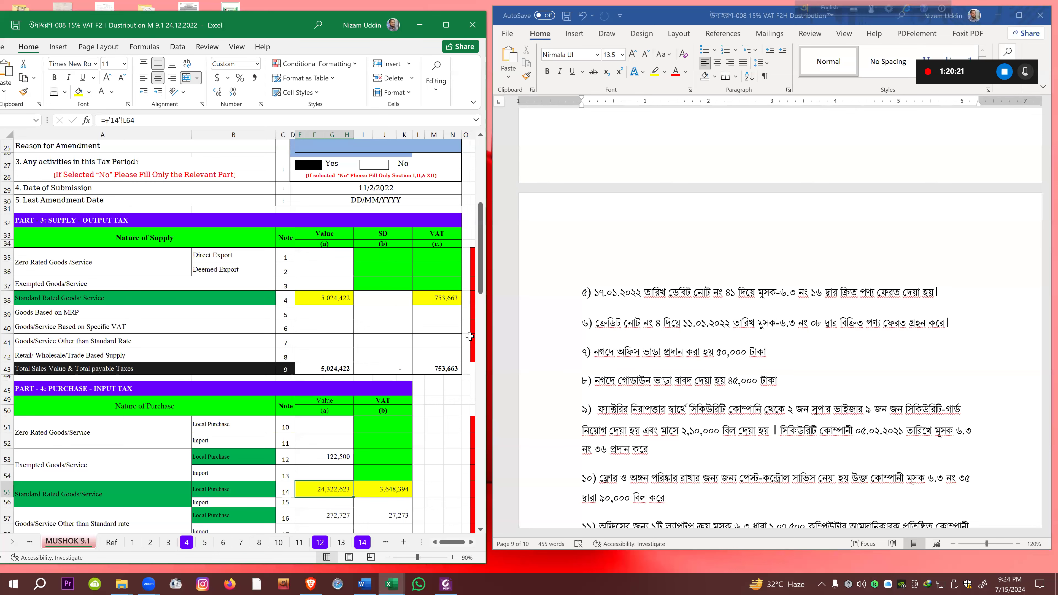
pyautogui.moveTo(483, 285); pyautogui.dragTo(481, 387)
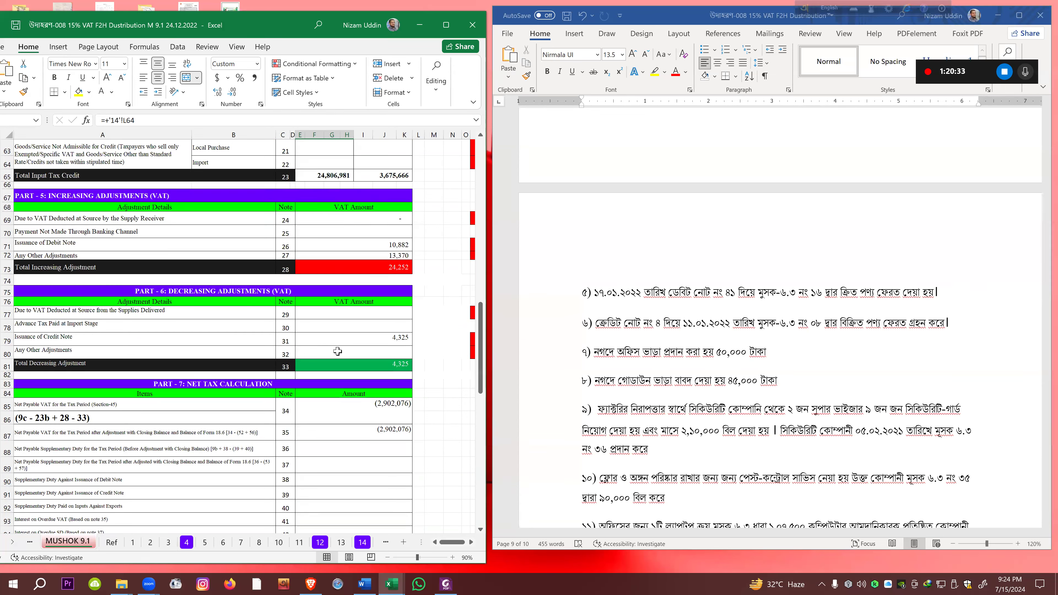
pyautogui.click(114, 246)
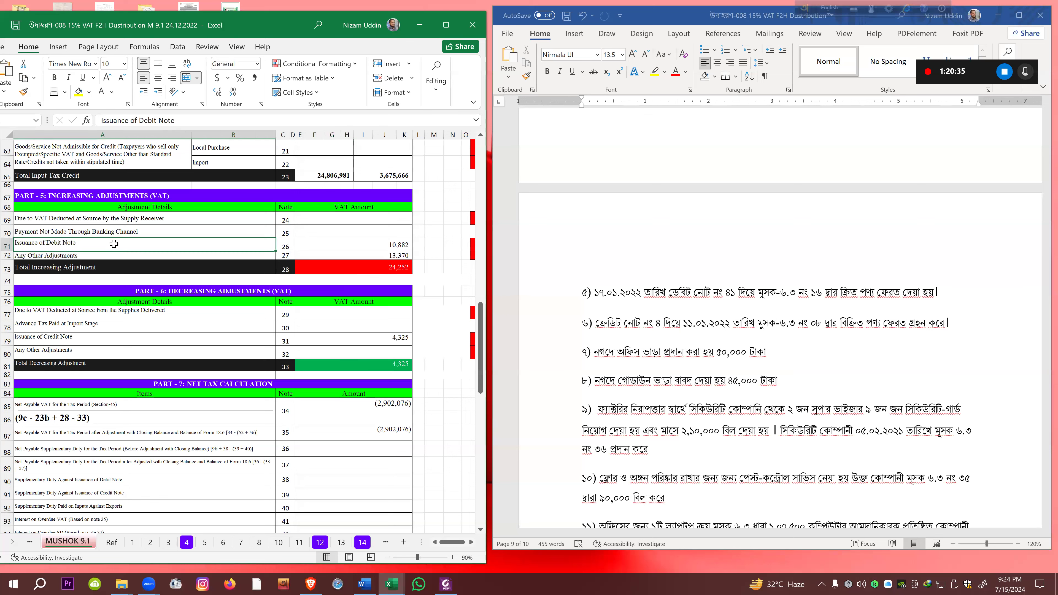
pyautogui.click(79, 92)
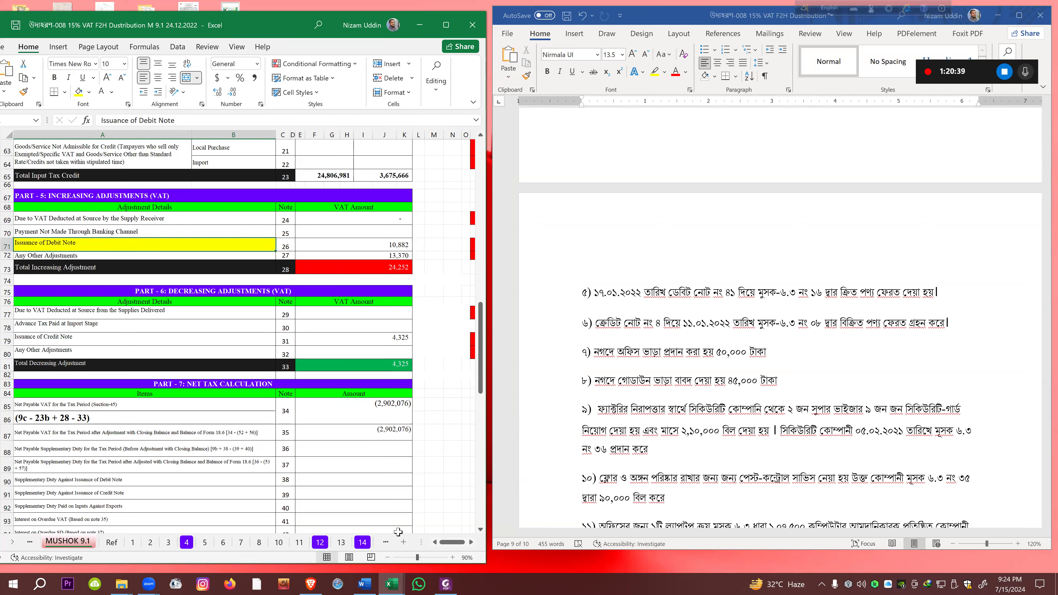
# Compare the debit note No 41 PDF with the Note 26 VAT amount, and return to the Word document
pyautogui.click(445, 583)
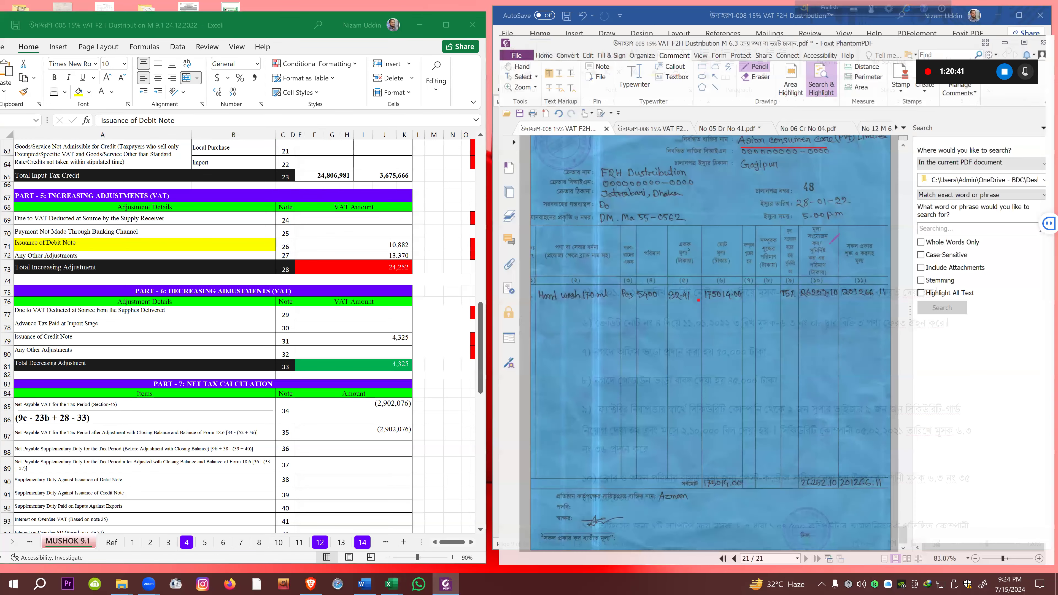
pyautogui.click(727, 121)
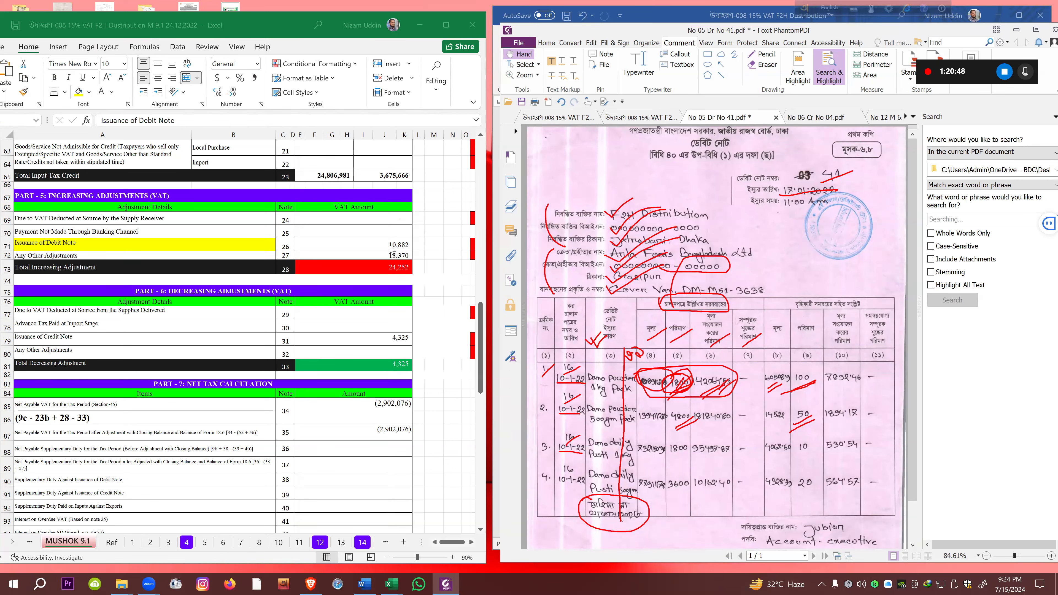
pyautogui.click(377, 240)
pyautogui.click(375, 243)
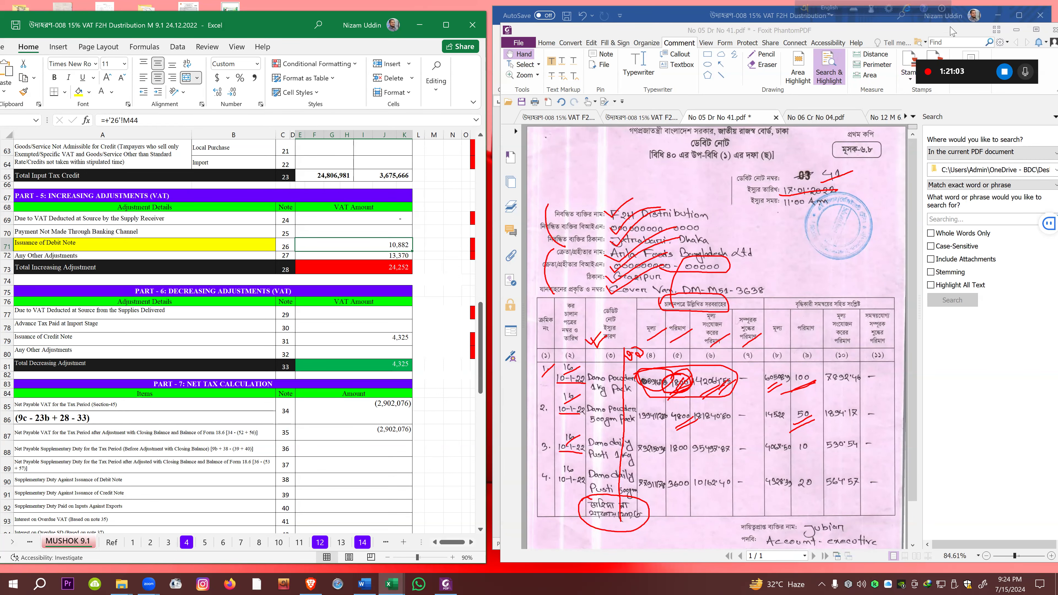
pyautogui.click(658, 19)
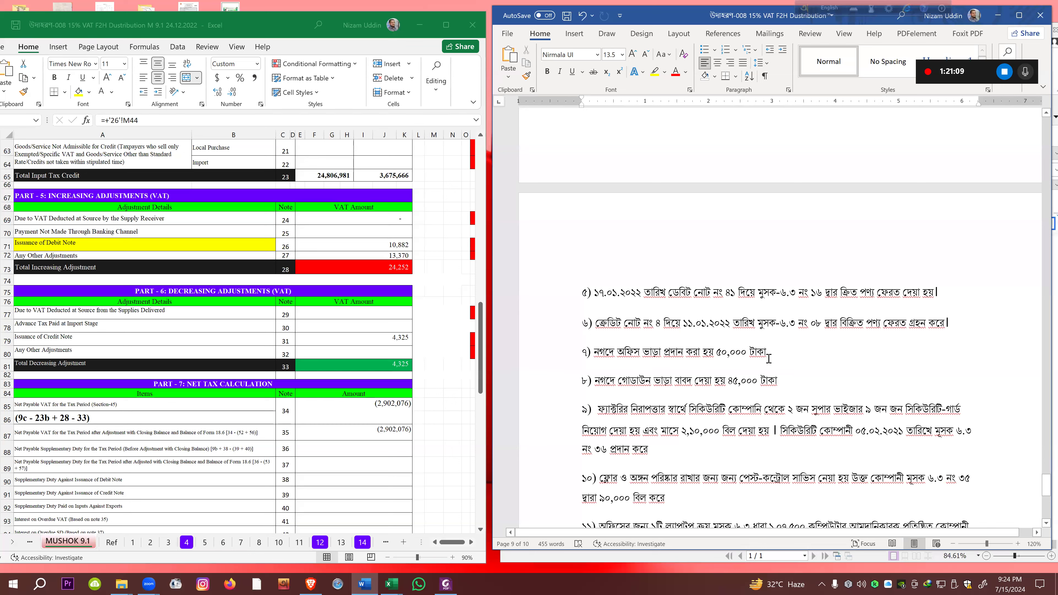
# Select the Note 27 Any Other Adjustments amount in Part 5 and widen the workbook window to show the Sub-from column
pyautogui.click(481, 351)
pyautogui.moveTo(483, 315)
pyautogui.mouseDown()
pyautogui.moveTo(485, 276)
pyautogui.moveTo(482, 306)
pyautogui.mouseUp()
pyautogui.click(380, 398)
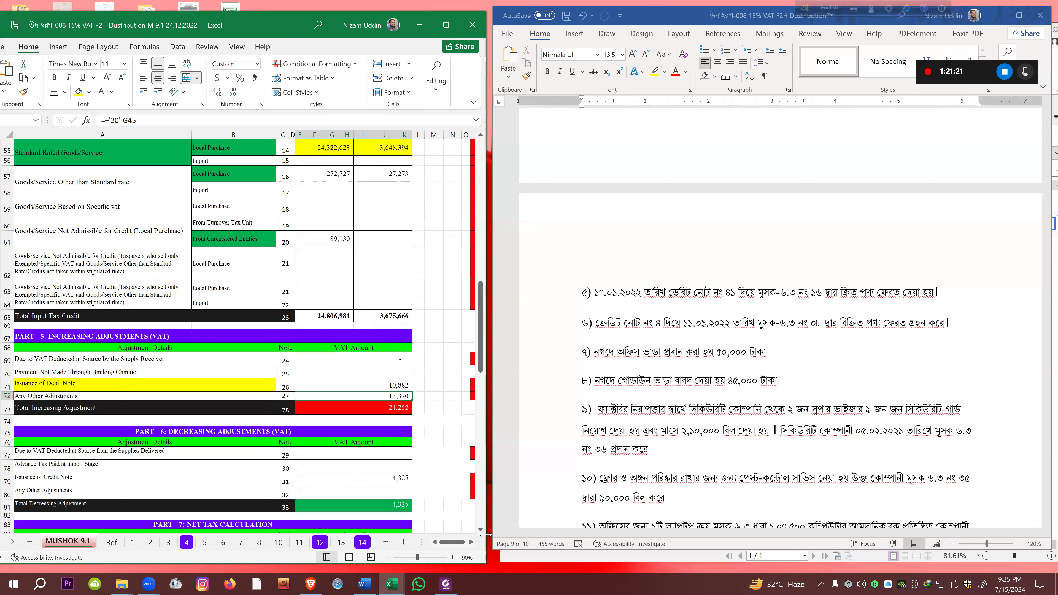
pyautogui.moveTo(486, 534); pyautogui.dragTo(579, 534)
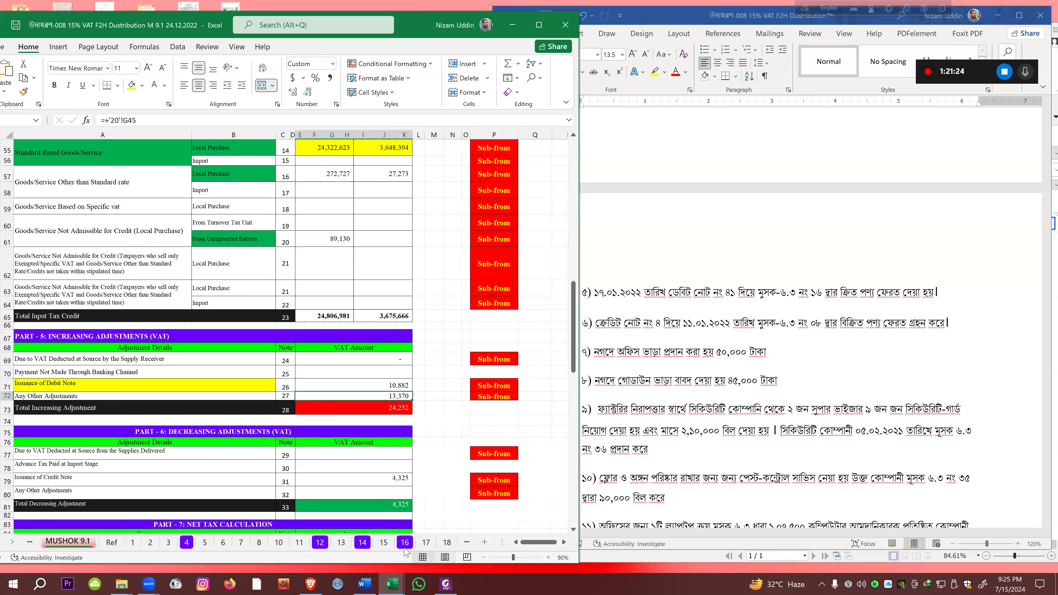
# Open the Note-20 sub-form sheet and move it between sheets 17 and 18
pyautogui.click(14, 542)
pyautogui.click(14, 541)
pyautogui.click(14, 542)
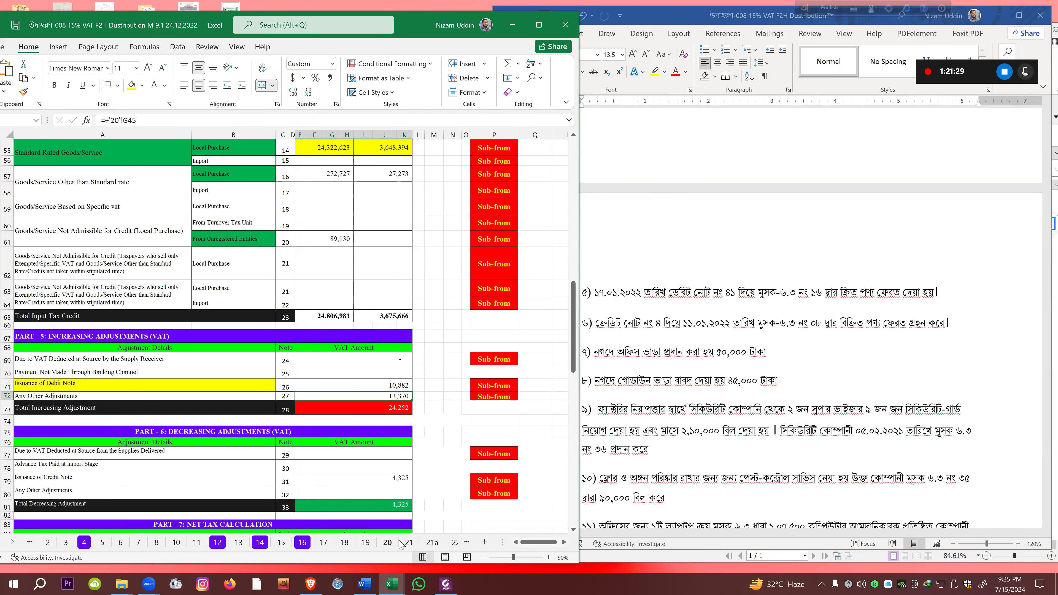
pyautogui.click(389, 542)
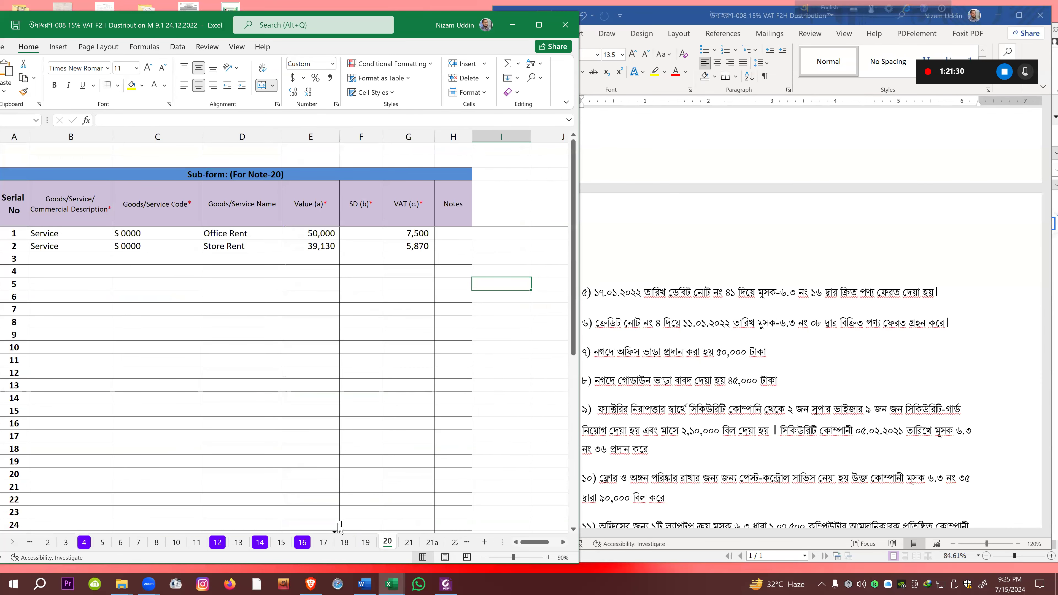
pyautogui.moveTo(338, 526); pyautogui.dragTo(335, 527)
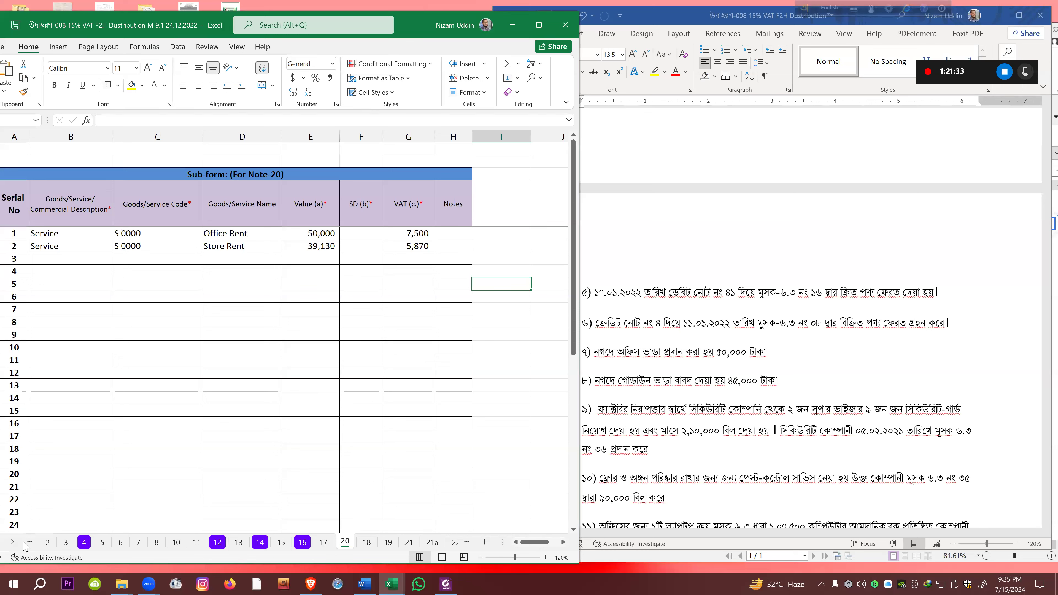
# Look at the Note-27 sub-form sheet and go back to the Note-20 sub-form
pyautogui.click(15, 543)
pyautogui.click(15, 543)
pyautogui.click(14, 543)
pyautogui.click(14, 543)
pyautogui.click(15, 543)
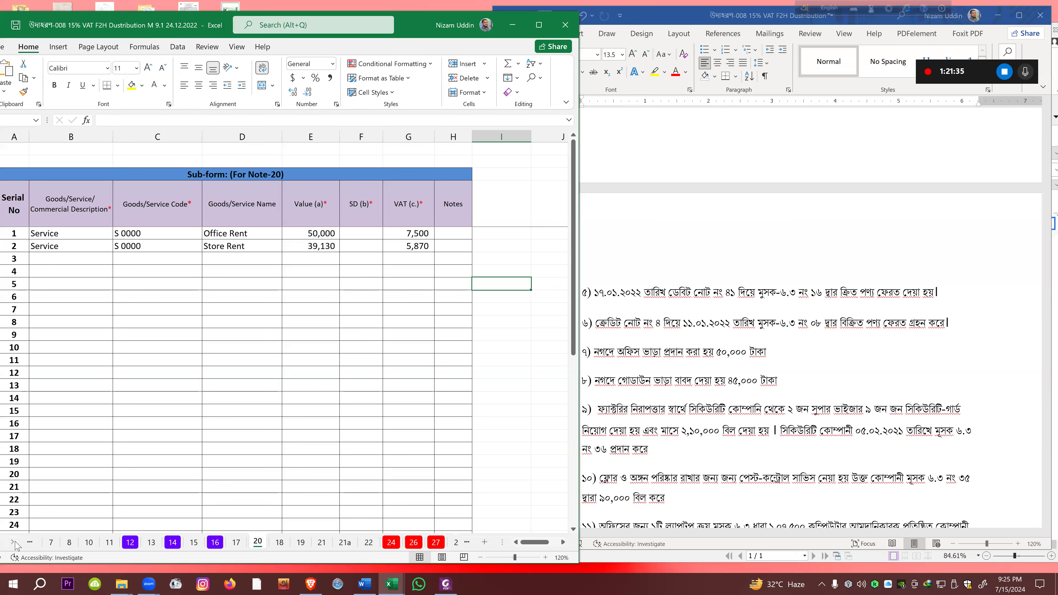
pyautogui.click(434, 543)
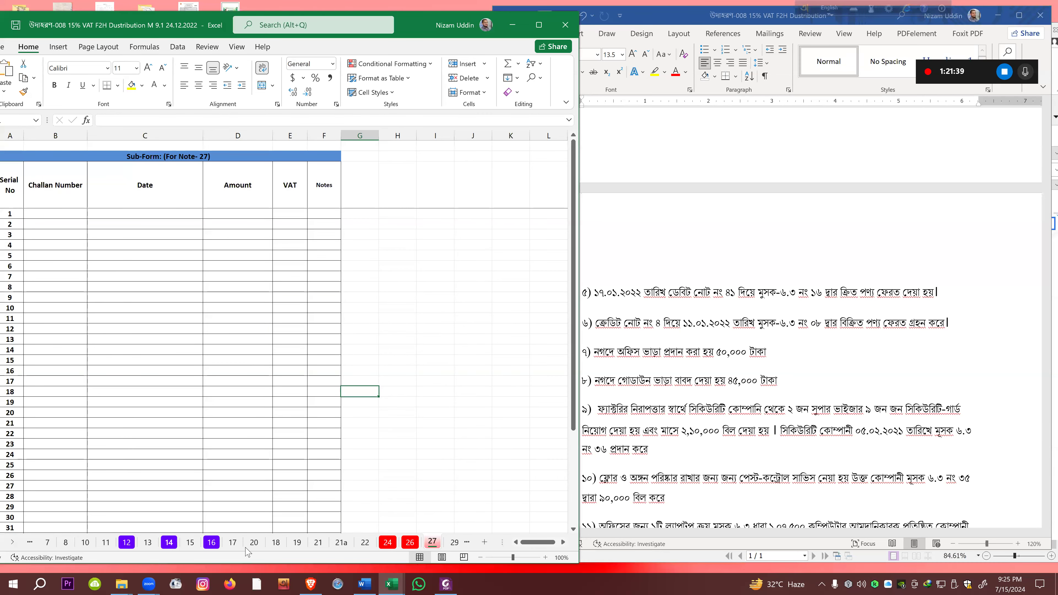
pyautogui.click(252, 545)
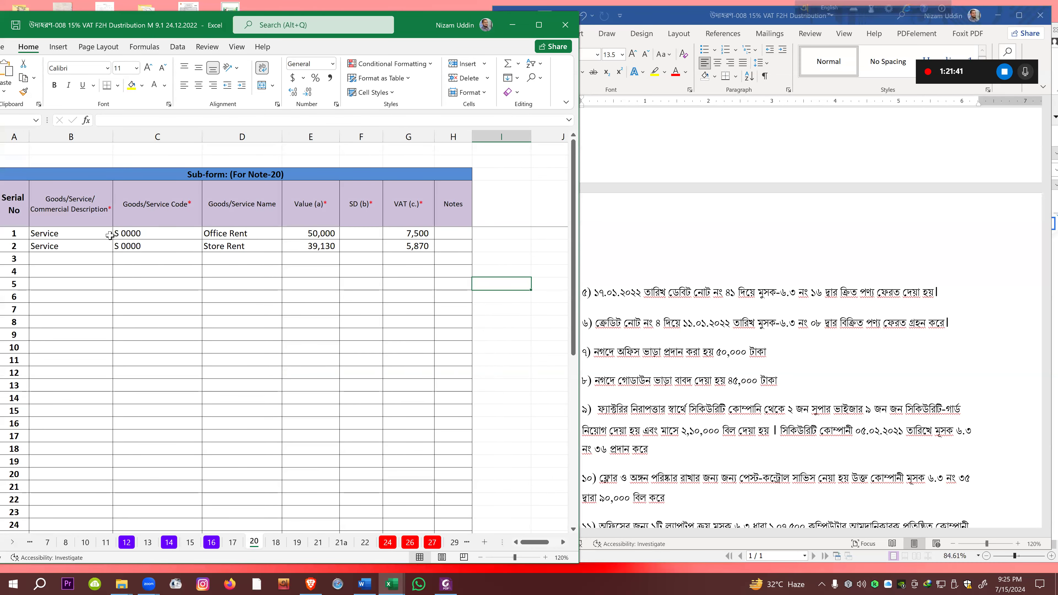
# Go through the Office Rent row of the Note-20 sub-form, from its description to its value and VAT
pyautogui.click(69, 233)
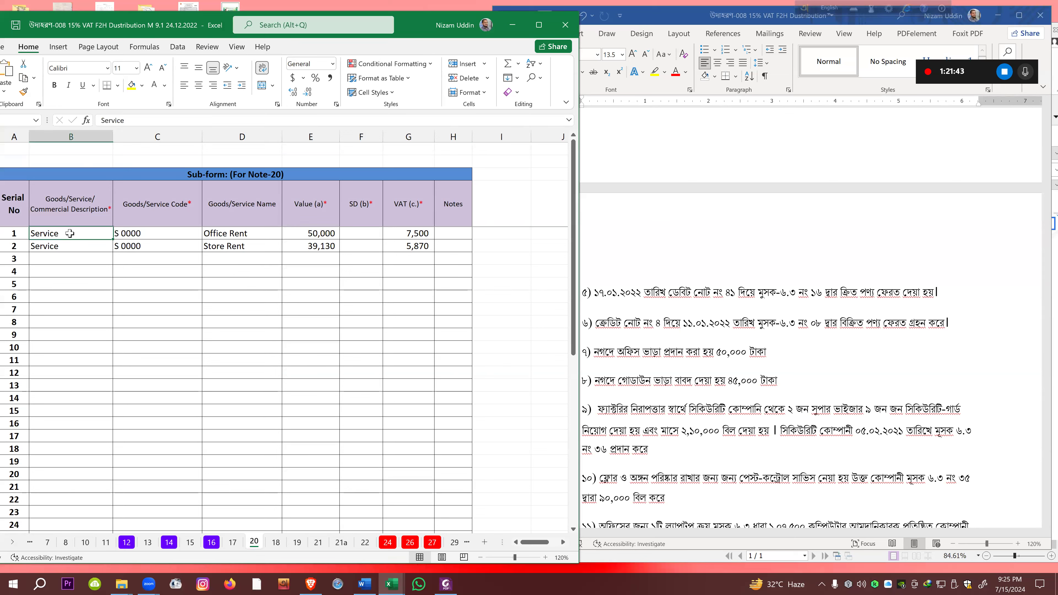
pyautogui.click(251, 234)
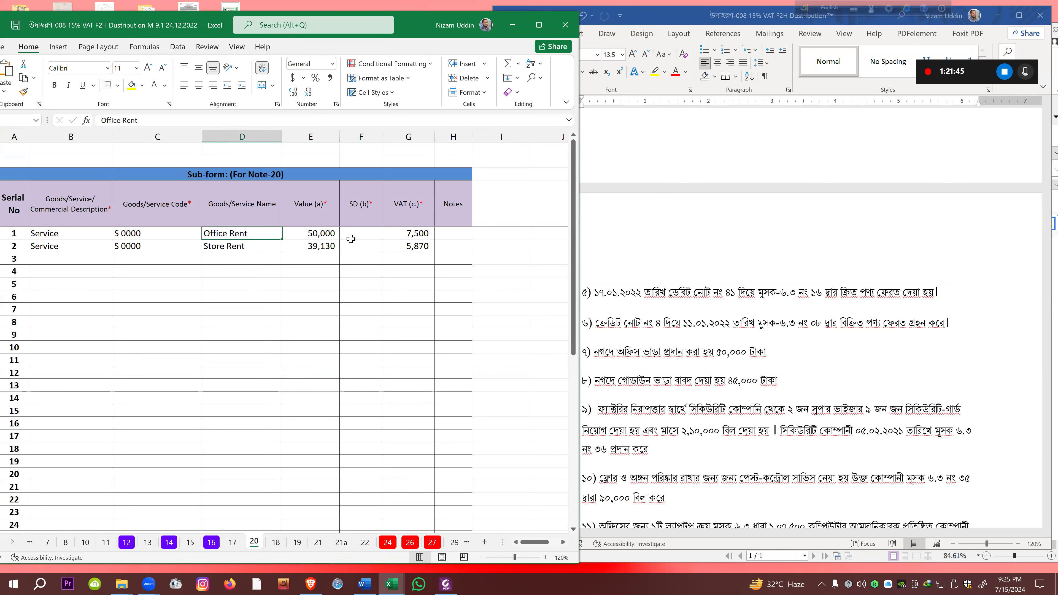
pyautogui.click(331, 233)
pyautogui.click(402, 233)
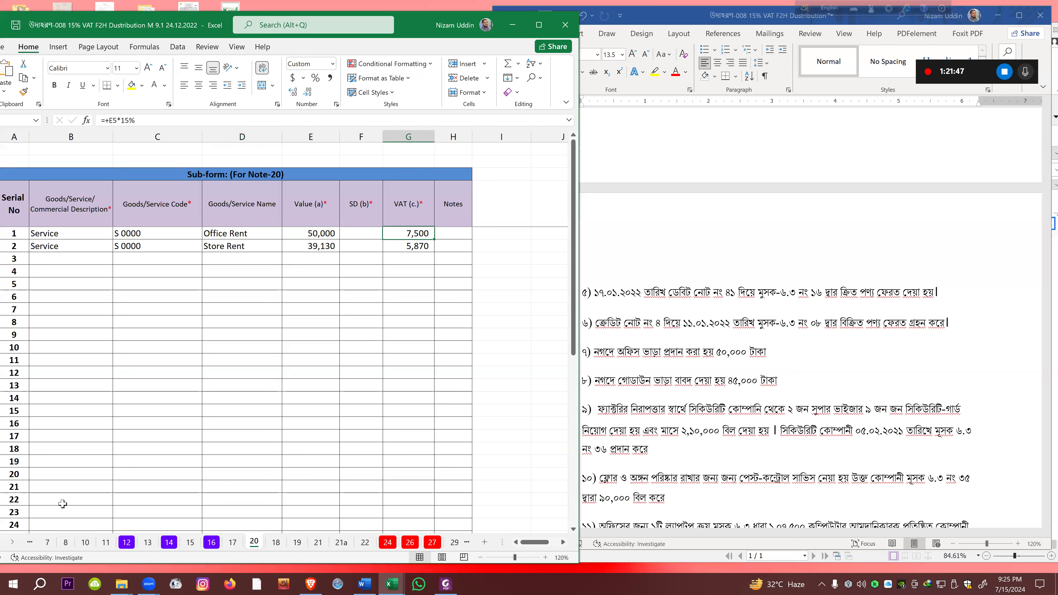
# Move the workbook window fully into view and open the MUSHOK 9.1 sheet
pyautogui.click(15, 542)
pyautogui.click(14, 542)
pyautogui.click(14, 541)
pyautogui.click(15, 541)
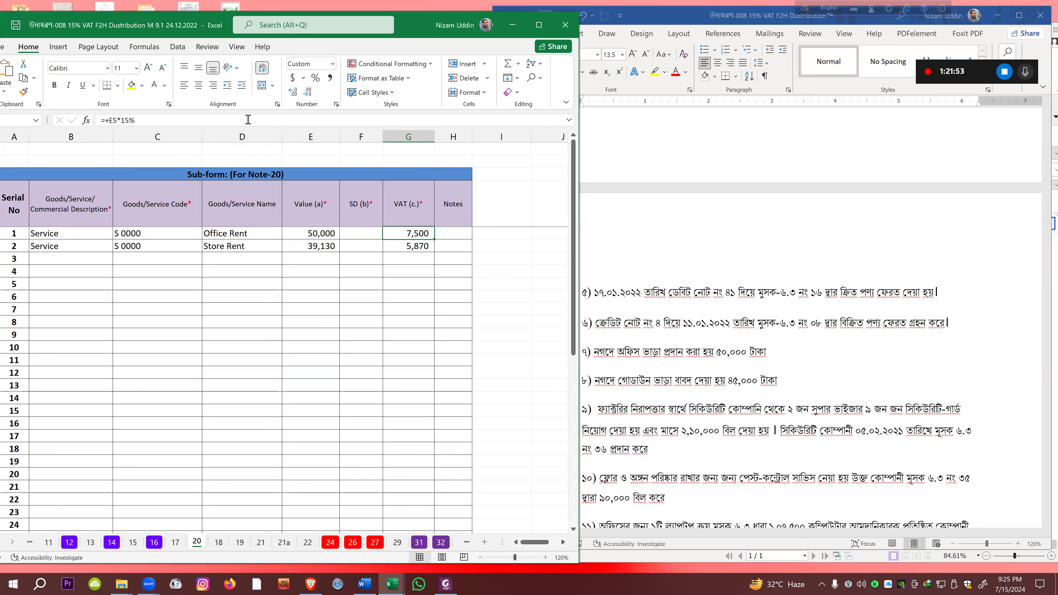
pyautogui.moveTo(136, 25); pyautogui.dragTo(168, 22)
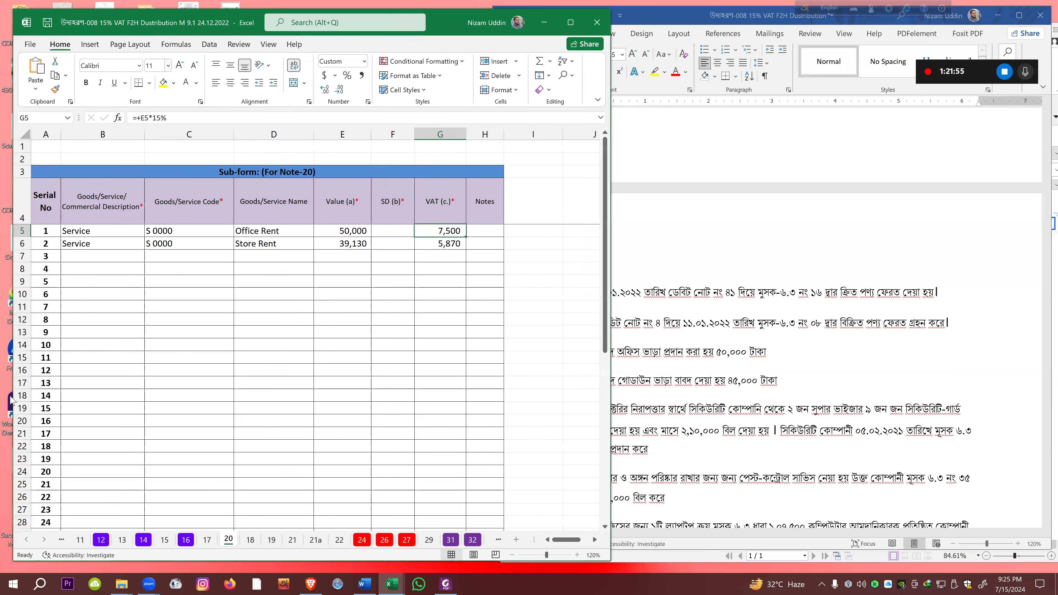
pyautogui.click(27, 540)
pyautogui.click(27, 540)
pyautogui.click(28, 540)
pyautogui.click(28, 540)
pyautogui.click(27, 540)
pyautogui.click(28, 540)
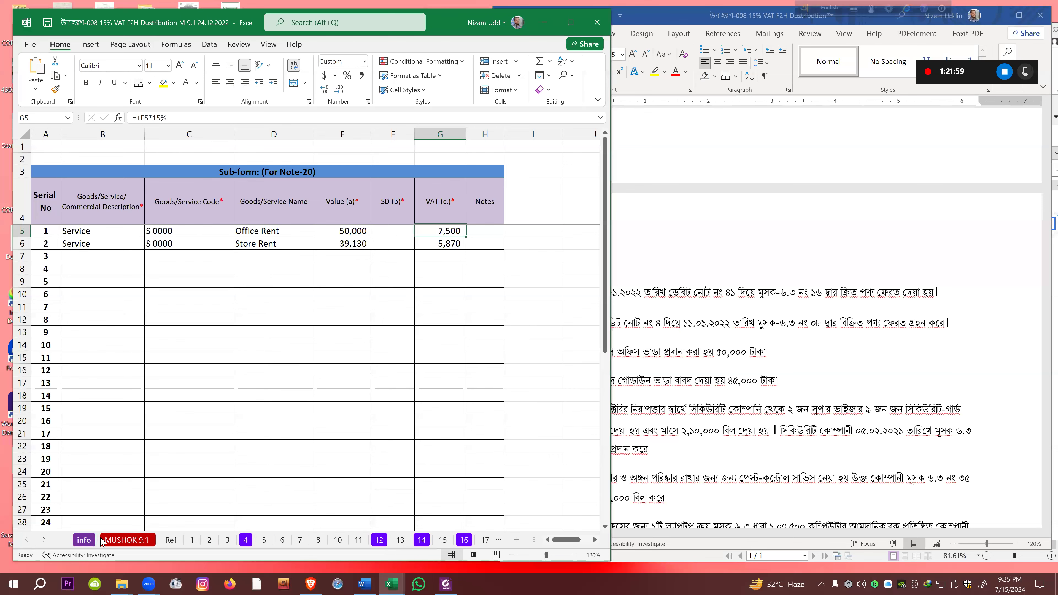
pyautogui.click(126, 538)
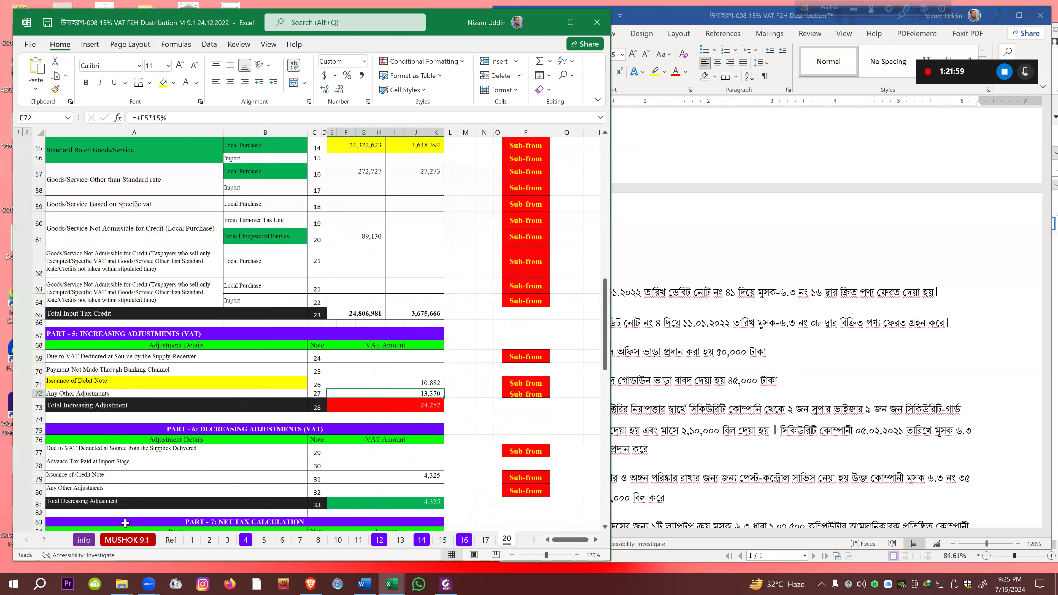
# Compare the Note 20 unregistered-entities value with the Note 27 Any Other Adjustments amount, and switch to the Word document
pyautogui.click(362, 231)
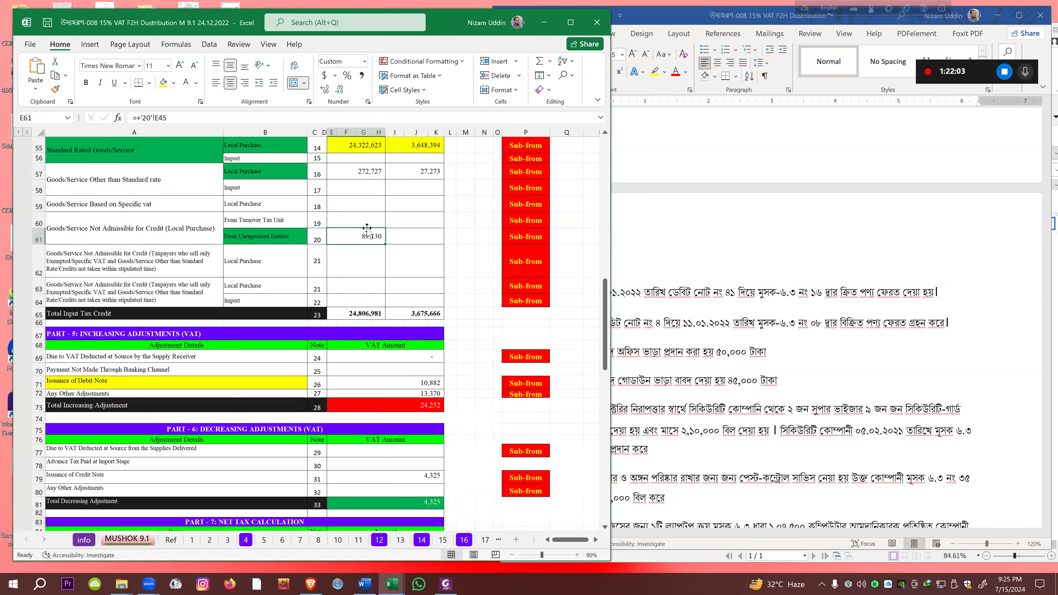
pyautogui.click(389, 395)
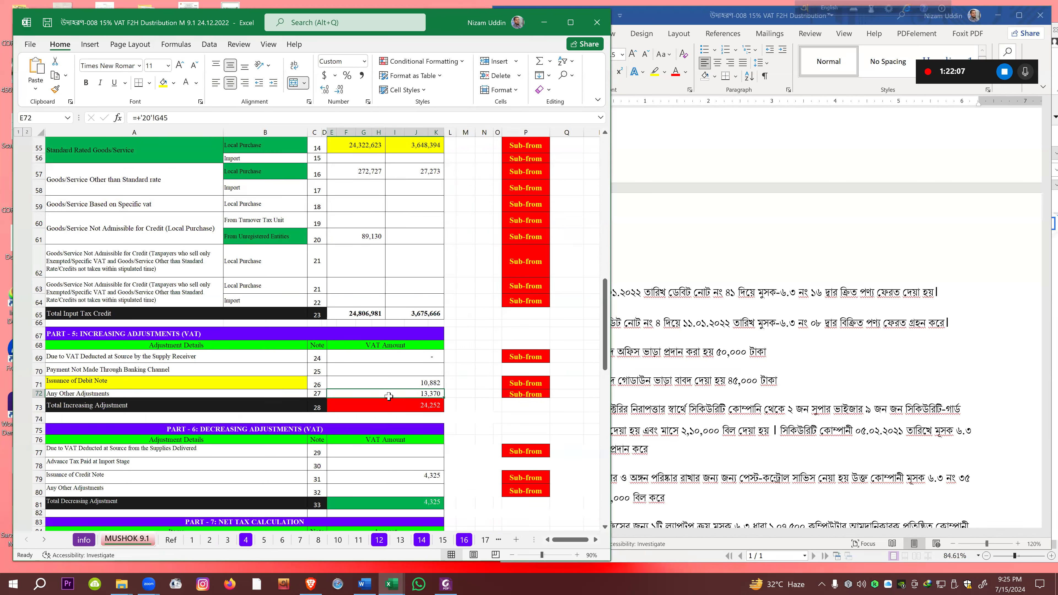
pyautogui.click(351, 235)
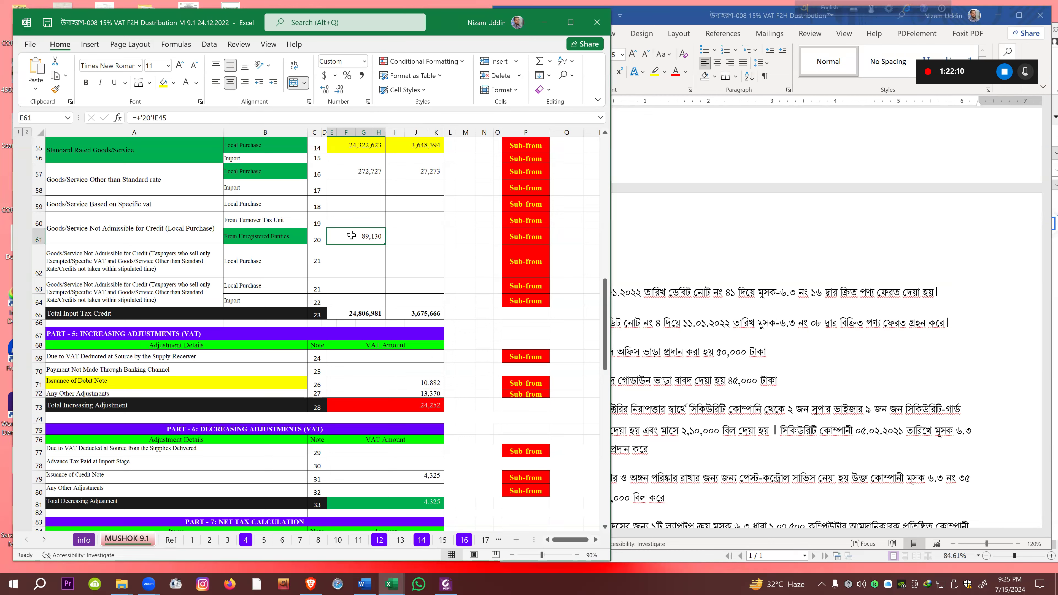
pyautogui.click(373, 395)
pyautogui.click(341, 239)
pyautogui.click(648, 389)
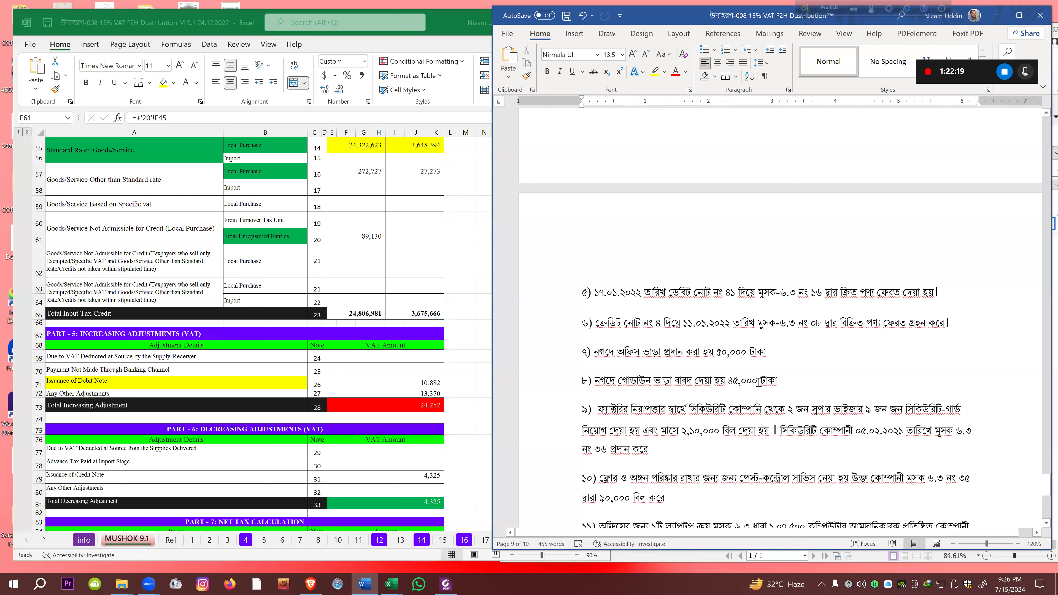
# Return to the workbook, widen its window and open the Note-20 sub-form sheet
pyautogui.click(369, 474)
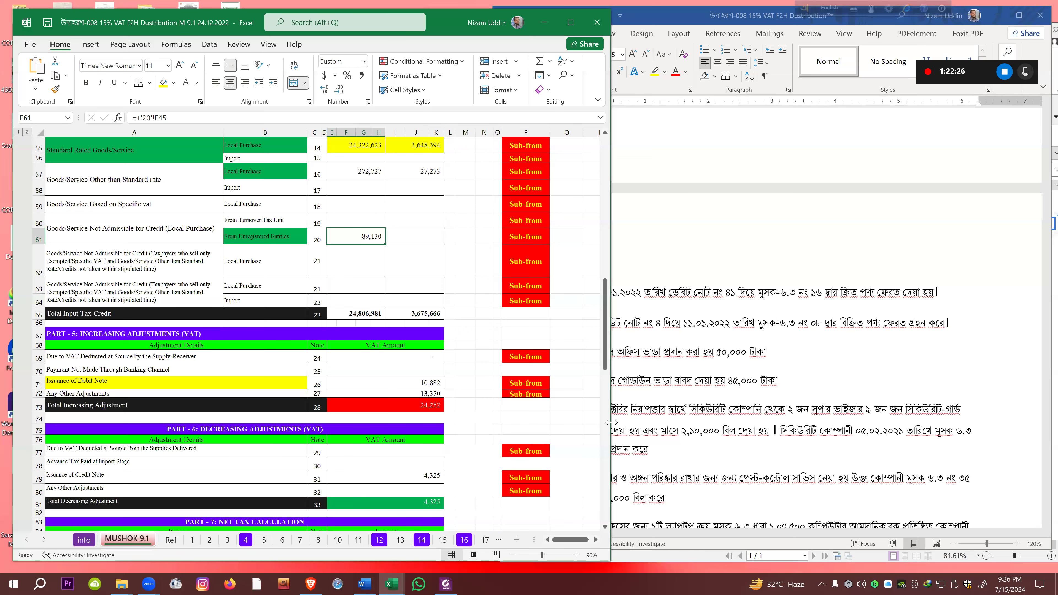
pyautogui.moveTo(687, 495); pyautogui.dragTo(841, 495)
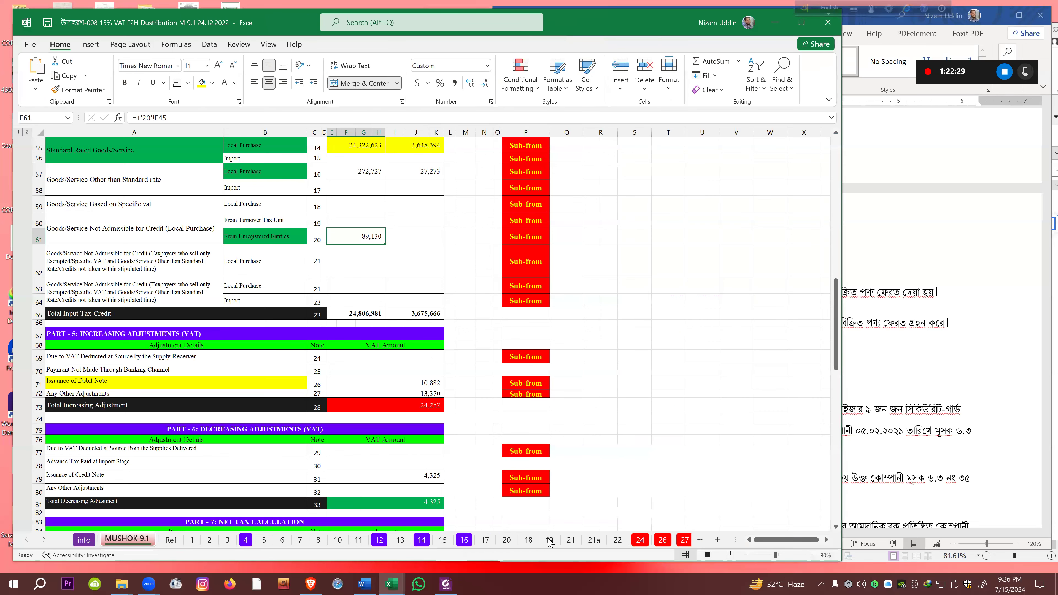
pyautogui.click(507, 539)
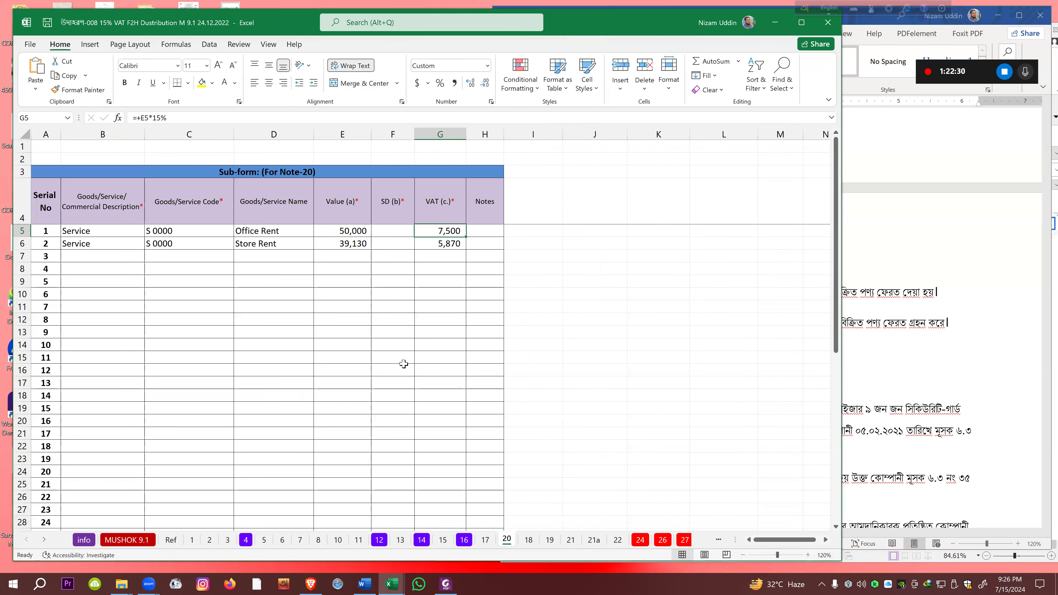
# Review the description, name, value and VAT of the Office Rent and Store Rent rows in the Note-20 sub-form
pyautogui.click(96, 230)
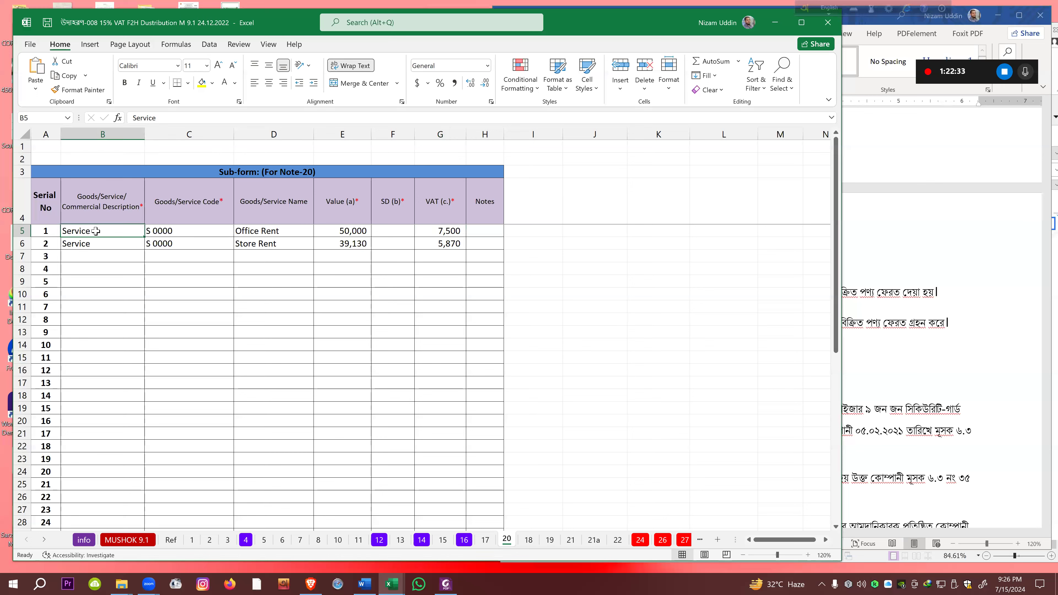
pyautogui.click(254, 232)
pyautogui.click(352, 232)
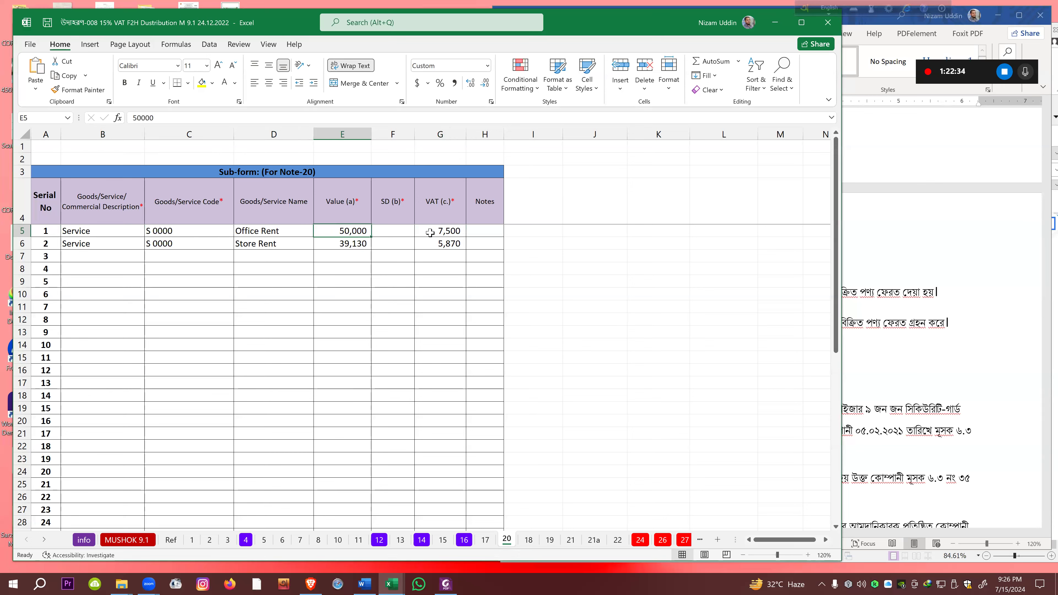
pyautogui.click(435, 233)
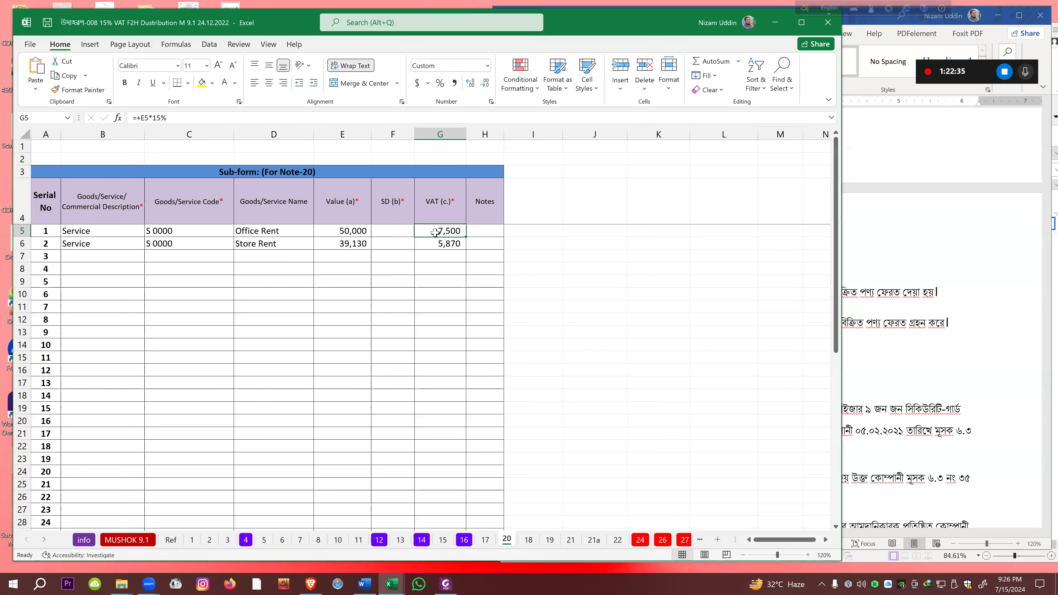
pyautogui.click(82, 243)
pyautogui.click(250, 242)
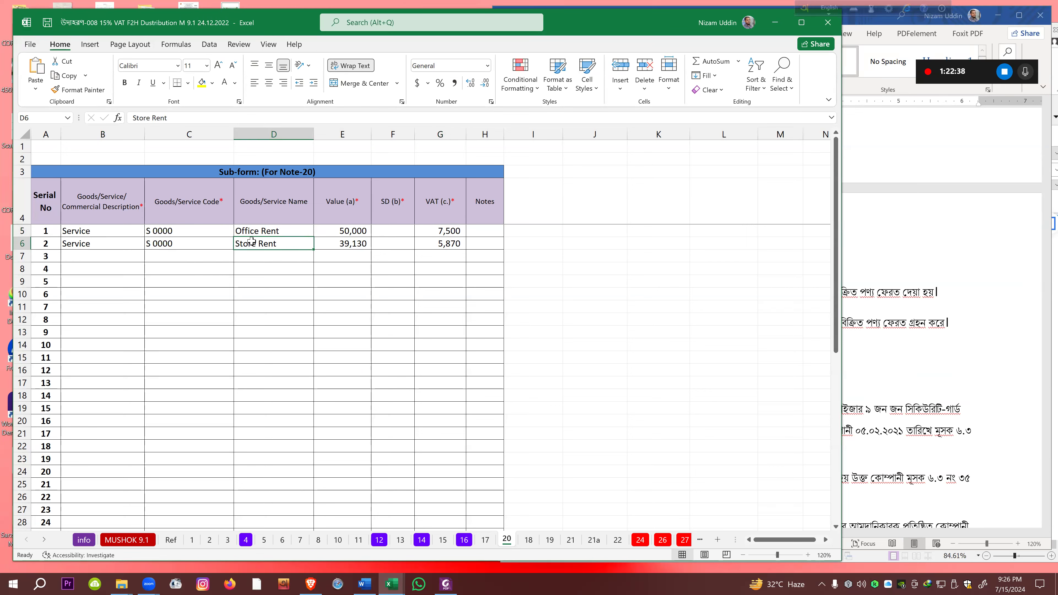
pyautogui.click(360, 244)
pyautogui.click(434, 243)
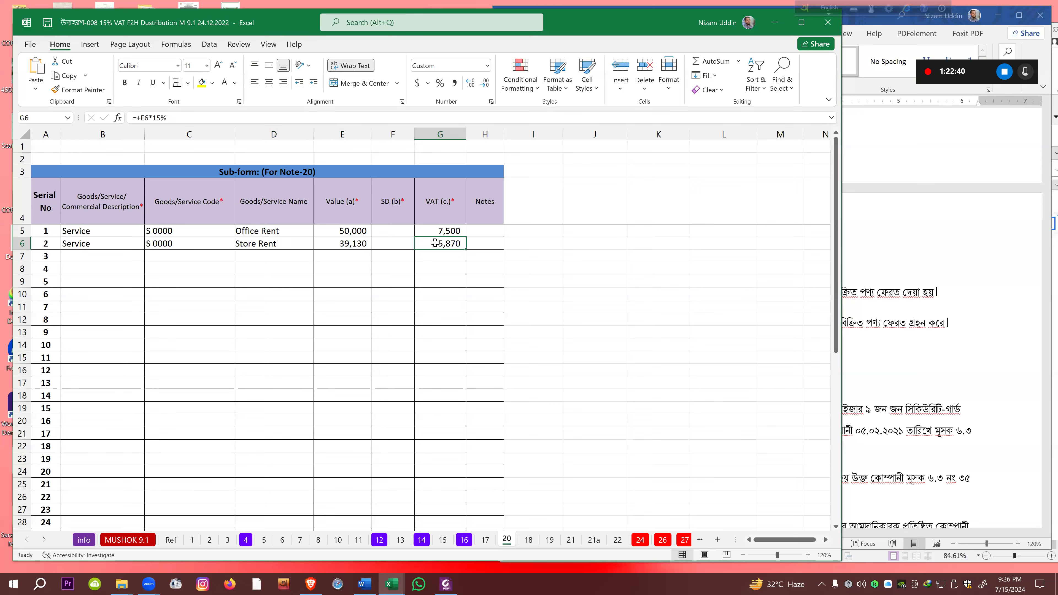
# Highlight the godown rent amount in transaction 8 and the office rent amount in transaction 7 of the Word document
pyautogui.click(921, 359)
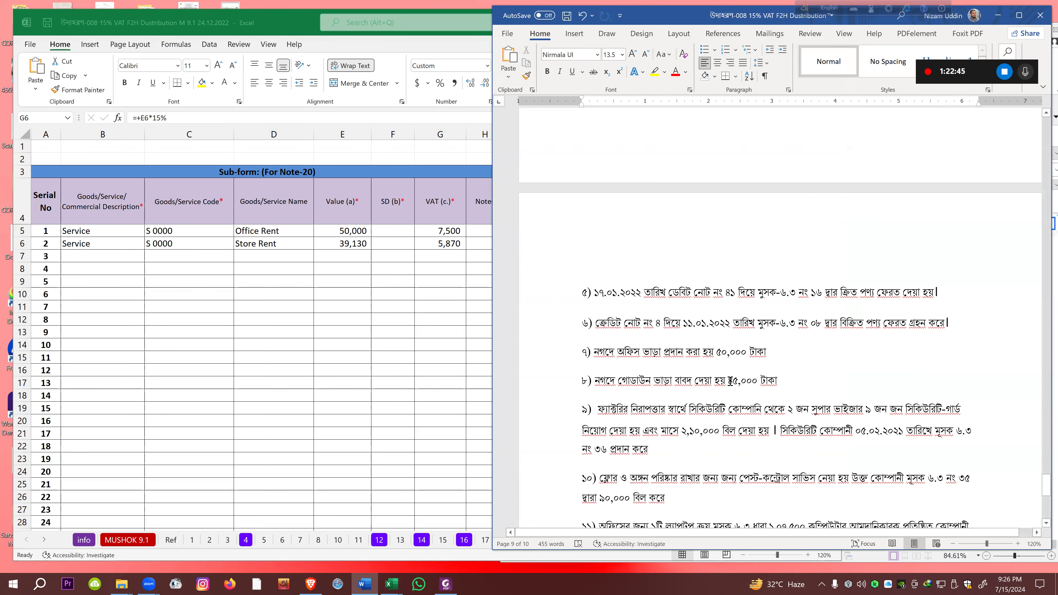
pyautogui.moveTo(729, 381); pyautogui.dragTo(760, 382)
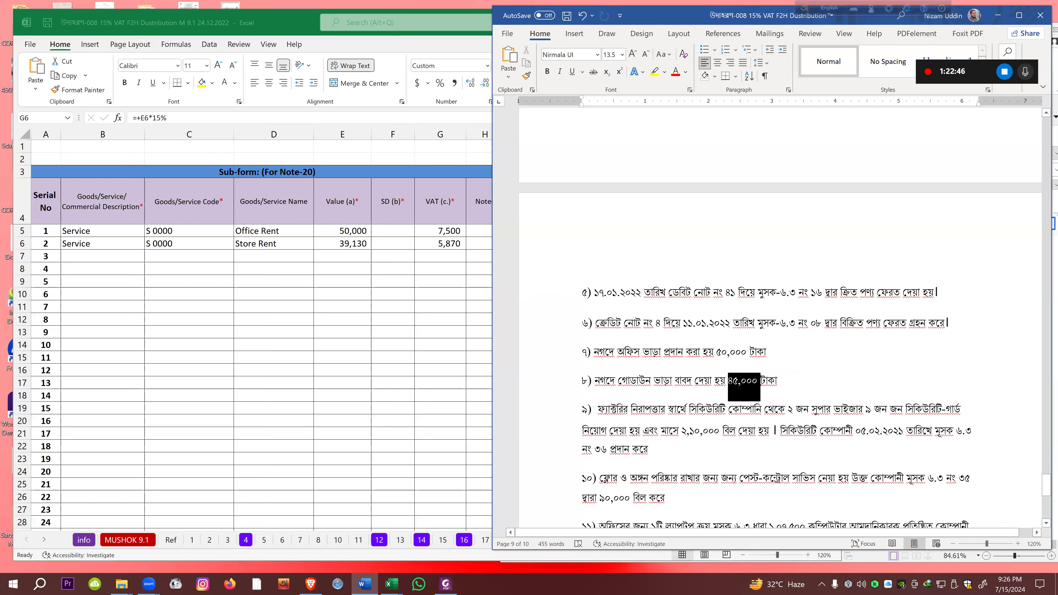
pyautogui.click(718, 354)
pyautogui.doubleClick(718, 354)
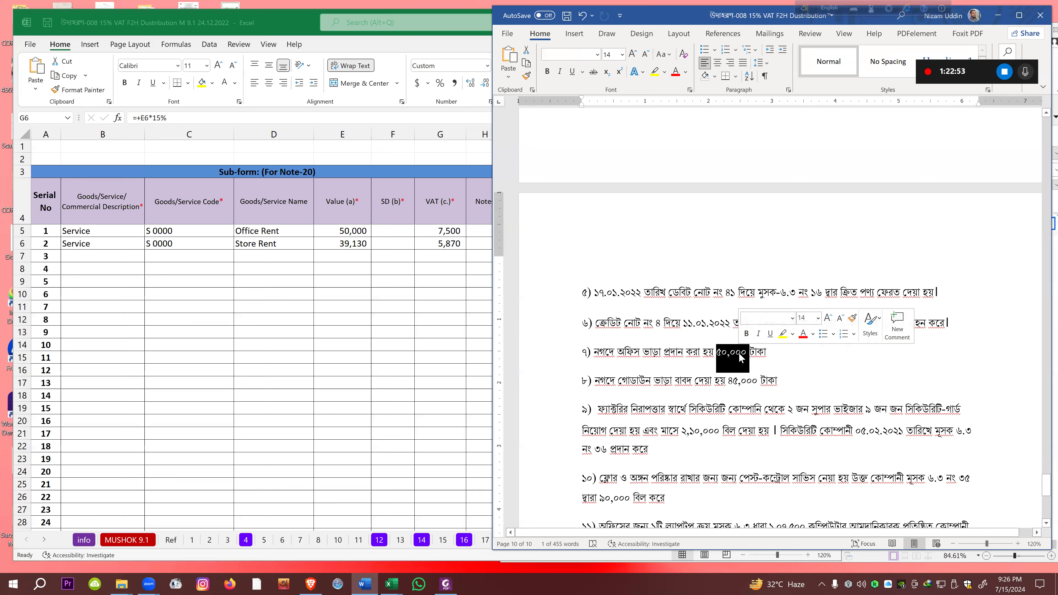
pyautogui.click(730, 354)
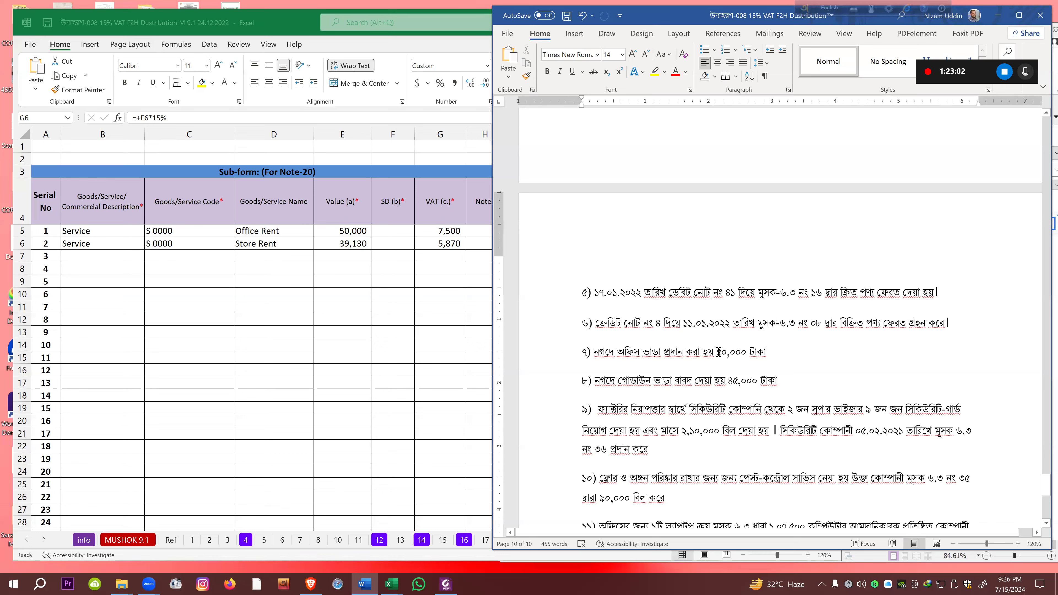
pyautogui.moveTo(719, 352); pyautogui.dragTo(750, 352)
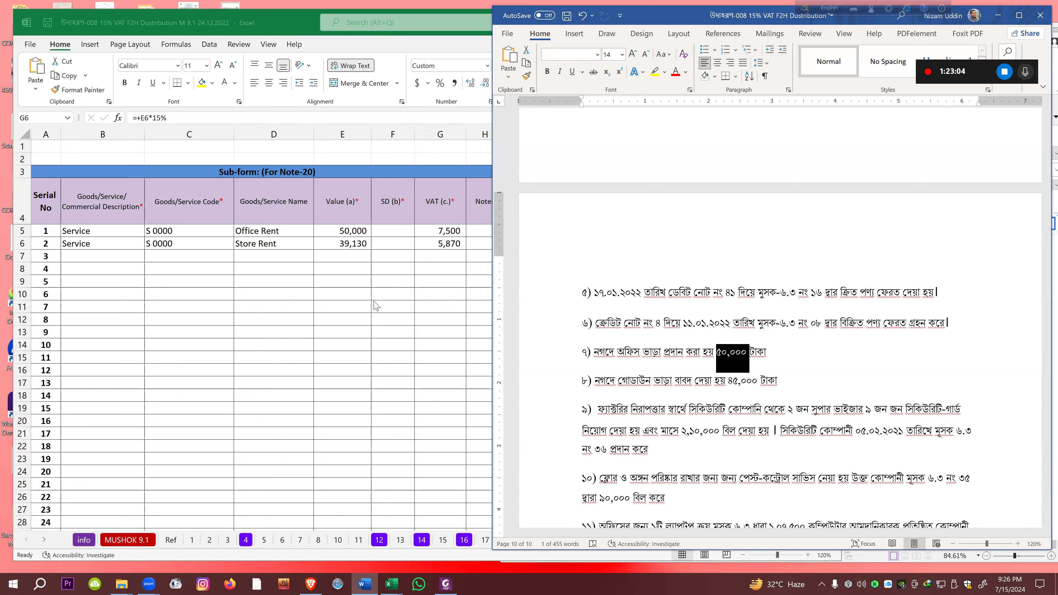
# Highlight the godown rent amount in transaction 8 again and inspect the Store Rent value formula in the Note-20 sub-form
pyautogui.click(391, 583)
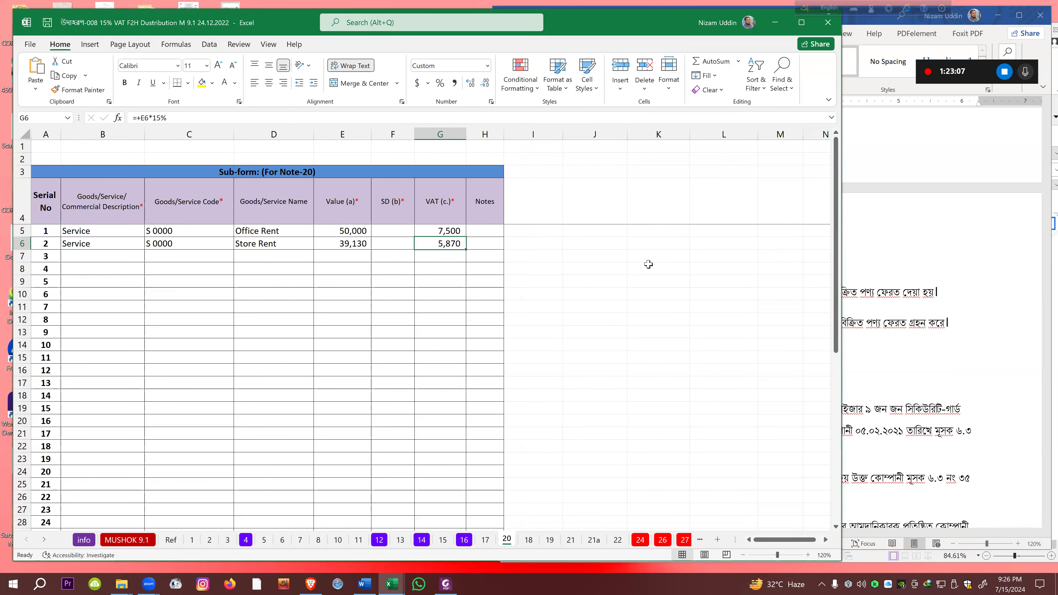
pyautogui.click(932, 350)
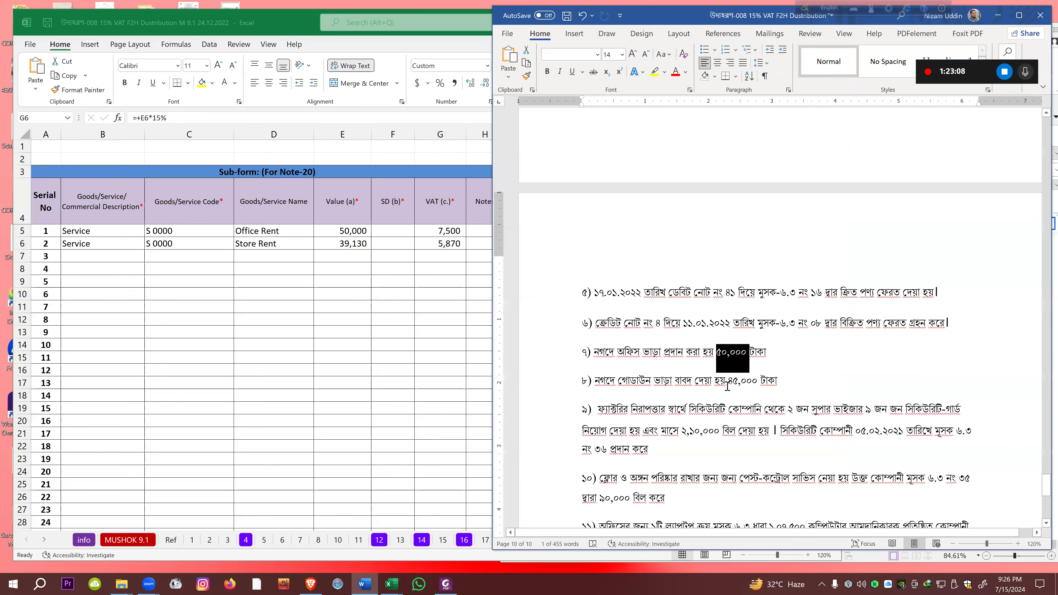
pyautogui.moveTo(728, 382); pyautogui.dragTo(759, 382)
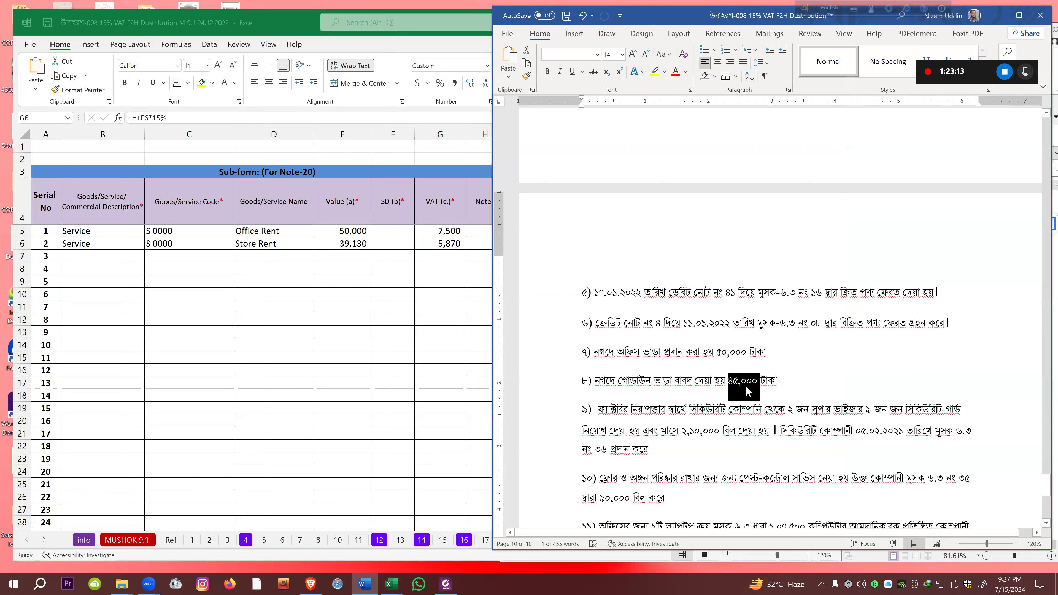
pyautogui.click(417, 248)
pyautogui.click(441, 270)
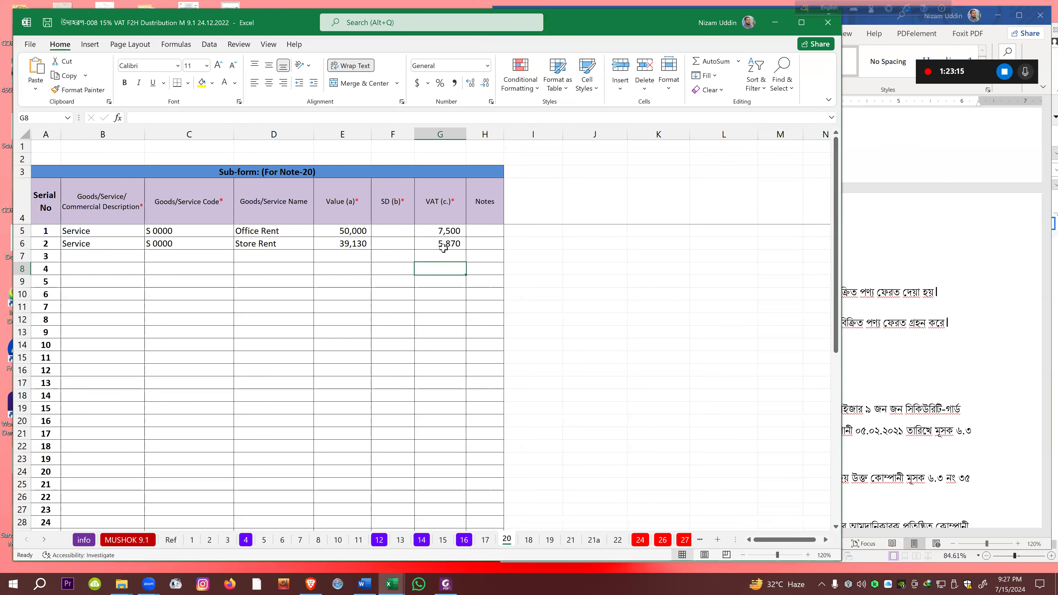
pyautogui.click(330, 244)
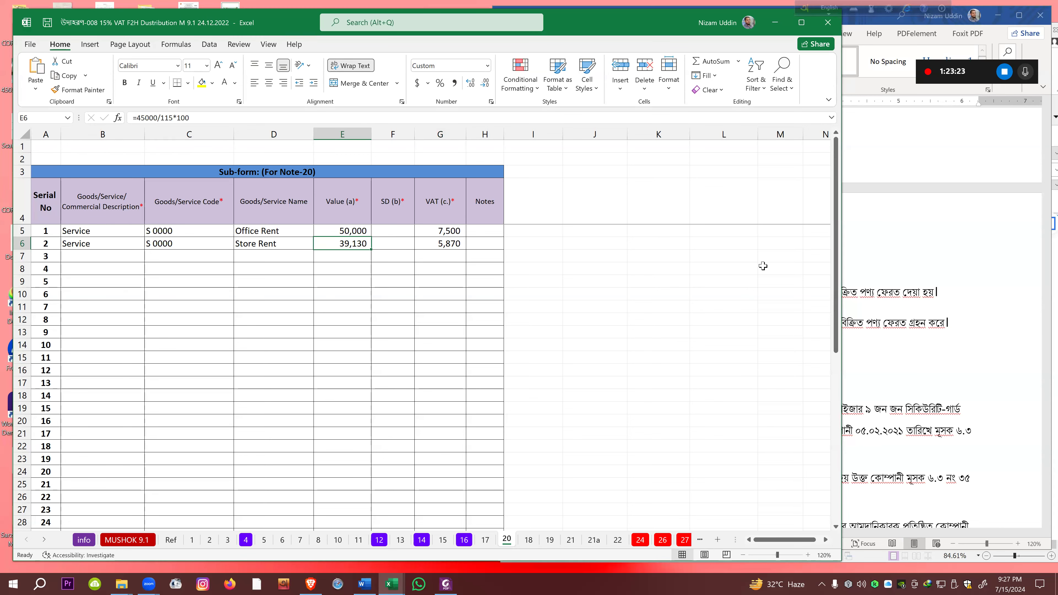
# Check the value and VAT totals at the end of the Note-20 sub-form
pyautogui.moveTo(836, 279); pyautogui.dragTo(739, 463)
pyautogui.click(334, 517)
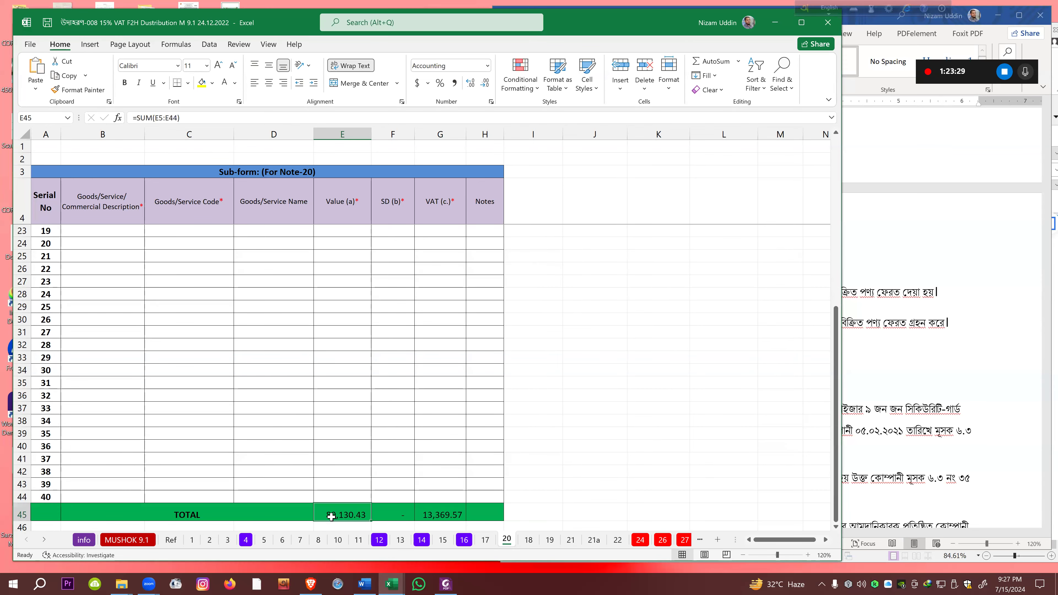
pyautogui.click(433, 514)
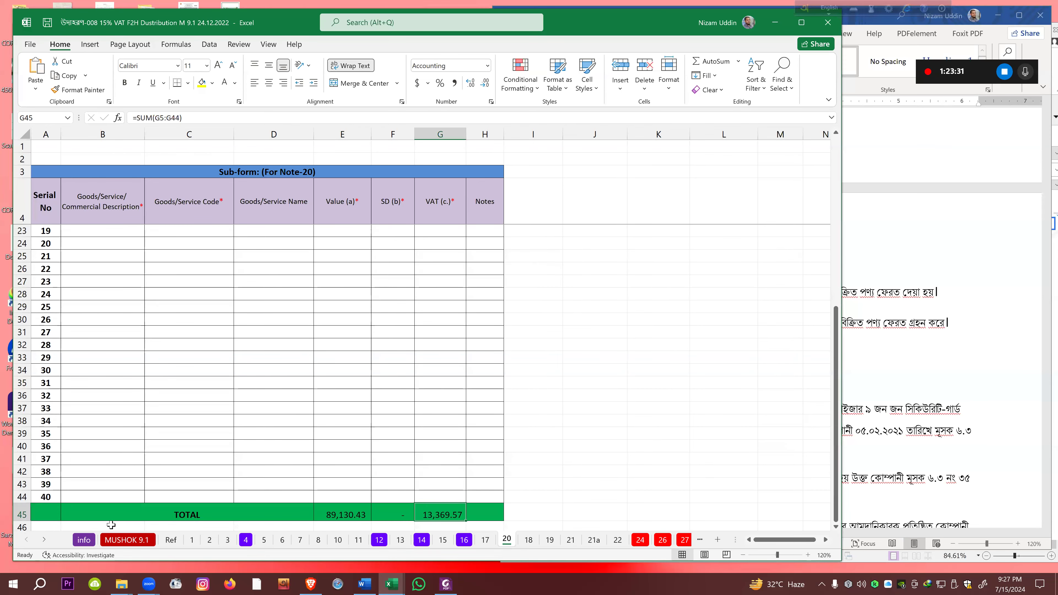
# Match the Note 27 and Note 20 amounts on the MUSHOK 9.1 sheet with the sub-form totals, and return to the Word document
pyautogui.click(121, 539)
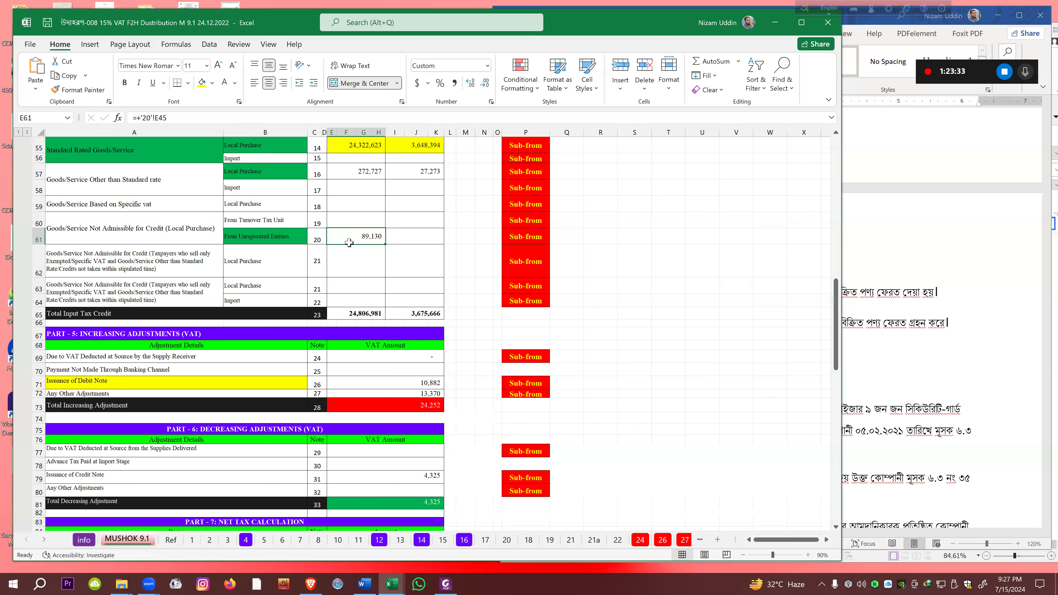
pyautogui.click(378, 392)
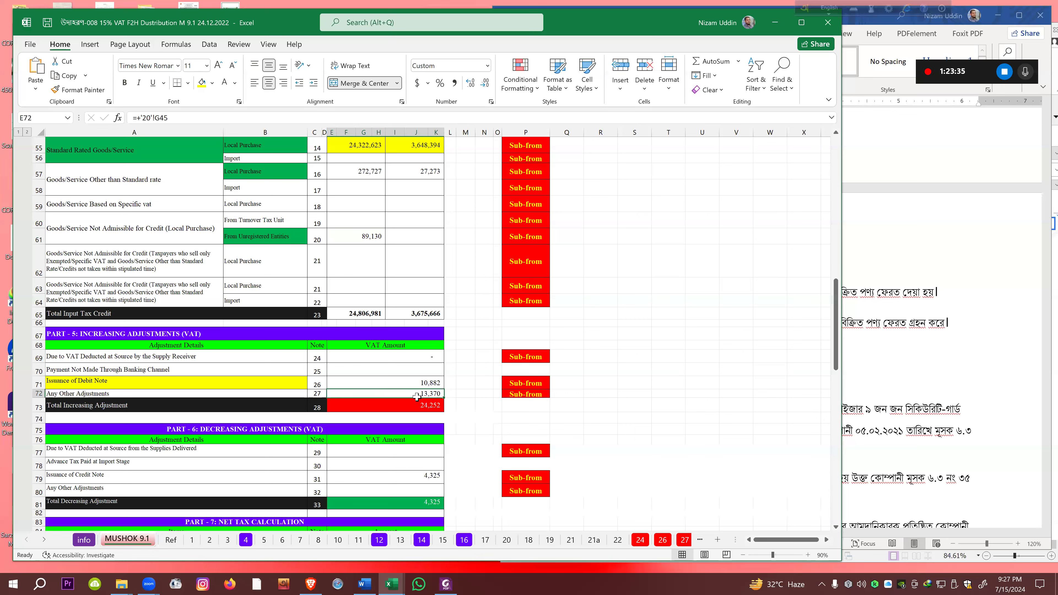
pyautogui.click(340, 234)
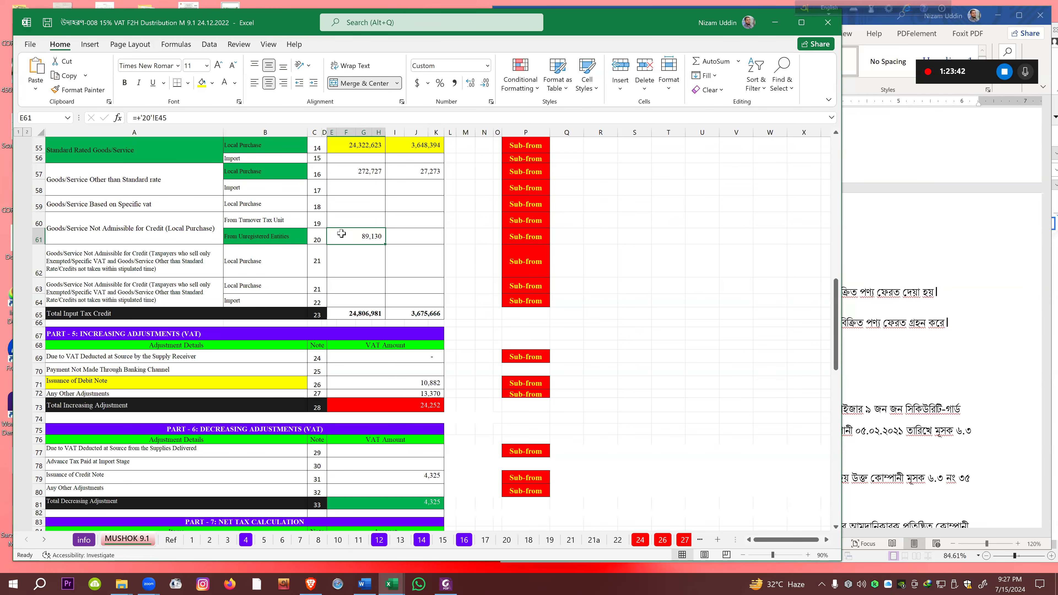
pyautogui.click(922, 372)
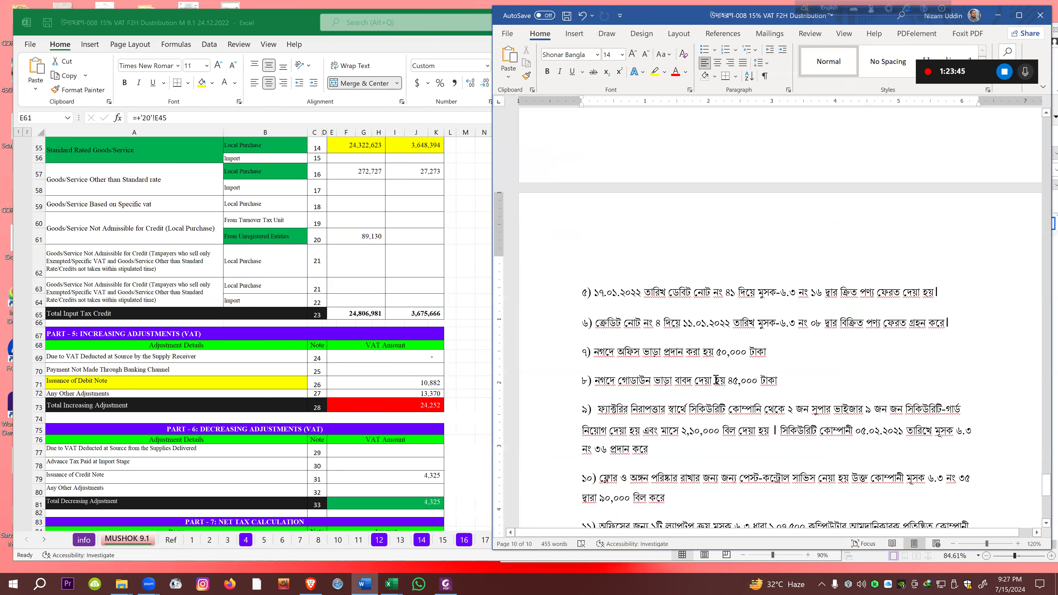
# Read transactions 9 and 10 in the Word document, and inspect the security service row's code, value and VAT formula in the Note-16 sub-form
pyautogui.scroll(-1, 637, 431)
pyautogui.scroll(-1, 698, 382)
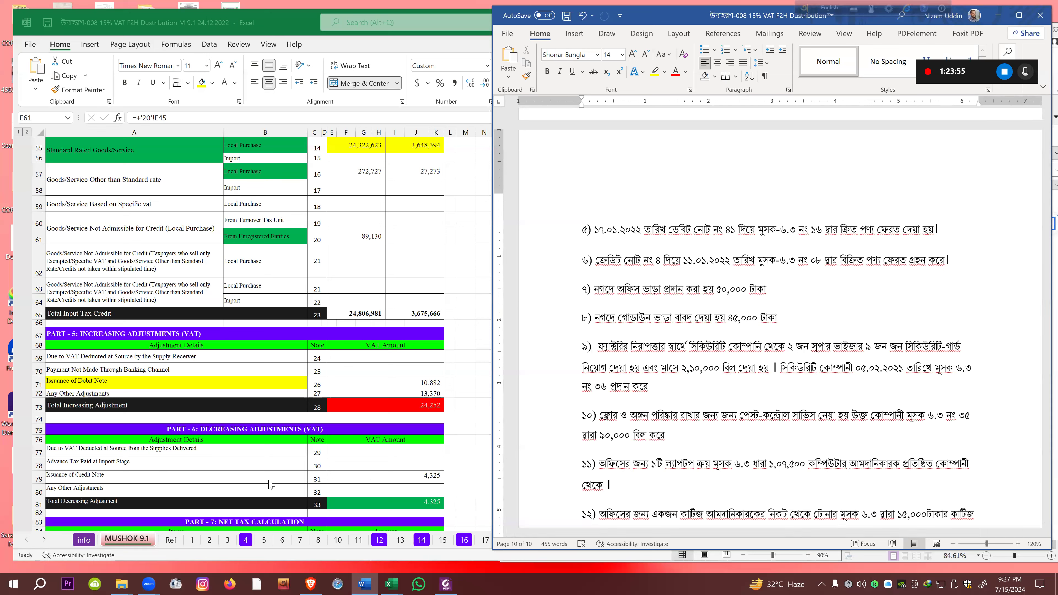
pyautogui.moveTo(149, 584)
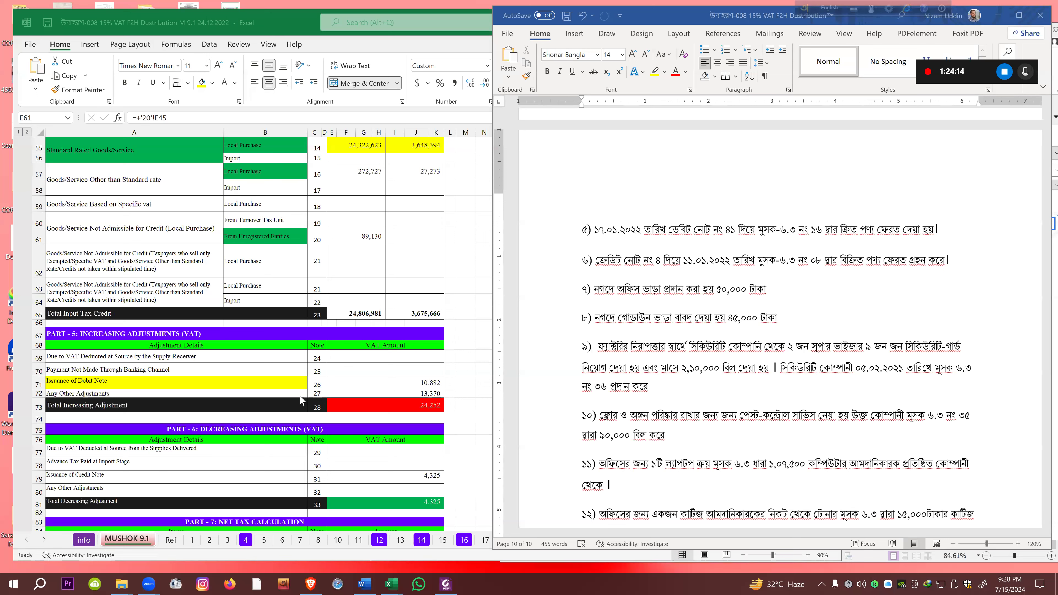
pyautogui.click(454, 544)
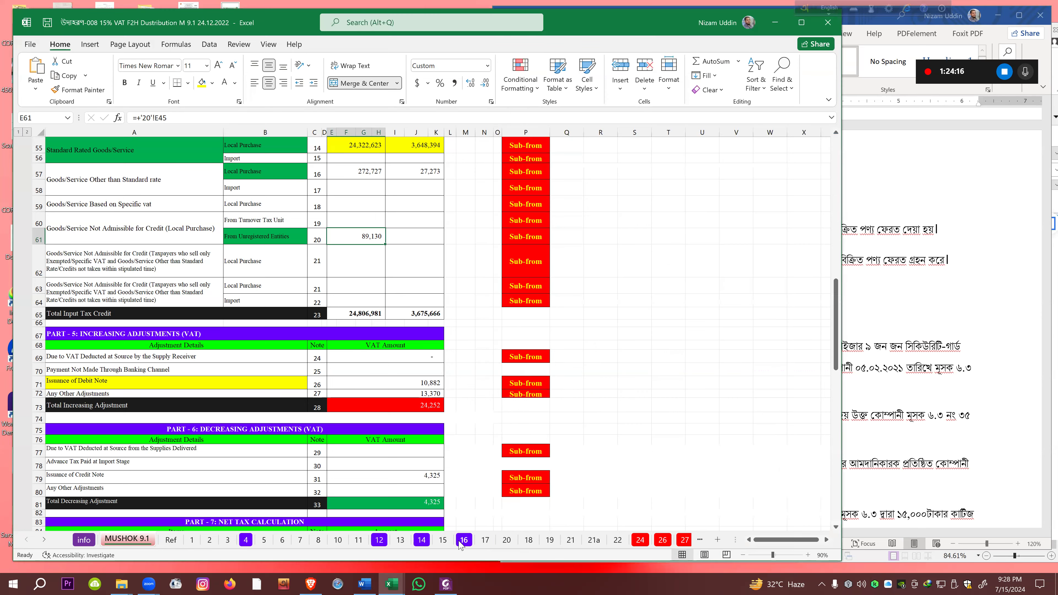
pyautogui.click(465, 542)
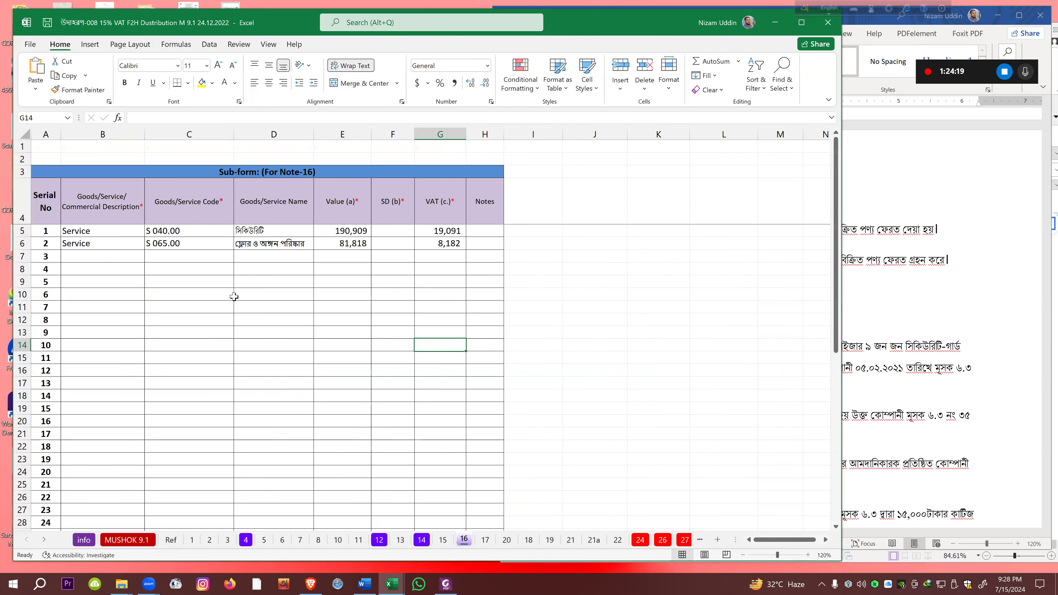
pyautogui.click(333, 295)
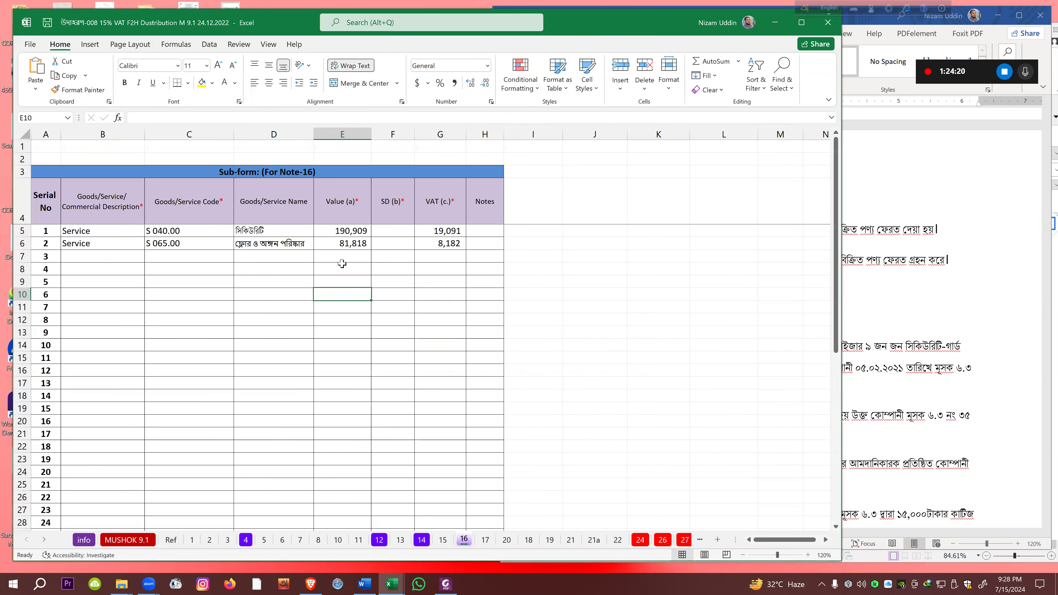
pyautogui.click(100, 231)
pyautogui.click(177, 230)
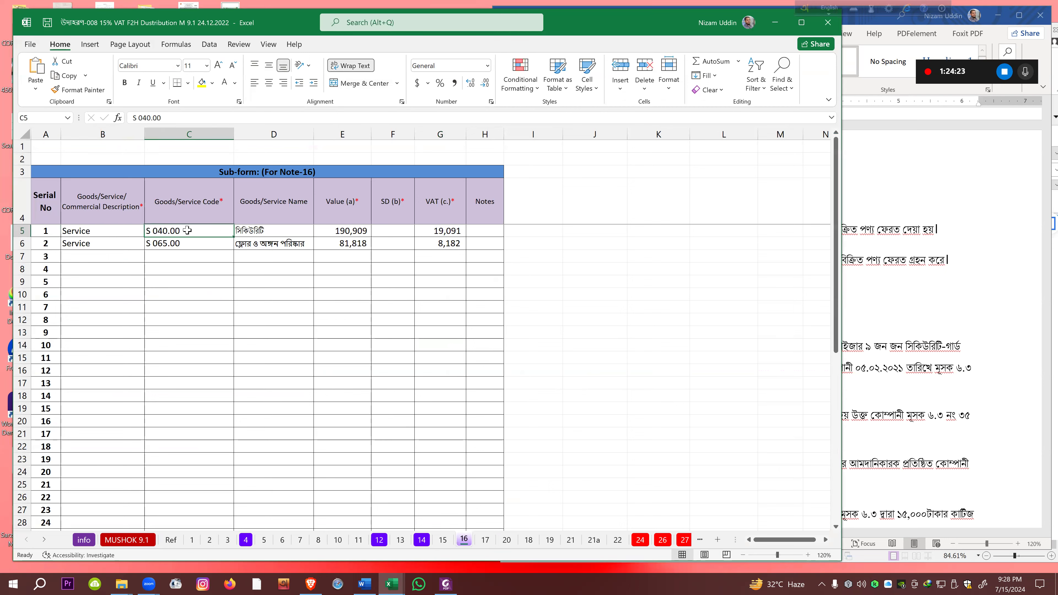
pyautogui.click(272, 230)
pyautogui.click(336, 230)
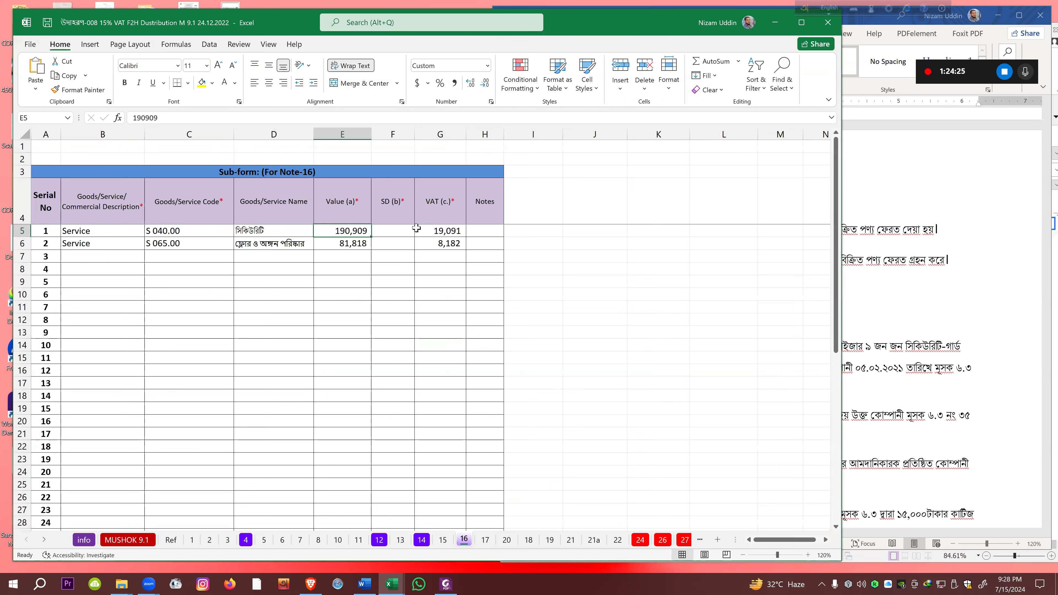
pyautogui.click(452, 229)
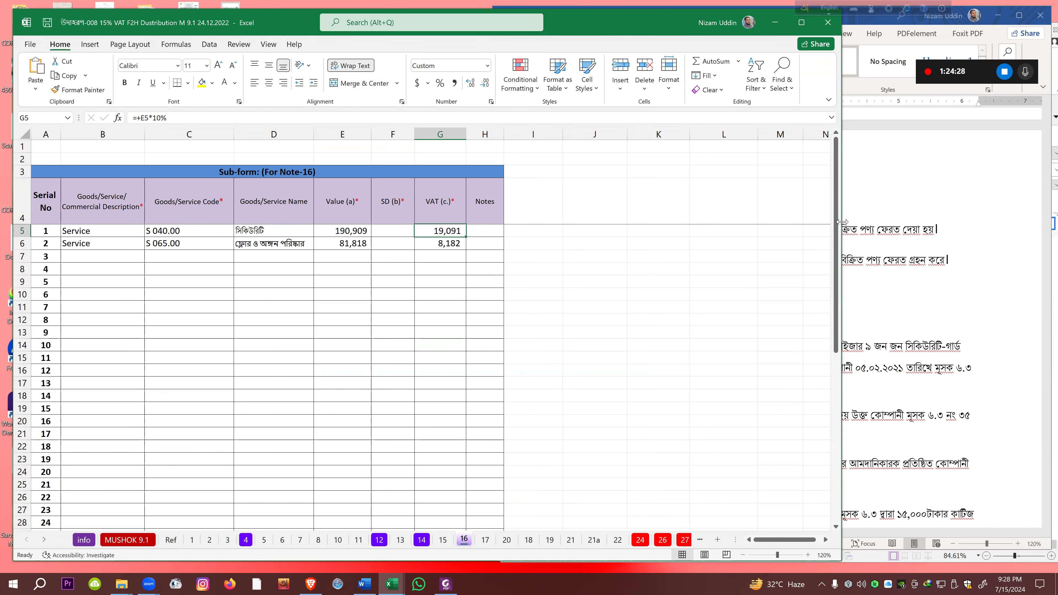
# Narrow the workbook window so more of the Word document shows, and compare transactions 9 and 10 with the Note-16 rows
pyautogui.moveTo(841, 222); pyautogui.dragTo(611, 222)
pyautogui.click(805, 335)
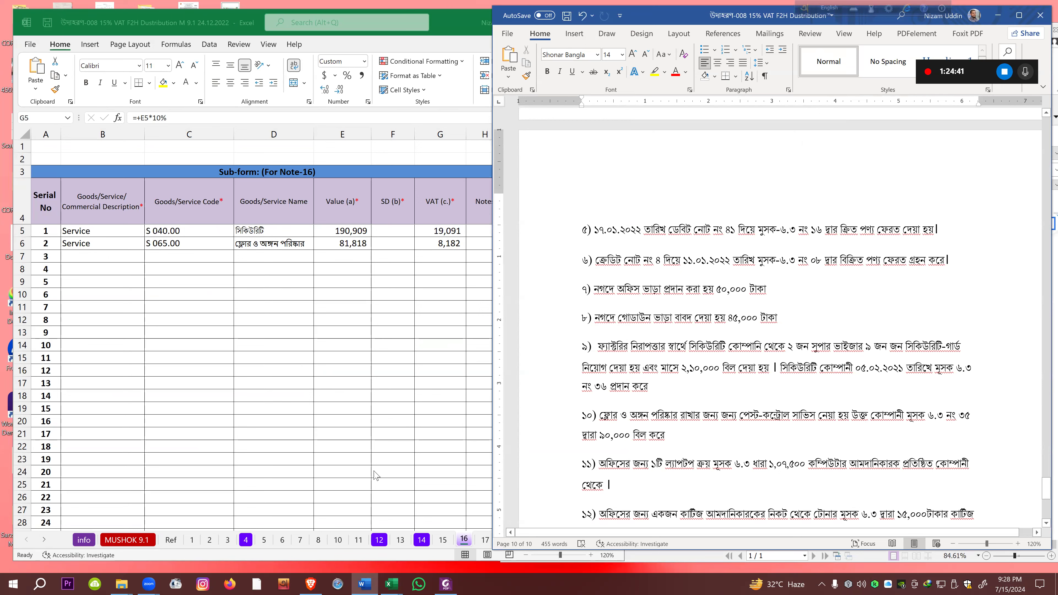
pyautogui.click(113, 545)
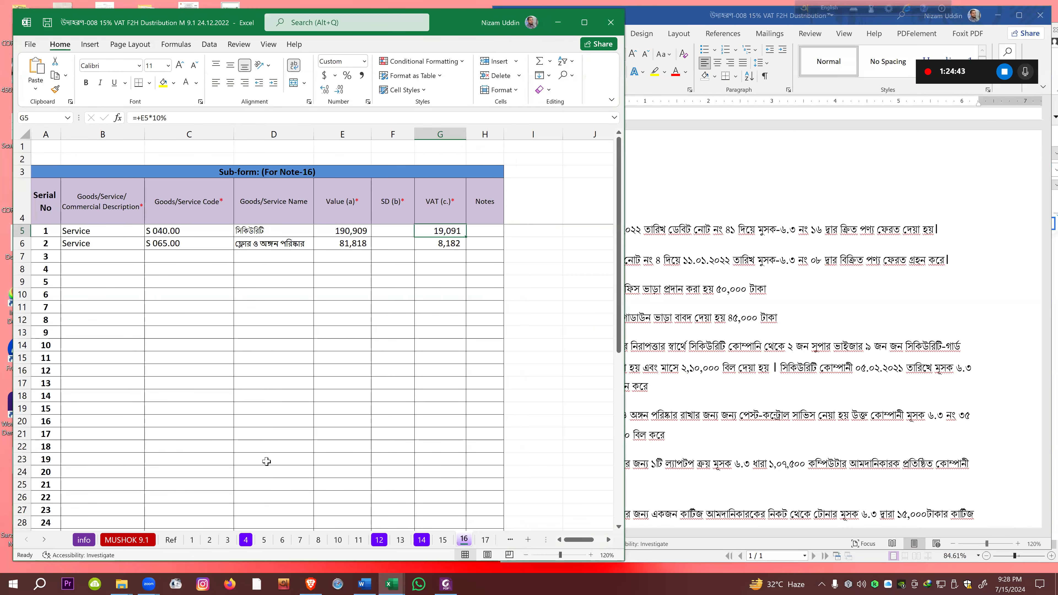
pyautogui.click(267, 246)
pyautogui.click(343, 232)
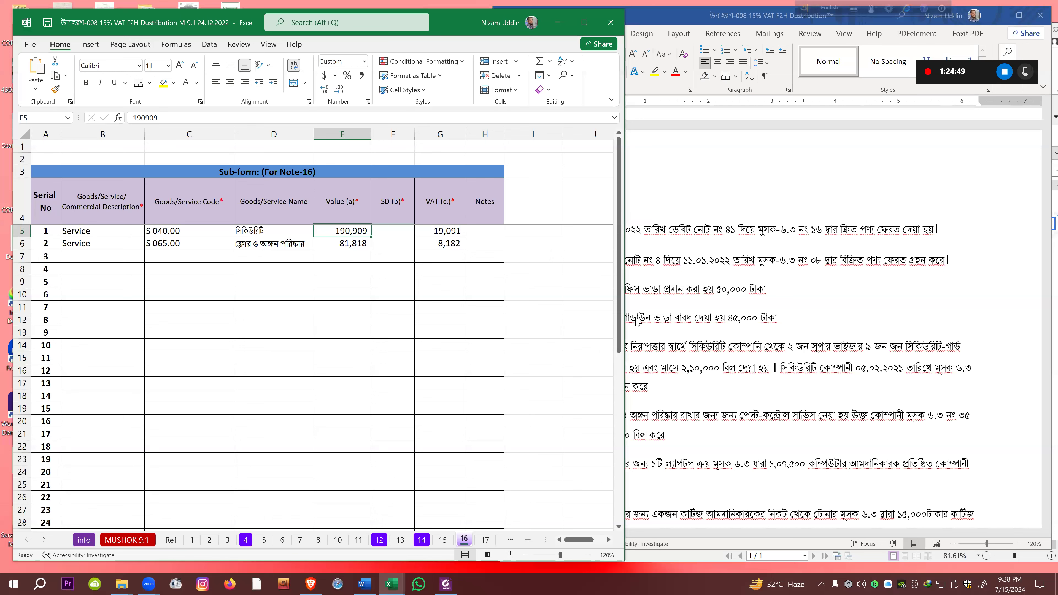
# Check the value and VAT totals of the Note-16 sub-form and match the value total with Note 16 on the MUSHOK 9.1 sheet
pyautogui.moveTo(618, 337); pyautogui.dragTo(587, 514)
pyautogui.click(339, 514)
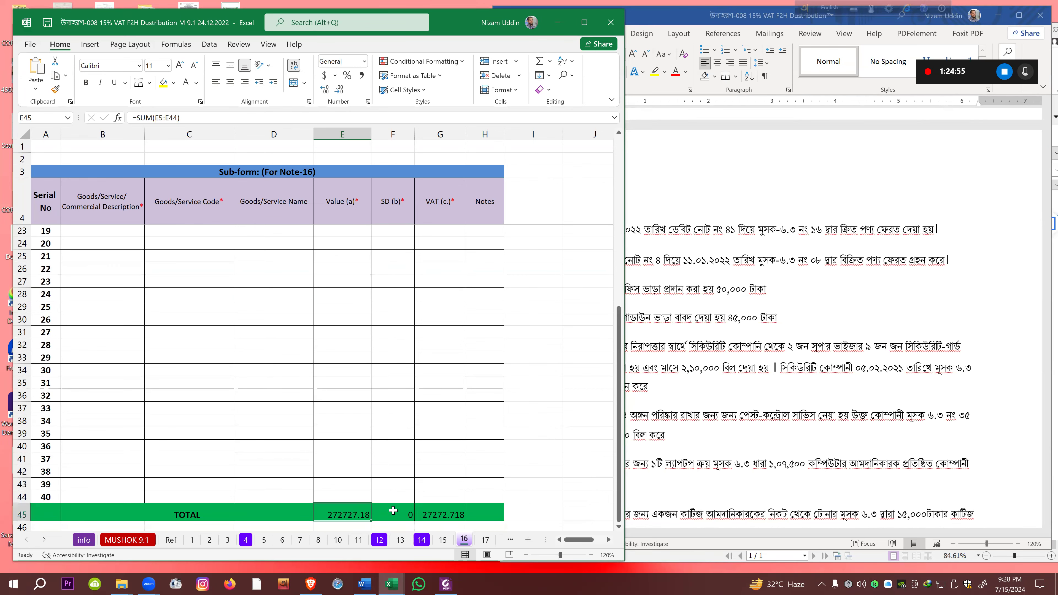
pyautogui.click(449, 514)
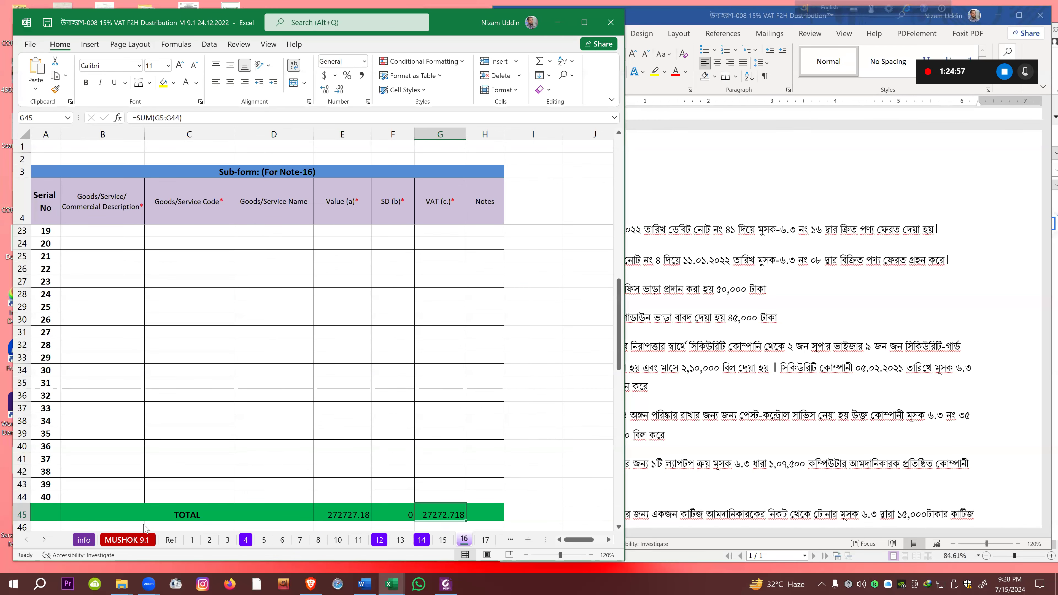
pyautogui.click(125, 539)
pyautogui.click(365, 169)
# Fill the VAT and value amounts of Note 16 on the MUSHOK 9.1 sheet with yellow
pyautogui.click(436, 170)
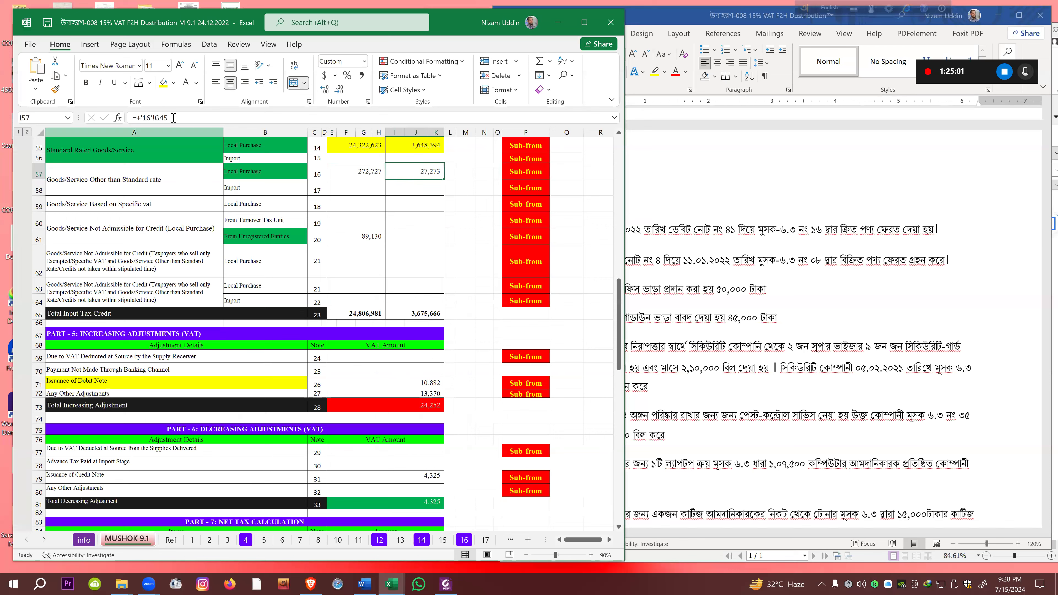
pyautogui.click(163, 82)
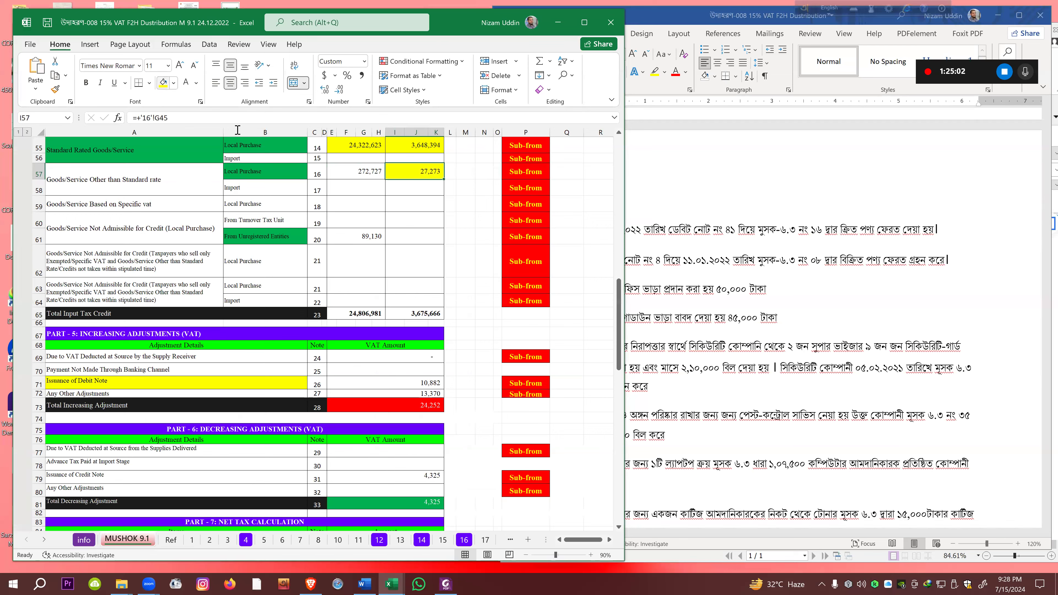
pyautogui.click(358, 168)
pyautogui.click(164, 84)
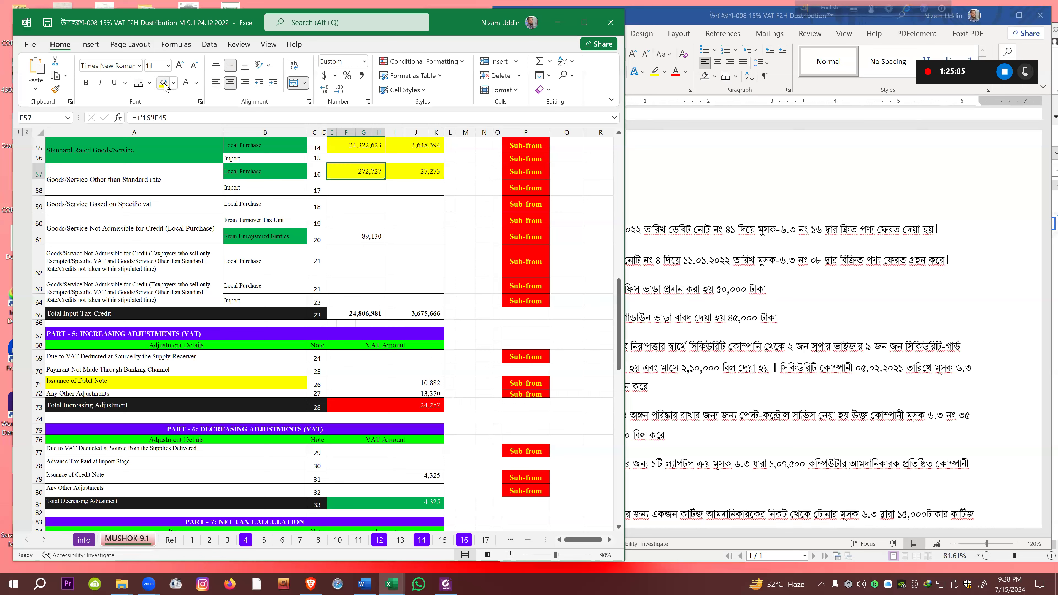
# Read transactions 11 to 14 in the Word document and relate the laptop and toner purchases to Note 21 on the MUSHOK 9.1 sheet
pyautogui.click(843, 355)
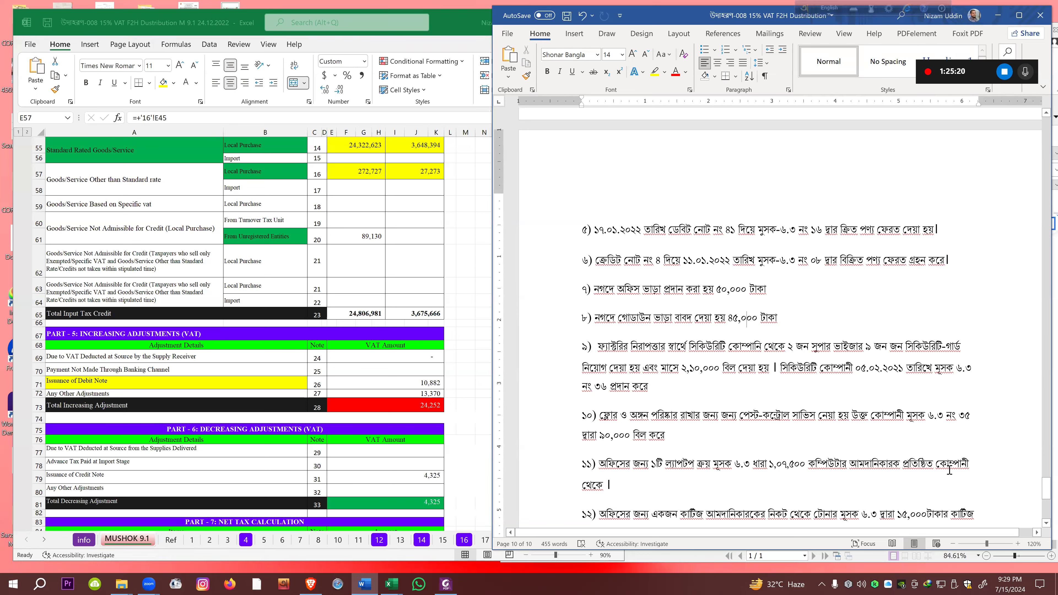
pyautogui.scroll(1, 853, 458)
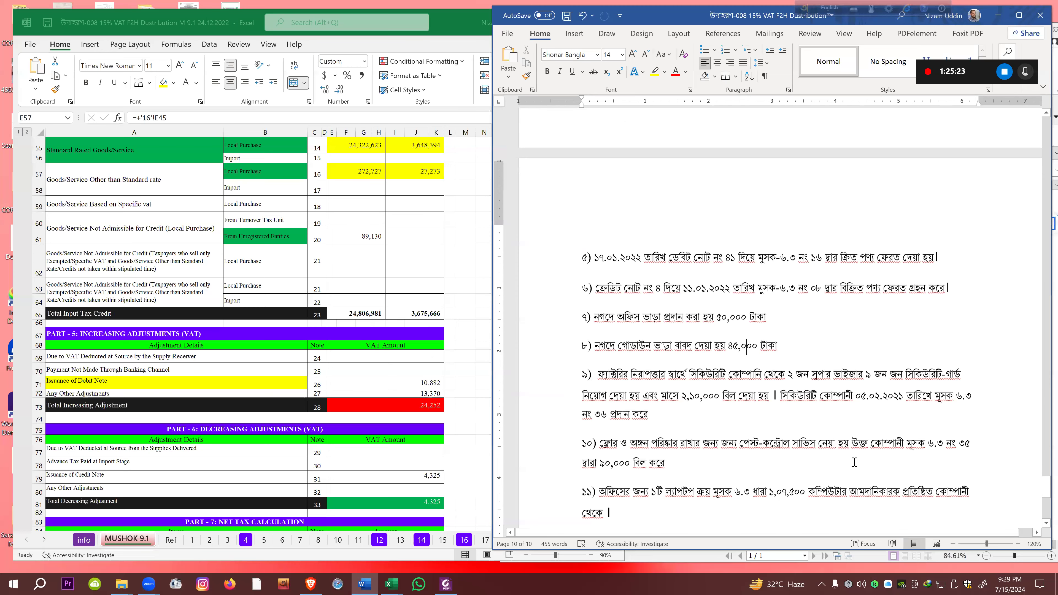
pyautogui.moveTo(1045, 488); pyautogui.dragTo(1043, 498)
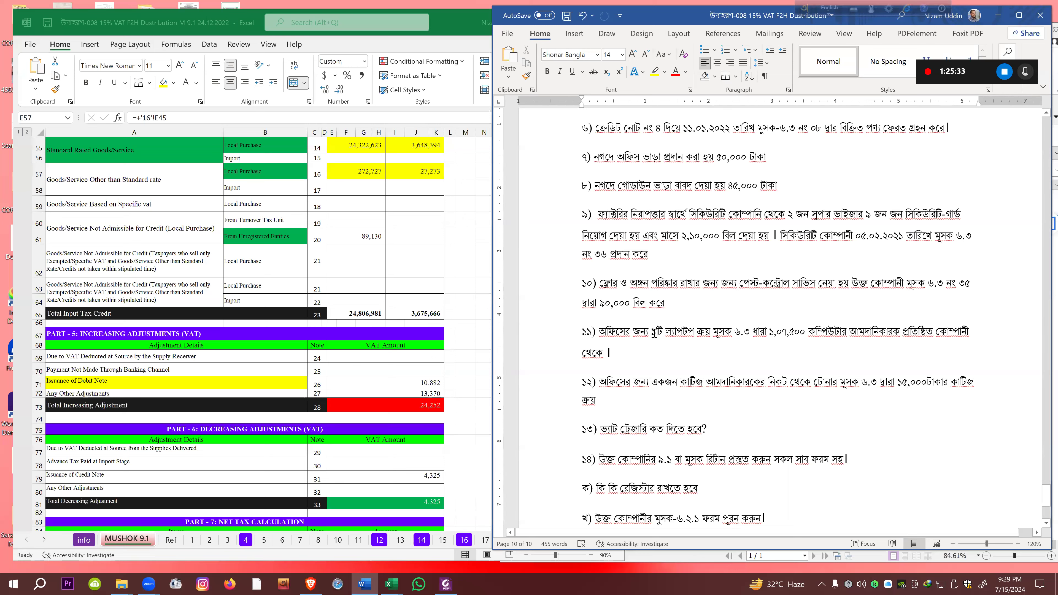
pyautogui.click(346, 278)
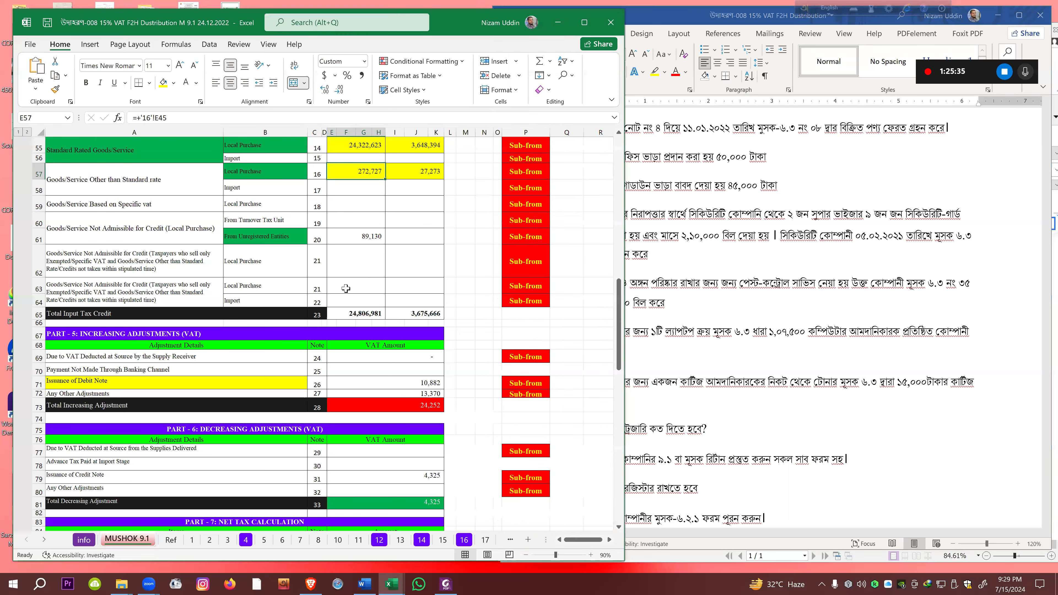
pyautogui.click(724, 335)
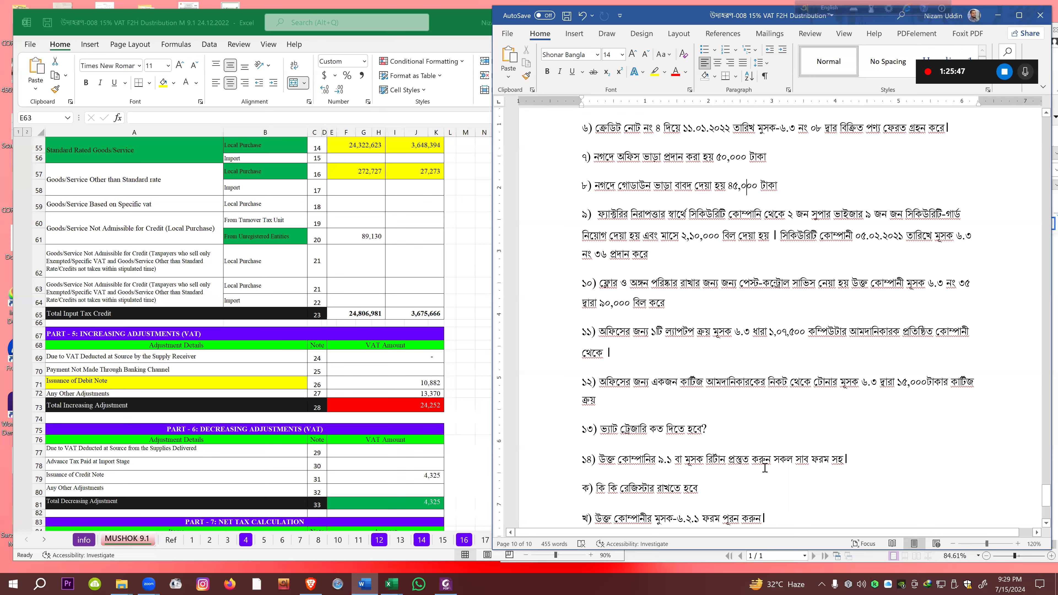
pyautogui.scroll(-1, 996, 427)
pyautogui.scroll(-2, 997, 434)
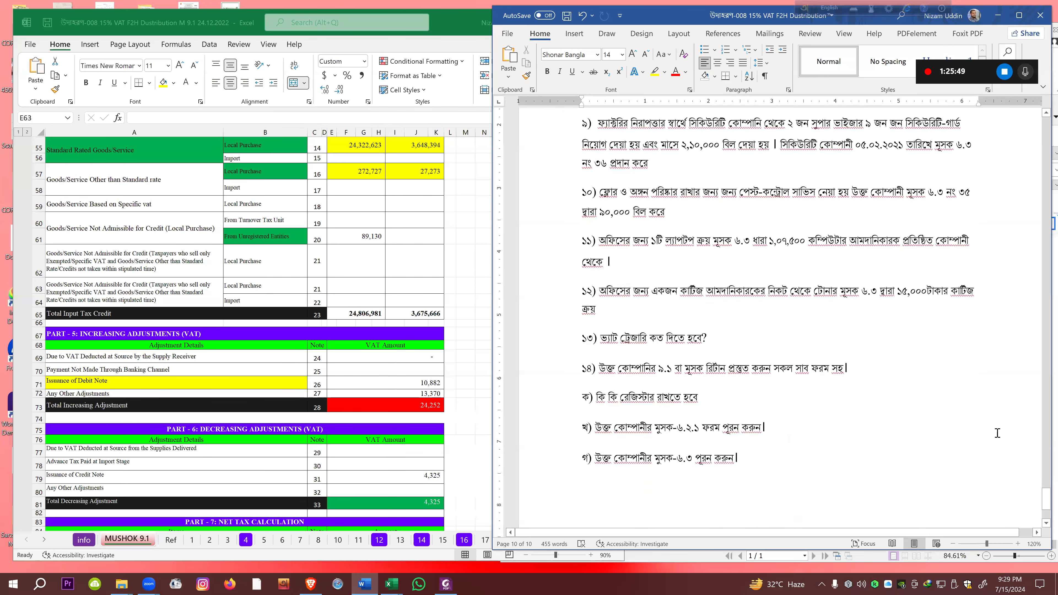
pyautogui.scroll(1, 637, 366)
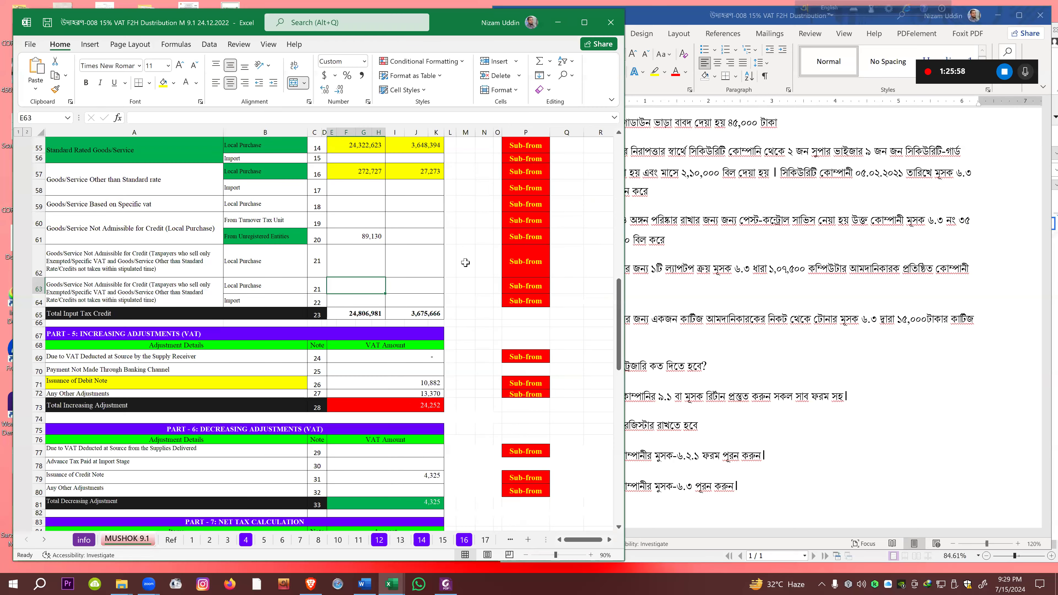
# Fill the total payable VAT amount in Note 9 of Part 3 with red
pyautogui.moveTo(619, 344); pyautogui.dragTo(615, 305)
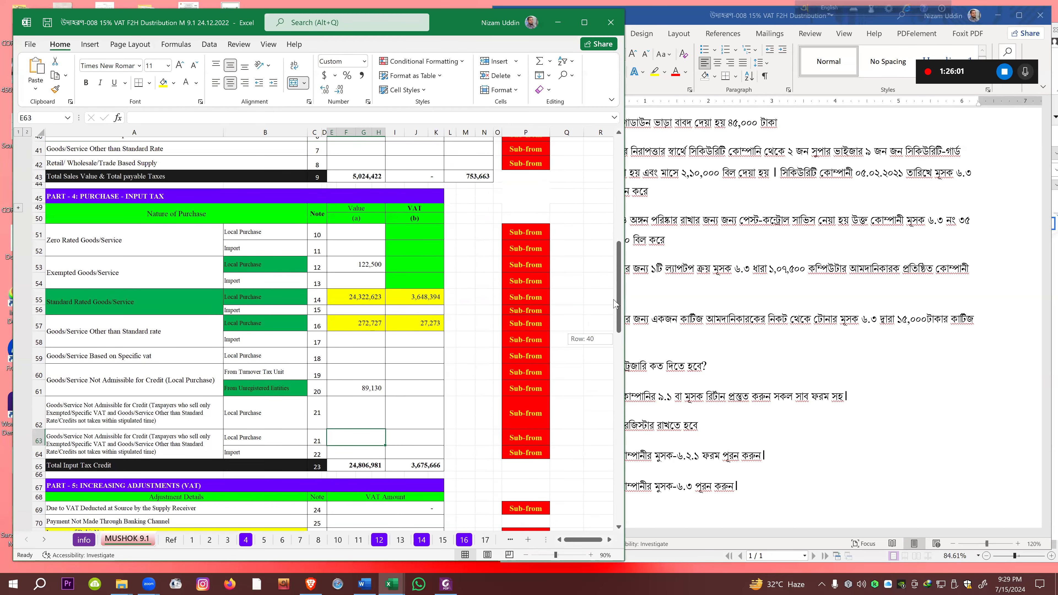
pyautogui.scroll(3, 514, 334)
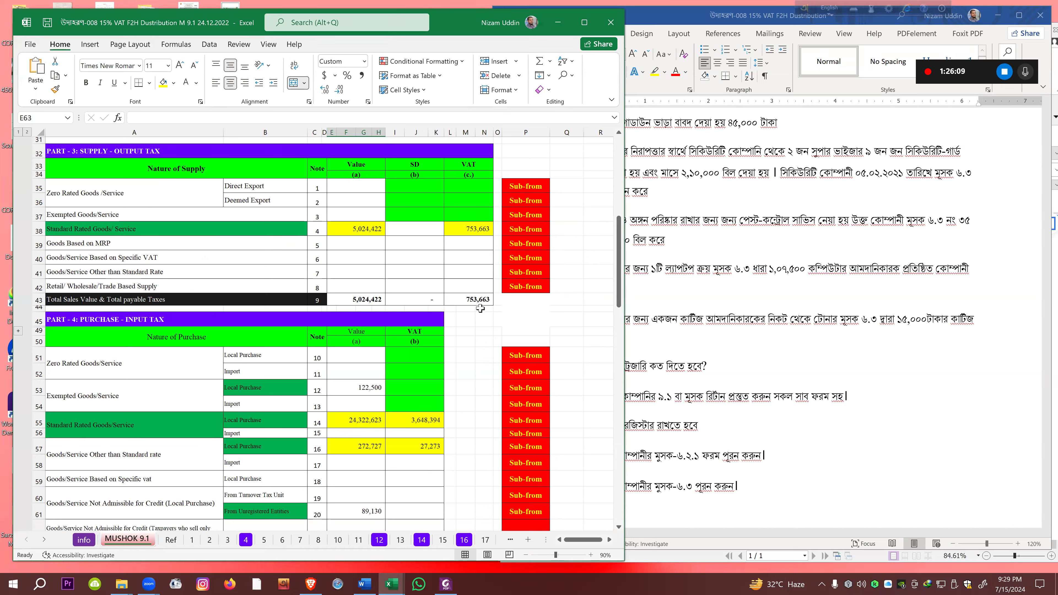
pyautogui.click(475, 300)
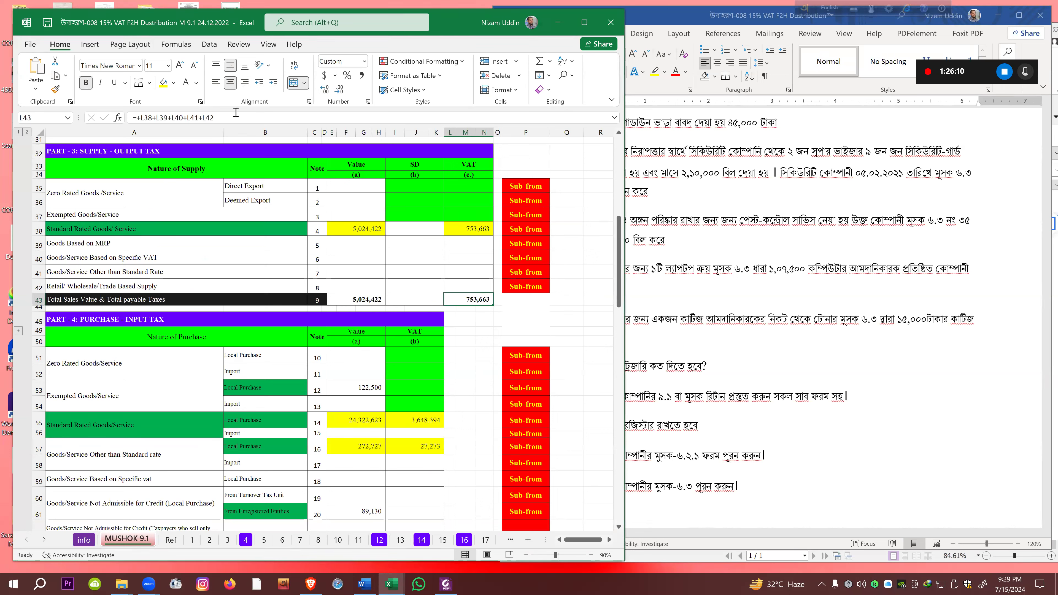
pyautogui.click(173, 83)
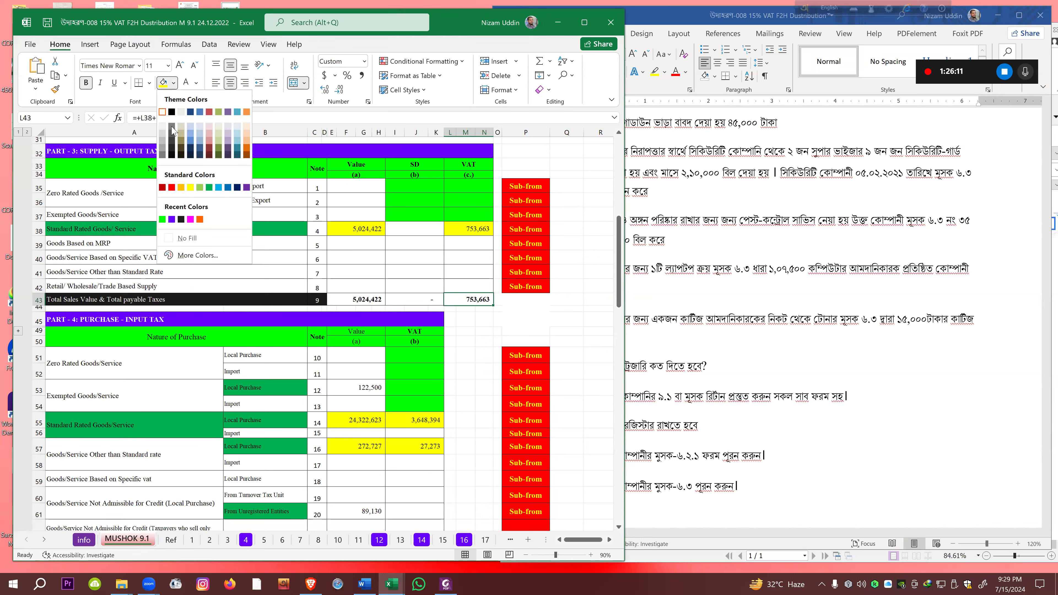
pyautogui.click(171, 187)
# Inspect the formulas of the total input tax credit VAT in Note 23 and the total increasing adjustment in Note 28
pyautogui.moveTo(621, 275); pyautogui.dragTo(625, 336)
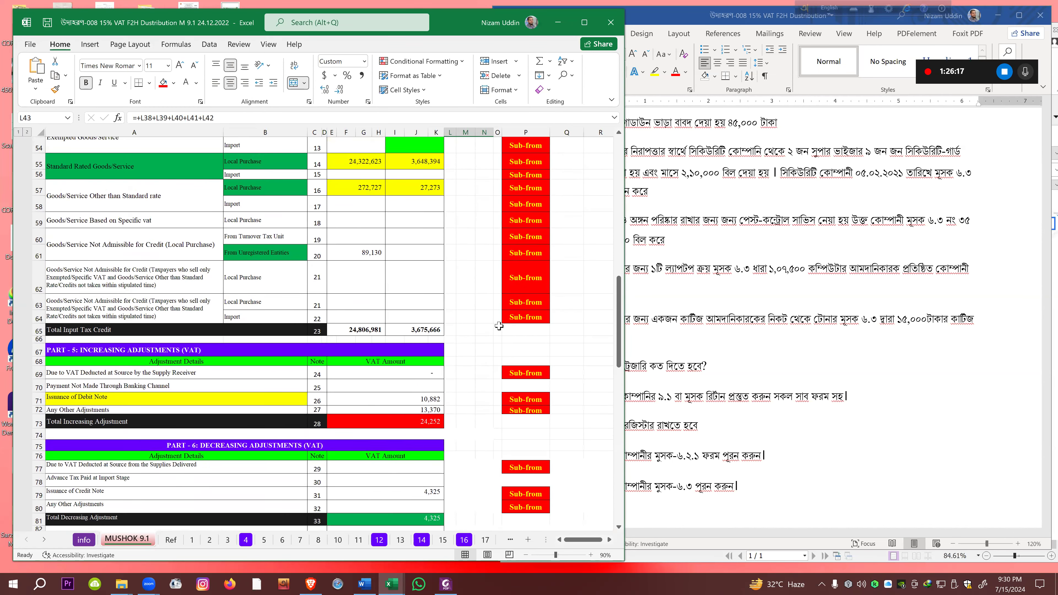
pyautogui.click(406, 329)
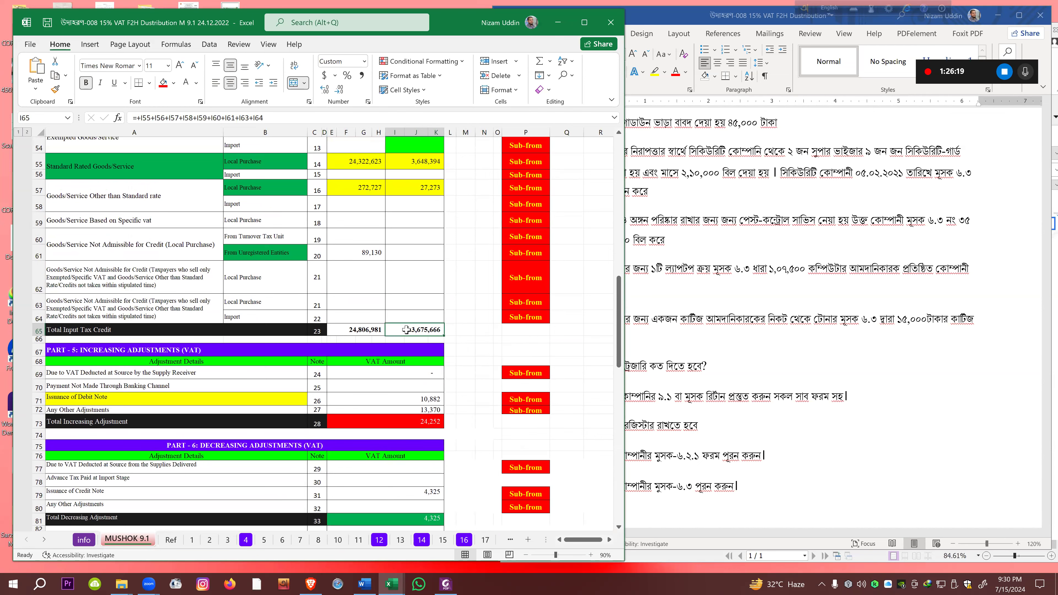
pyautogui.moveTo(620, 323); pyautogui.dragTo(621, 346)
pyautogui.click(391, 243)
pyautogui.click(406, 263)
pyautogui.click(402, 245)
pyautogui.click(408, 266)
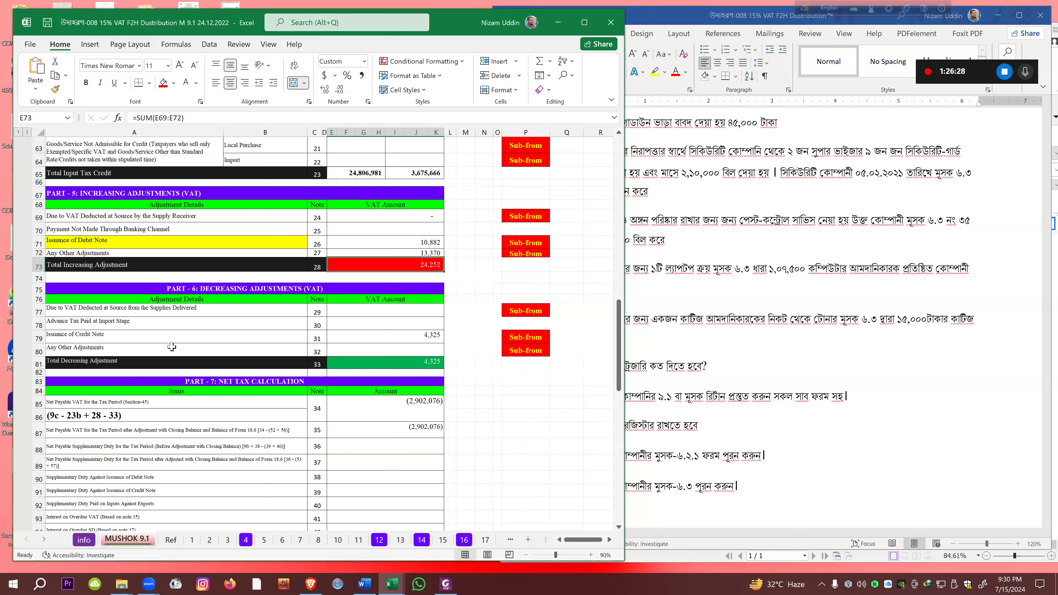
# Examine the credit note and total decreasing adjustment amounts, and trace the Note 34 net payable VAT formula back through its source parts
pyautogui.click(357, 336)
pyautogui.click(379, 366)
pyautogui.click(391, 404)
pyautogui.moveTo(619, 364); pyautogui.dragTo(620, 316)
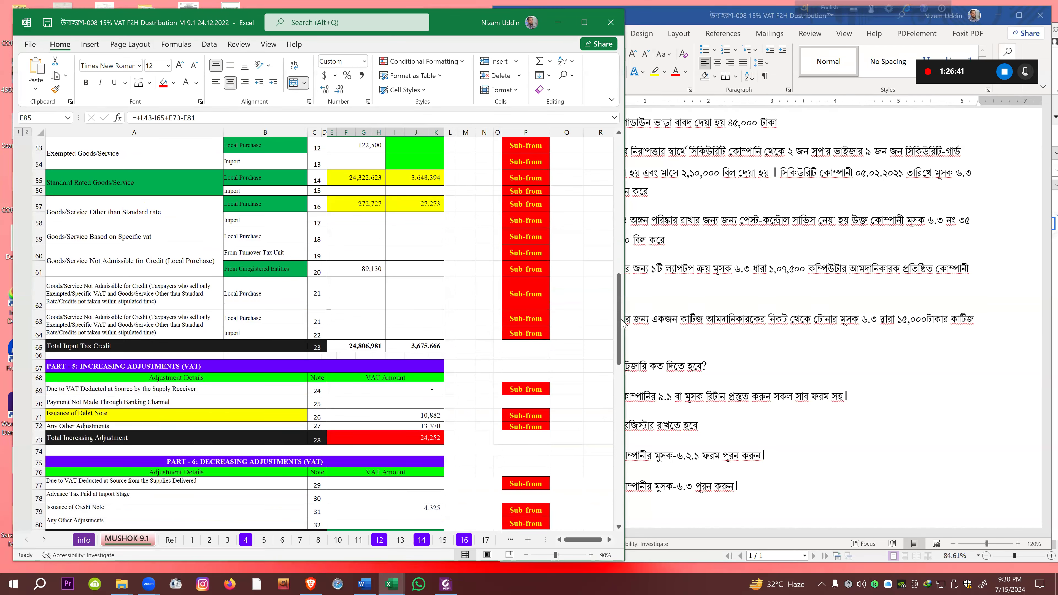
pyautogui.scroll(-5, 406, 223)
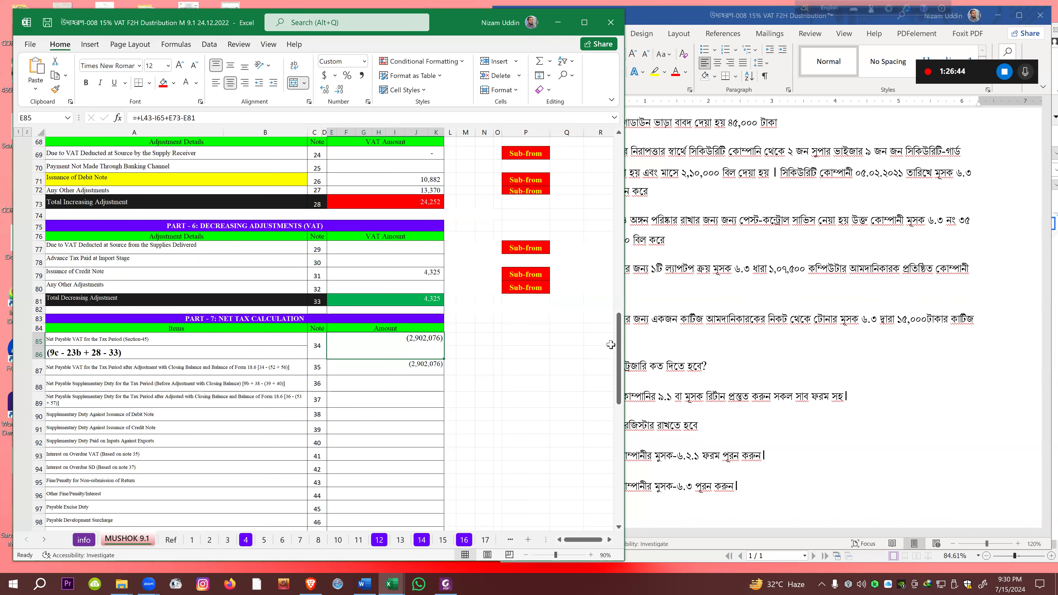
# Compare the other adjustments amount in Note 27 with the current period VAT deposit in Note 58 and inspect their source formulas
pyautogui.moveTo(621, 344); pyautogui.dragTo(626, 416)
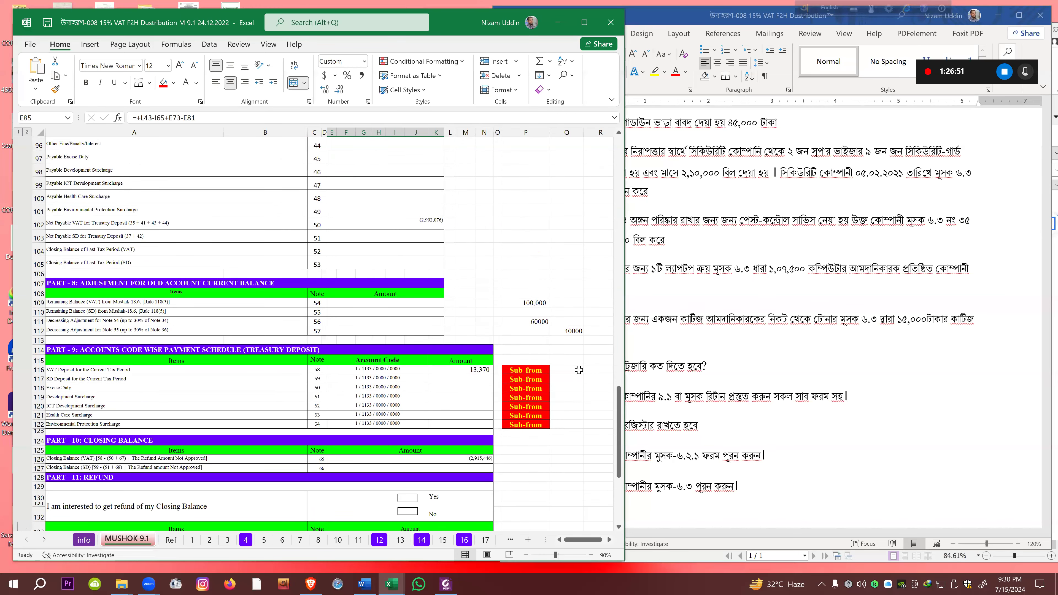
pyautogui.scroll(8, 550, 259)
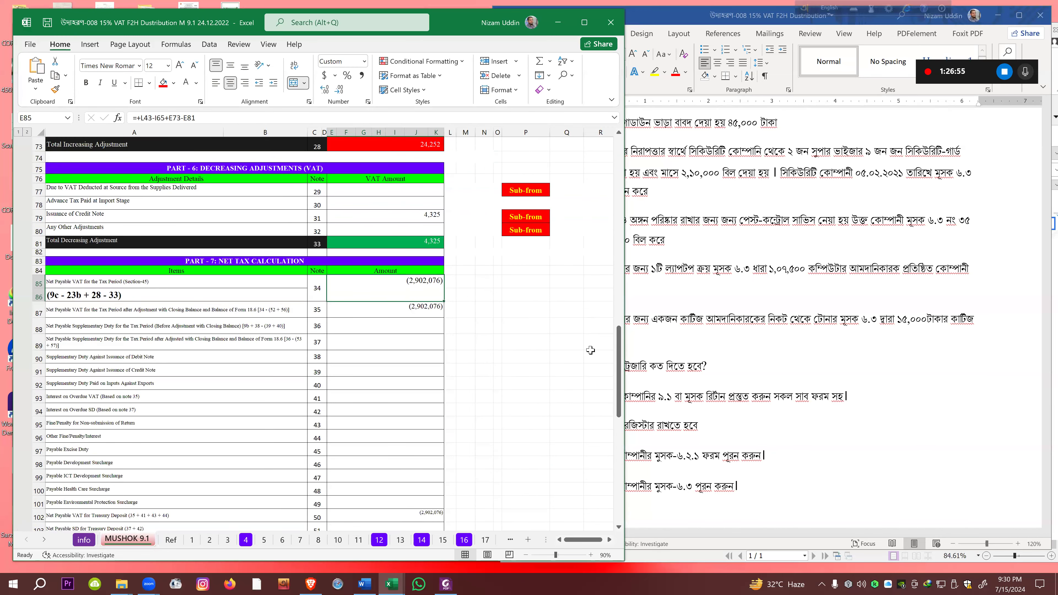
pyautogui.scroll(2, 621, 338)
pyautogui.click(394, 211)
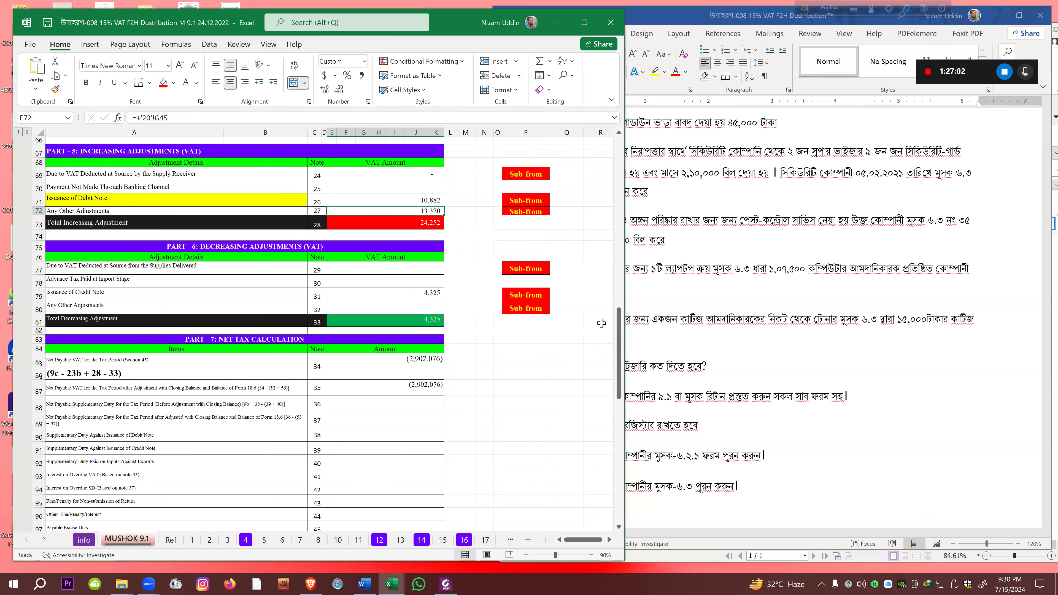
pyautogui.moveTo(620, 350); pyautogui.dragTo(533, 420)
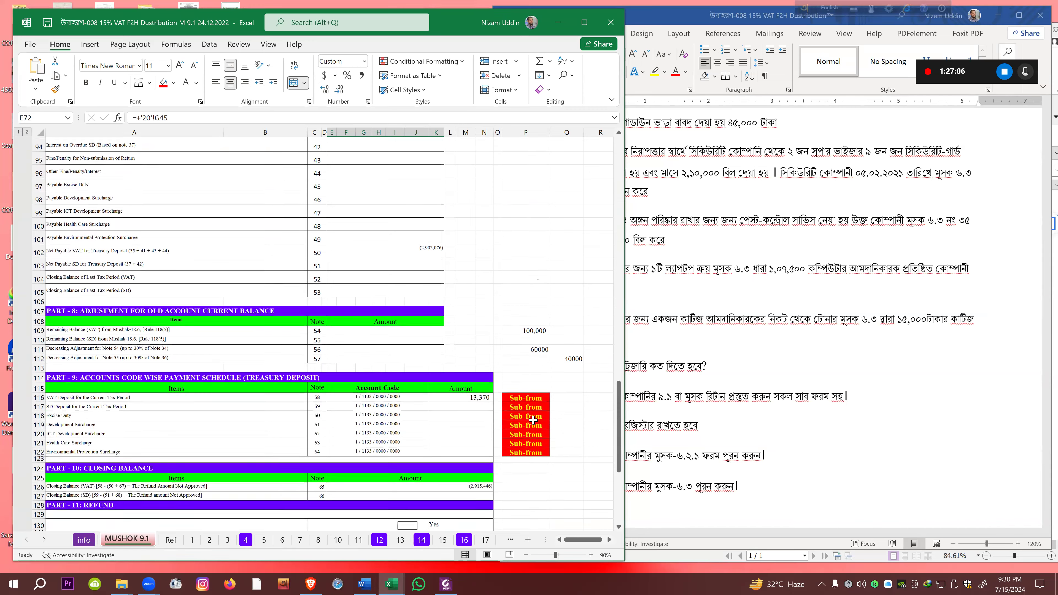
pyautogui.click(454, 396)
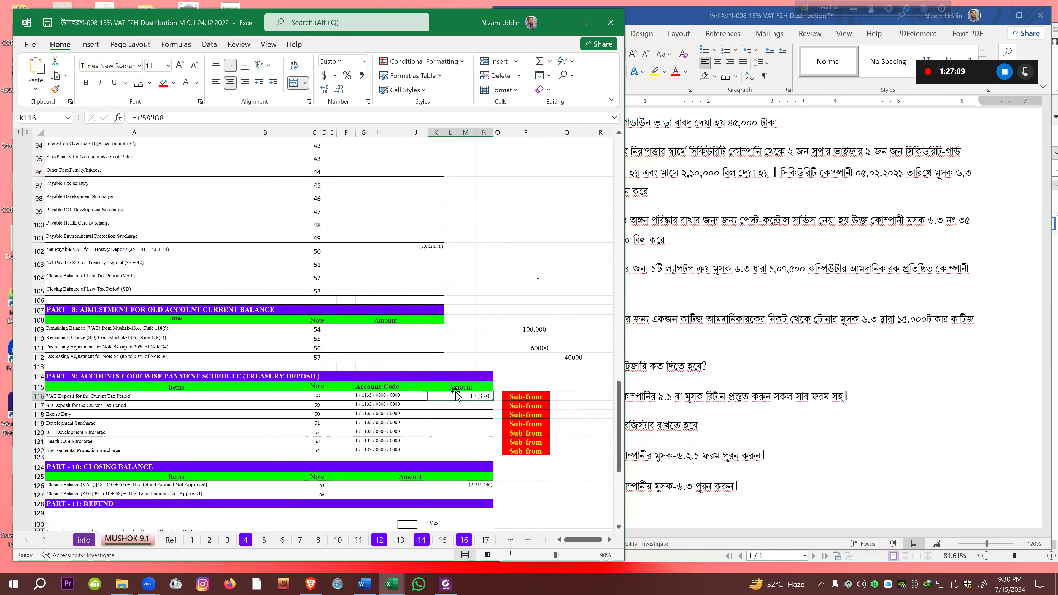